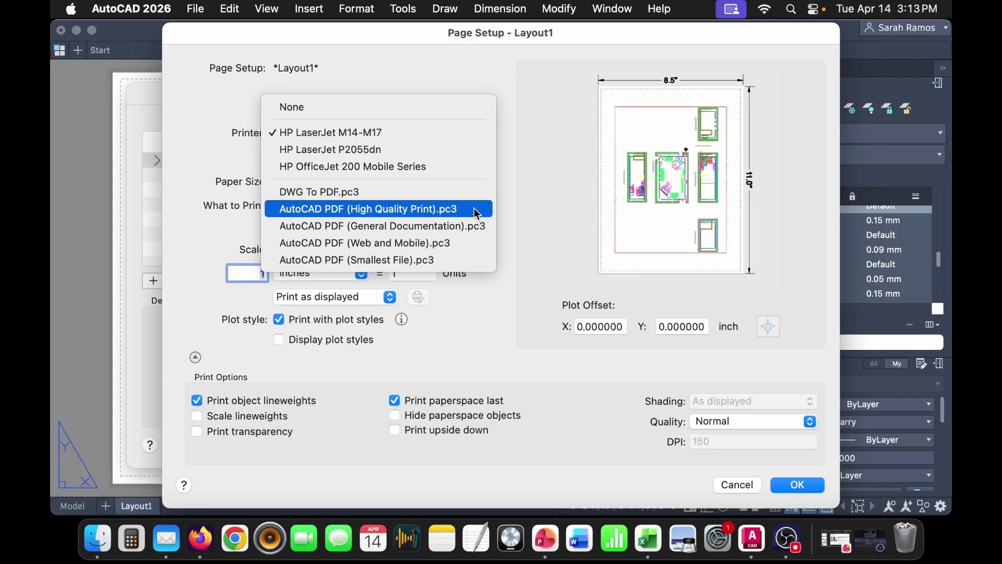
- Set Layout1 to AutoCAD PDF (High Quality Print) on landscape ARCH D 36 x 24, scaling lineweights and printing transparency
click(476, 212)
click(419, 187)
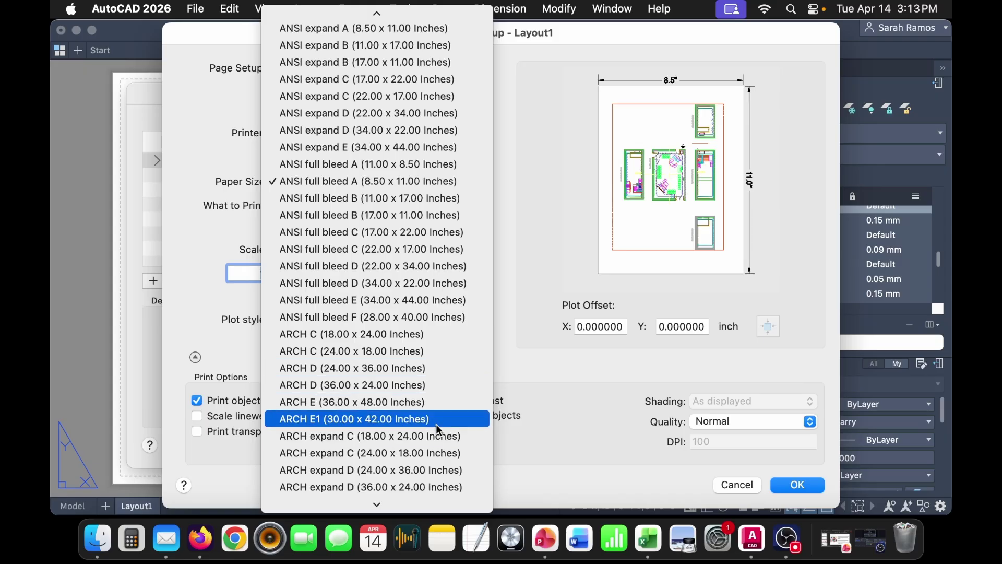
click(446, 368)
click(265, 416)
click(264, 431)
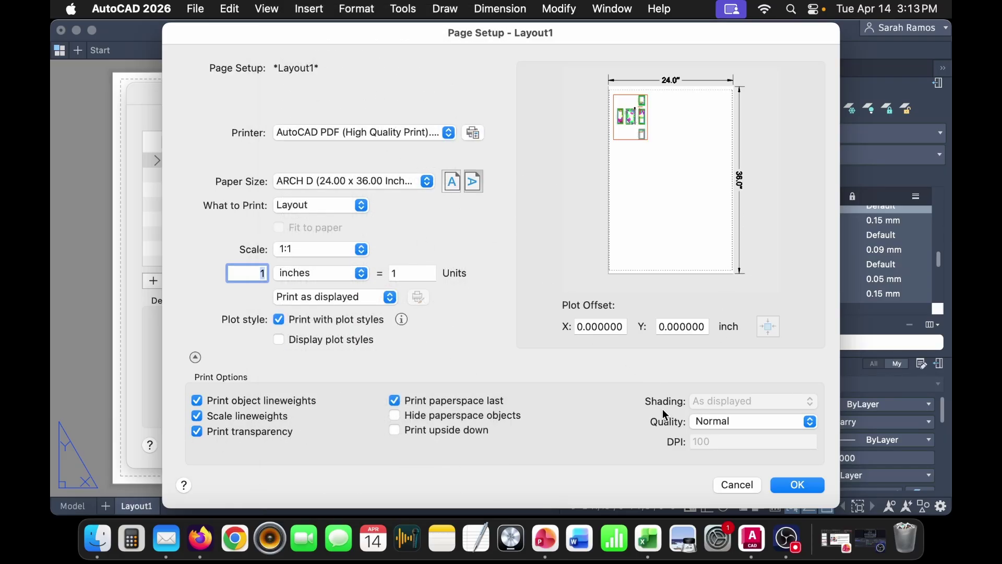
click(393, 180)
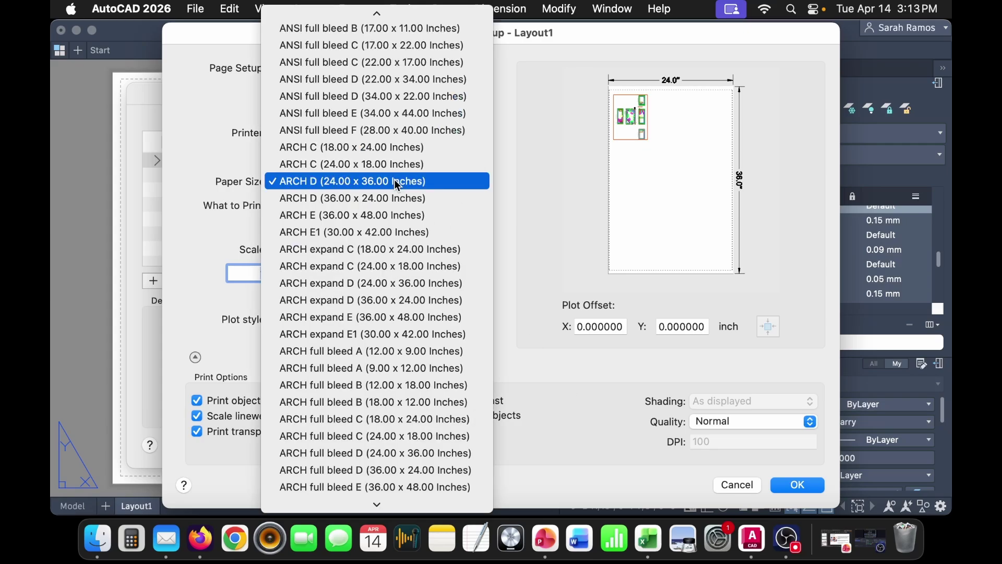
click(402, 193)
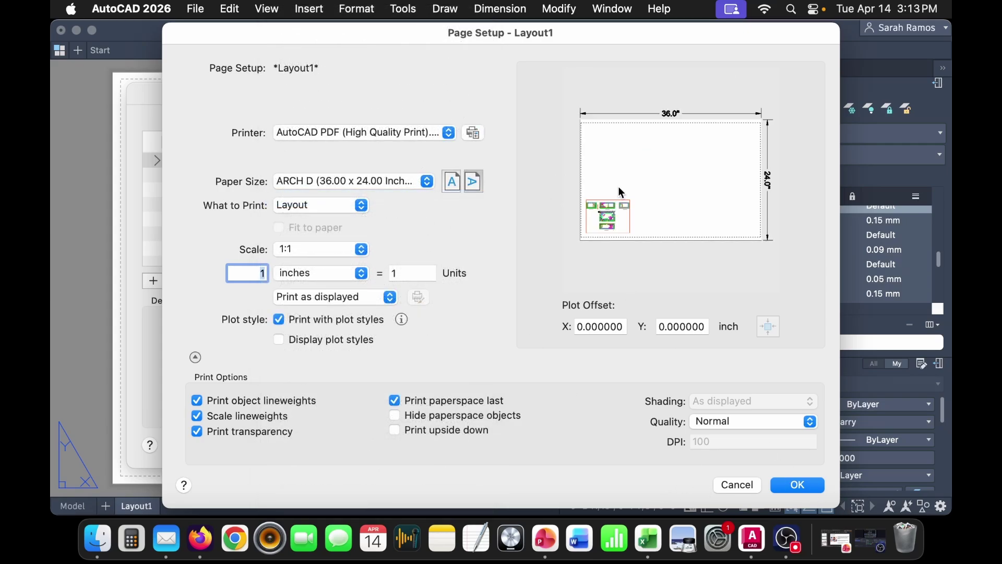
click(800, 485)
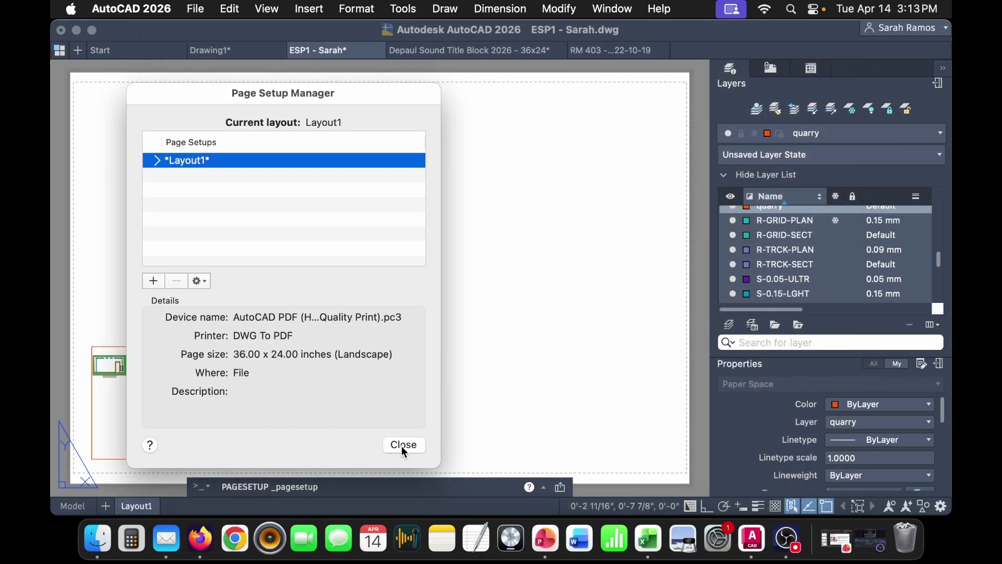
- Delete the old viewport and paste the copied title block onto the sheet
click(404, 443)
click(279, 334)
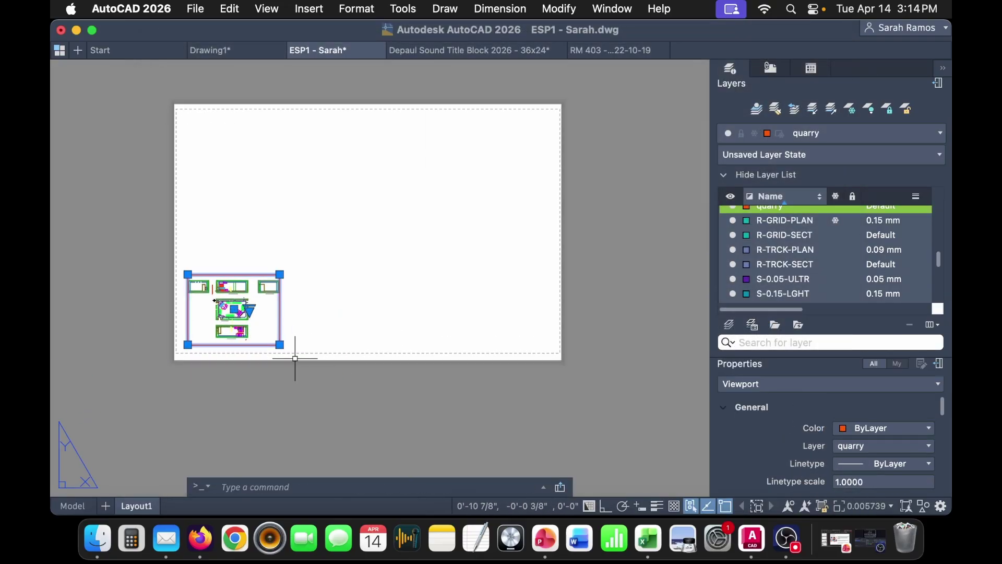
key(Delete)
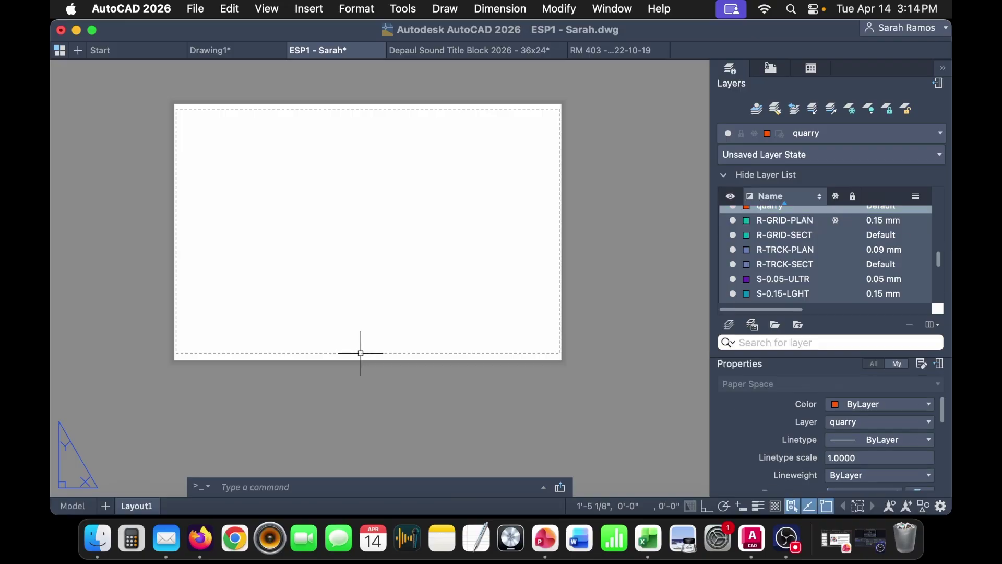
key(super+v)
click(294, 307)
- Move the title block by its lower-left corner to 0,0
click(450, 343)
click(418, 280)
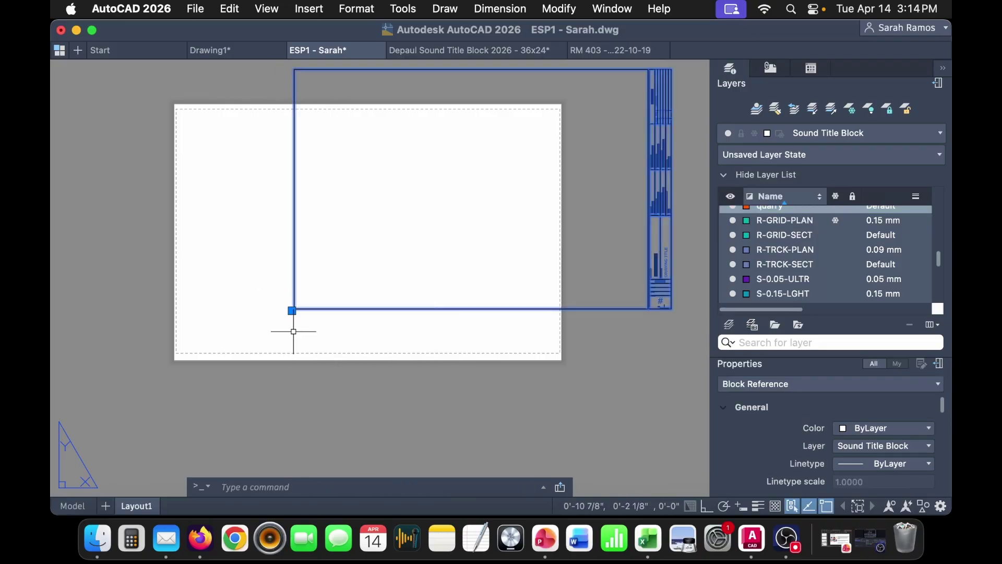
scroll(292, 310, up, 5)
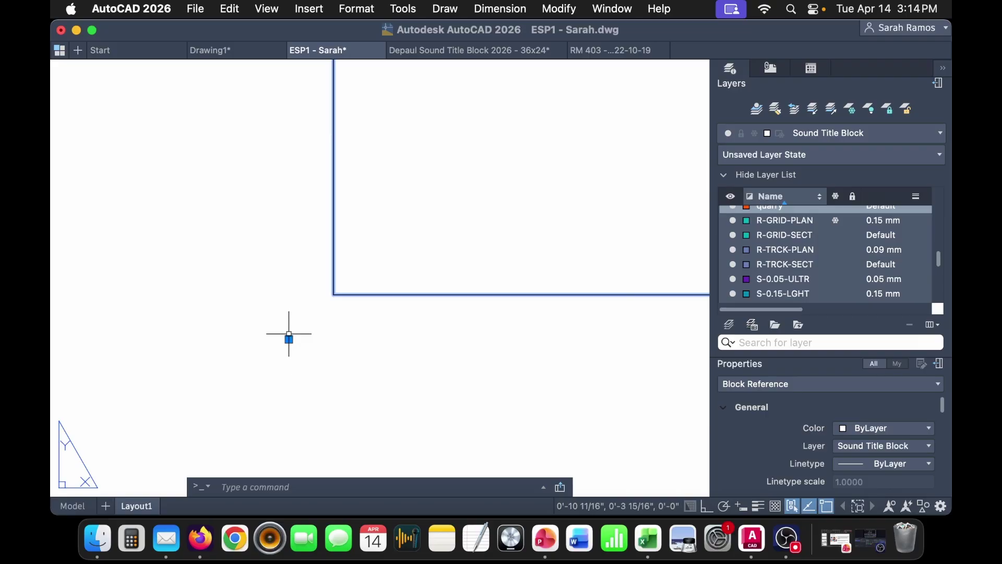
click(289, 340)
scroll(295, 332, down, 6)
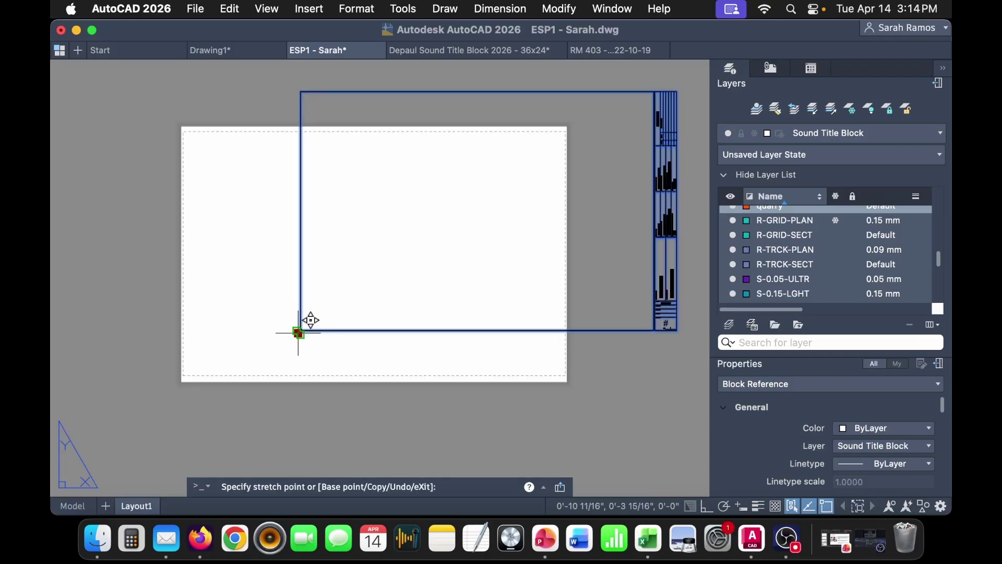
scroll(204, 349, up, 3)
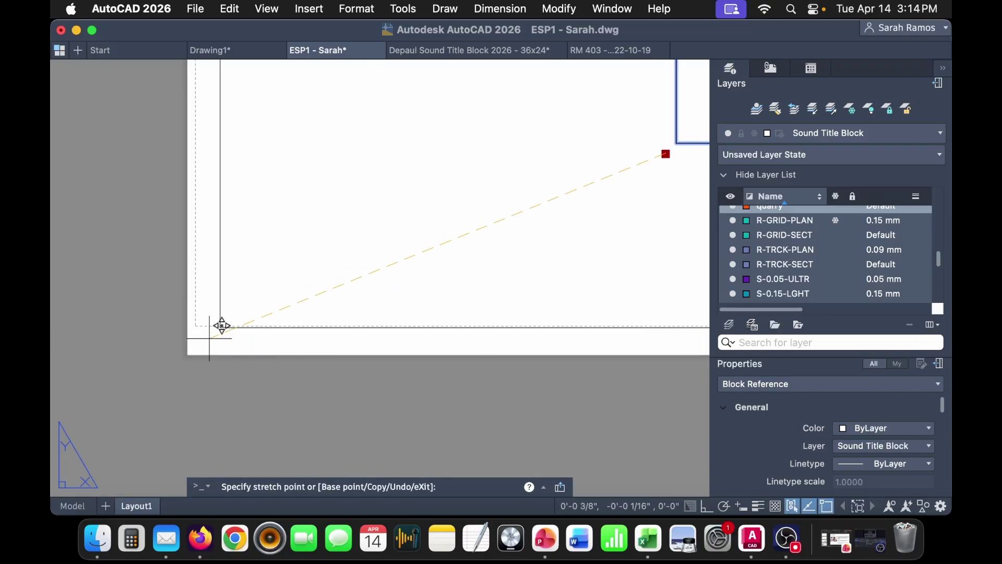
text(0,0)
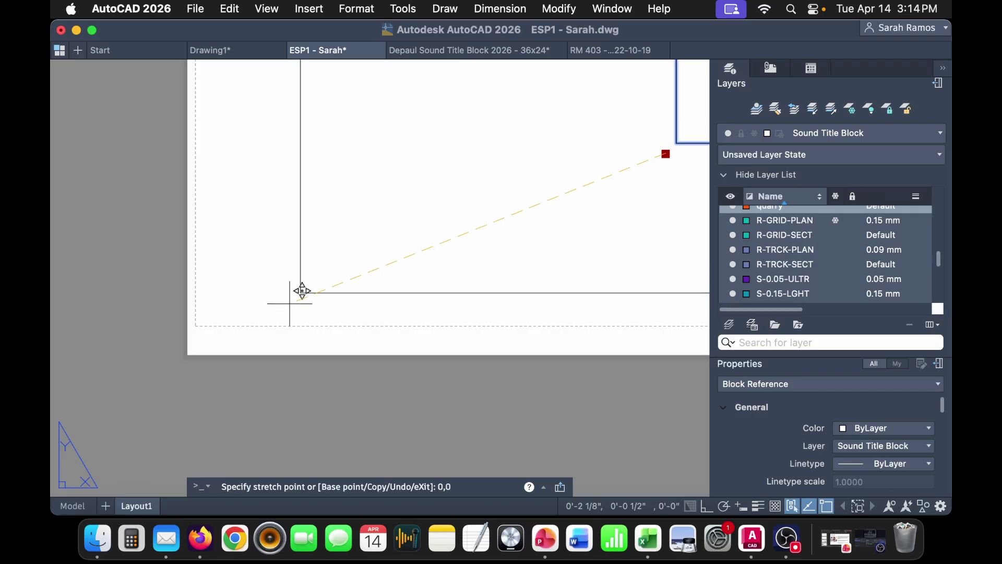
key(Return)
- Deselect the title block and bring its lower portion into view
scroll(454, 340, down, 5)
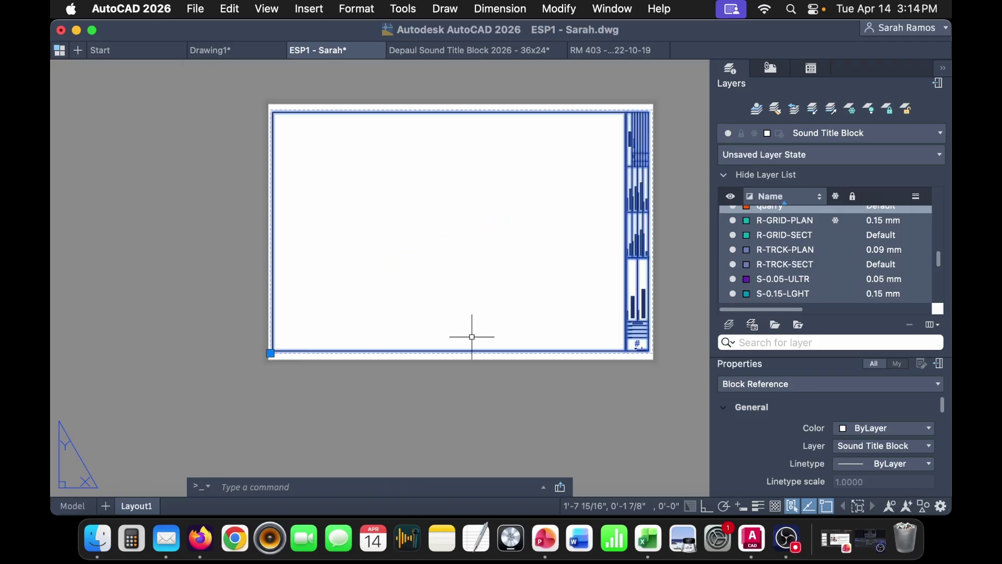
scroll(463, 329, right, 3)
key(Escape)
scroll(559, 353, up, 8)
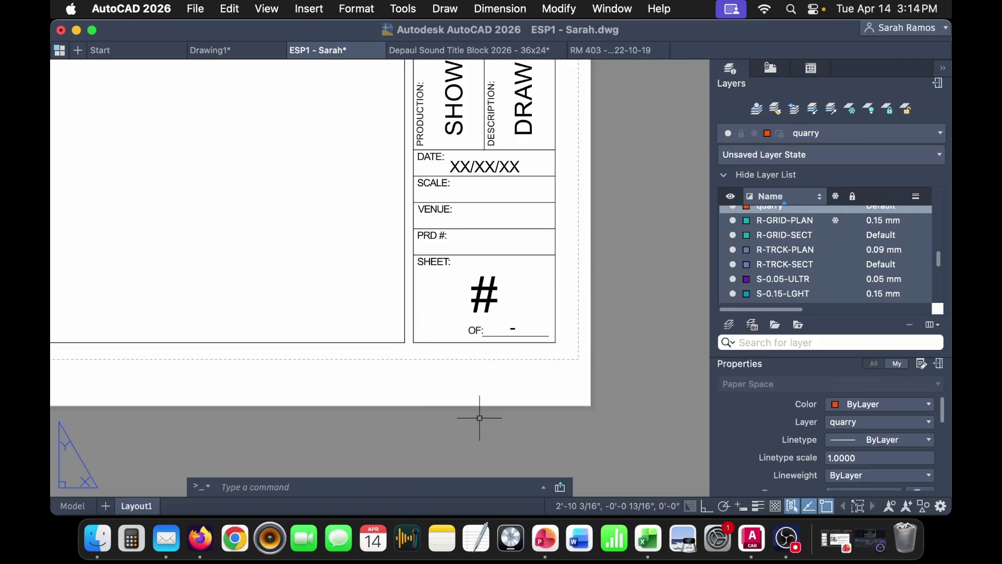
scroll(574, 340, down, 6)
scroll(169, 373, up, 5)
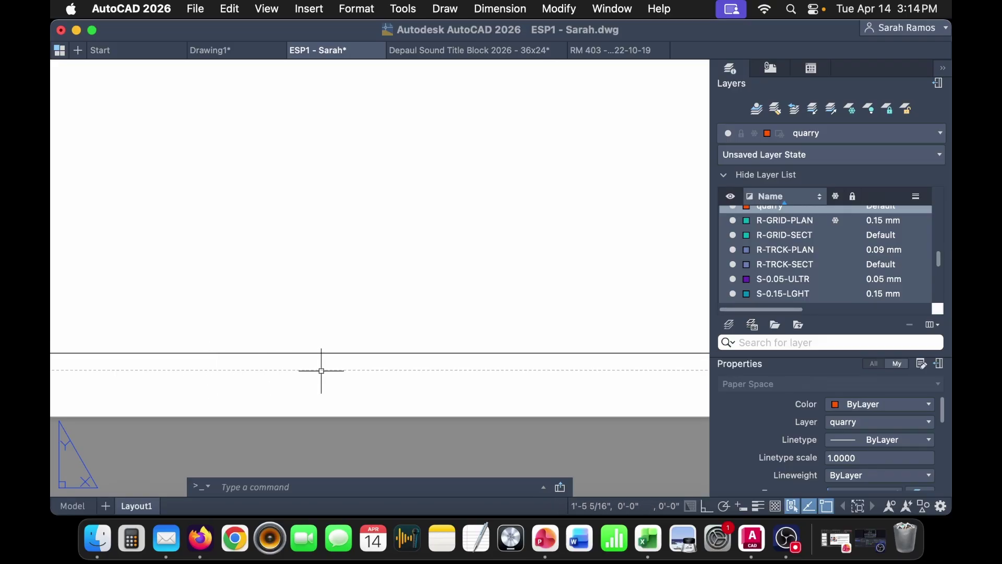
middle_drag(416, 369, 254, 376)
scroll(409, 371, down, 4)
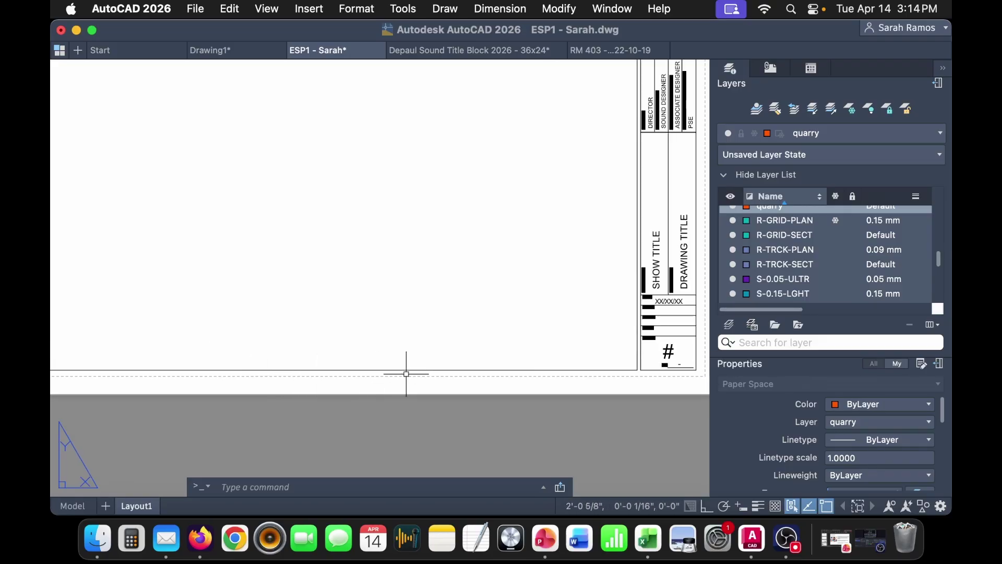
middle_drag(447, 398, 306, 436)
middle_drag(534, 339, 552, 359)
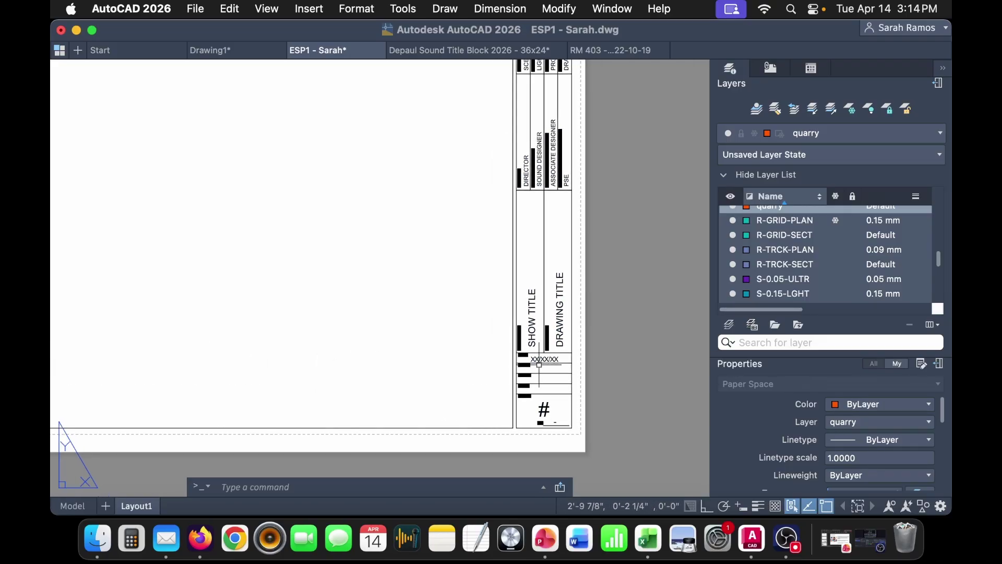
scroll(374, 392, down, 2)
middle_drag(374, 391, 492, 385)
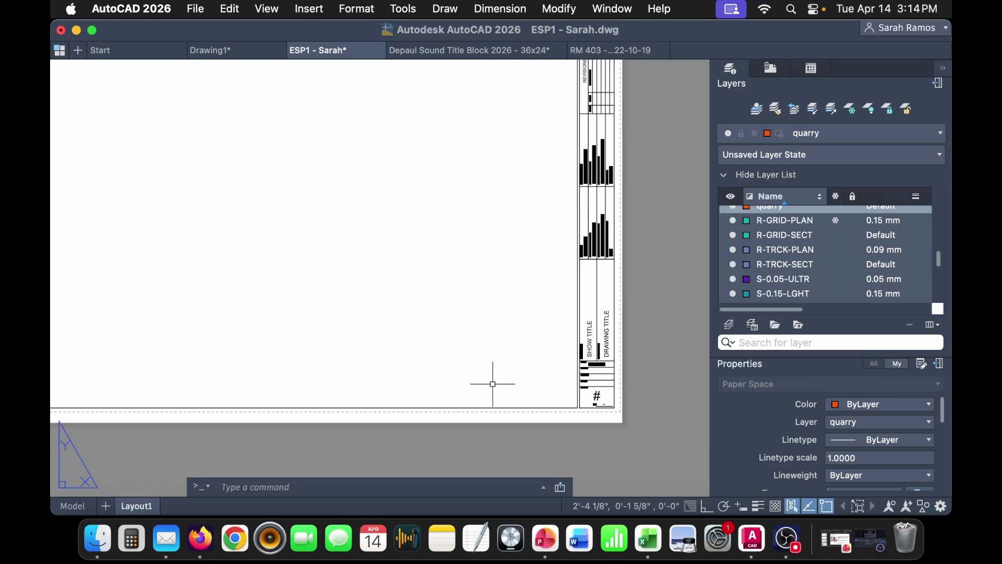
- Edit the title block attributes, setting the show name to Feminine Octagon
double_click(593, 355)
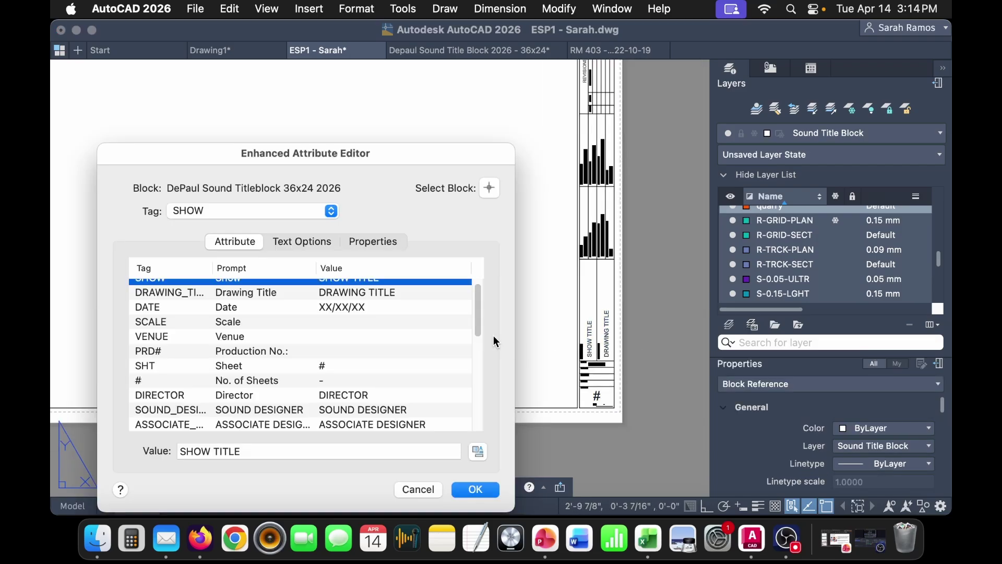
text(F)
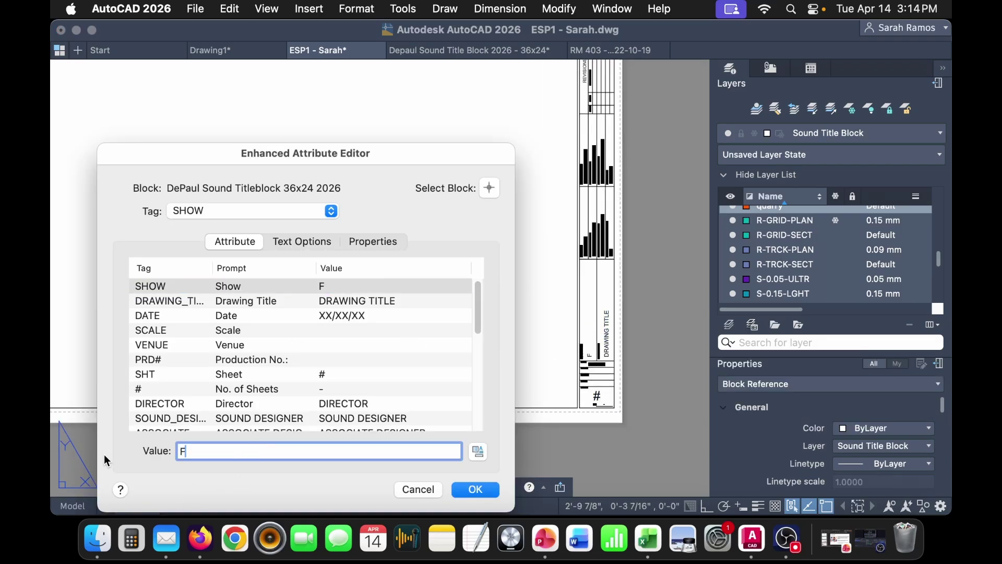
text(eminine Ocs)
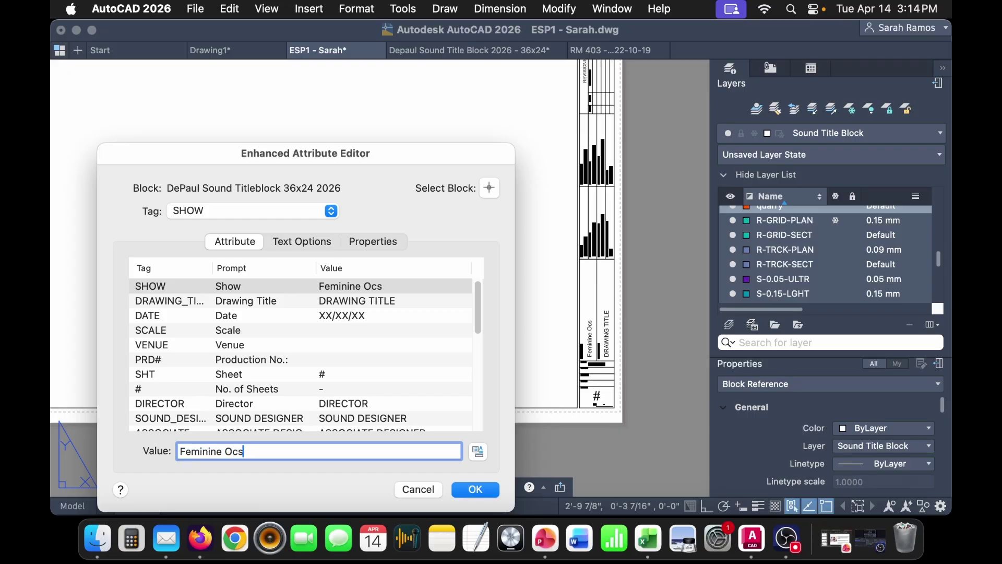
key(BackSpace)
text(tagon)
- Set the Drawing Title attribute to Sound Groundplan
click(426, 300)
triple_click(283, 453)
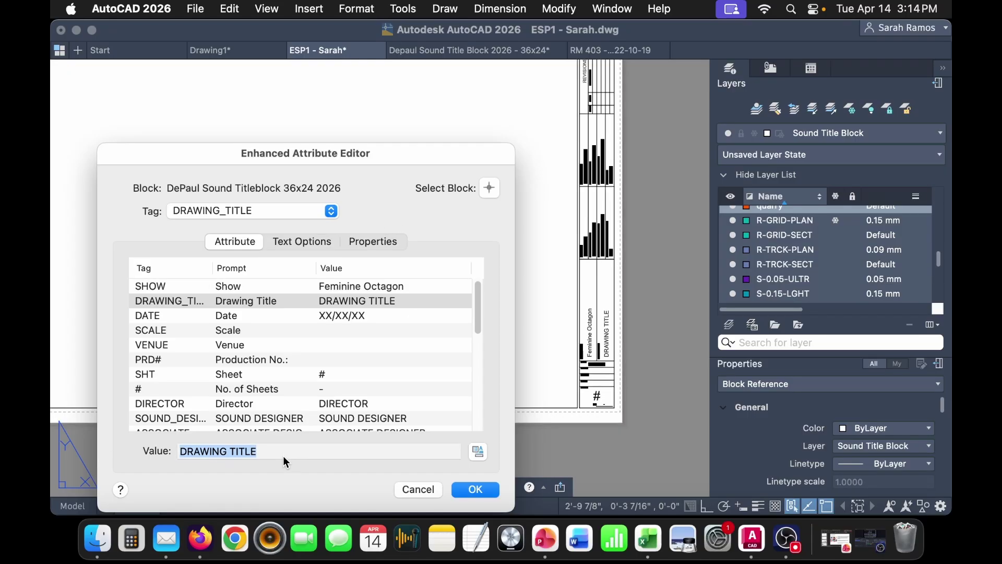
text(Groundplan)
key(BackSpace)
key(BackSpace)
key(BackSpace)
key(BackSpace)
key(BackSpace)
key(BackSpace)
key(BackSpace)
key(BackSpace)
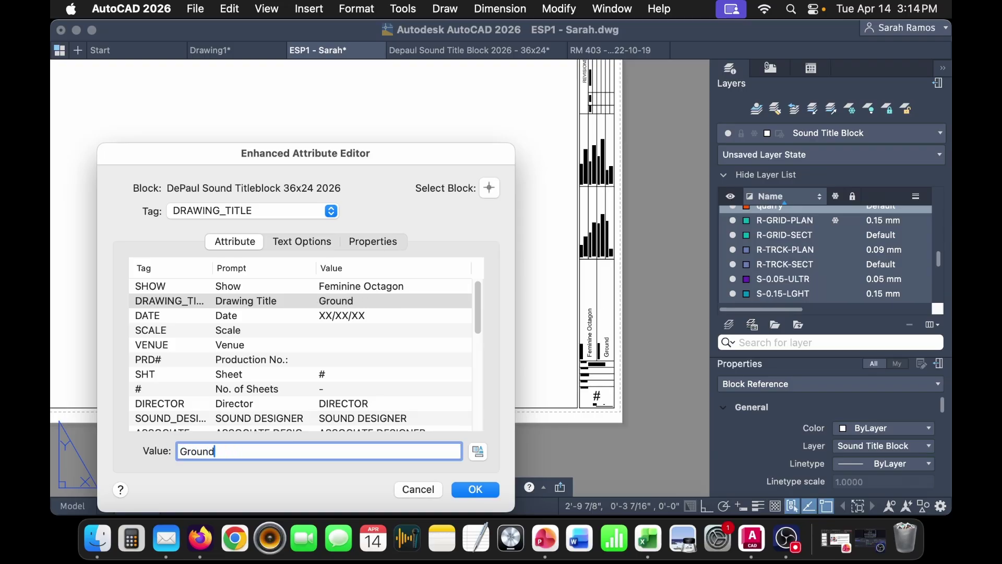
key(BackSpace)
key(BackSpace)
text(Sound )
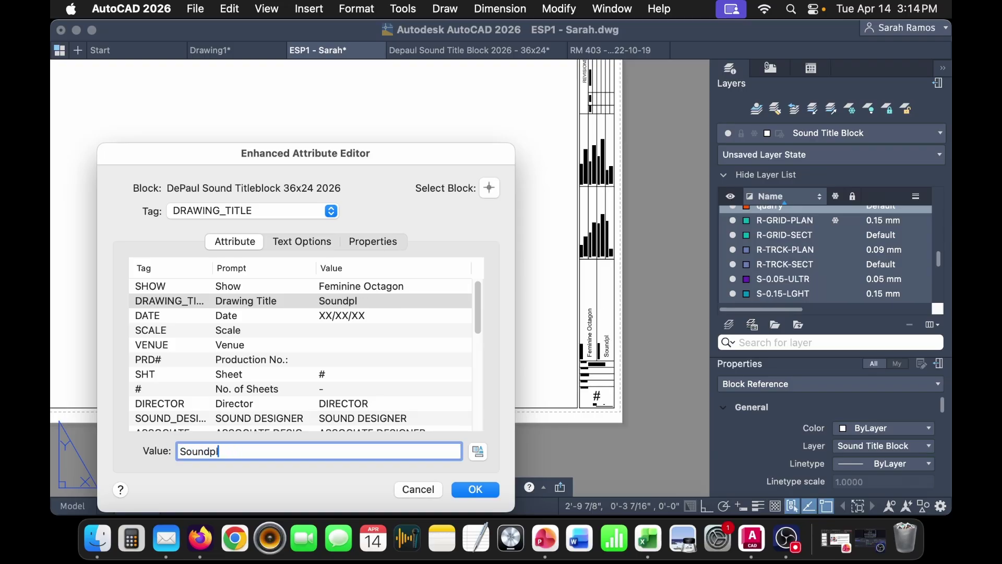
text(Groundplan)
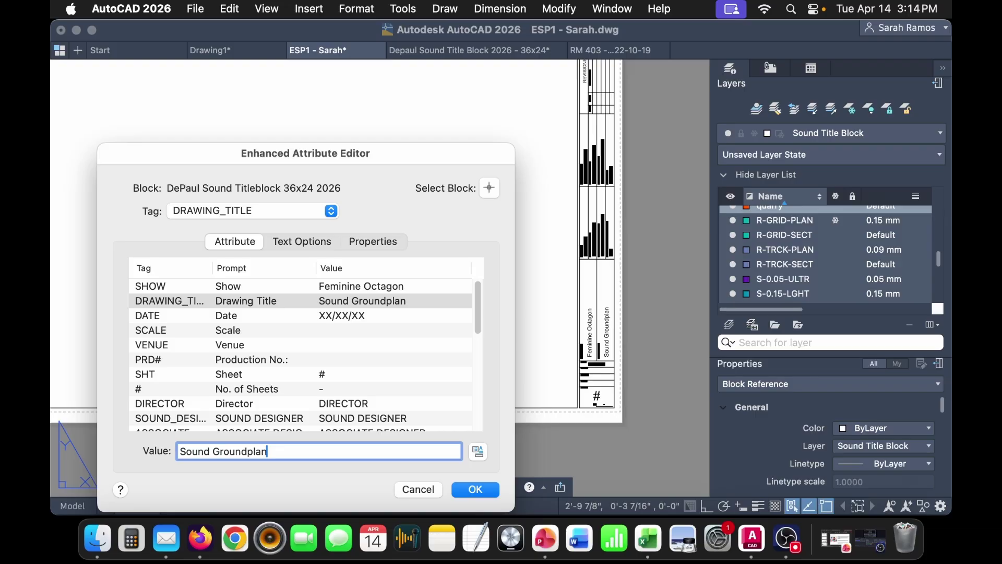
- Set the date to 04/14/26 and the scale to 3/4"=1'0"
click(389, 322)
triple_click(257, 450)
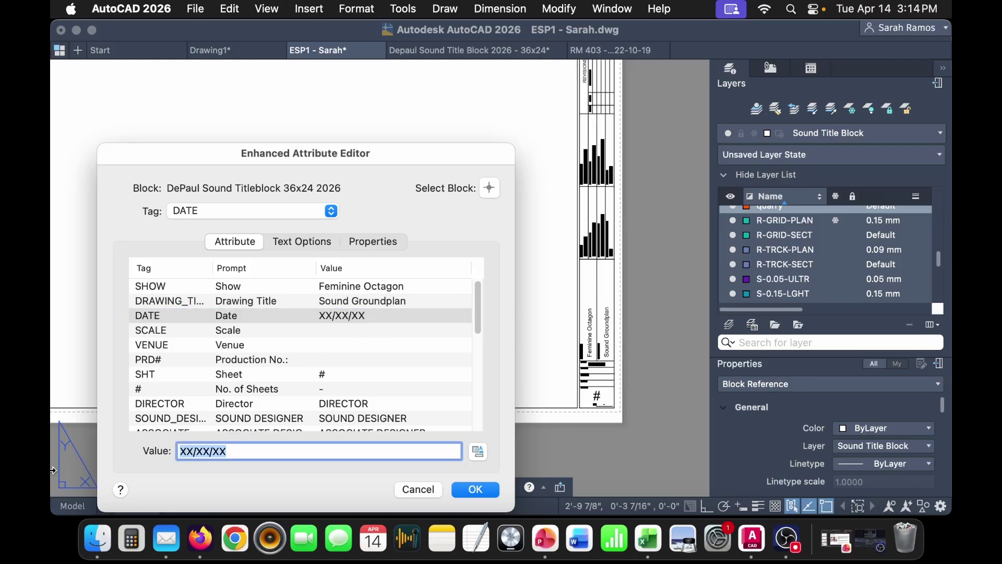
text(04/)
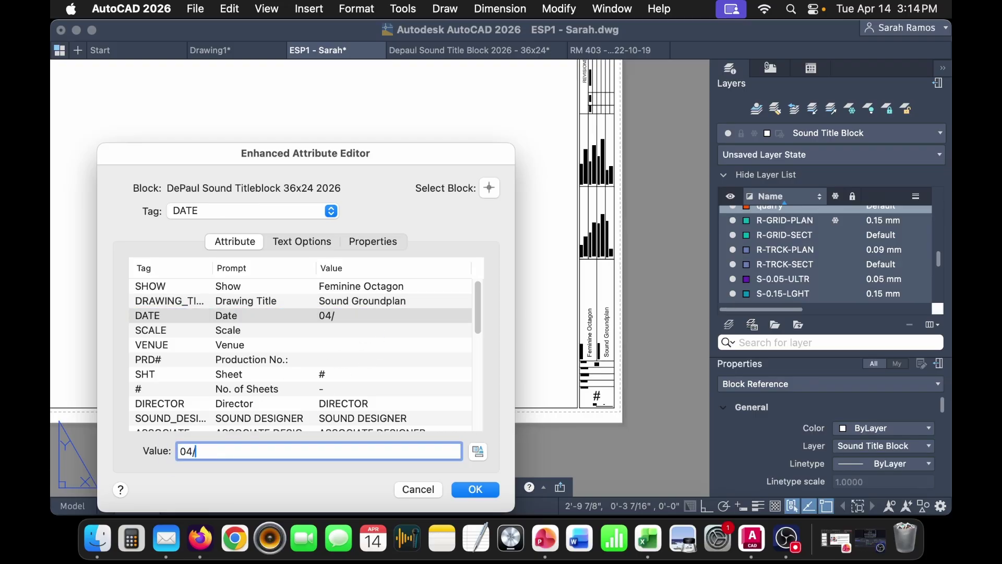
text(14/26)
click(330, 331)
click(297, 450)
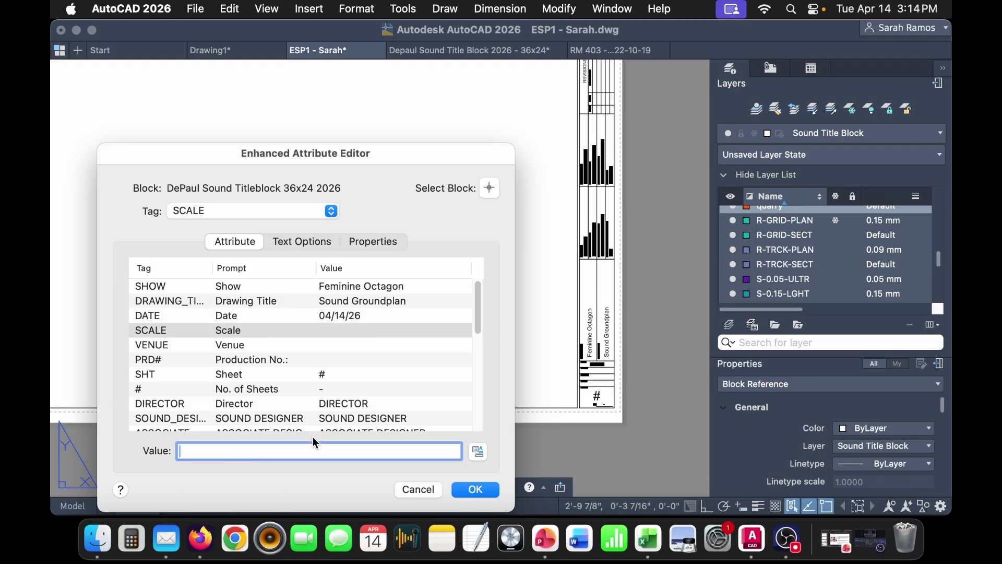
text(3/4"=1'0")
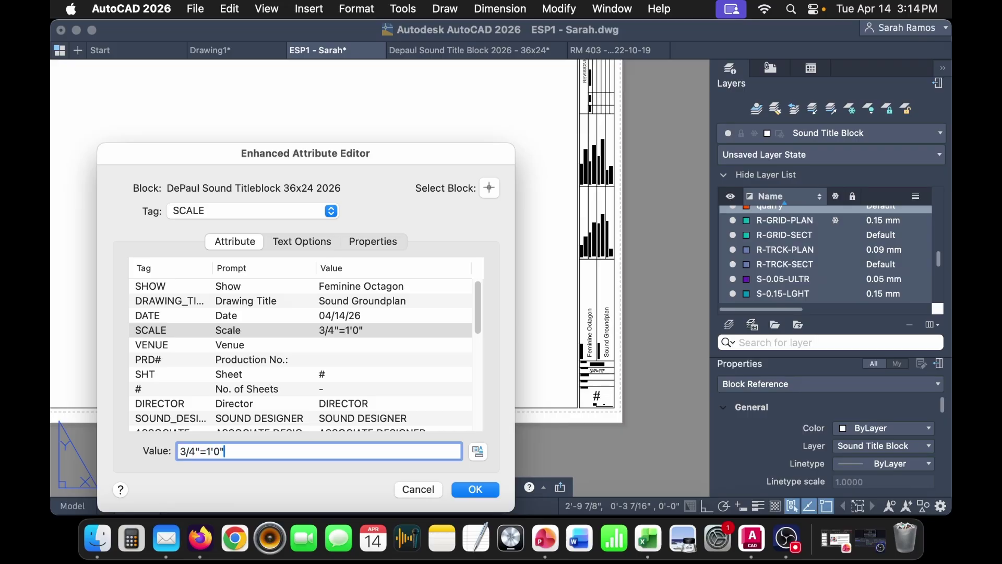
- Enter venue ESP Rm 403 and production number ESP1
click(355, 349)
click(241, 450)
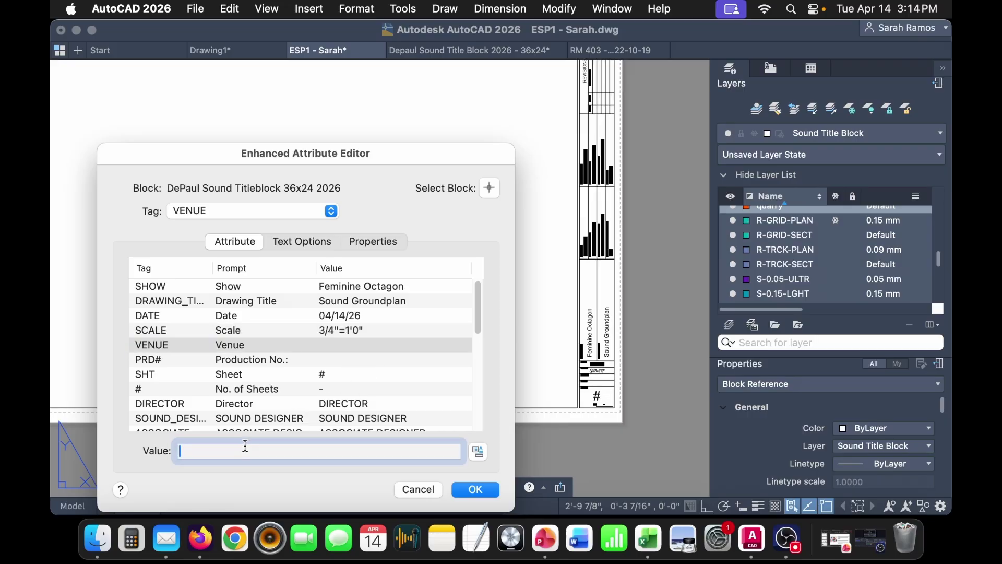
text(ESP Rm 403)
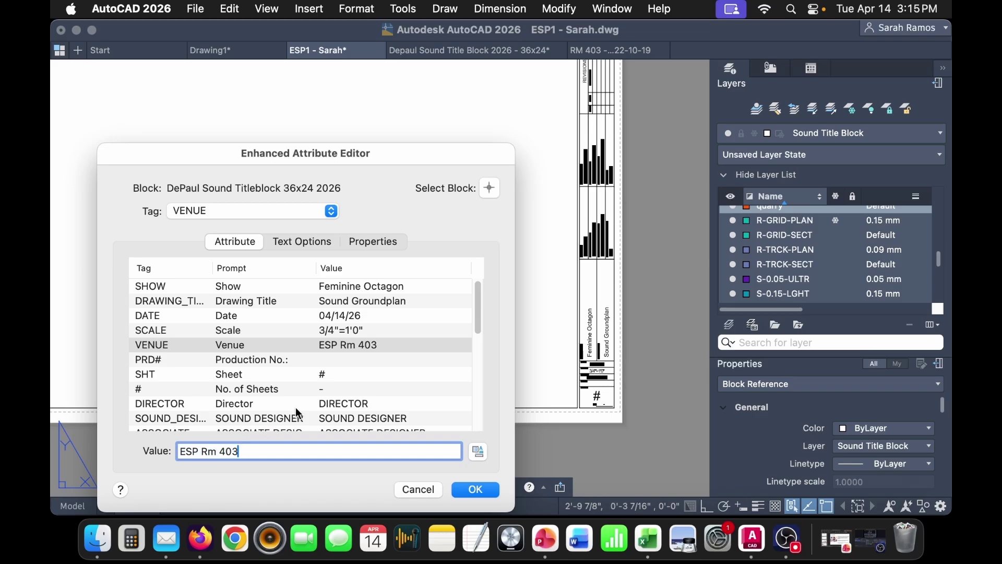
click(373, 359)
click(244, 450)
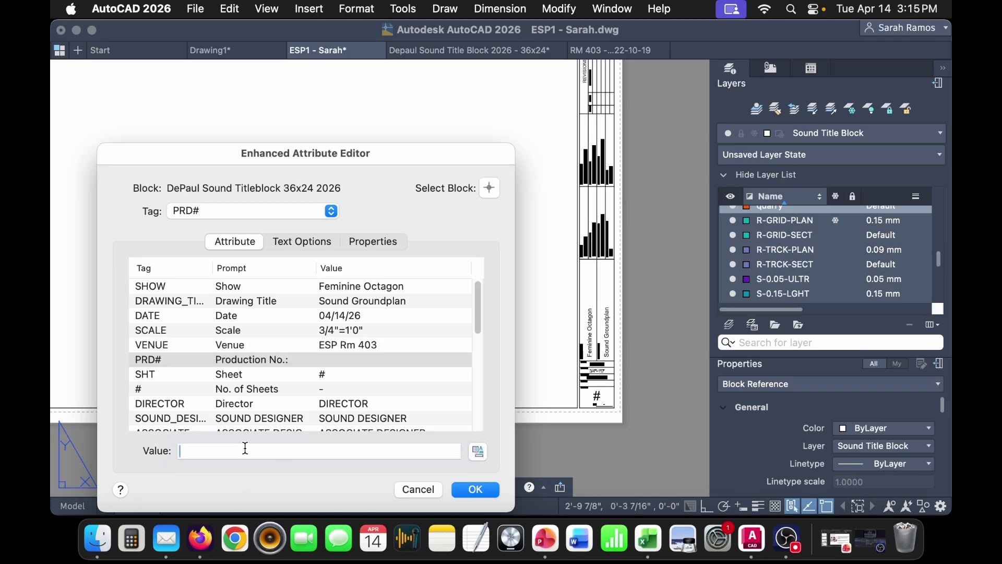
text(ESP1)
- Set the SHT sheet number to 1
click(344, 374)
click(262, 445)
text(1)
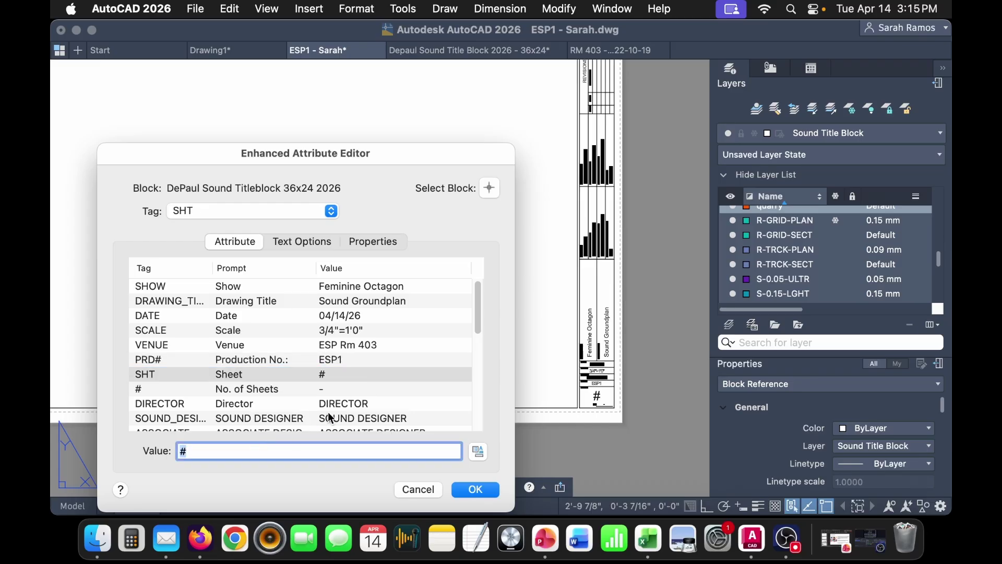
key(Return)
click(286, 449)
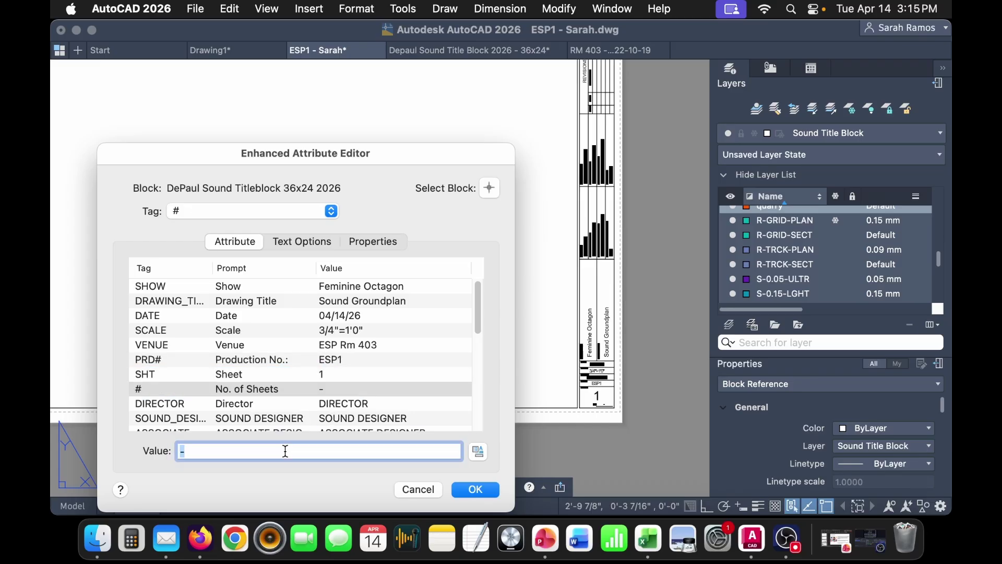
- Set the number of sheets to 5
text(5)
click(358, 364)
click(352, 387)
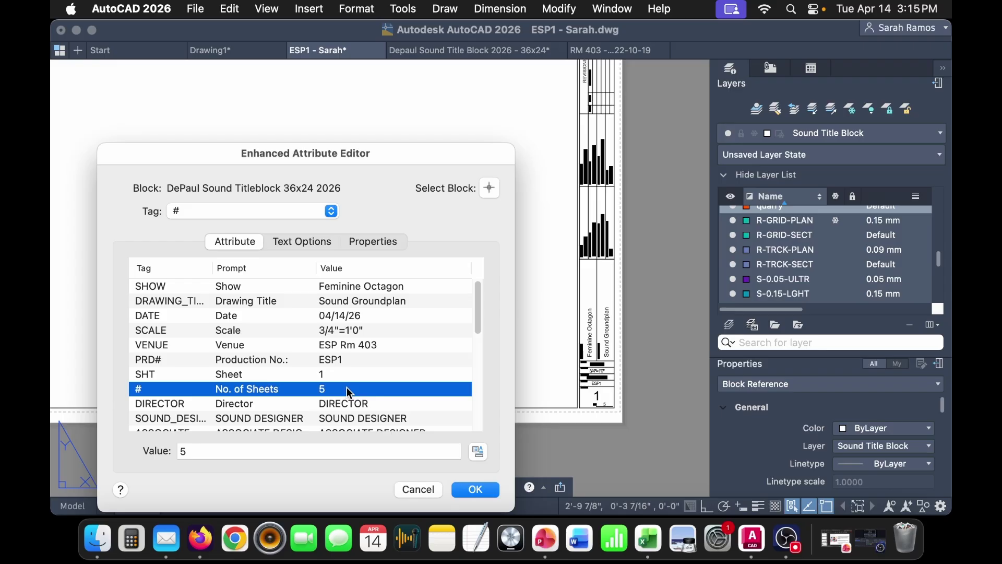
scroll(364, 402, down, 1)
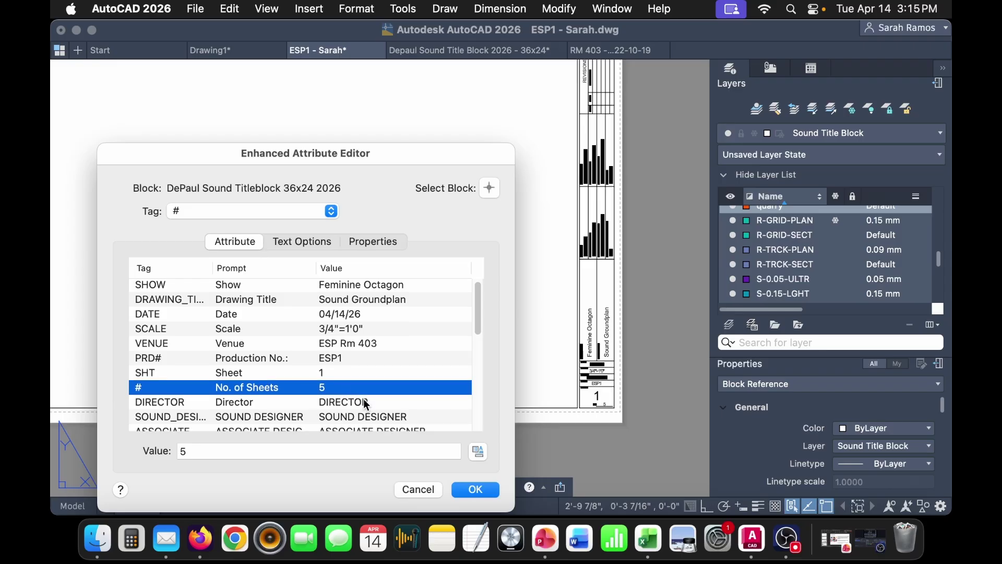
- Replace the DIRECTOR and SOUND_DESIGNER placeholders with the director's and sound designer's names
click(374, 397)
double_click(282, 449)
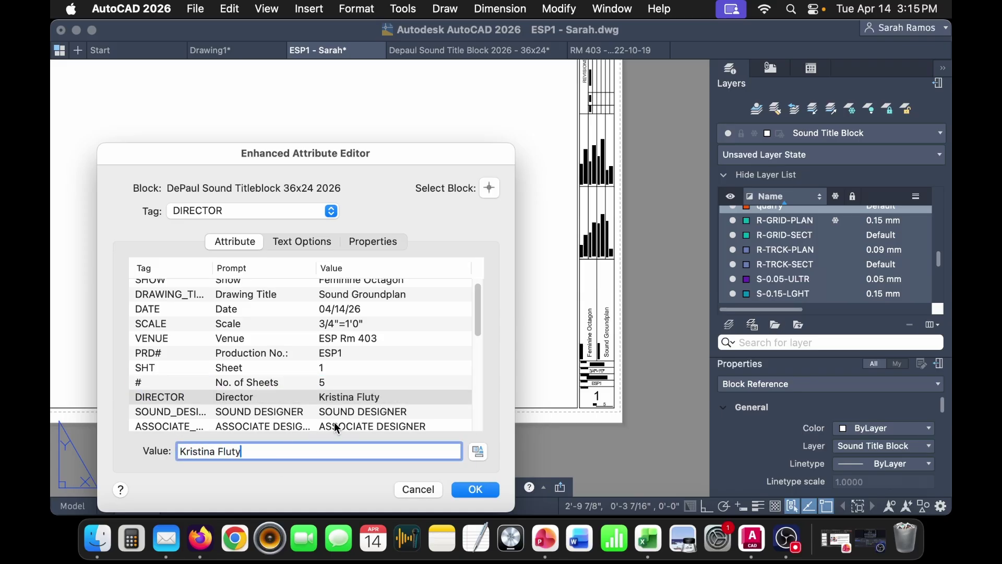
key(Return)
key(Down)
triple_click(317, 450)
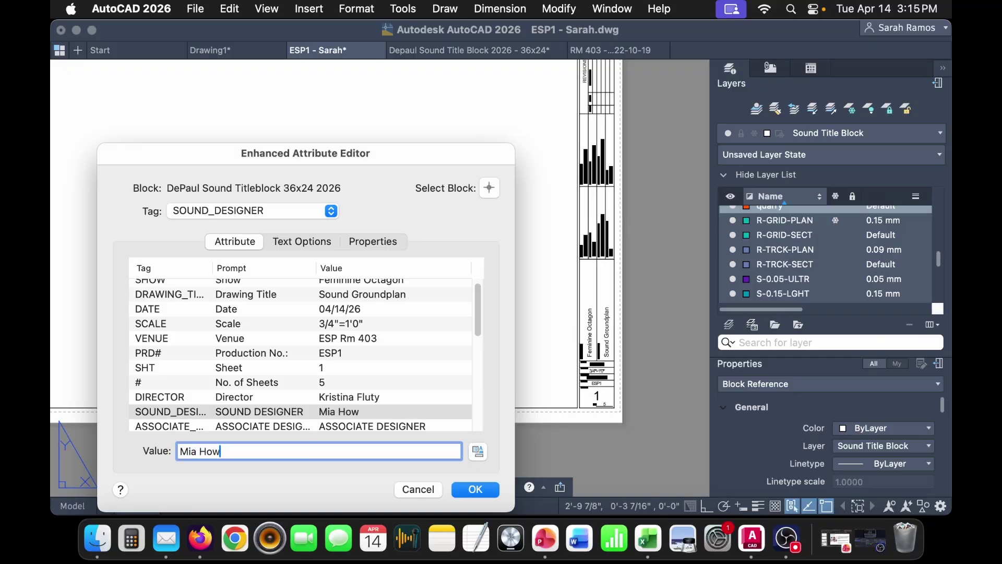
- Fill in the associate designer's and PSE's names
click(390, 422)
scroll(348, 393, down, 3)
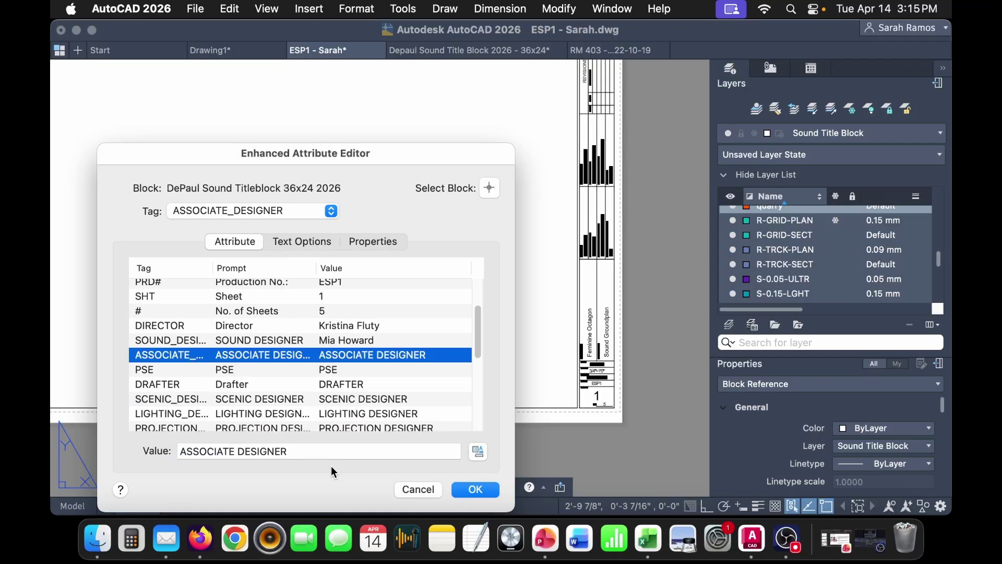
double_click(318, 455)
click(316, 457)
key(super+a)
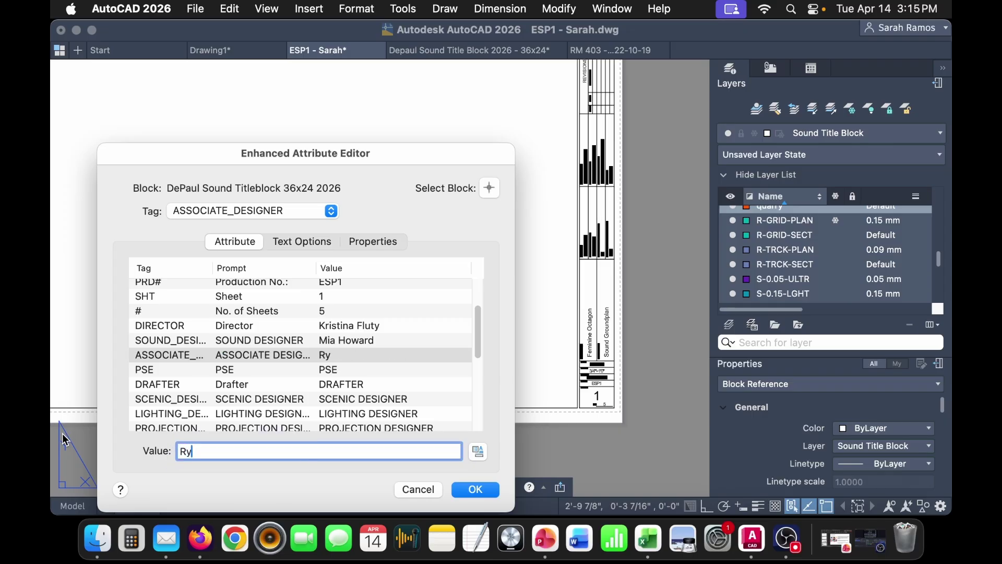
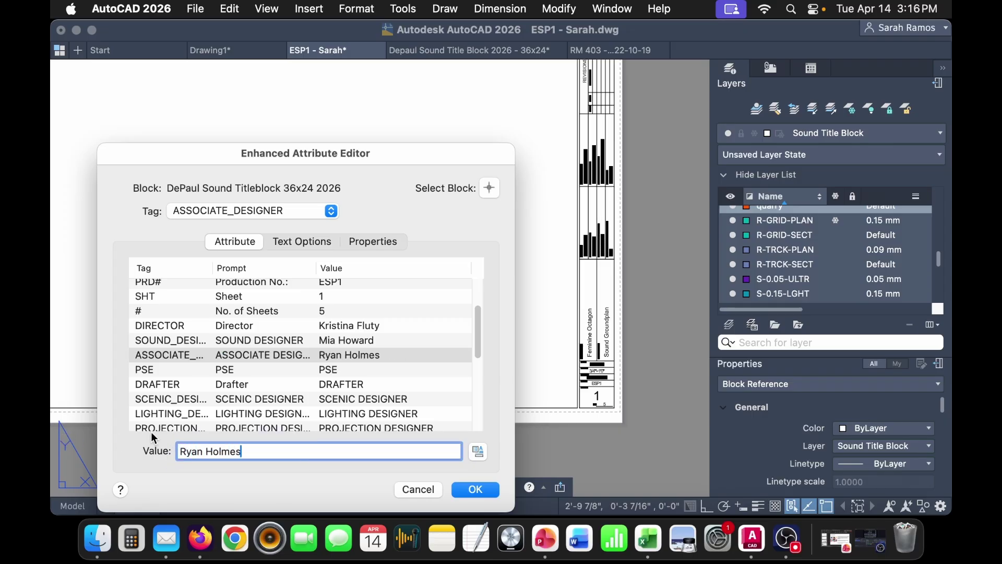
click(379, 367)
double_click(254, 454)
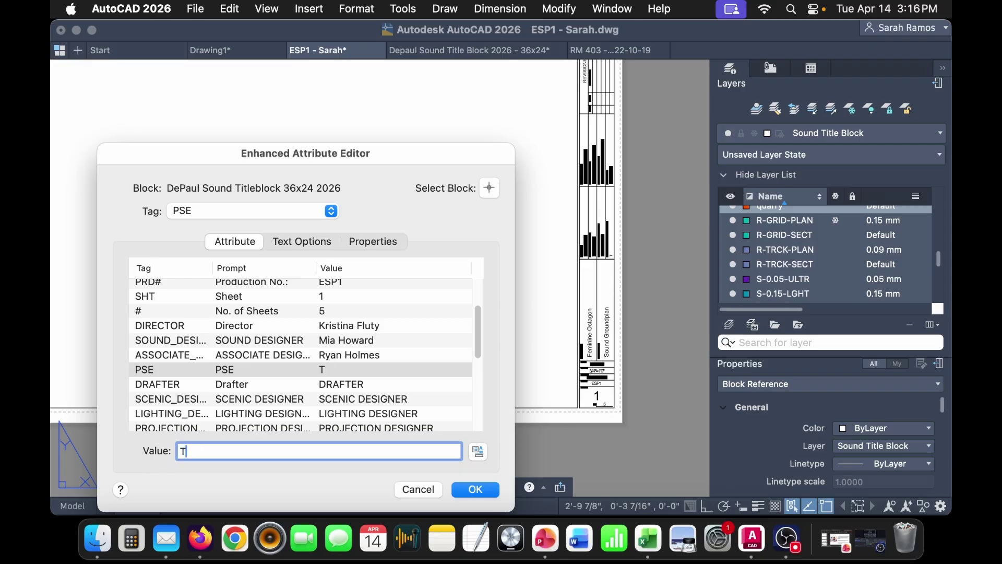
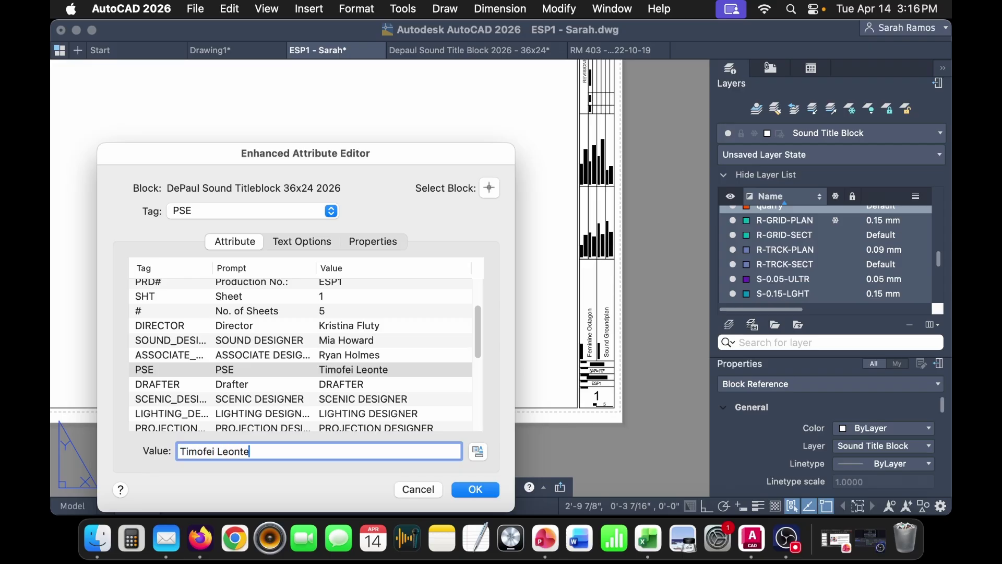
- Enter the drafter's initials and a first name for the scenic designer
click(371, 382)
double_click(297, 452)
text(SNR)
click(377, 398)
scroll(397, 385, down, 1)
click(389, 375)
click(384, 379)
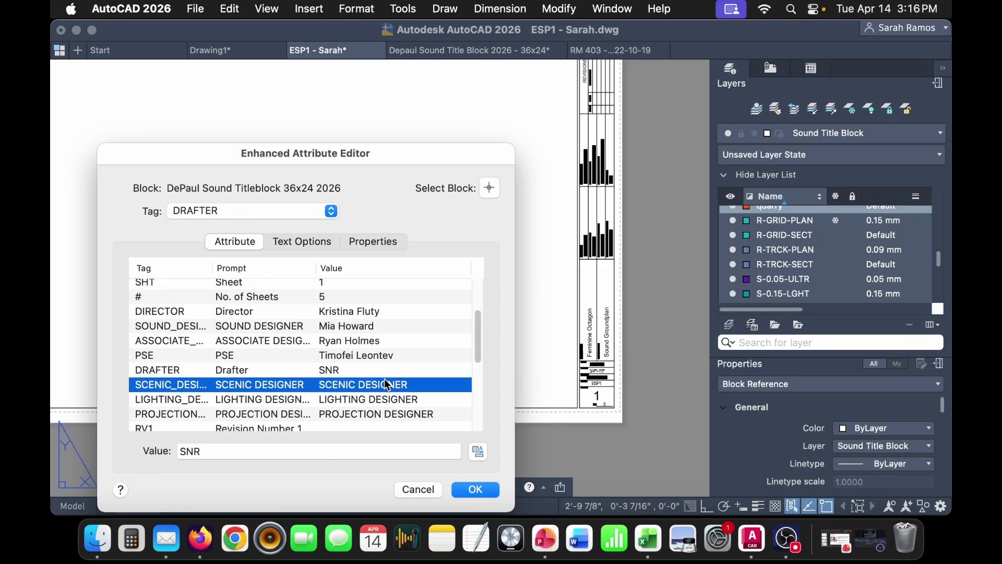
scroll(375, 392, down, 1)
scroll(371, 393, down, 1)
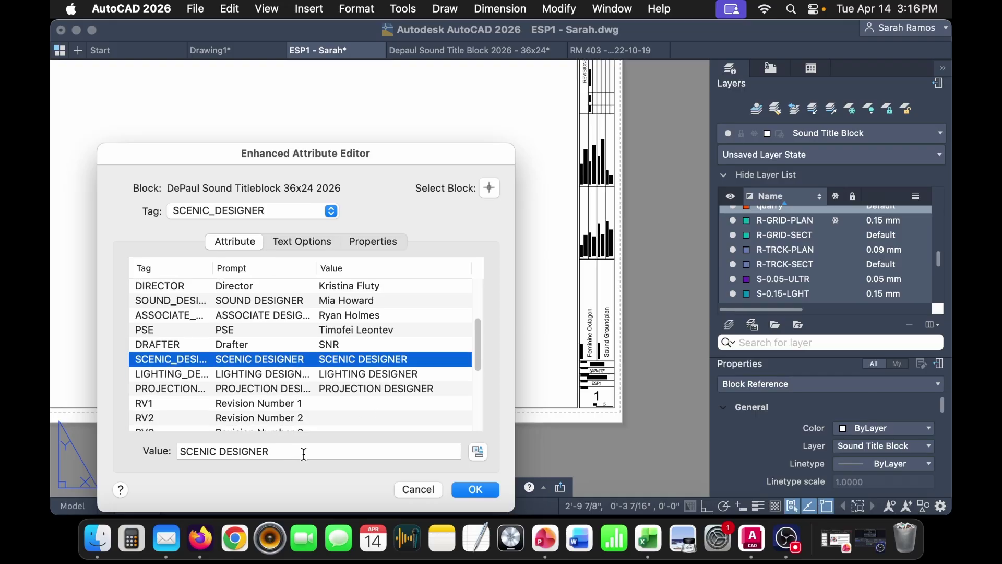
drag(317, 453, 110, 437)
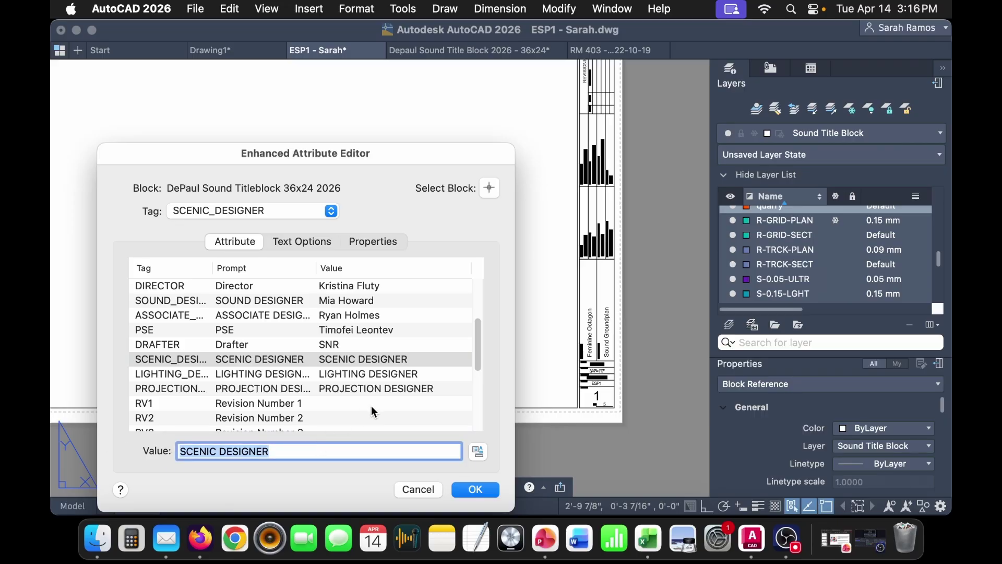
text(Elmo)
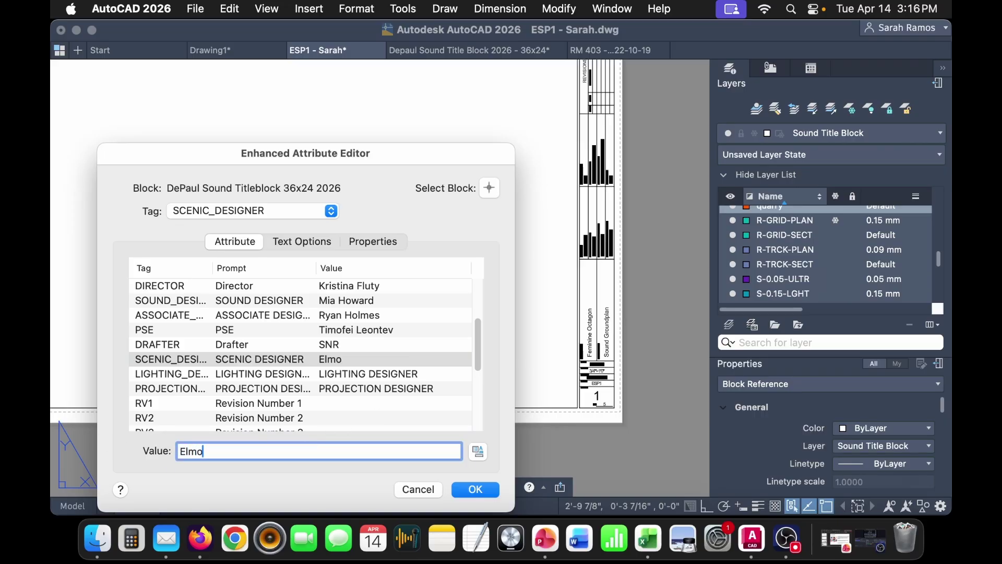
- Retype the scenic designer attribute with the correct designer's name
click(376, 373)
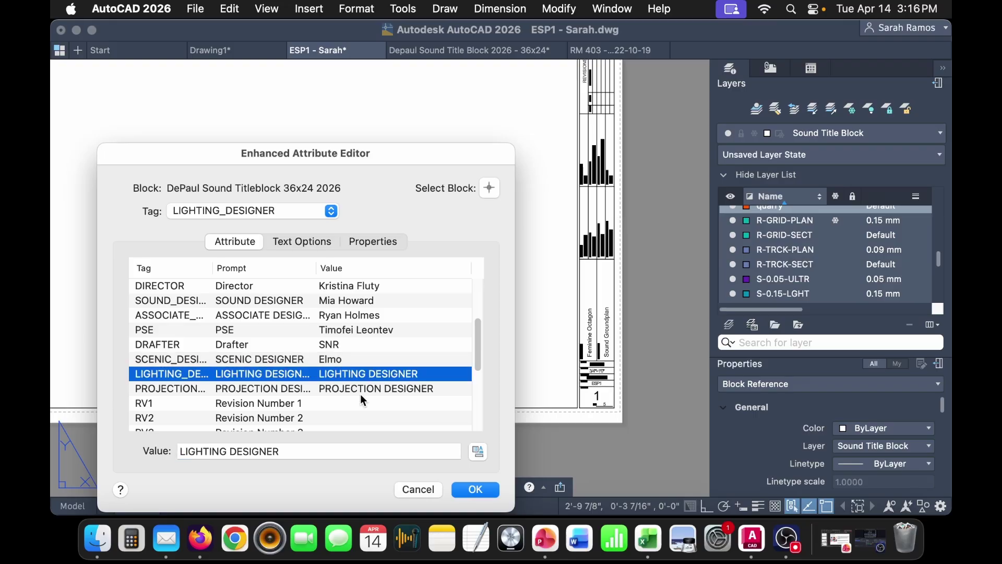
click(356, 360)
double_click(279, 445)
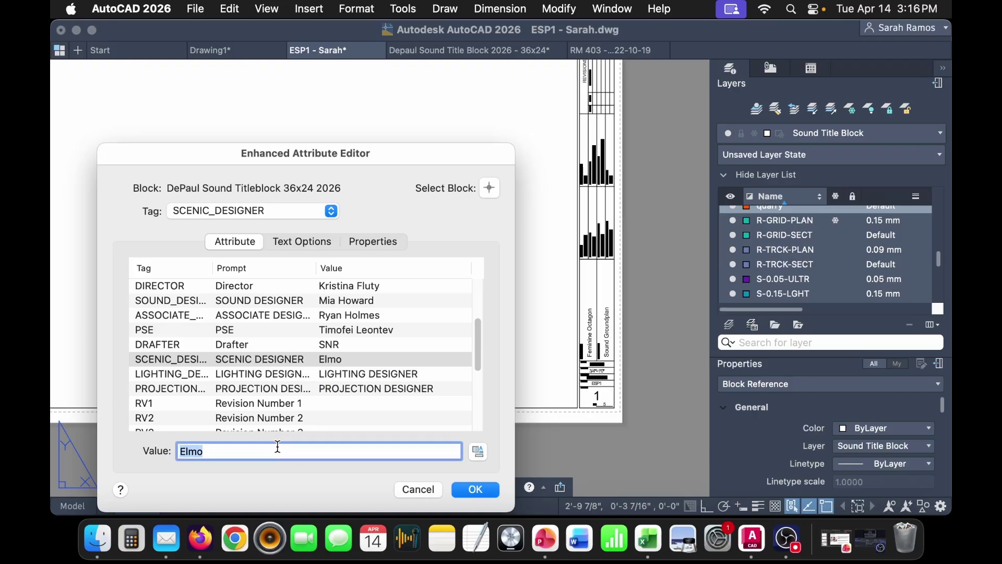
text(Qui)
key(BackSpace)
key(BackSpace)
key(BackSpace)
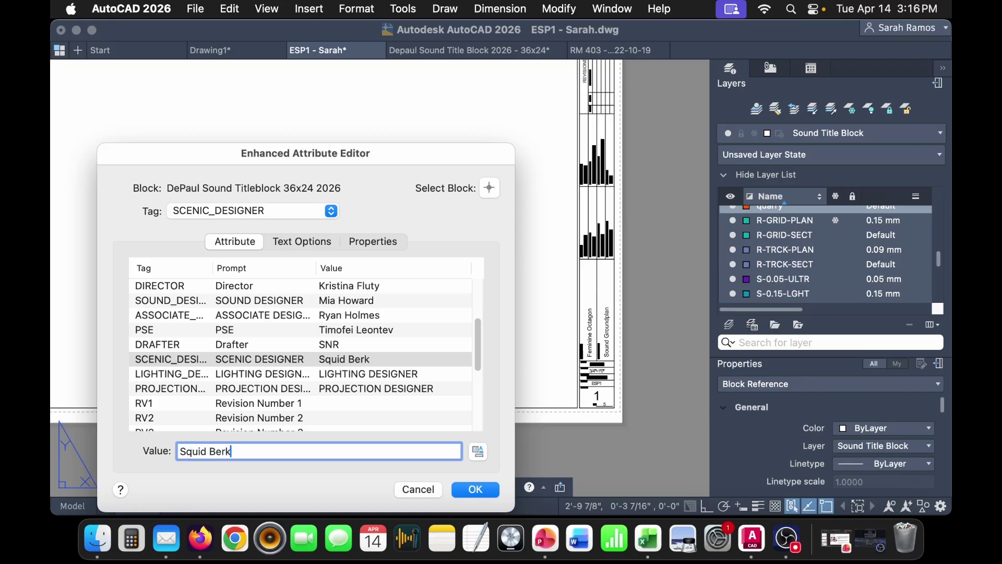
key(Return)
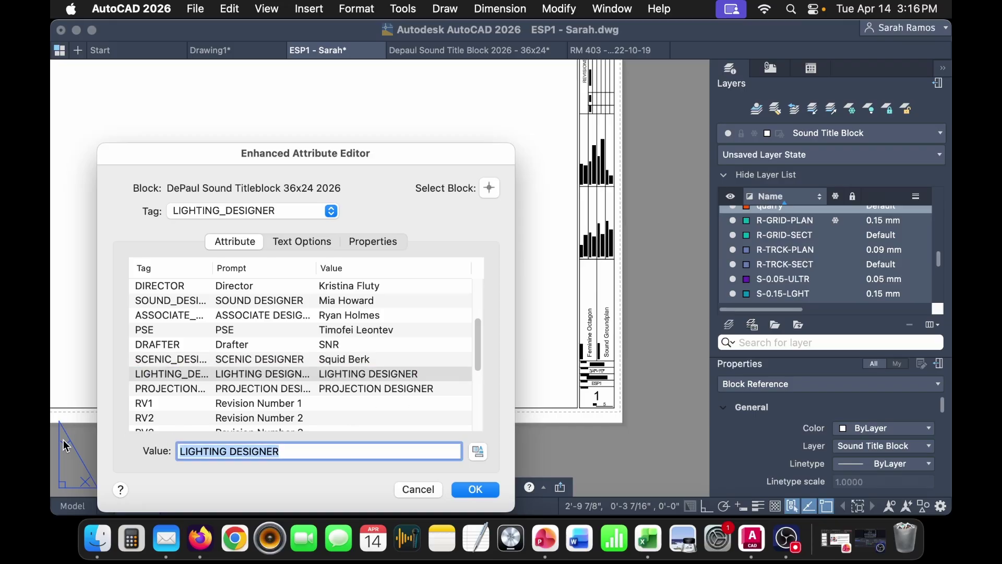
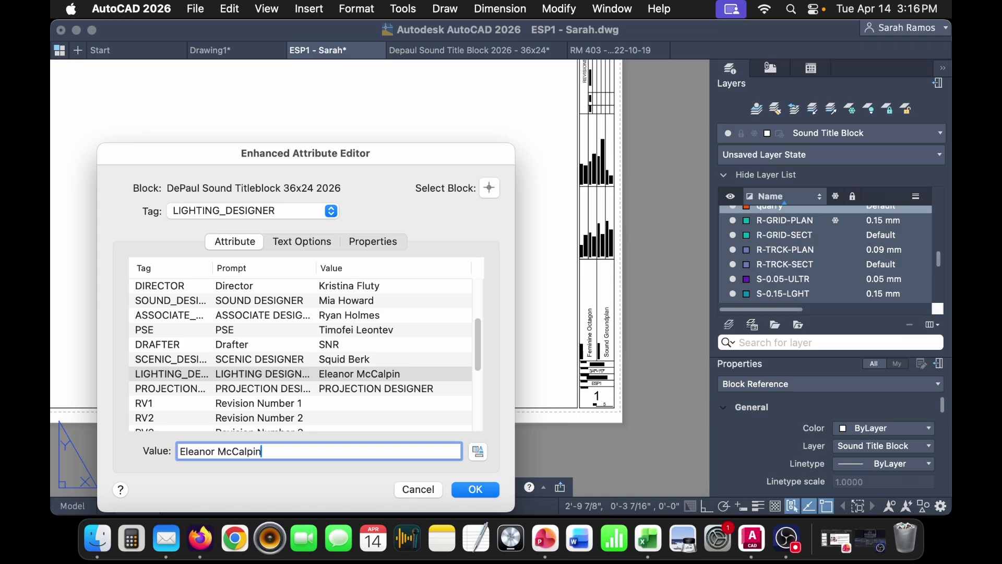
- Enter the lighting designer's name and clear the projection designer placeholder
click(308, 391)
triple_click(316, 452)
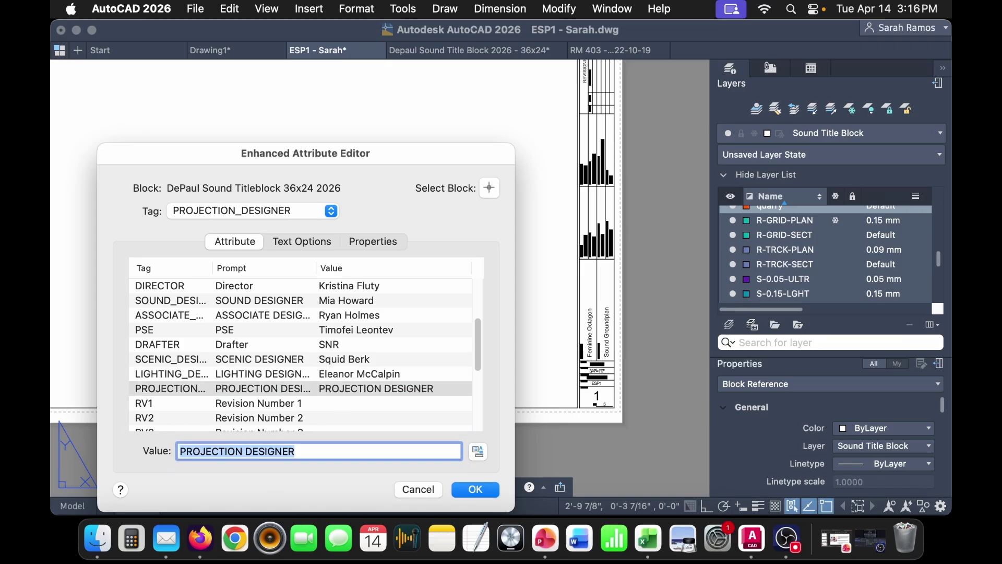
key(BackSpace)
click(400, 402)
- Set revision RV1 to 1 with date 04/14/26
click(290, 450)
text(1)
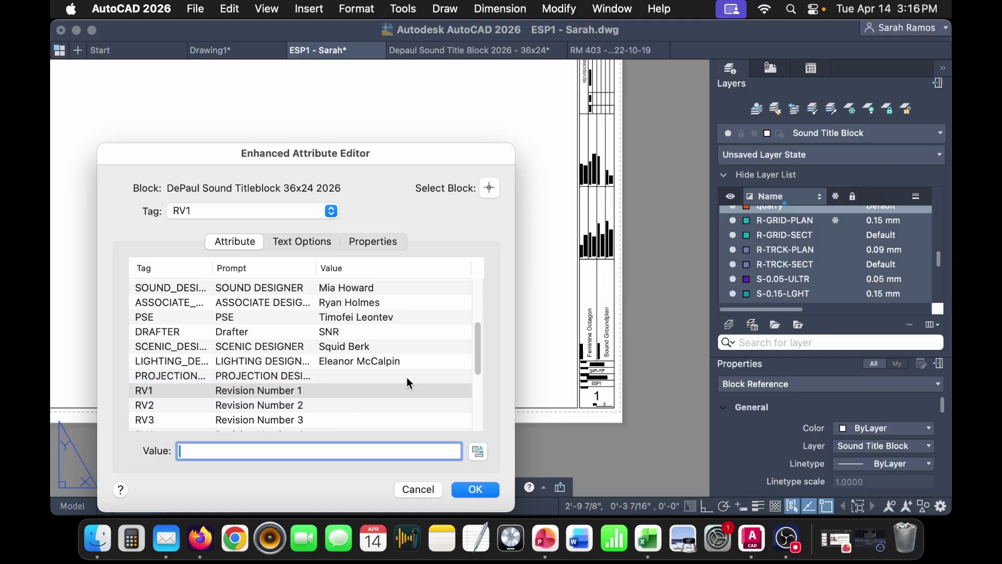
scroll(408, 377, down, 6)
click(393, 378)
click(321, 443)
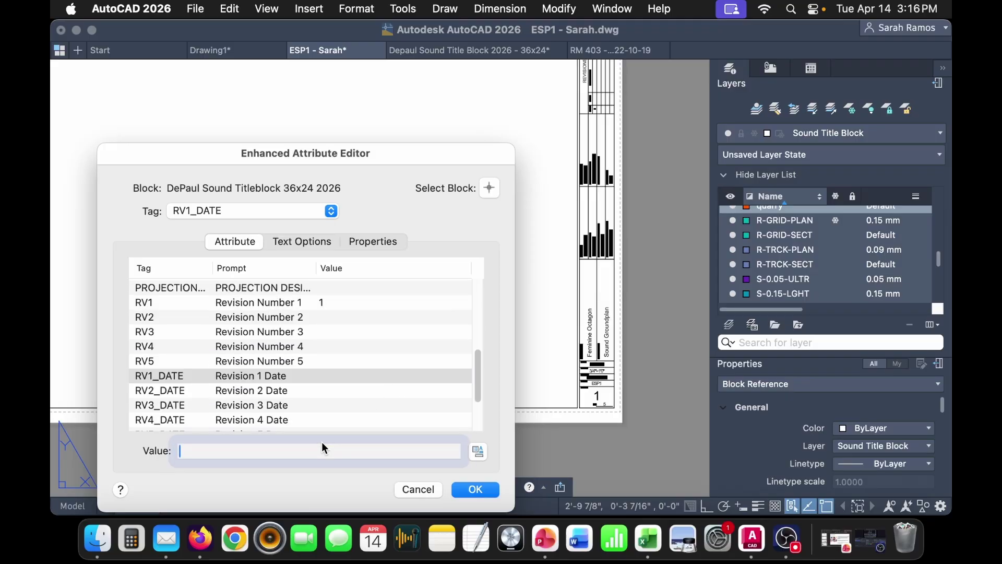
text(04/14/1)
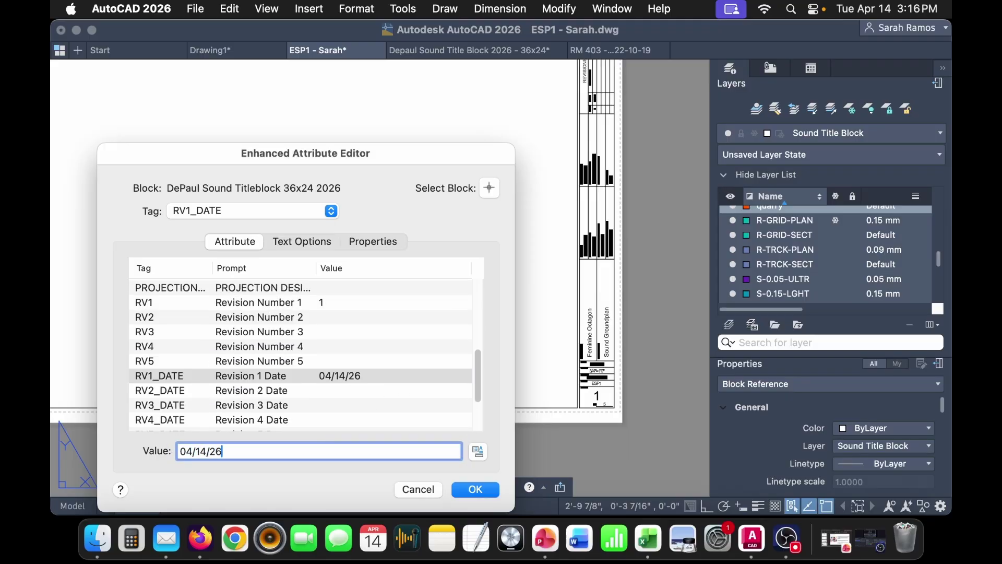
scroll(393, 396, down, 6)
- Give revision 1 the description ESP In Class Exercise, leaving revisions 2–5 empty
click(368, 364)
click(306, 452)
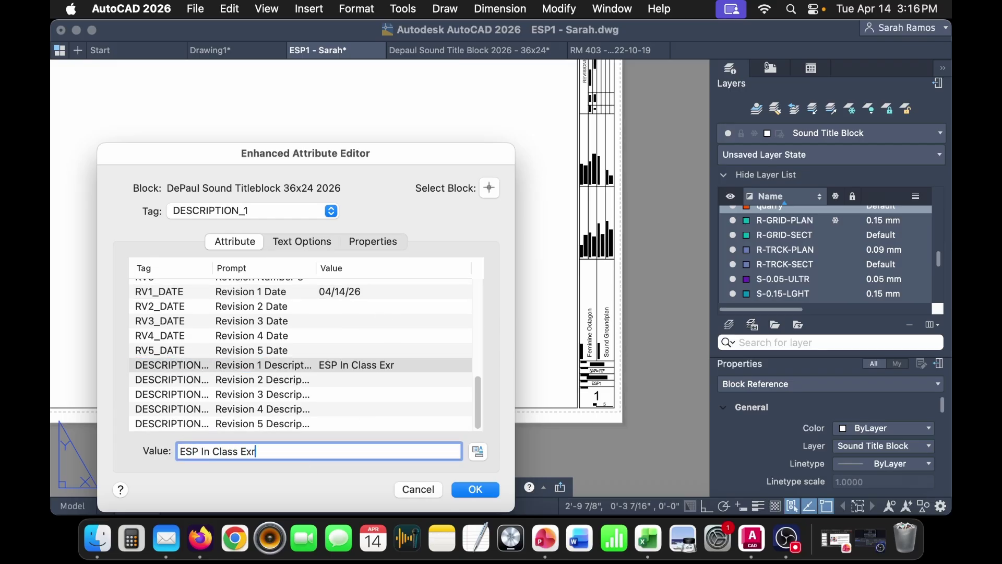
scroll(450, 411, up, 3)
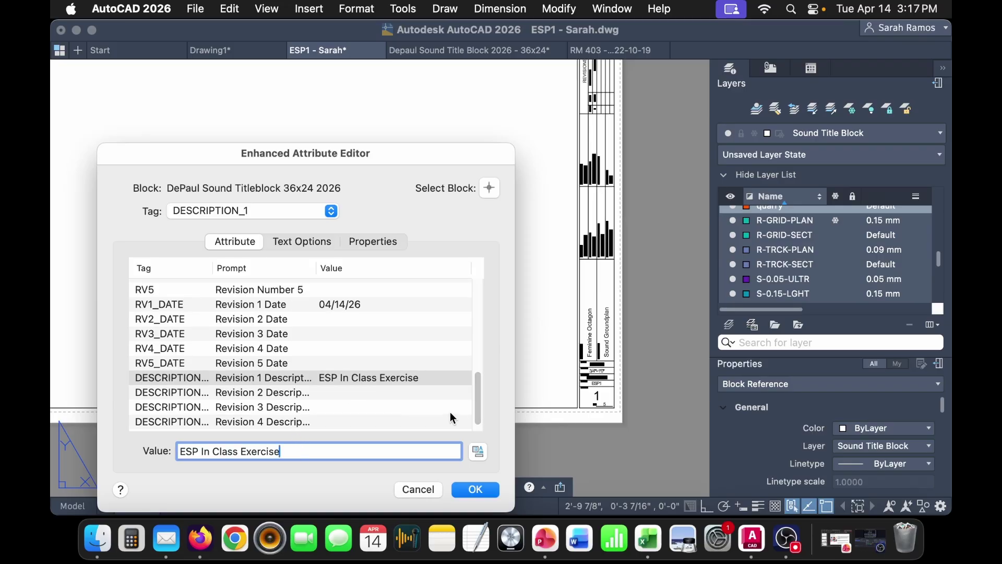
click(373, 348)
scroll(373, 365, up, 3)
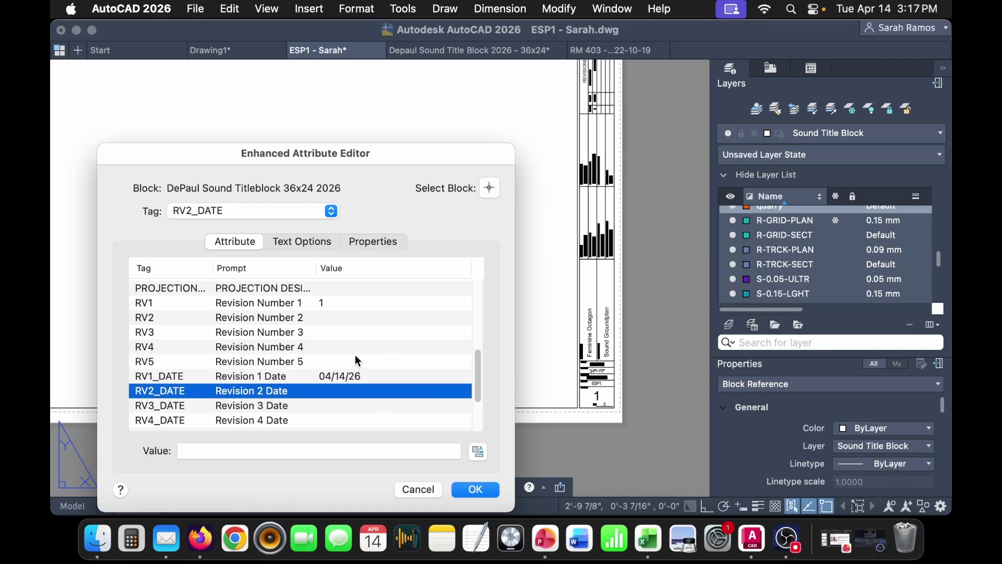
- Apply the attribute edits and pan out to show the whole filled-in title-block sheet
click(473, 490)
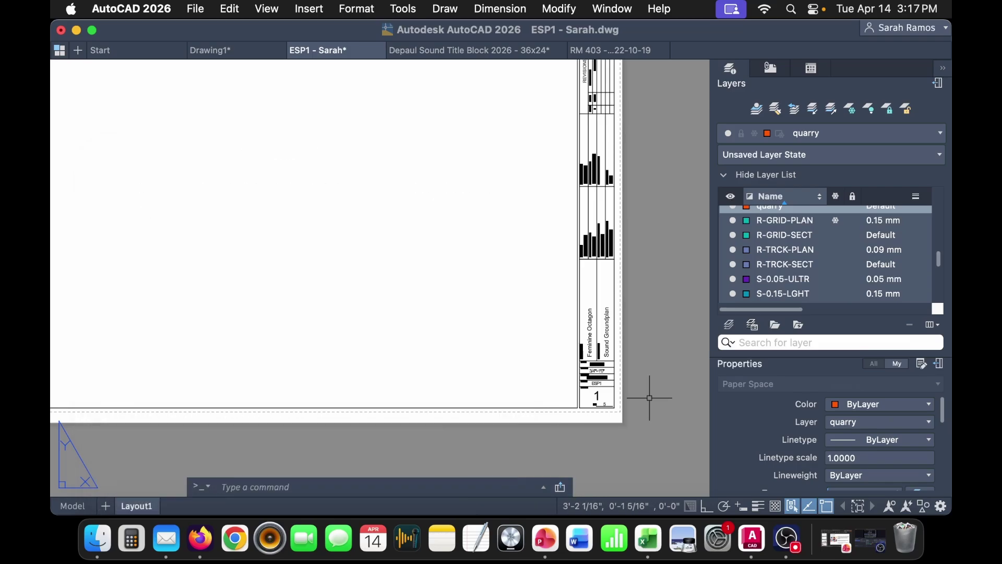
scroll(621, 397, up, 5)
middle_drag(653, 340, 565, 436)
scroll(565, 369, down, 4)
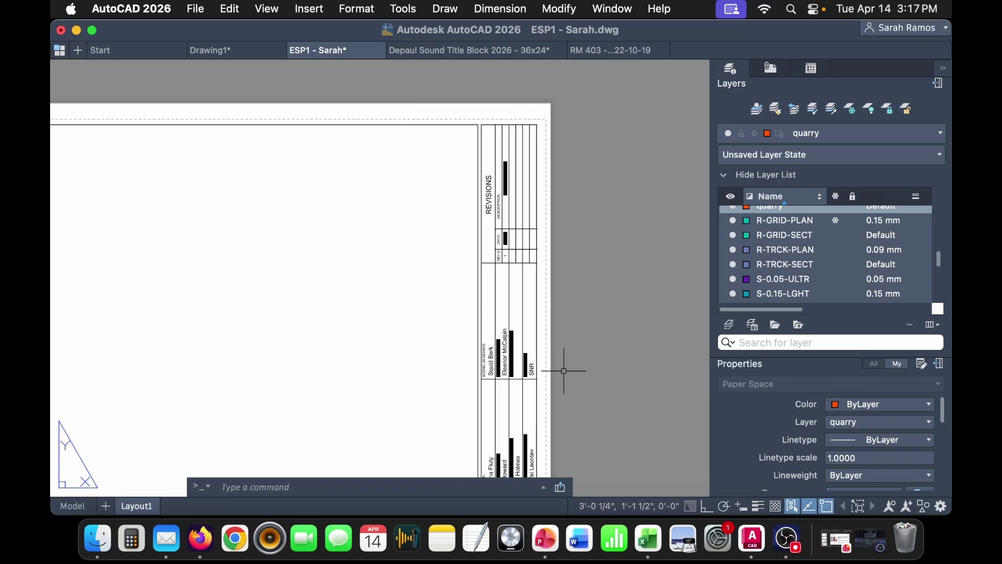
middle_drag(346, 398, 307, 365)
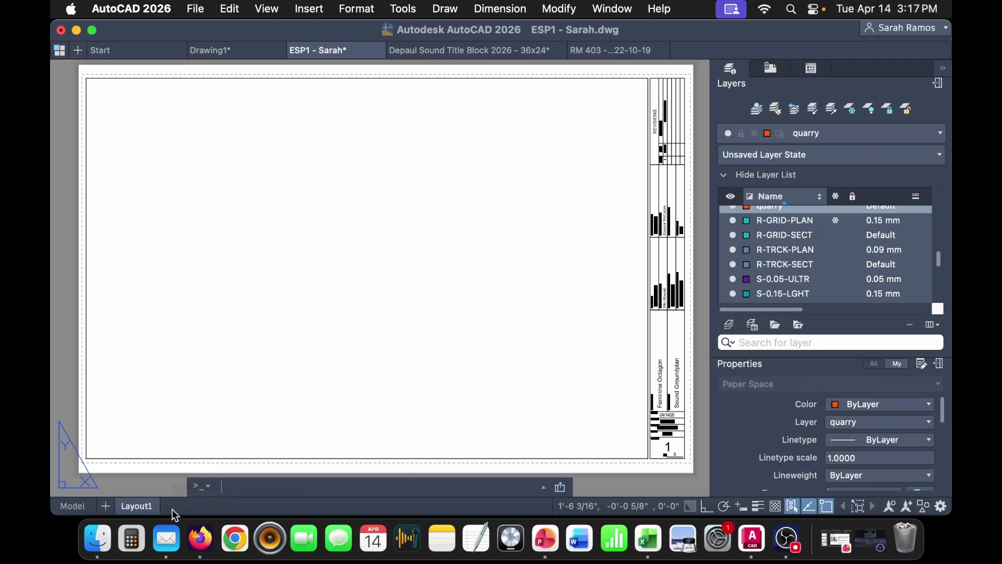
click(575, 429)
click(158, 473)
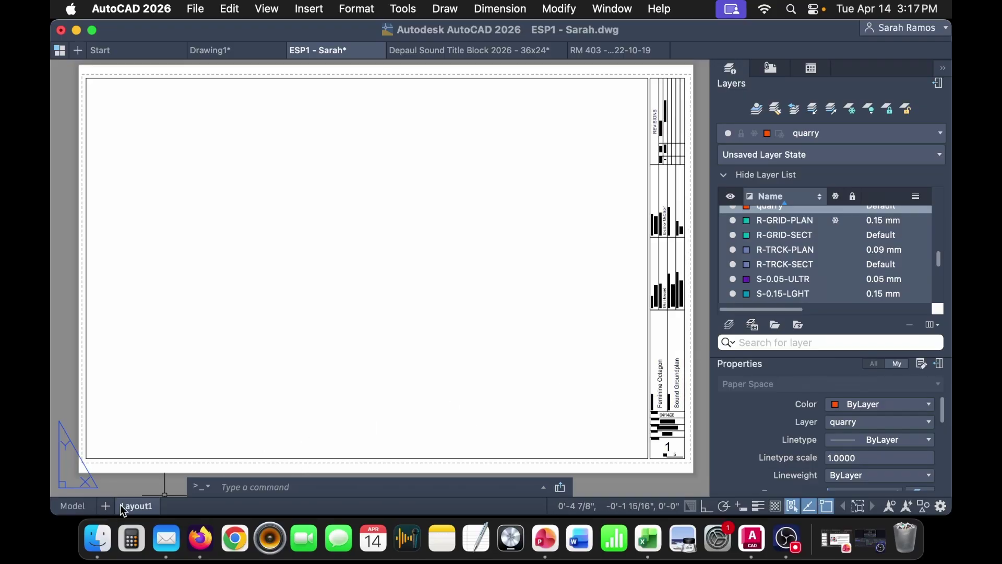
- Rename Layout1 to Groundplan and make Sound Title Block the current layer
double_click(138, 505)
text(Groundpla)
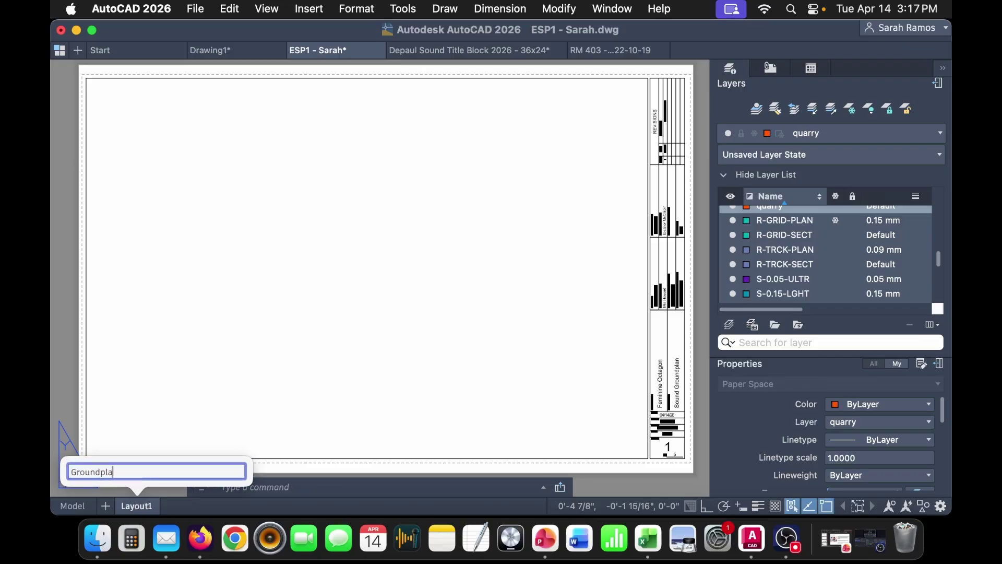
text(n)
key(Return)
scroll(821, 286, down, 3)
scroll(820, 282, down, 10)
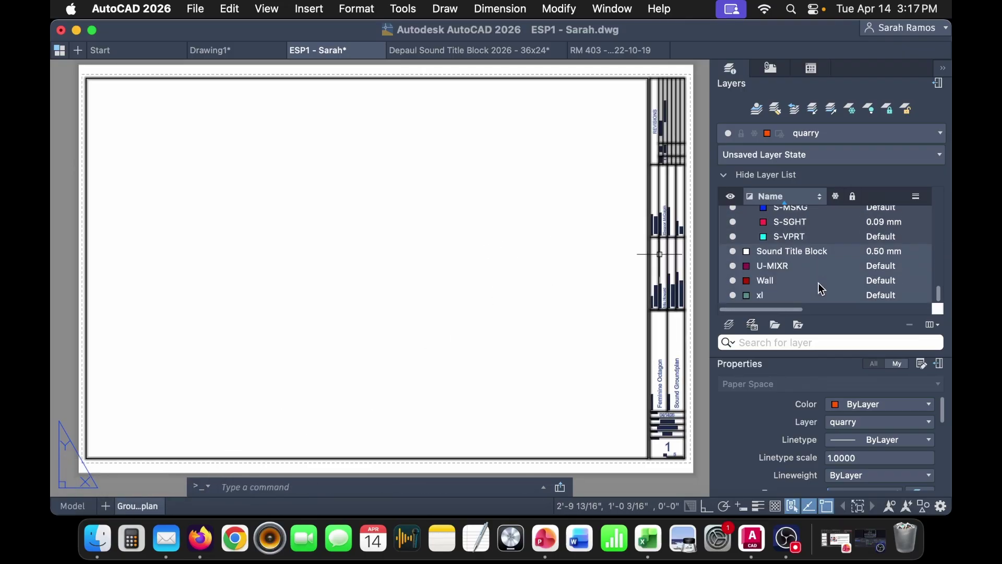
click(791, 251)
double_click(809, 251)
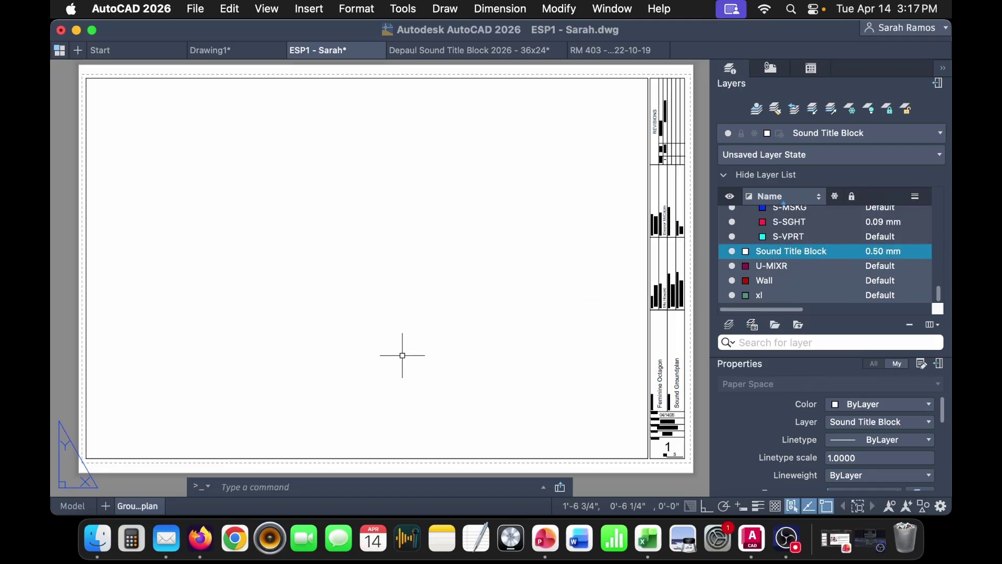
- Create a viewport with MVIEW spanning the title-block border corner to corner
text(mv)
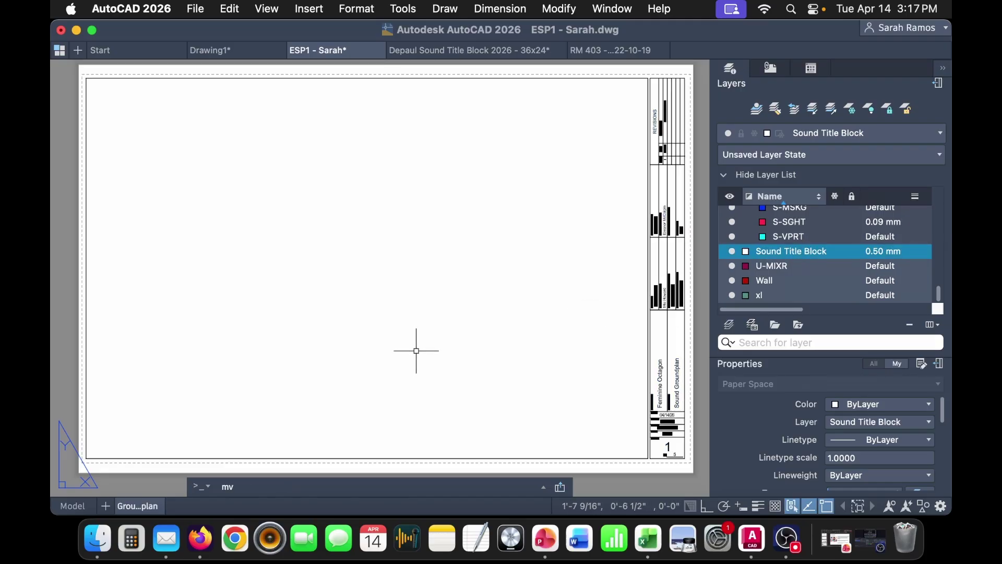
key(Return)
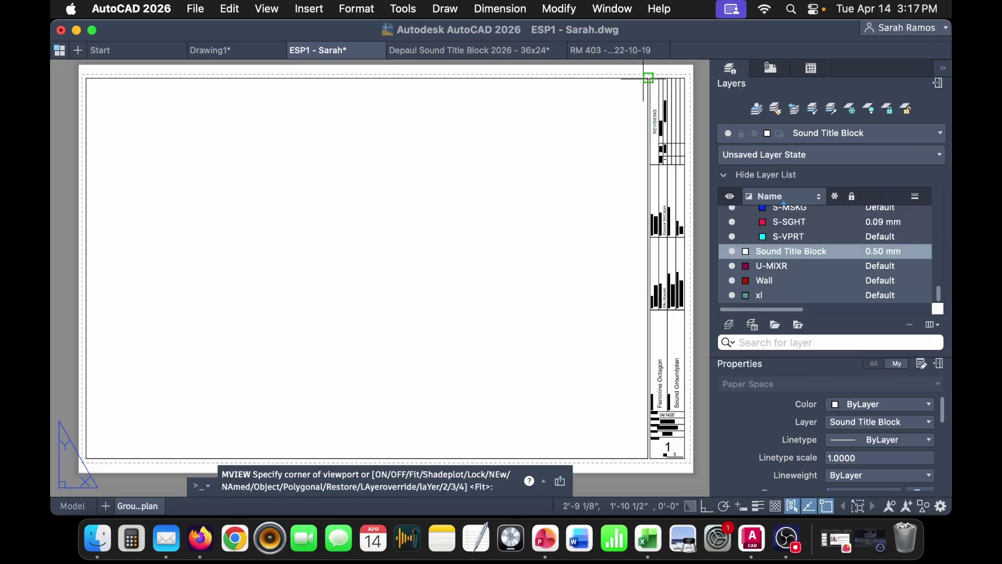
click(647, 79)
click(88, 457)
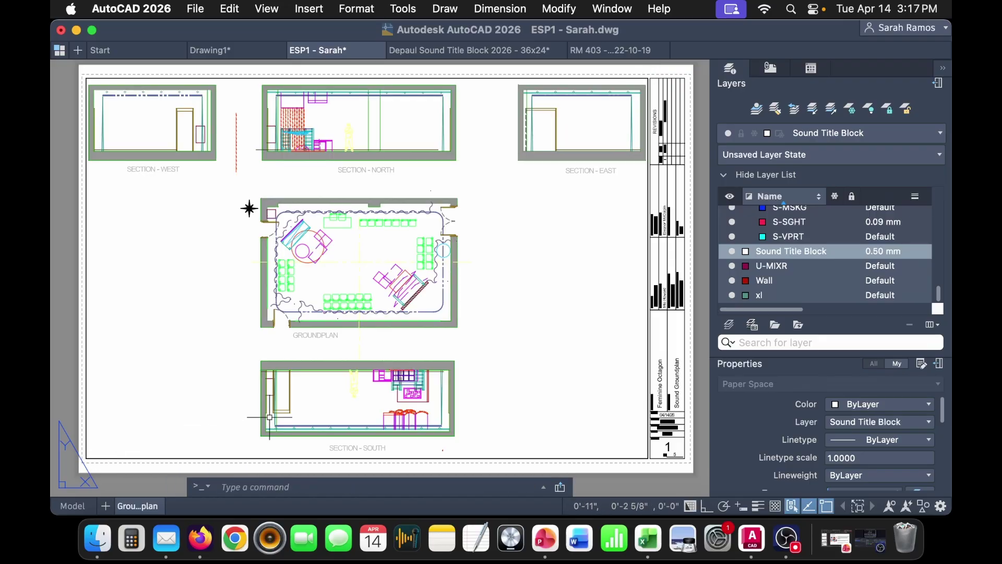
- Zoom the viewport to fit the groundplan with ZOOM Object, then return to paper space with PS
double_click(482, 340)
text(z)
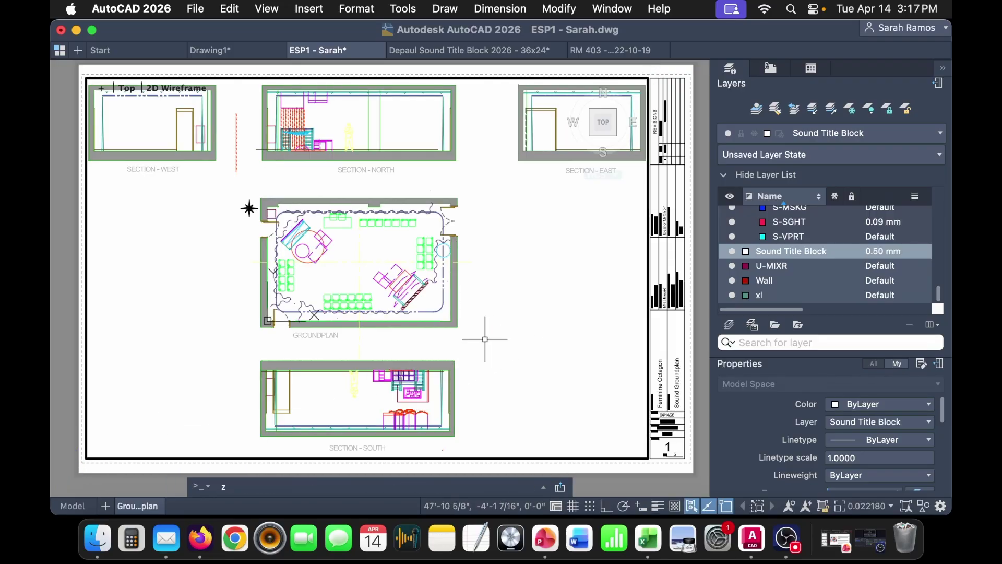
key(Return)
text(o)
key(Return)
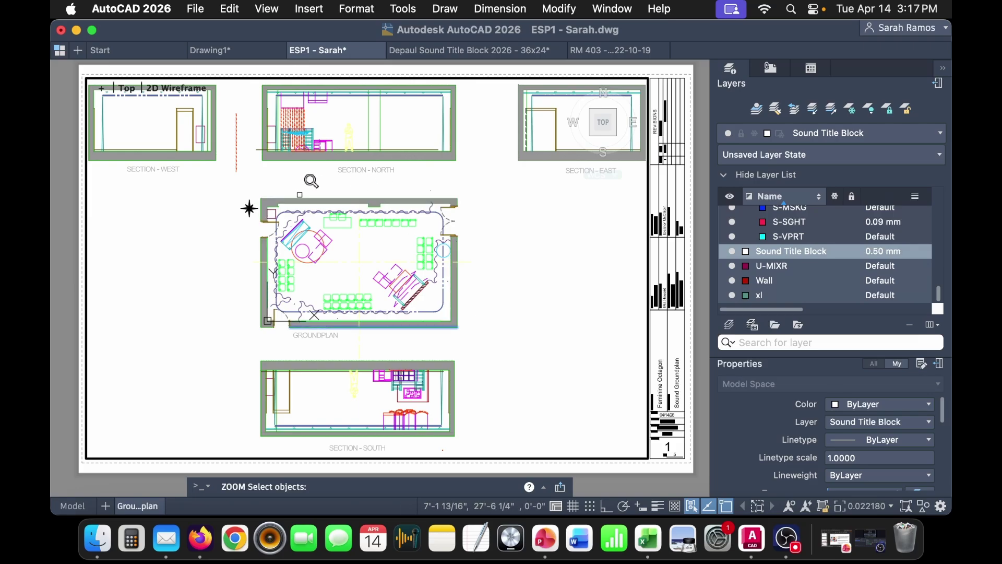
click(304, 196)
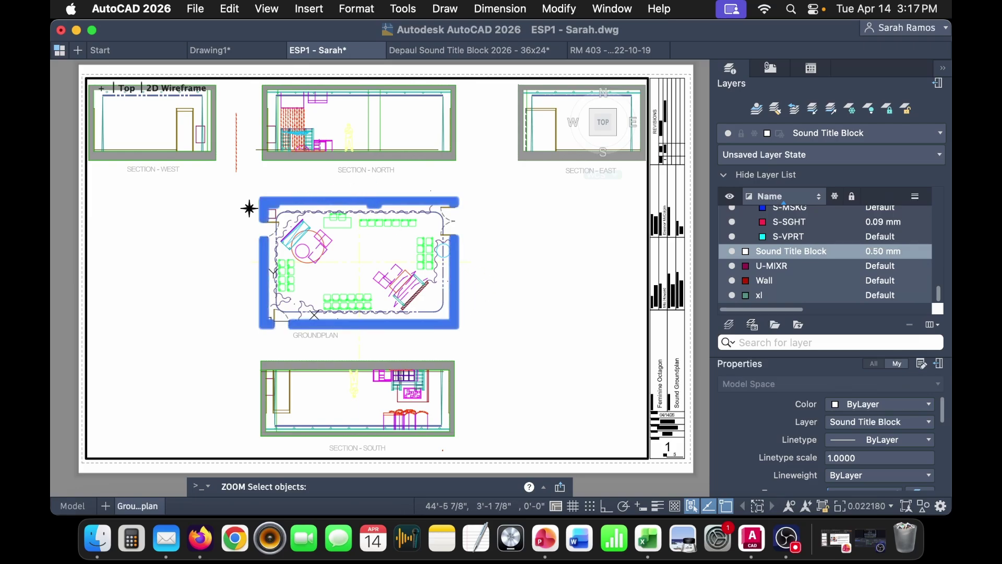
key(Return)
text(ps)
key(Return)
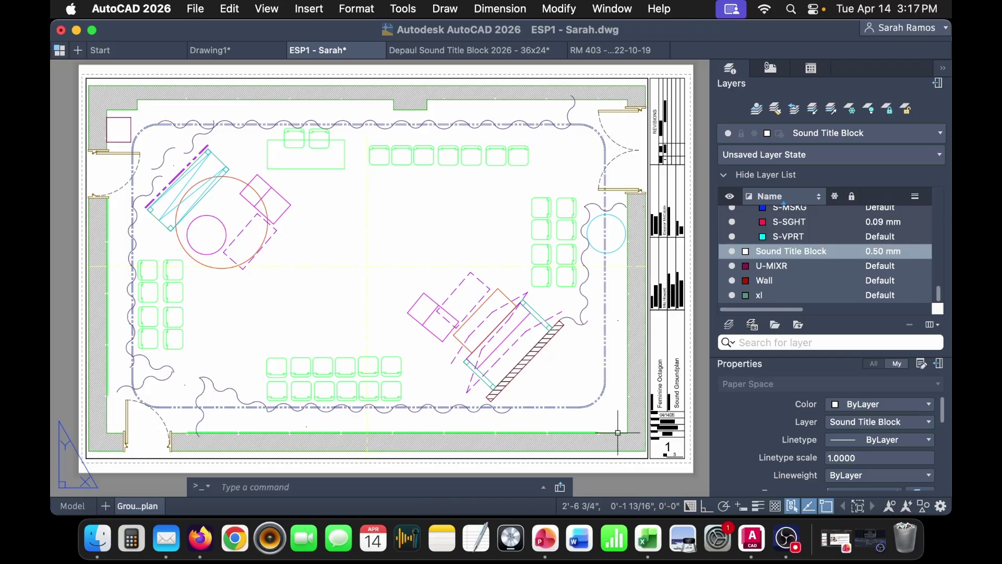
- Select the viewport and try standard scales 1/4", 3/8" and 1/2" = 1'-0"
click(599, 458)
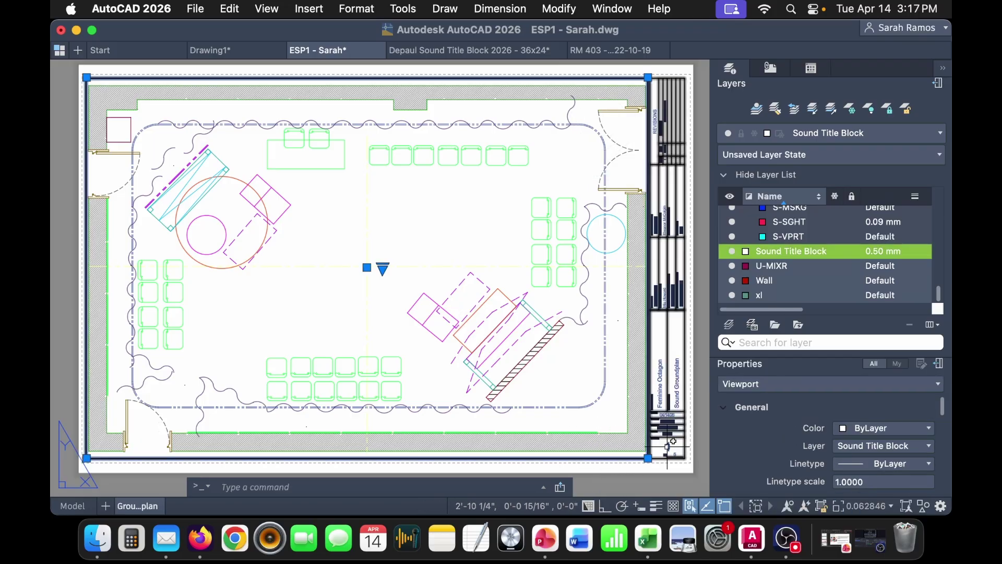
scroll(916, 458, down, 3)
scroll(915, 458, down, 5)
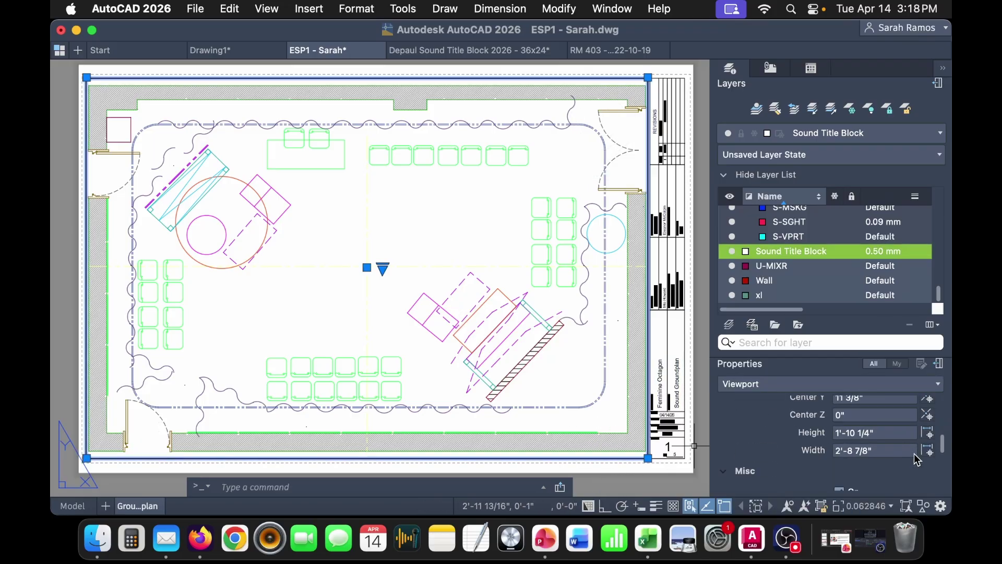
scroll(917, 459, down, 3)
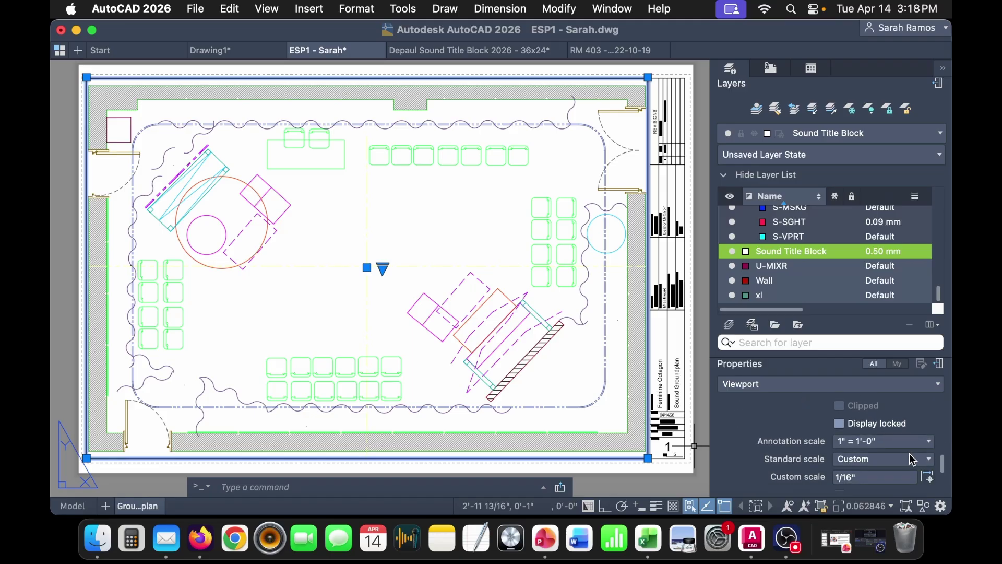
scroll(910, 453, down, 1)
scroll(911, 459, down, 1)
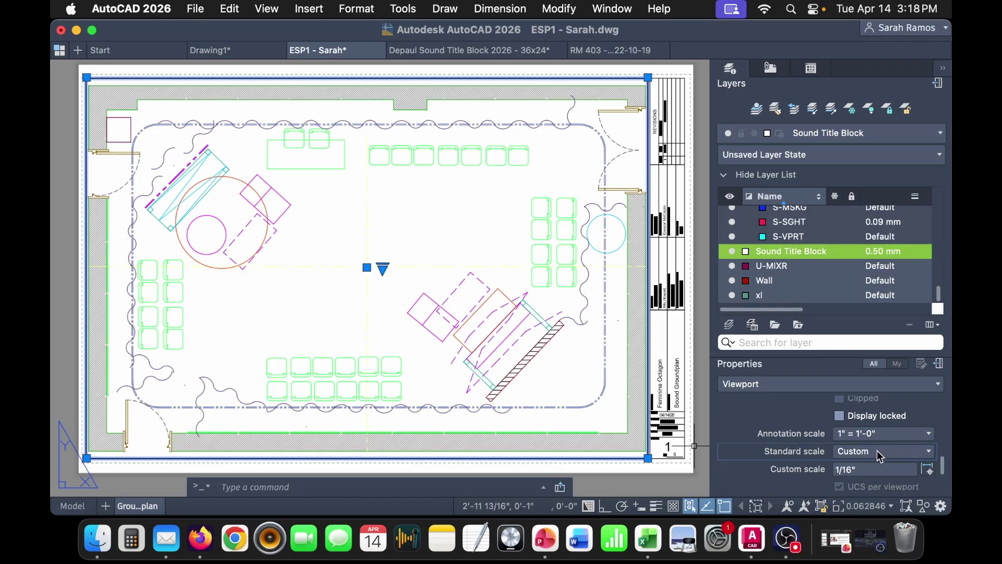
click(878, 452)
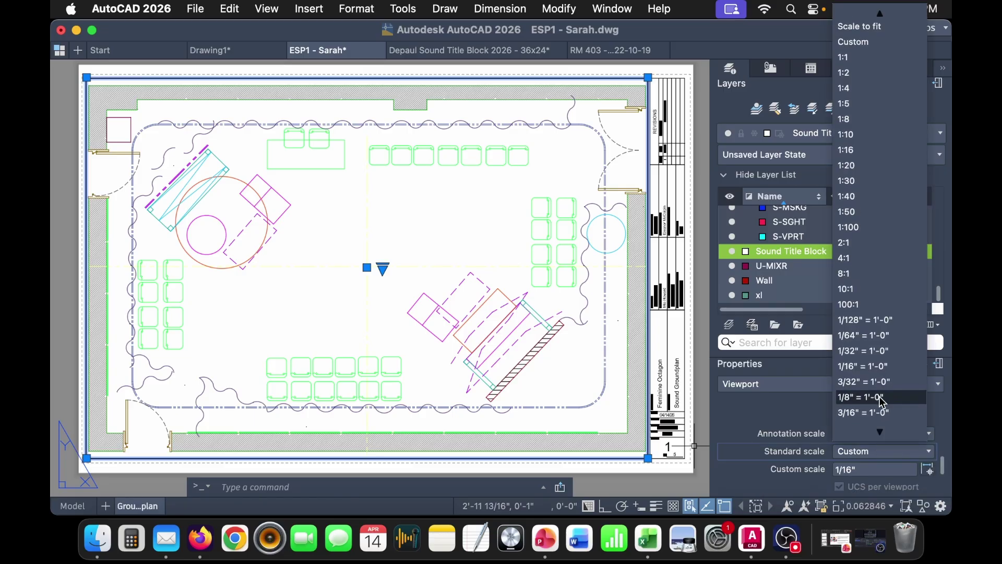
scroll(896, 396, down, 2)
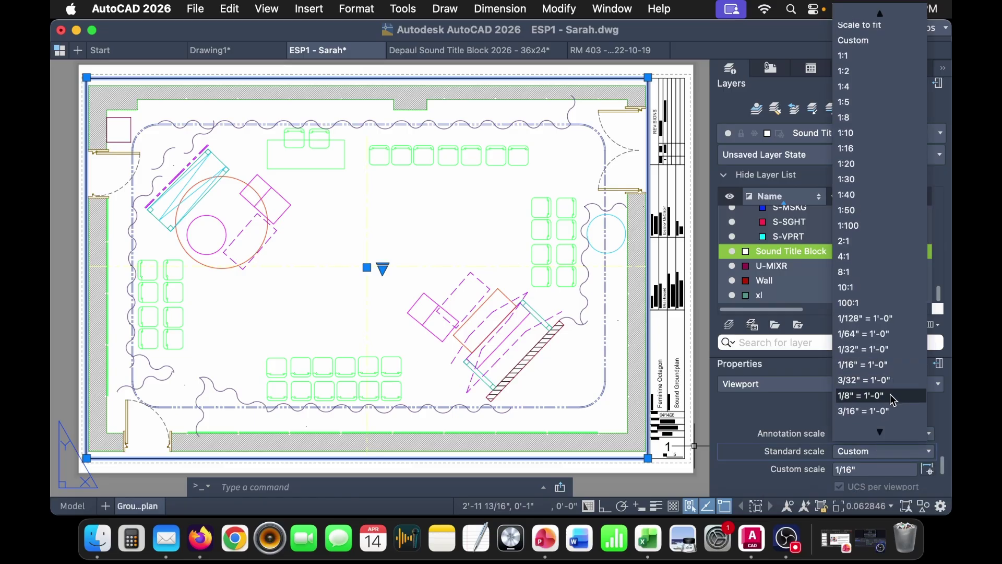
click(892, 386)
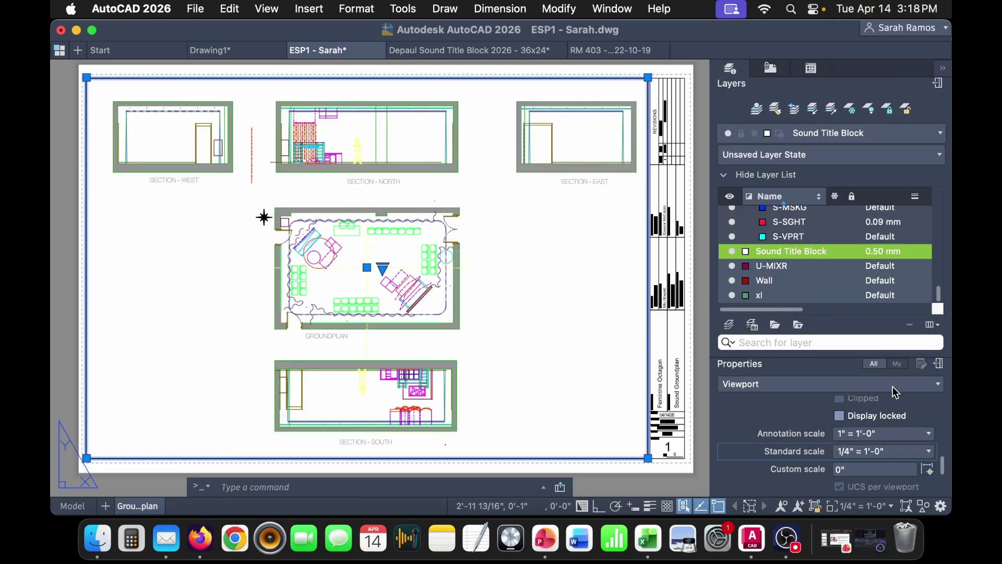
click(885, 451)
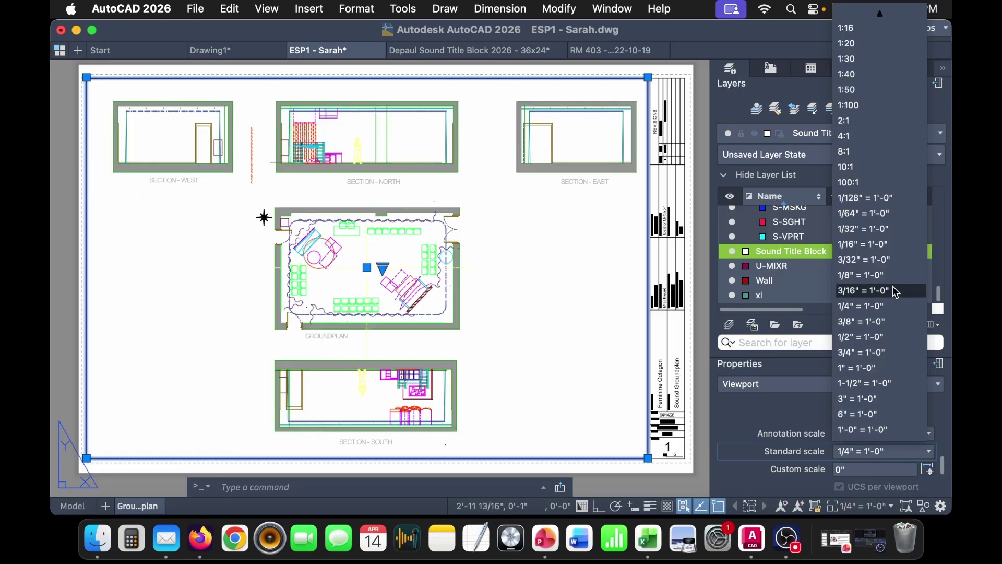
click(895, 321)
click(900, 453)
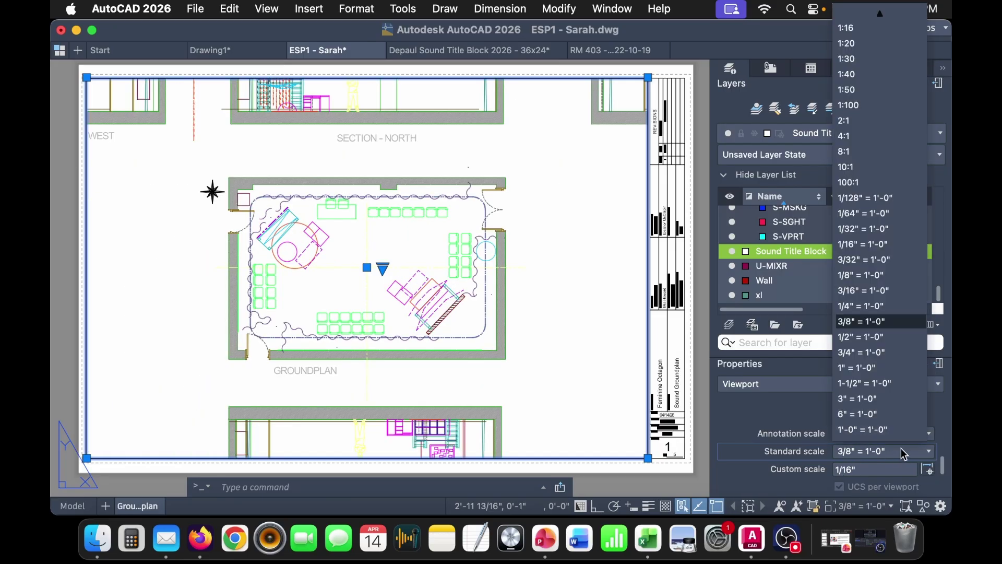
click(906, 337)
- Compare 3/4" and 1" = 1'-0", settle on 3/4" = 1'-0", and deselect the viewport
click(897, 453)
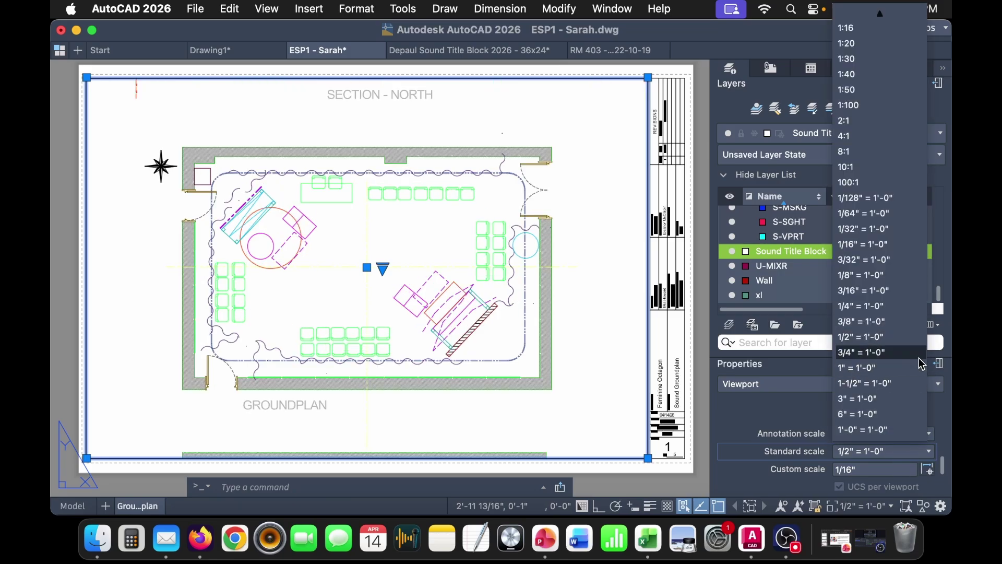
click(914, 353)
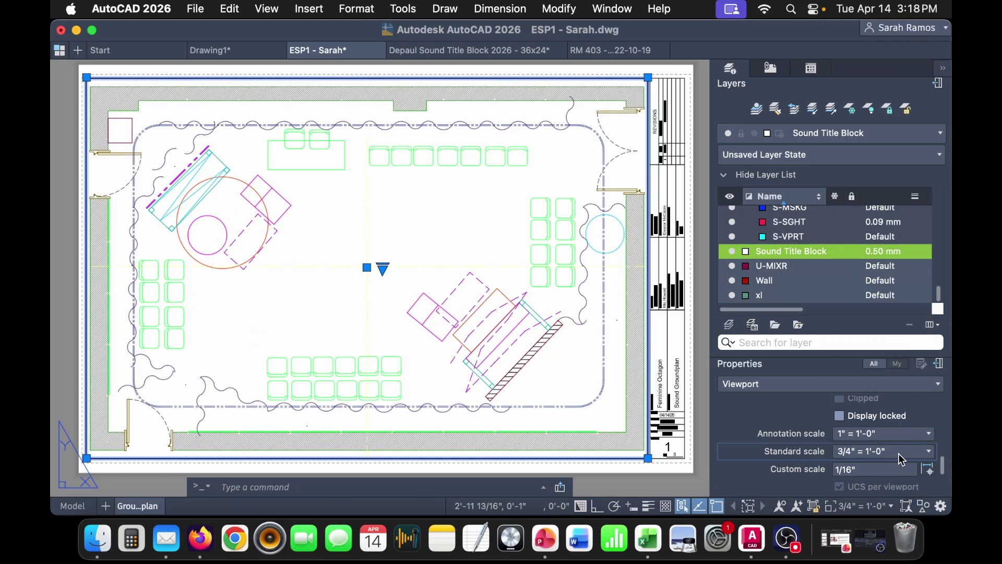
click(897, 453)
click(897, 370)
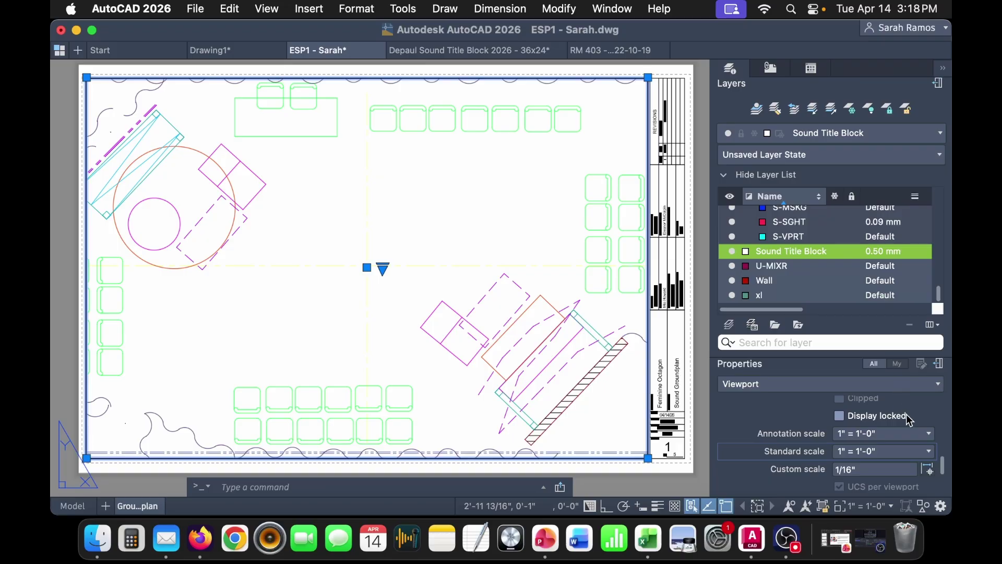
click(904, 455)
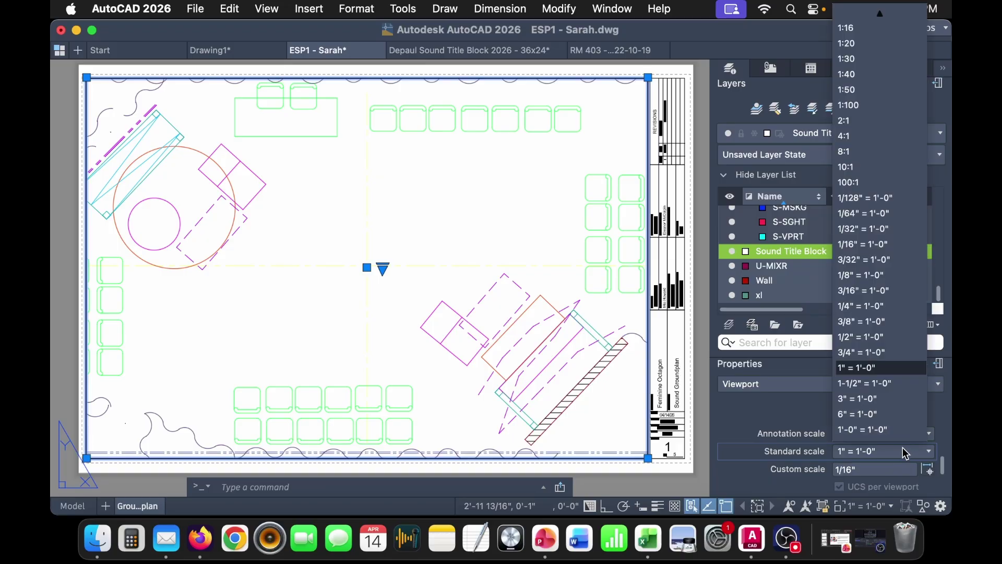
click(897, 353)
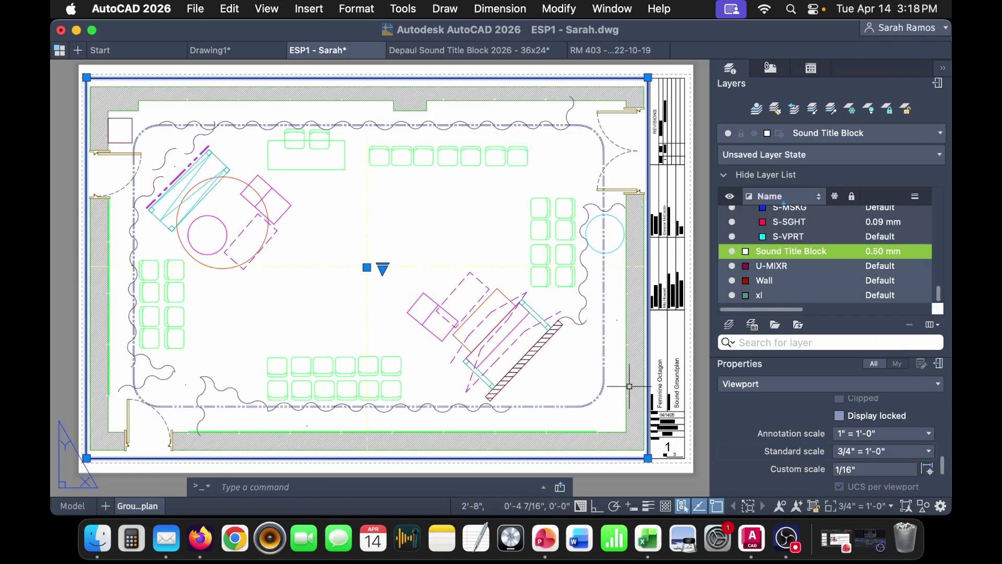
key(Escape)
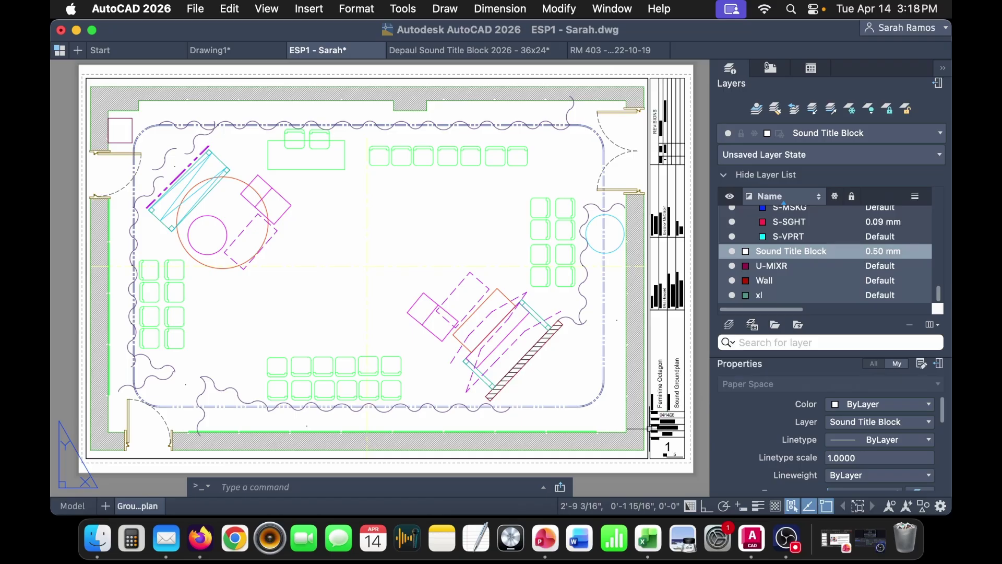
click(644, 457)
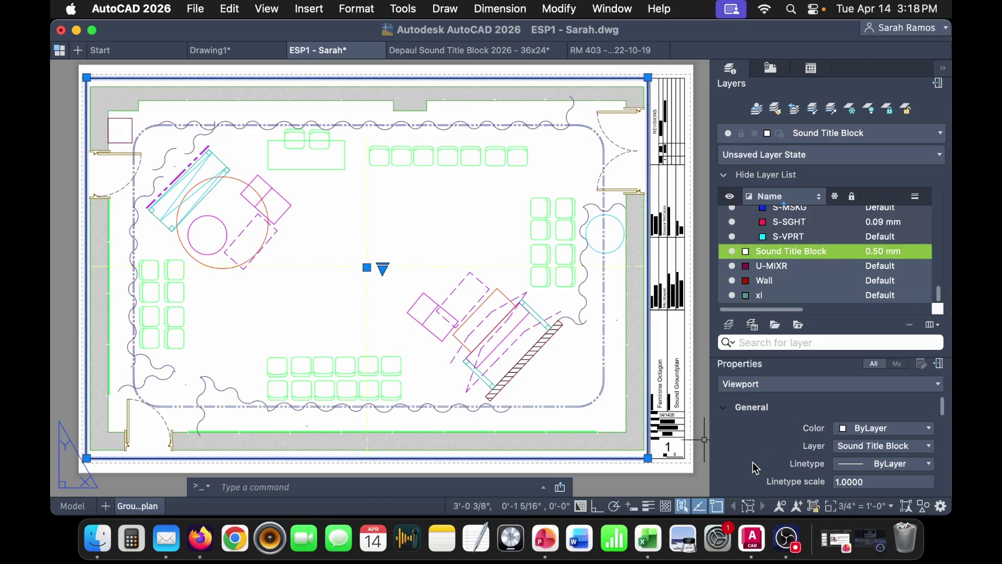
key(Escape)
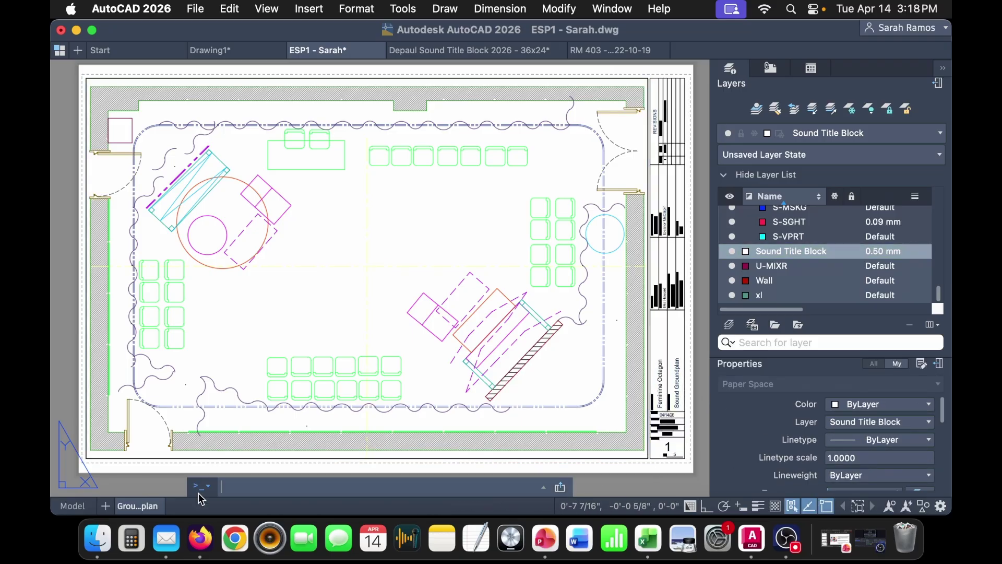
- Duplicate the Groundplan layout and rename the copy Section
right_click(159, 504)
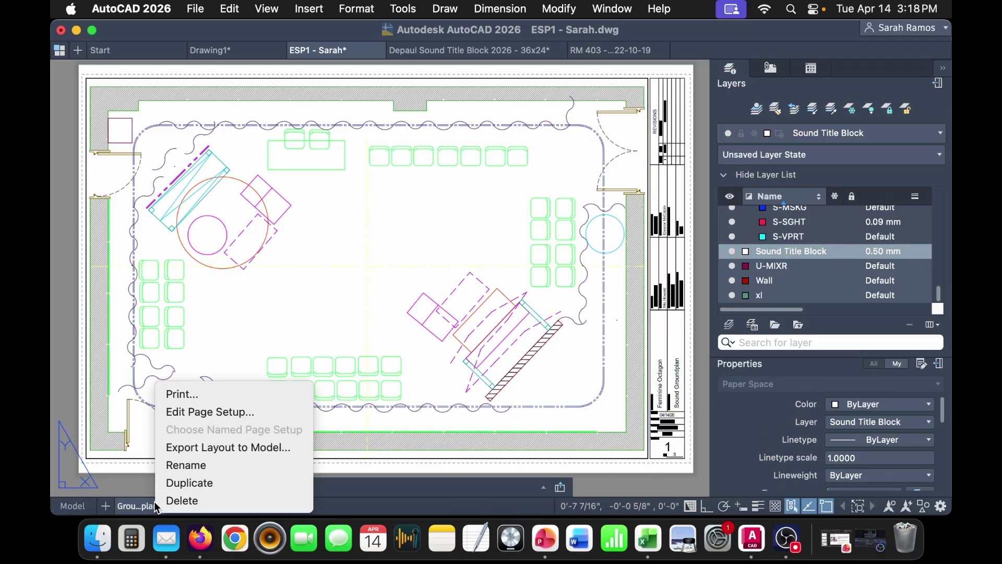
click(243, 483)
double_click(198, 505)
text(Section)
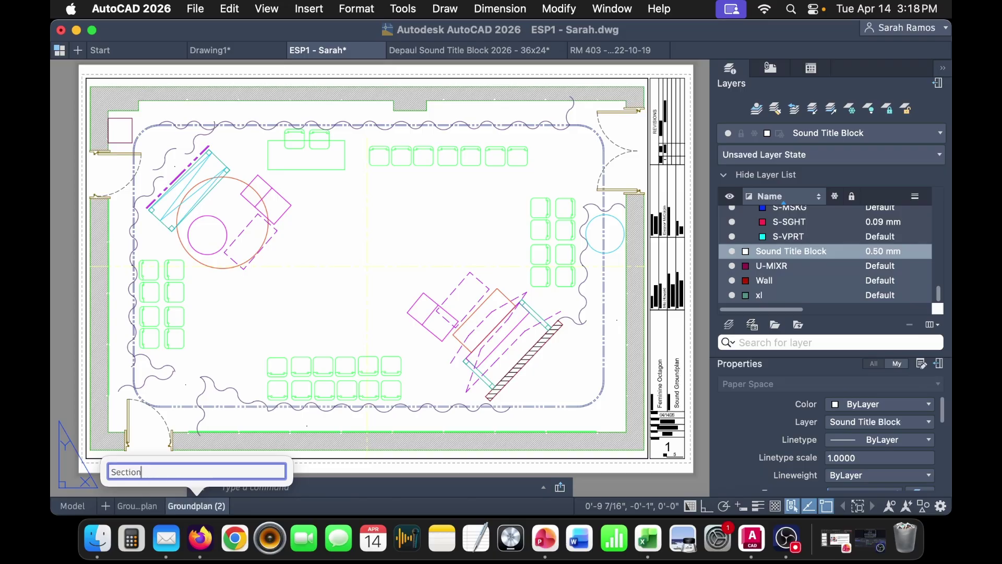
key(Return)
- Activate the Section layout's viewport and pan over the north section
click(639, 452)
click(637, 453)
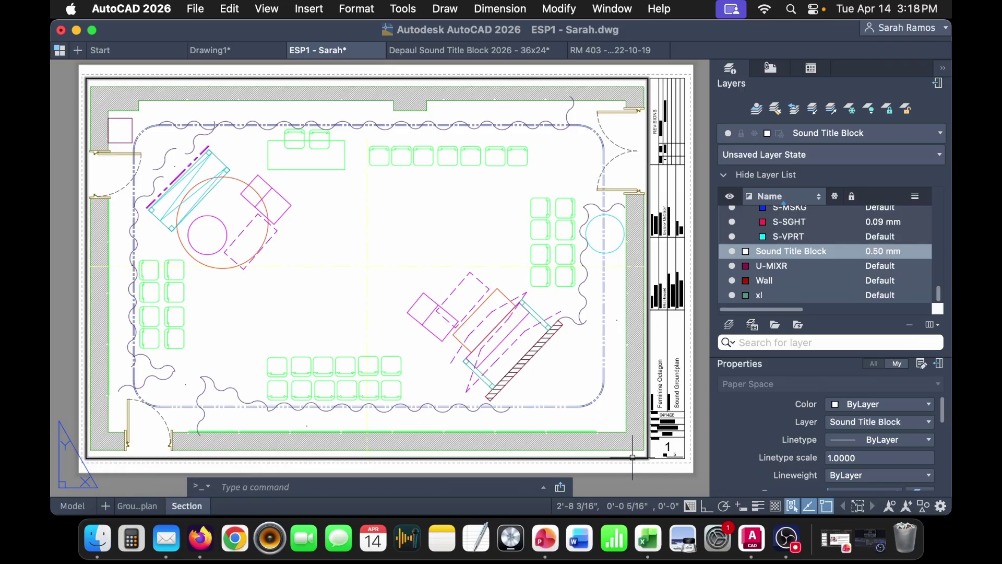
click(632, 456)
double_click(608, 420)
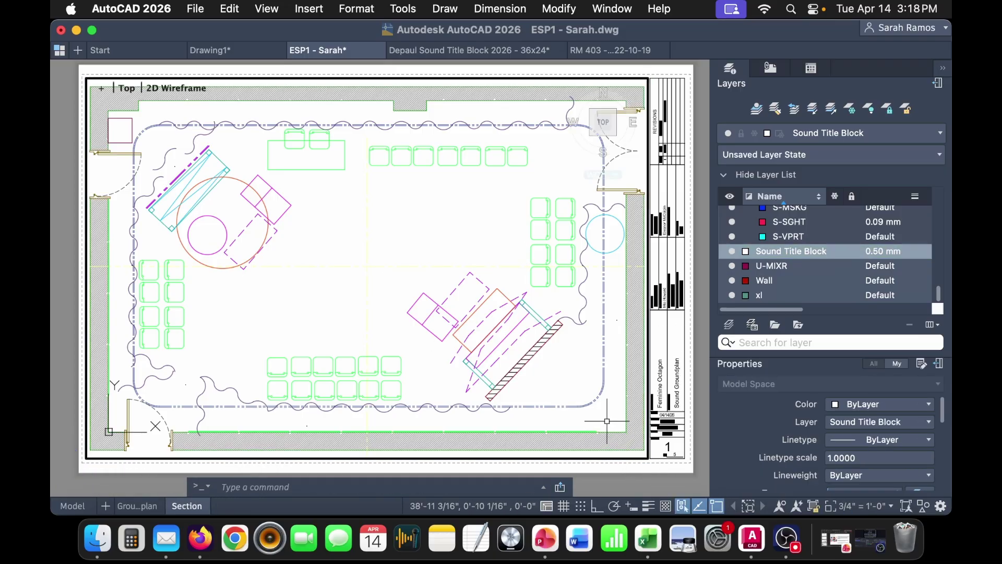
scroll(607, 420, down, 6)
middle_drag(602, 326, 508, 364)
scroll(503, 326, up, 2)
middle_drag(535, 327, 503, 331)
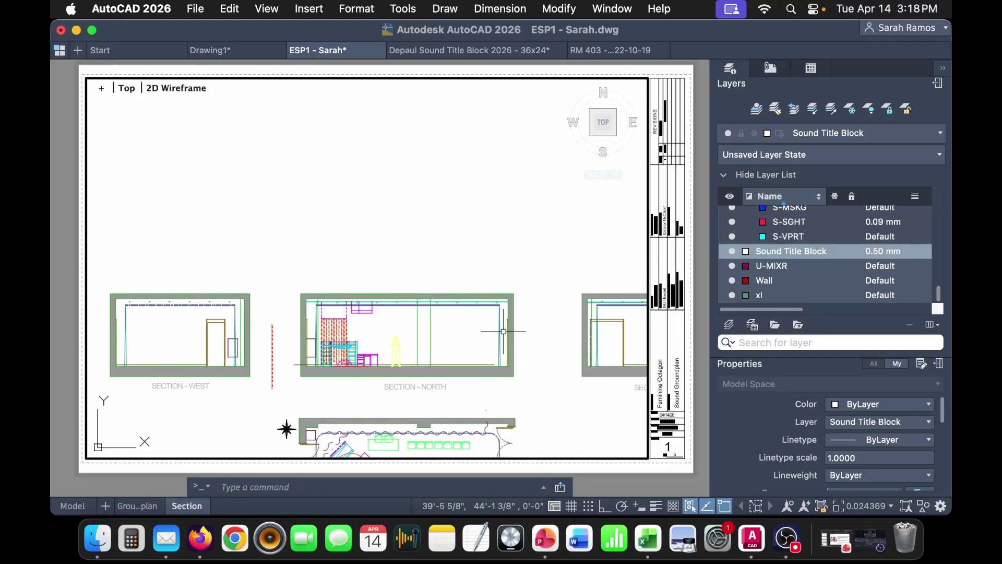
- Zoom the viewport to fit the SECTION - NORTH drawing with ZOOM Object
text(z)
key(Return)
text(o)
key(Return)
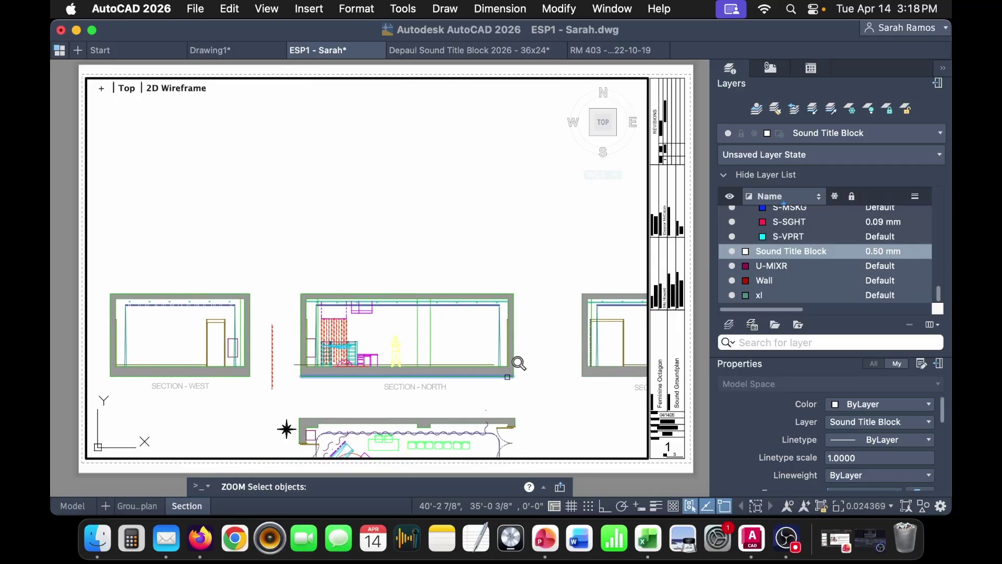
click(511, 294)
key(Return)
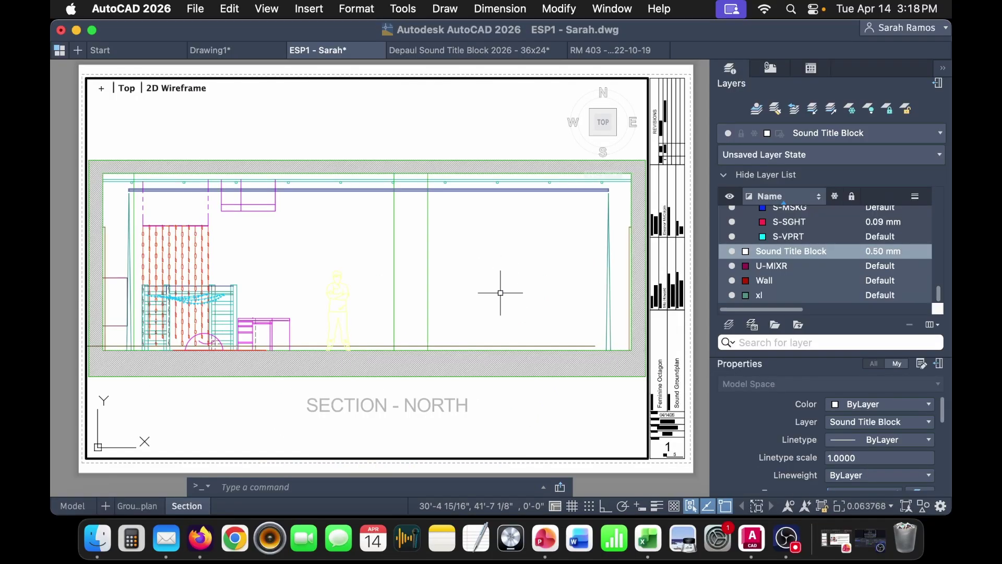
key(Escape)
- Set the Section viewport's standard scale to 3/4" = 1'-0"
click(646, 459)
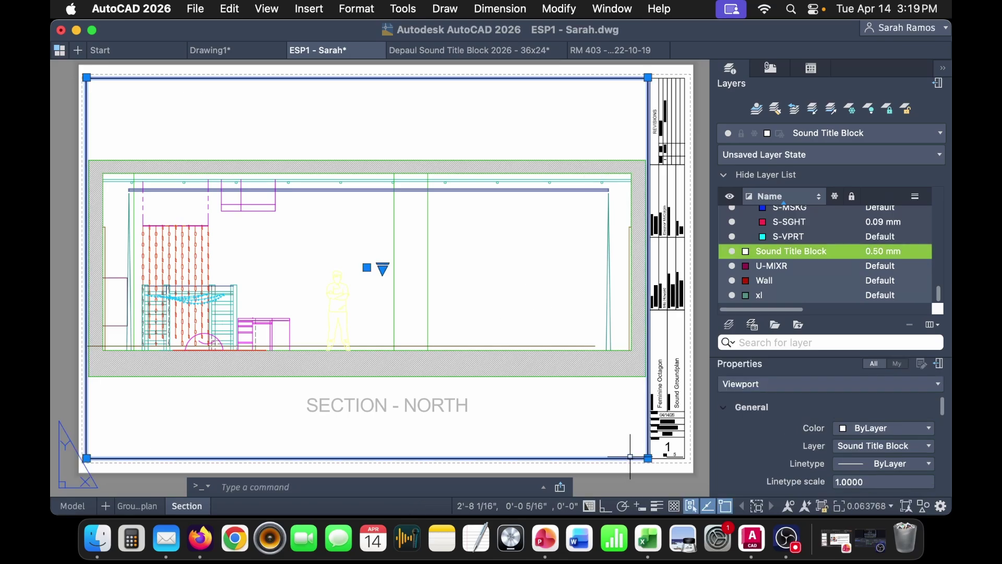
scroll(901, 478, down, 6)
scroll(898, 472, up, 3)
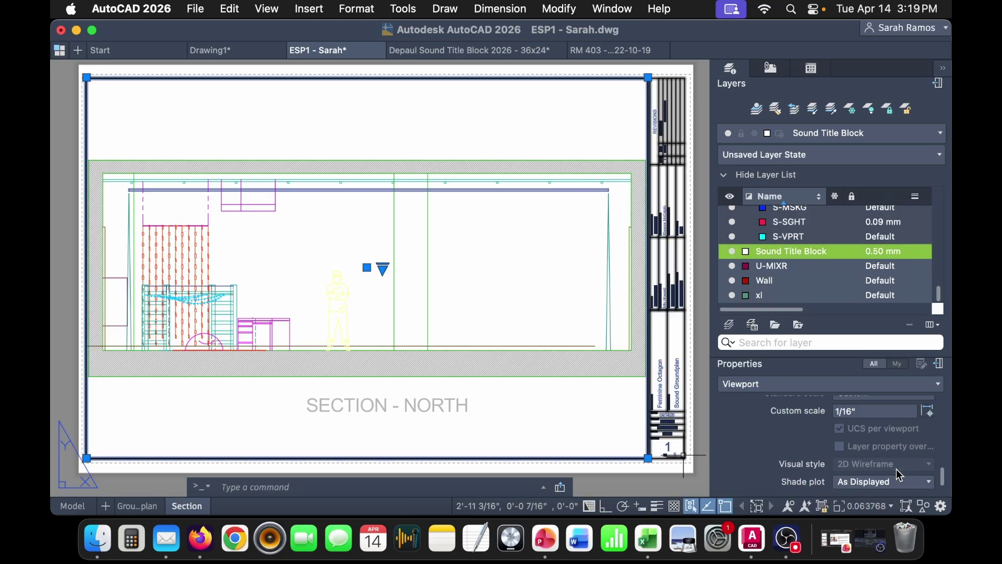
click(870, 425)
scroll(897, 333, down, 2)
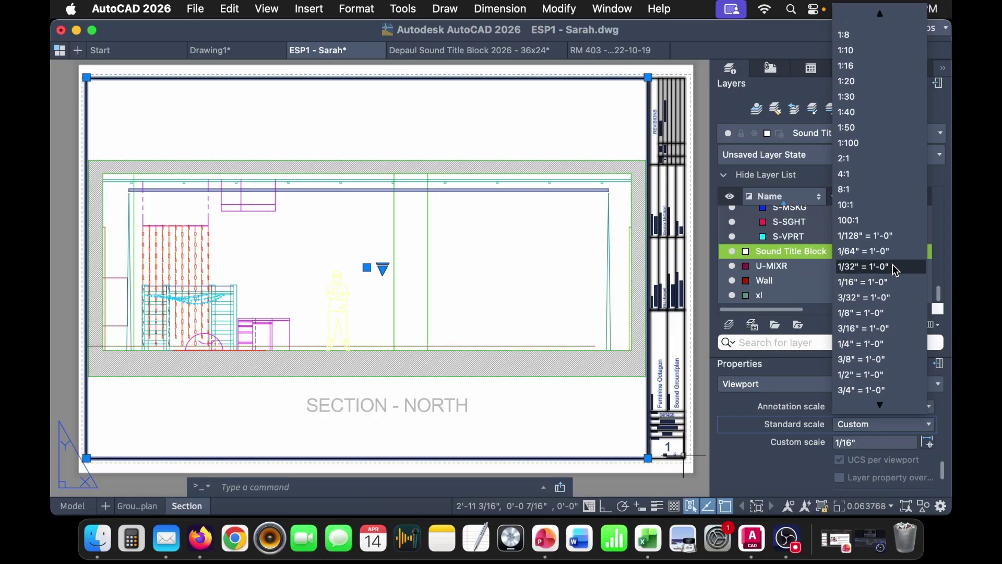
click(902, 389)
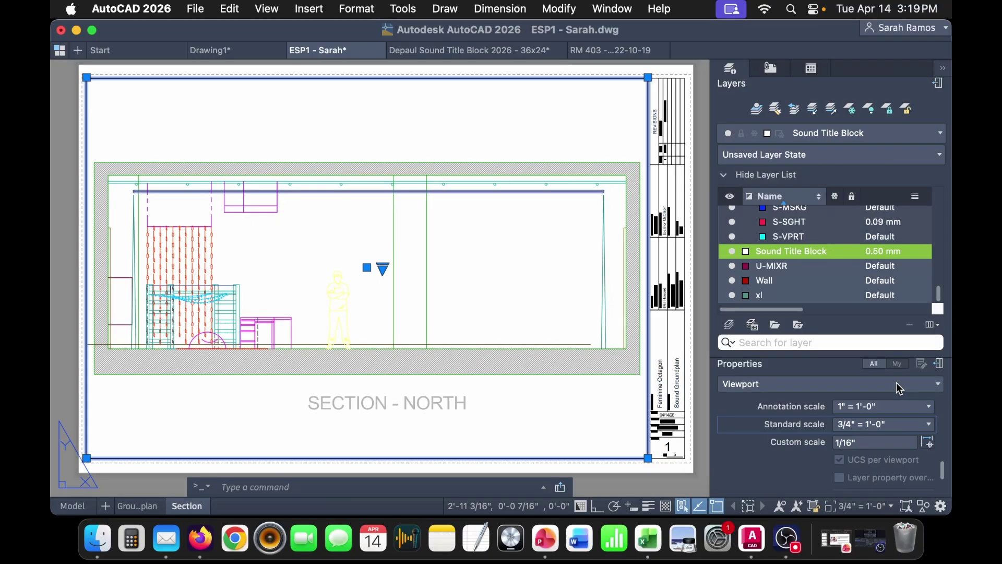
key(Escape)
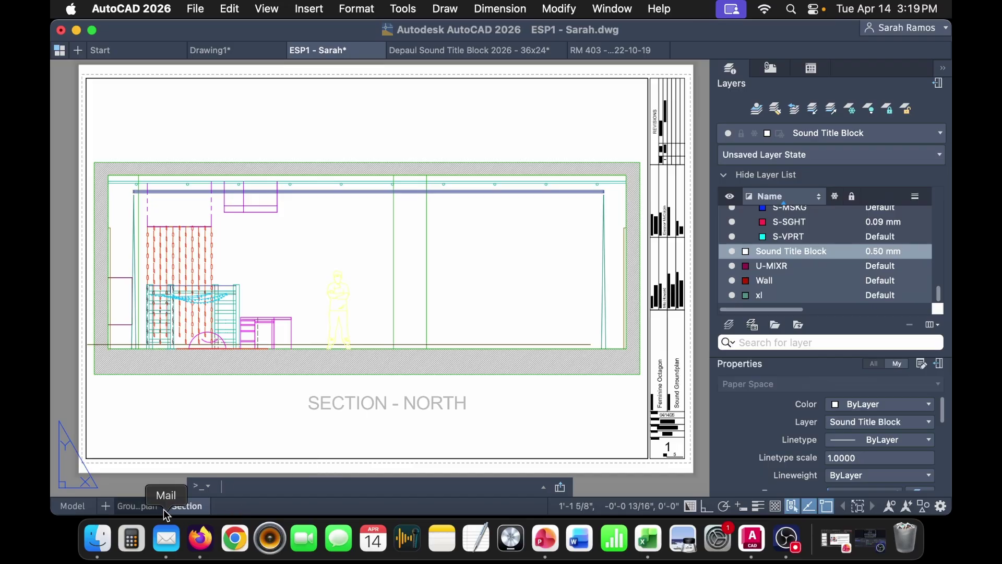
- Change the title block's DRAWING_TITLE to 'Sound Section - North Facing'
double_click(663, 363)
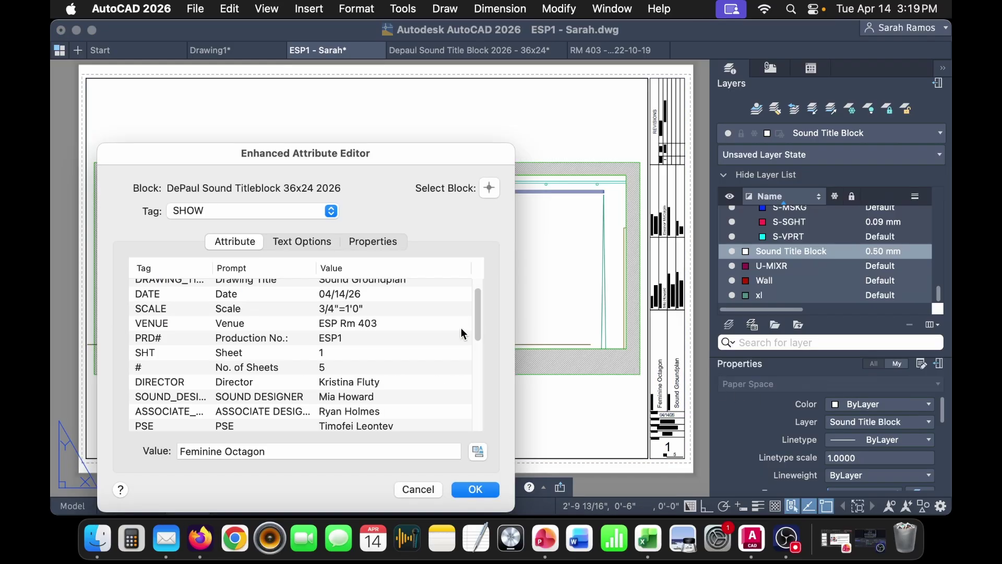
scroll(480, 334, up, 1)
scroll(387, 384, down, 3)
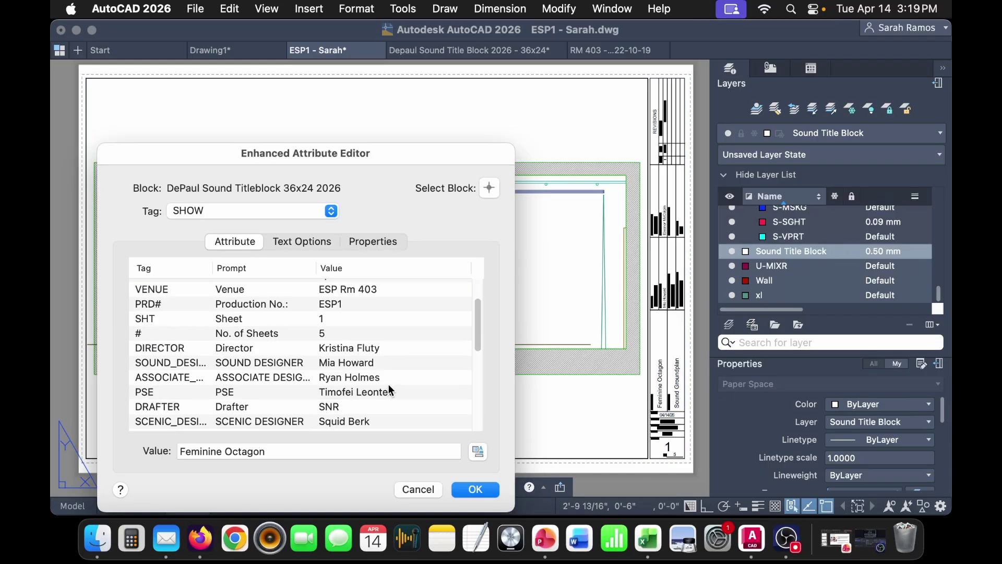
scroll(379, 408, up, 4)
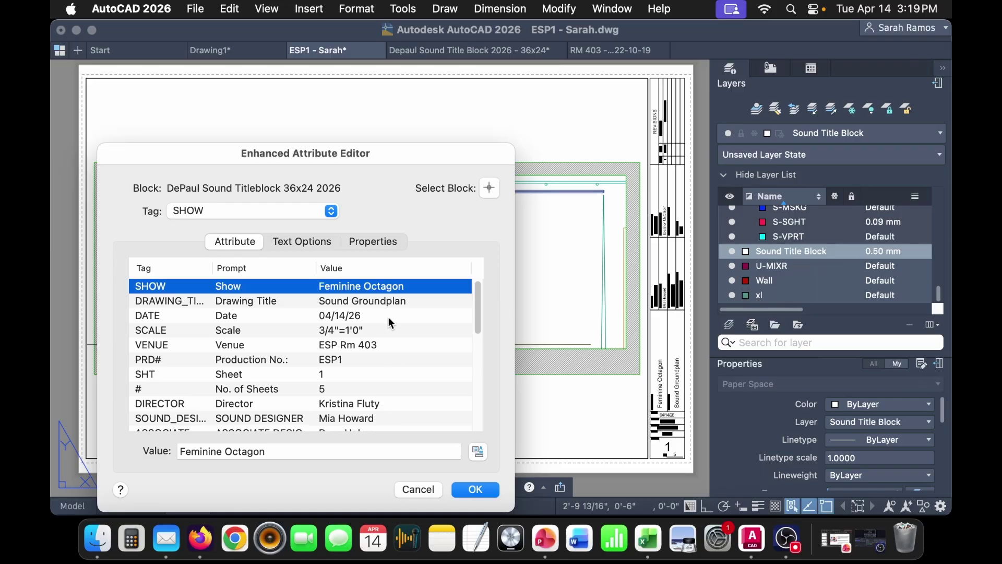
click(384, 301)
double_click(215, 451)
text(Section - North Facing)
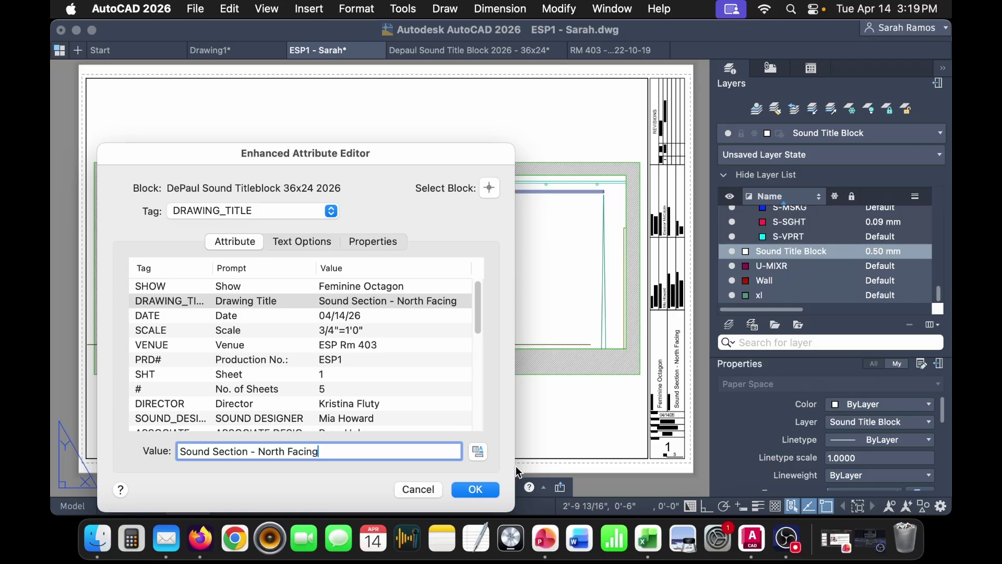
key(Return)
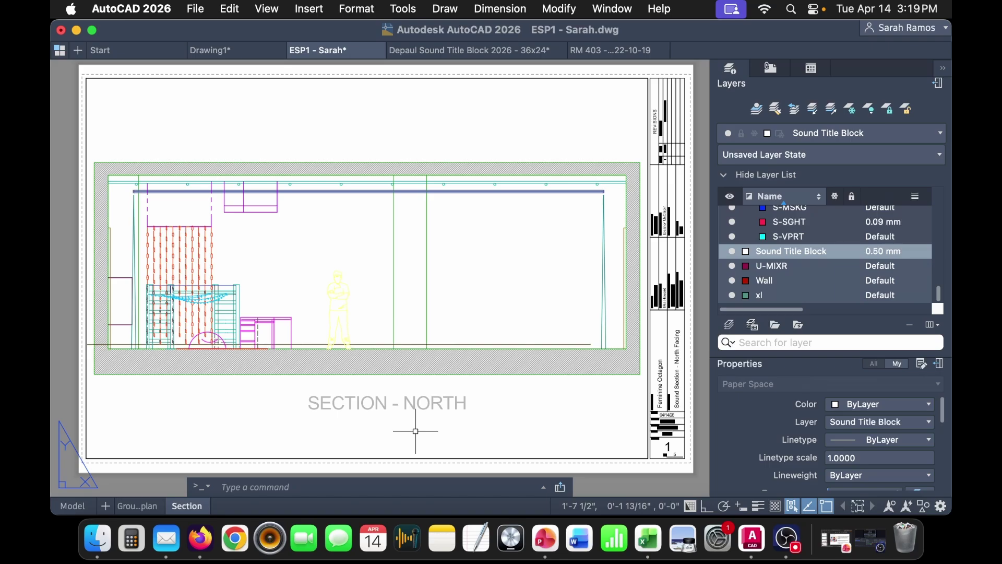
- Check the viewport's scale, then deselect it
scroll(682, 425, up, 5)
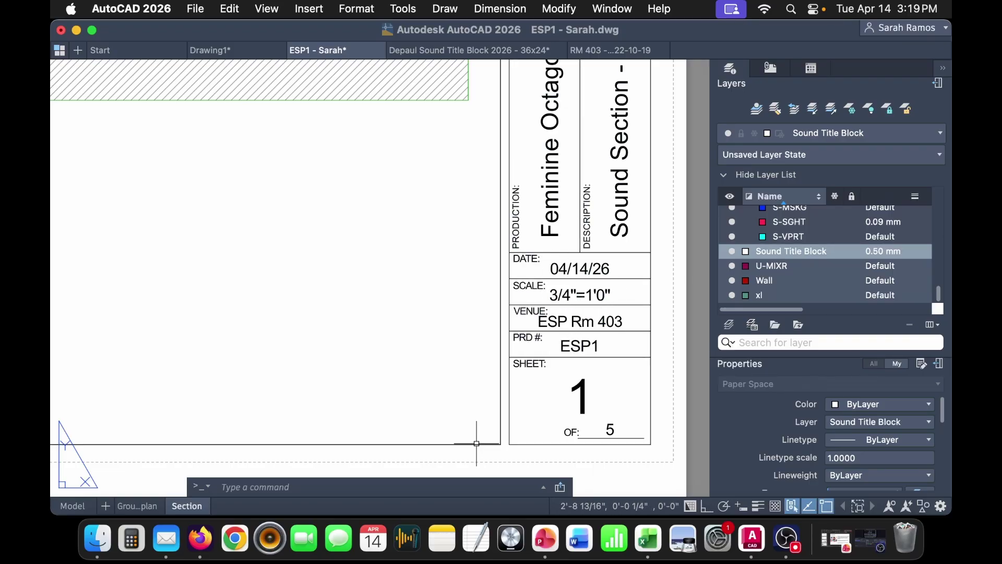
click(477, 444)
scroll(898, 457, down, 6)
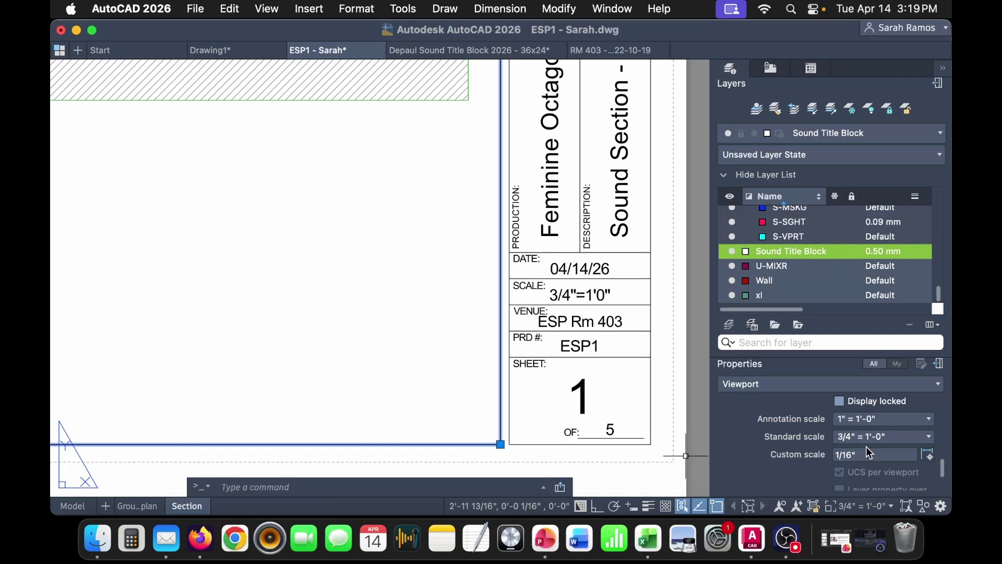
key(Escape)
- Set the title block's SHT attribute to sheet 2
double_click(580, 394)
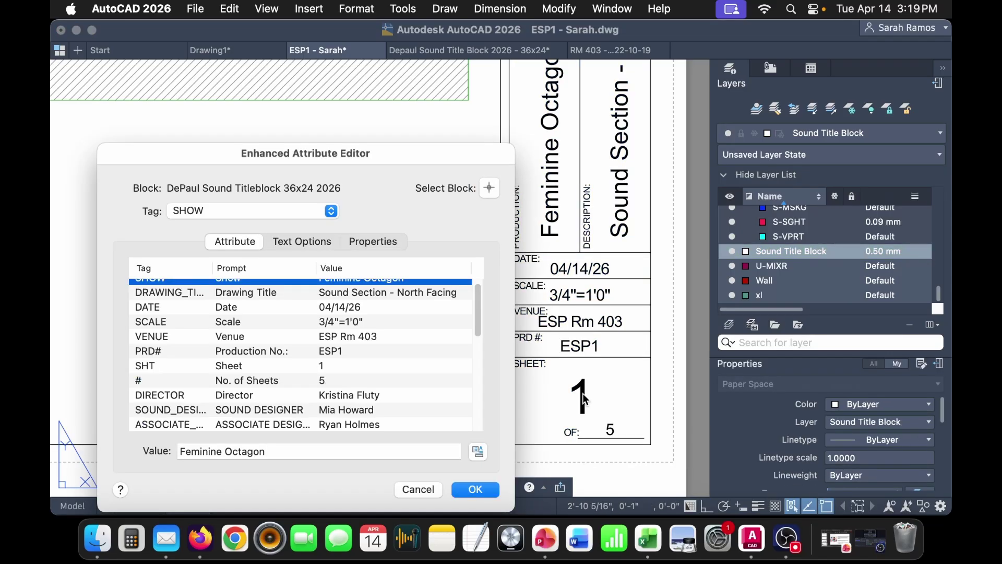
click(351, 367)
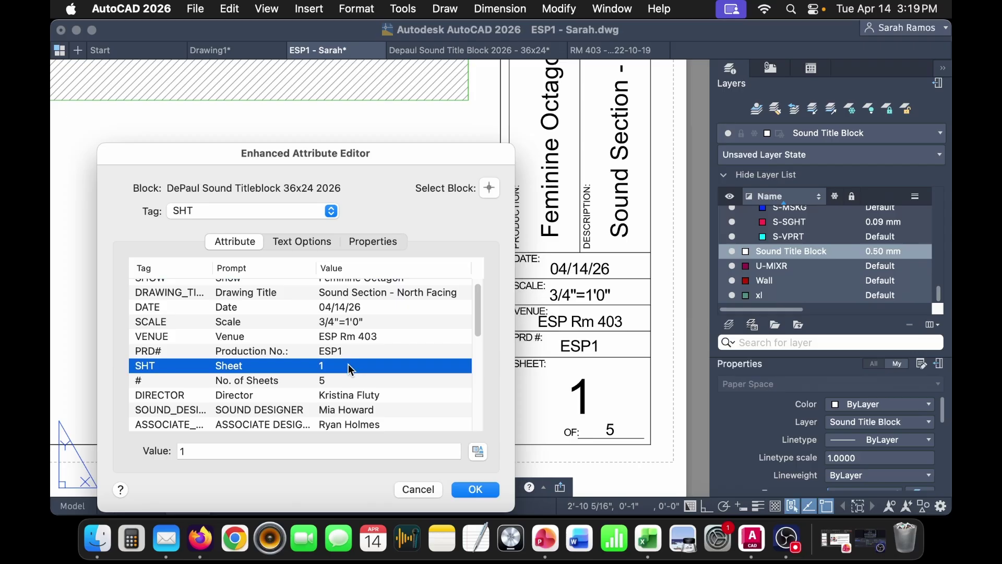
double_click(273, 455)
text(2)
click(473, 487)
scroll(451, 376, down, 4)
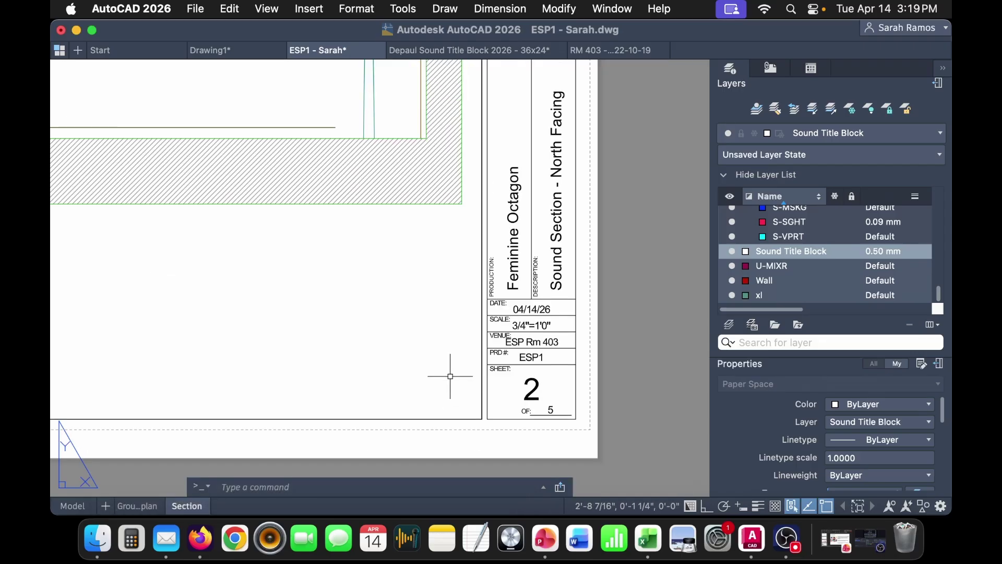
scroll(470, 364, left, 5)
scroll(491, 353, down, 5)
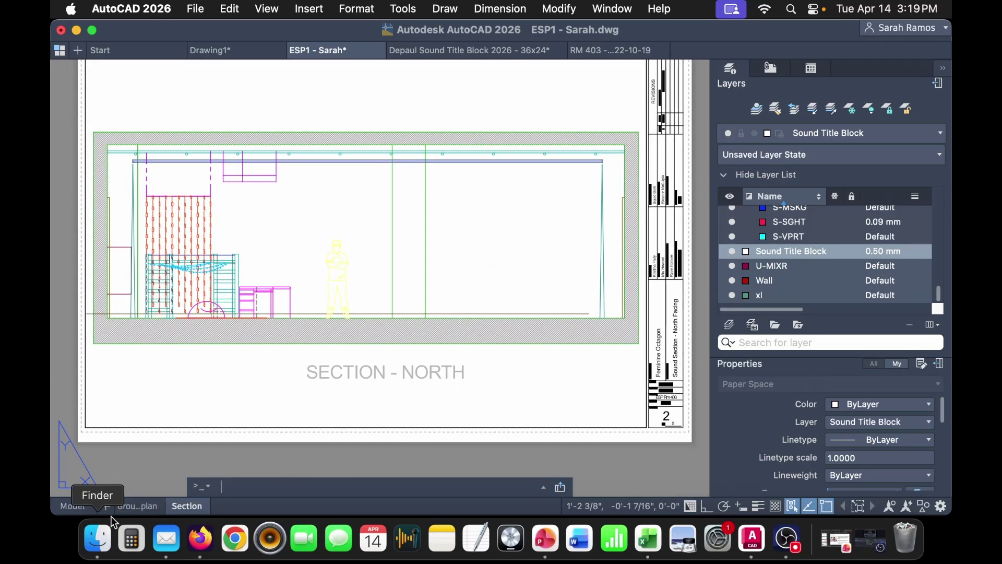
- Switch back to model space showing the full drawing
click(78, 507)
click(124, 507)
click(78, 506)
click(91, 502)
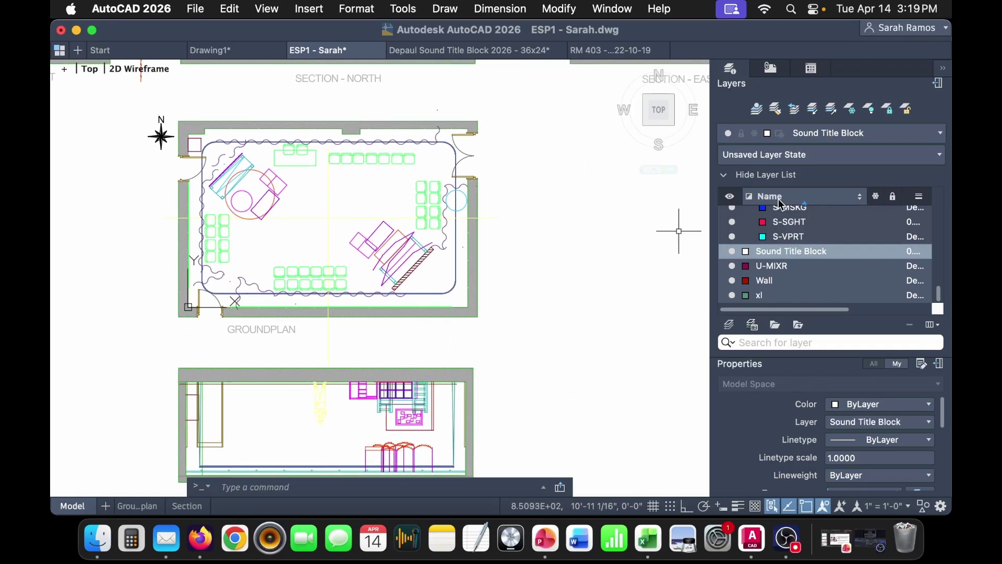
scroll(832, 270, up, 5)
scroll(835, 271, up, 5)
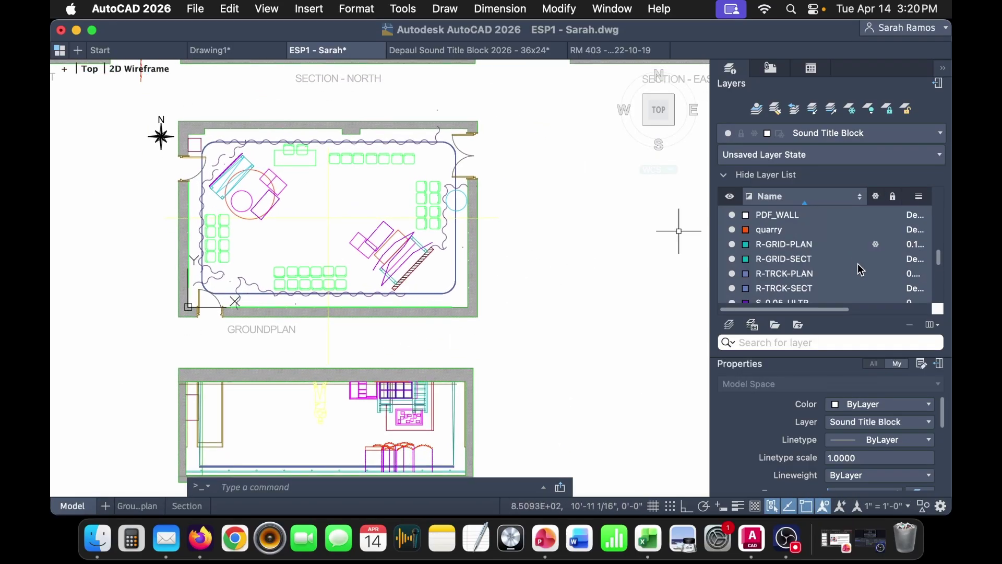
- Thaw R-GRID-PLAN, centre the groundplan, and show the recently opened drawings list
click(875, 247)
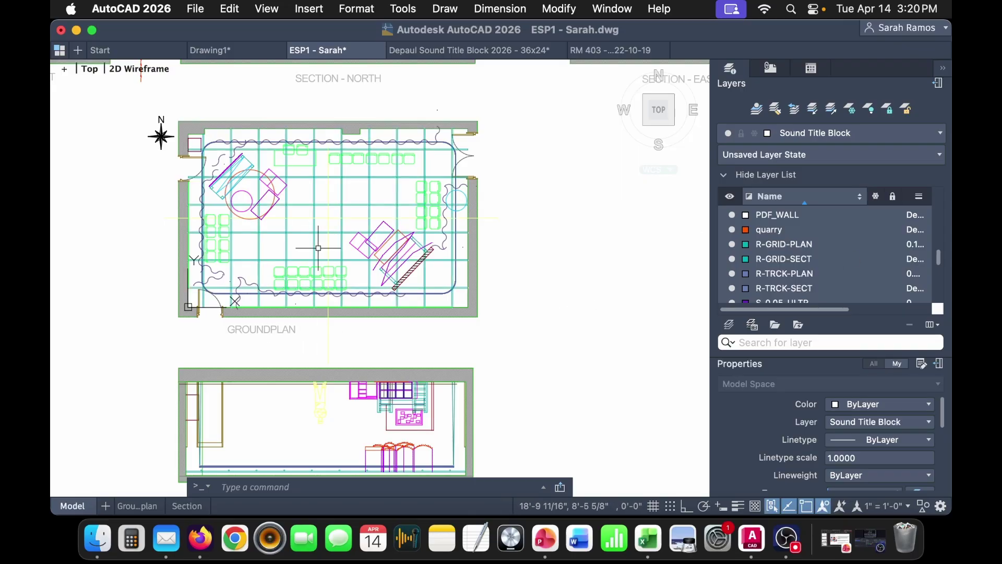
scroll(308, 241, up, 3)
middle_drag(308, 241, 324, 311)
scroll(315, 295, up, 3)
scroll(324, 311, down, 3)
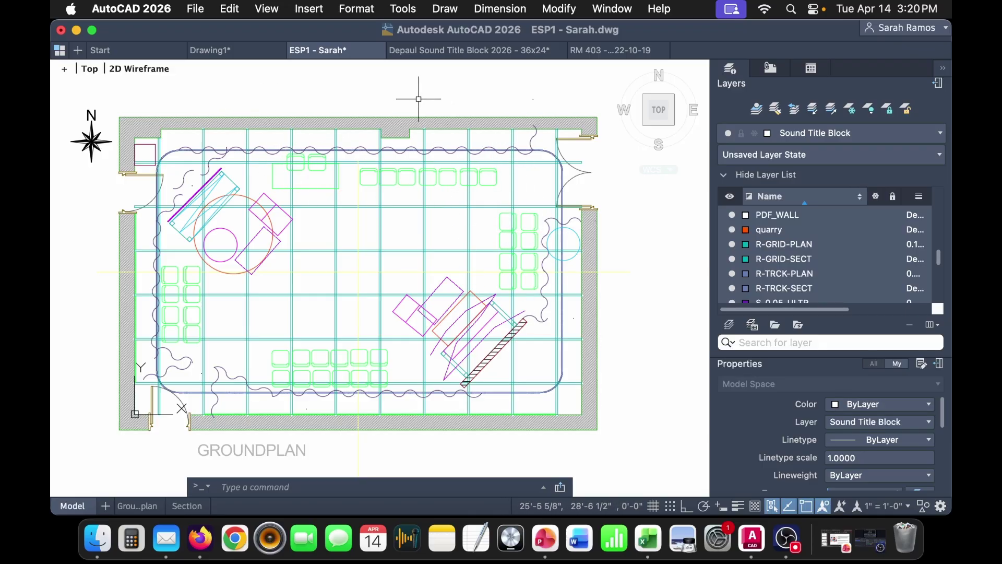
click(195, 8)
mouse_move(313, 113)
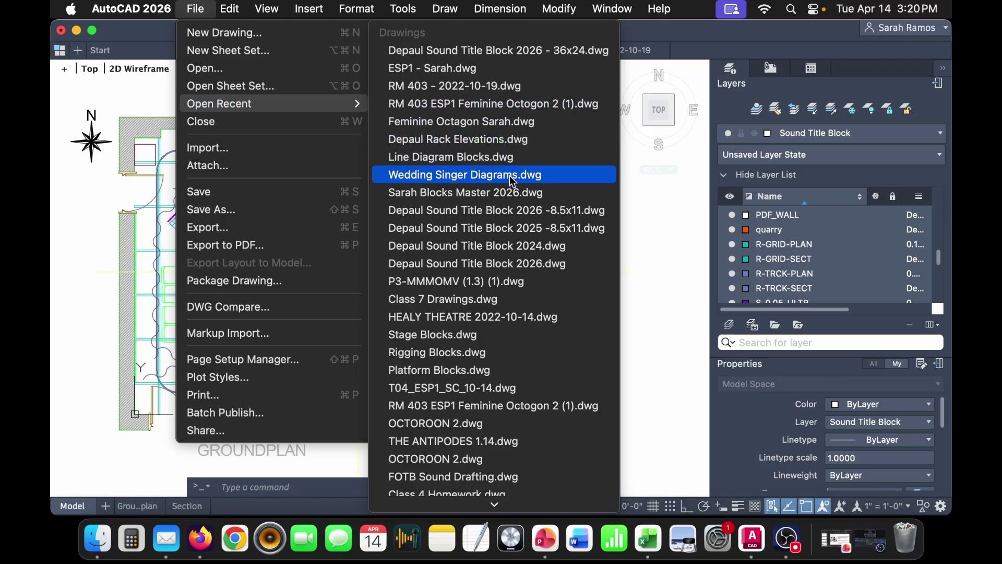
- Select the row of three JF60 speaker blocks in the blocks master drawing
click(515, 192)
mouse_move(525, 320)
middle_down()
mouse_move(335, 246)
mouse_move(410, 265)
middle_up()
click(409, 265)
click(151, 218)
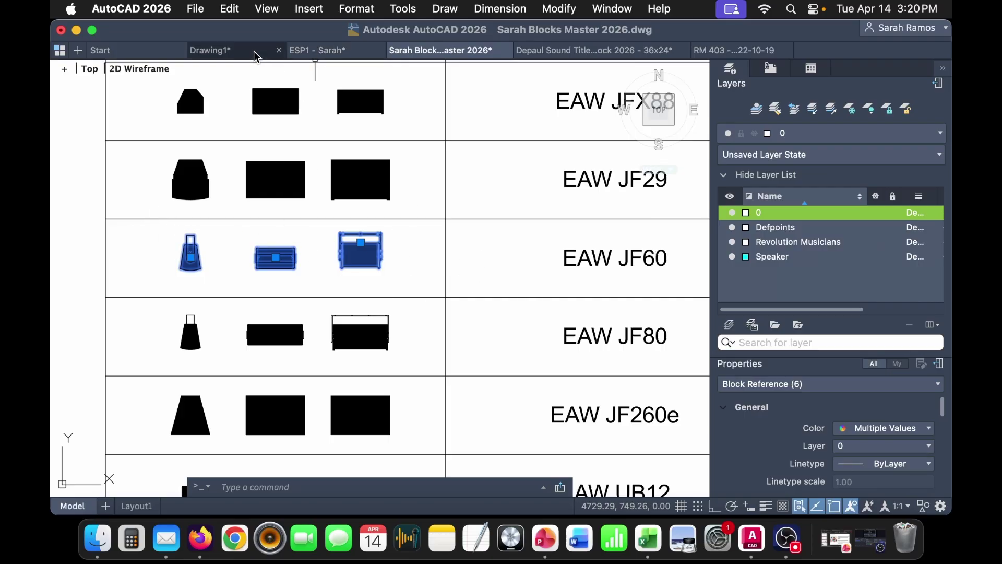
- Paste the JF60 speaker blocks into ESP1 to the right of the groundplan
click(321, 51)
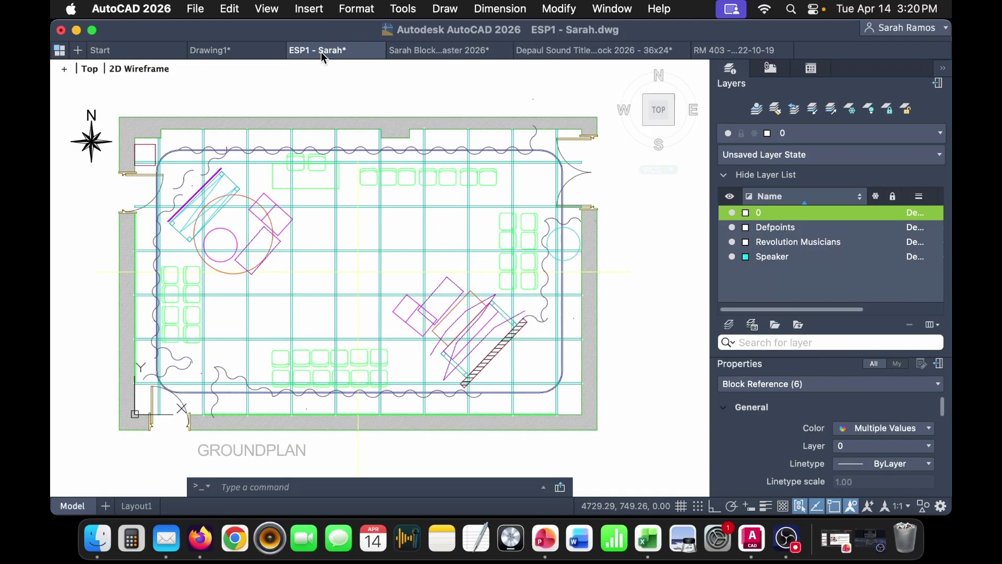
key(super+v)
middle_drag(624, 336, 433, 316)
click(472, 313)
scroll(783, 295, down, 1)
scroll(782, 294, down, 5)
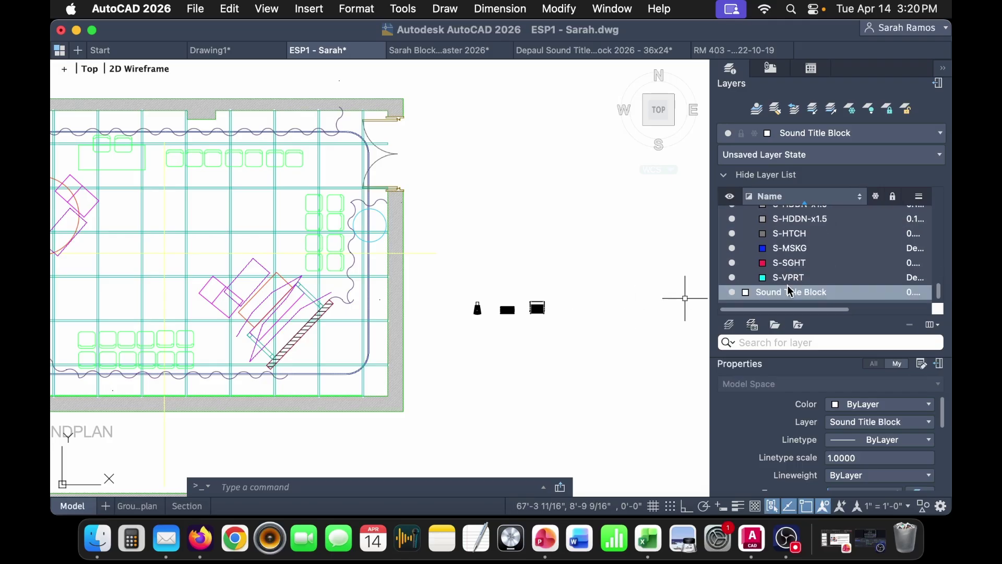
- Add a new layer named SOUND in the Layers palette
right_click(786, 254)
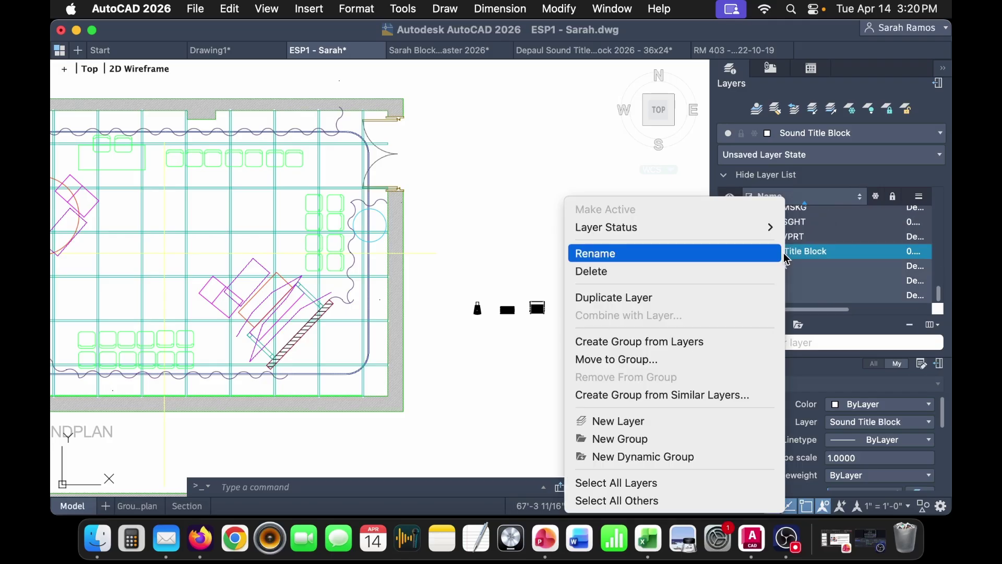
click(751, 421)
text(SOUND-)
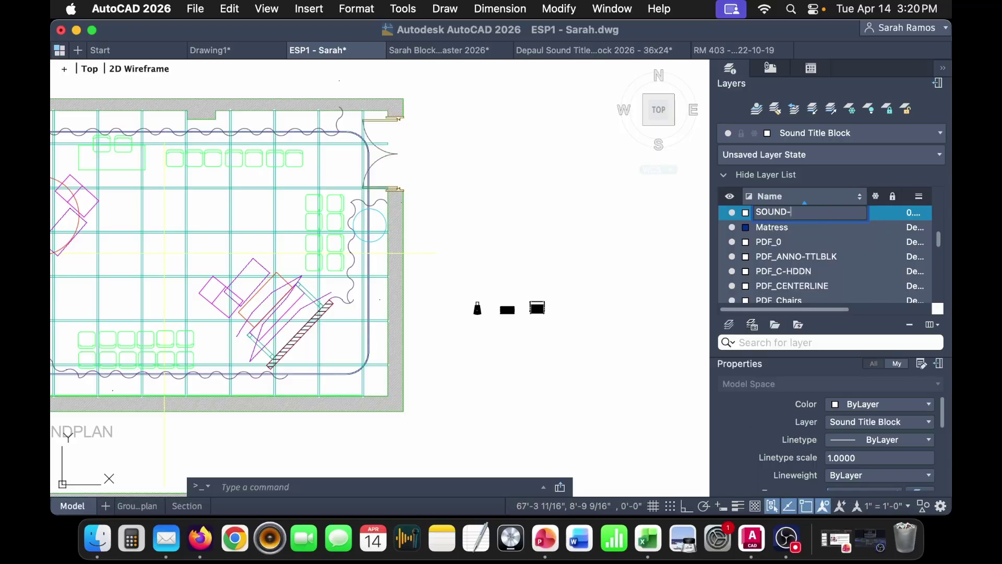
click(807, 271)
scroll(807, 259, up, 10)
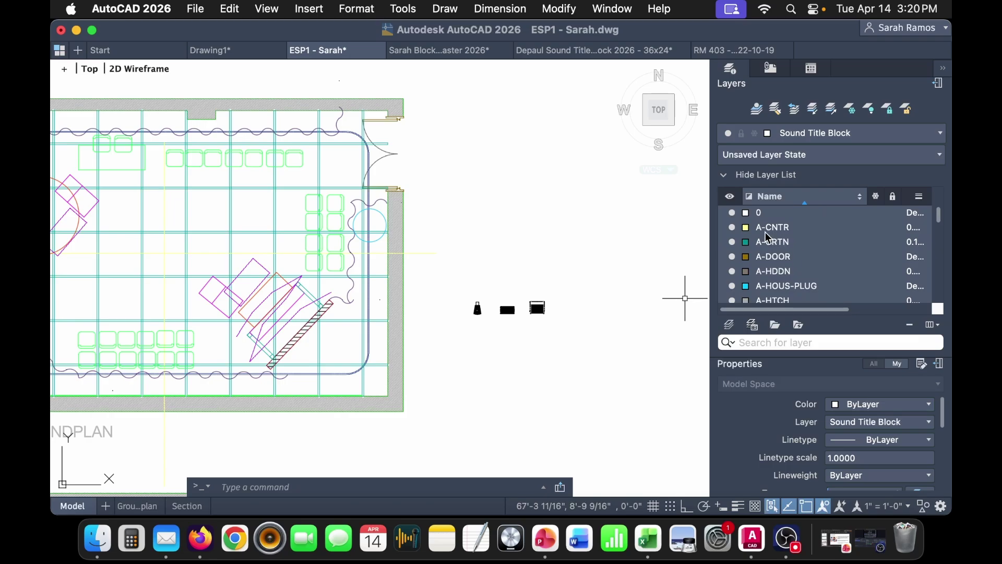
scroll(816, 282, down, 5)
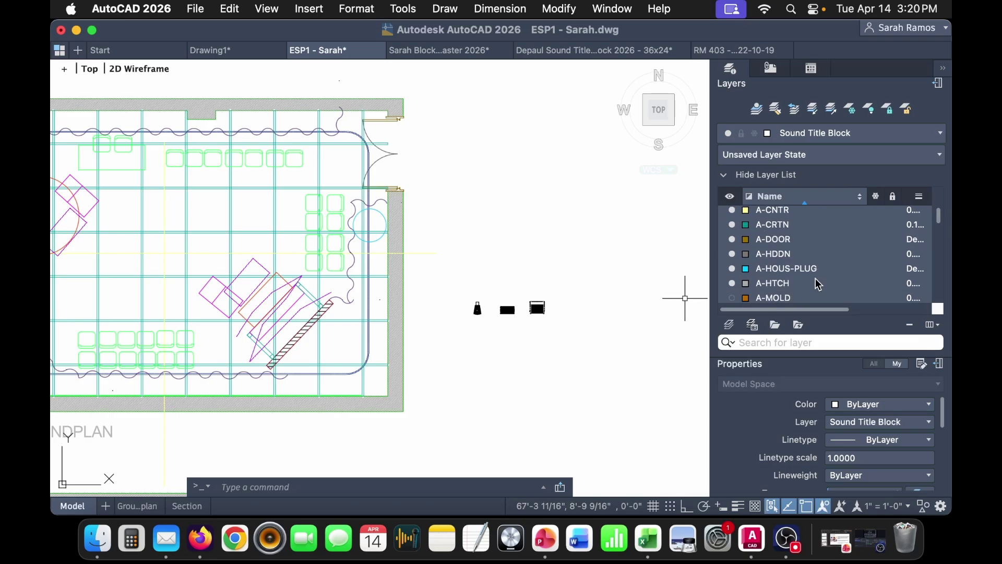
scroll(818, 284, down, 4)
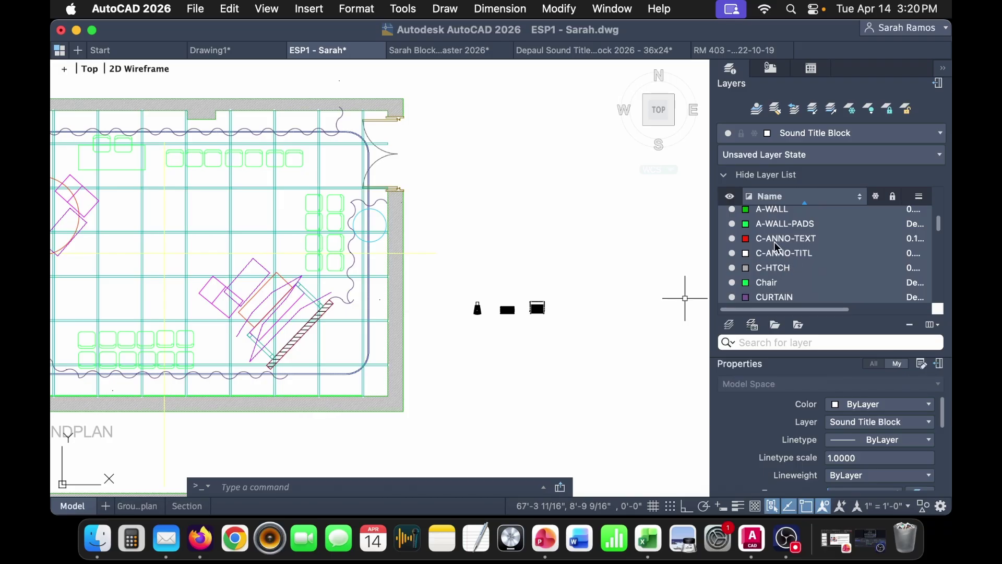
scroll(790, 248, down, 8)
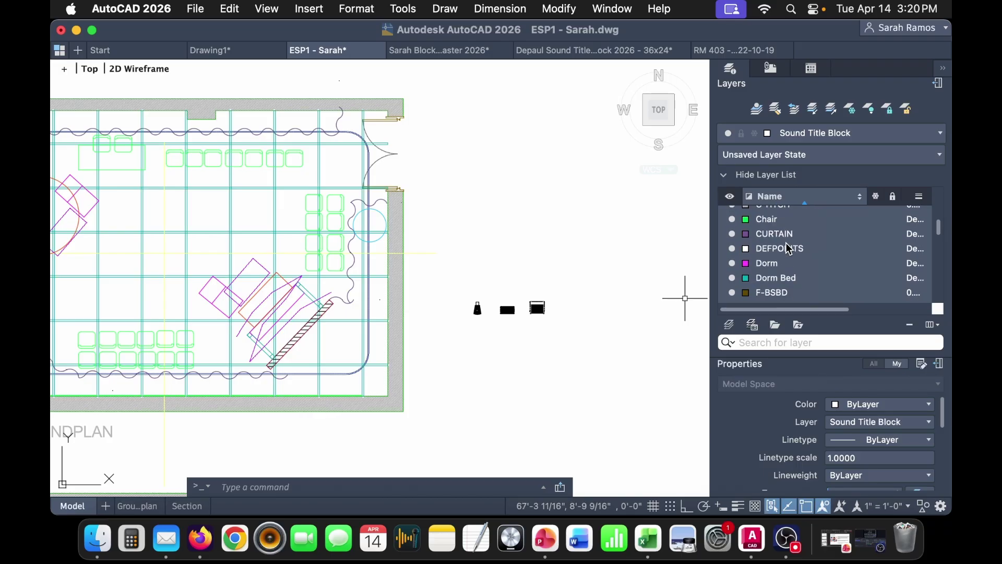
scroll(796, 243, up, 1)
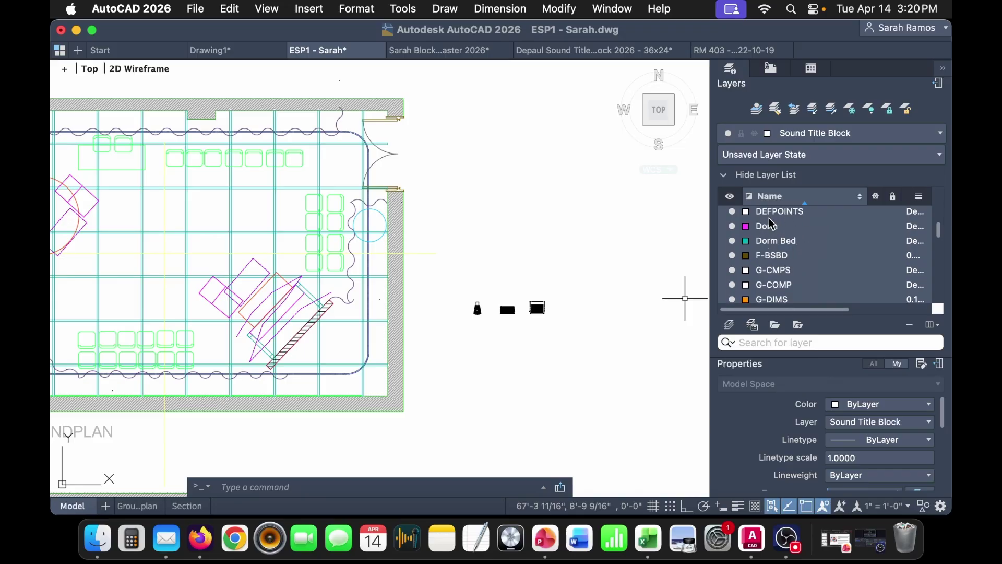
scroll(783, 230, up, 1)
scroll(795, 258, down, 7)
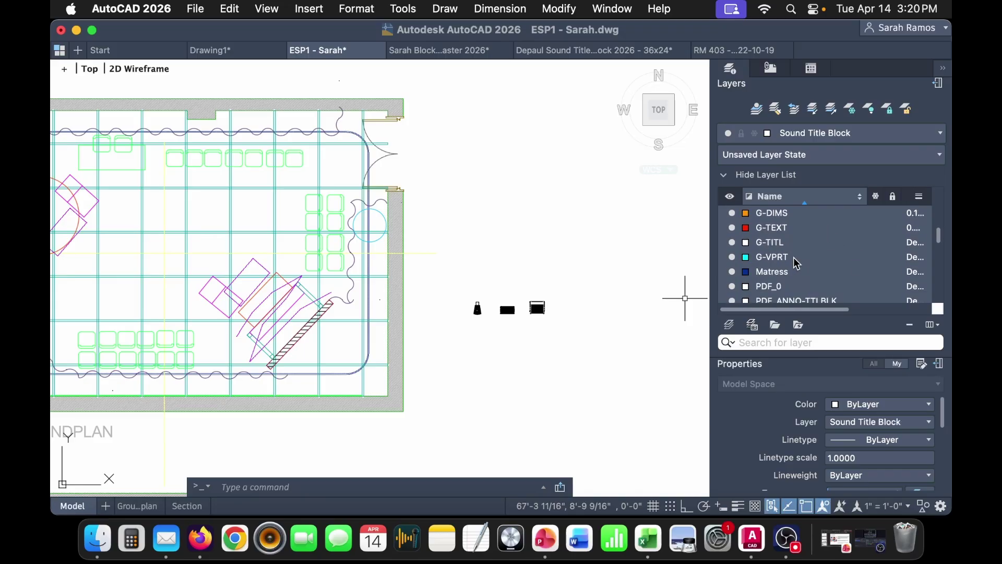
scroll(797, 263, down, 1)
scroll(798, 264, down, 5)
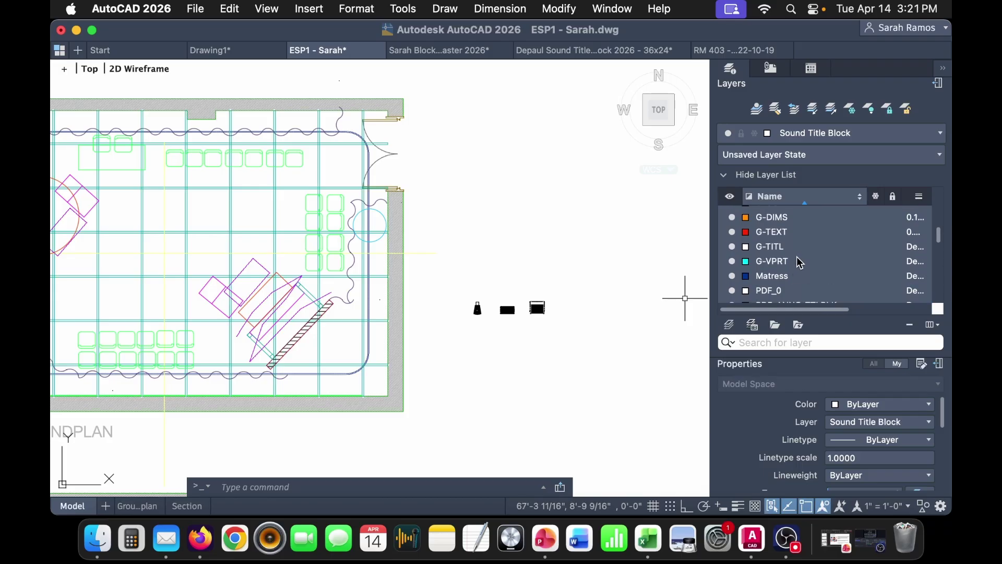
scroll(800, 263, down, 6)
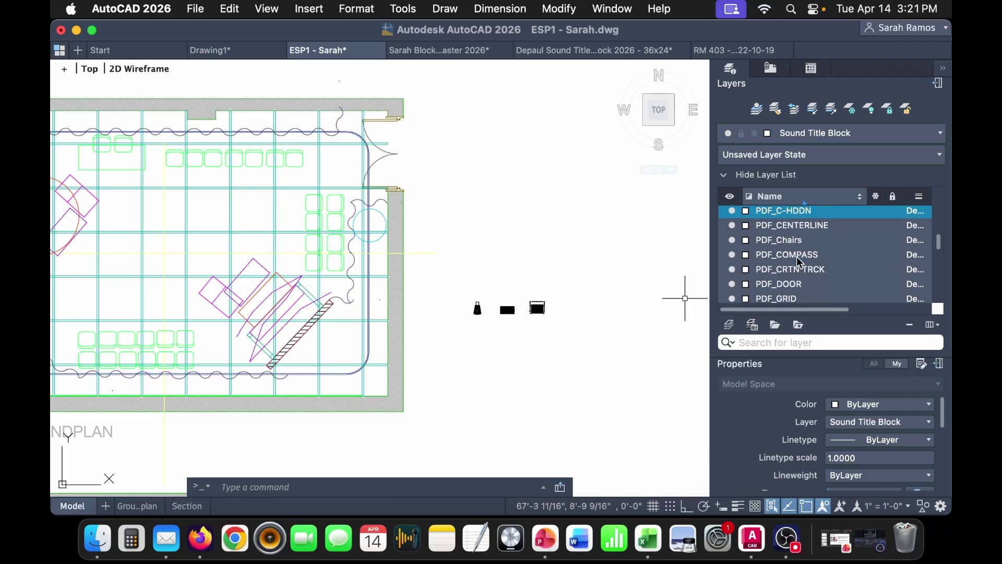
scroll(800, 263, up, 9)
scroll(801, 262, down, 15)
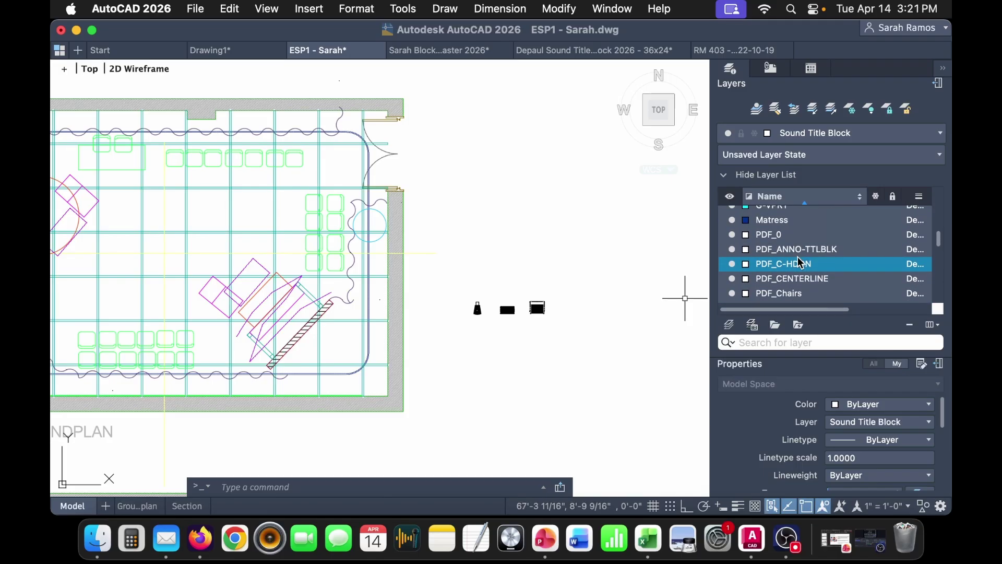
scroll(801, 262, down, 1)
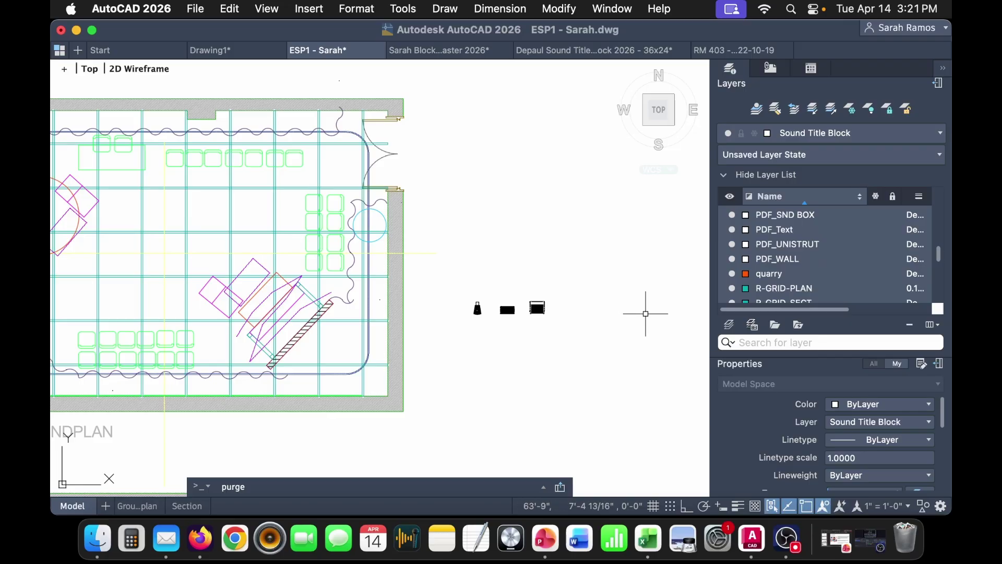
- Purge all unused items from the ESP1 drawing and close the results
key(Return)
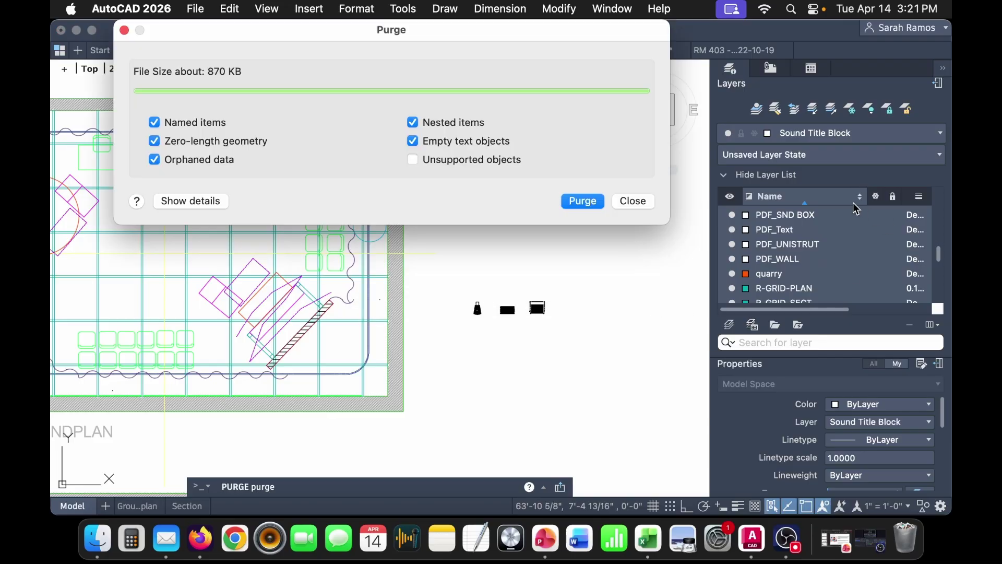
click(588, 209)
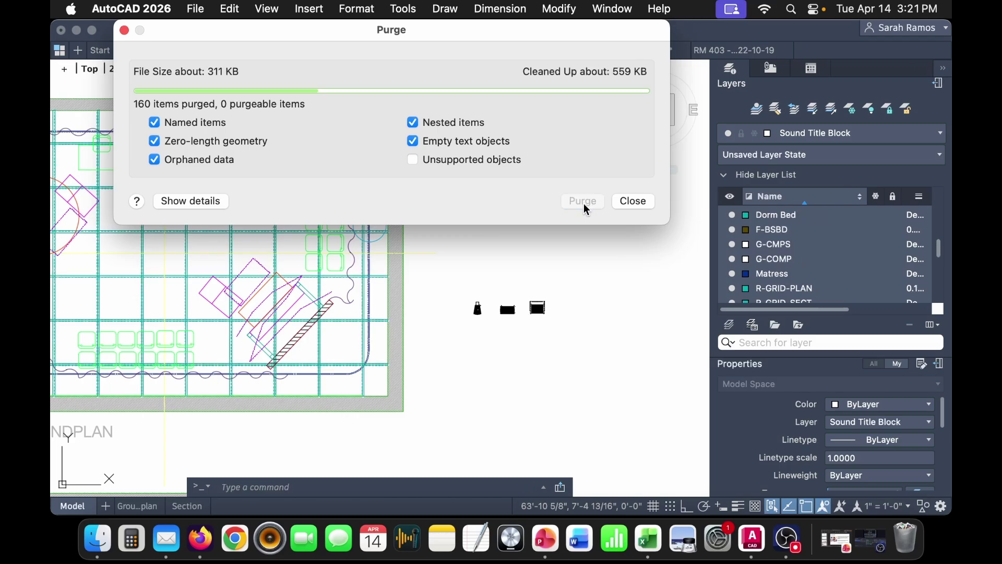
click(635, 201)
- Collapse the Scenic layer group and select the U-MIXR layer
click(818, 262)
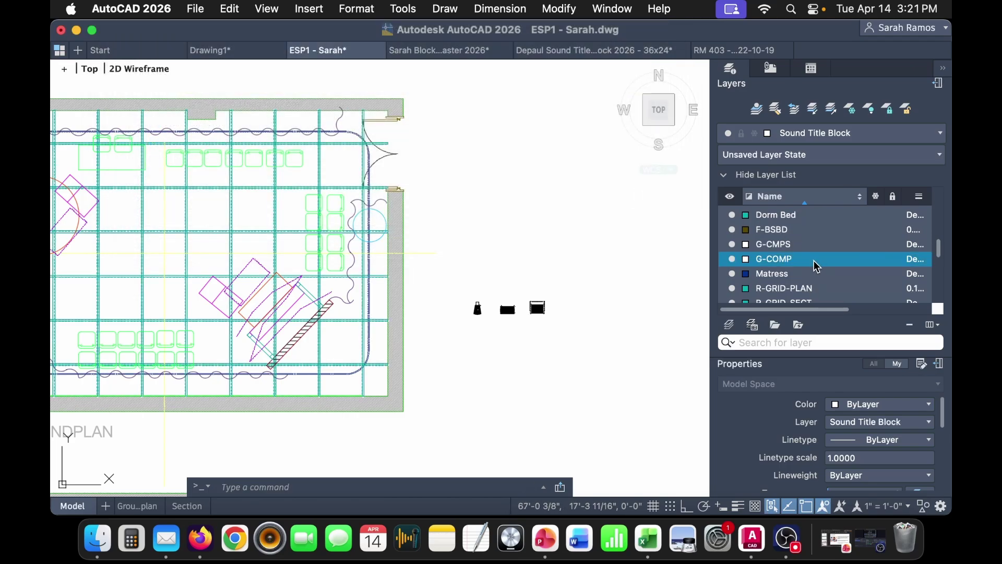
scroll(813, 272, down, 5)
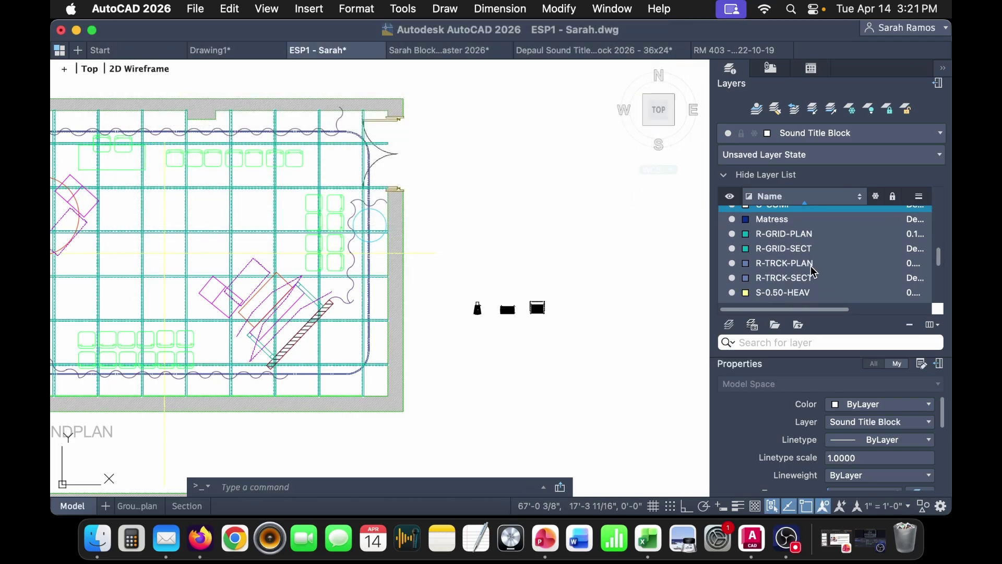
scroll(799, 231, down, 3)
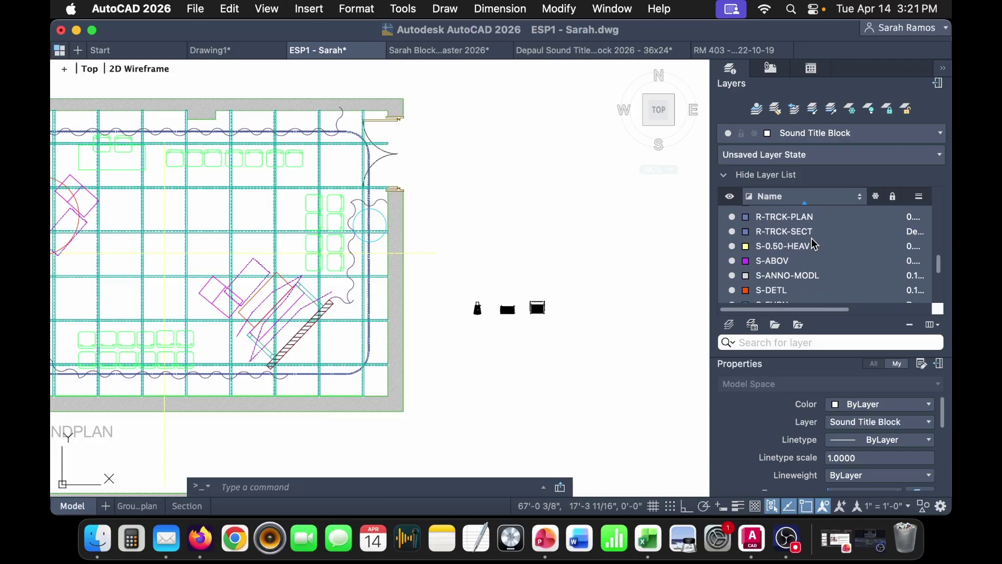
click(805, 232)
scroll(827, 270, down, 2)
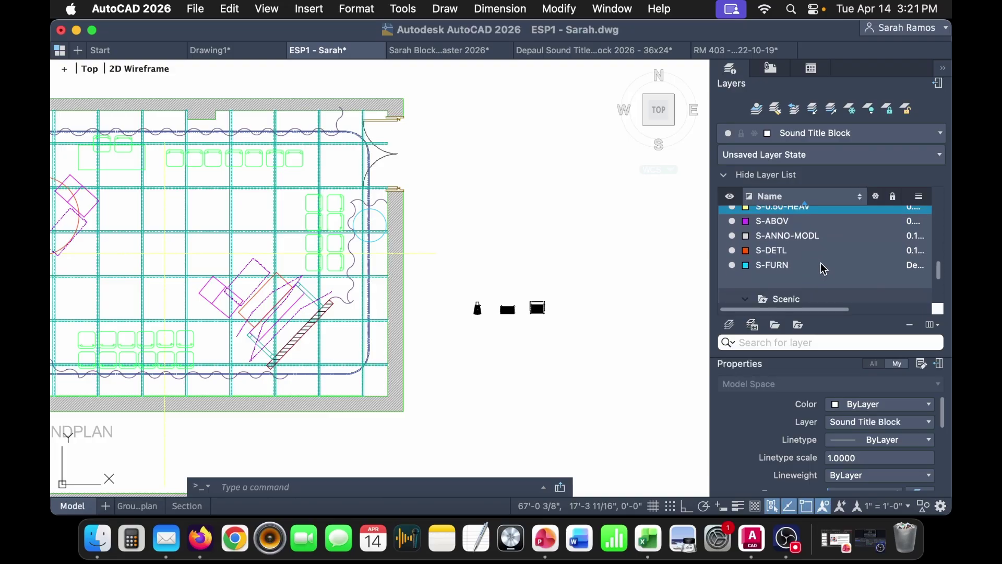
scroll(823, 268, down, 3)
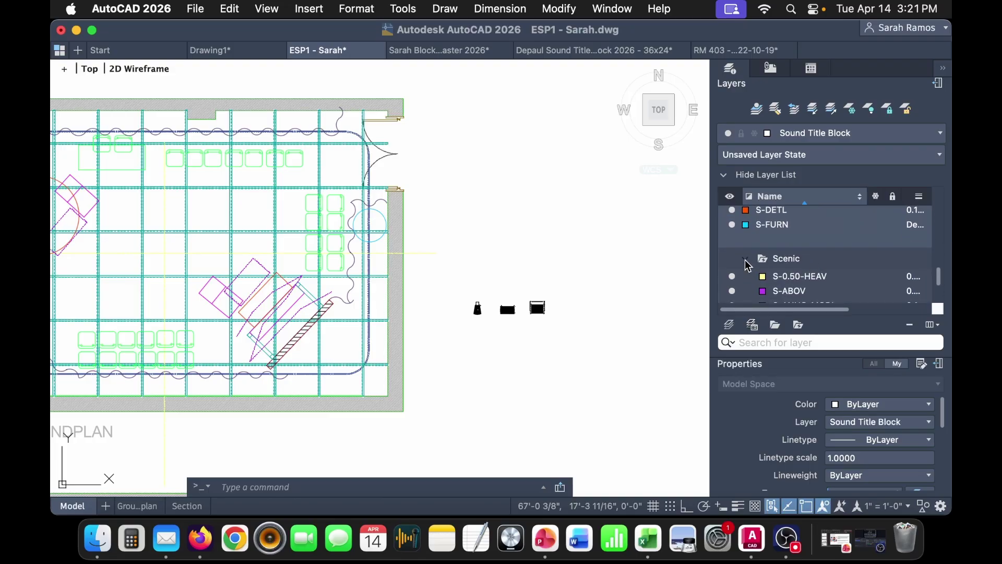
click(746, 260)
scroll(801, 280, down, 2)
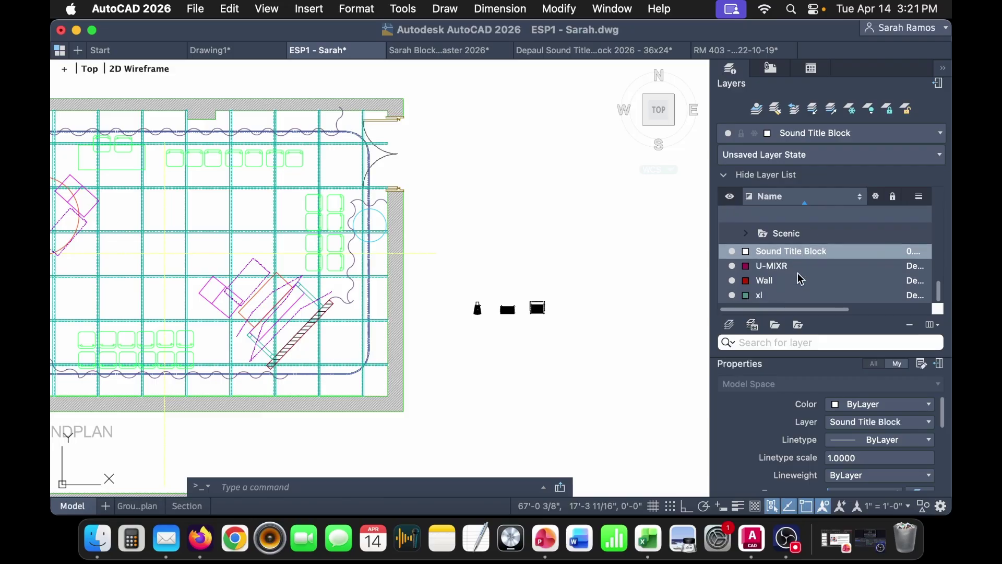
click(804, 270)
click(787, 286)
click(795, 274)
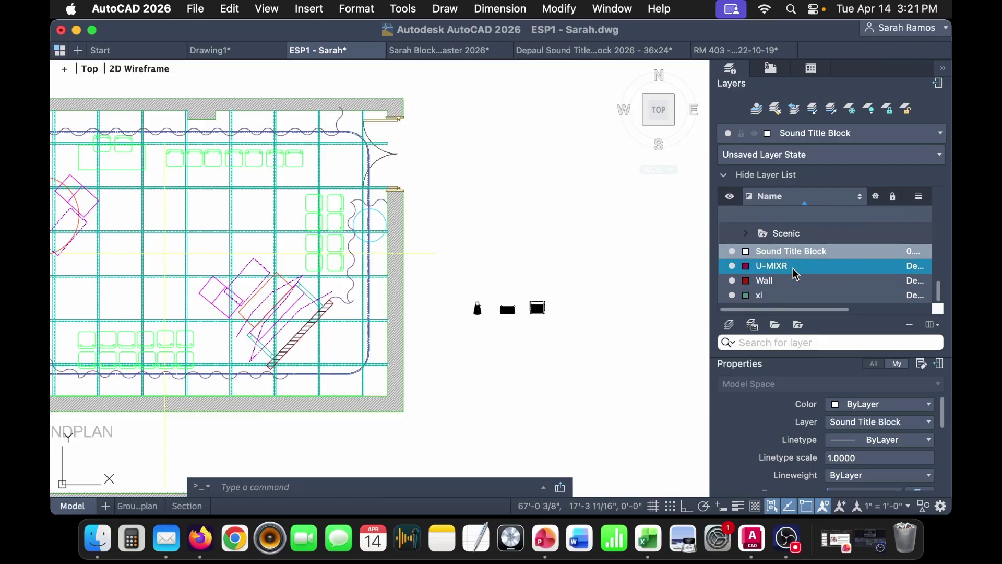
- Fit the groundplan in view, then pan to show both the section and the plan
middle_drag(255, 260, 259, 261)
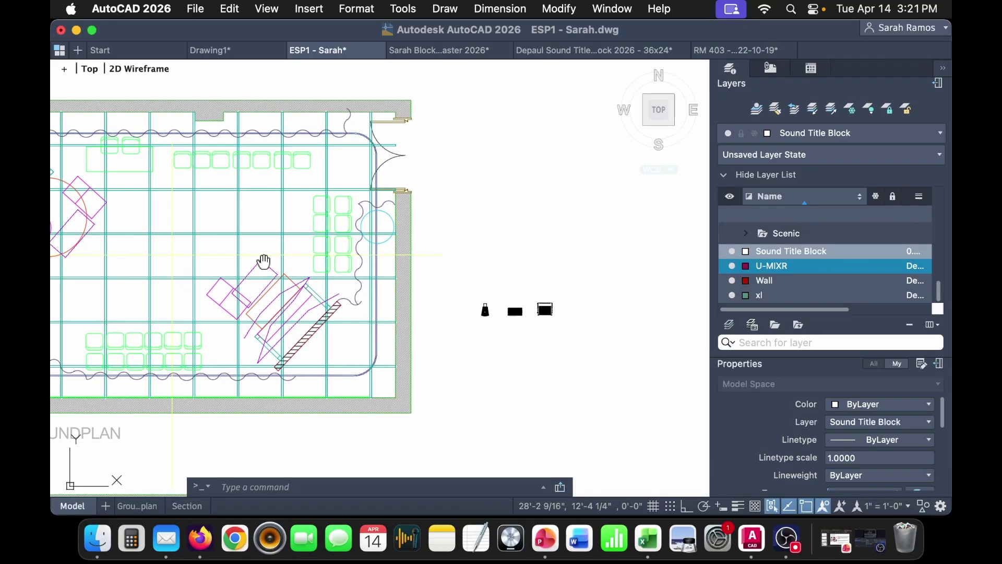
middle_click(259, 260)
middle_click(258, 260)
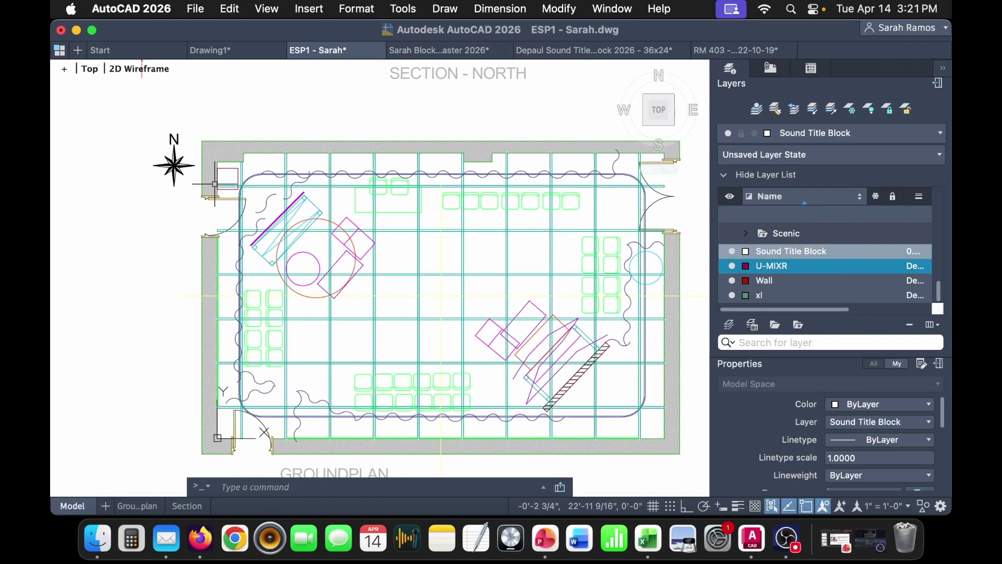
scroll(214, 184, up, 10)
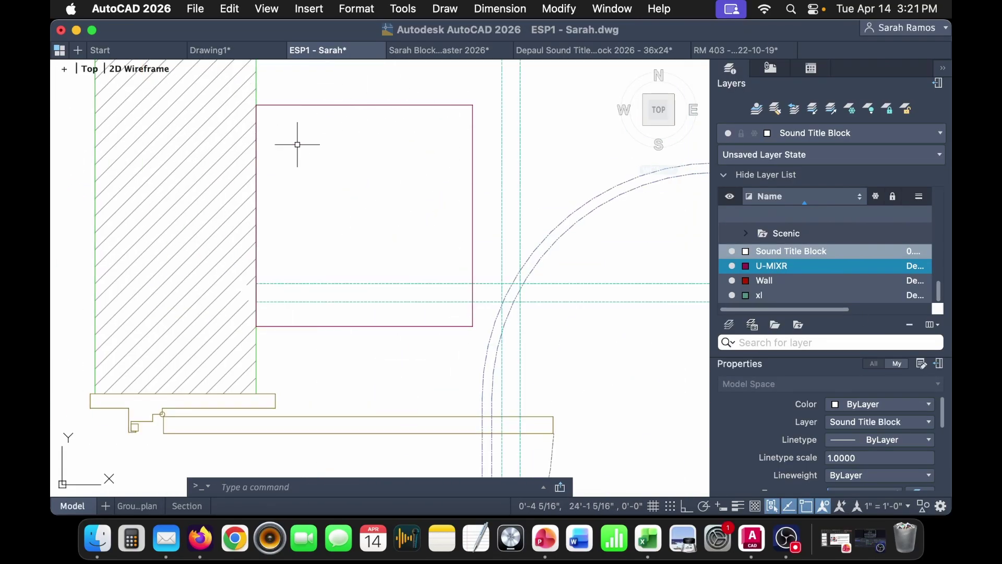
scroll(457, 294, down, 4)
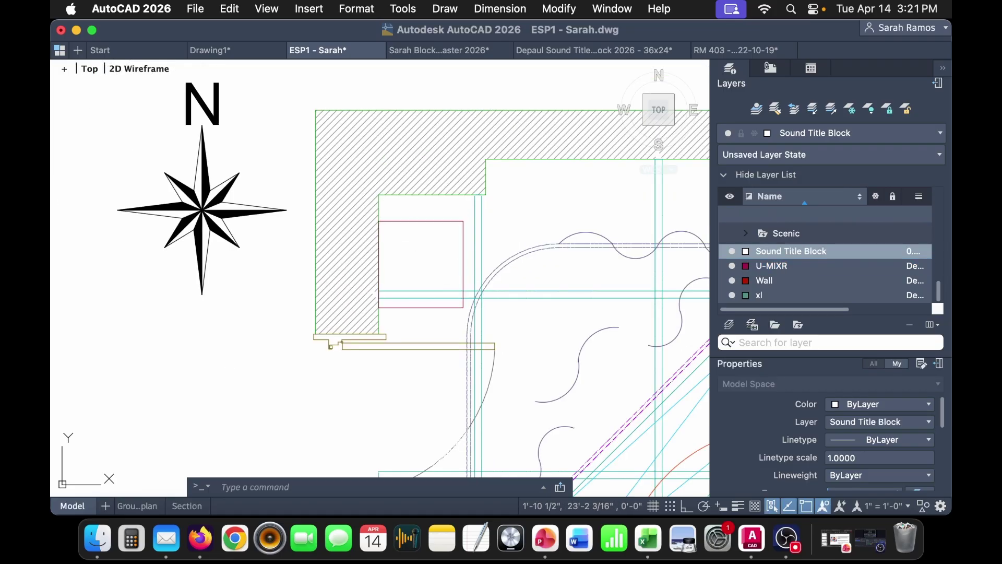
click(463, 295)
middle_drag(611, 366, 599, 364)
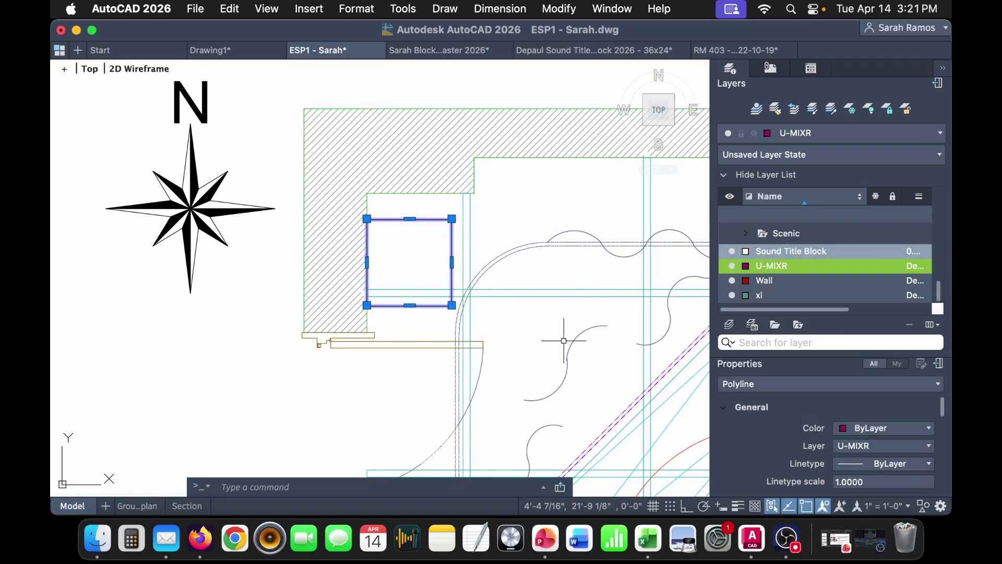
key(Escape)
scroll(593, 331, down, 3)
middle_drag(592, 330, 458, 263)
- Bring the pasted speakers into view and scroll the Layers list down to Sound Title Block, U-MIXR, Wall and xl
scroll(541, 376, down, 3)
middle_drag(580, 336, 369, 345)
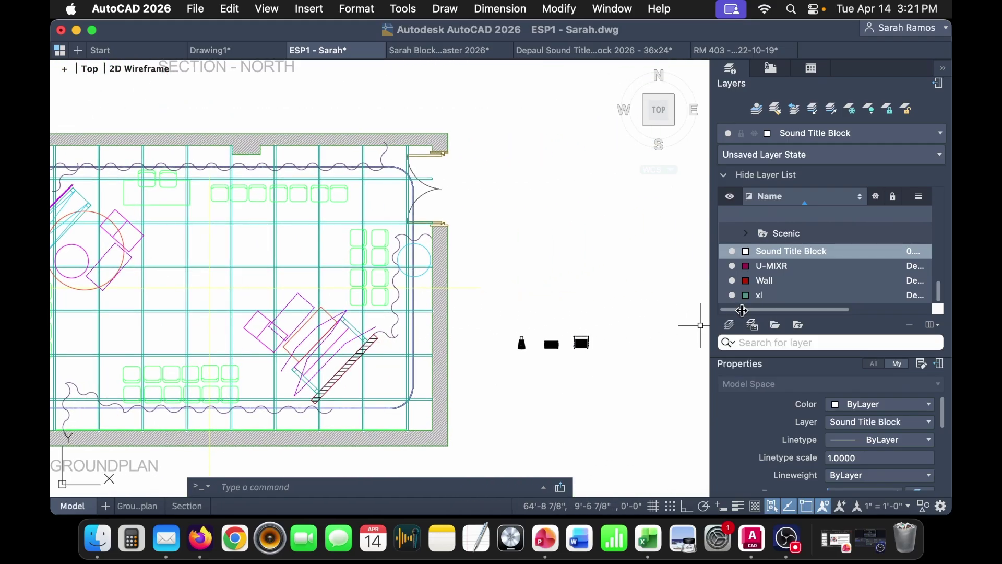
scroll(798, 272, up, 3)
scroll(798, 271, down, 3)
scroll(800, 272, up, 5)
scroll(800, 272, down, 5)
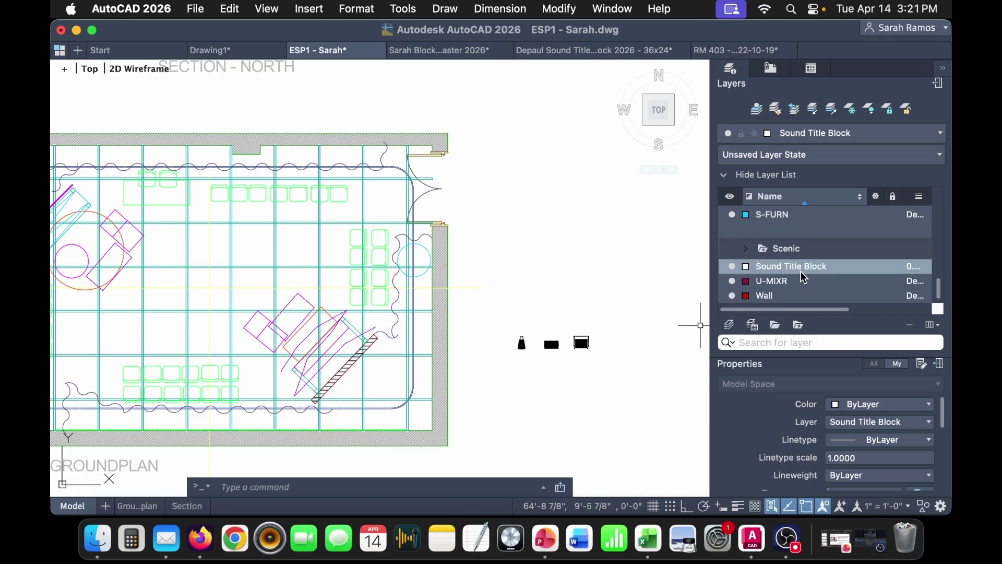
scroll(801, 273, down, 1)
- Create a new layer named SOUND-JF60s and set its colour to red
right_click(791, 253)
click(801, 256)
right_click(801, 256)
click(752, 418)
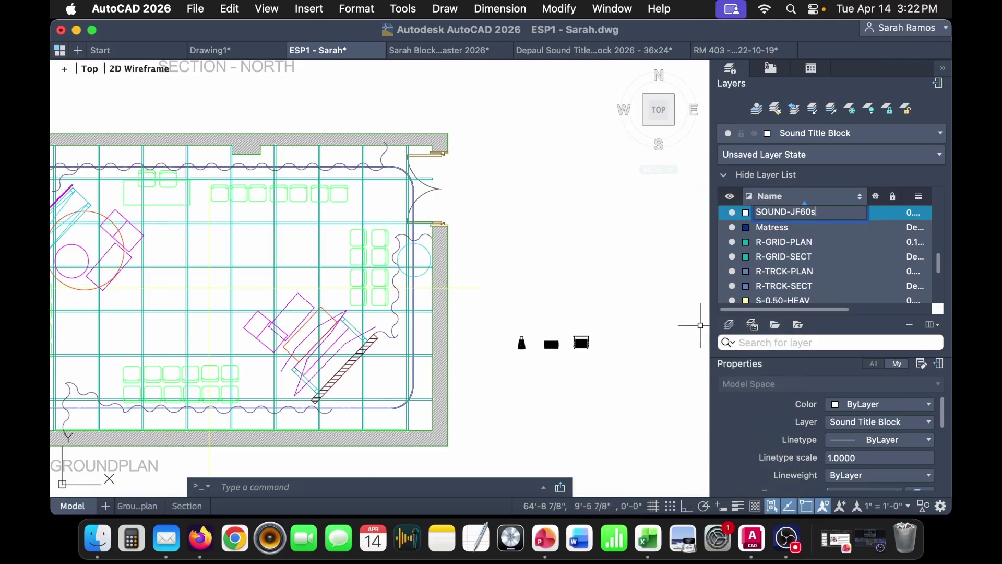
key(Return)
scroll(843, 261, down, 5)
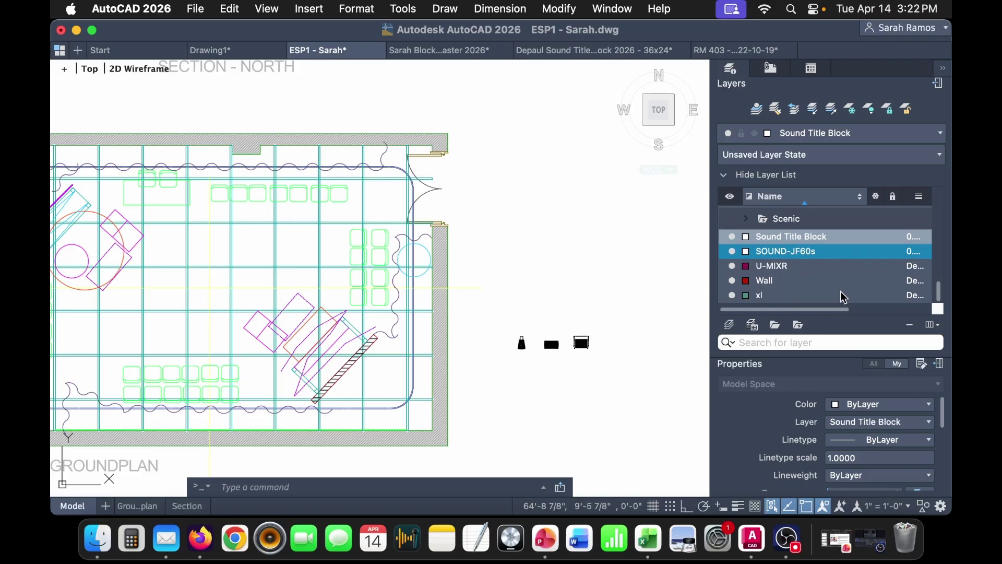
click(747, 254)
click(777, 271)
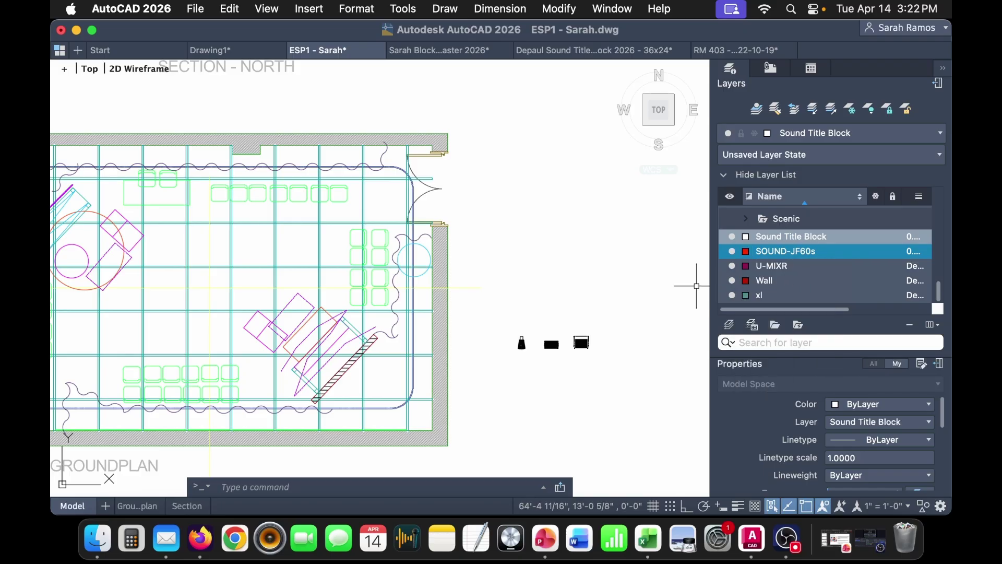
- Move the three JF60 speaker blocks beside the plan onto the SOUND-JF60s layer
click(622, 380)
click(510, 315)
click(896, 433)
click(897, 433)
click(896, 448)
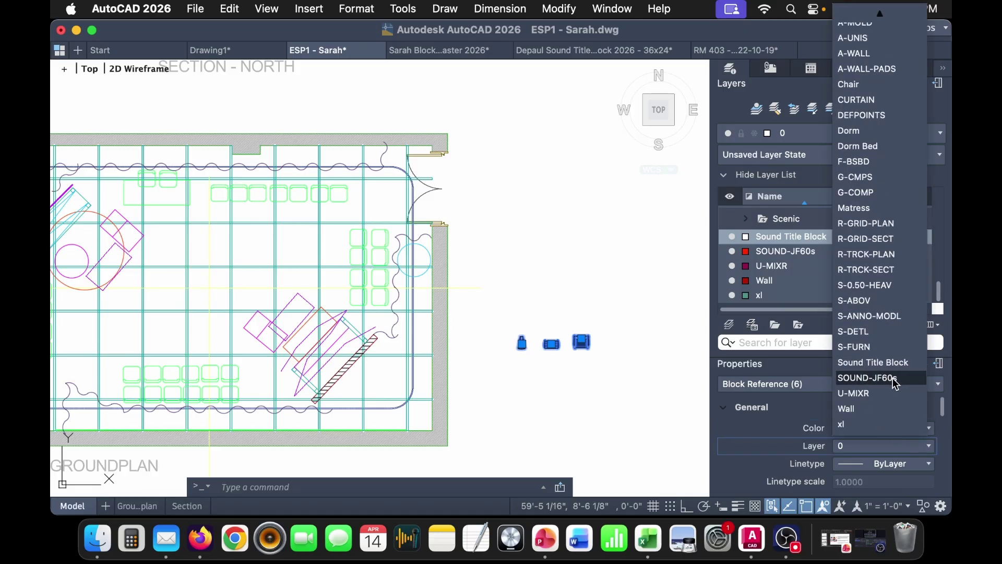
click(898, 378)
key(Escape)
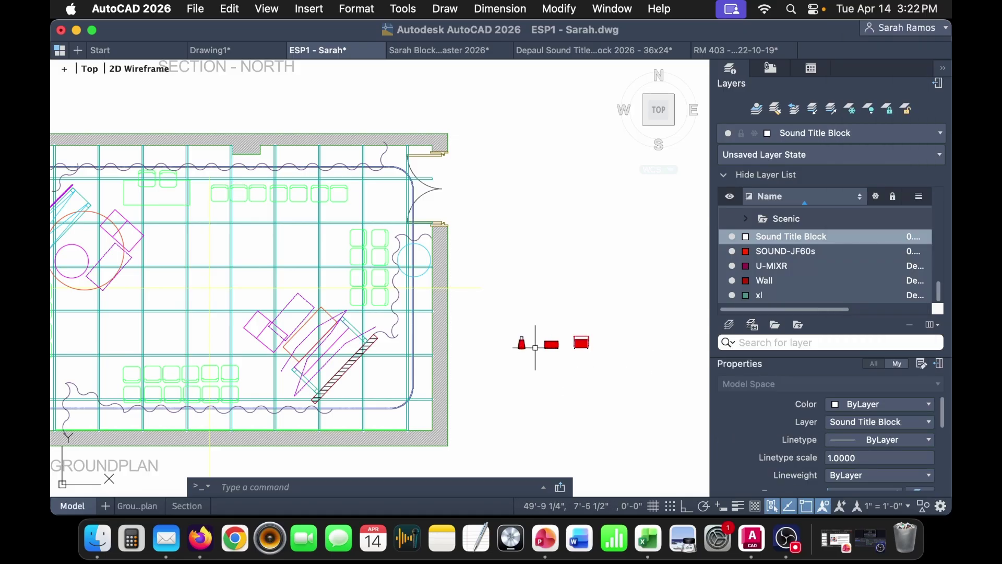
scroll(543, 346, up, 2)
middle_drag(609, 355, 546, 331)
scroll(561, 311, up, 6)
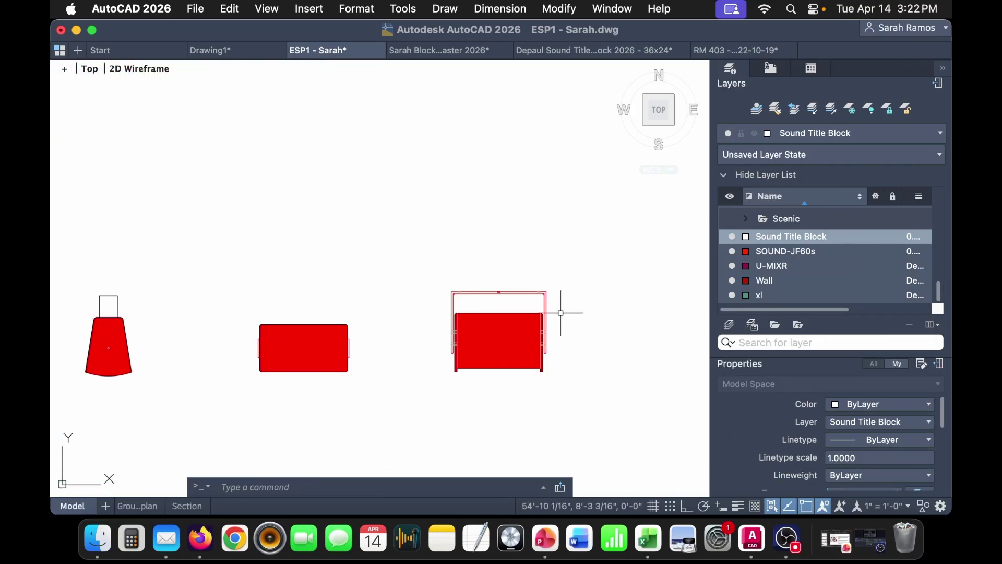
- Move the right-hand JF60 speaker block into the groundplan, just above the seating
click(531, 389)
click(517, 355)
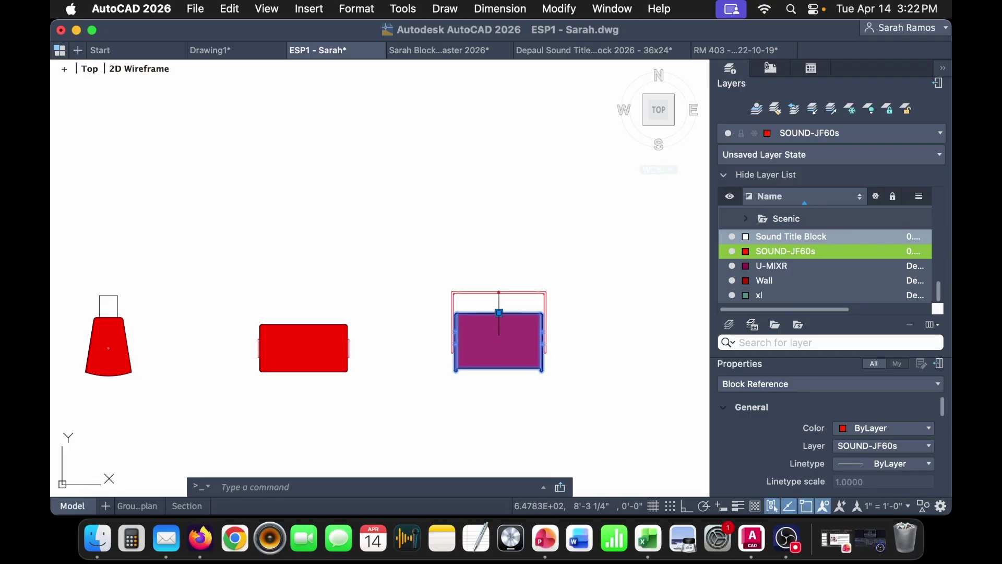
scroll(569, 343, down, 2)
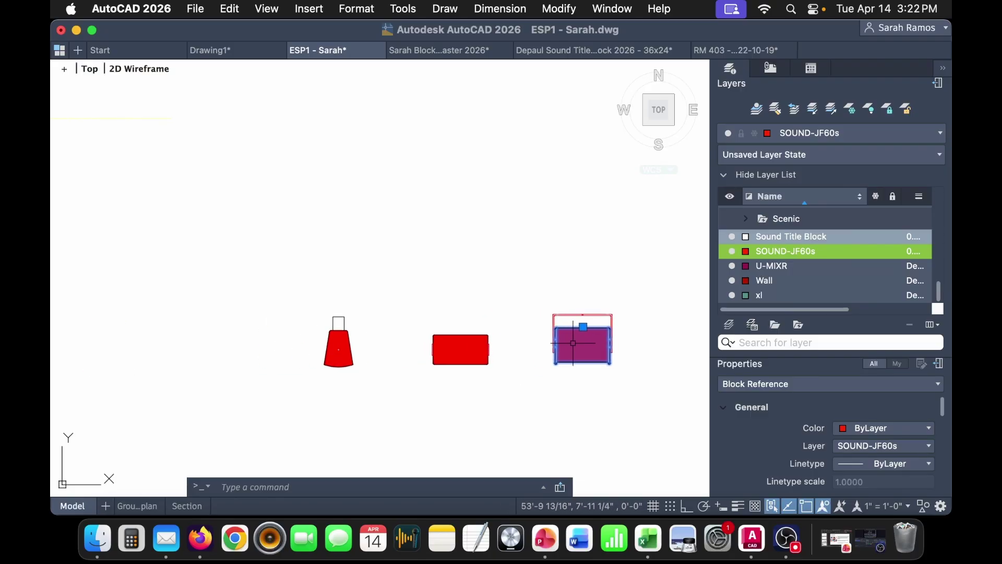
key(Escape)
click(584, 328)
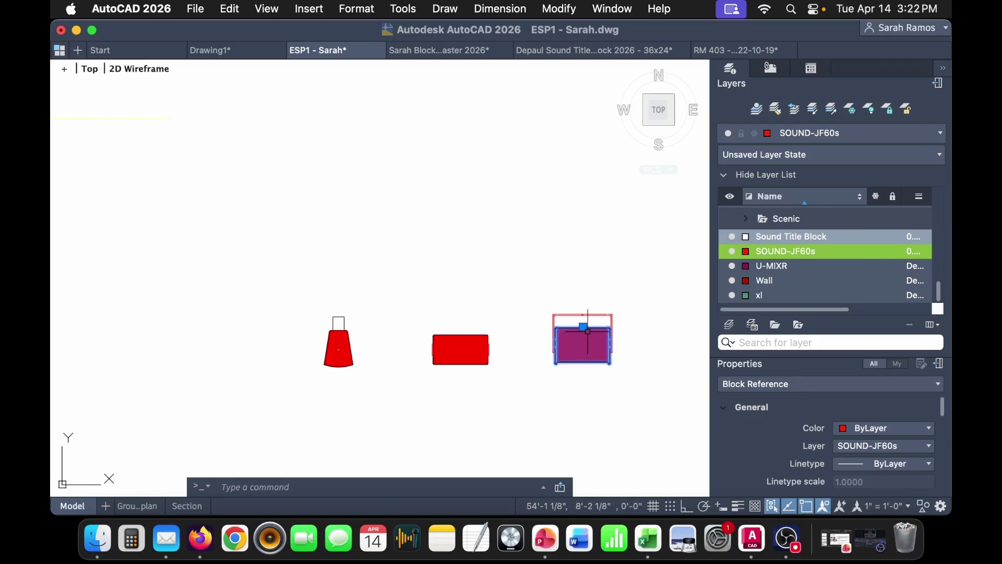
text(m)
key(Return)
click(584, 327)
scroll(583, 326, down, 2)
middle_drag(235, 351, 343, 301)
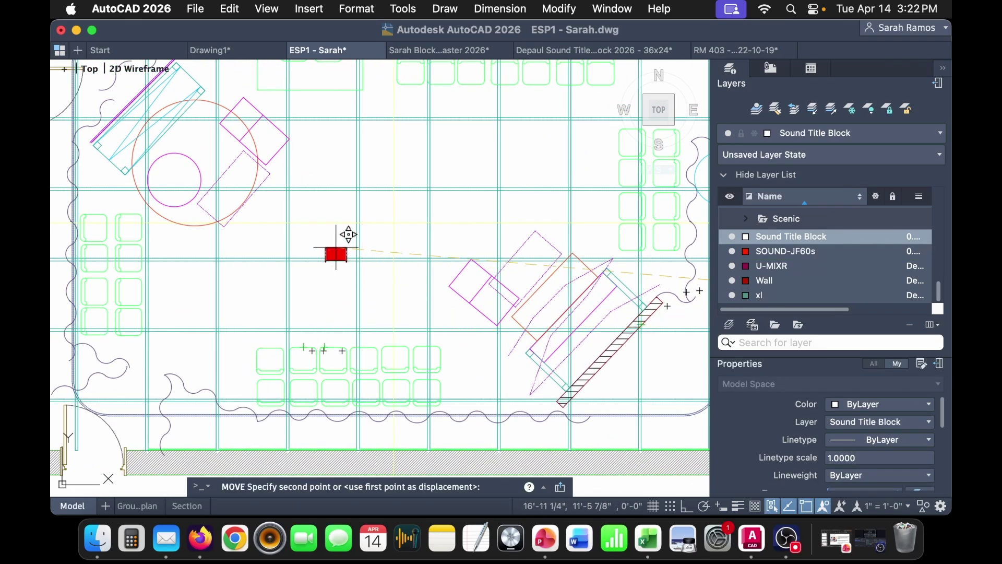
scroll(355, 256, up, 2)
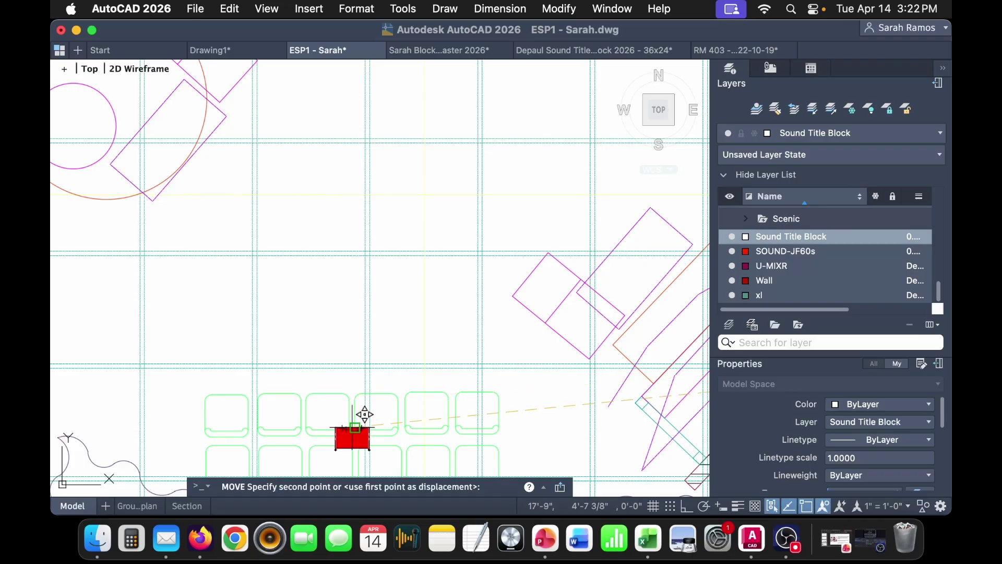
scroll(355, 237, up, 3)
click(361, 230)
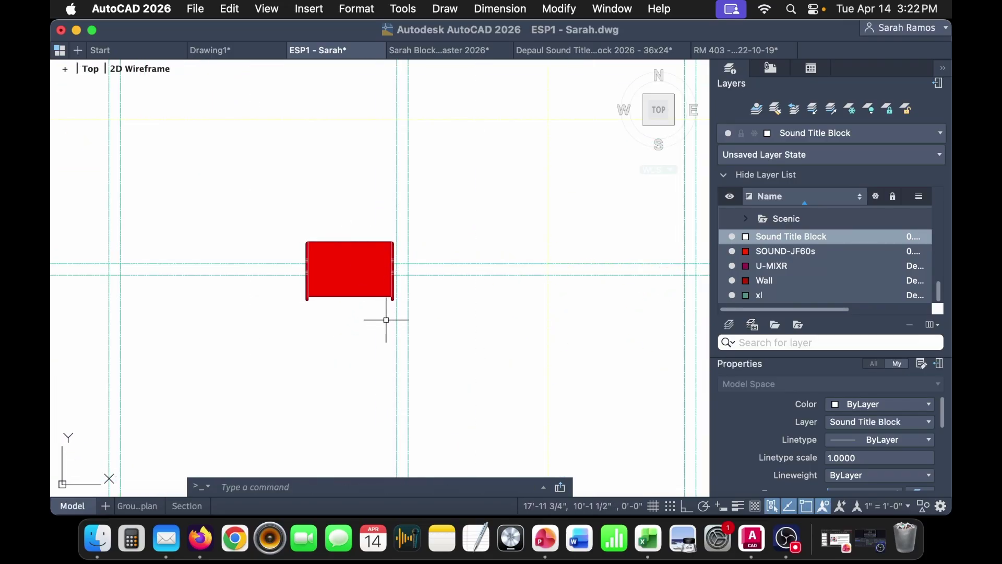
- Set SOUND-JF60s as the current layer
scroll(379, 321, down, 5)
middle_drag(384, 341, 392, 235)
click(803, 256)
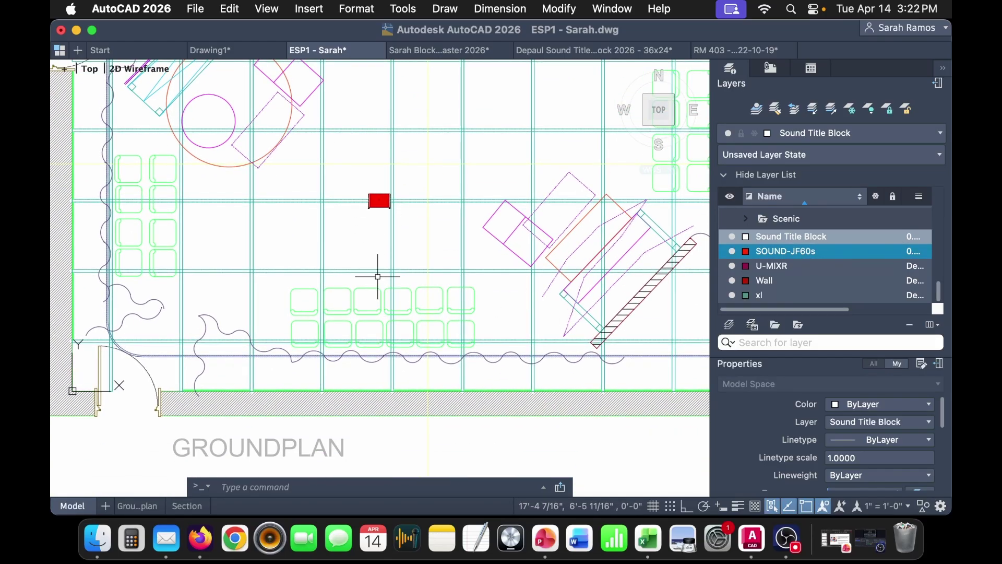
click(381, 201)
key(Escape)
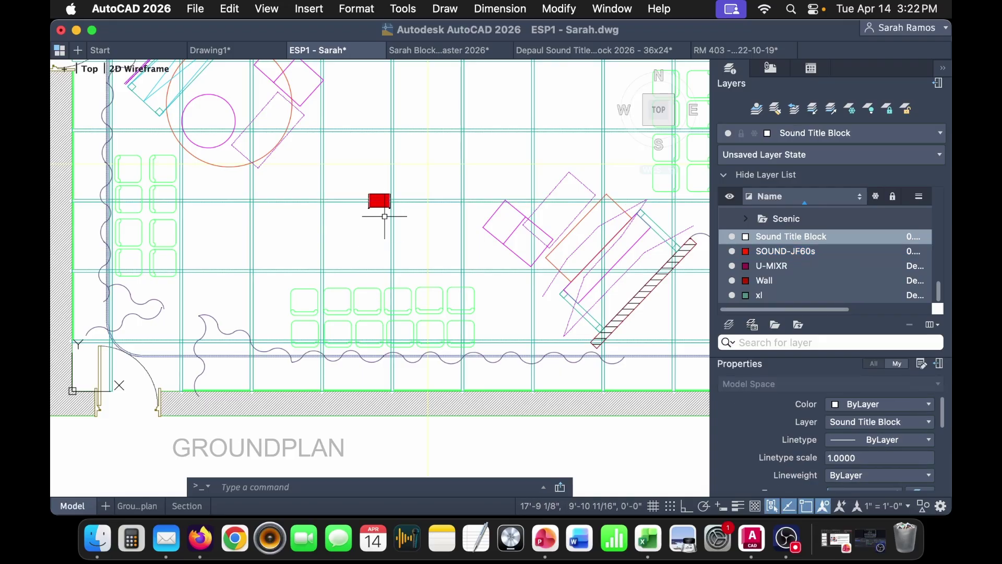
double_click(800, 252)
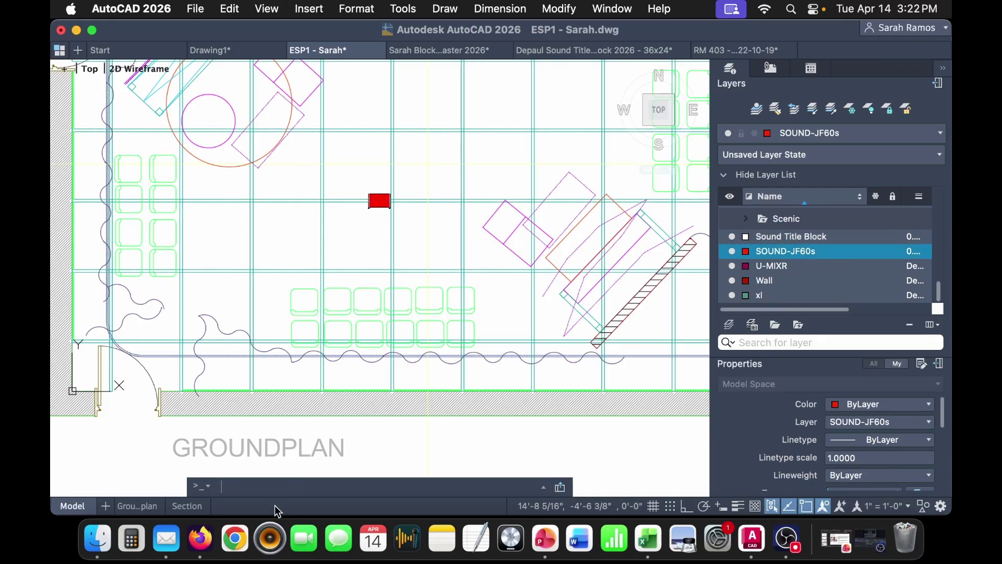
click(200, 538)
- Search the web for 'eaw jf60' and open the JF60 Spec Sheet page
click(705, 37)
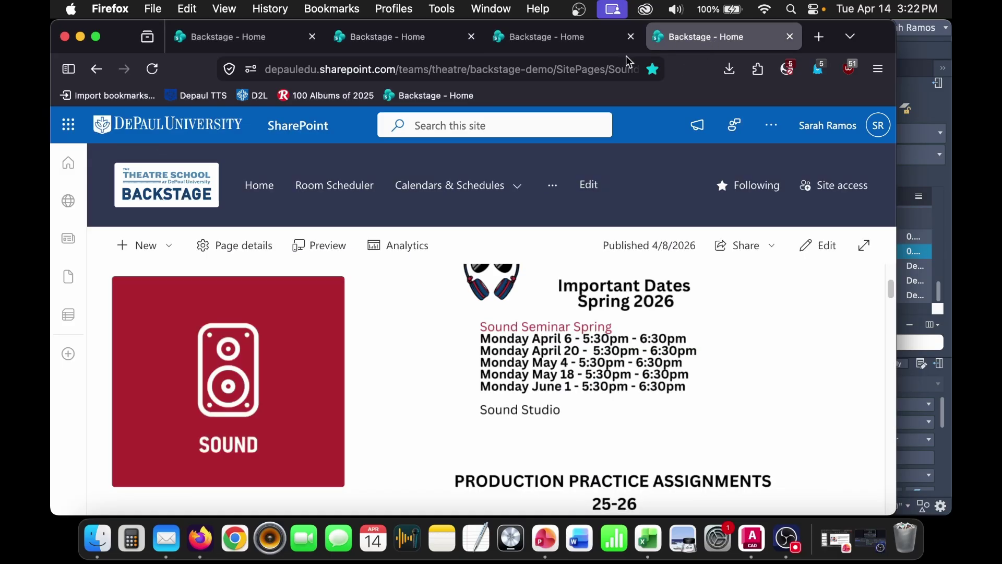
click(565, 69)
text(e)
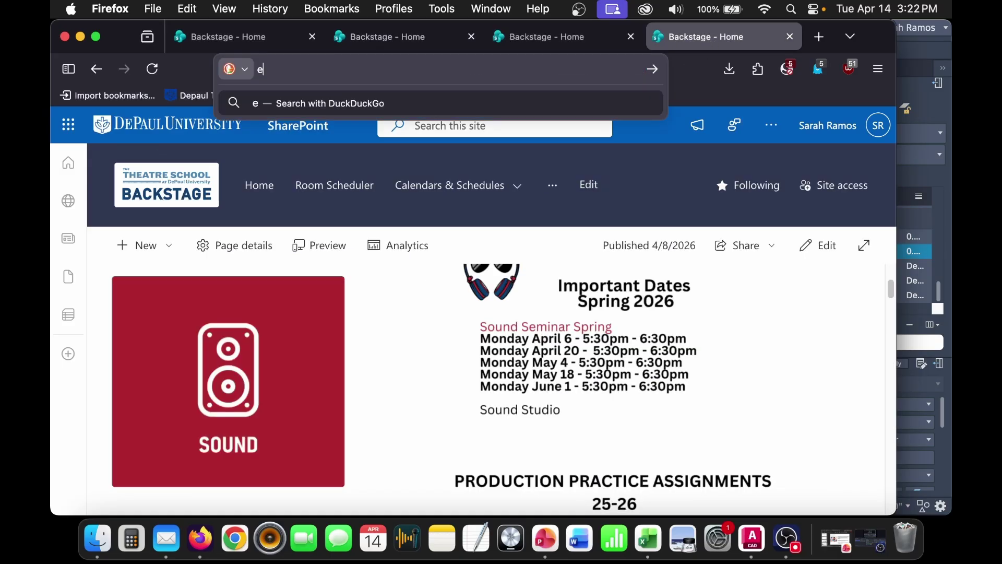
text(aw jf60)
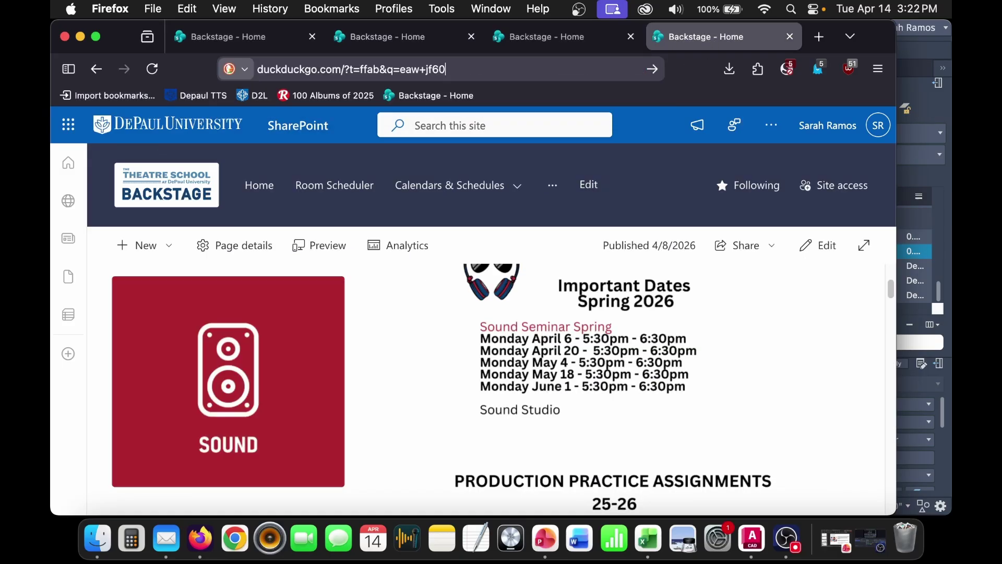
key(Return)
scroll(256, 347, down, 1)
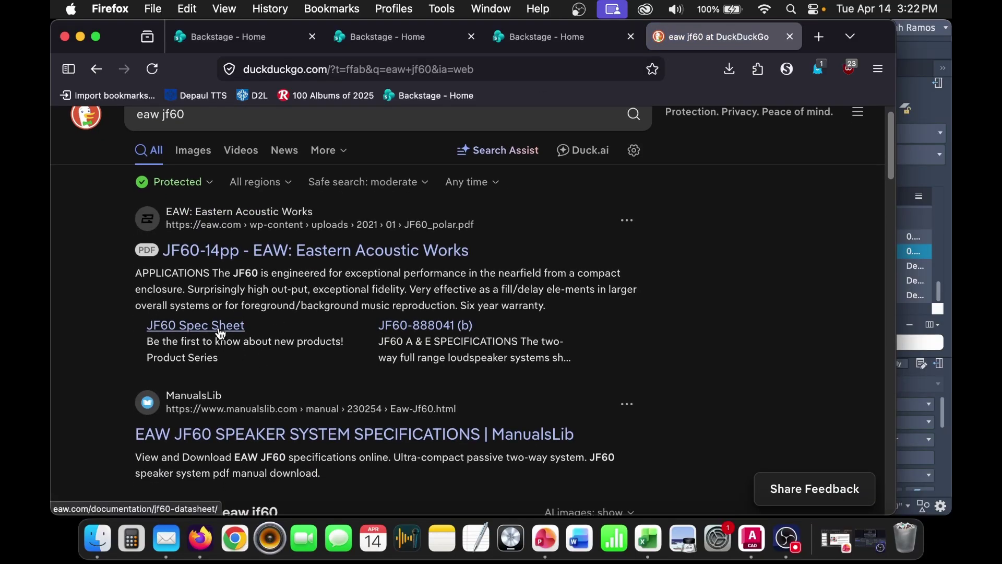
click(243, 327)
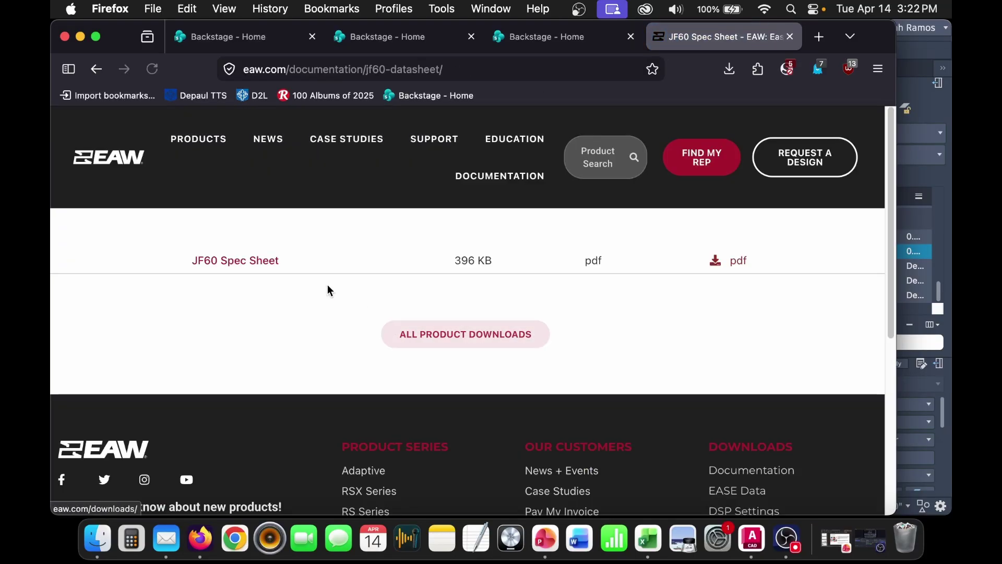
- Read the 110° Nominal Coverage Angle in the JF60 spec sheet PDF, then return to AutoCAD
click(240, 261)
scroll(484, 373, down, 10)
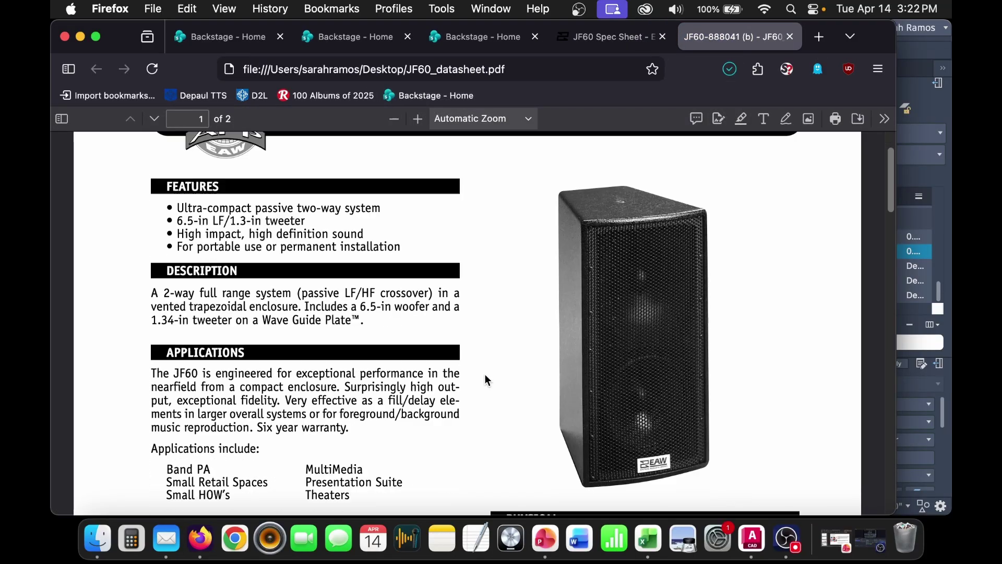
scroll(468, 382, down, 1)
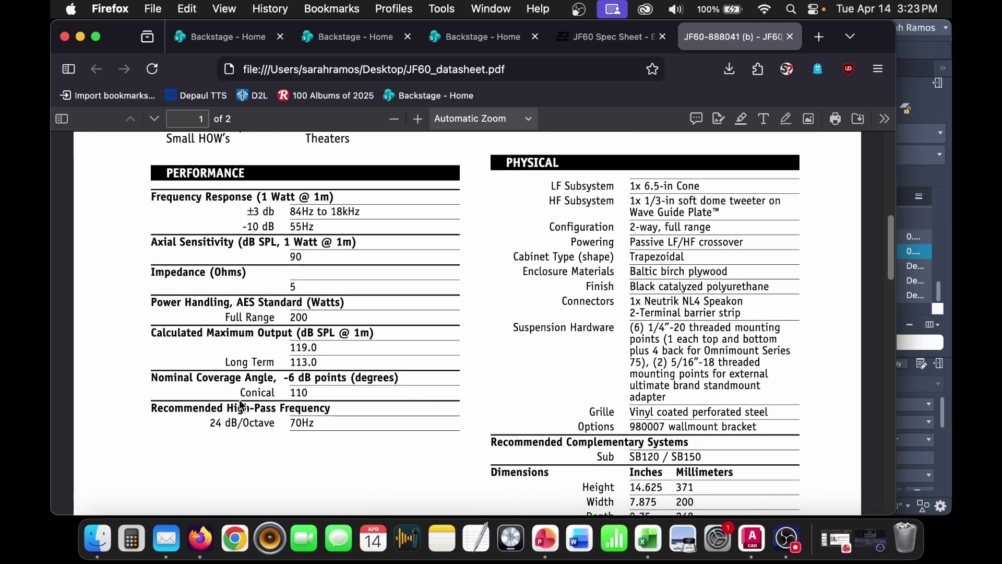
drag(158, 376, 312, 378)
click(178, 393)
click(922, 176)
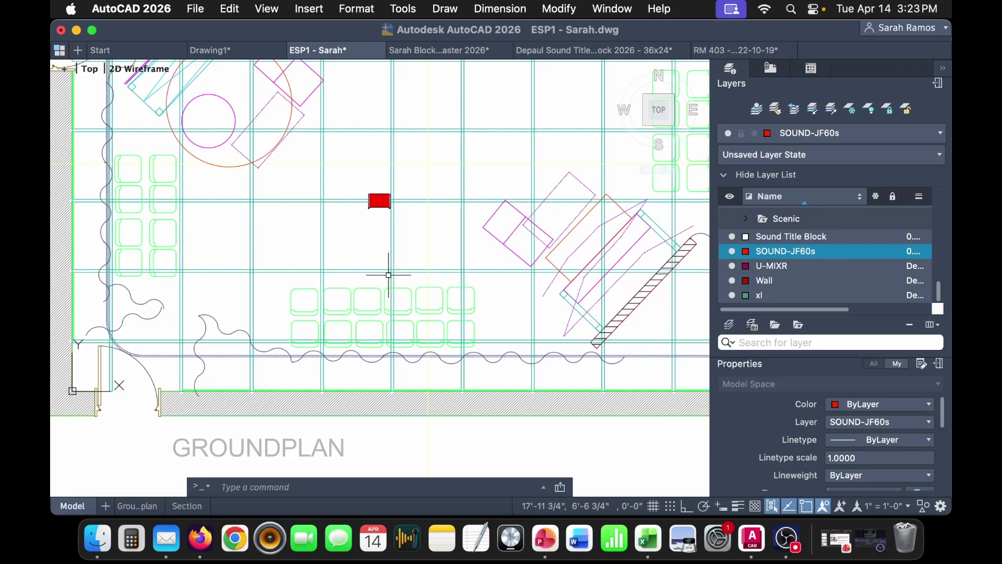
- Draw a trial vertical line straight down from the JF60 speaker block
text(l)
key(Return)
click(380, 206)
middle_drag(380, 340, 379, 245)
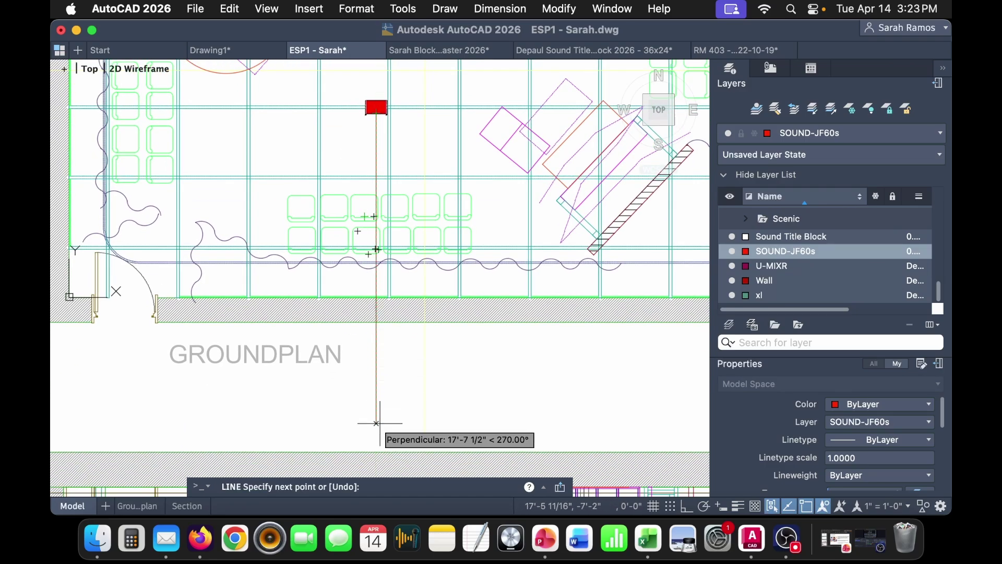
click(377, 374)
key(Escape)
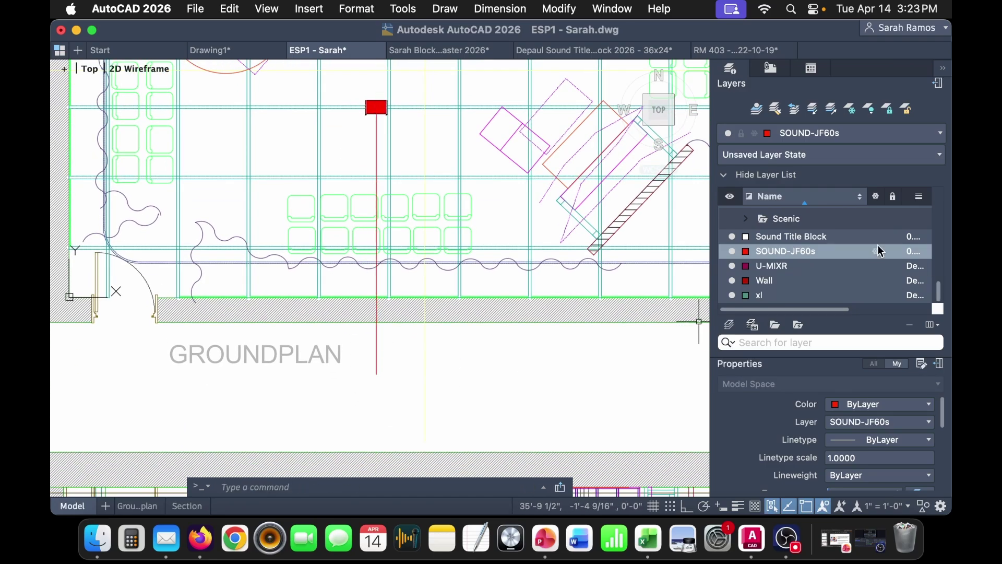
- Create a SOUND-Dispersion layer, make it current, and delete the trial line
right_click(794, 253)
click(745, 420)
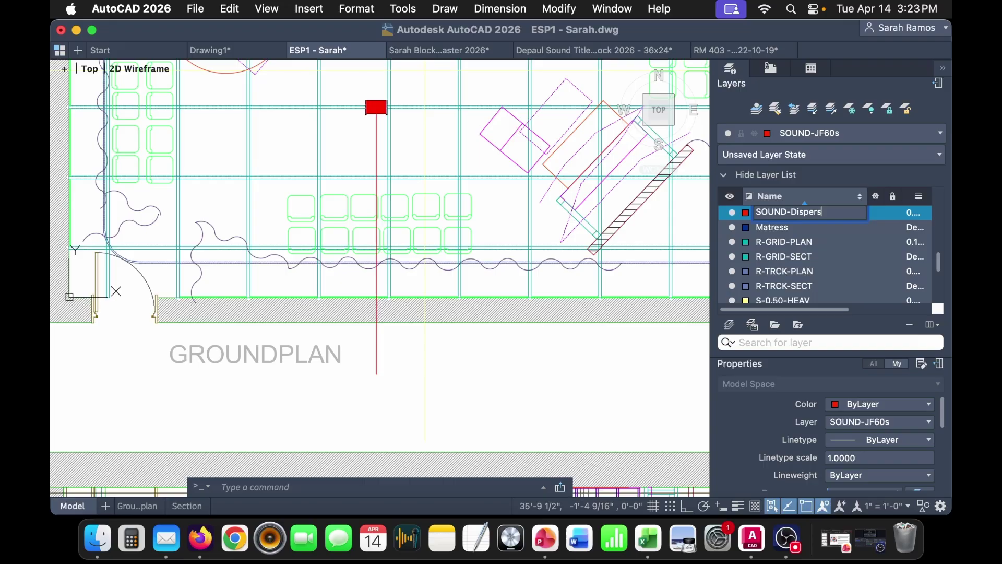
key(Return)
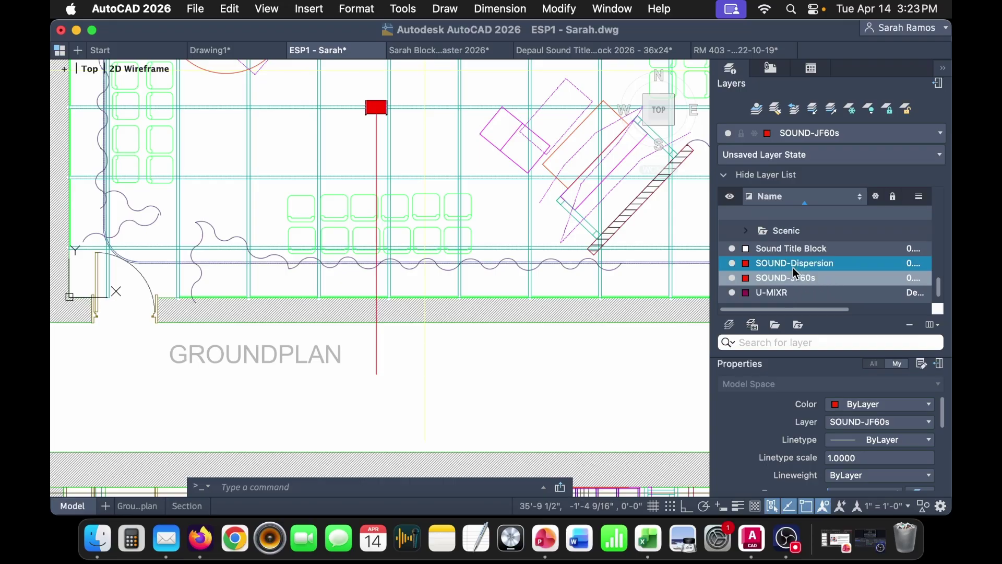
double_click(792, 265)
click(376, 345)
key(Delete)
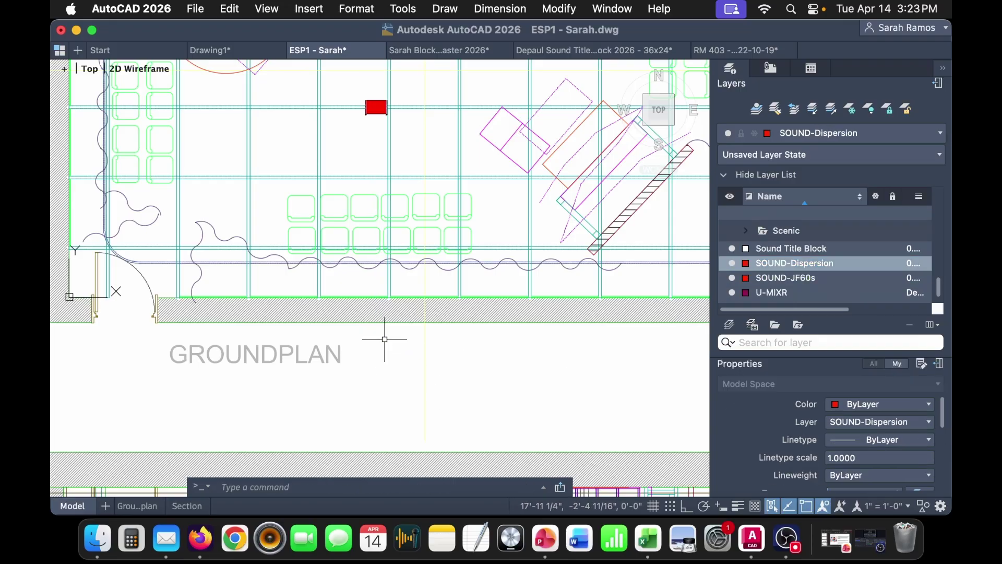
- Draw two overlapping vertical lines down from the speaker's bottom-edge midpoint
text(l)
key(Return)
click(376, 110)
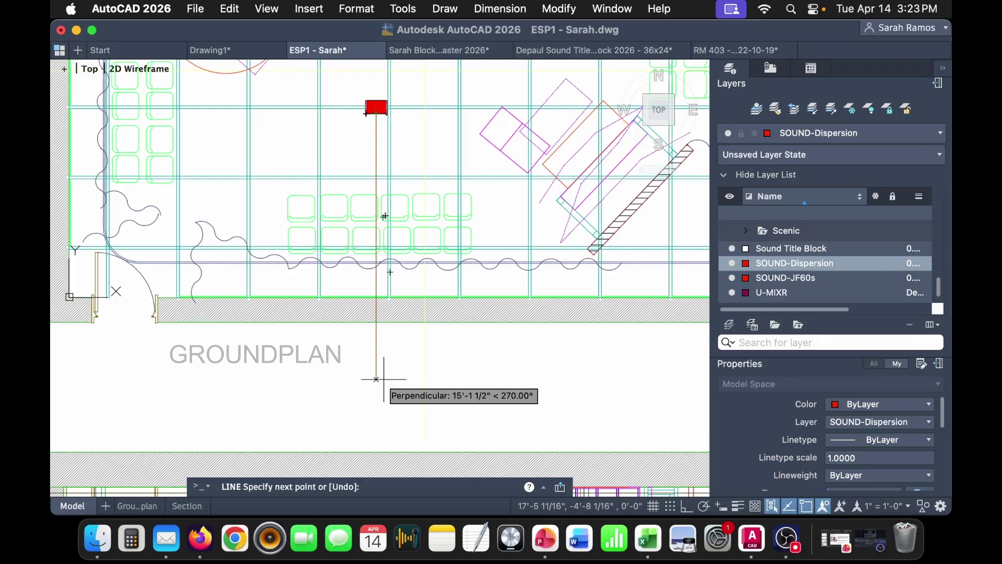
click(376, 381)
key(Return)
key(Return)
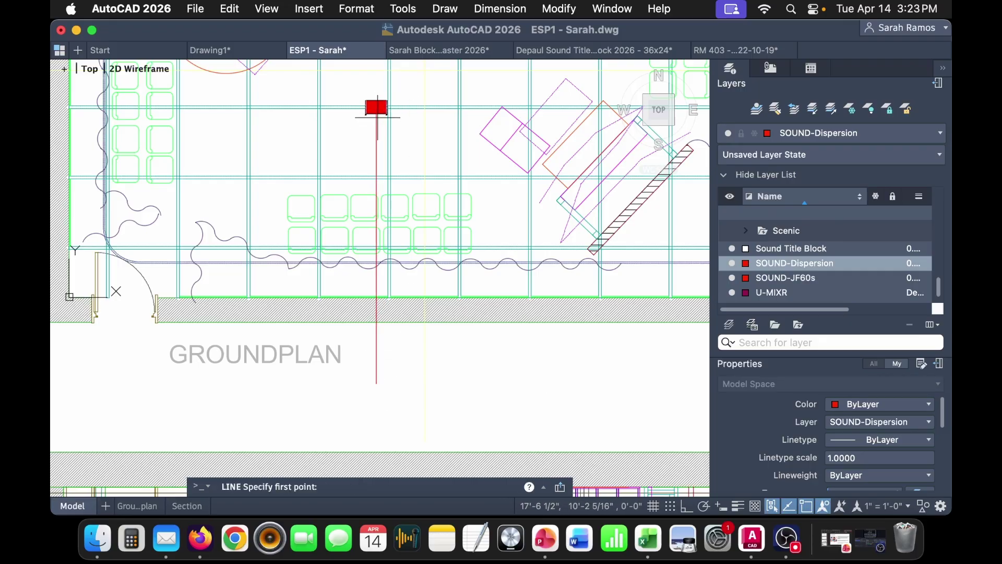
click(376, 111)
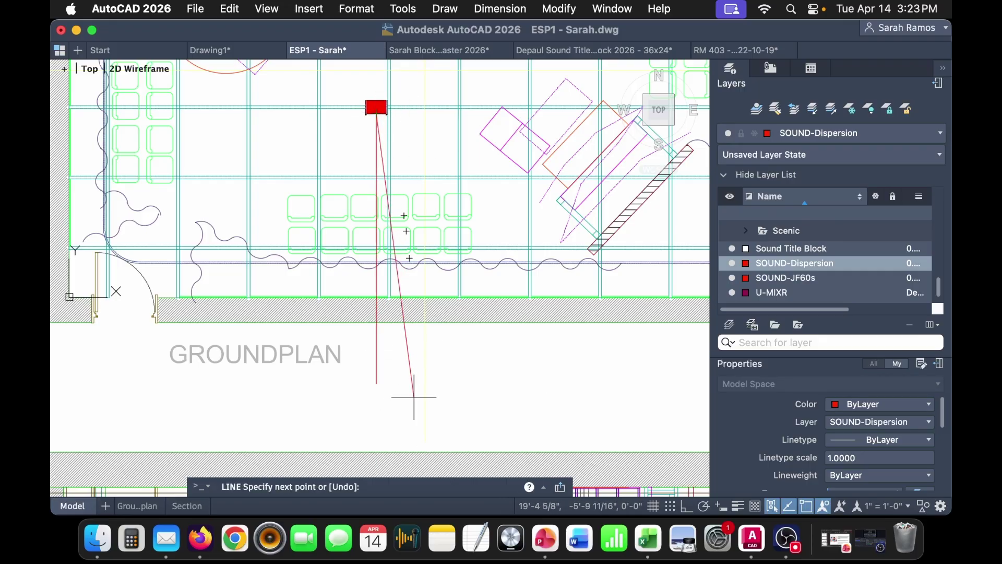
click(376, 377)
key(Return)
- Rotate one of the vertical lines 55° about its end at the speaker
click(376, 377)
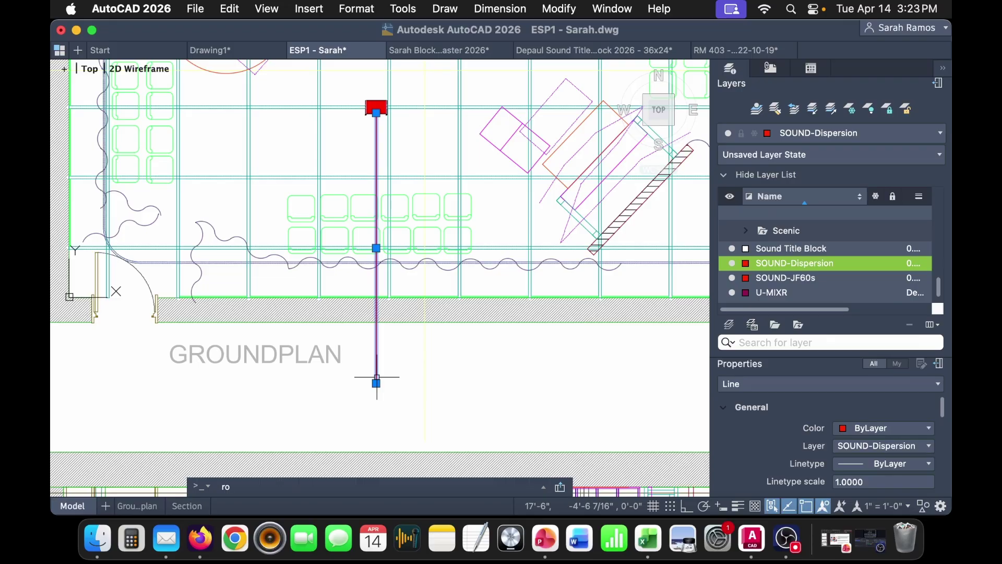
text(ro)
key(Return)
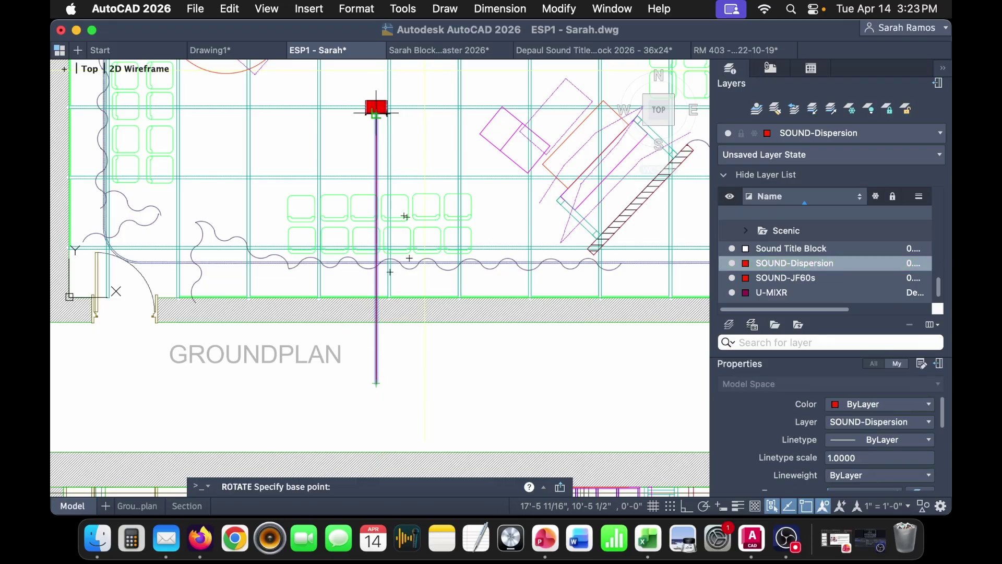
click(377, 112)
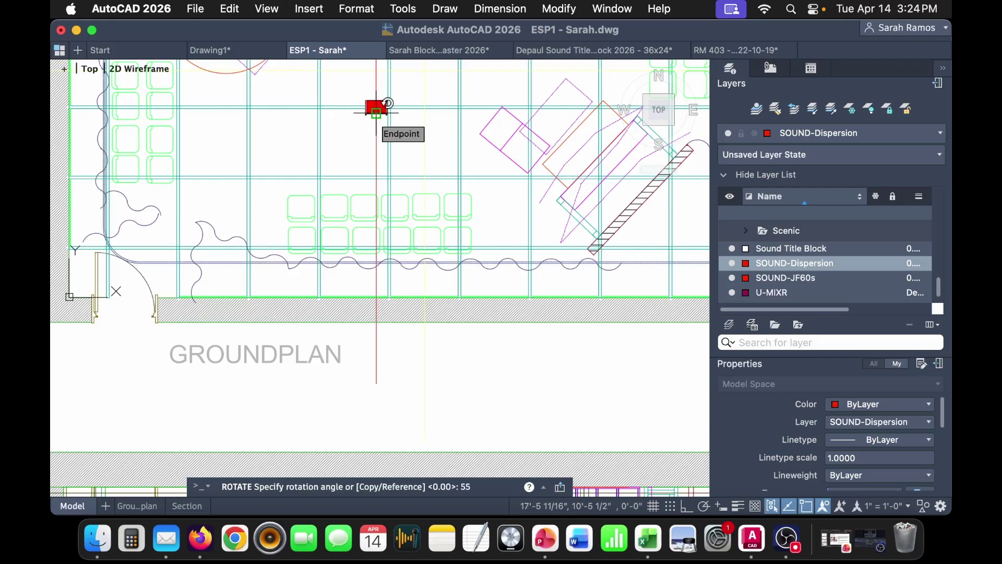
text(55)
key(Return)
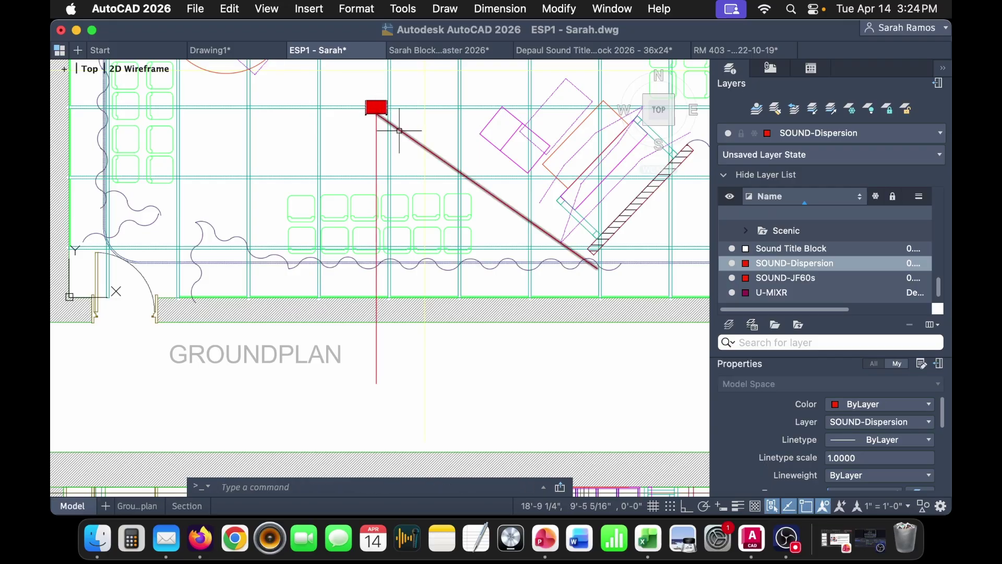
- Mirror the 55° line about the vertical centre line, keeping the original
click(399, 130)
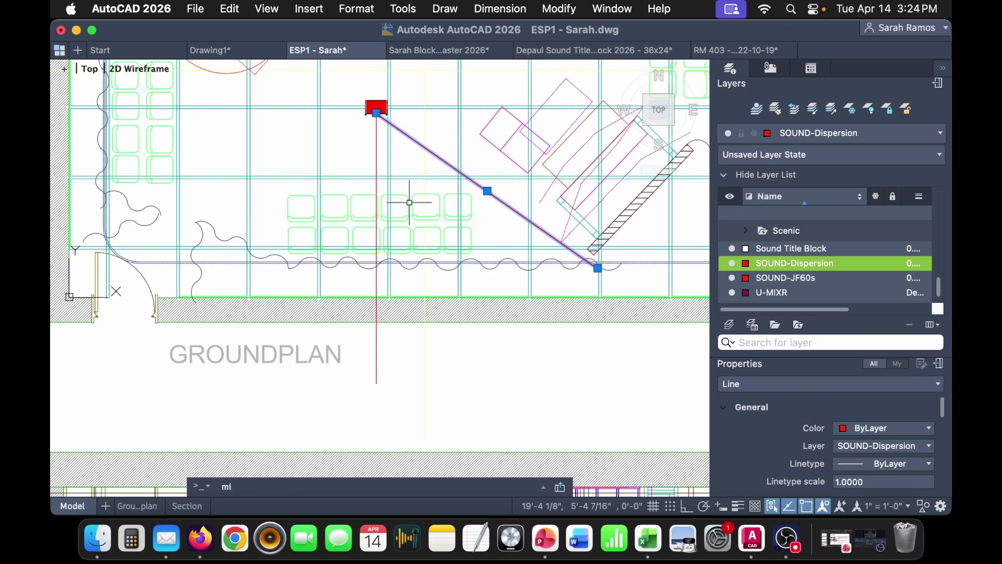
key(Escape)
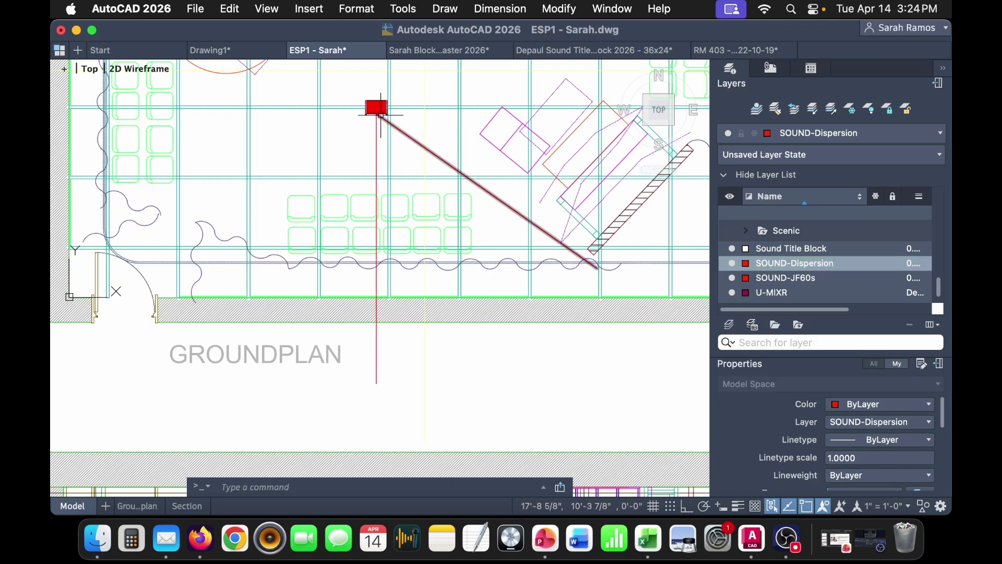
click(402, 132)
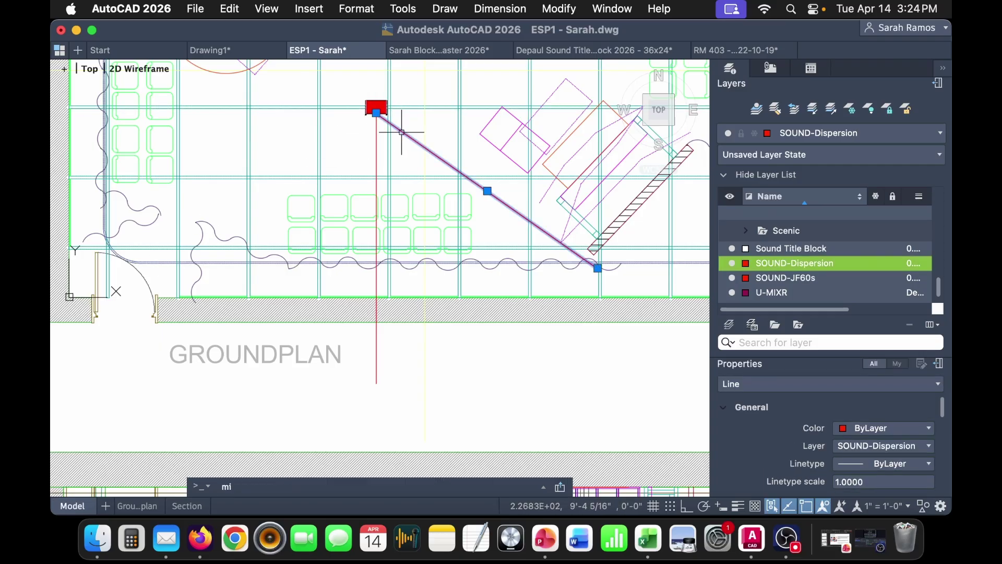
text(mi)
key(Return)
scroll(377, 112, up, 2)
scroll(377, 113, down, 2)
click(376, 112)
click(376, 404)
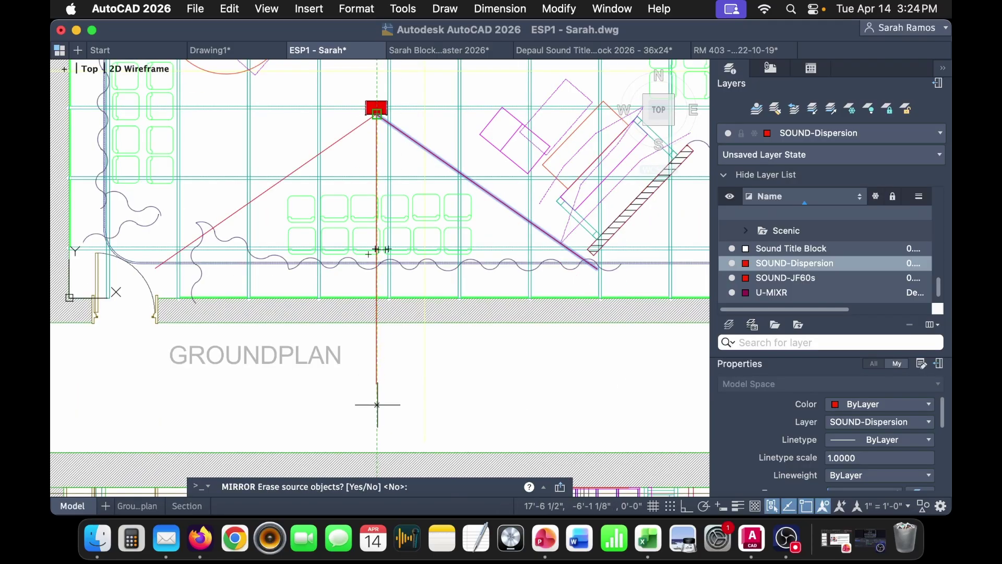
text(n)
key(Return)
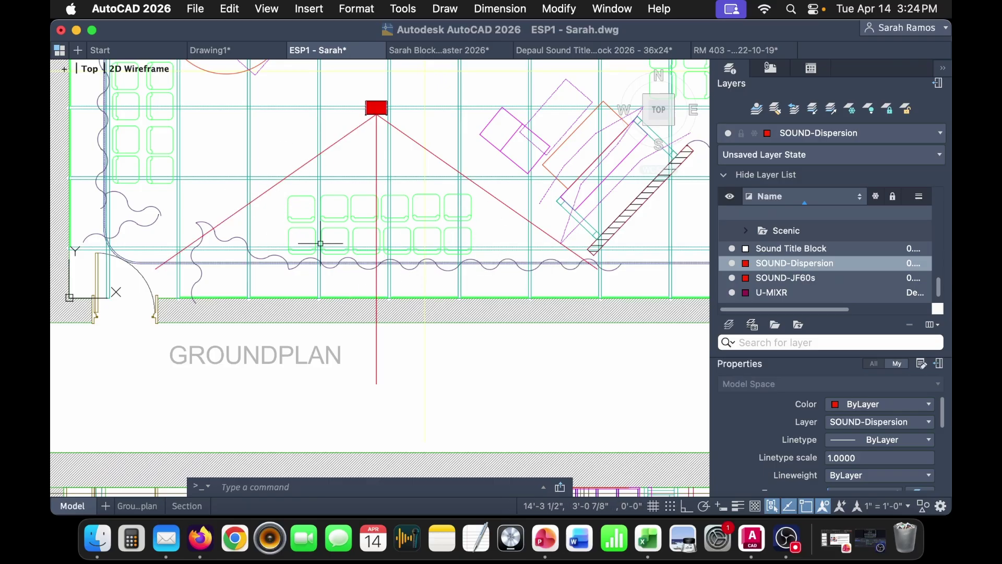
scroll(407, 242, up, 3)
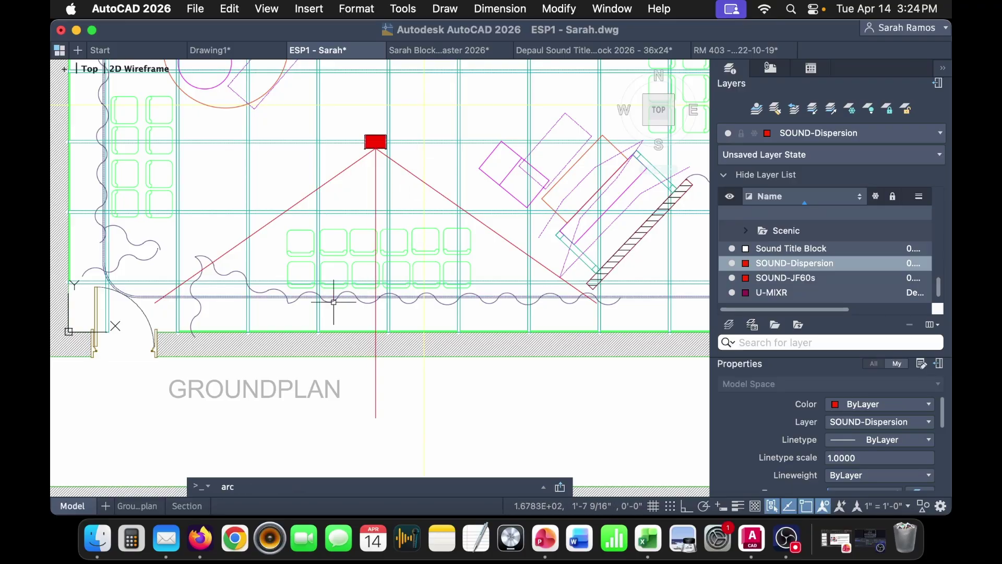
- Draw a 3-point arc through the ends of the left, centre and right lines
key(Return)
click(155, 302)
click(376, 417)
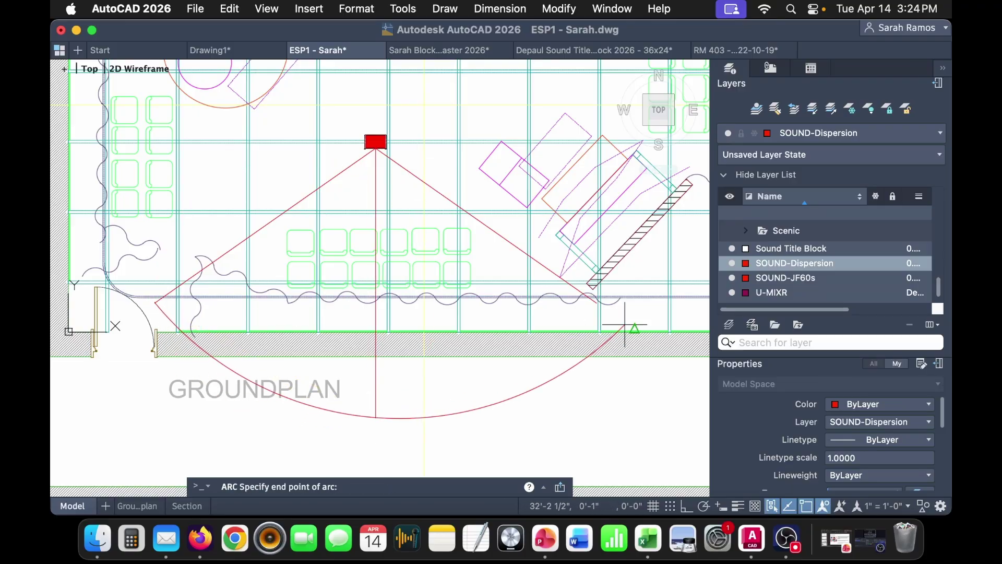
scroll(605, 299, up, 5)
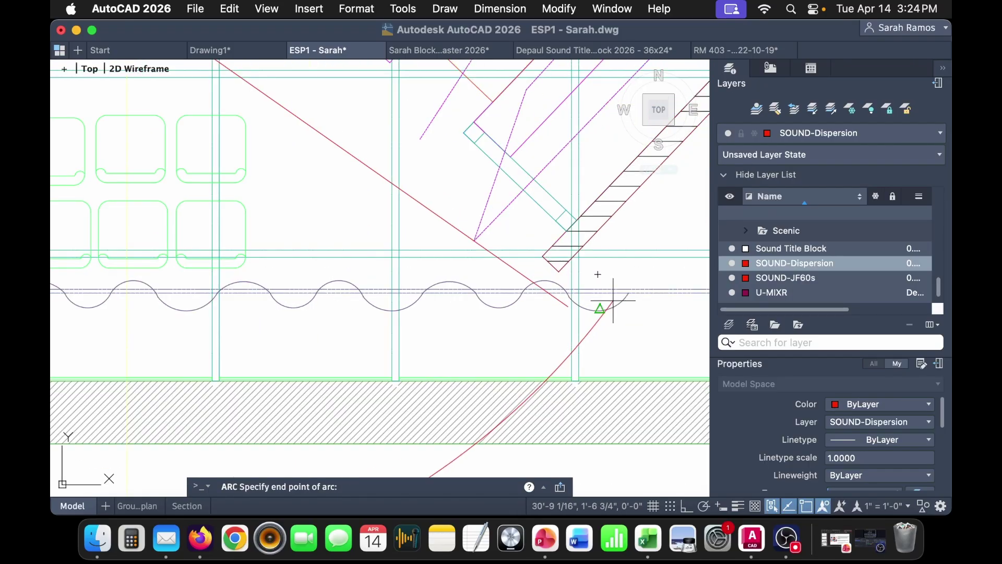
click(567, 306)
scroll(567, 306, down, 5)
- Turn the arc and three lines into a block named 110 Dispersion, based at the speaker
click(444, 394)
click(345, 387)
click(411, 196)
click(310, 176)
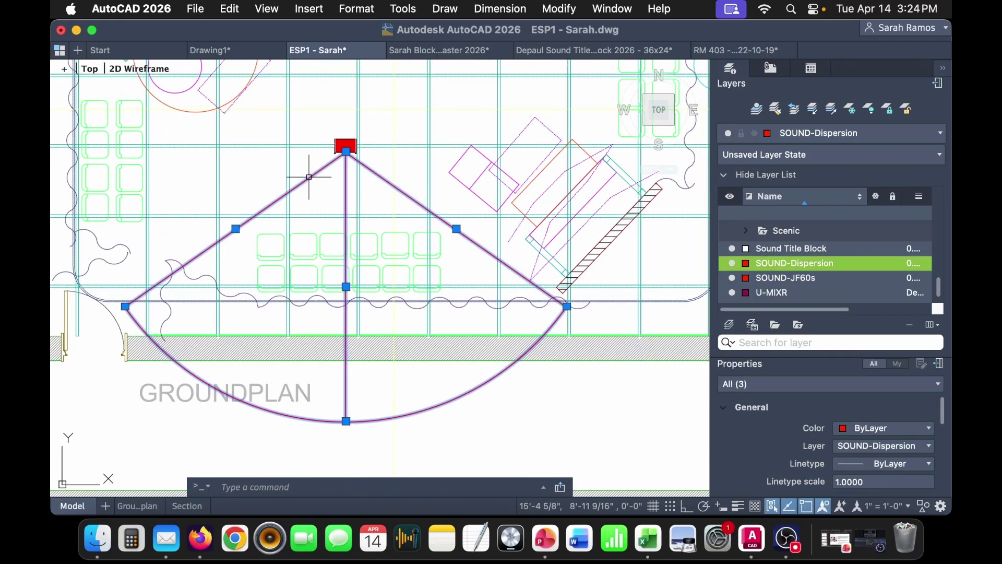
text(b)
key(Return)
text(110 Dispersion)
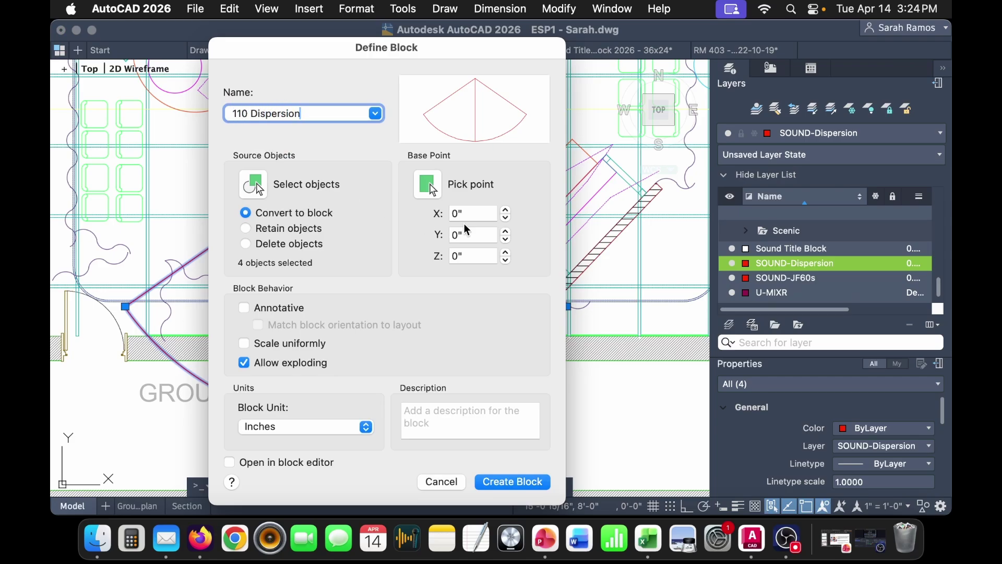
click(427, 185)
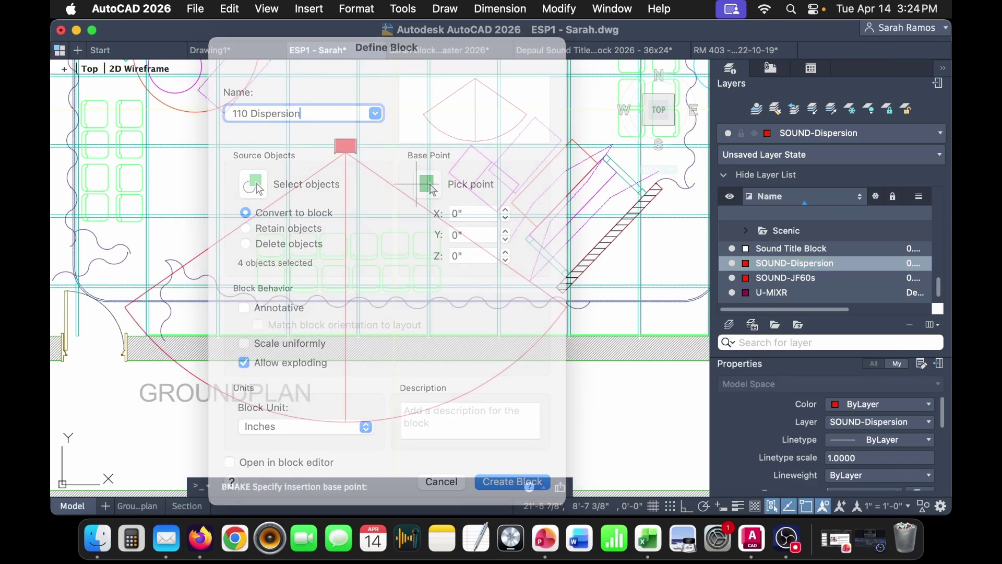
click(346, 151)
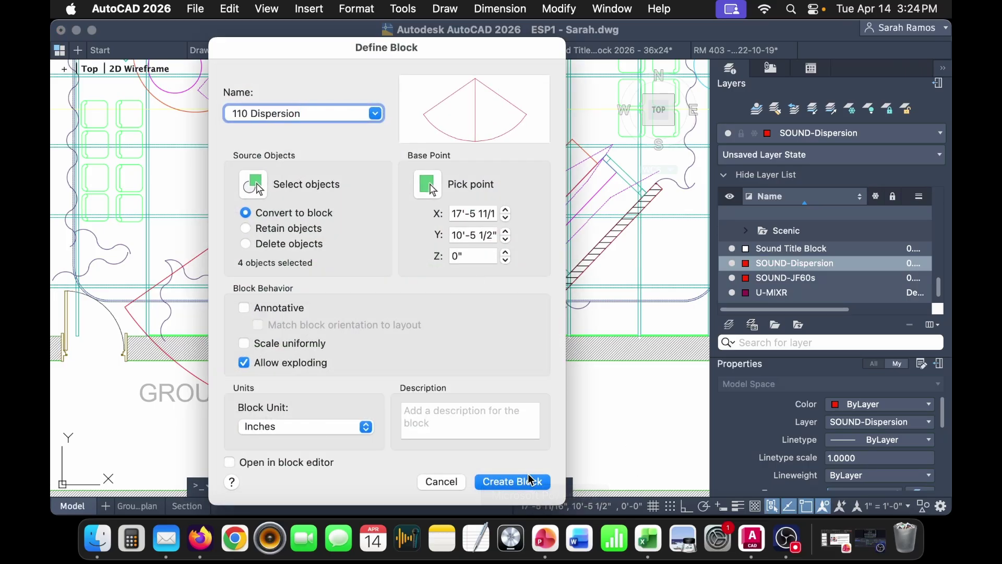
click(511, 481)
scroll(293, 235, up, 3)
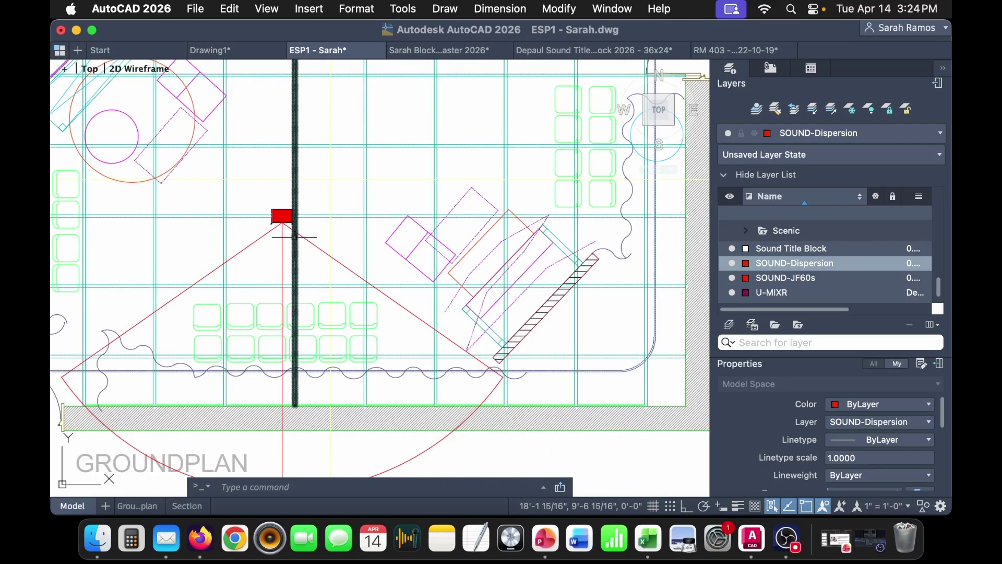
middle_drag(301, 268, 384, 245)
- Move the 110 Dispersion cone and JF60 speaker block pair to a new spot
click(361, 213)
click(364, 194)
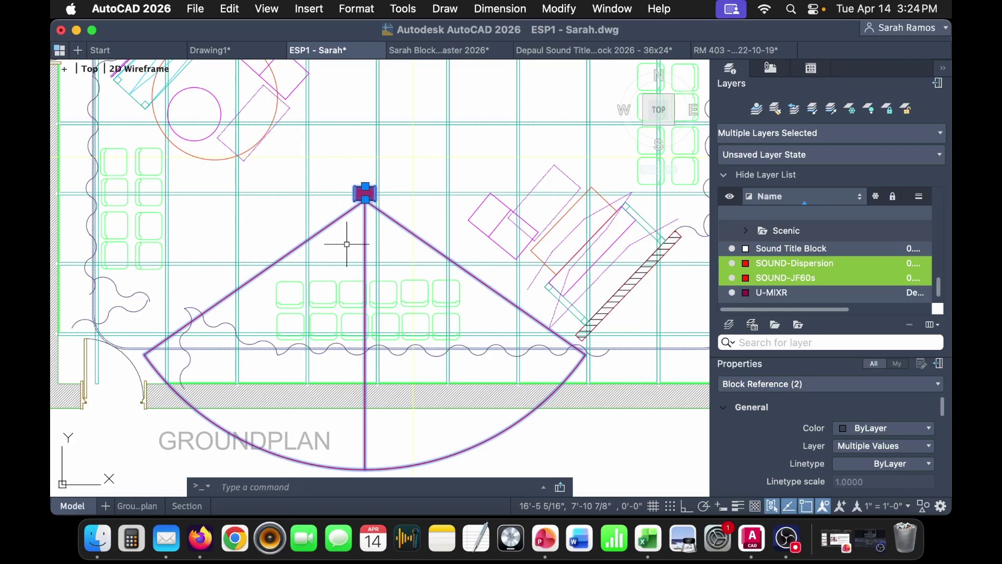
key(Return)
click(329, 247)
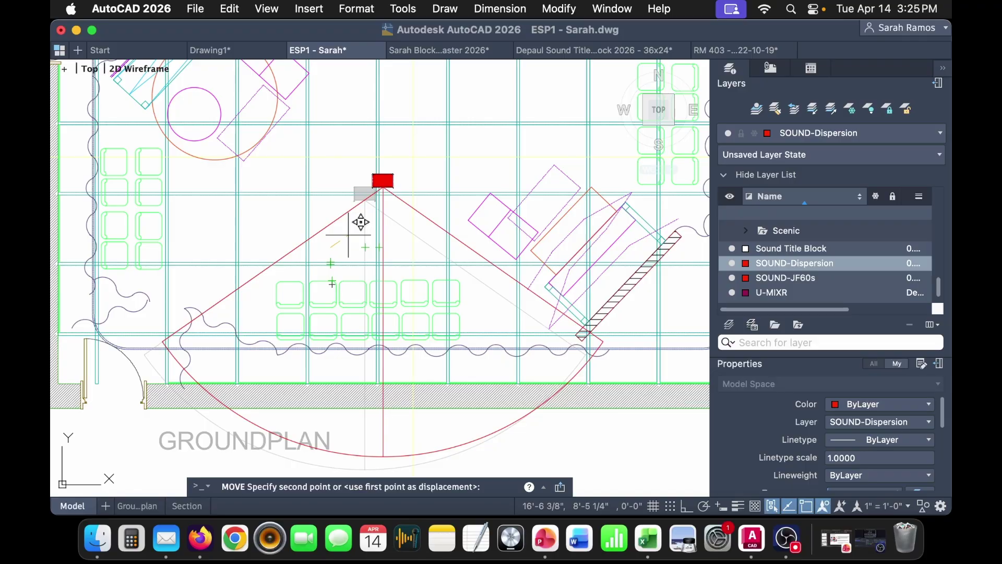
click(359, 224)
scroll(385, 235, down, 5)
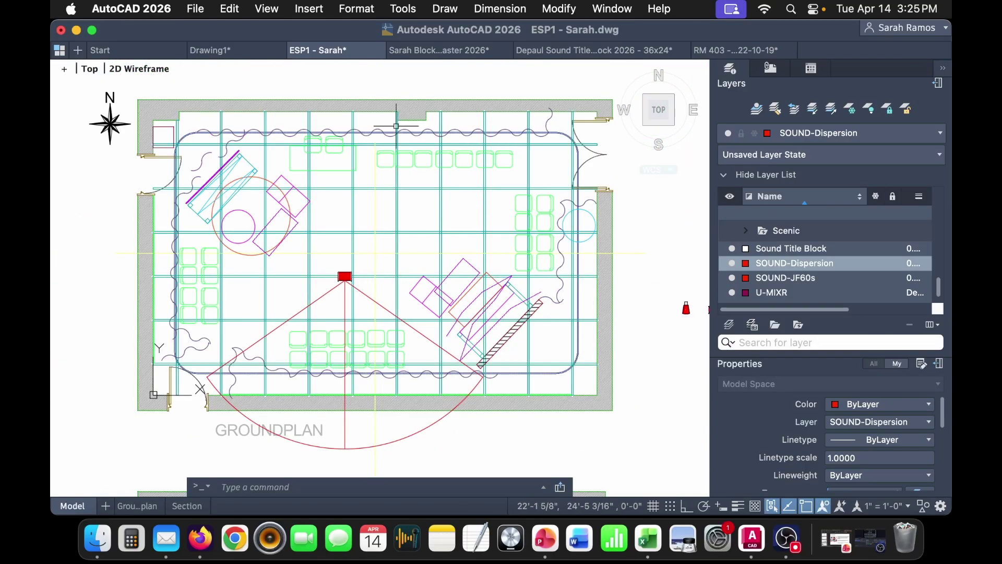
- Copy the cone and speaker pair and paste it into empty space beside the plan
click(349, 275)
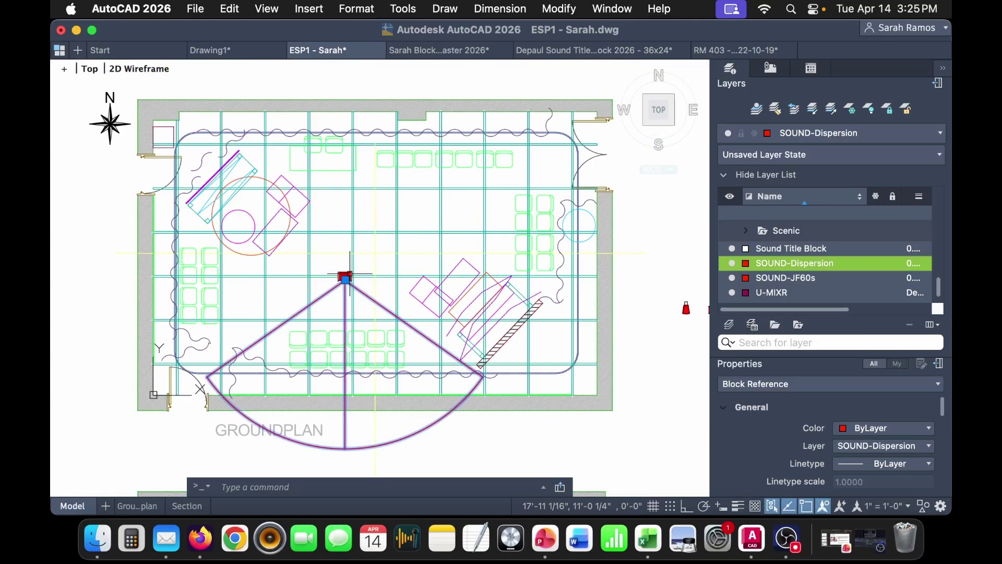
click(686, 308)
middle_drag(682, 272, 473, 278)
key(super+c)
key(super+v)
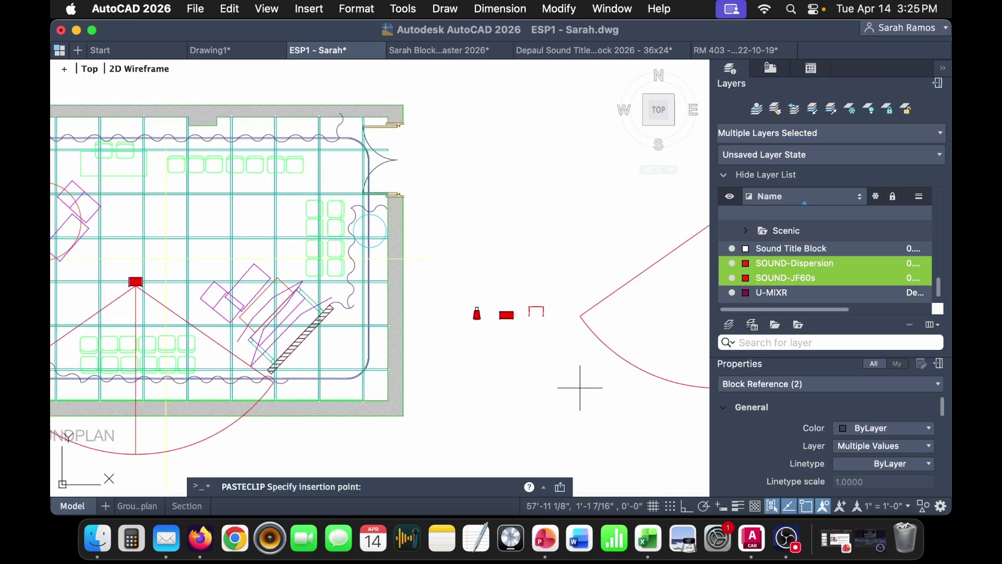
click(533, 411)
scroll(609, 385, right, 5)
- Rotate the pasted pair 180° about the speaker so the cone points north
drag(543, 209, 453, 303)
key(Return)
click(480, 253)
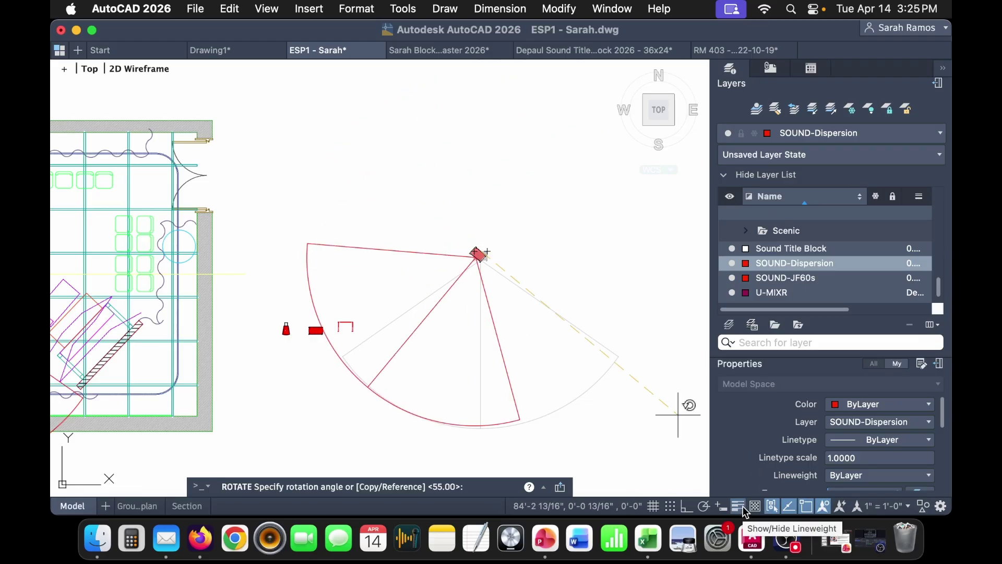
click(704, 506)
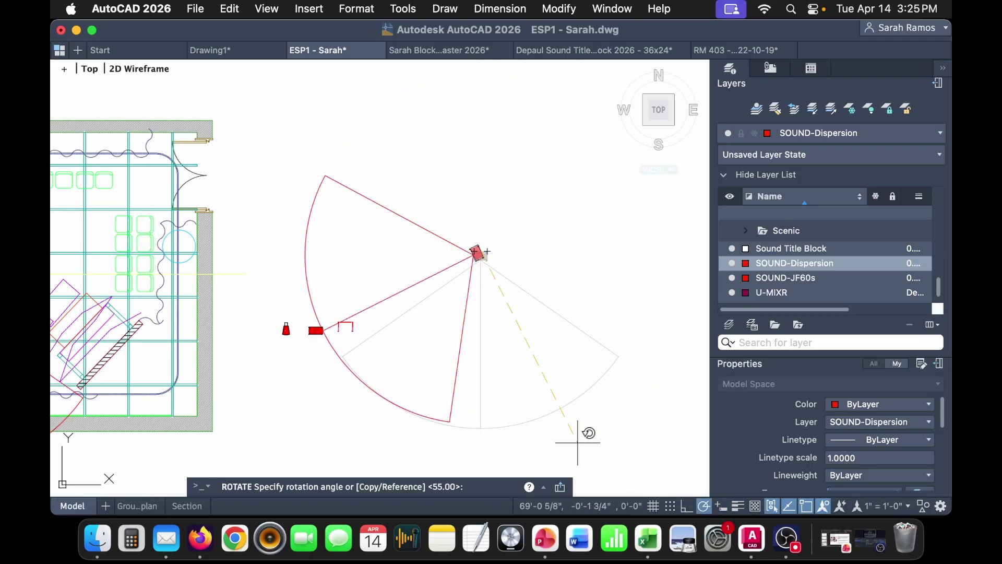
click(299, 253)
- Move the north-facing speaker and cone into the groundplan
click(642, 277)
click(431, 188)
text(m)
key(Return)
click(481, 244)
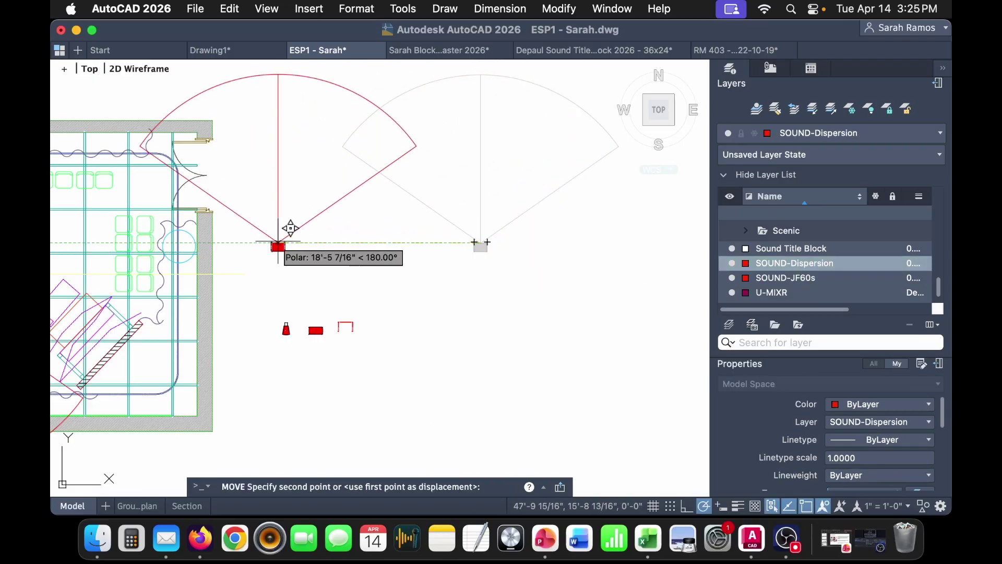
middle_drag(281, 238, 553, 251)
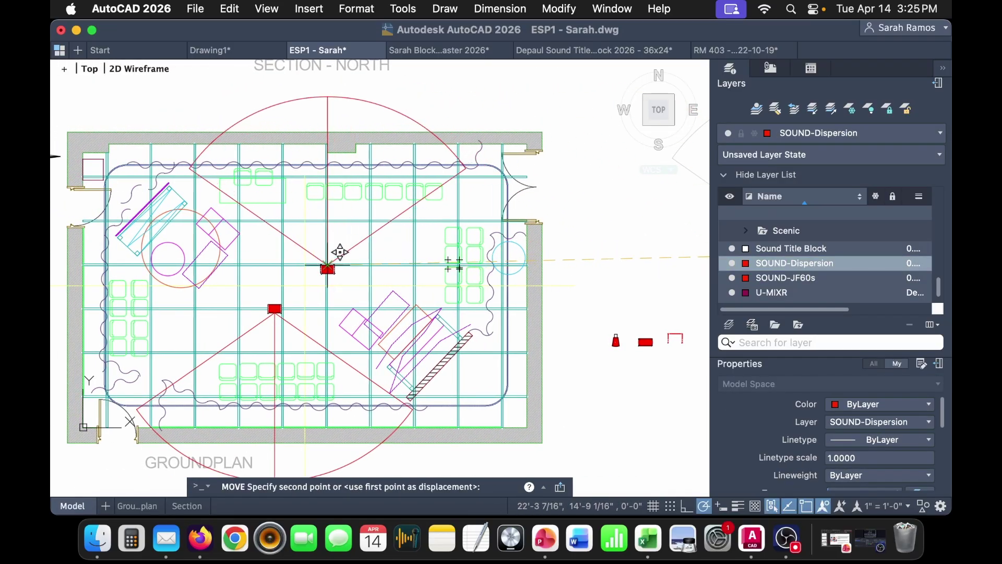
scroll(358, 256, up, 2)
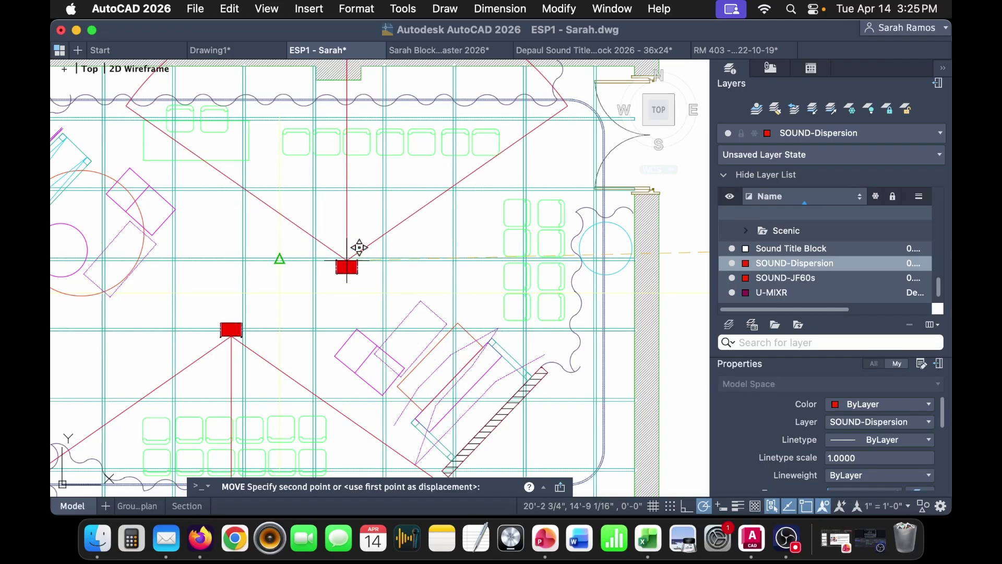
click(363, 265)
- Shift the speaker and fan higher up, near the centre of the groundplan
click(373, 275)
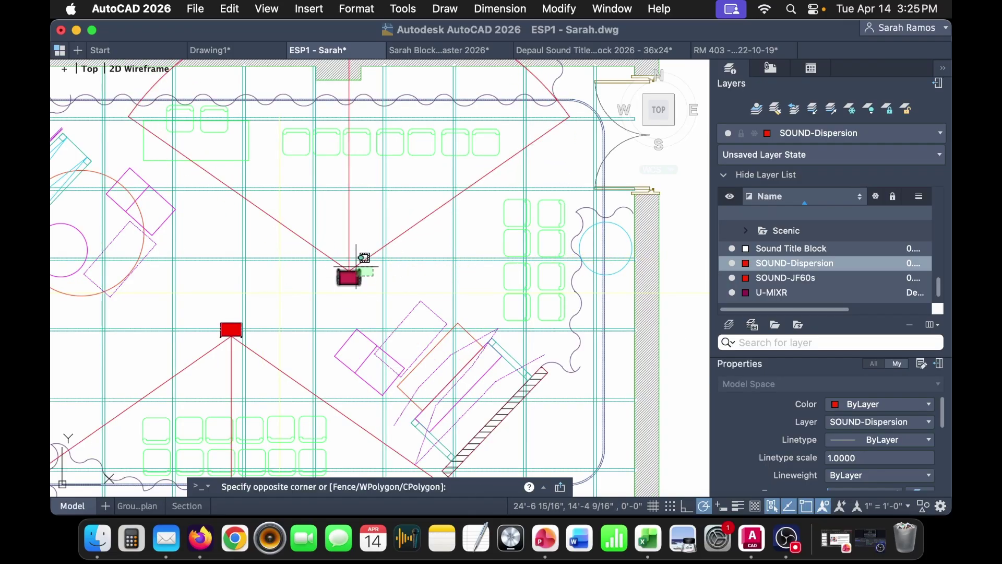
click(337, 246)
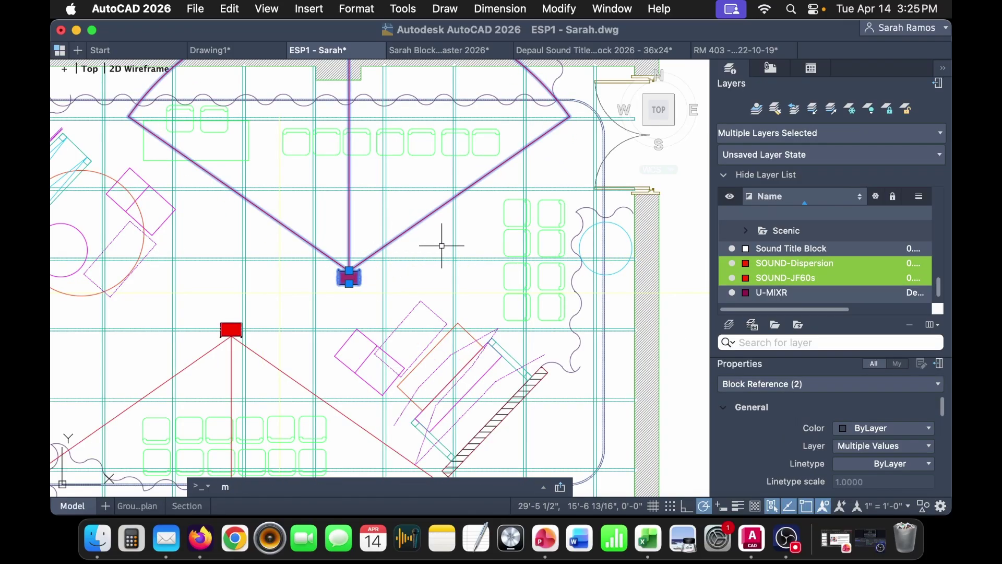
text(m)
key(Return)
click(384, 245)
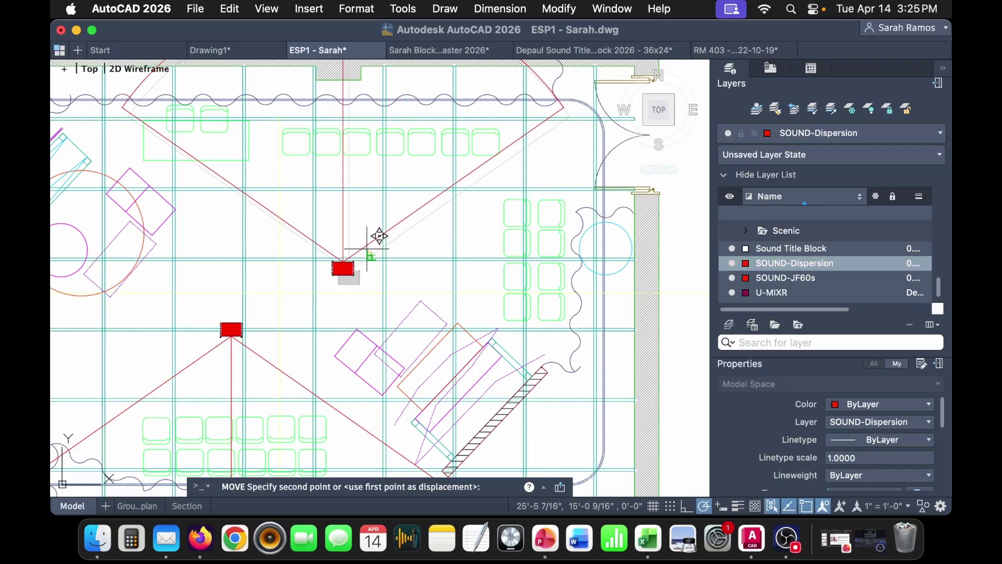
key(Escape)
scroll(364, 275, up, 5)
click(364, 276)
click(328, 257)
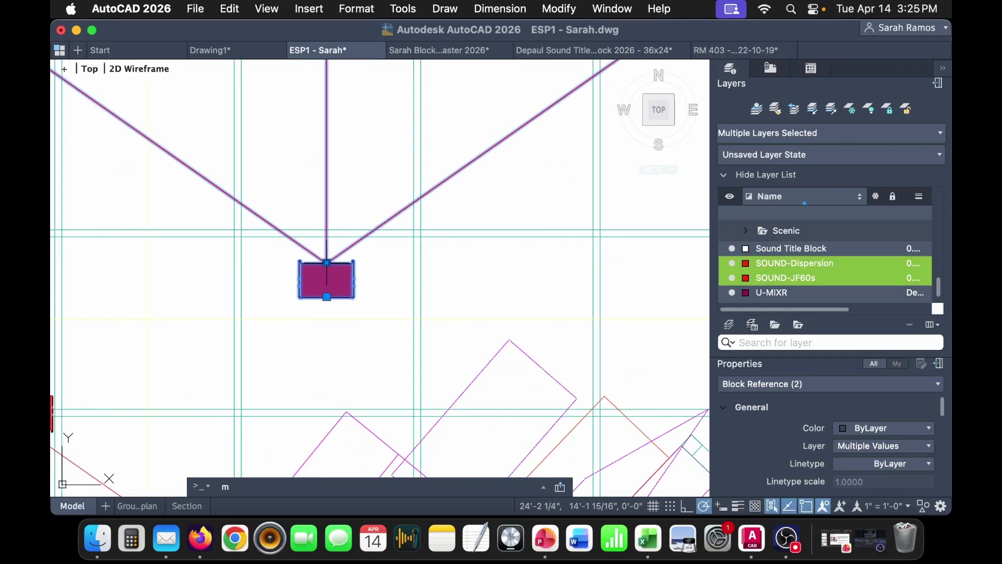
text(m)
key(Return)
click(353, 279)
click(362, 222)
- Review the placement across the groundplan and reselect the upper speaker and fan
scroll(367, 250, down, 5)
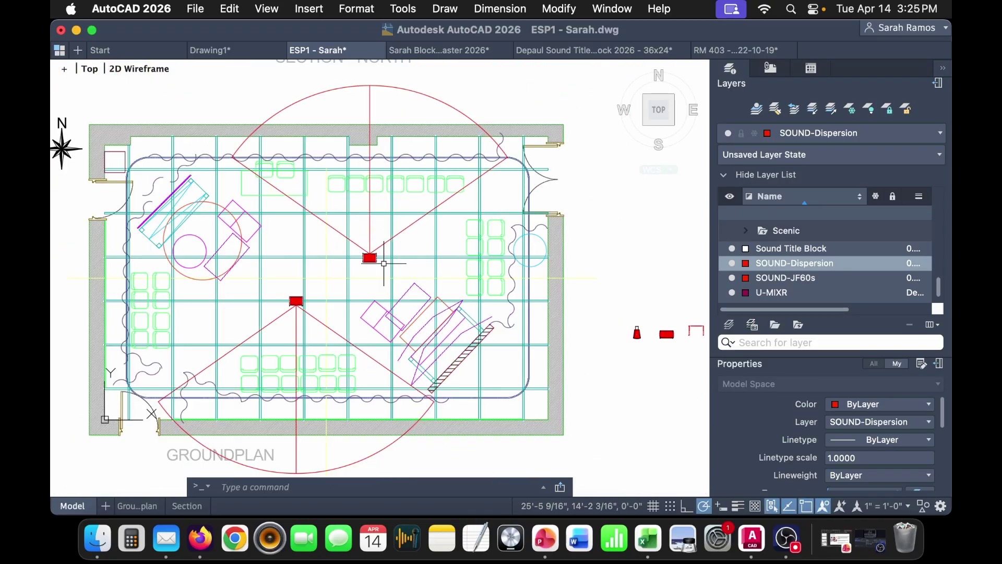
scroll(461, 184, up, 5)
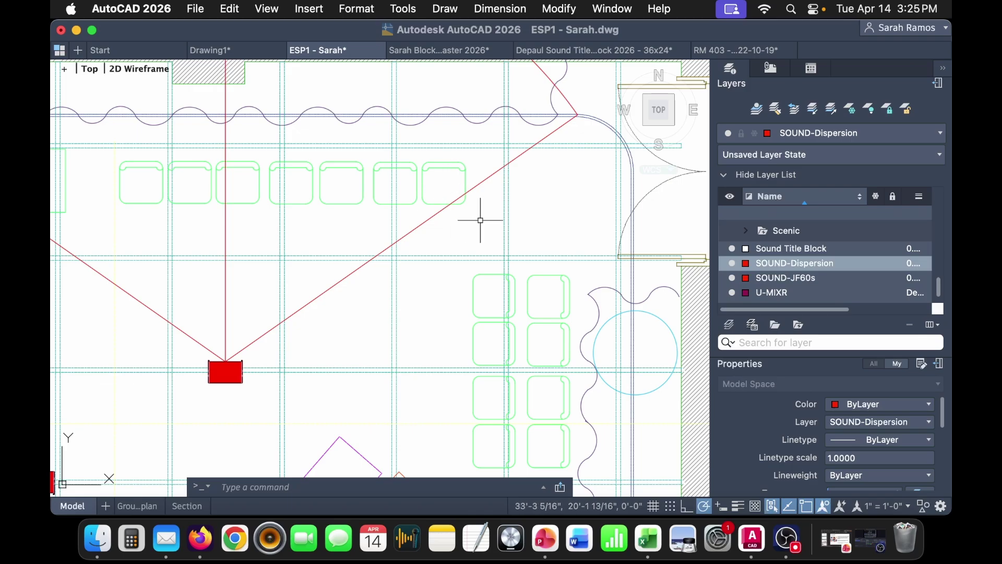
scroll(480, 220, down, 2)
middle_drag(404, 312, 459, 207)
scroll(457, 209, down, 2)
mouse_move(435, 253)
middle_down()
mouse_move(409, 217)
mouse_move(377, 264)
middle_up()
scroll(361, 214, up, 3)
scroll(362, 211, up, 5)
click(362, 219)
click(319, 195)
scroll(408, 276, down, 7)
middle_drag(594, 309, 256, 264)
- Paste another speaker and fan copy beside the plan and rotate it to aim east
key(super+v)
click(429, 351)
click(599, 387)
click(521, 305)
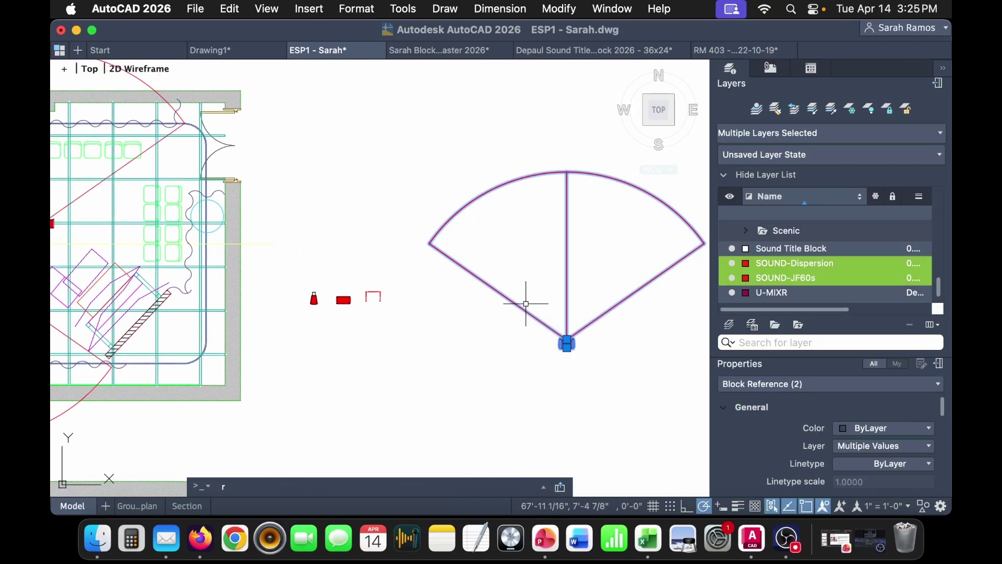
text(r)
key(Return)
click(565, 350)
click(569, 366)
- Start moving the east-facing copy, then cancel the unfinished move
click(635, 379)
click(570, 355)
text(m)
key(Return)
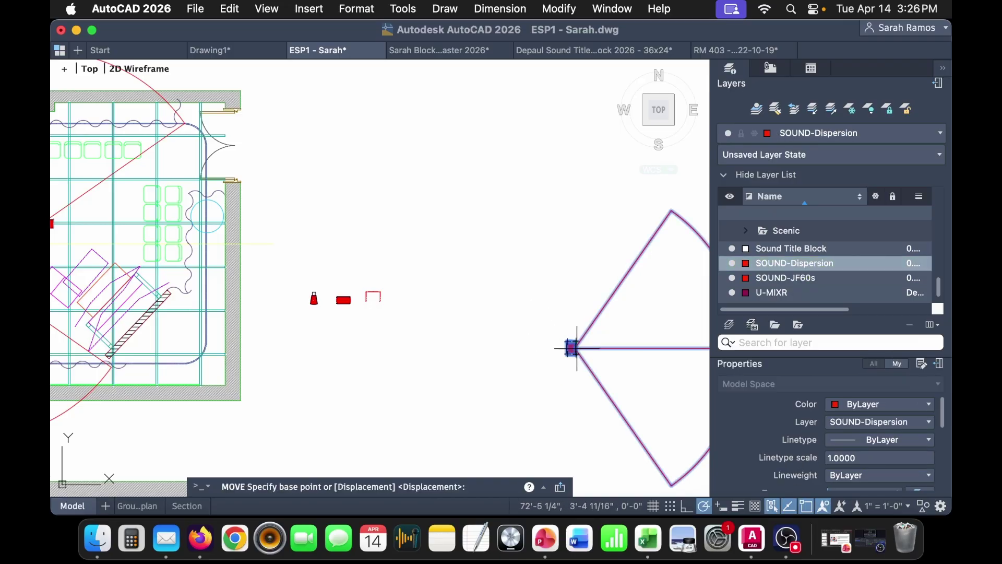
click(568, 348)
scroll(313, 251, up, 10)
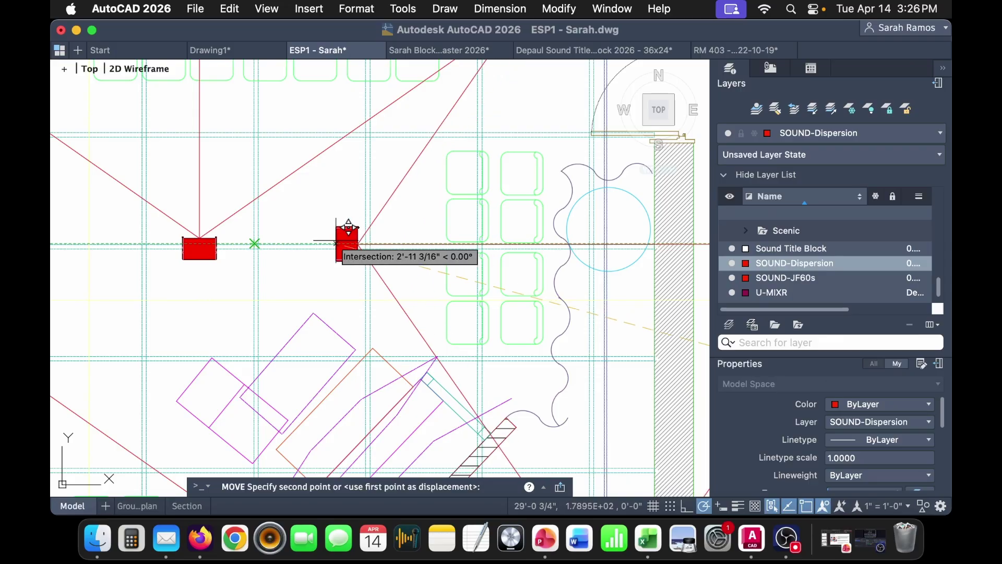
scroll(301, 242, up, 2)
key(Escape)
scroll(300, 240, down, 5)
scroll(252, 266, up, 5)
- Move the east-facing speaker and fan just right of the central speaker
click(229, 242)
click(228, 243)
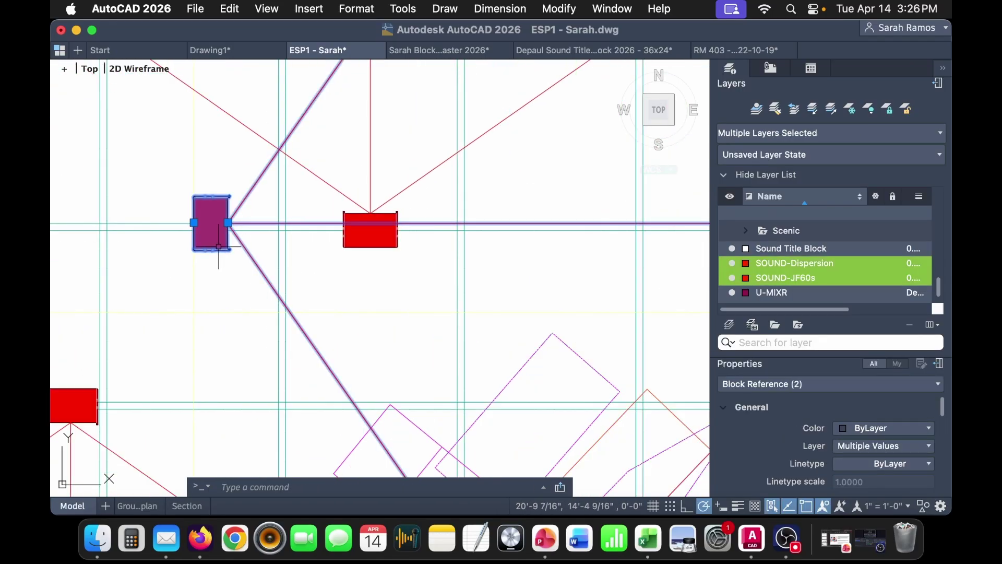
scroll(230, 245, down, 3)
text(m)
key(Return)
click(494, 184)
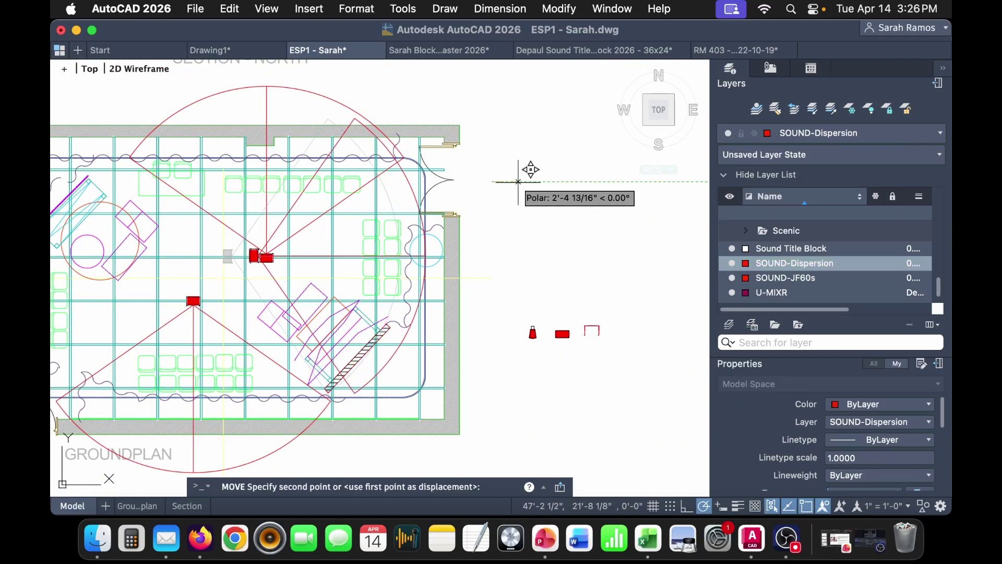
click(591, 182)
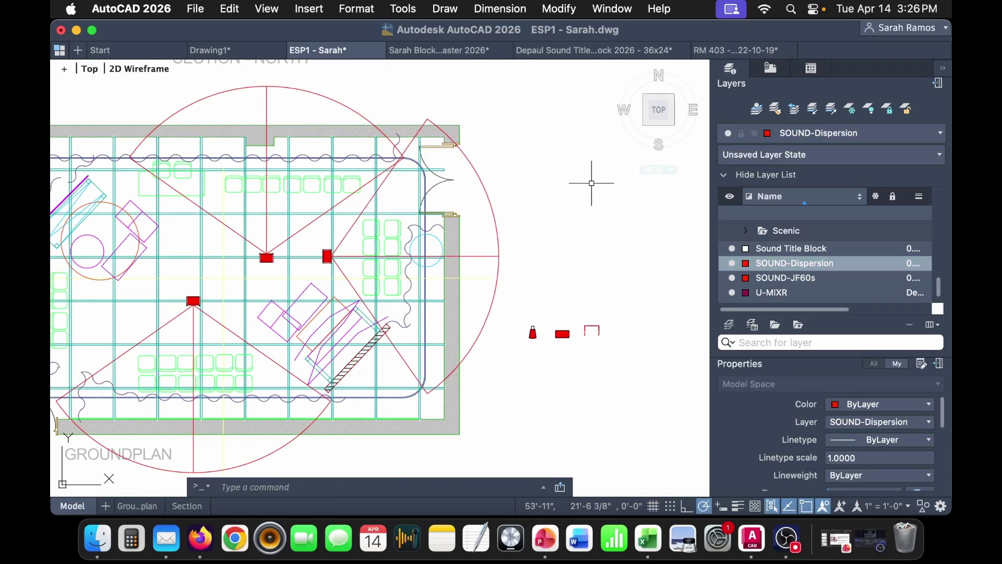
scroll(249, 255, up, 4)
- Select the new east-facing speaker and its dispersion fan and copy them
click(504, 287)
click(489, 301)
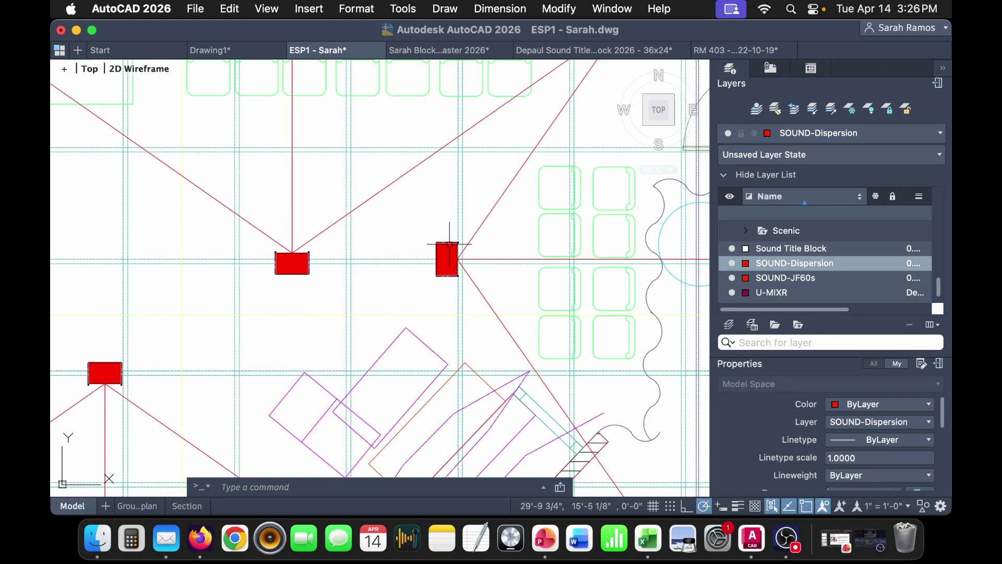
click(448, 259)
click(485, 284)
click(486, 301)
key(super+c)
scroll(486, 302, down, 5)
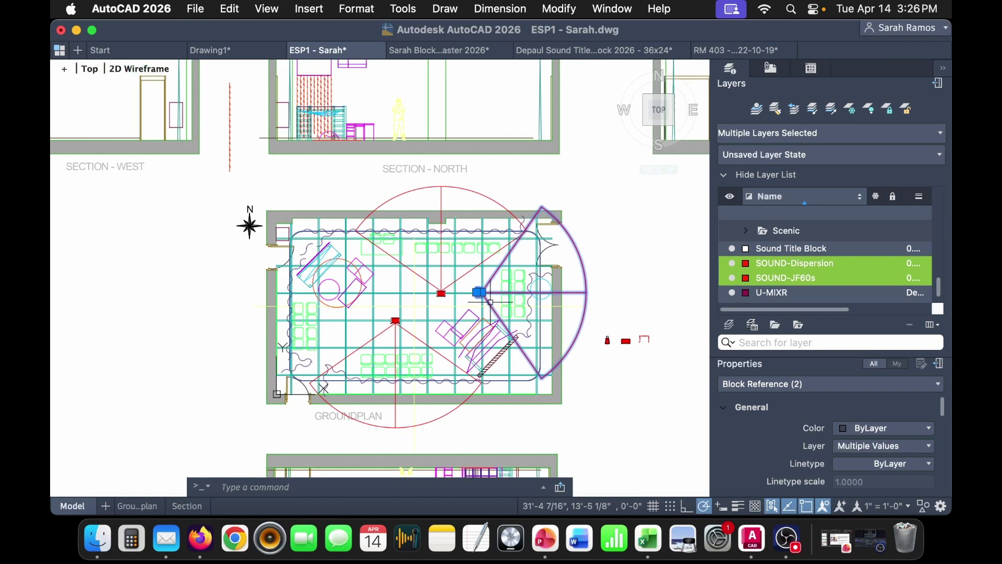
- Paste a further speaker and fan copy beside the plan and rotate it 180° to aim west
middle_drag(602, 317, 354, 275)
key(super+v)
click(453, 377)
click(580, 417)
click(447, 250)
text(r)
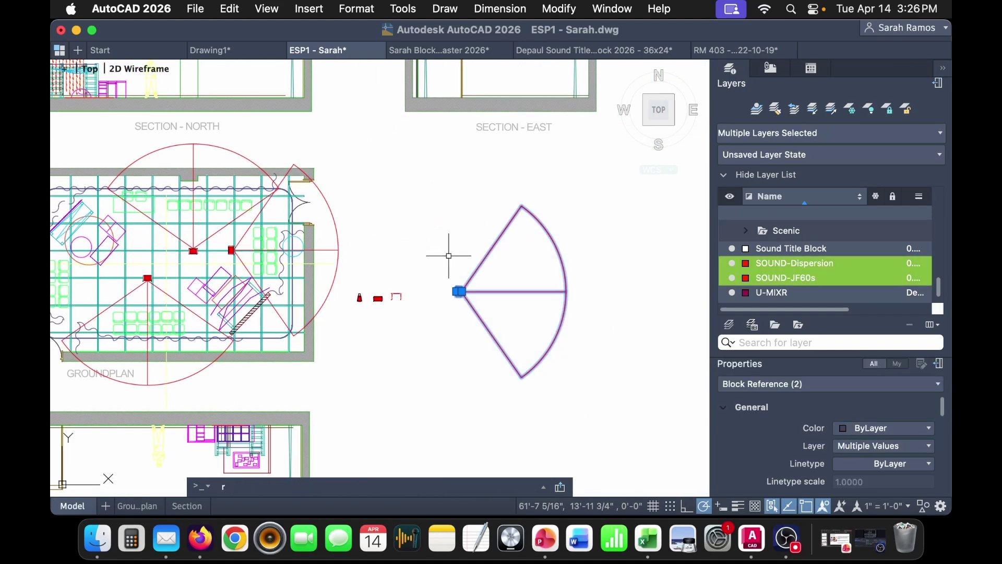
click(462, 292)
click(439, 290)
- Move the west-facing speaker and fan to the plan's west seating area
click(512, 346)
click(450, 277)
scroll(469, 294, up, 5)
text(m)
key(Return)
click(461, 282)
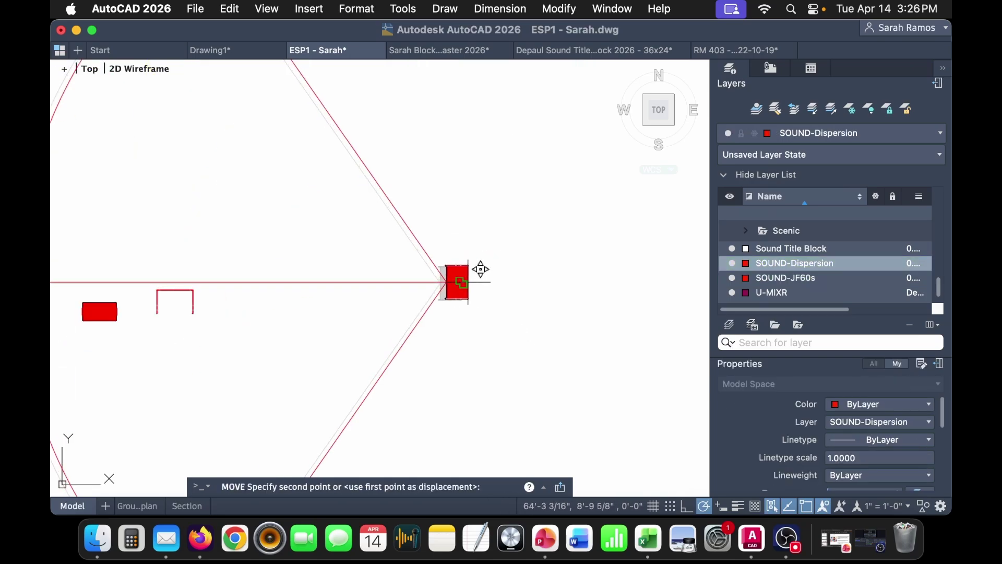
scroll(473, 283, down, 5)
middle_drag(250, 247, 492, 263)
scroll(314, 291, up, 6)
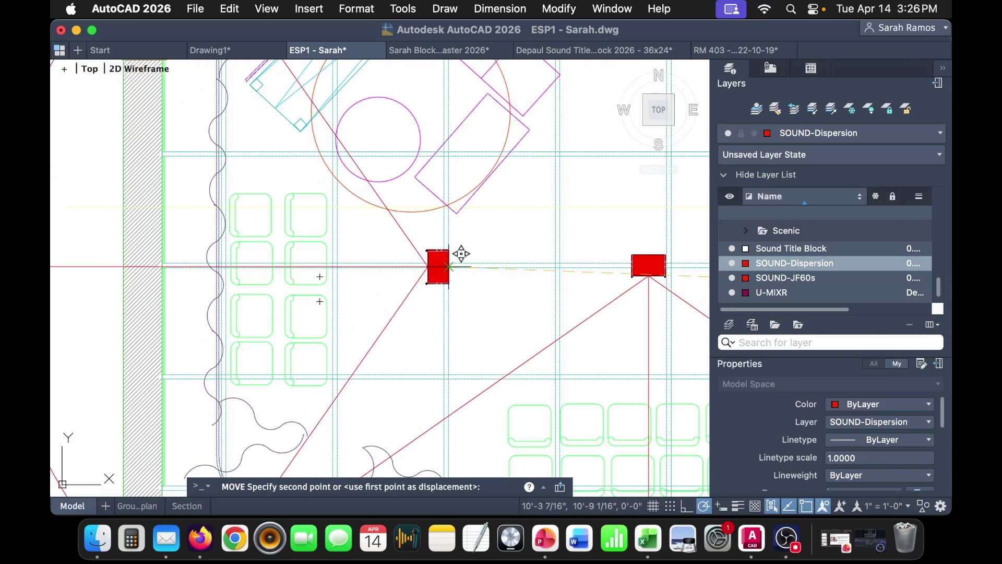
click(462, 255)
scroll(443, 268, down, 5)
- Pan to show the whole groundplan and the section views above it
middle_drag(565, 377, 362, 331)
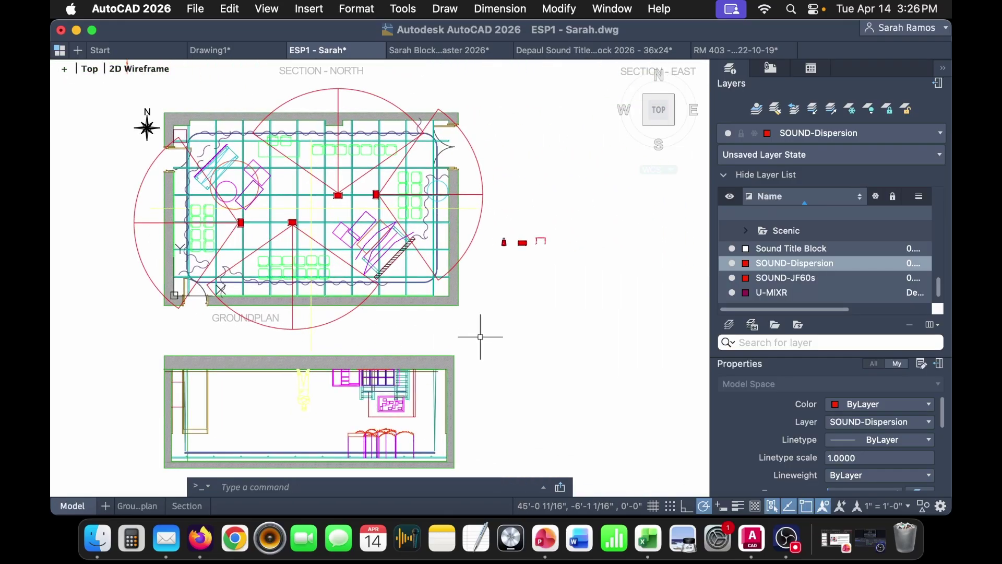
middle_drag(384, 202, 434, 317)
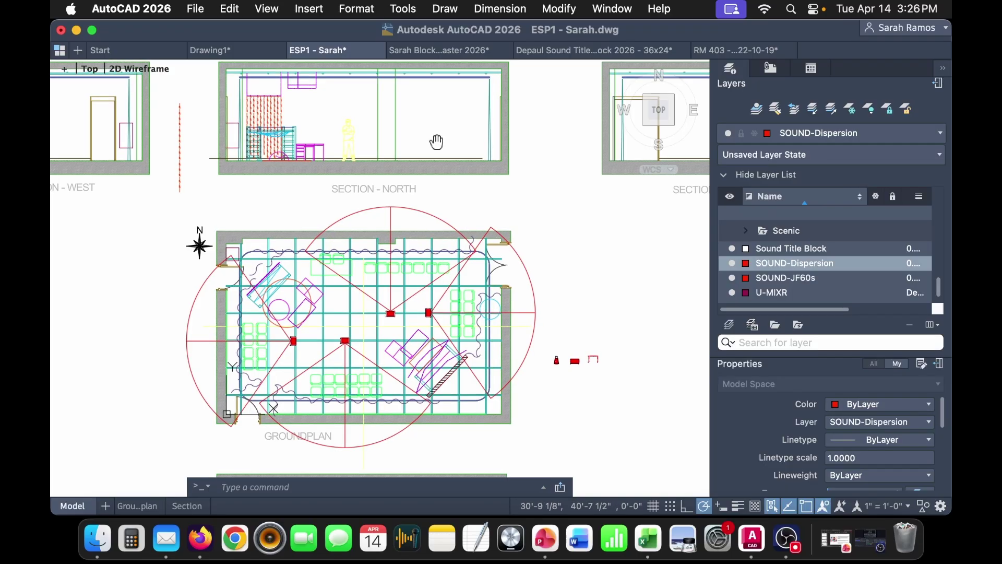
scroll(439, 133, up, 3)
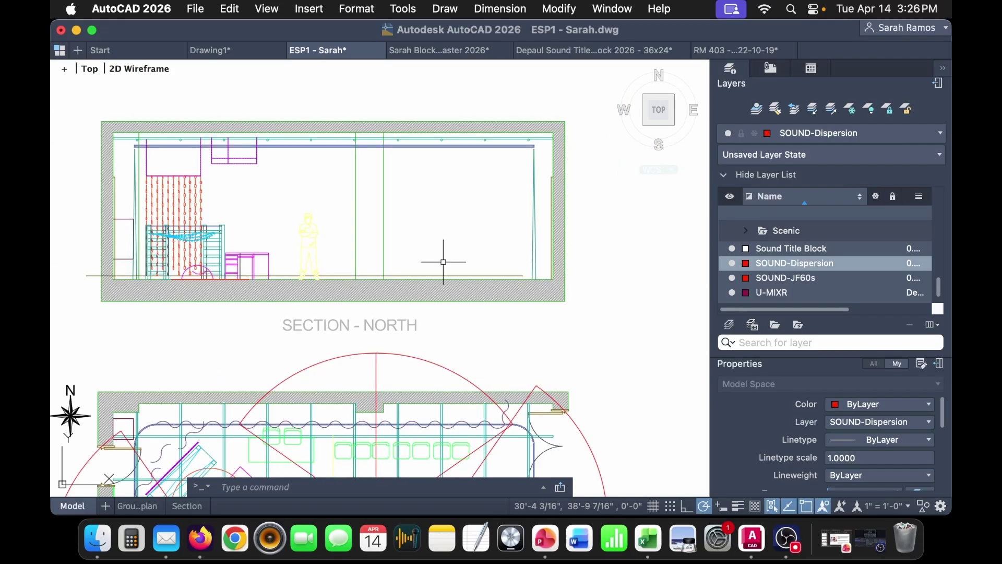
- Open HEALY THEATRE 2022-10-14.dwg from Class 5 > ESP Paperwork > Feminine Octagon in Finder
click(104, 555)
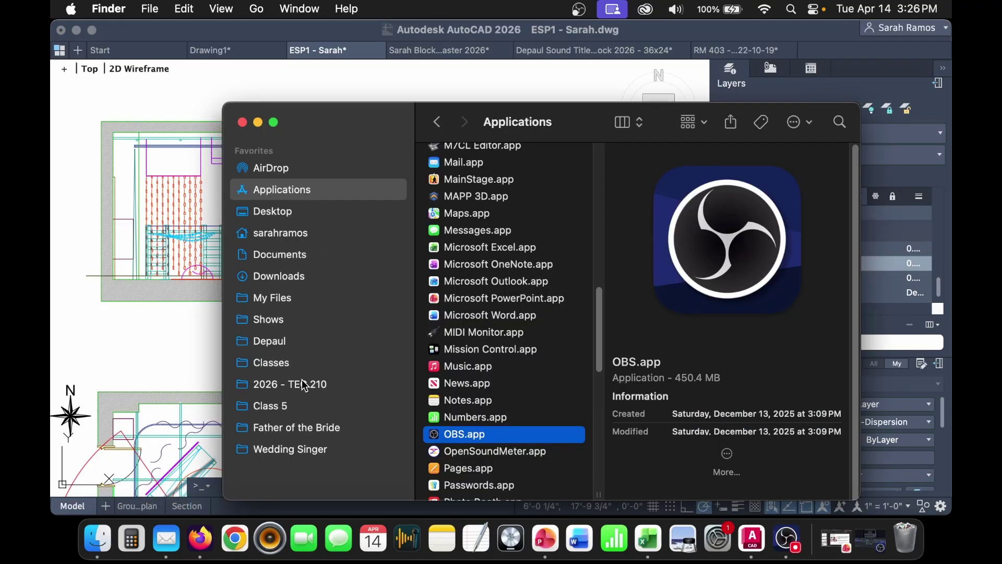
click(280, 407)
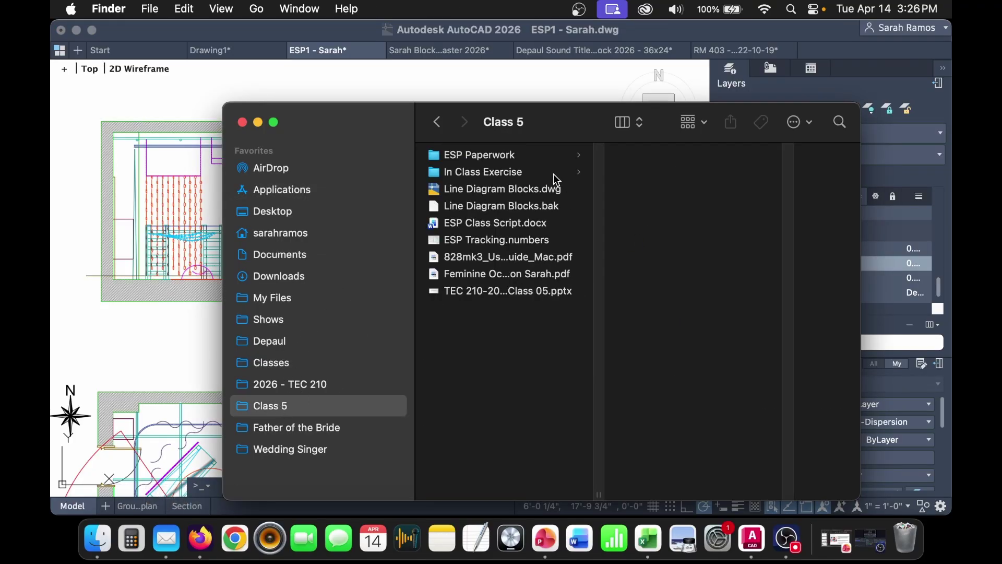
click(553, 173)
click(541, 156)
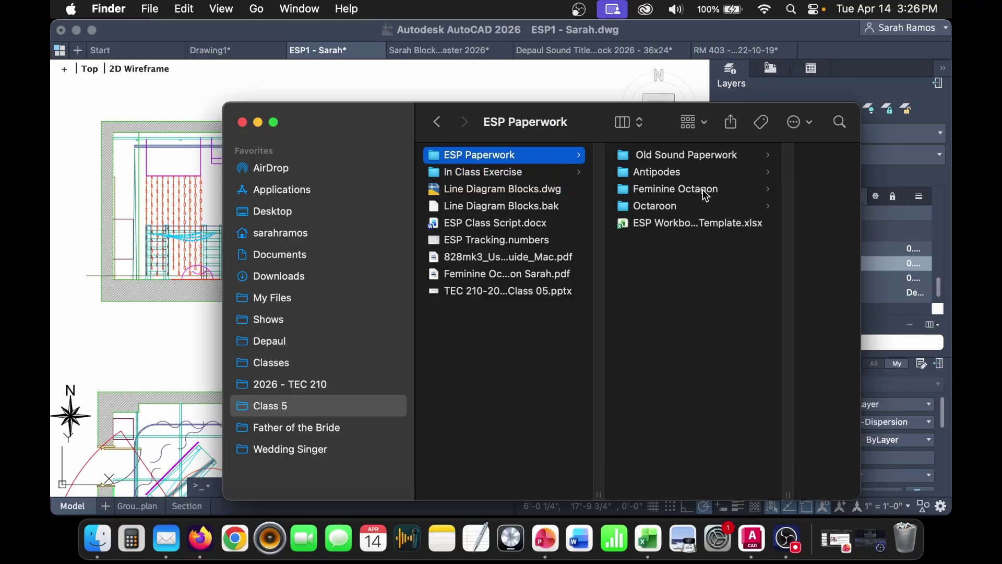
click(702, 190)
click(753, 172)
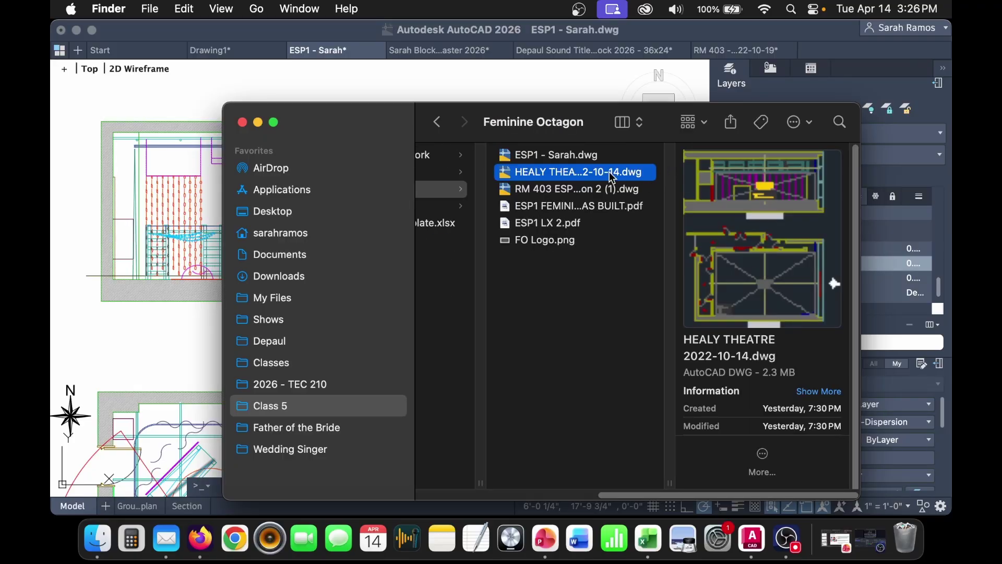
double_click(613, 178)
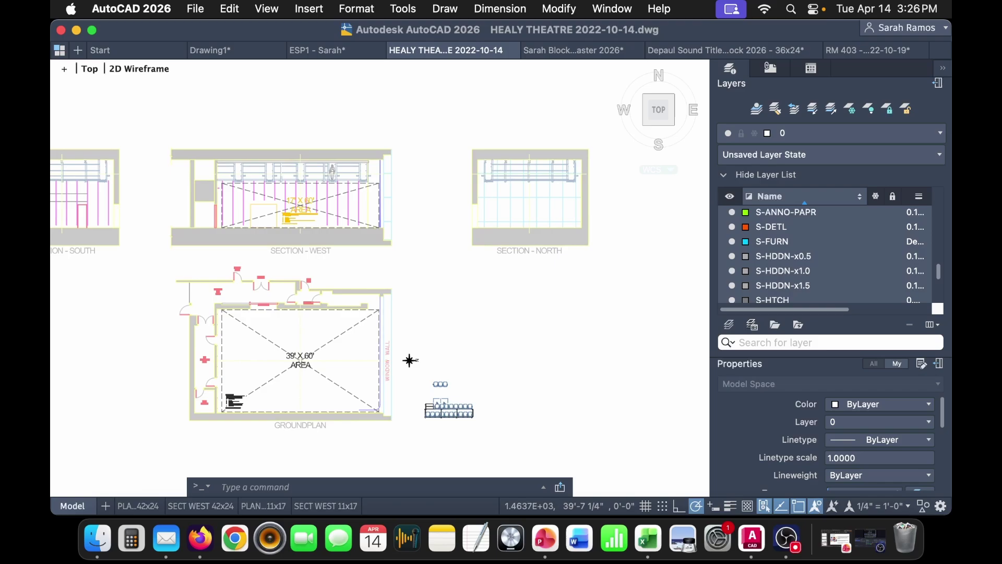
- Insert the Healy Chair - PROF block from the drawing's Blocks library
scroll(477, 427, up, 3)
middle_drag(448, 402, 331, 403)
scroll(454, 381, down, 5)
middle_drag(454, 380, 629, 324)
click(770, 68)
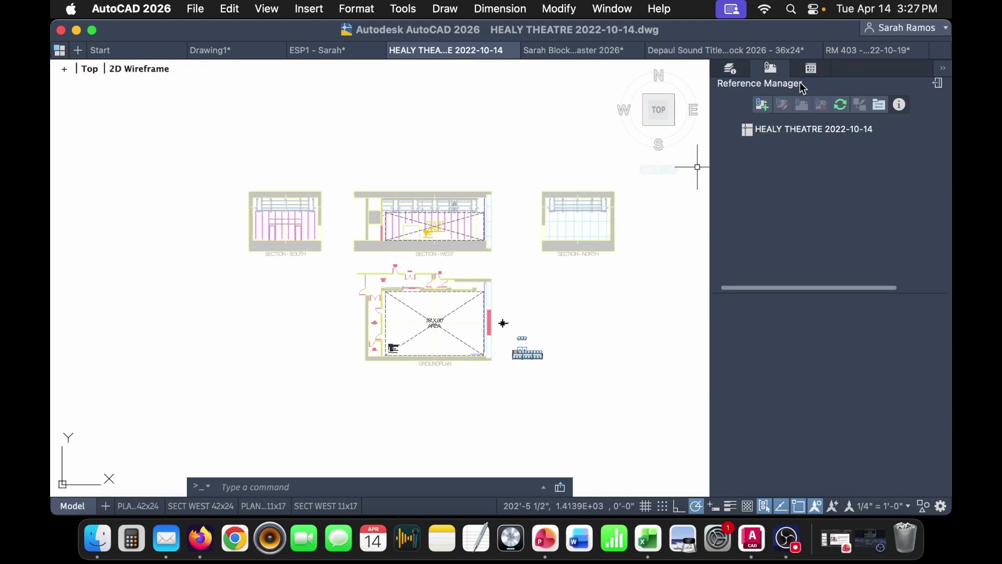
click(812, 68)
scroll(849, 216, down, 10)
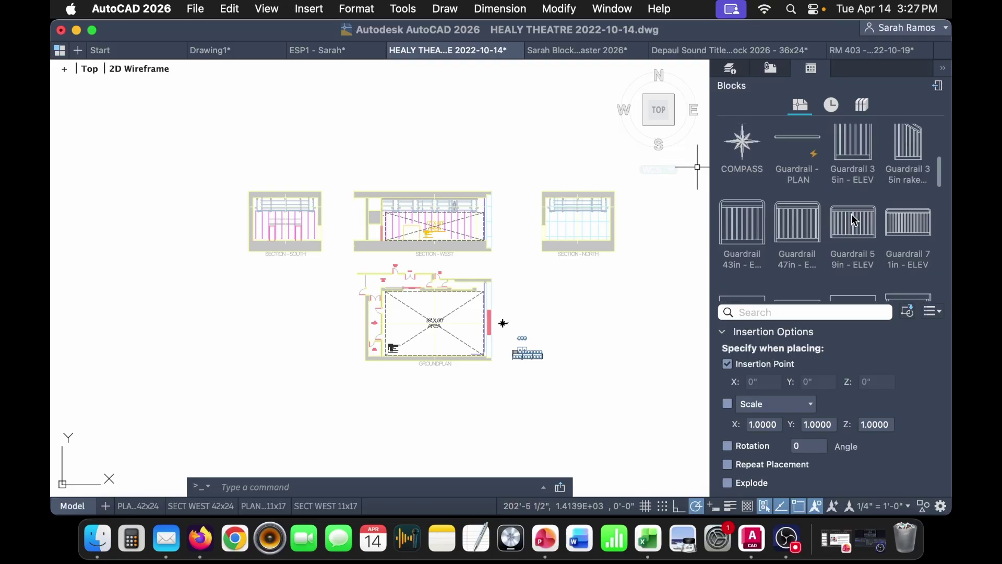
scroll(850, 216, down, 3)
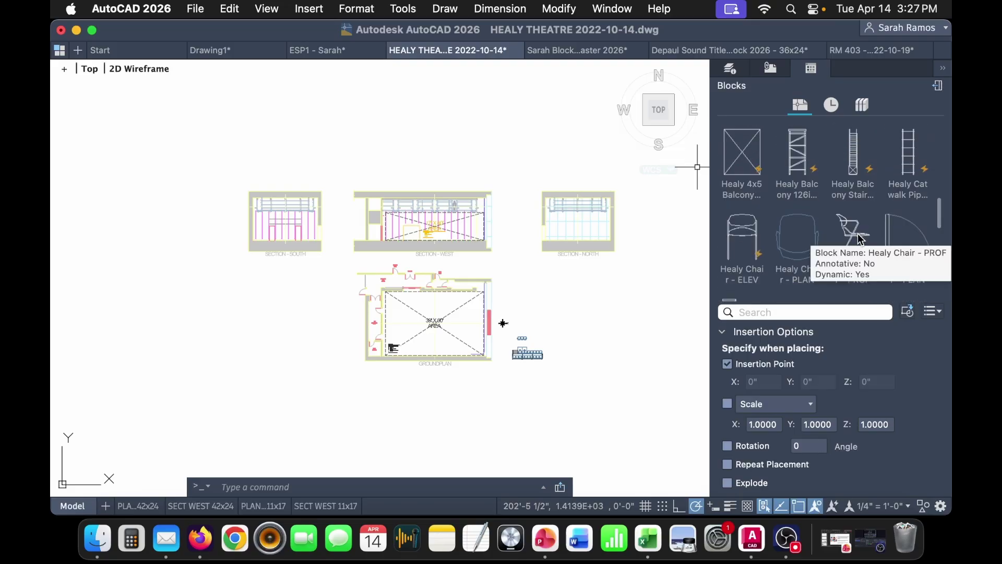
mouse_move(854, 236)
mouse_down()
mouse_move(618, 297)
mouse_move(619, 282)
mouse_up()
scroll(617, 280, up, 10)
middle_drag(600, 258, 428, 195)
- Set the chair's visibility to PERSON, select it, and switch to ESP1 - Sarah
click(412, 286)
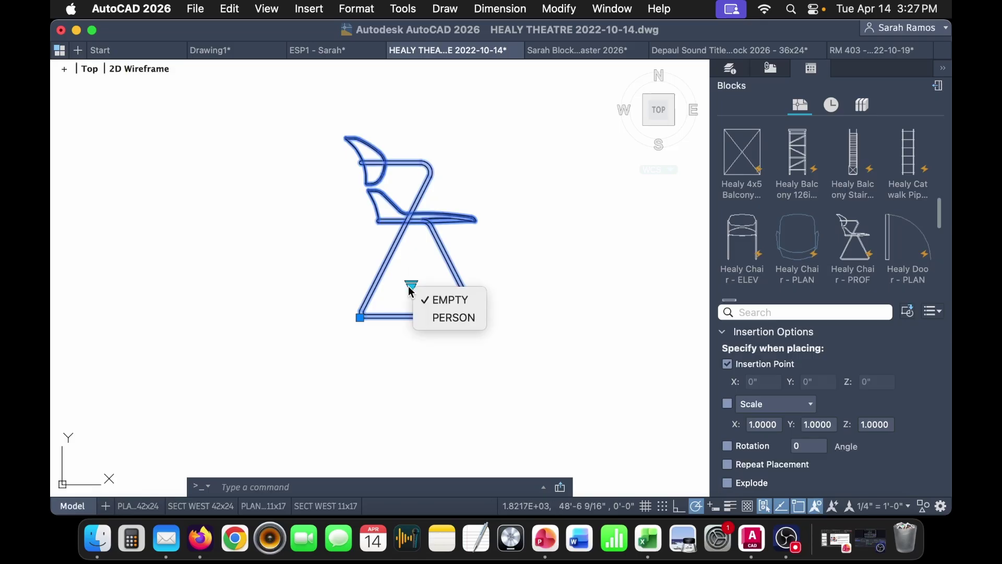
click(462, 319)
middle_drag(462, 324, 509, 380)
click(513, 382)
click(436, 341)
click(317, 50)
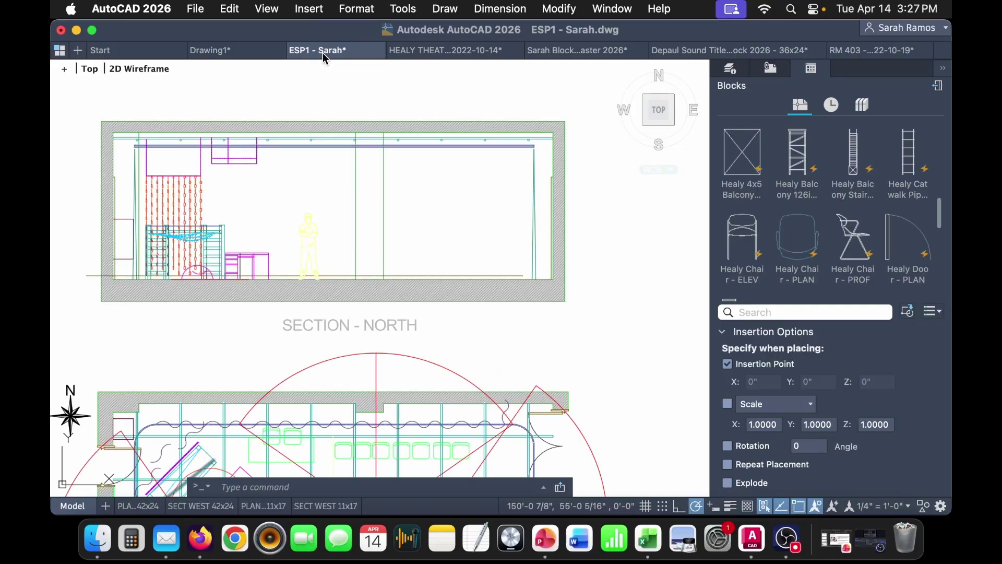
- Paste the seated-person chair into ESP1 and set it beside the North section
key(super+v)
click(620, 305)
click(632, 302)
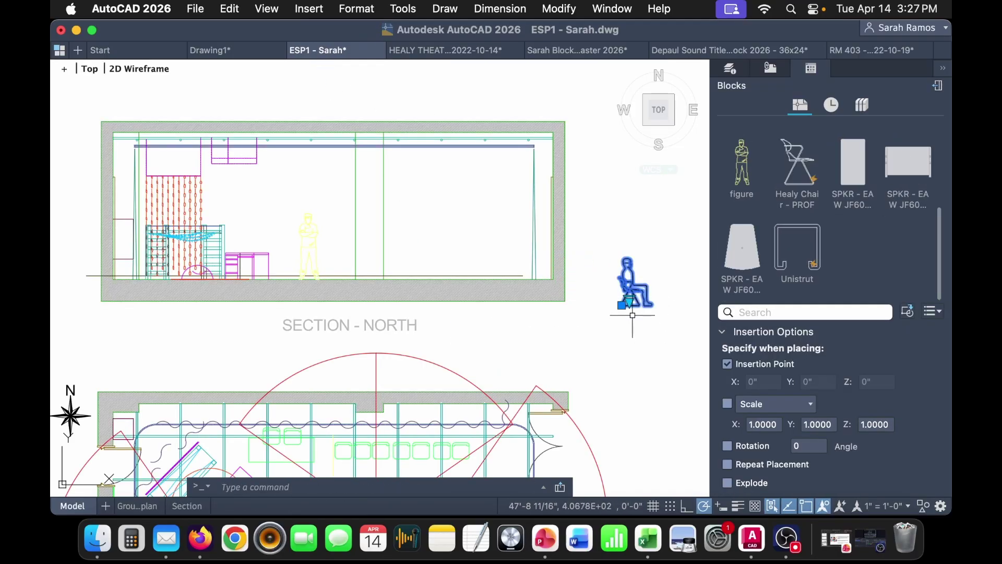
click(621, 305)
scroll(258, 257, down, 5)
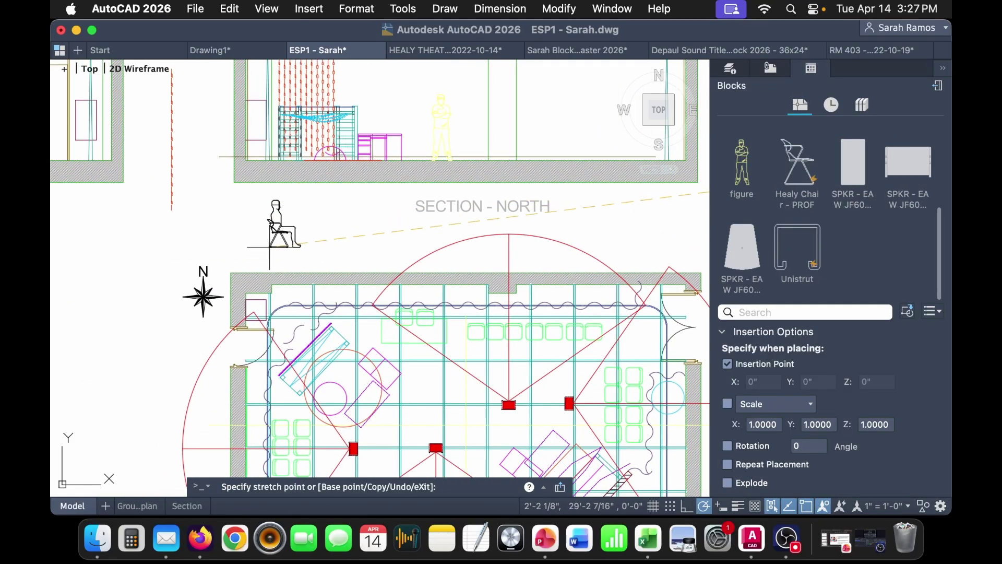
click(292, 251)
scroll(325, 382, down, 5)
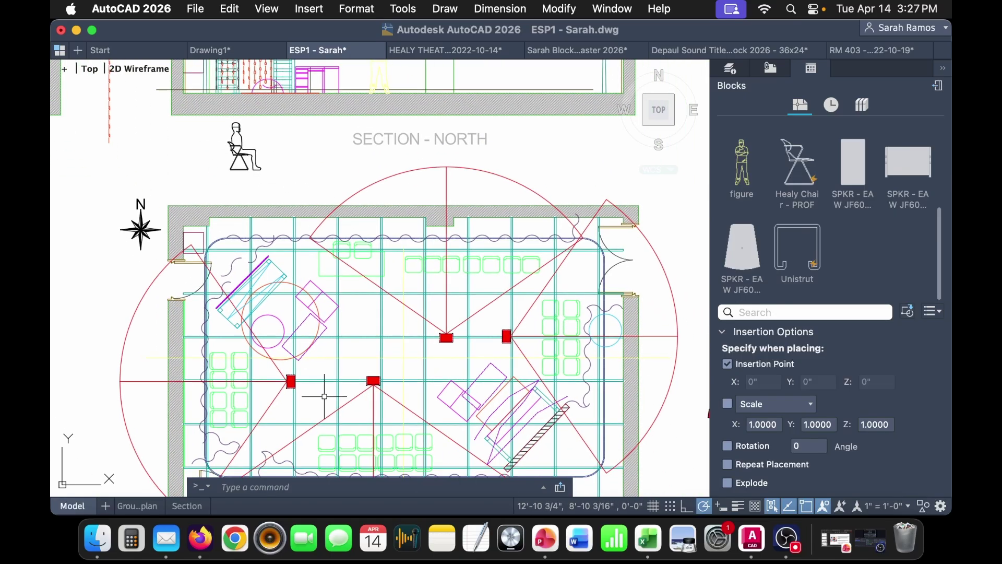
scroll(201, 361, up, 4)
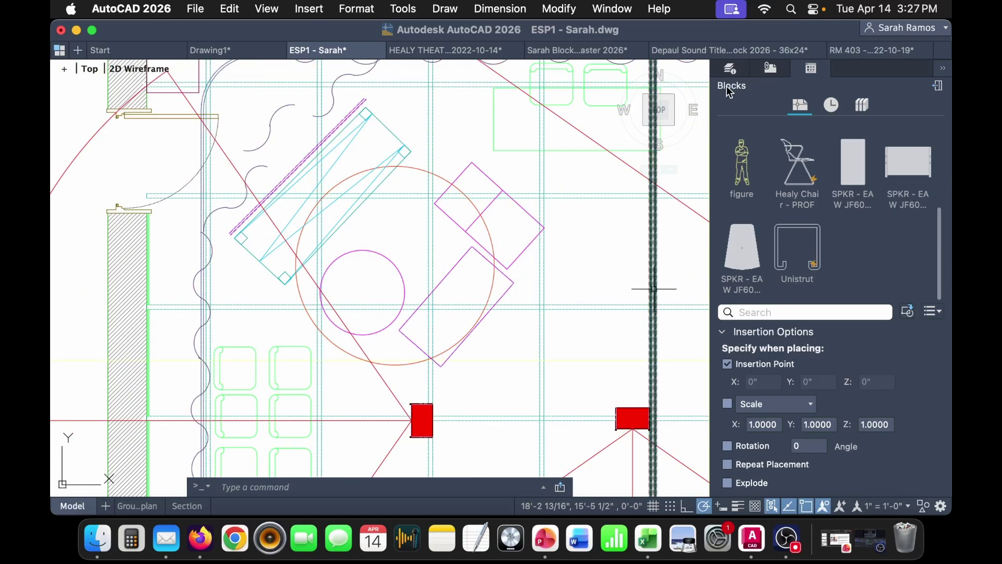
- Create a new layer named SOUND-AUDIENCE with grey colour 253
click(729, 69)
right_click(795, 263)
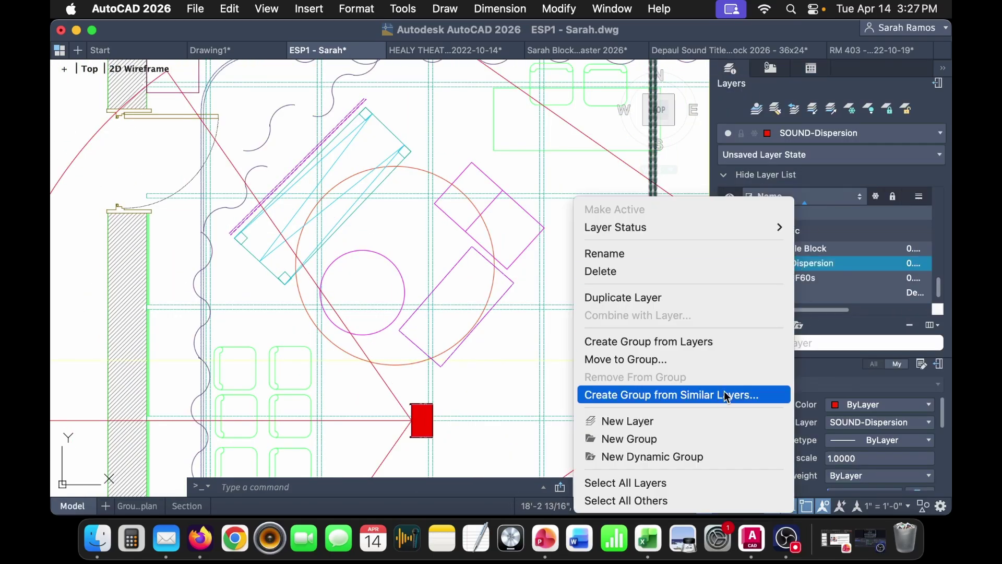
click(729, 420)
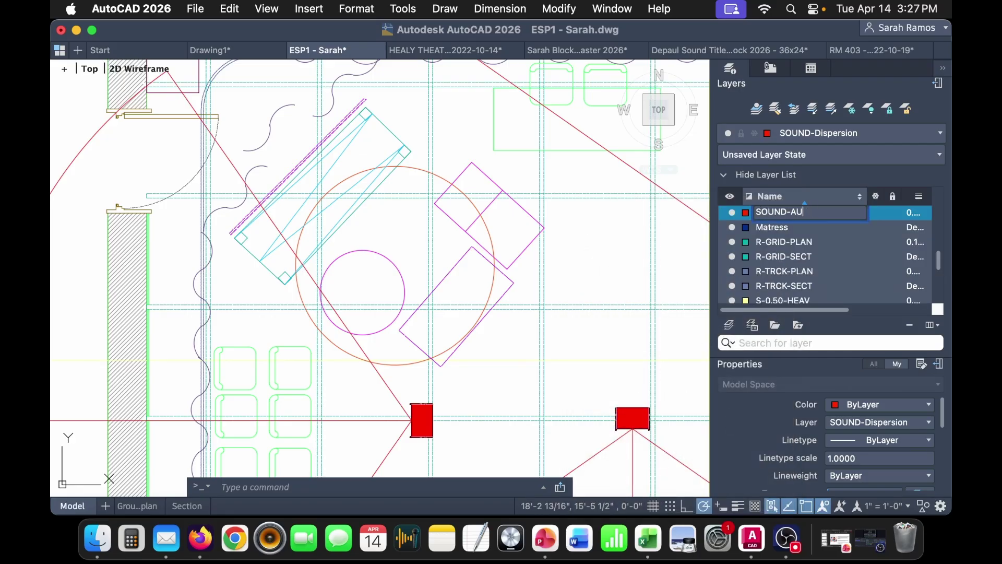
key(Return)
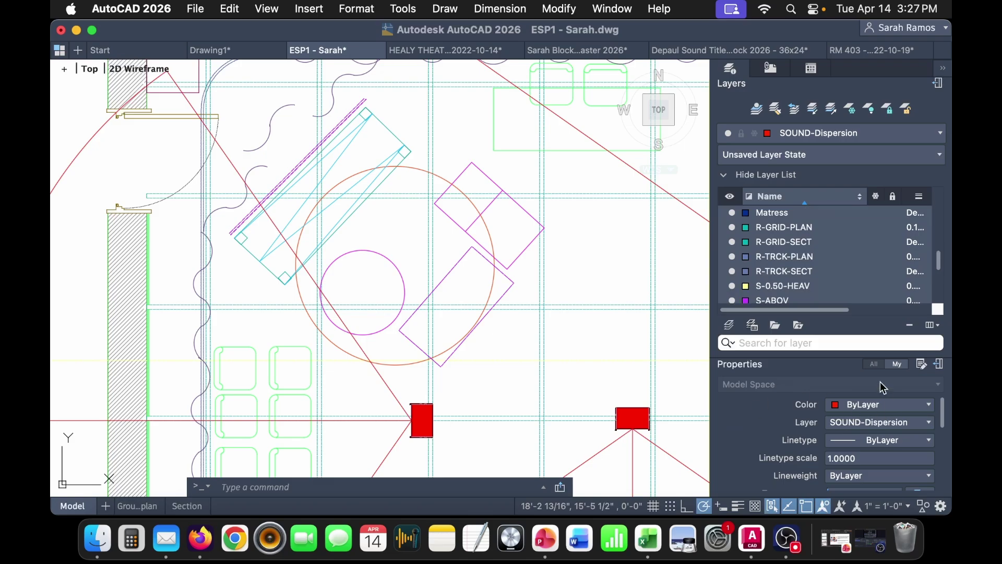
scroll(800, 277, down, 5)
click(746, 250)
click(746, 251)
click(794, 376)
click(405, 294)
click(650, 401)
- Move the seated figure and its line onto SOUND-AUDIENCE and make that layer current
scroll(425, 375, down, 3)
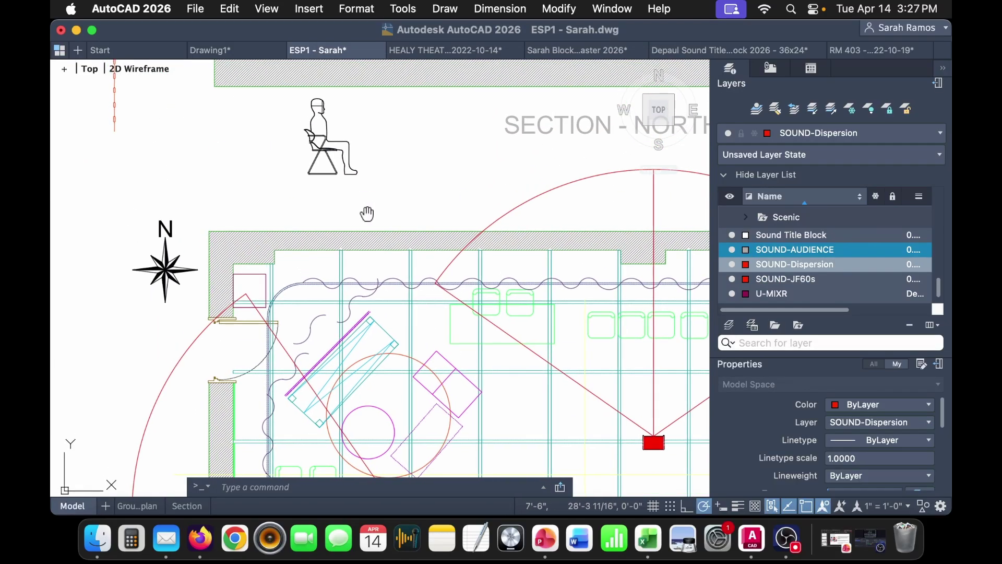
scroll(364, 205, down, 2)
click(351, 198)
click(531, 299)
click(909, 456)
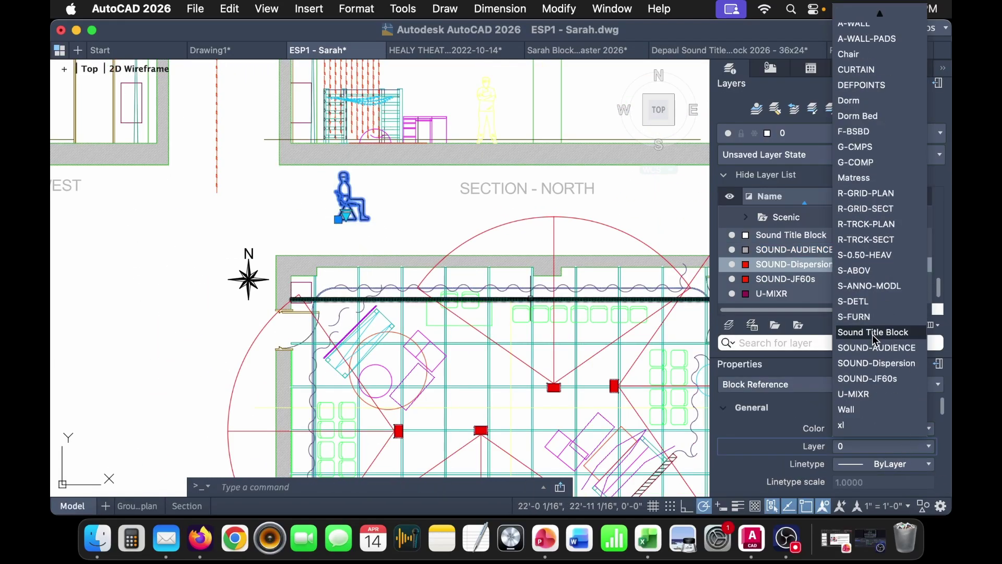
click(882, 345)
key(Escape)
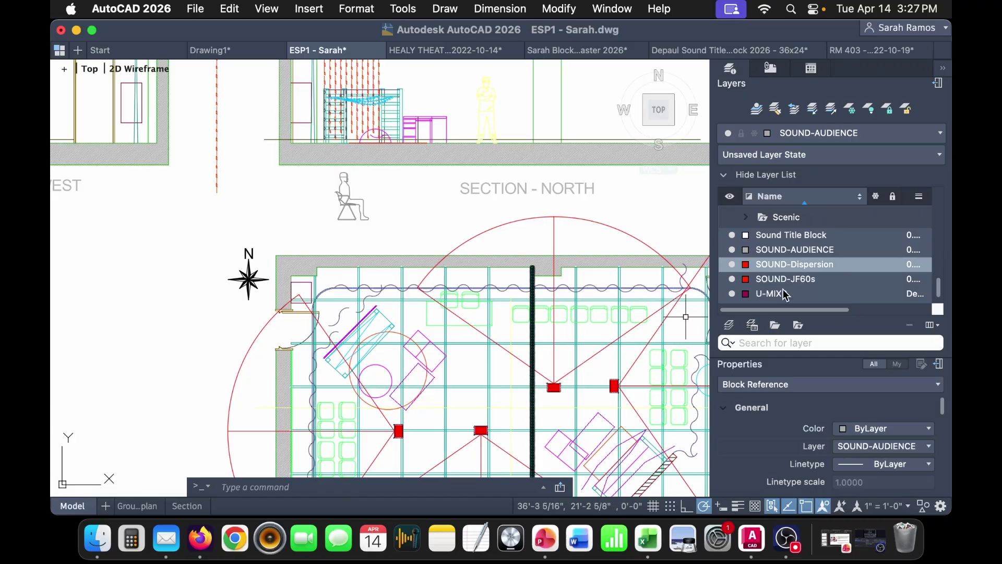
click(800, 251)
double_click(802, 255)
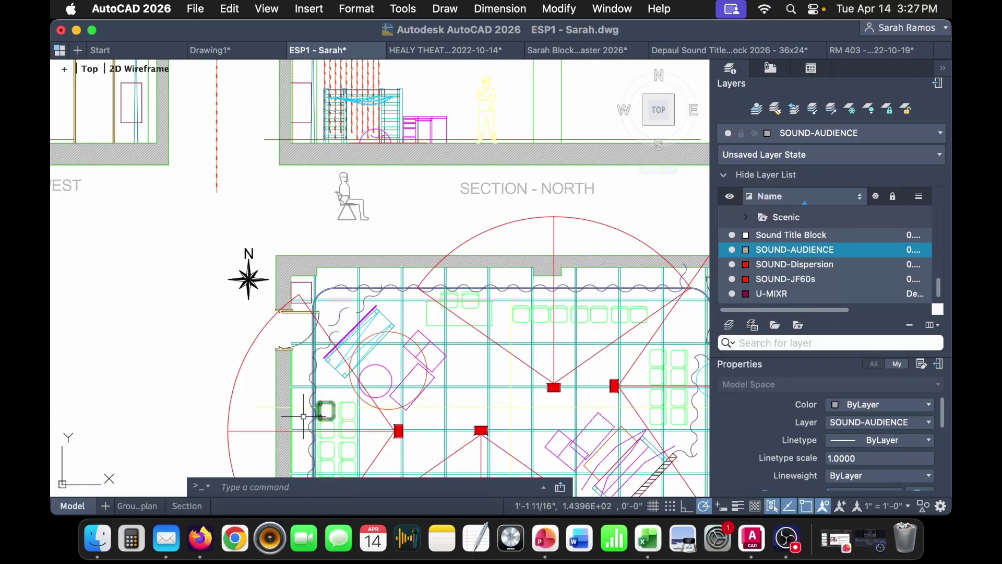
- Draw a vertical guide line with L from a groundplan seat up past the North section
scroll(398, 391, down, 3)
text(l)
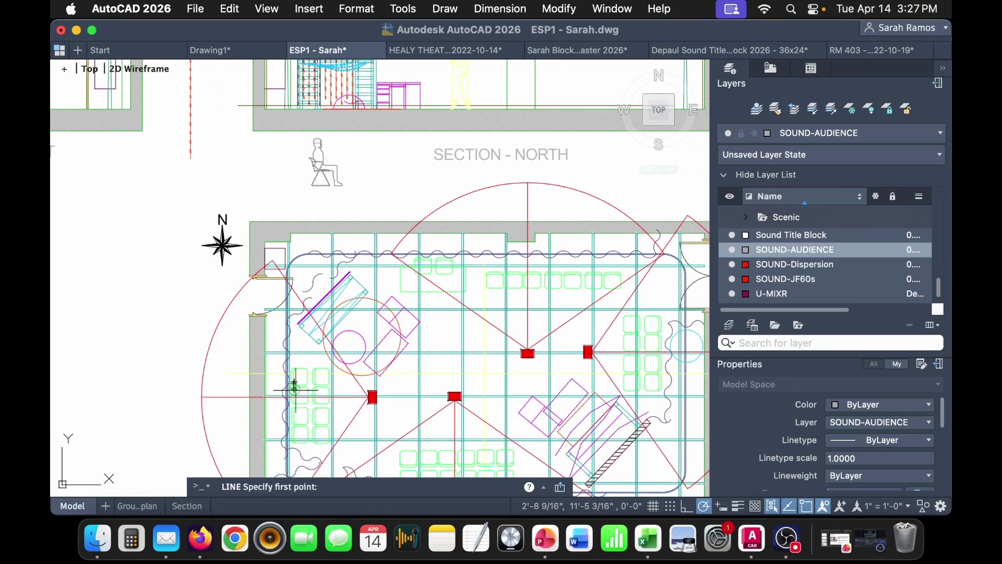
key(Return)
scroll(291, 382, up, 5)
scroll(290, 359, down, 6)
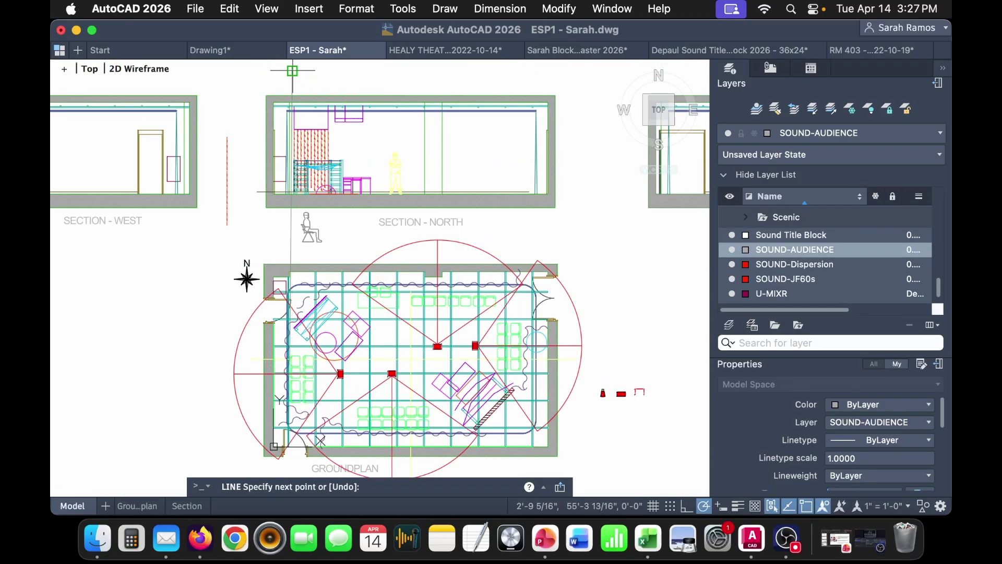
scroll(313, 342, up, 4)
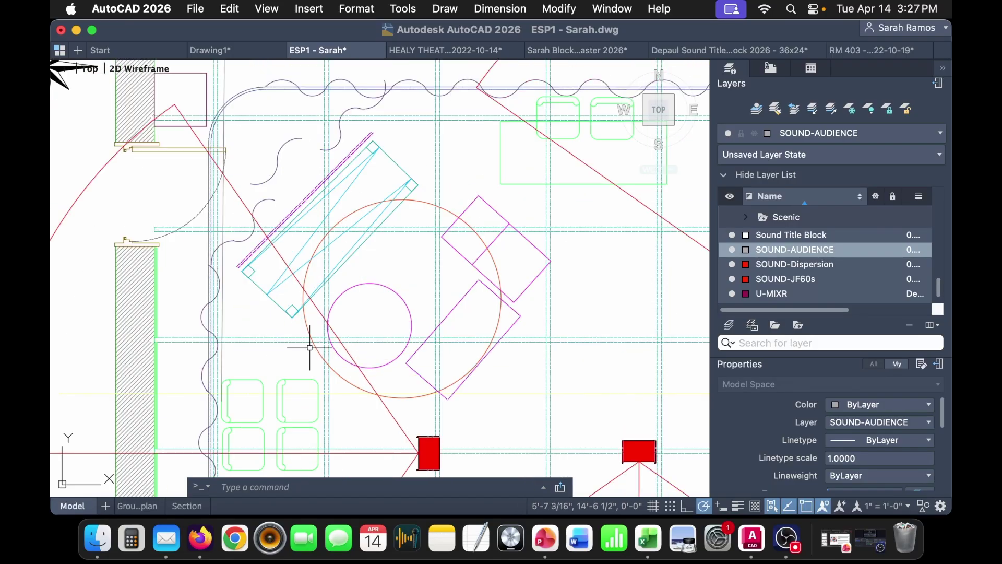
click(276, 400)
scroll(277, 401, down, 5)
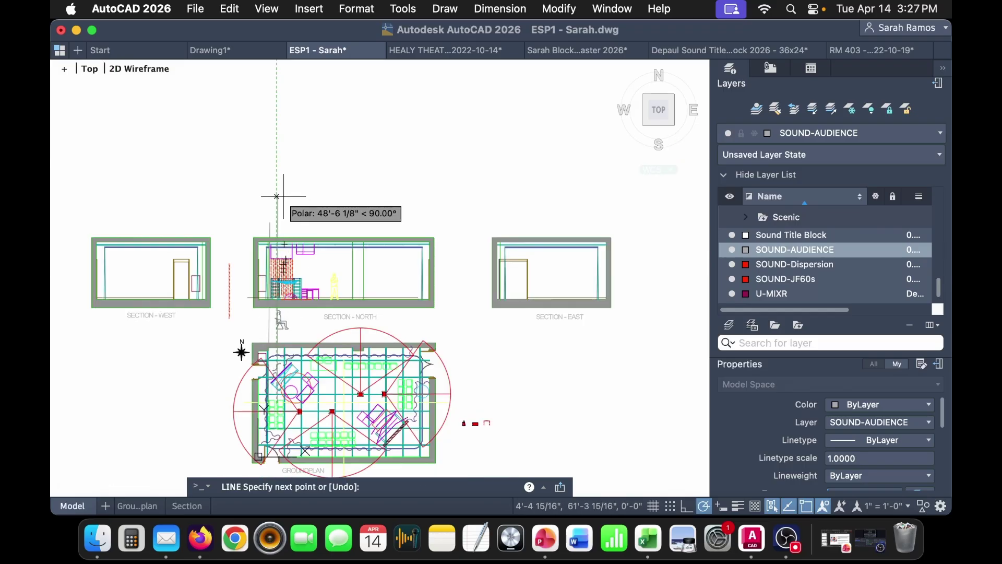
click(276, 198)
key(Return)
scroll(313, 365, up, 6)
- Draw further vertical guide lines from the seating up through SECTION - NORTH
key(Return)
click(324, 262)
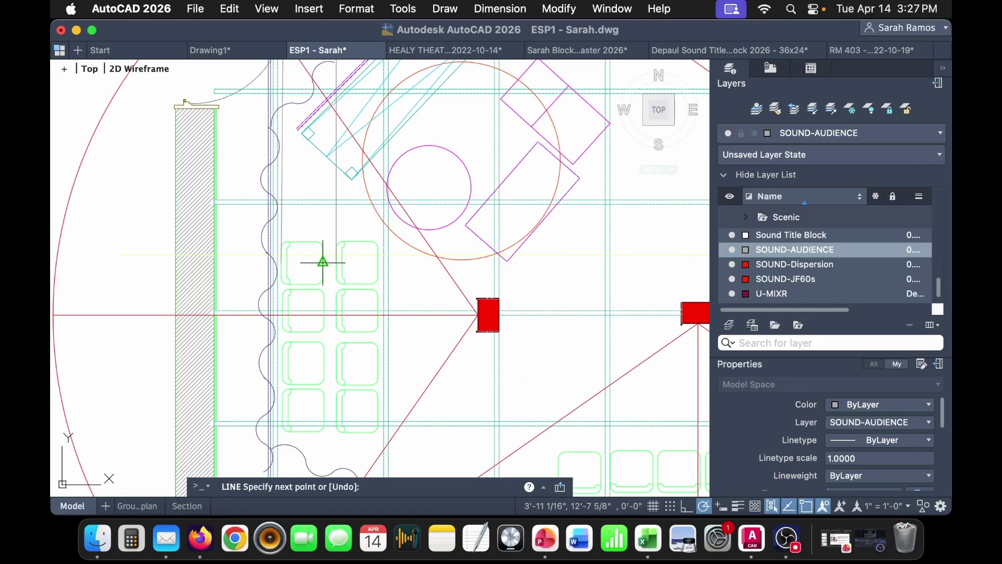
scroll(327, 262, down, 4)
middle_drag(327, 262, 327, 497)
mouse_move(376, 350)
middle_down()
mouse_move(361, 262)
mouse_move(324, 172)
middle_up()
scroll(268, 394, up, 6)
key(Return)
key(Return)
scroll(246, 453, down, 5)
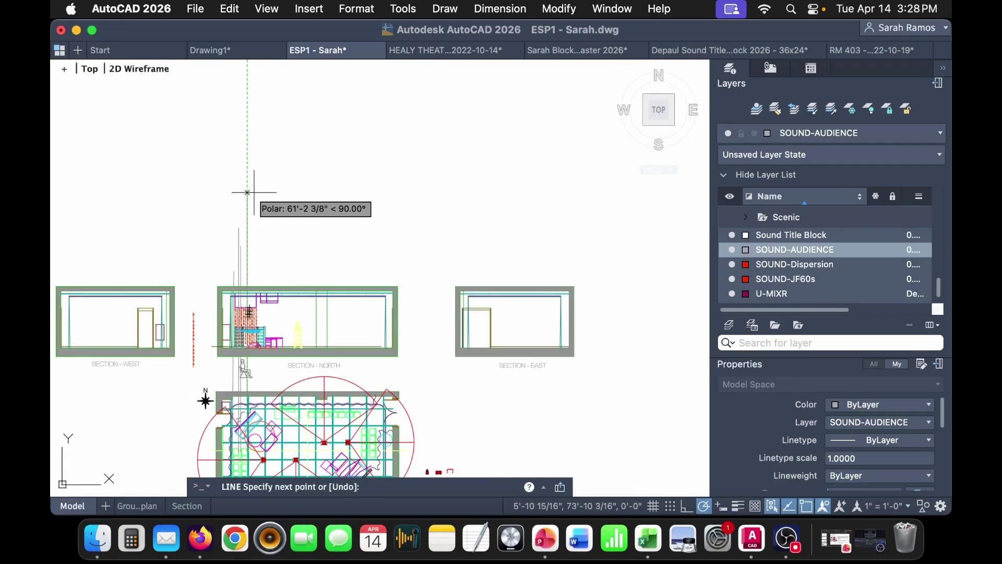
key(Escape)
scroll(227, 386, up, 6)
- Move the seated figure onto the North section's floor line
click(239, 378)
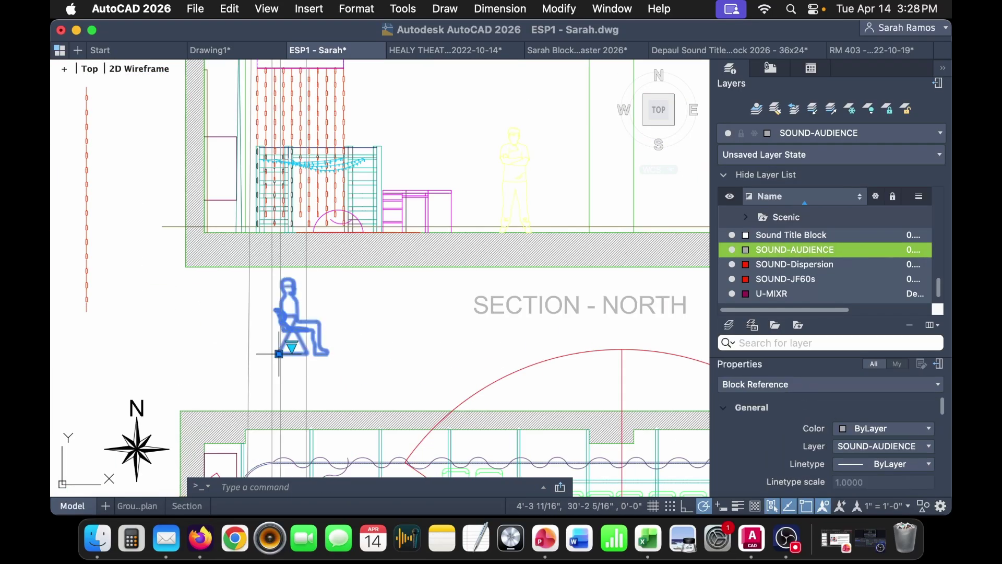
click(280, 354)
scroll(276, 355, up, 8)
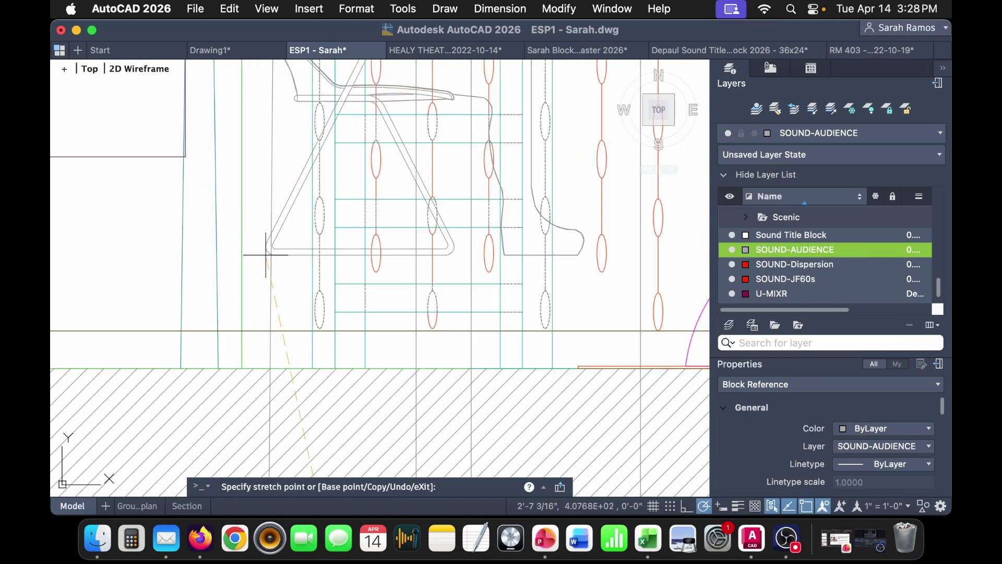
click(269, 373)
scroll(269, 369, down, 5)
middle_drag(384, 377, 371, 359)
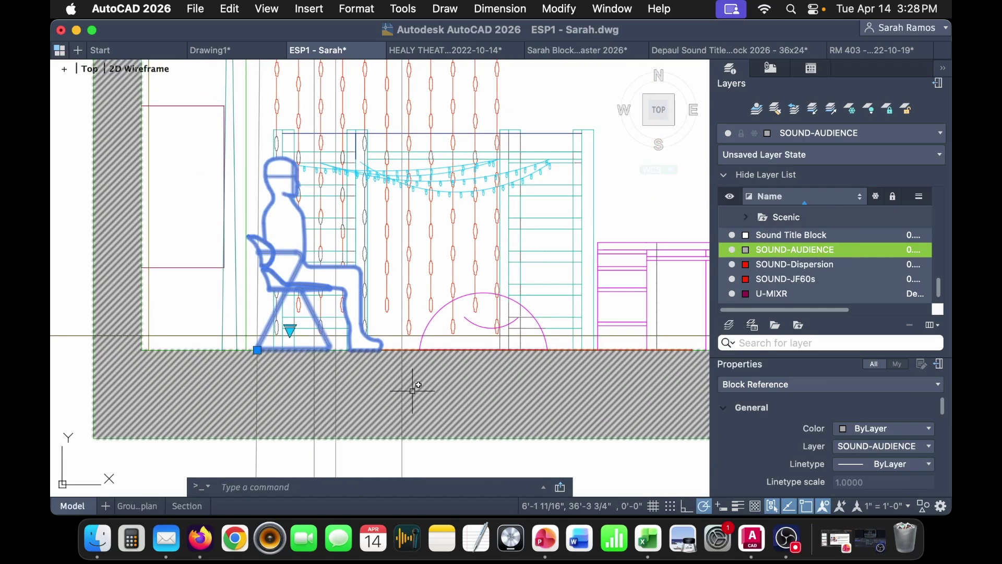
- Copy the seated figure and seat the copy on the floor beside the first
key(ctrl+c)
key(ctrl+v)
click(516, 453)
click(515, 454)
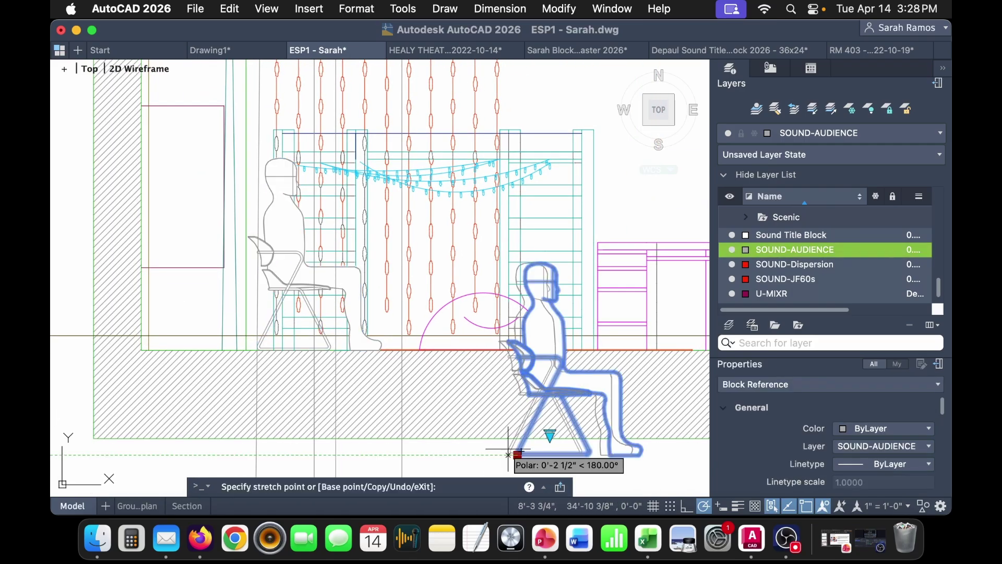
click(336, 349)
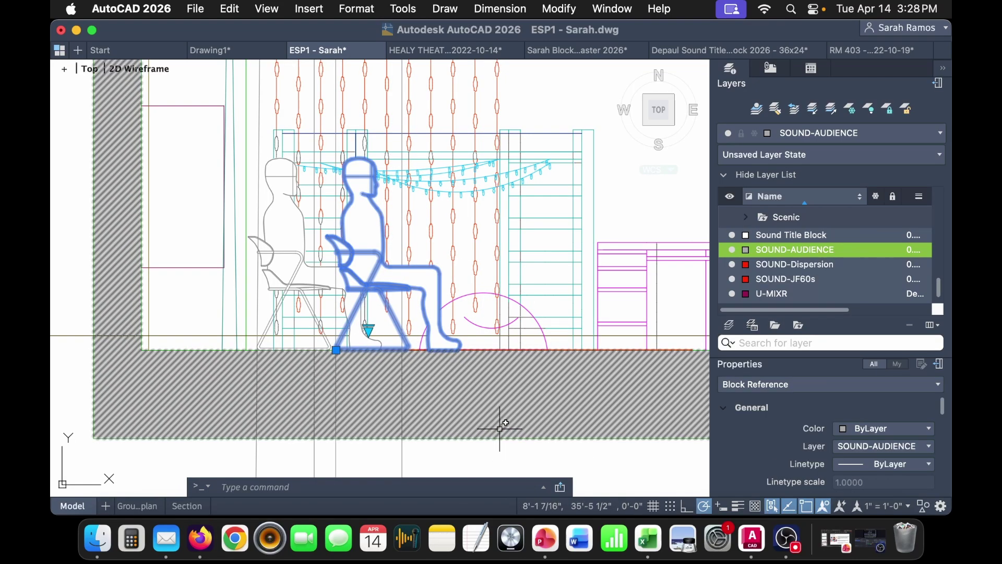
key(Escape)
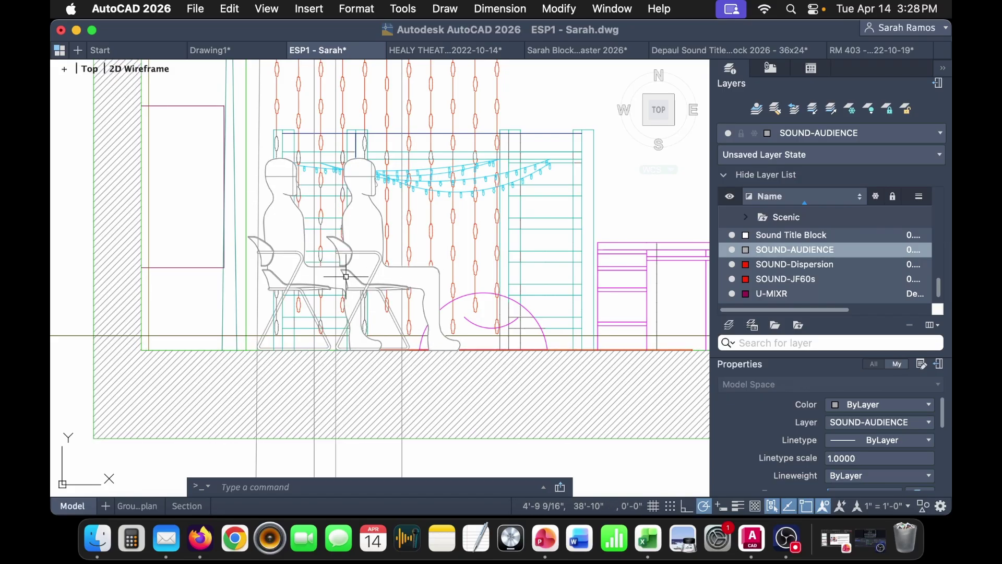
scroll(454, 360, down, 3)
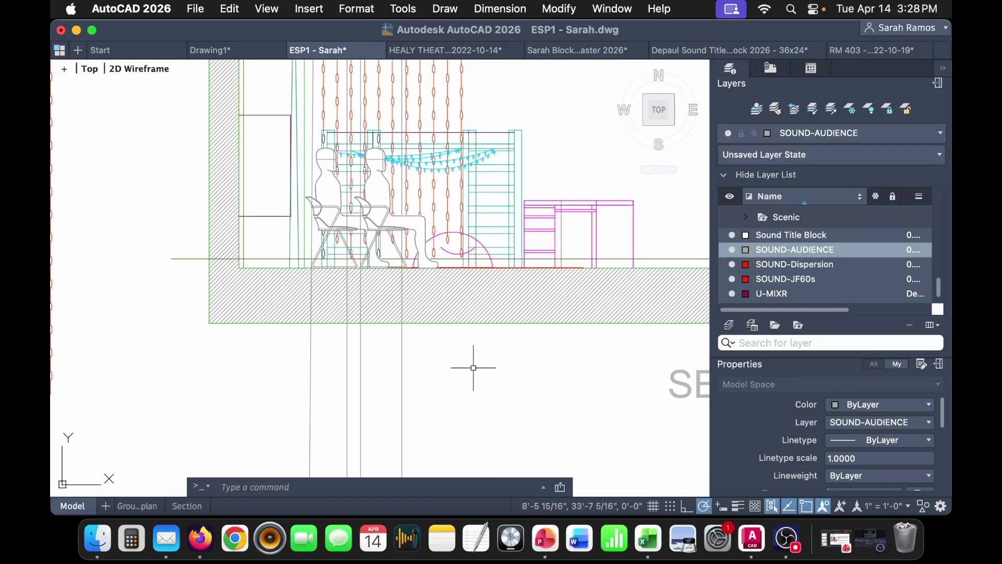
- Paste a copy of the seated-figure pair into the gap between the sections
click(389, 224)
click(332, 209)
middle_drag(520, 370, 376, 291)
scroll(258, 314, down, 3)
key(super+v)
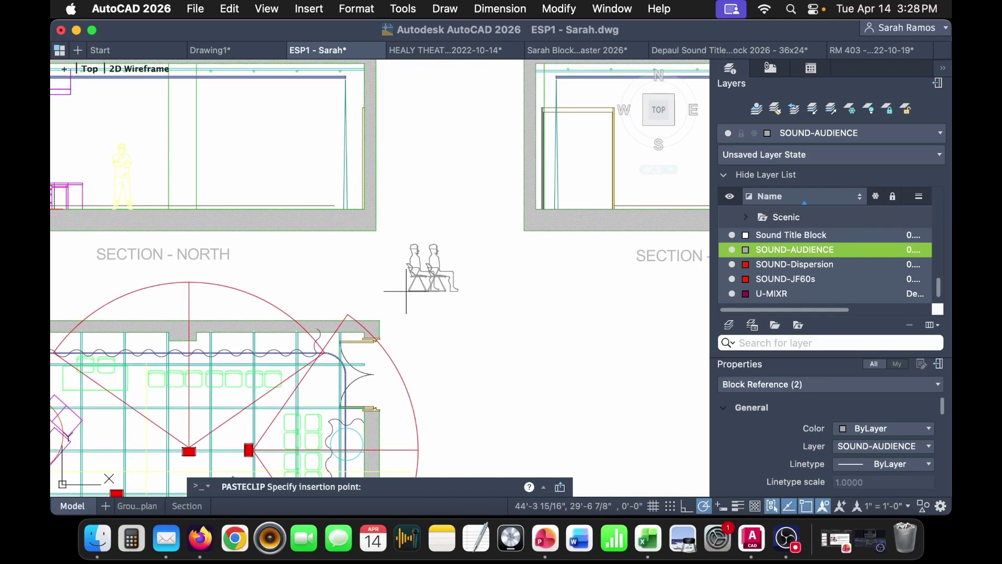
click(417, 251)
- Mirror the pasted pair about a vertical axis, discarding the originals
text(mi)
key(Return)
click(458, 290)
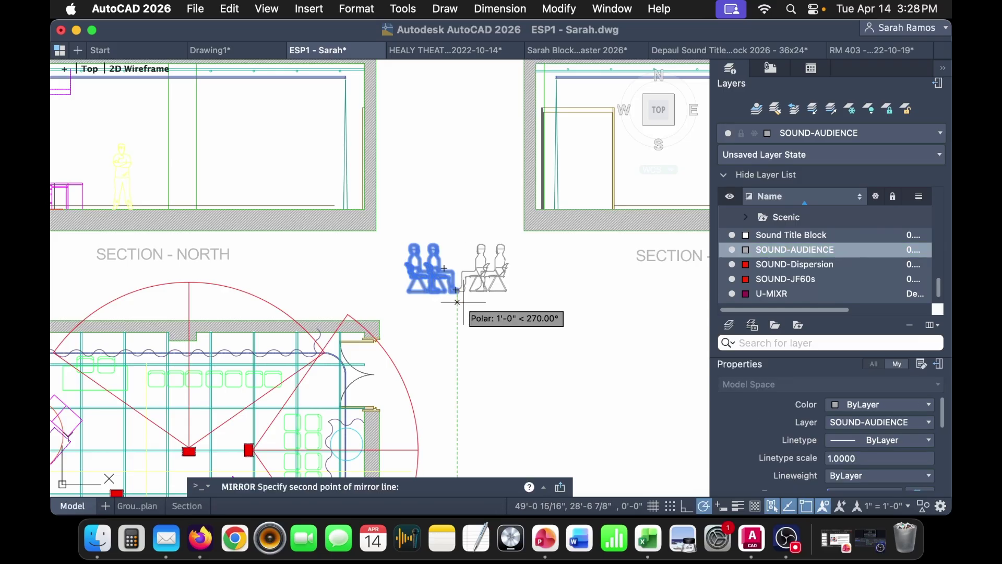
click(457, 340)
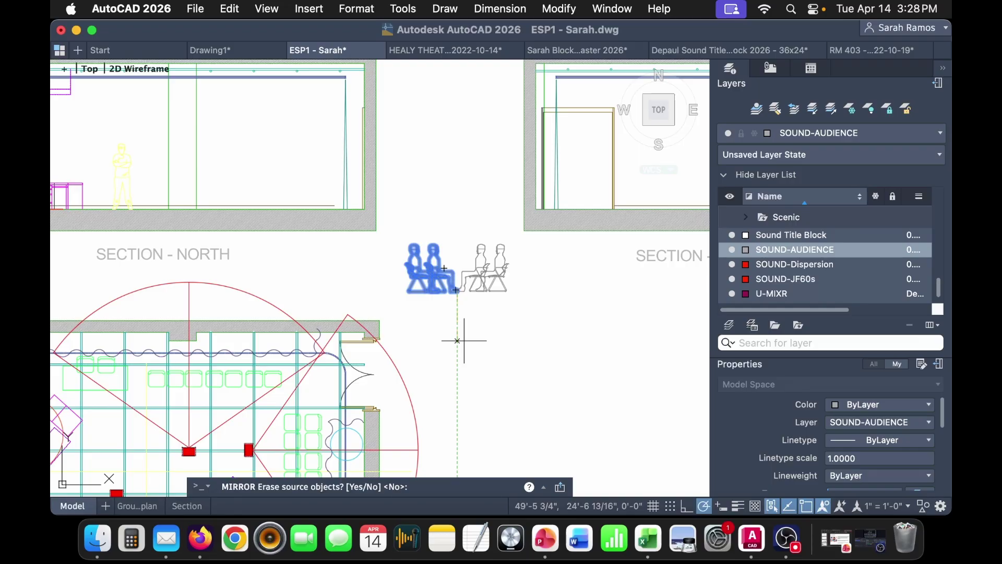
key(Return)
click(527, 333)
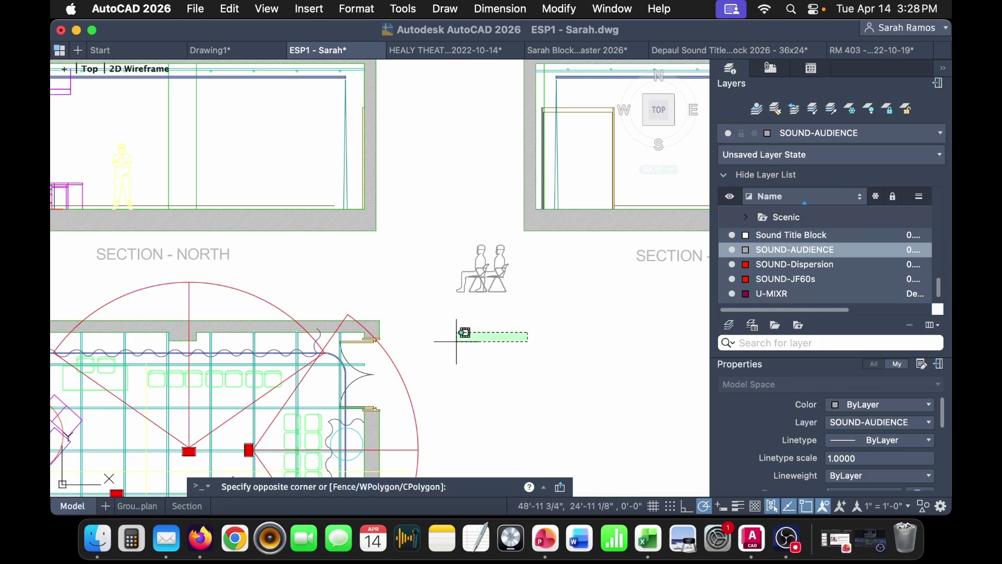
click(458, 334)
- Start a guide line at the groundplan seating, then cancel it
middle_drag(446, 391, 487, 345)
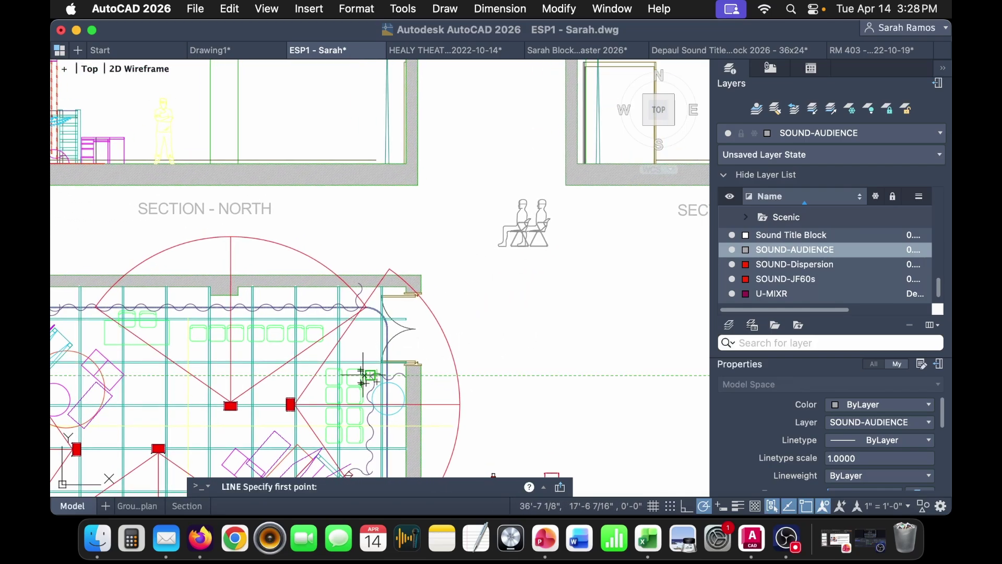
scroll(364, 375, up, 3)
click(358, 381)
scroll(358, 381, down, 5)
key(Escape)
key(space)
scroll(360, 383, up, 5)
scroll(335, 398, down, 5)
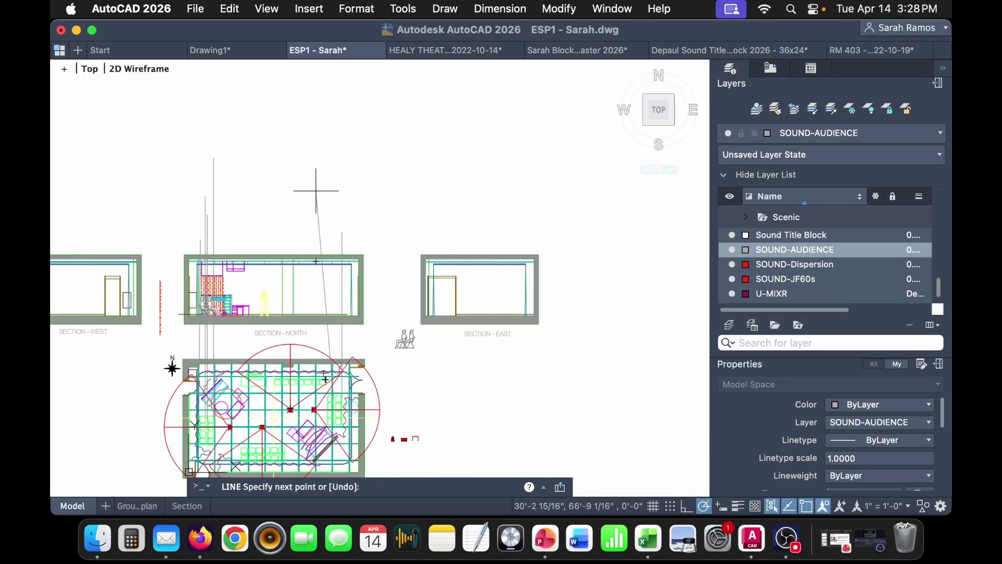
key(Escape)
scroll(407, 344, up, 4)
- Move the mirrored seated figure onto the North section floor
click(417, 345)
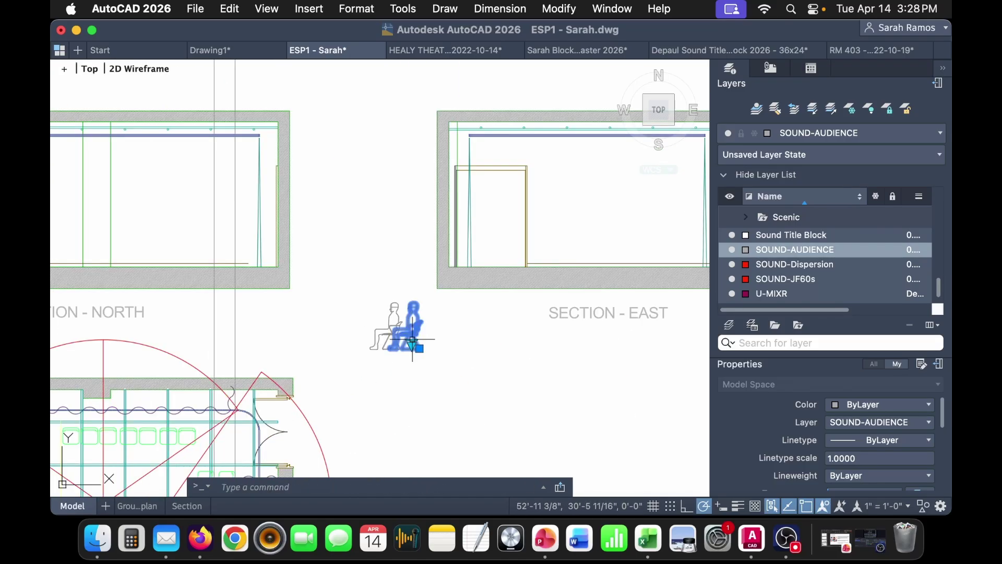
click(419, 348)
scroll(275, 255, up, 5)
click(109, 301)
middle_drag(256, 373, 506, 277)
scroll(505, 278, down, 5)
key(Escape)
- Reposition the right-hand seated figure beside the other chair
middle_drag(590, 369, 504, 352)
click(608, 365)
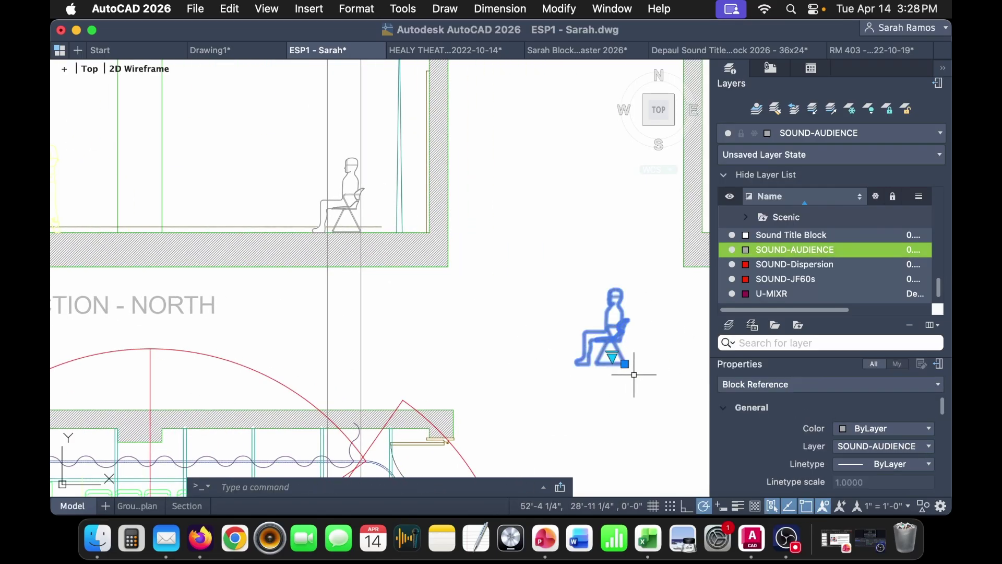
click(625, 363)
scroll(335, 214, up, 5)
click(298, 315)
key(Escape)
scroll(336, 342, down, 4)
- Crossing-select and delete the six vertical guide lines
middle_drag(335, 342, 555, 241)
click(562, 253)
click(459, 256)
key(Delete)
click(244, 267)
click(137, 267)
key(Delete)
middle_drag(407, 239, 279, 169)
scroll(280, 169, down, 4)
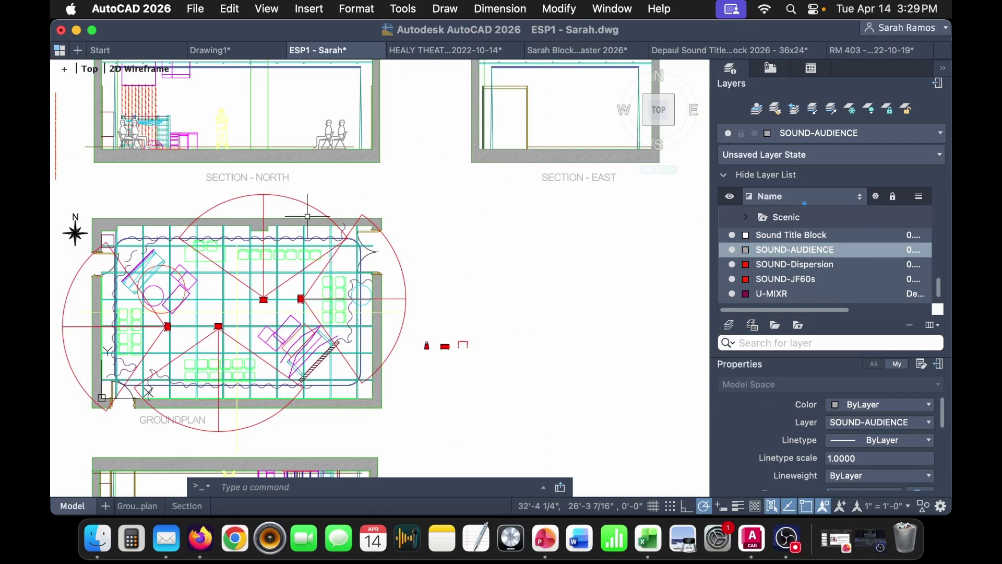
- Select the C-clamp block in the Blocks Master library drawing
scroll(436, 356, up, 2)
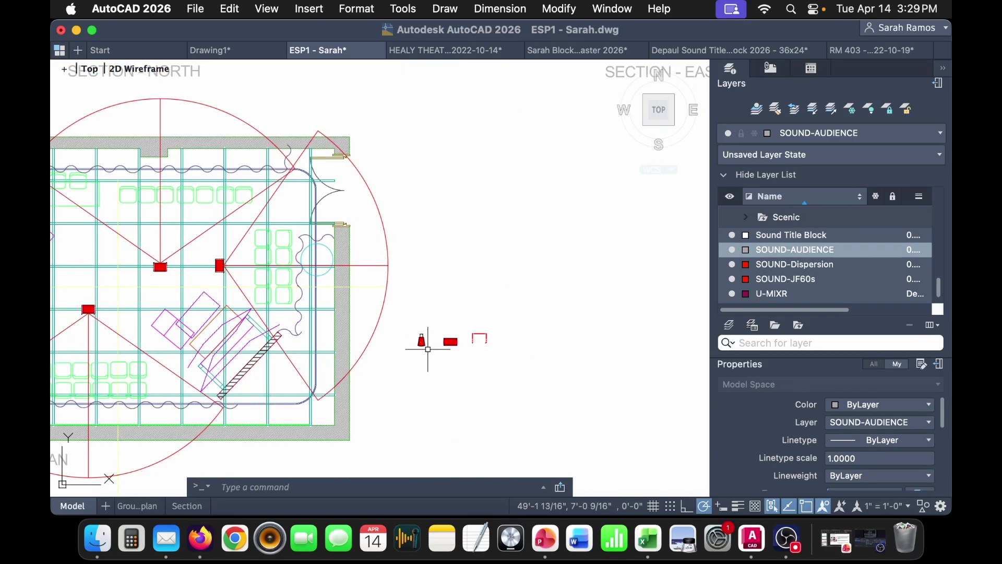
click(423, 343)
click(422, 340)
middle_drag(369, 164, 402, 350)
key(Escape)
key(Escape)
scroll(449, 317, up, 6)
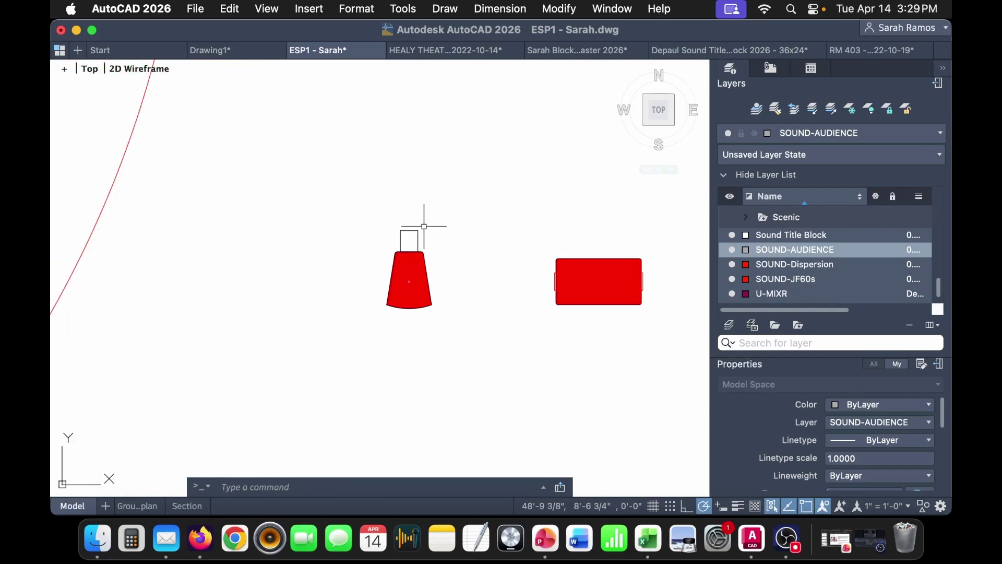
click(561, 50)
scroll(407, 272, down, 5)
middle_drag(522, 272, 407, 272)
scroll(412, 274, up, 8)
scroll(420, 279, up, 5)
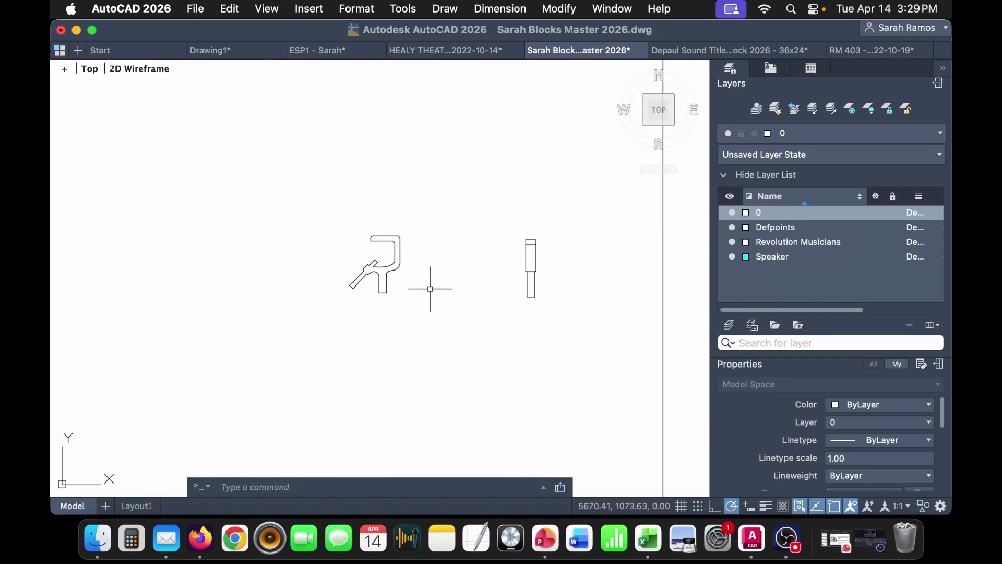
click(383, 266)
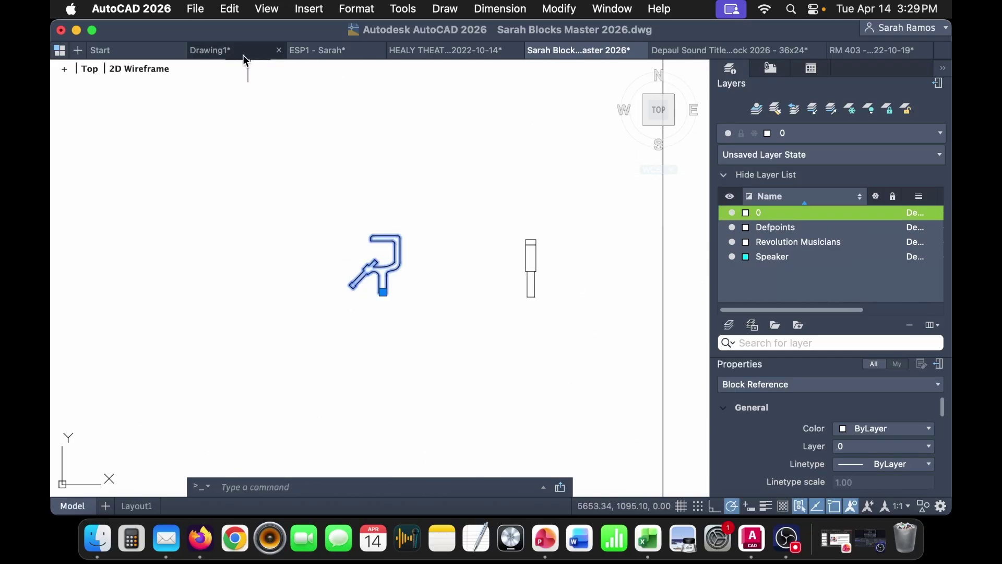
- Paste the C-clamp into ESP1 and set it on top of the speaker
click(324, 51)
key(super+v)
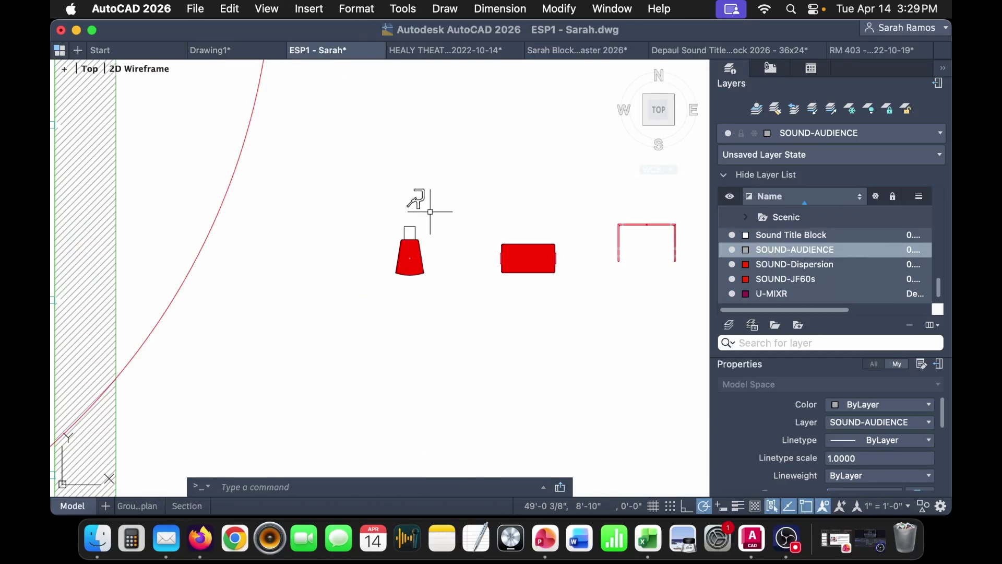
scroll(429, 212, up, 5)
click(385, 190)
click(384, 190)
click(352, 264)
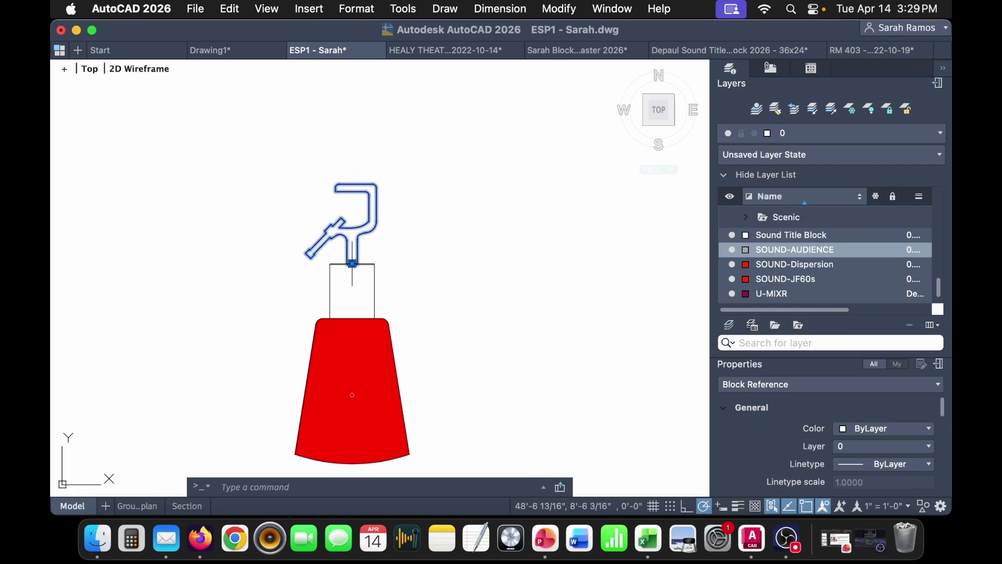
scroll(352, 264, down, 5)
- Move the speaker and clamp together with M to just above the North section room
click(420, 366)
click(320, 212)
scroll(370, 284, up, 2)
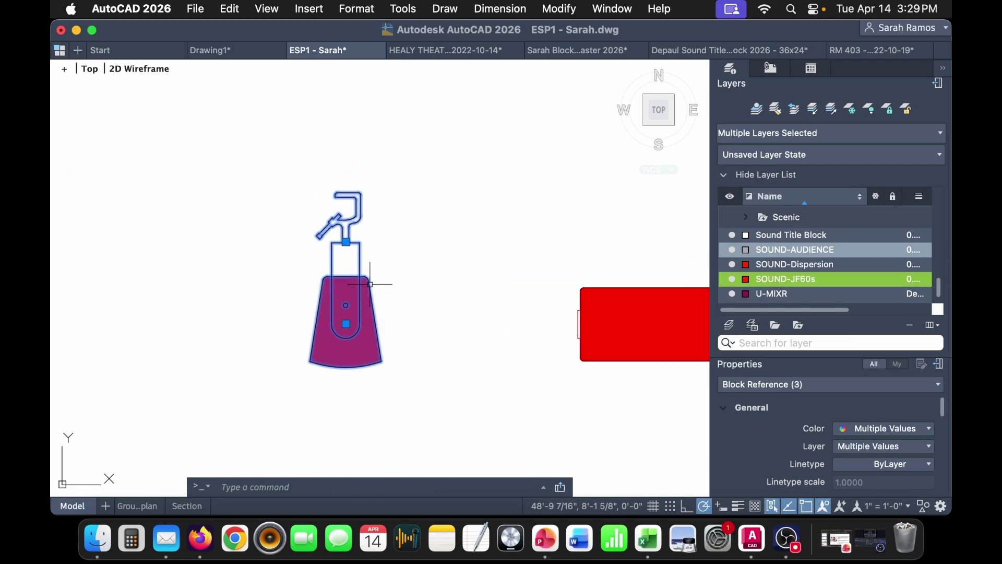
text(m)
key(Return)
click(341, 199)
scroll(353, 193, down, 6)
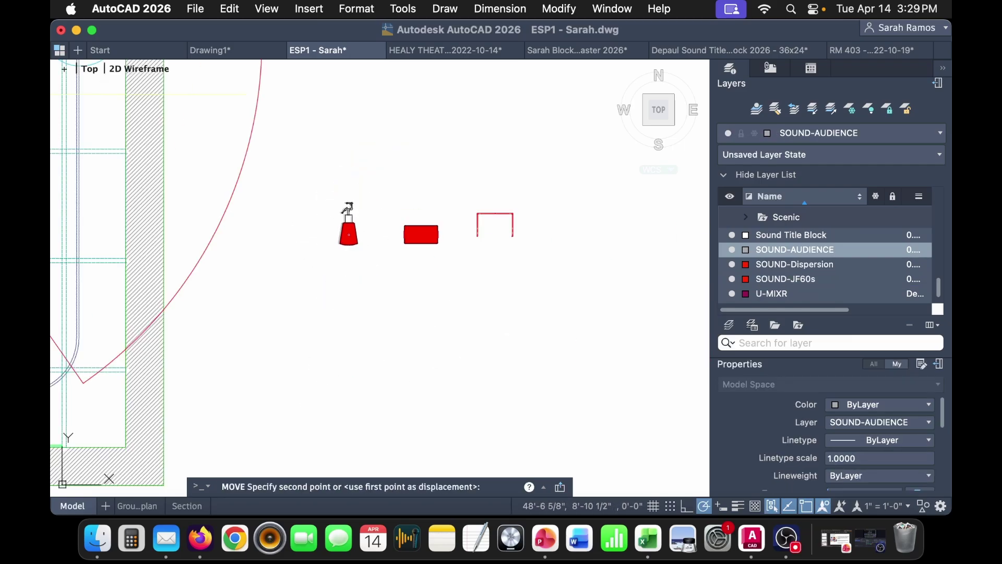
middle_drag(197, 127, 321, 328)
middle_drag(339, 136, 340, 243)
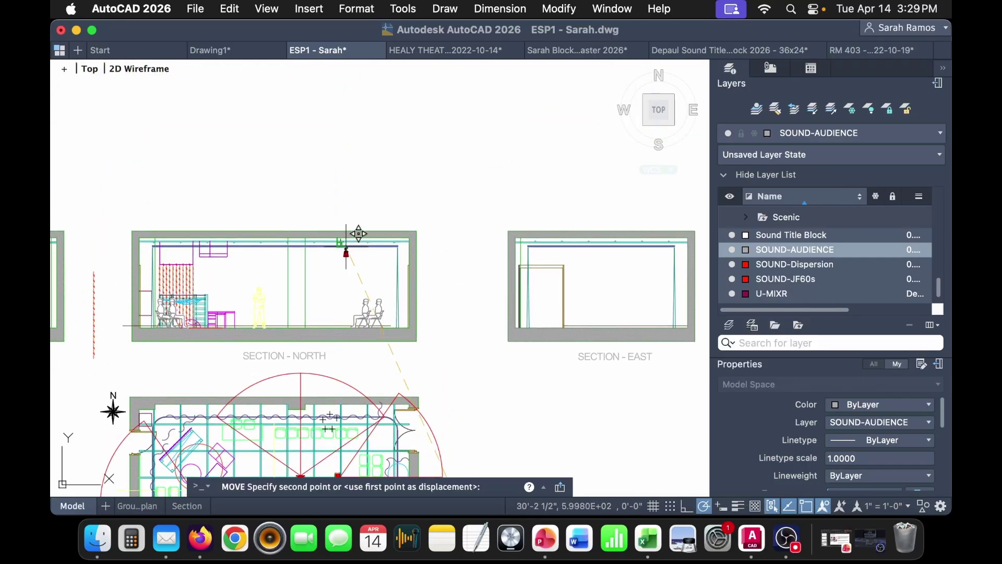
scroll(362, 275, up, 5)
scroll(324, 261, down, 3)
click(296, 116)
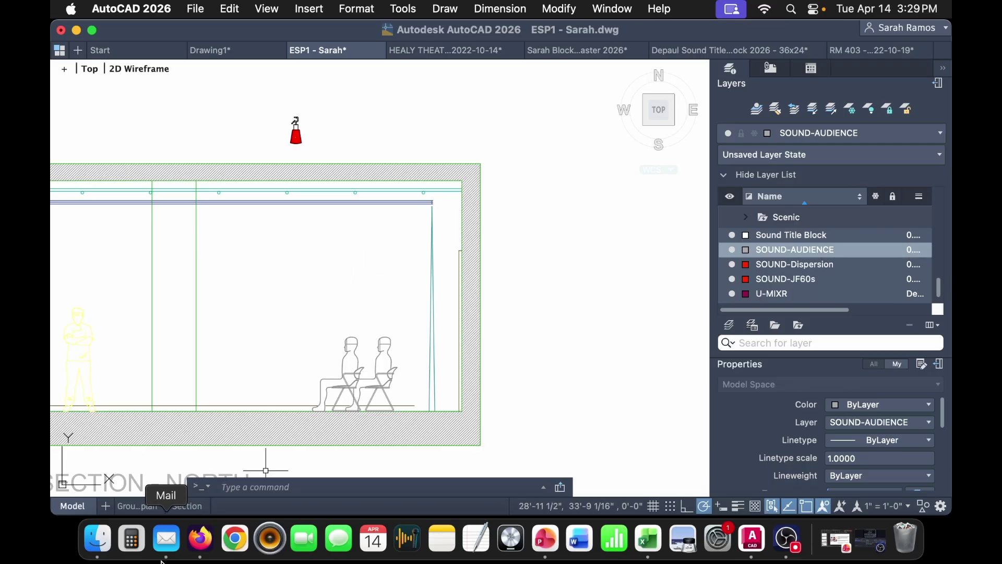
- In Firefox, go from the SharePoint documents to the Productions page and open Scene Shop
click(200, 537)
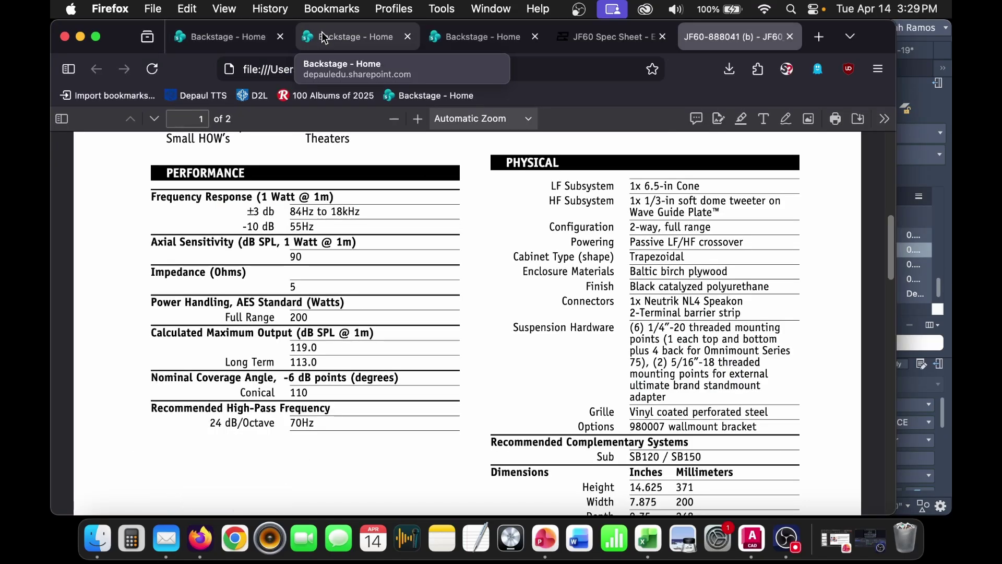
click(379, 32)
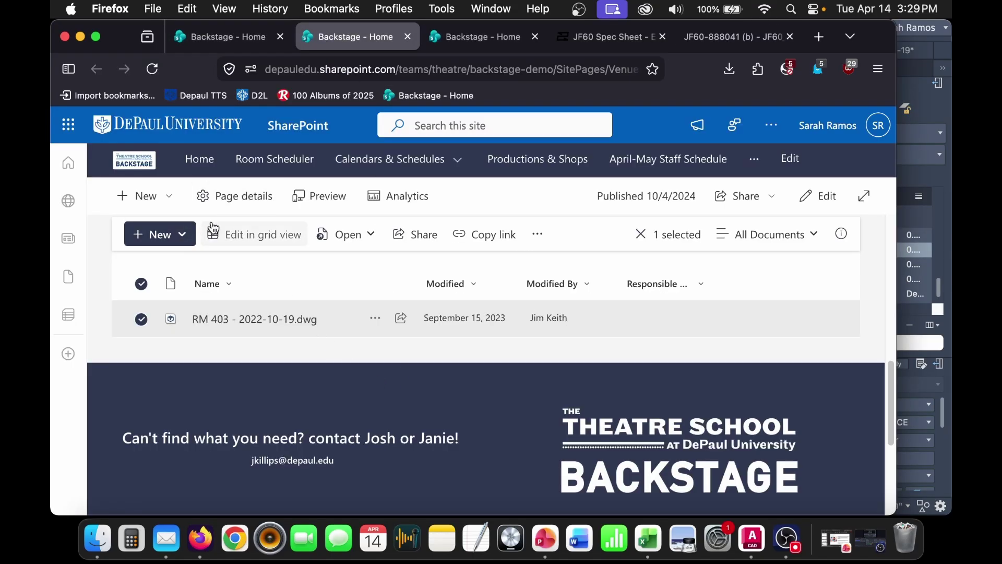
click(243, 36)
scroll(509, 377, up, 10)
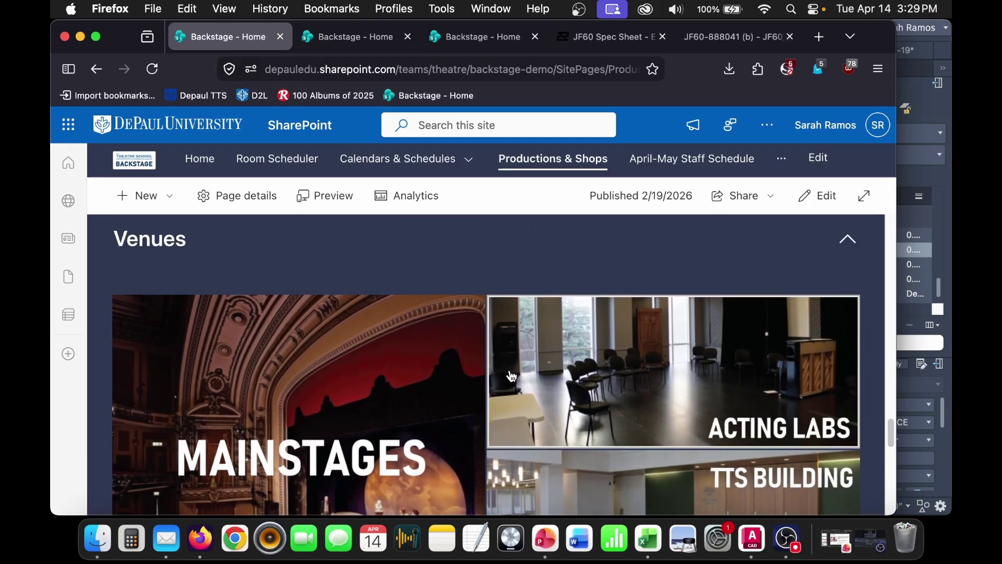
scroll(509, 376, down, 5)
click(441, 374)
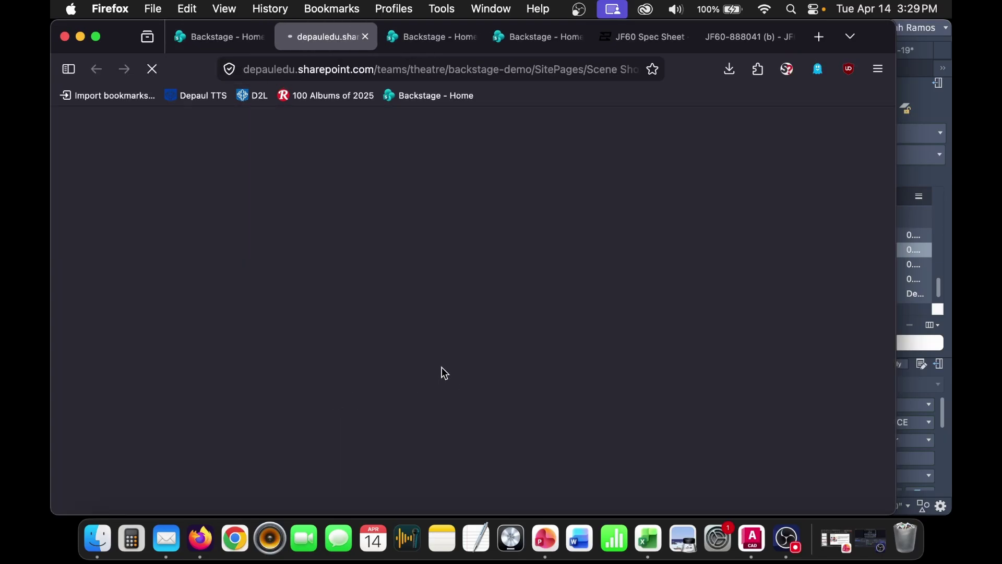
- Drill down through CAD-CAM > CAD Blocks > Individual Blocks into the Lighting folder
scroll(409, 364, down, 5)
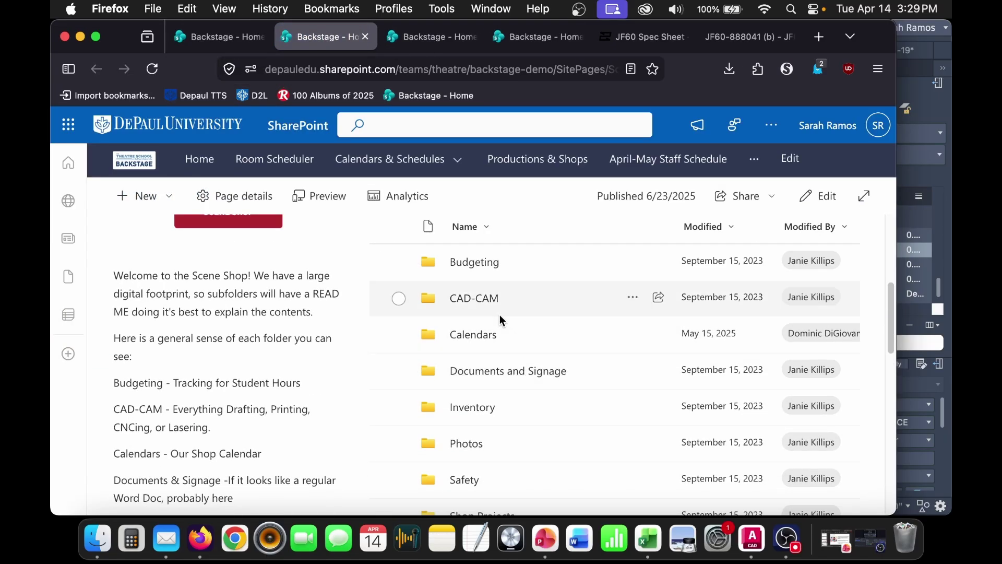
click(480, 297)
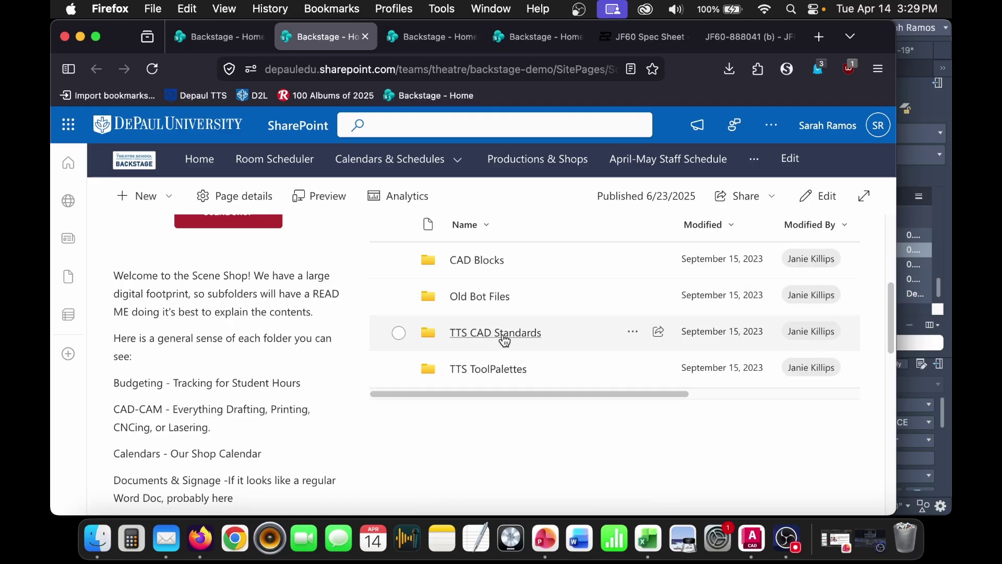
click(488, 261)
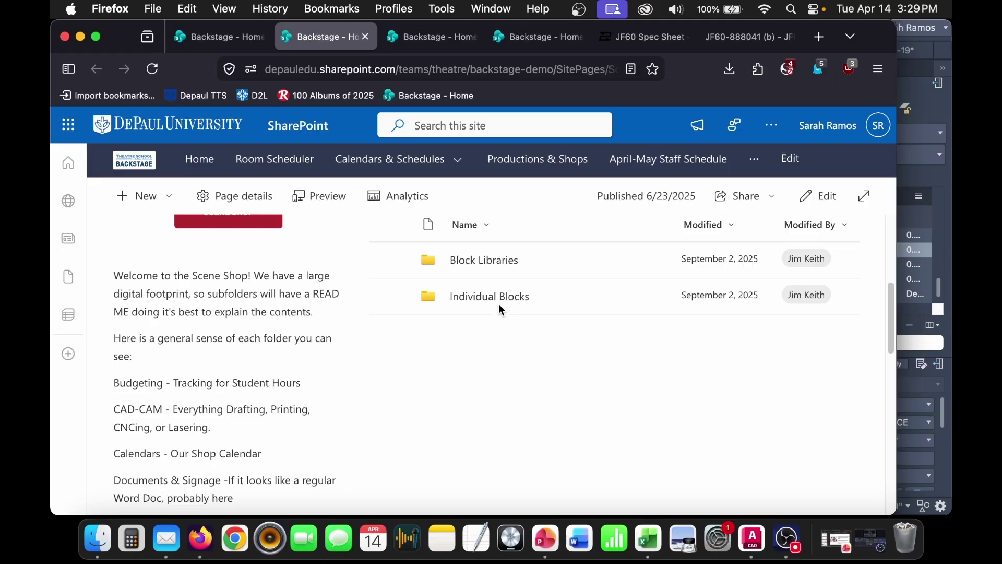
click(503, 301)
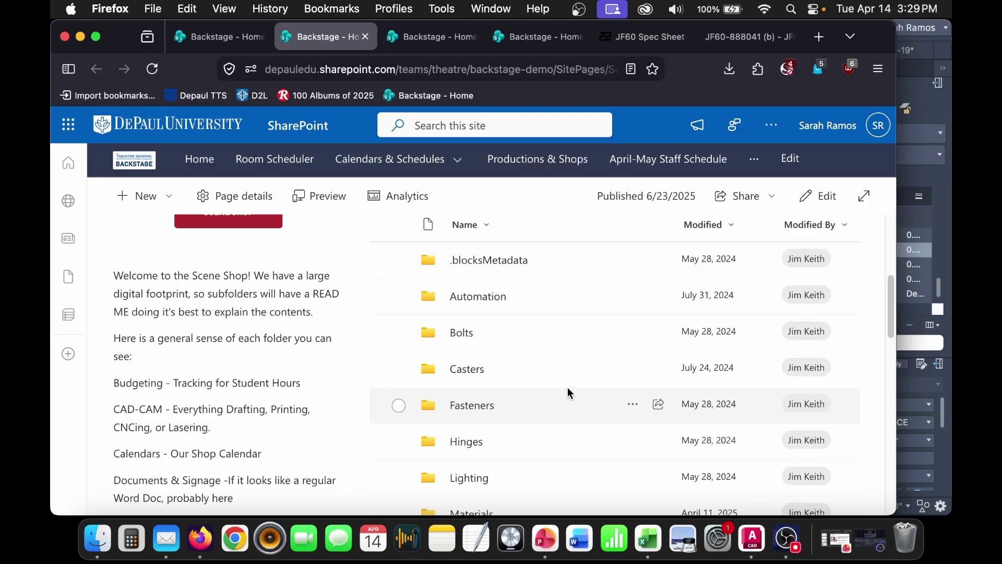
scroll(543, 389, down, 2)
scroll(540, 389, down, 1)
click(541, 369)
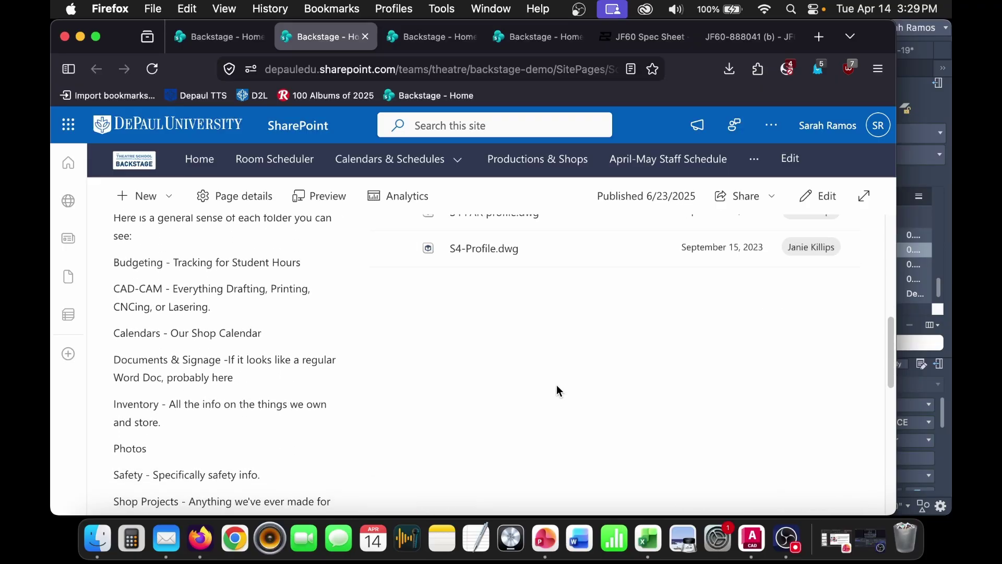
- Preview Light C Clamp - FRONT.dwg, then close it to return to the Lighting list
scroll(559, 366, up, 2)
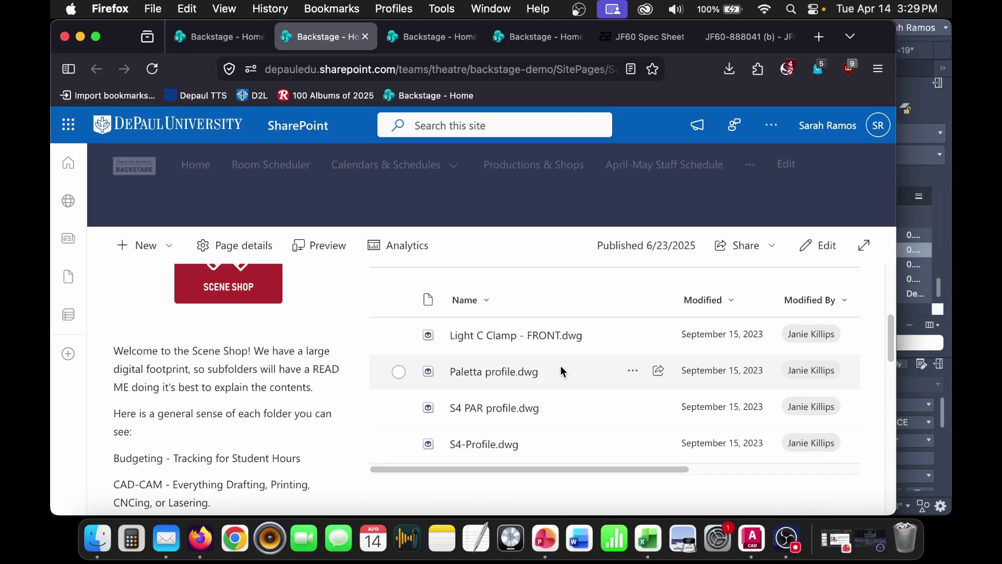
click(504, 339)
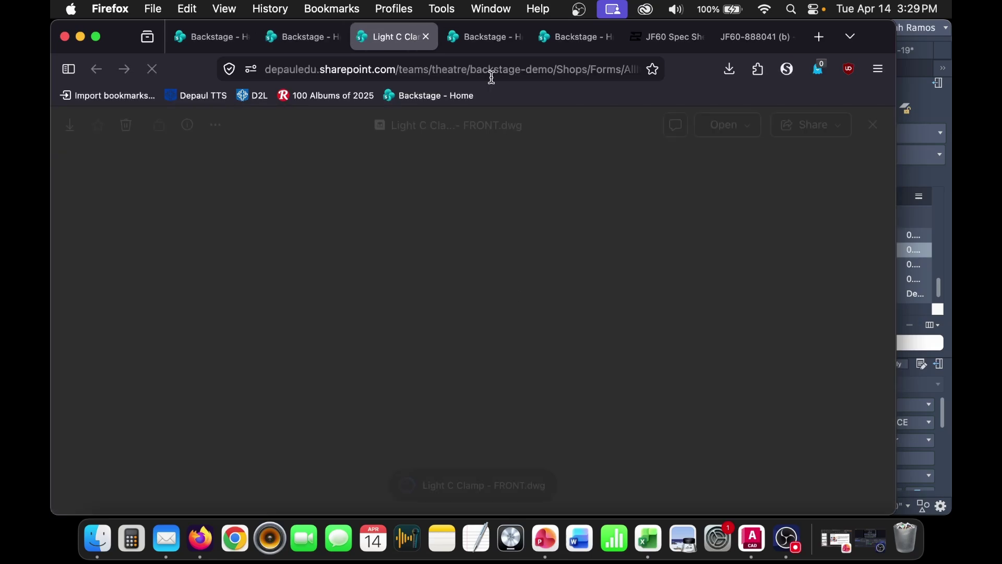
click(426, 36)
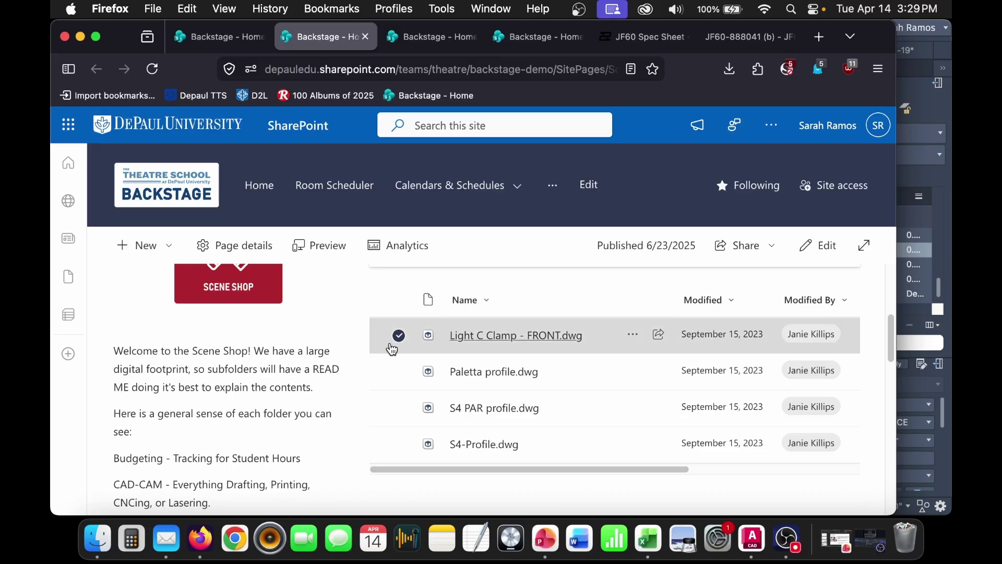
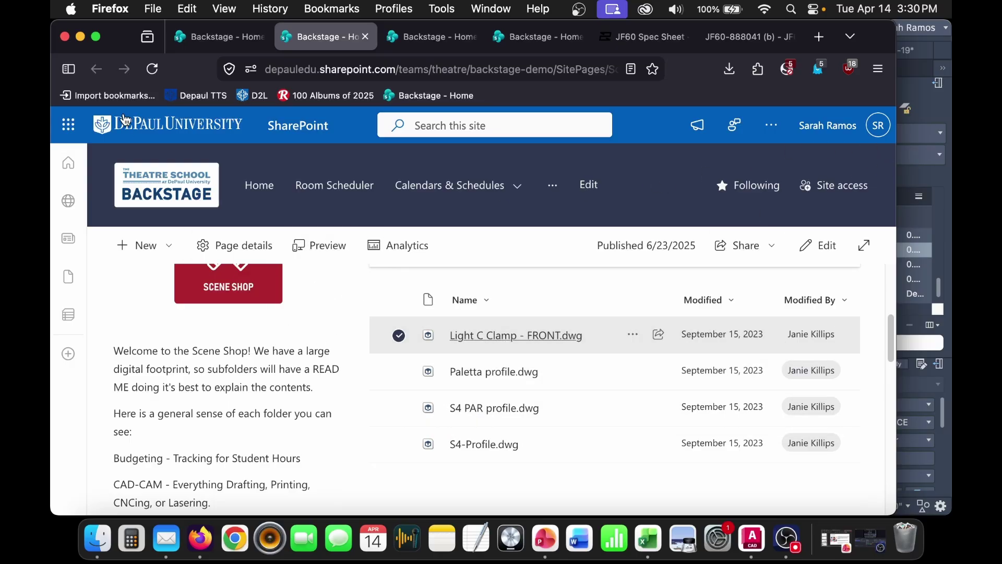
- Glance at the other Backstage tab, then return to Scene Shop and open the CAD Blocks folder
click(220, 37)
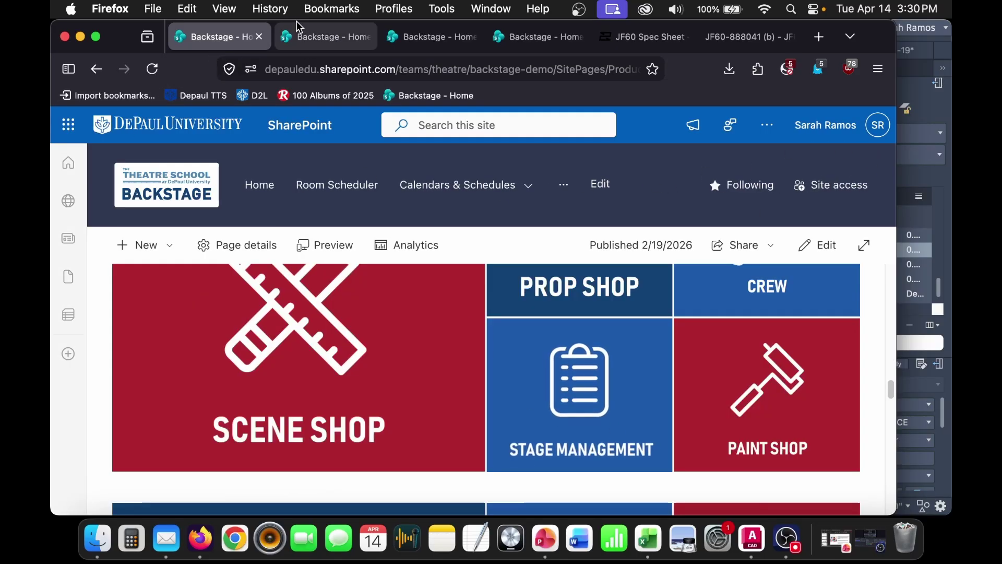
click(319, 37)
scroll(385, 423, up, 5)
scroll(504, 412, down, 1)
click(553, 397)
scroll(583, 415, down, 3)
scroll(540, 414, up, 1)
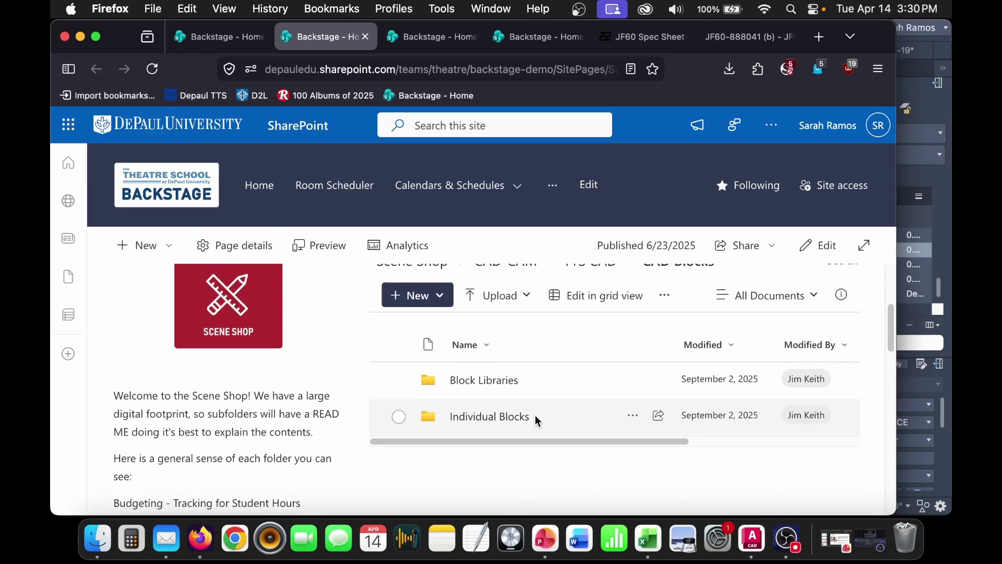
- Open Individual Blocks and scroll its .dwg list down to the Turnbuckle drawings
click(513, 417)
scroll(564, 437, down, 1)
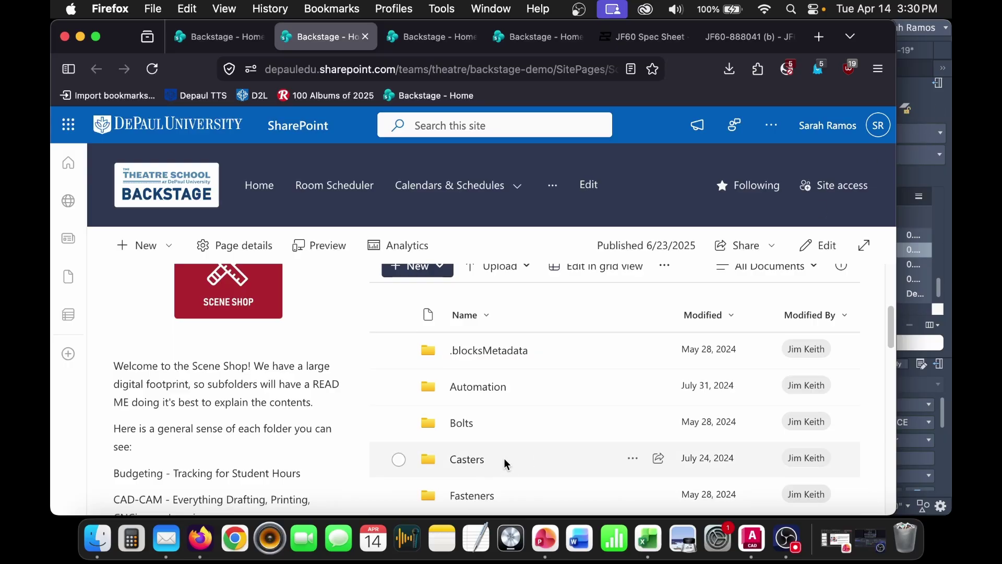
scroll(508, 454, down, 5)
scroll(542, 453, down, 10)
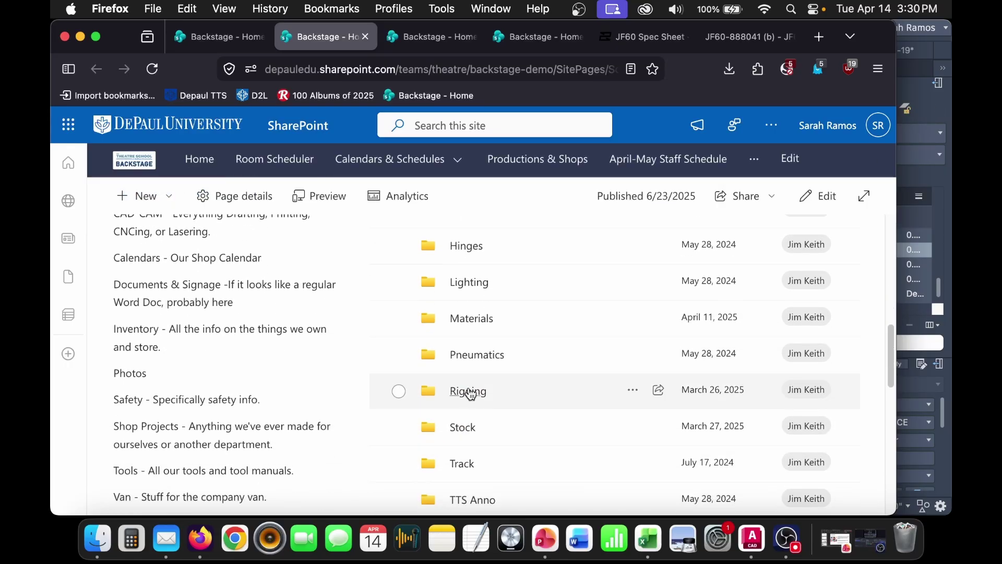
scroll(563, 458, down, 8)
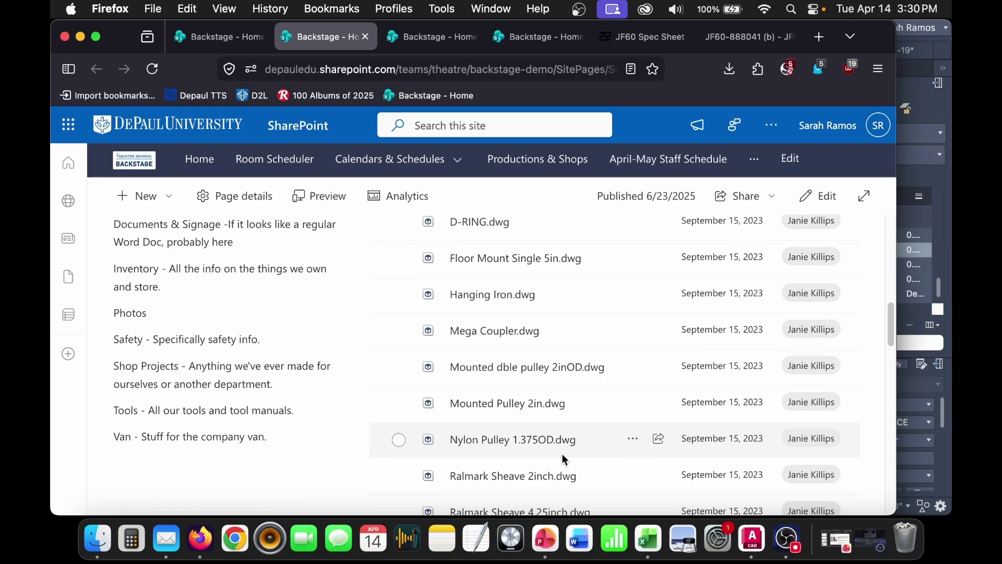
scroll(563, 454, down, 8)
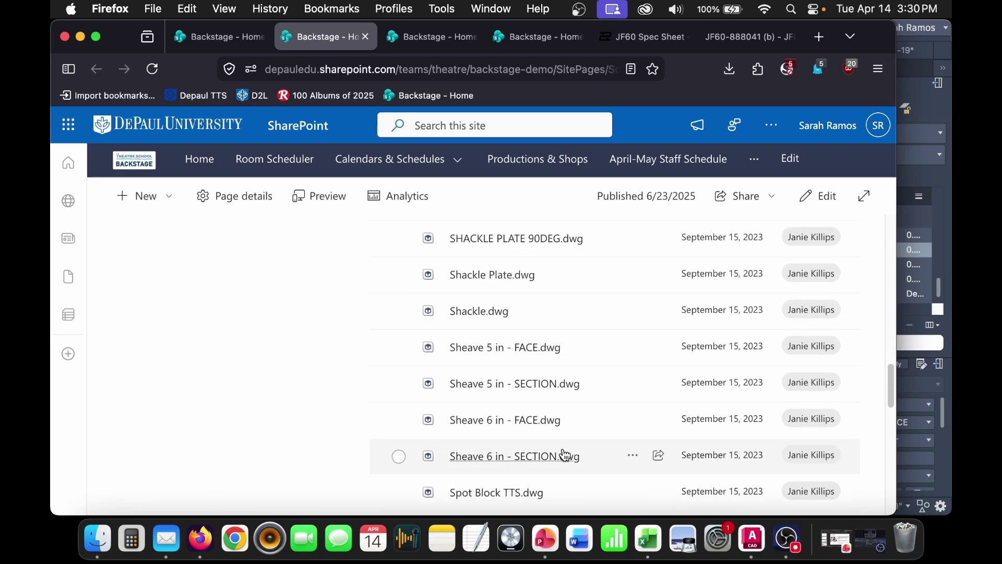
click(939, 120)
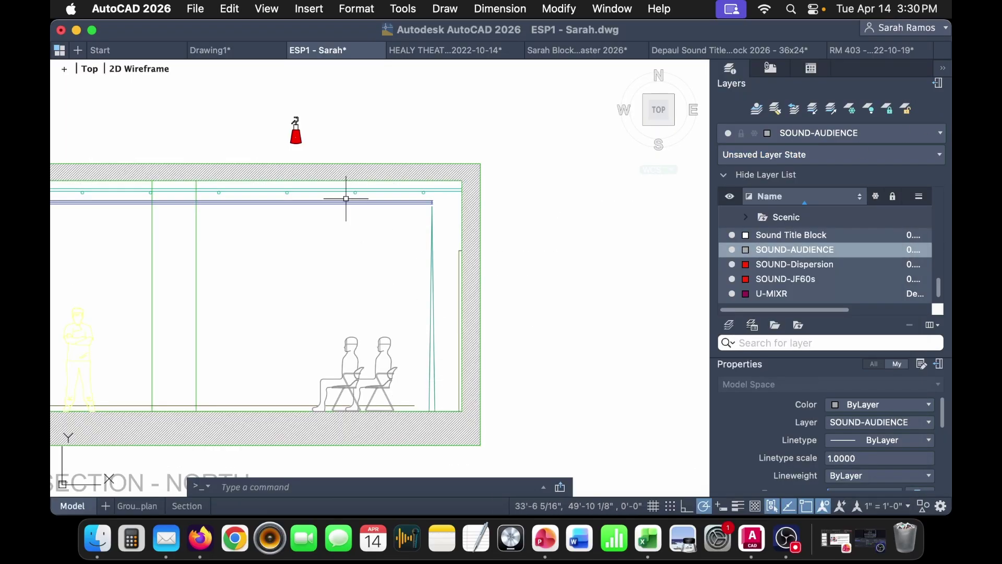
- Move the selected clamp-mounted speaker by its clamp toward the North section
scroll(288, 114, up, 3)
scroll(289, 113, up, 5)
middle_drag(385, 224, 386, 303)
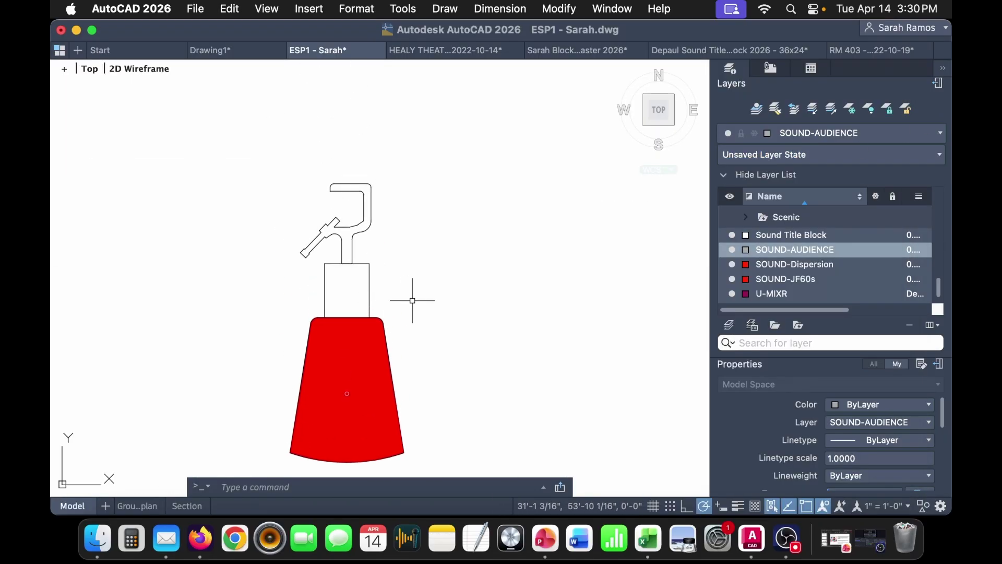
scroll(413, 302, down, 4)
click(439, 173)
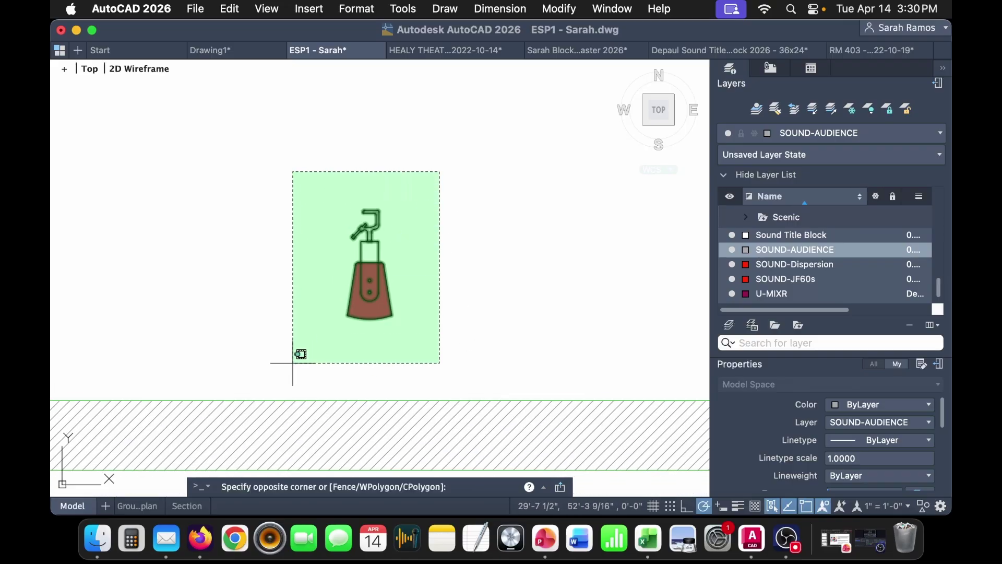
click(294, 362)
text(m)
key(Return)
scroll(376, 219, up, 3)
scroll(358, 179, up, 2)
click(365, 179)
scroll(366, 187, down, 6)
scroll(381, 194, down, 3)
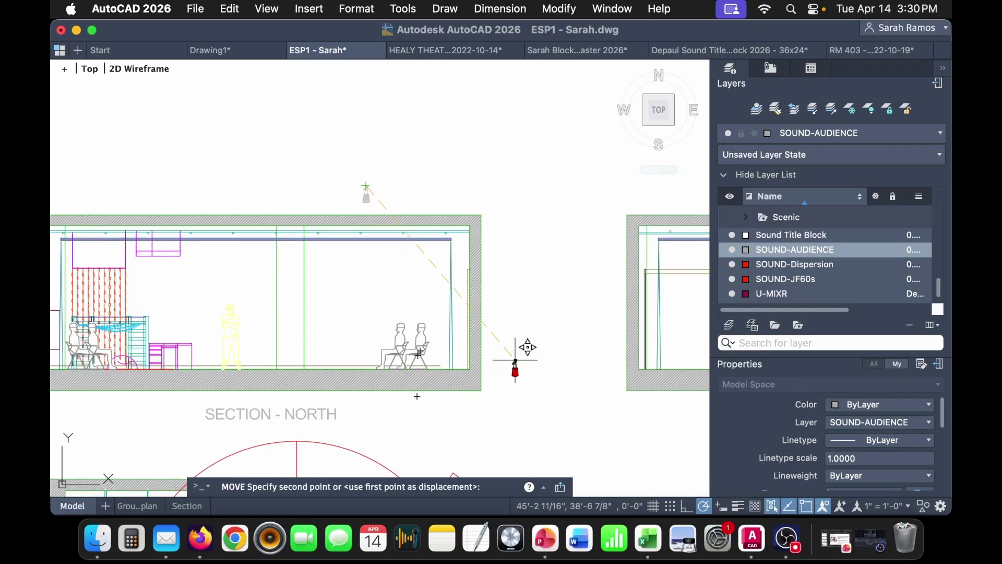
middle_drag(514, 353, 522, 275)
click(546, 234)
- Start a line from the ground-plan speaker's edge, then cancel it
middle_drag(365, 392, 366, 186)
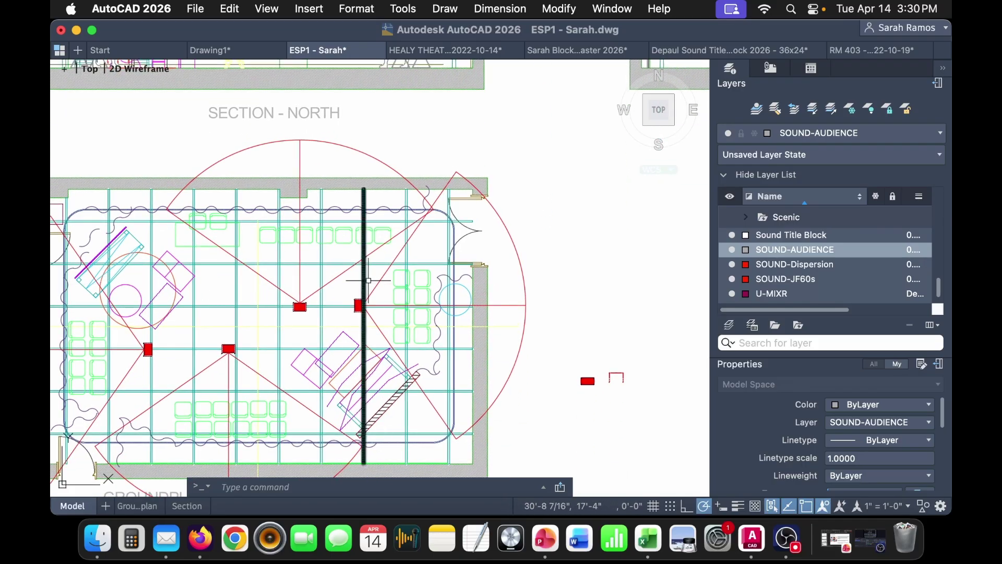
scroll(350, 349, up, 5)
text(l)
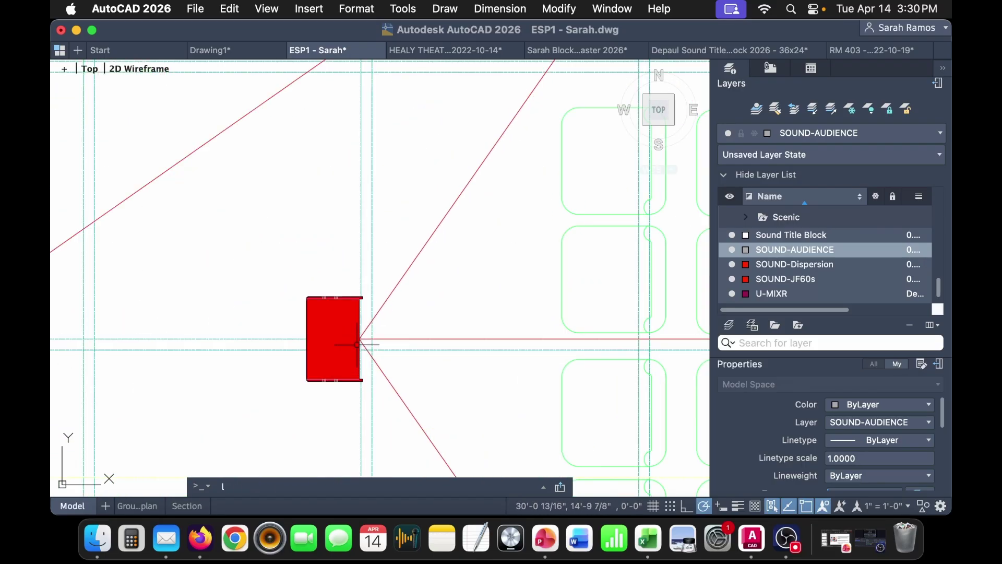
click(335, 295)
scroll(335, 295, down, 10)
middle_drag(325, 251, 330, 404)
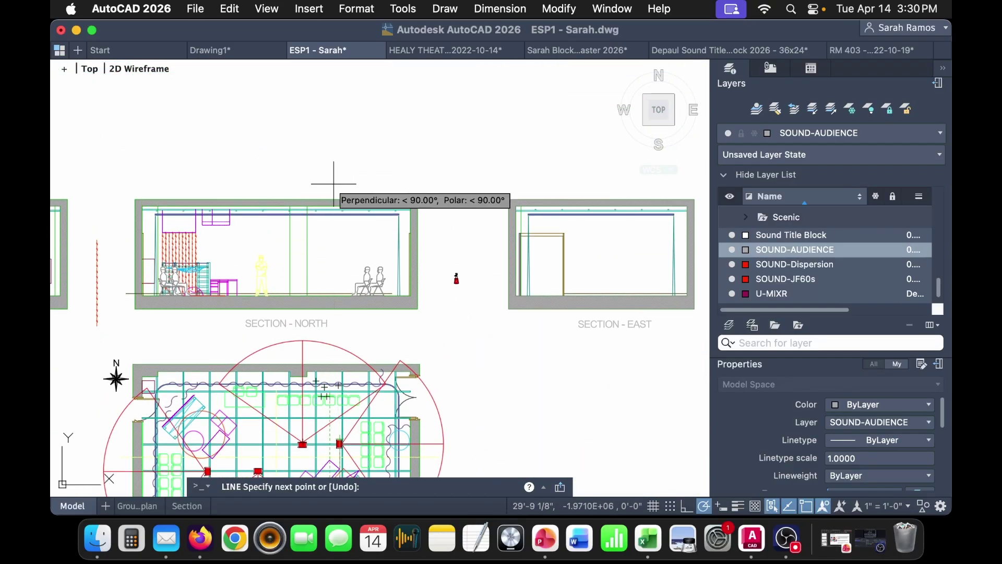
key(Escape)
scroll(449, 292, up, 6)
- Move the speaker again so its clamp top sits on the overhead pipe
click(532, 264)
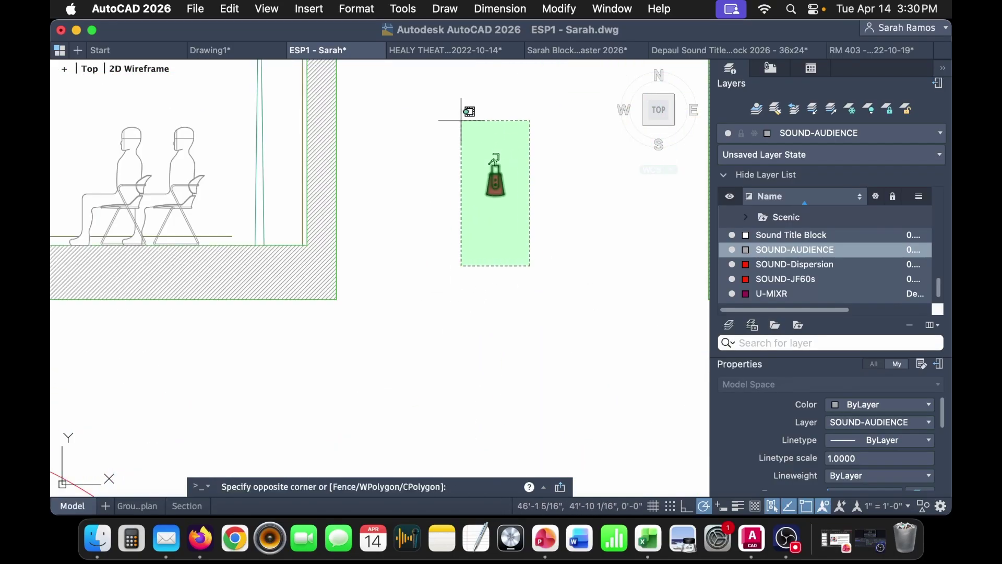
click(468, 112)
scroll(473, 125, up, 3)
scroll(537, 205, up, 5)
text(m)
key(Return)
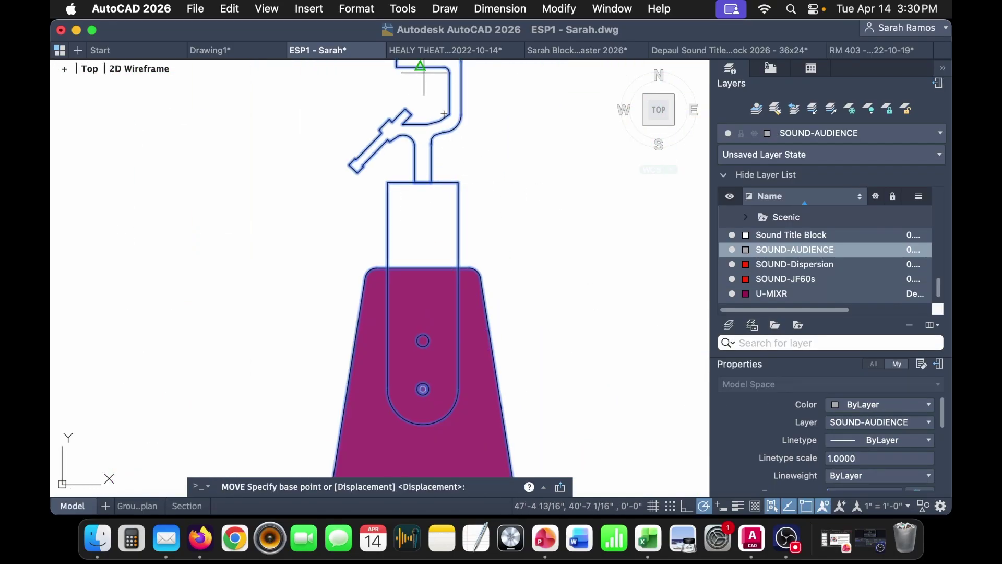
click(427, 62)
scroll(452, 109, down, 8)
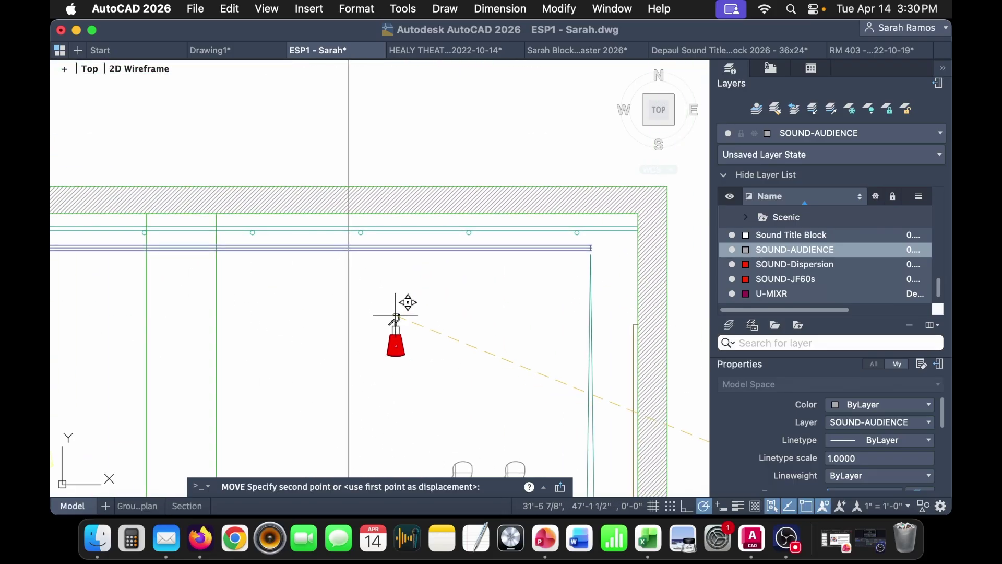
scroll(338, 233, up, 3)
scroll(369, 208, up, 4)
click(374, 202)
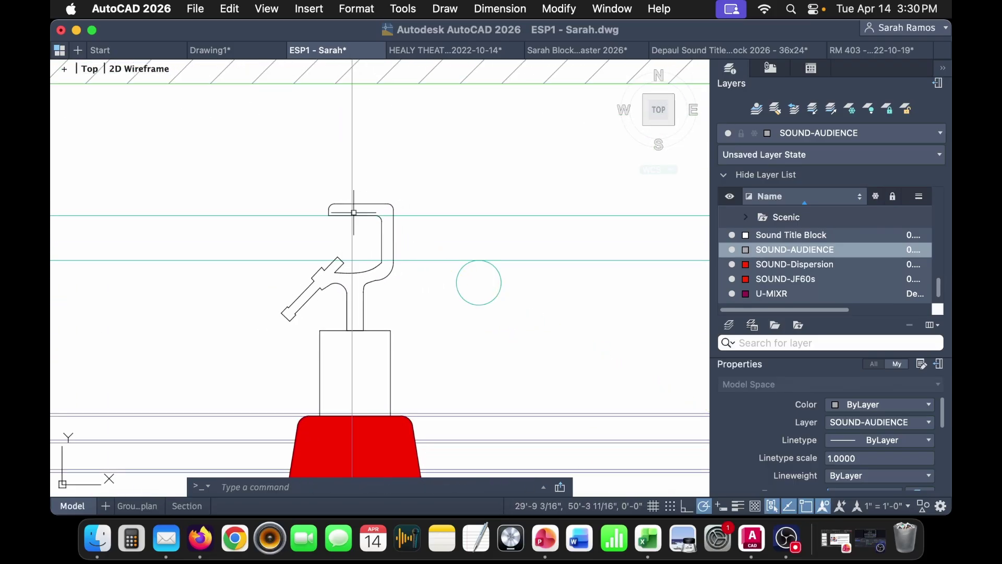
scroll(358, 216, down, 6)
scroll(447, 301, up, 4)
middle_drag(384, 283, 419, 351)
- Start a linear dimension with DL, then cancel it
text(d)
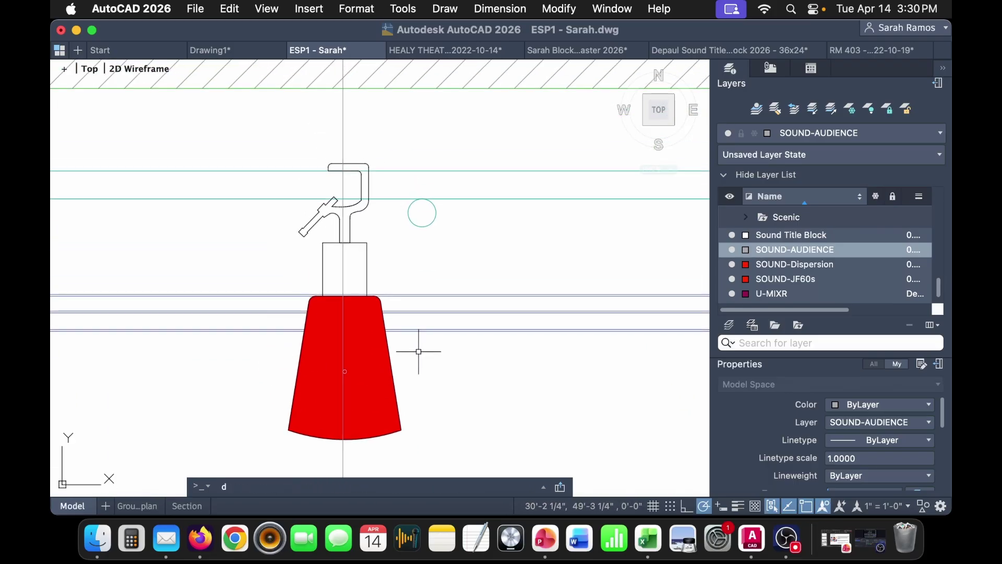
text(l)
key(Return)
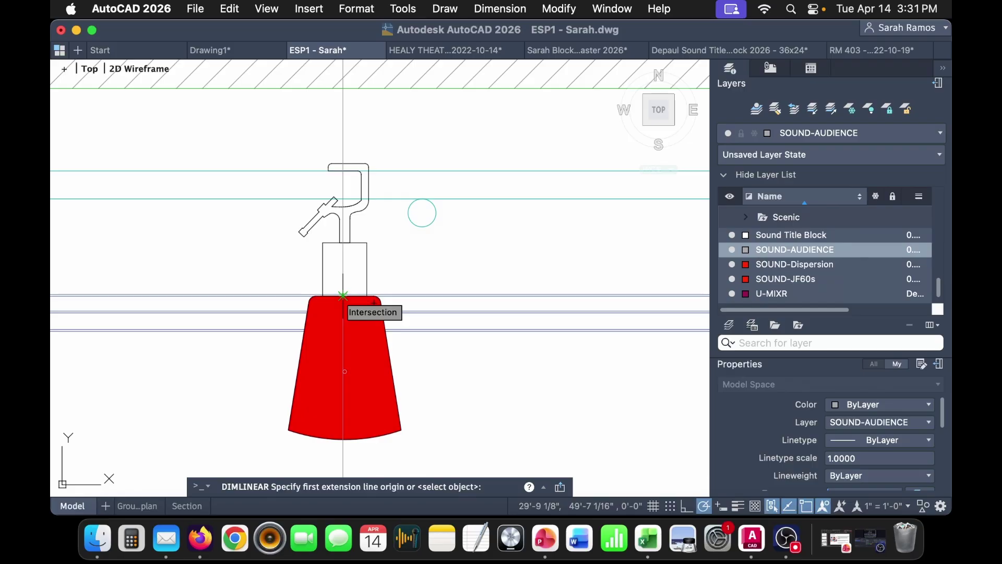
scroll(336, 163, up, 4)
key(Escape)
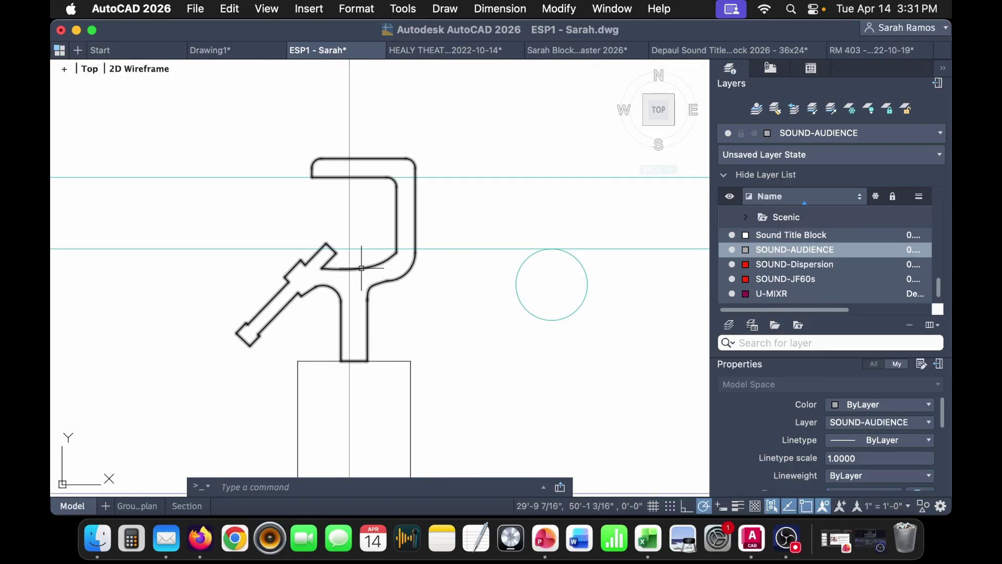
- Copy the clamp hook block and fit the copy over the round pipe
click(300, 289)
click(370, 205)
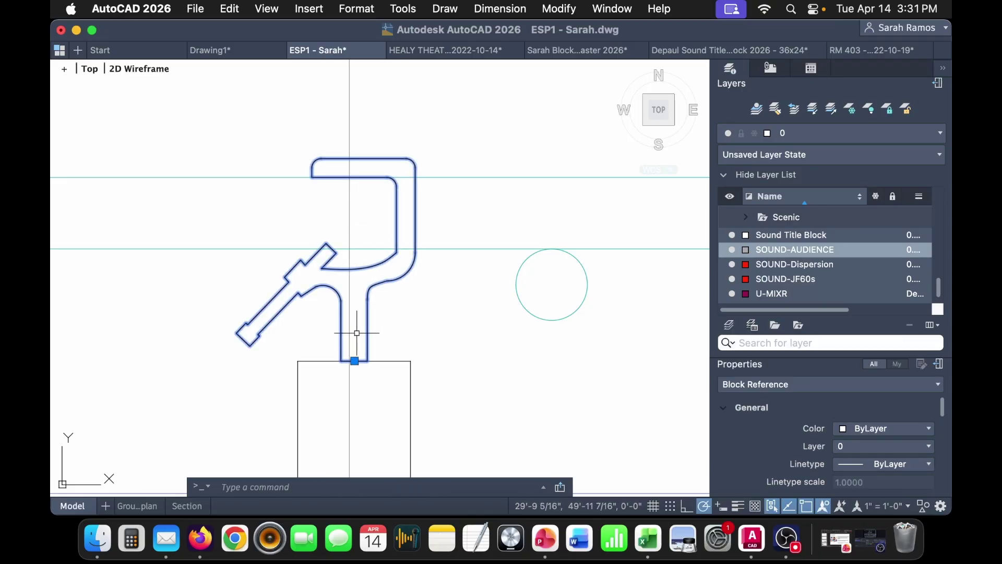
alt+drag(394, 227, 654, 287)
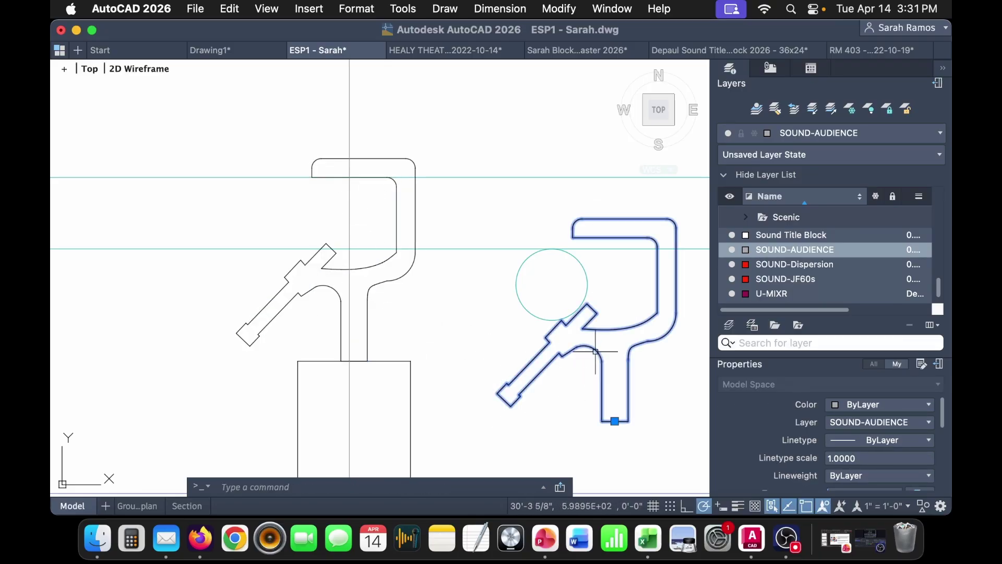
key(Return)
click(608, 229)
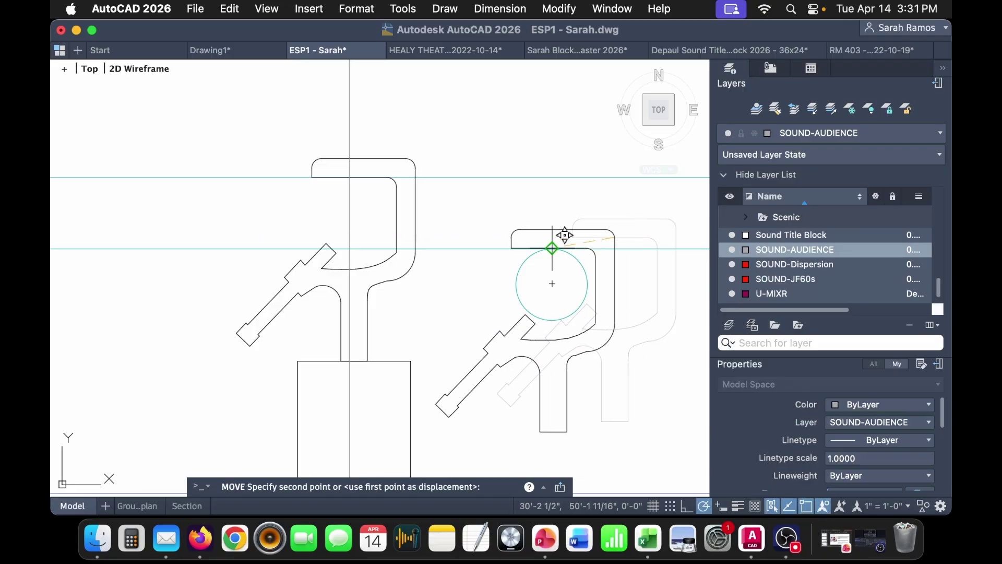
click(547, 239)
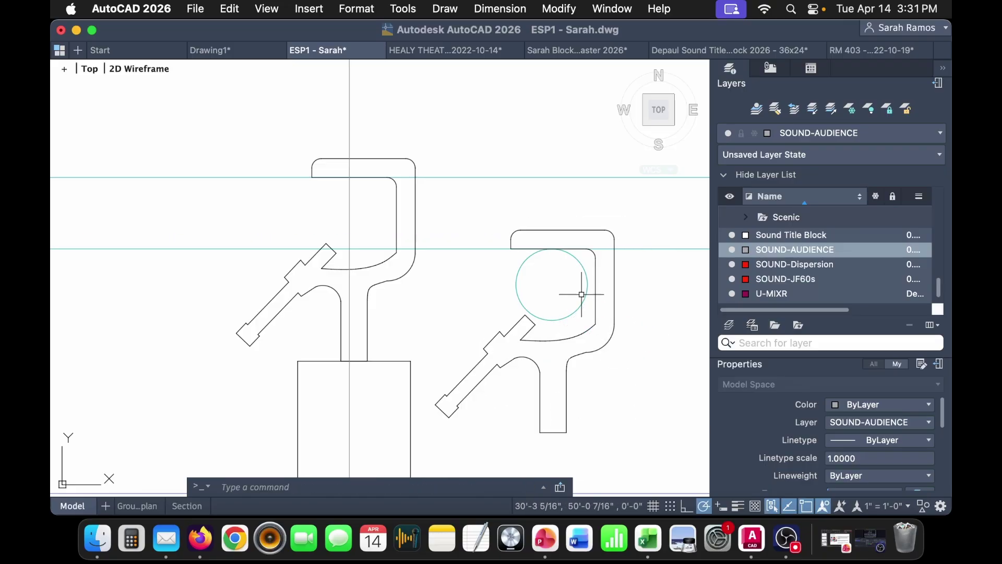
- Measure the pipe circle edge to edge with DLI, then cancel the dimension
text(dli)
key(Return)
click(516, 284)
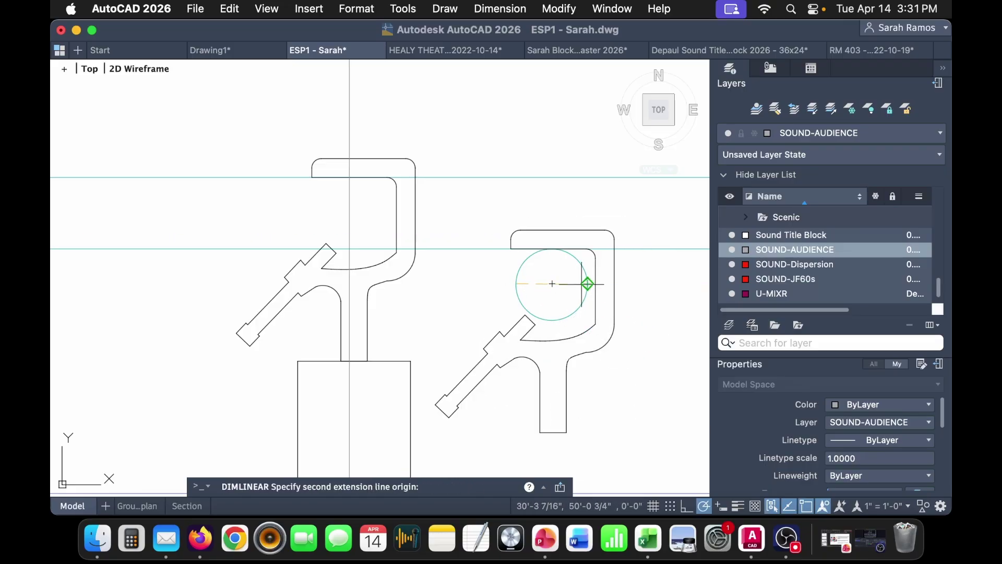
click(587, 284)
scroll(588, 283, down, 5)
scroll(492, 281, up, 5)
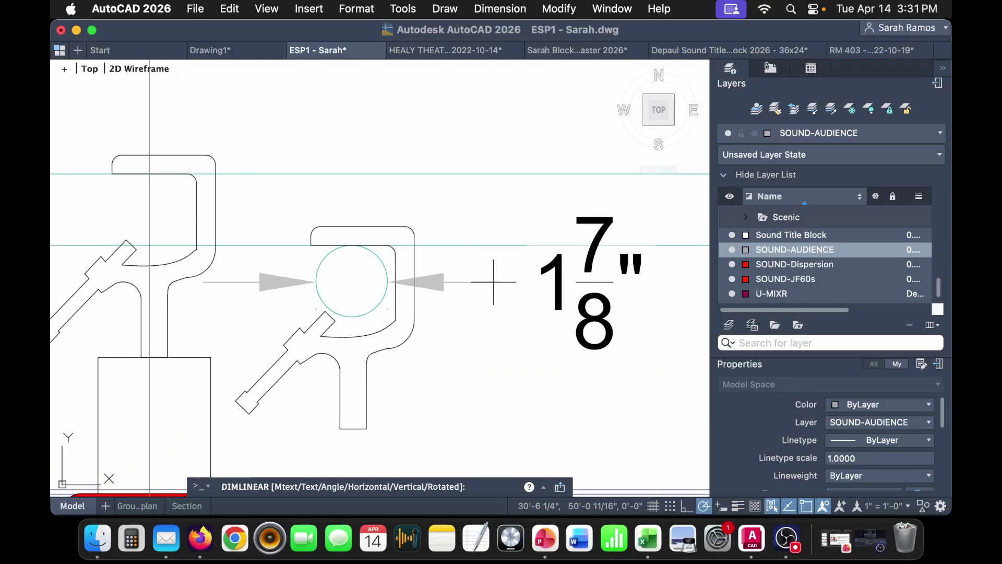
key(Escape)
- Erase the copied C-Clamp block, leaving only the 1 7/8" pipe circle
scroll(402, 334, left, 5)
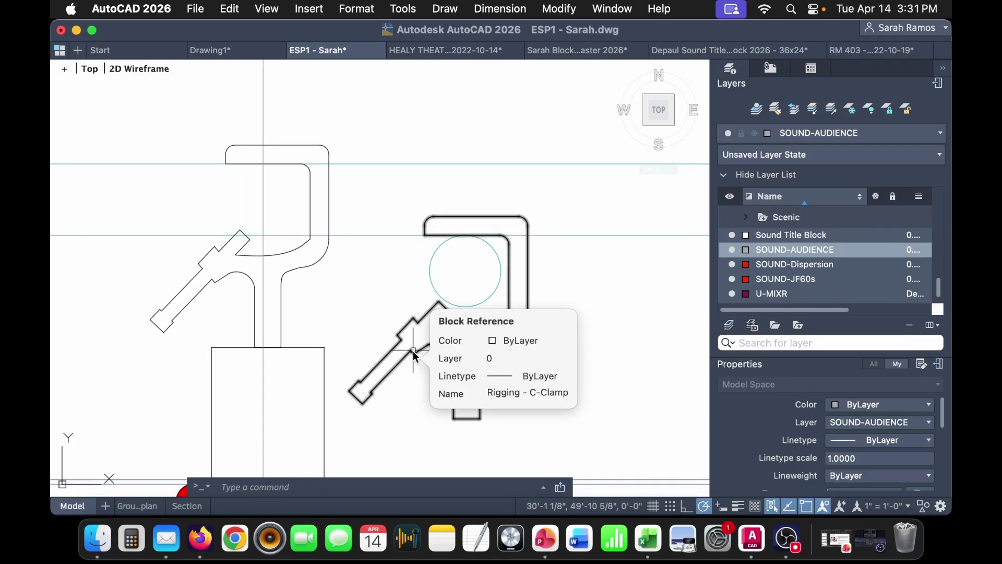
scroll(596, 417, left, 4)
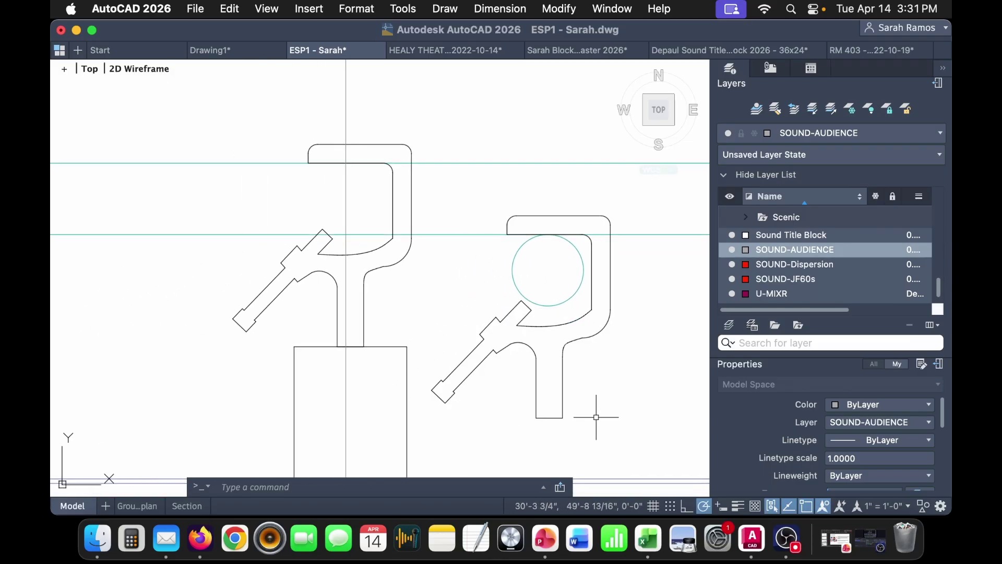
click(529, 408)
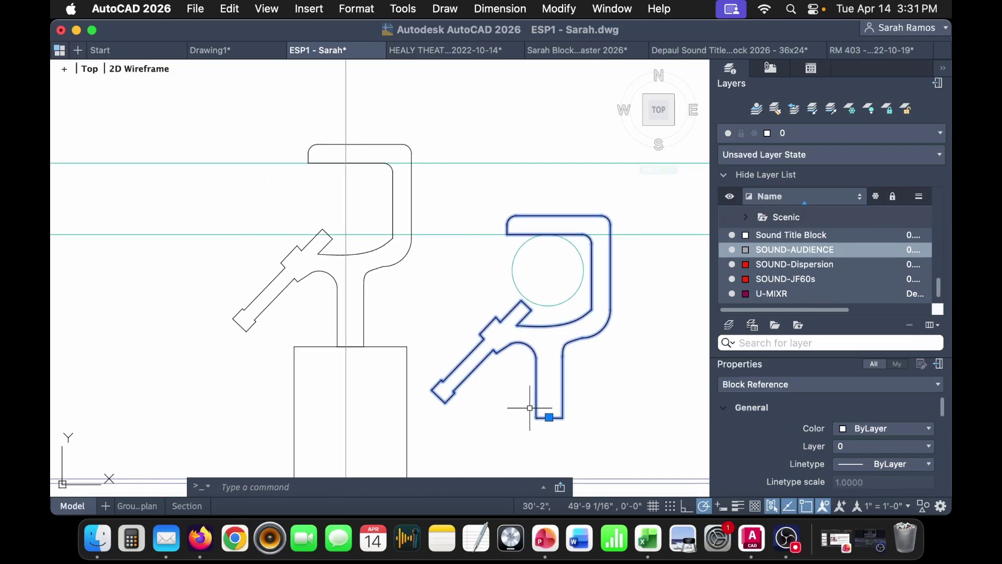
key(Return)
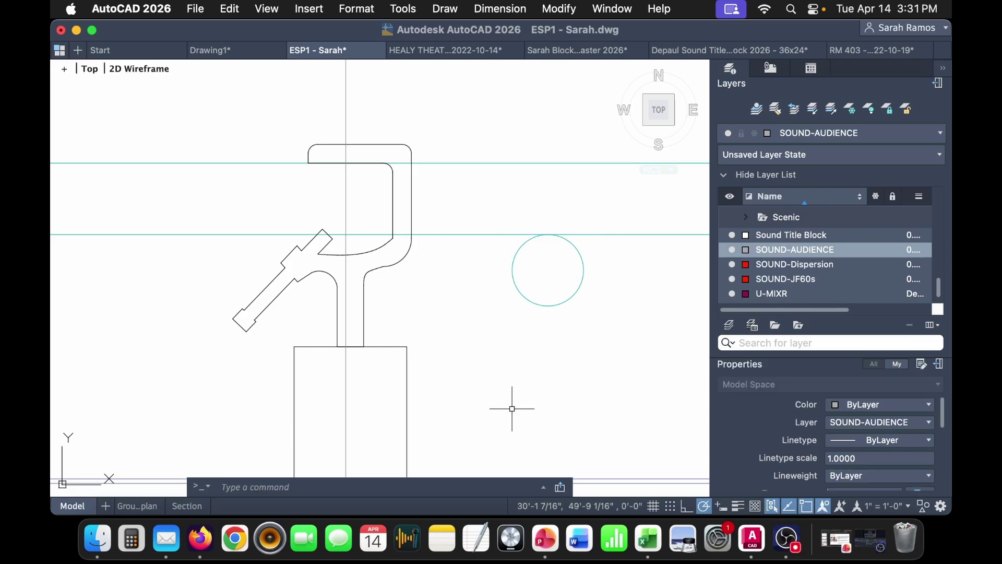
scroll(520, 408, down, 5)
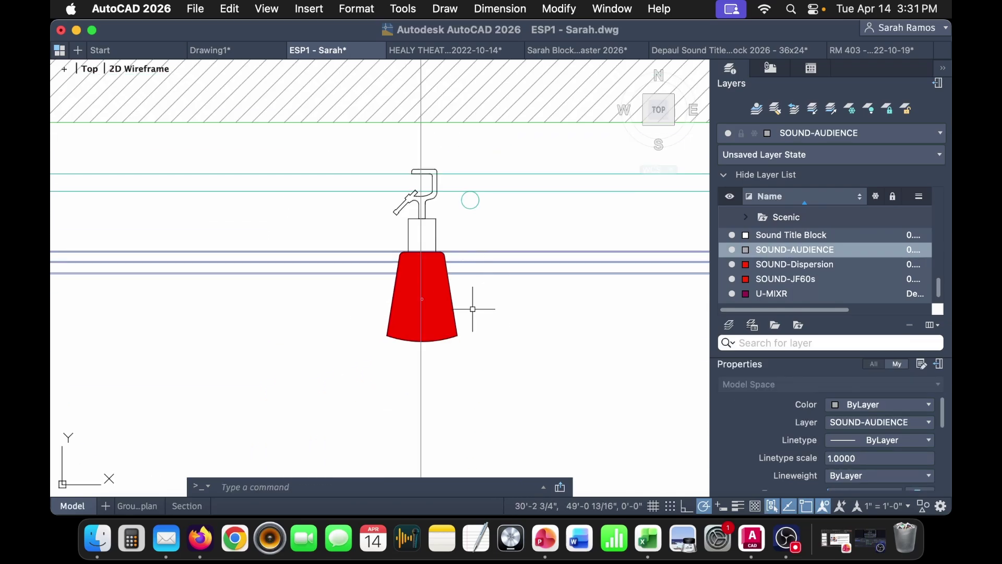
- Inspect the speaker block, then dimension the 11¾" drop from speaker centre to clamp
click(422, 297)
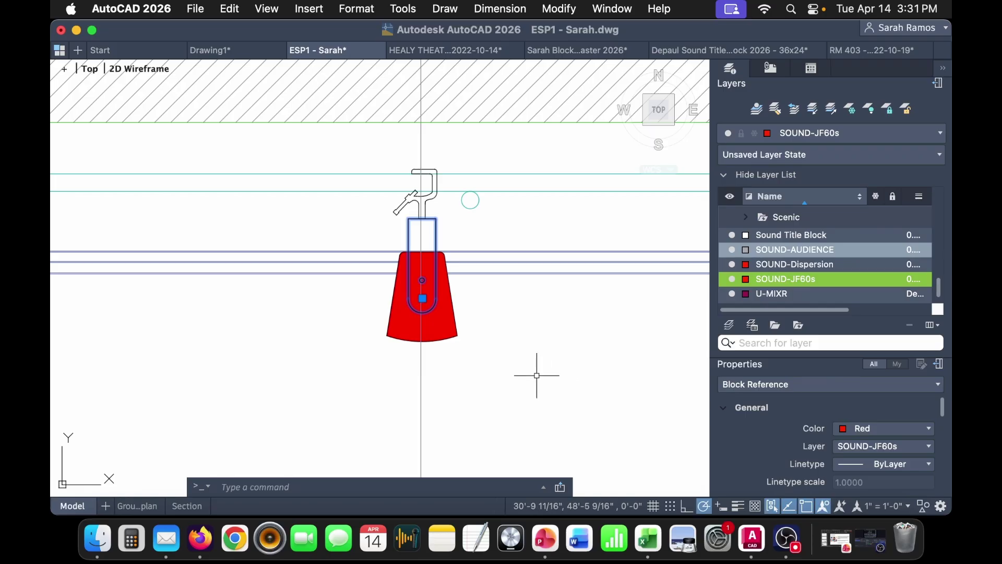
key(Escape)
scroll(517, 356, right, 5)
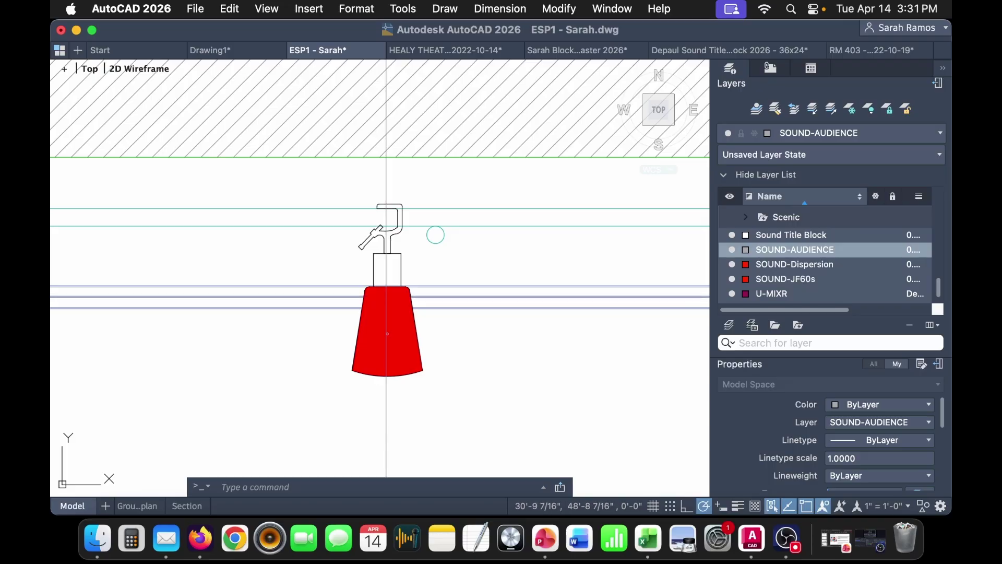
text(li)
key(Return)
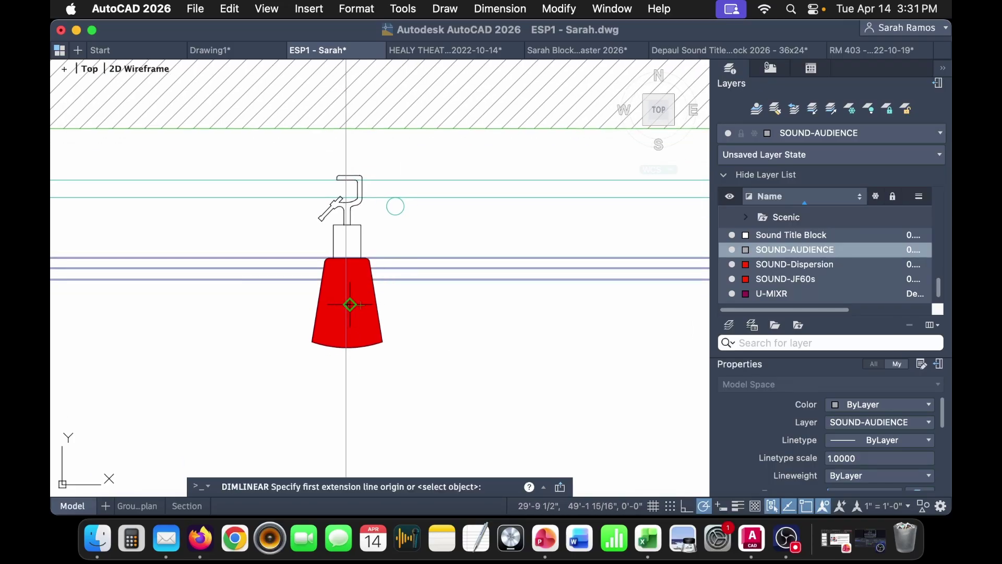
scroll(339, 308, up, 5)
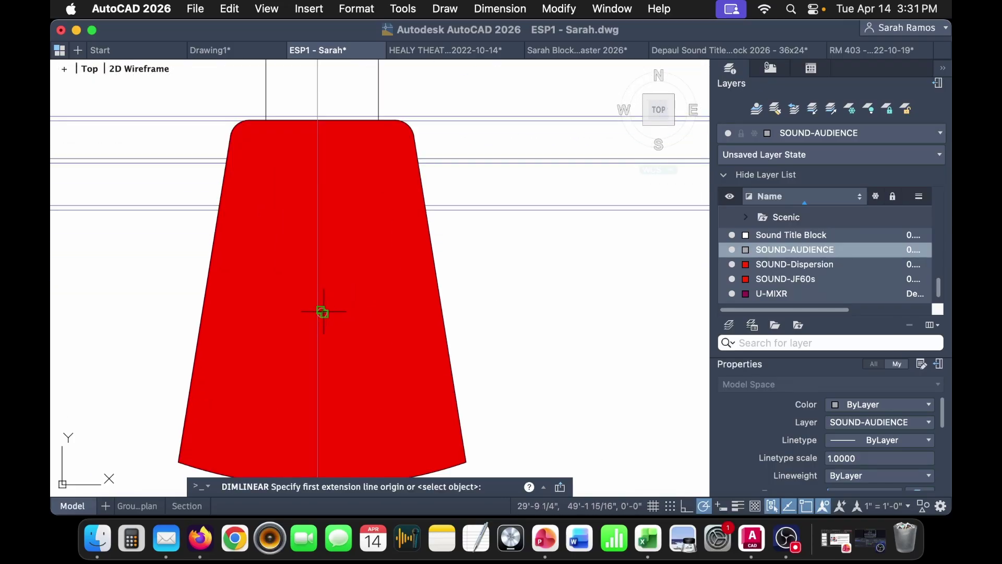
click(322, 312)
scroll(329, 319, down, 4)
click(328, 157)
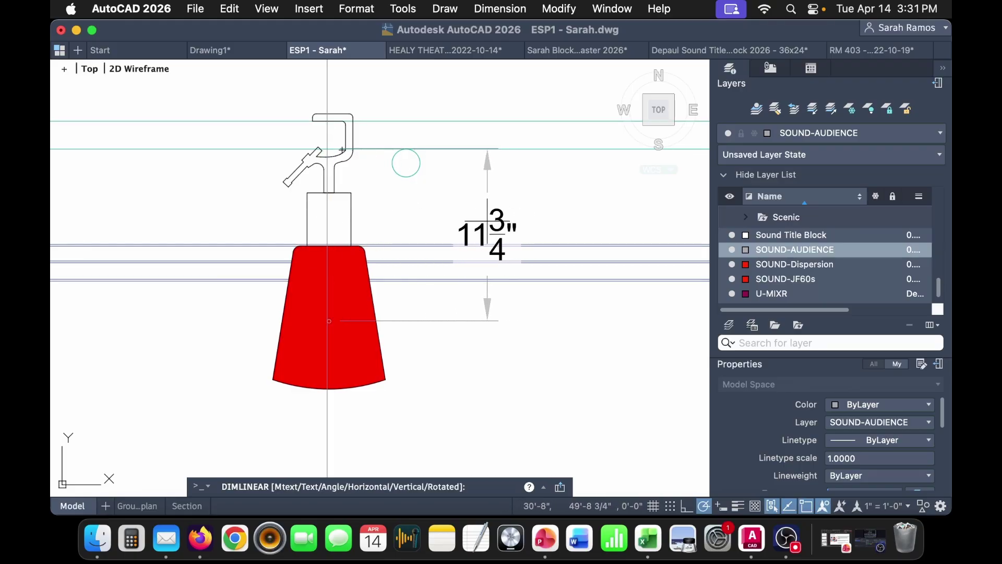
click(488, 220)
- Window-select and delete the clamp and mounting stem above the speaker
click(386, 209)
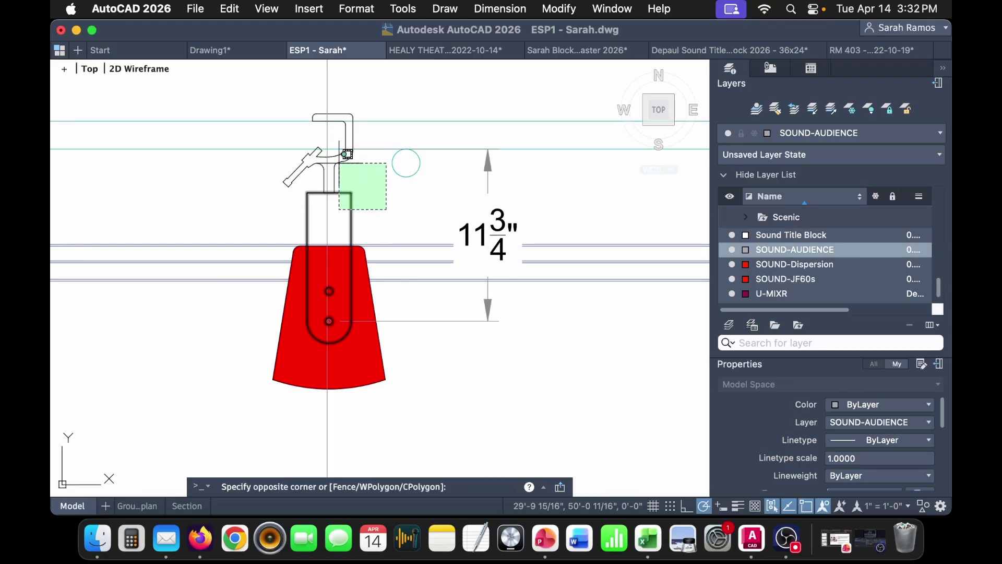
click(346, 155)
key(Delete)
click(383, 366)
scroll(391, 378, down, 3)
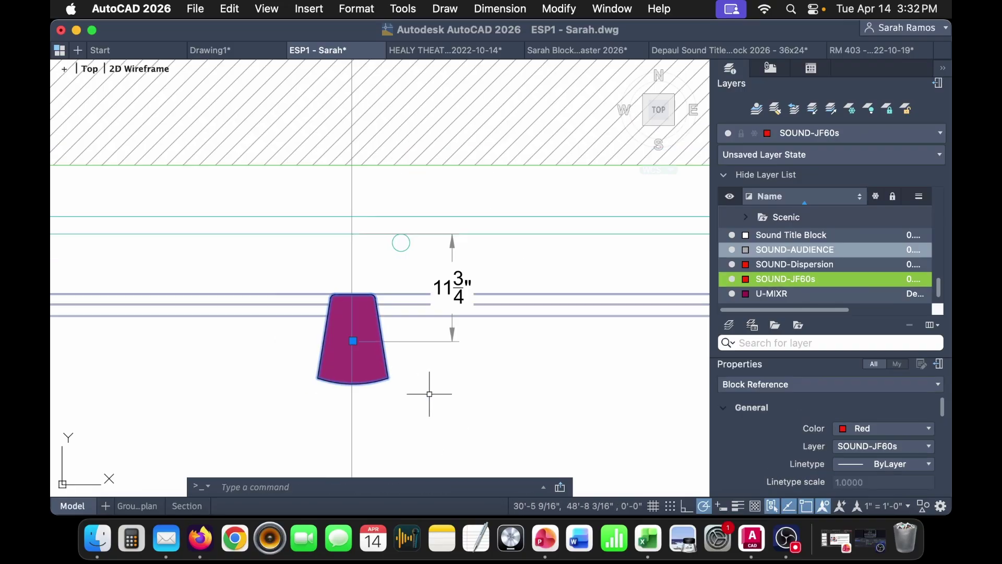
middle_drag(421, 392, 448, 314)
- Delete the 11¾" dimension
key(Escape)
click(552, 324)
click(453, 250)
key(Delete)
middle_drag(451, 268, 514, 284)
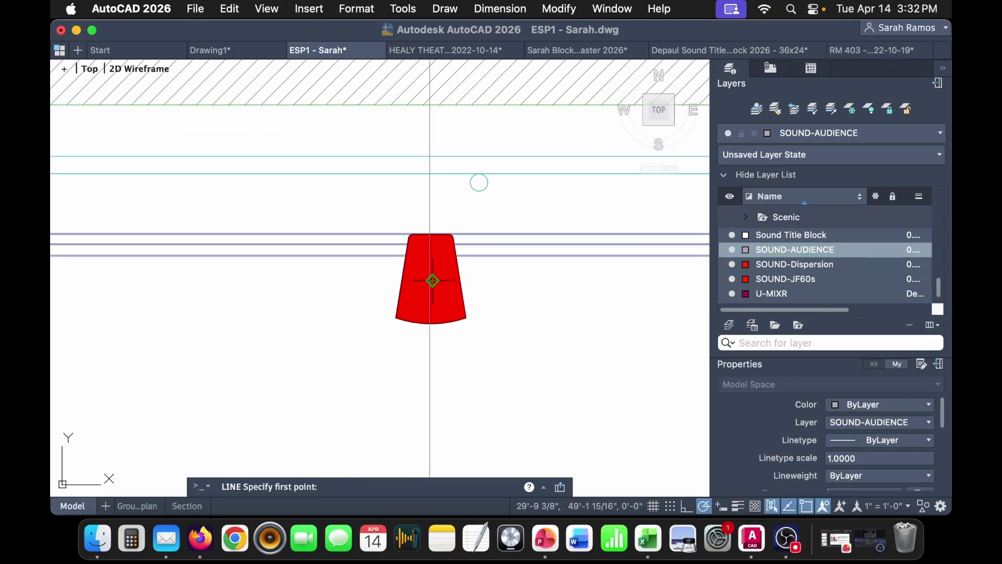
- Draw a projection line from the speaker's centre past the section's left wall
scroll(432, 280, up, 5)
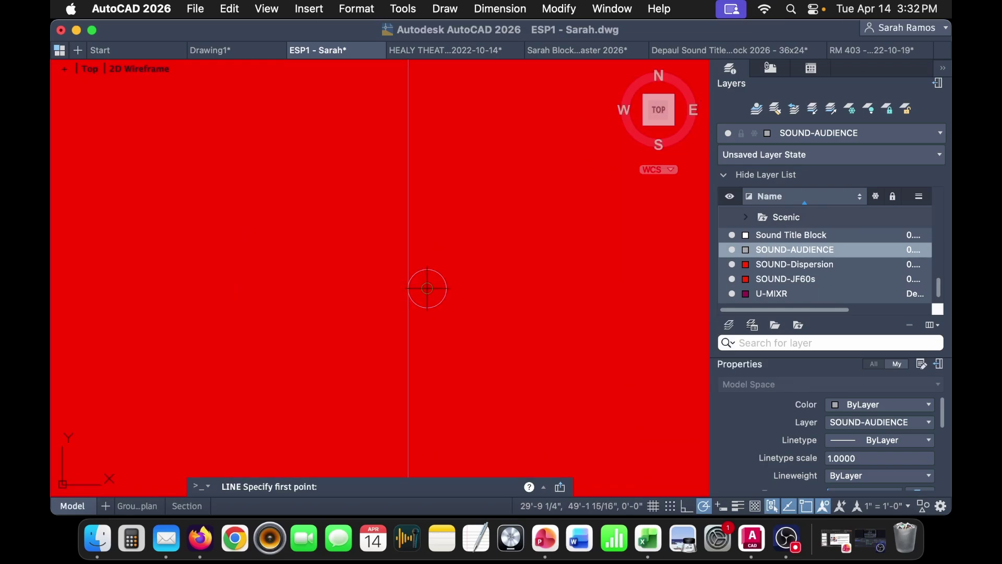
click(427, 288)
scroll(426, 288, down, 10)
middle_drag(236, 302, 432, 239)
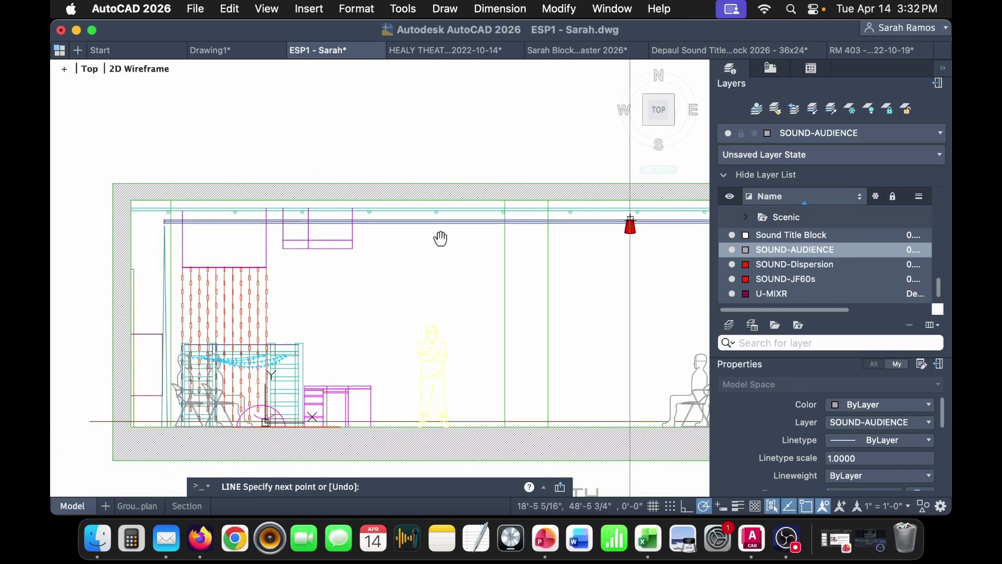
click(97, 234)
key(Escape)
- Copy the section speaker and paste a duplicate further along the North section
mouse_move(450, 315)
middle_down()
mouse_move(430, 303)
mouse_move(360, 181)
middle_up()
middle_drag(550, 273, 492, 179)
middle_drag(609, 339, 642, 450)
scroll(464, 143, up, 5)
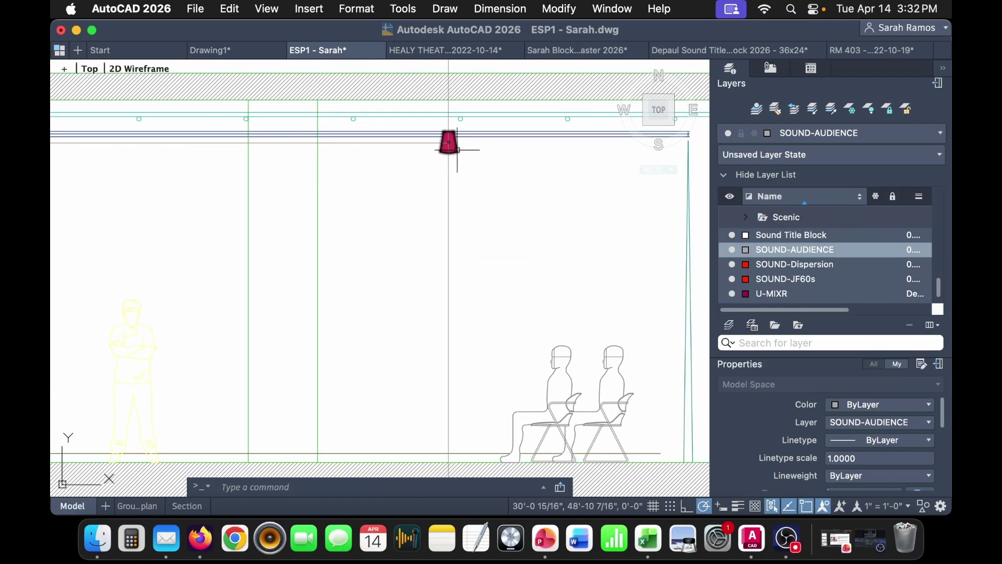
click(457, 149)
key(ctrl+c)
middle_drag(369, 241, 622, 249)
key(ctrl+v)
middle_drag(369, 235, 507, 206)
click(507, 206)
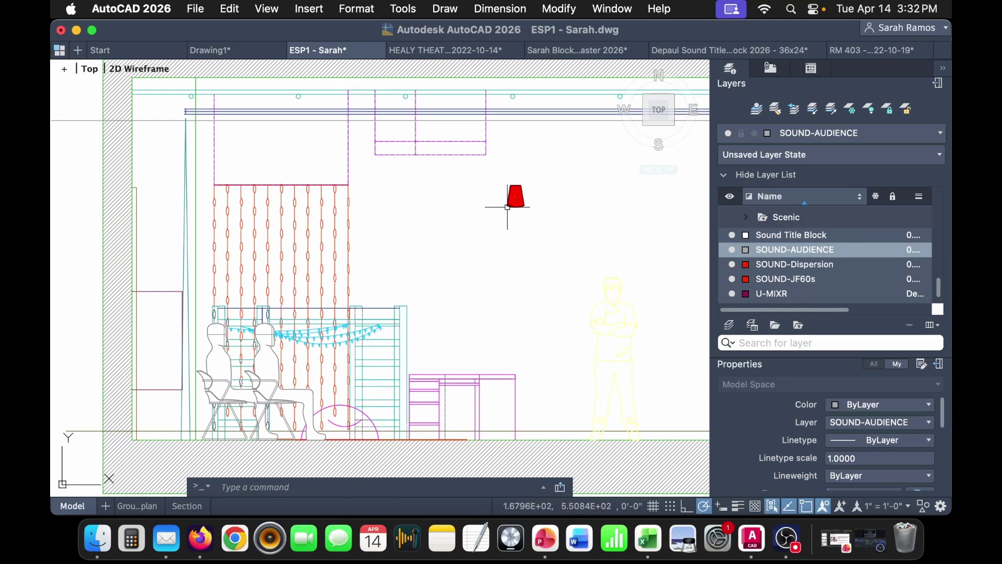
- Draw a projection line up from the ground-plan speaker into the section
scroll(507, 206, down, 3)
middle_drag(504, 428, 501, 211)
scroll(423, 365, up, 6)
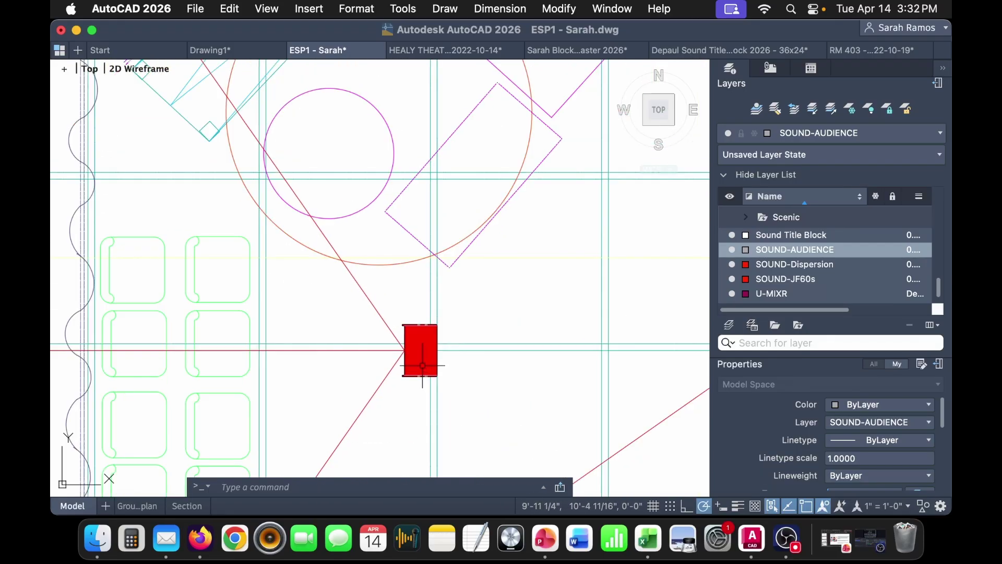
scroll(418, 325, up, 2)
click(420, 324)
scroll(423, 326, down, 8)
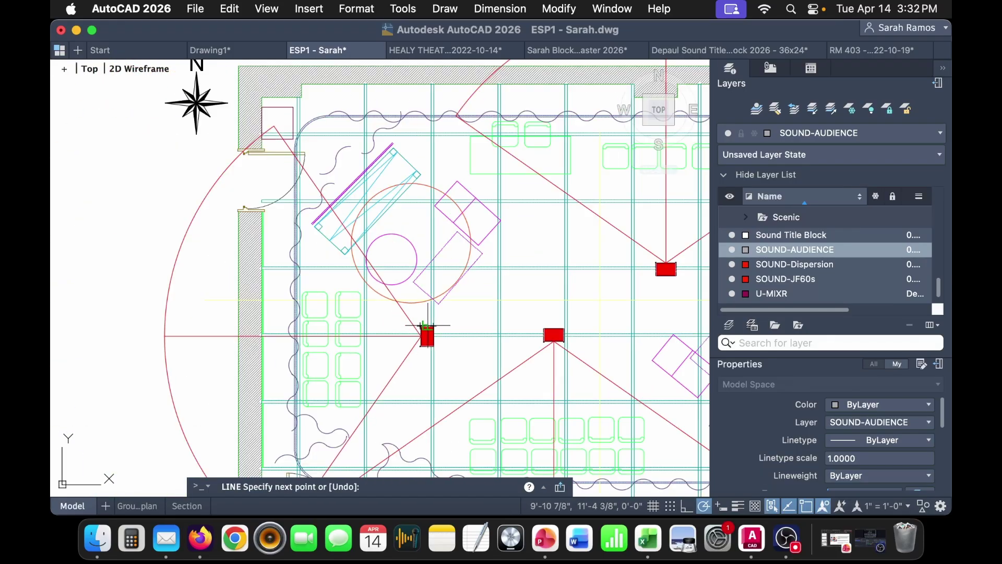
click(434, 105)
key(Escape)
- Grip-move the section speaker onto the projection line below the overhead pipes
scroll(439, 195, up, 5)
click(465, 151)
click(463, 134)
scroll(463, 132, up, 9)
click(494, 136)
scroll(465, 117, down, 9)
scroll(451, 131, up, 3)
middle_drag(461, 128, 434, 313)
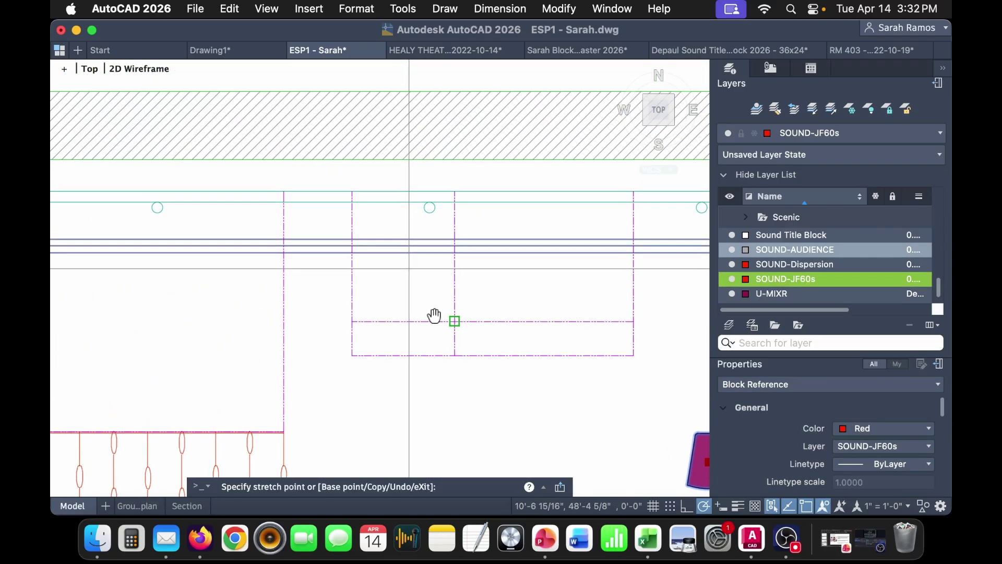
click(409, 268)
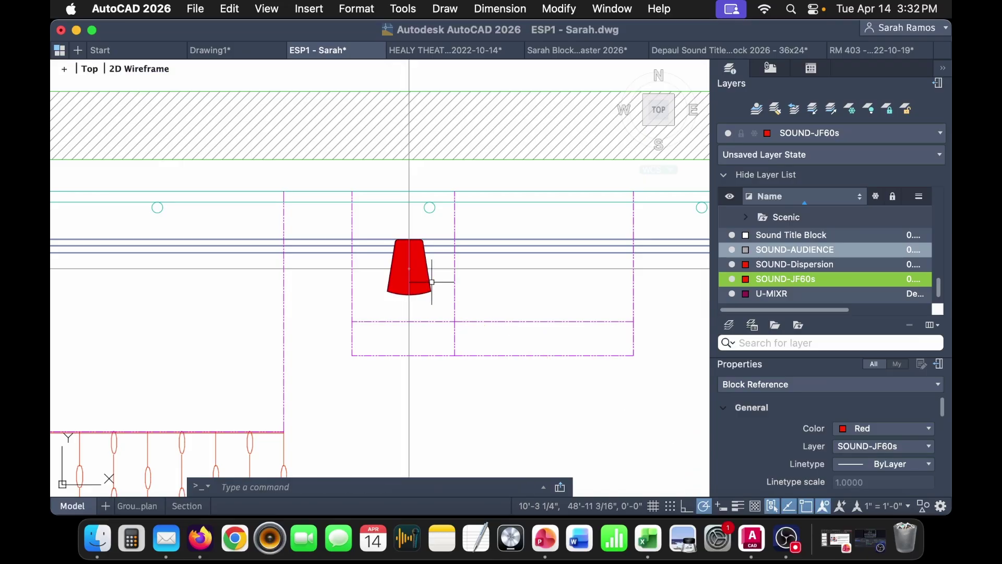
key(Escape)
- Make SOUND-JF60s the current layer and check a construction line's layer
middle_drag(631, 346, 532, 313)
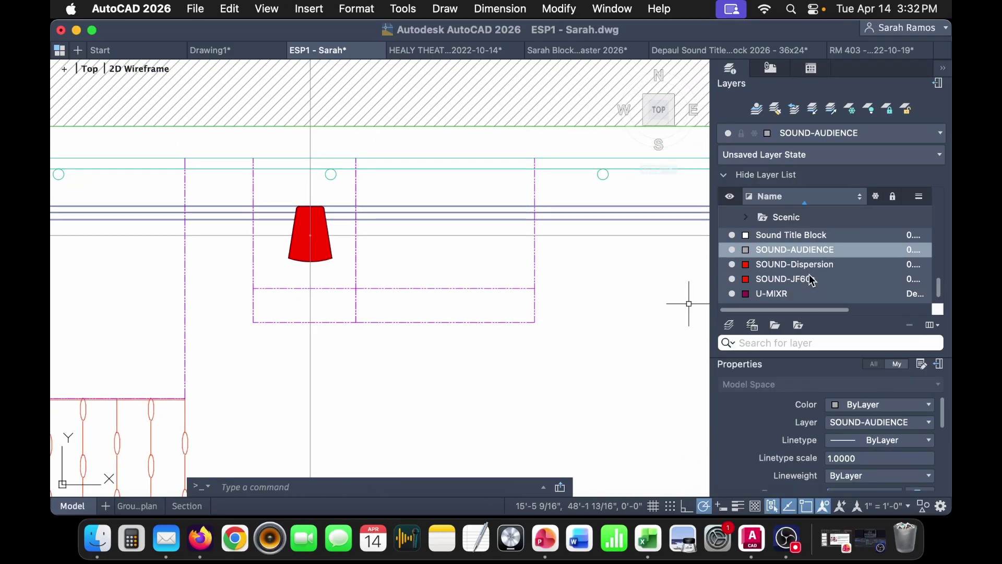
double_click(803, 278)
click(341, 236)
key(Escape)
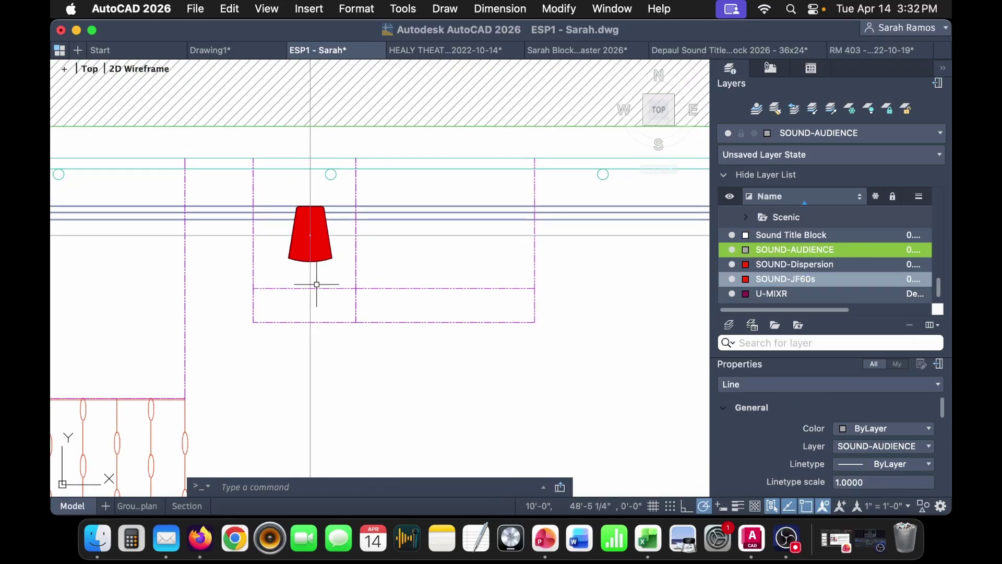
scroll(317, 282, down, 6)
middle_drag(437, 407, 441, 247)
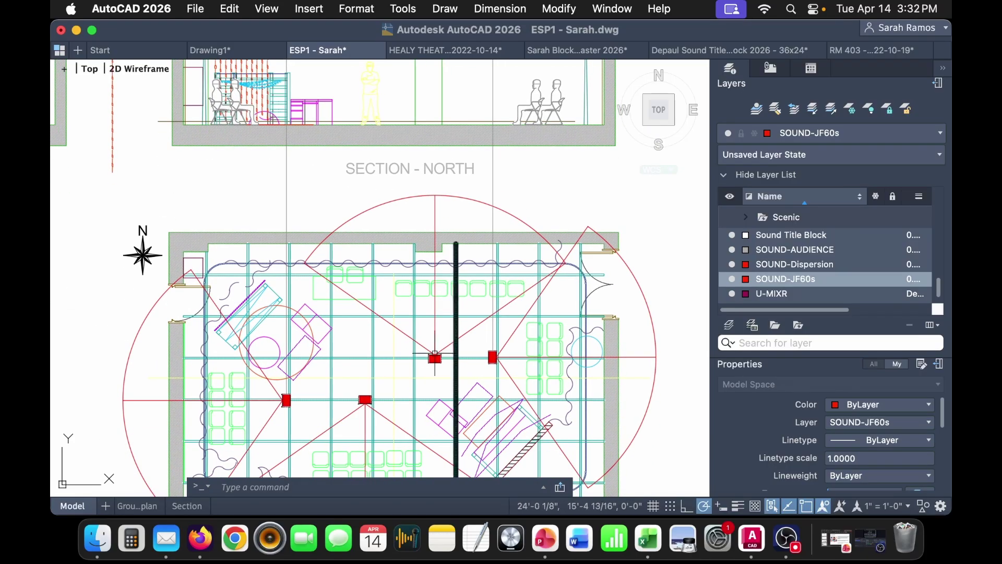
- Draw two vertical projection lines from the plan speakers up into the North section
scroll(448, 369, up, 5)
click(437, 358)
scroll(437, 358, down, 8)
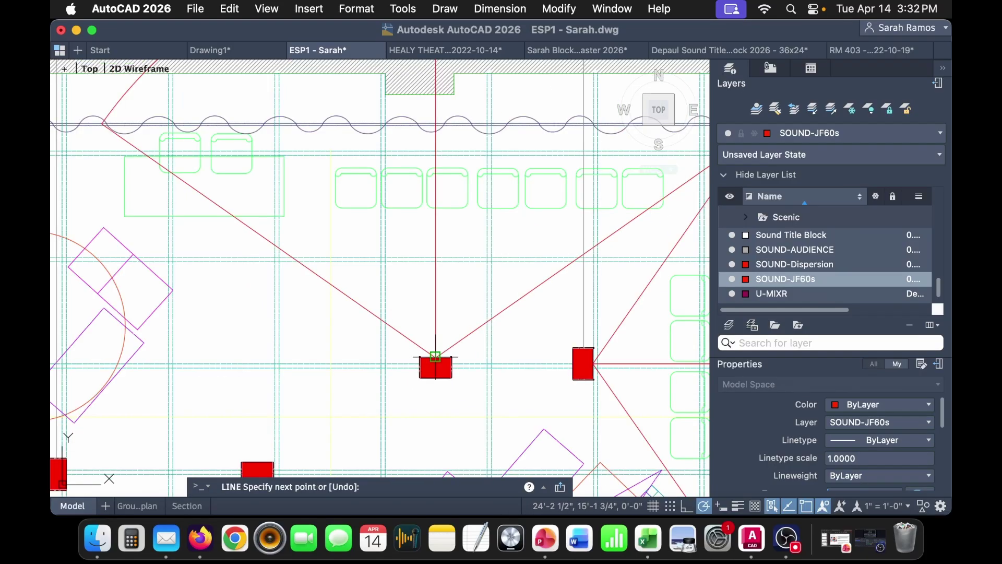
click(434, 87)
key(Return)
key(Return)
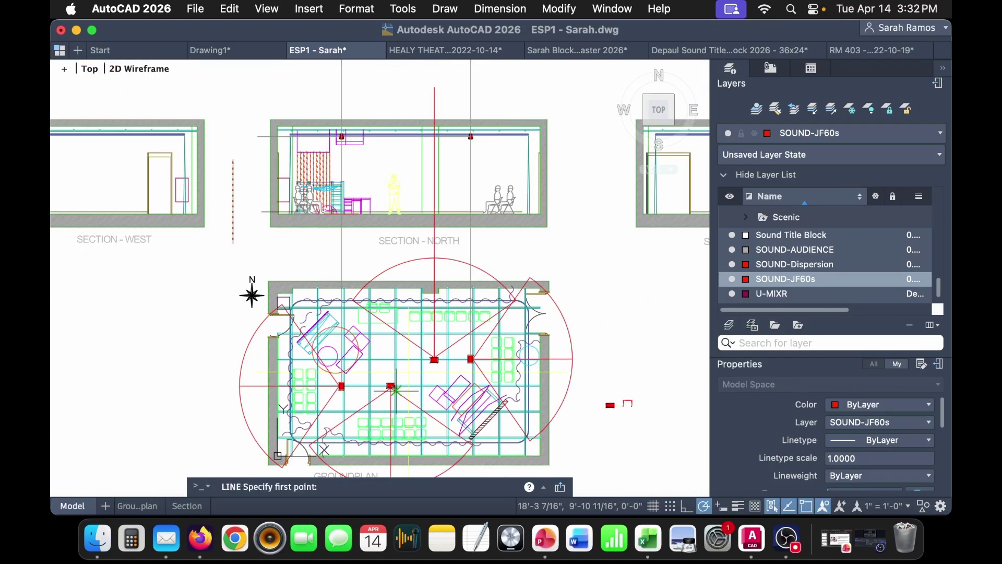
scroll(387, 383, up, 5)
click(392, 382)
scroll(392, 382, down, 8)
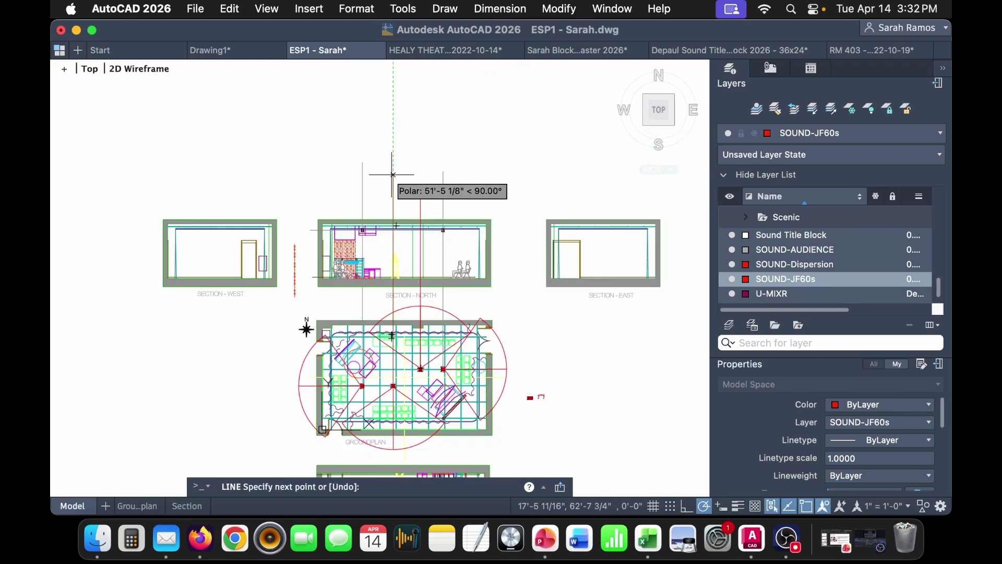
click(396, 131)
key(Return)
- Paste a copy of the spare JF60 speaker into the section and move it onto the left projection line
scroll(460, 356, up, 5)
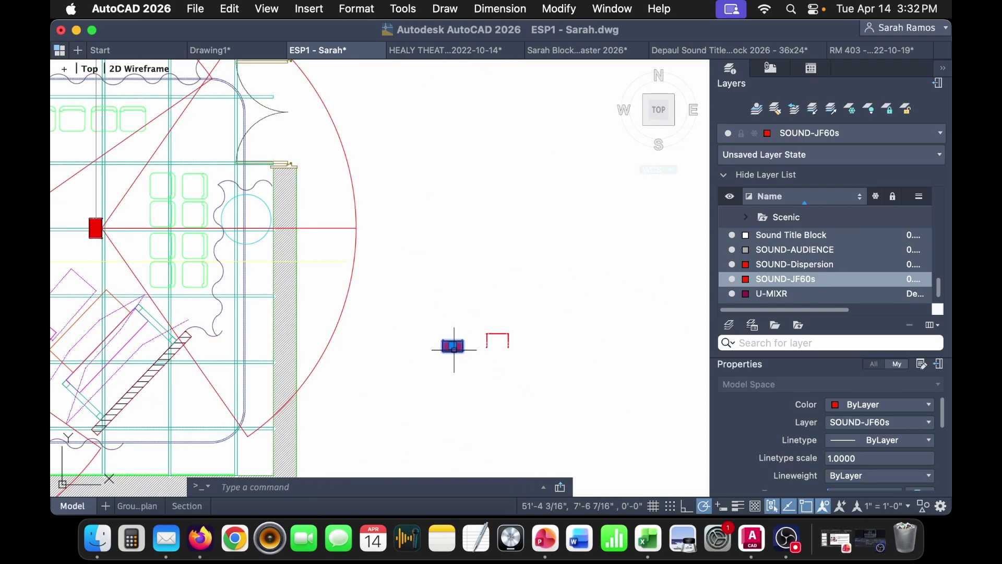
click(453, 347)
middle_drag(330, 96, 430, 292)
middle_drag(263, 92, 559, 461)
key(super+v)
click(420, 254)
scroll(422, 251, up, 5)
click(440, 250)
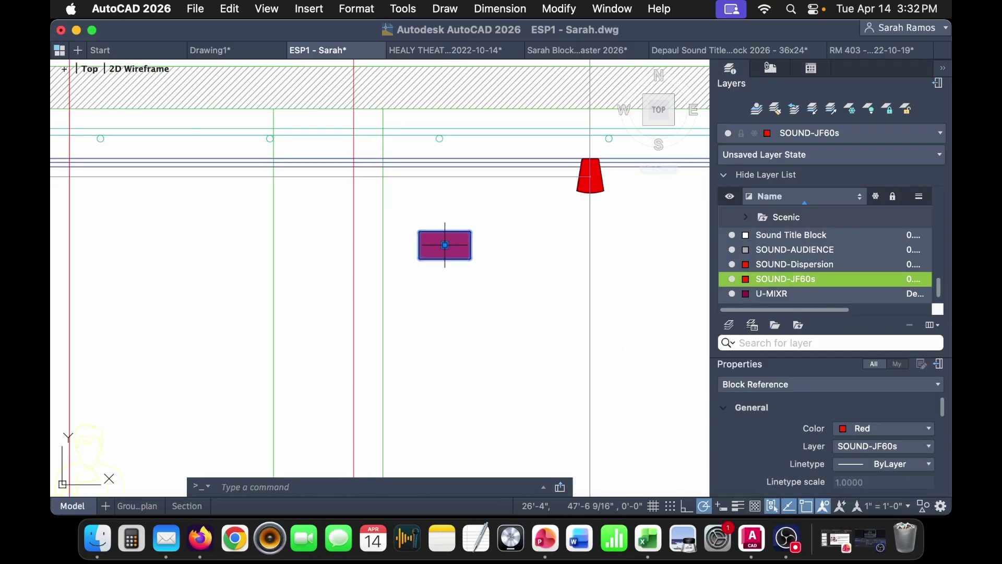
click(445, 245)
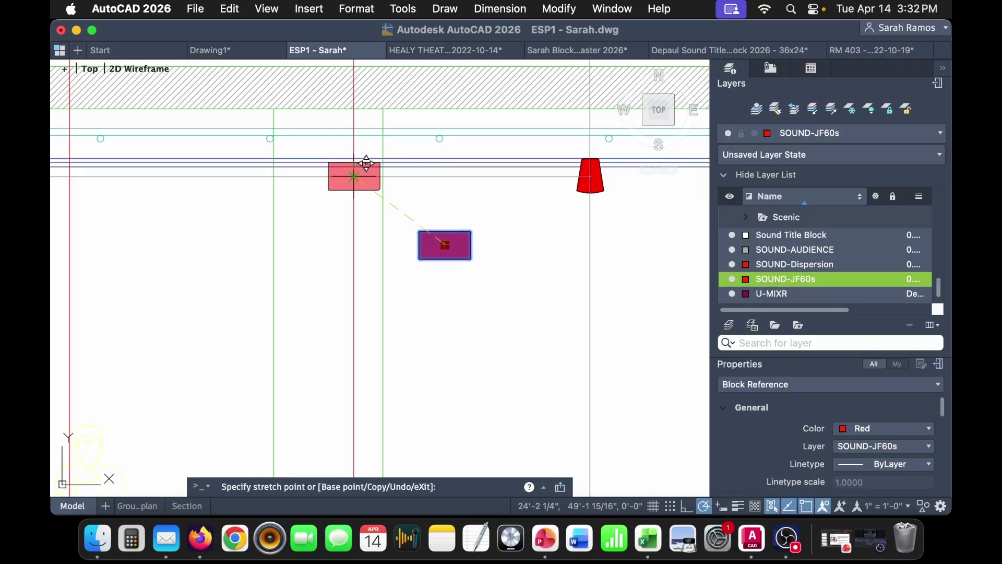
click(354, 176)
- Paste a second JF60 speaker copy and set it onto the red centreline
middle_drag(360, 183, 578, 246)
key(super+v)
click(349, 299)
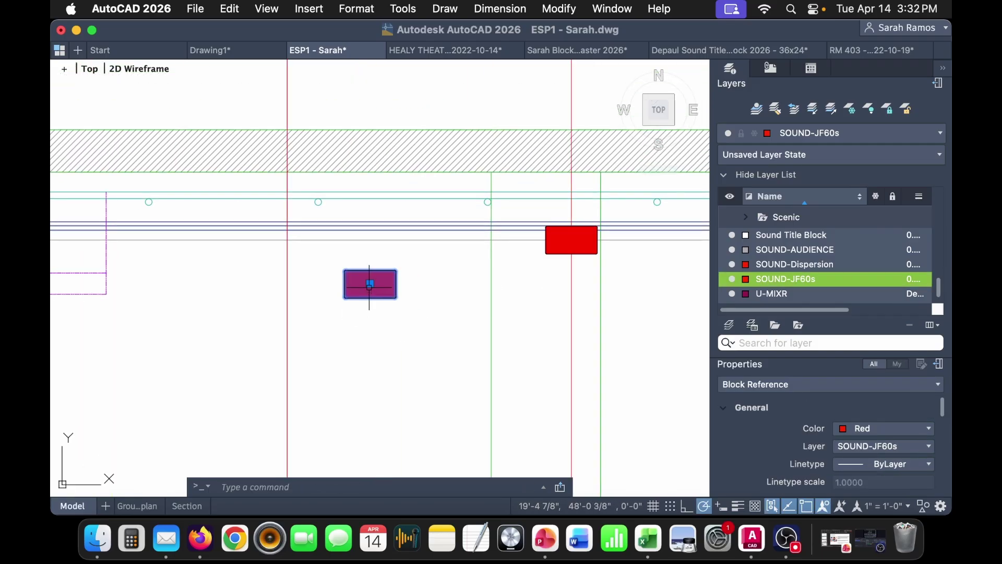
click(374, 285)
click(287, 239)
key(Escape)
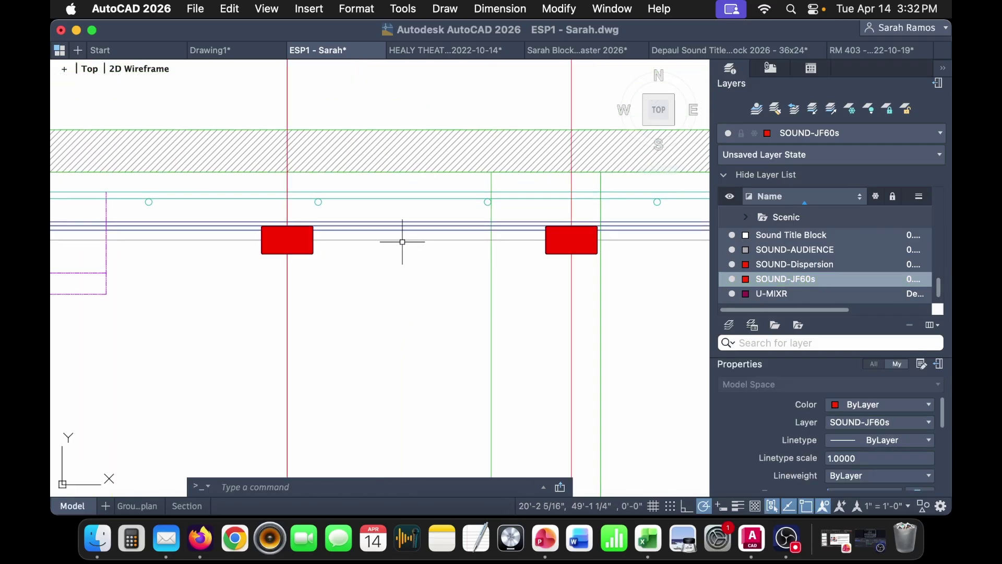
- Erase the grey horizontal guide and all vertical projection lines
click(402, 241)
scroll(401, 242, down, 5)
click(505, 170)
click(183, 163)
key(Delete)
click(585, 175)
click(509, 209)
key(Delete)
- Copy and paste the dispersion arc from the ground plan
middle_drag(587, 361, 338, 282)
scroll(347, 273, down, 3)
middle_drag(350, 364, 408, 284)
click(362, 218)
key(super+c)
key(super+v)
- Place the pasted dispersion arc, flip it 180° and move its apex onto the section speaker
click(517, 350)
click(686, 371)
click(637, 338)
middle_drag(635, 337, 487, 266)
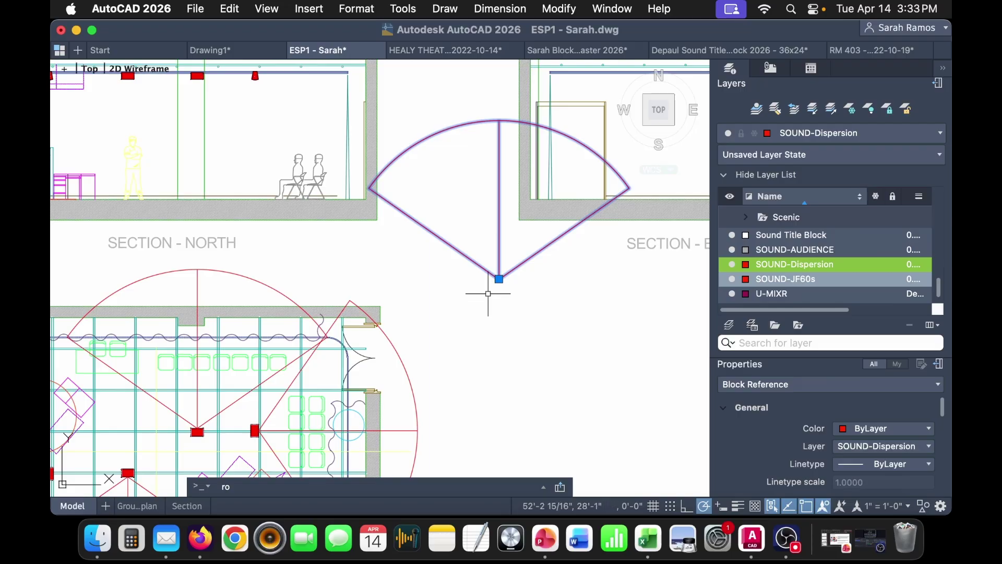
key(Return)
click(499, 280)
key(Return)
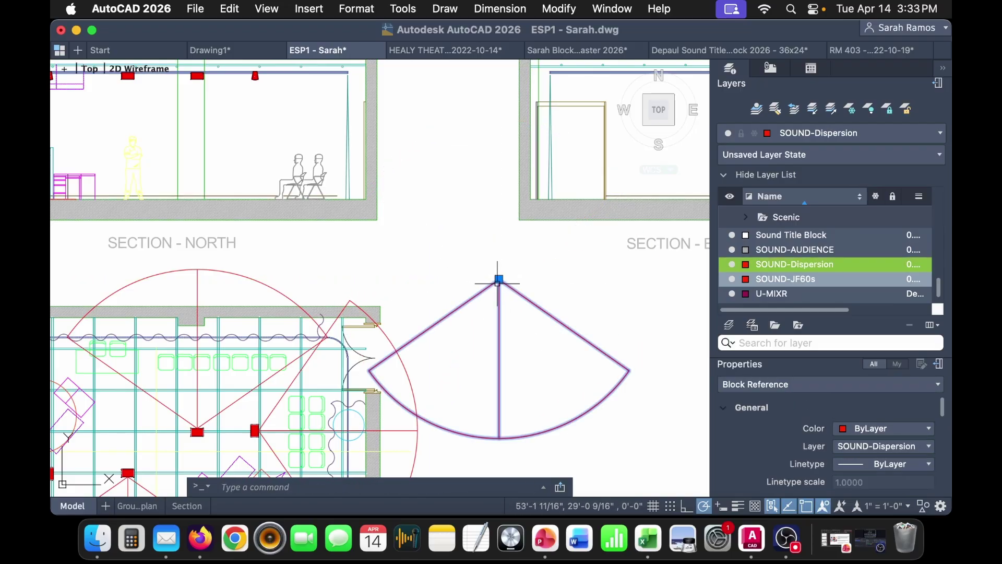
click(499, 279)
scroll(346, 152, up, 6)
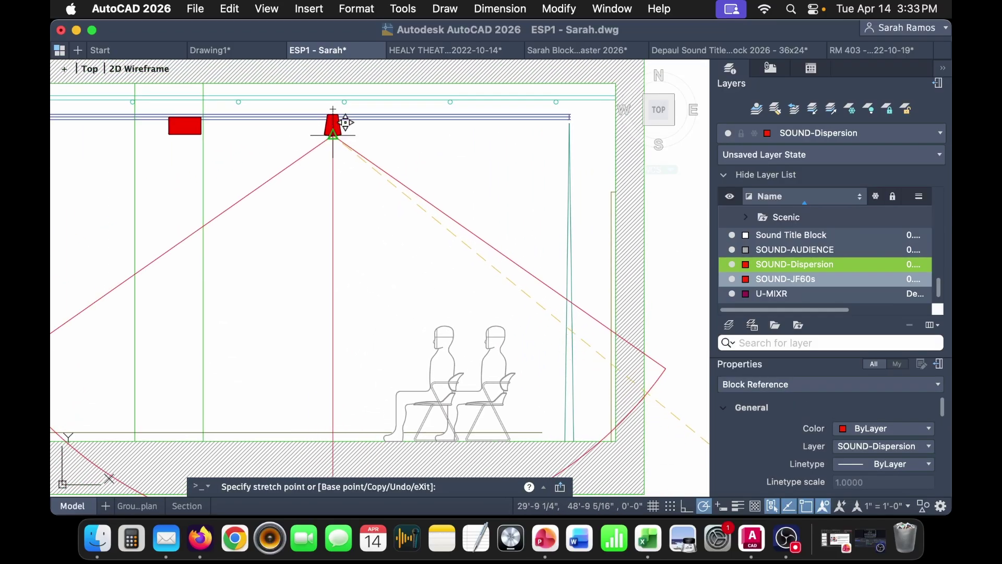
click(340, 129)
key(Escape)
- Bring the section speaker into view and select it together with its dispersion lines
text(l)
key(Return)
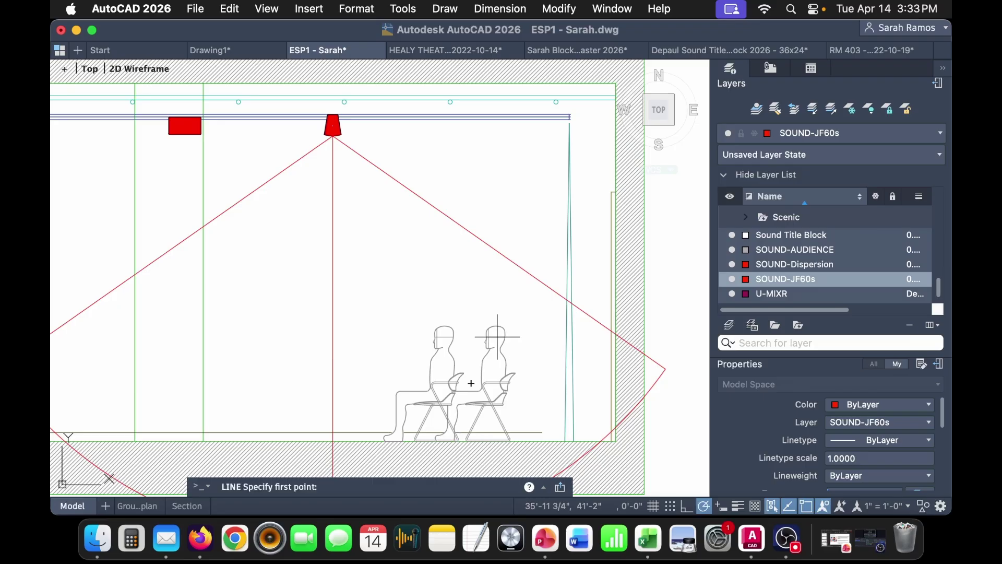
scroll(498, 342, up, 4)
scroll(497, 338, down, 2)
middle_drag(390, 251, 472, 428)
scroll(316, 188, up, 10)
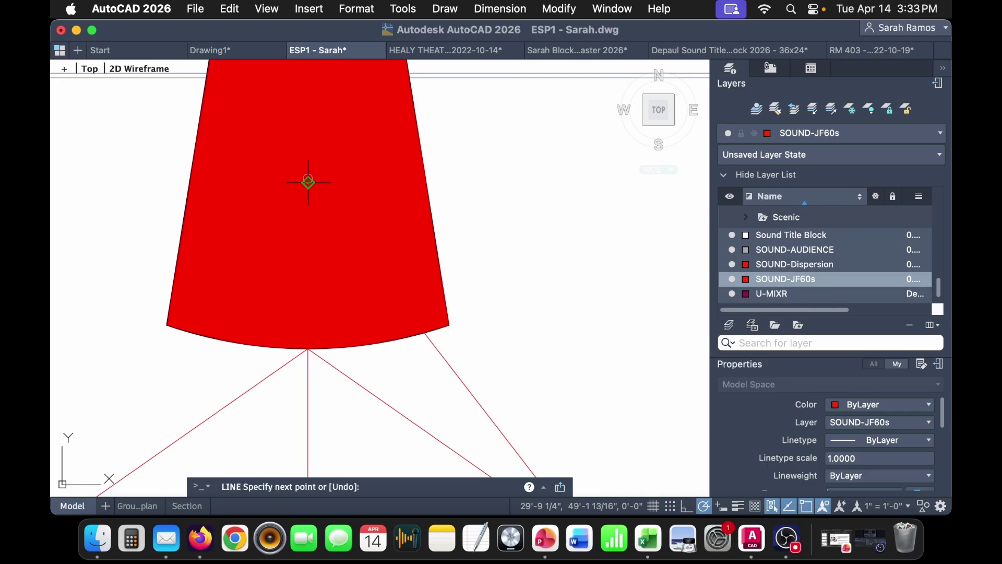
scroll(313, 181, up, 5)
scroll(316, 175, down, 8)
key(Escape)
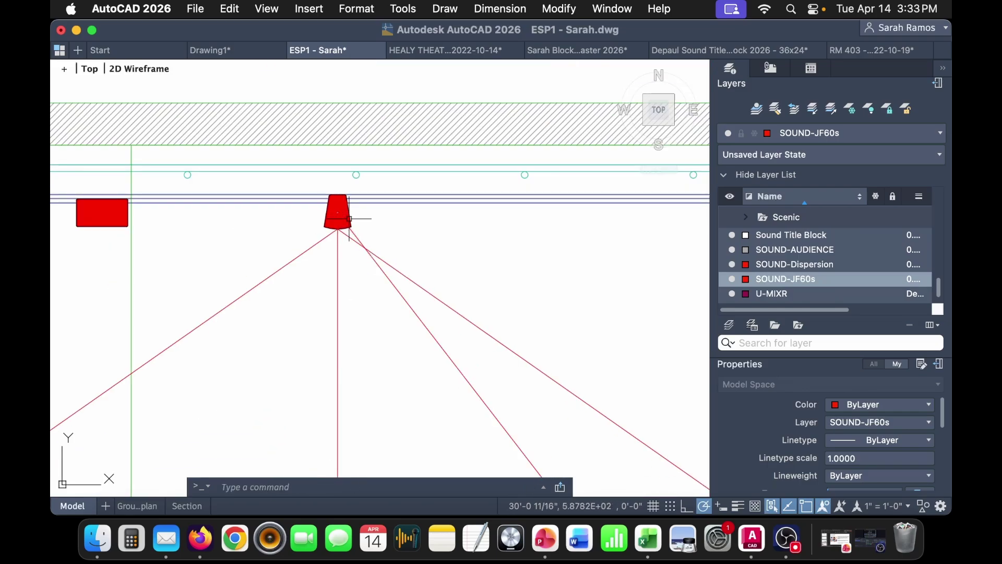
click(330, 214)
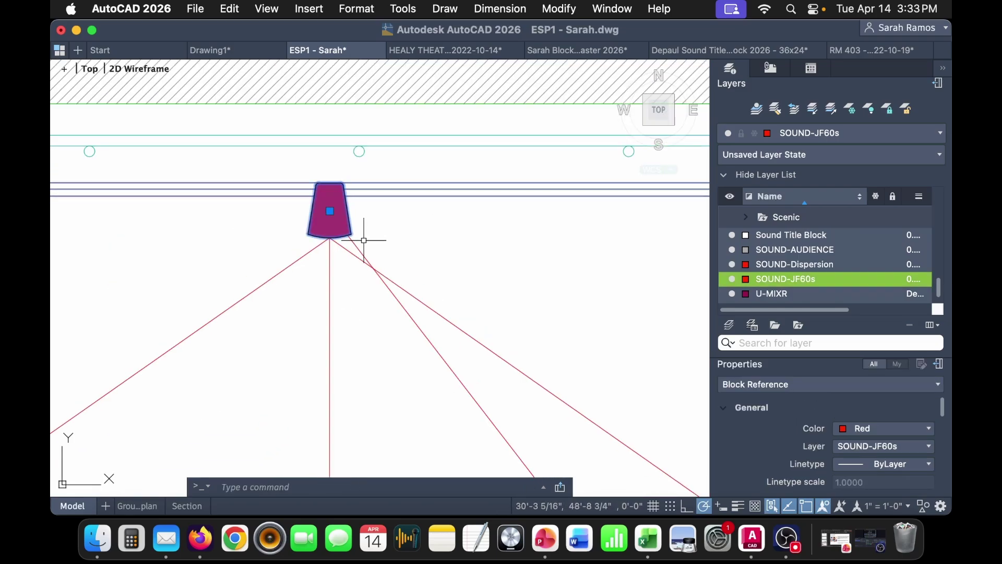
click(345, 249)
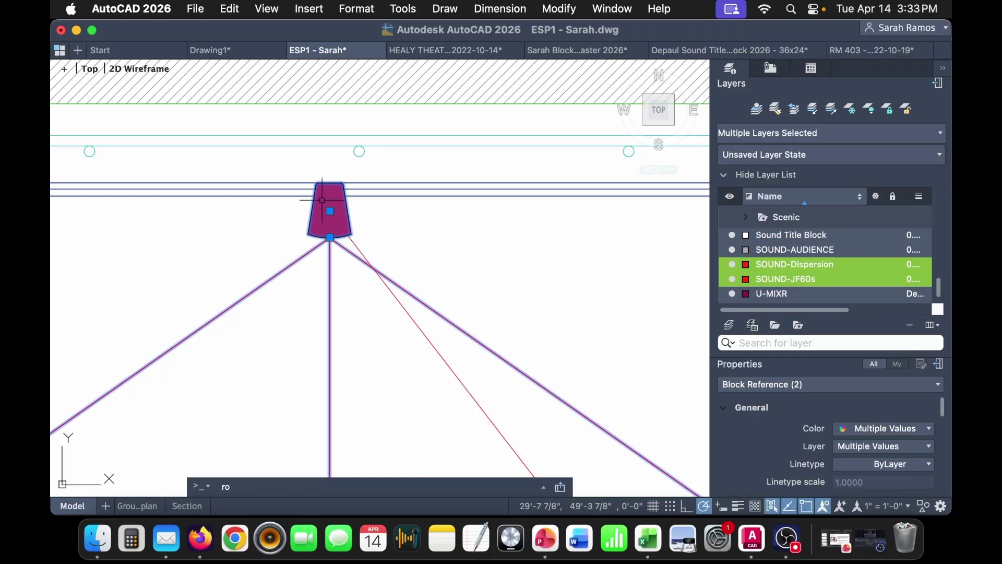
key(Return)
- Rotate the speaker and dispersion fan by reference so they aim down at the audience
scroll(321, 214, up, 6)
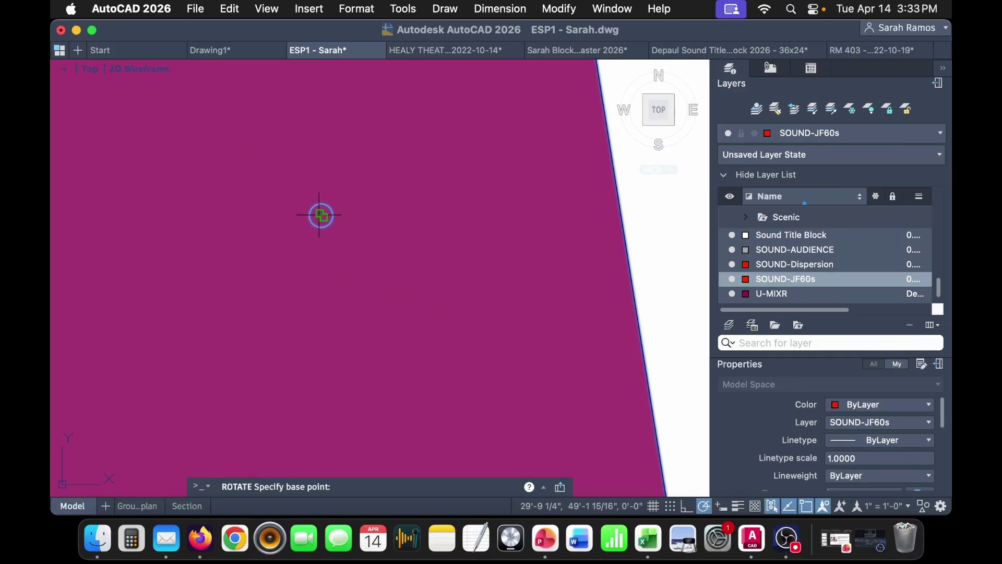
click(319, 214)
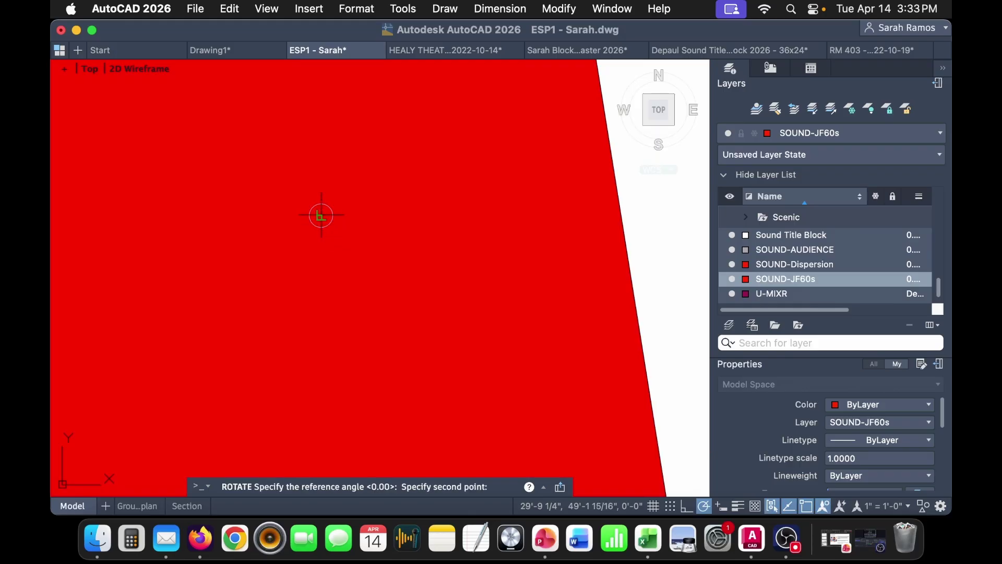
click(321, 216)
scroll(321, 215, down, 5)
click(320, 387)
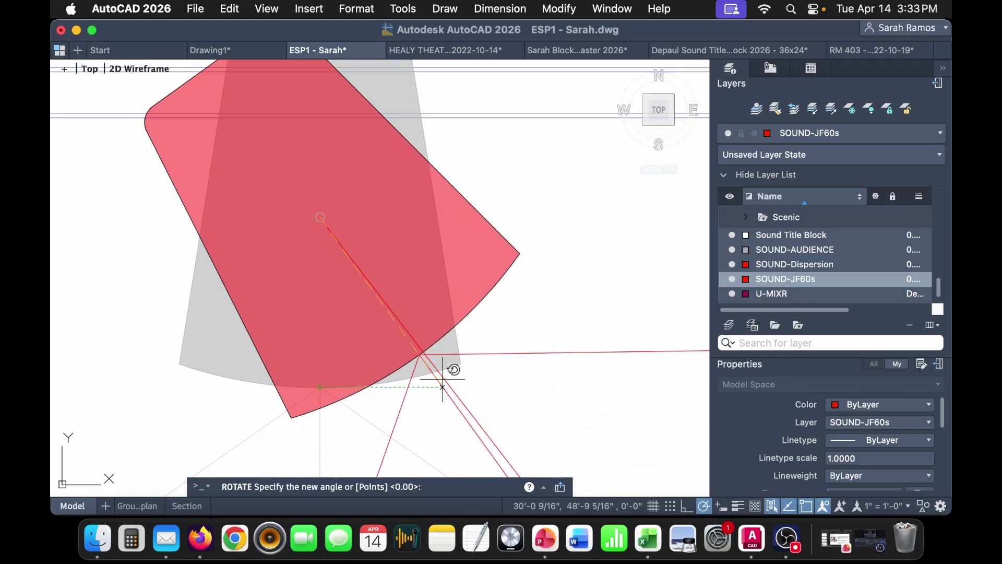
click(447, 358)
scroll(449, 360, down, 10)
middle_drag(483, 405, 360, 169)
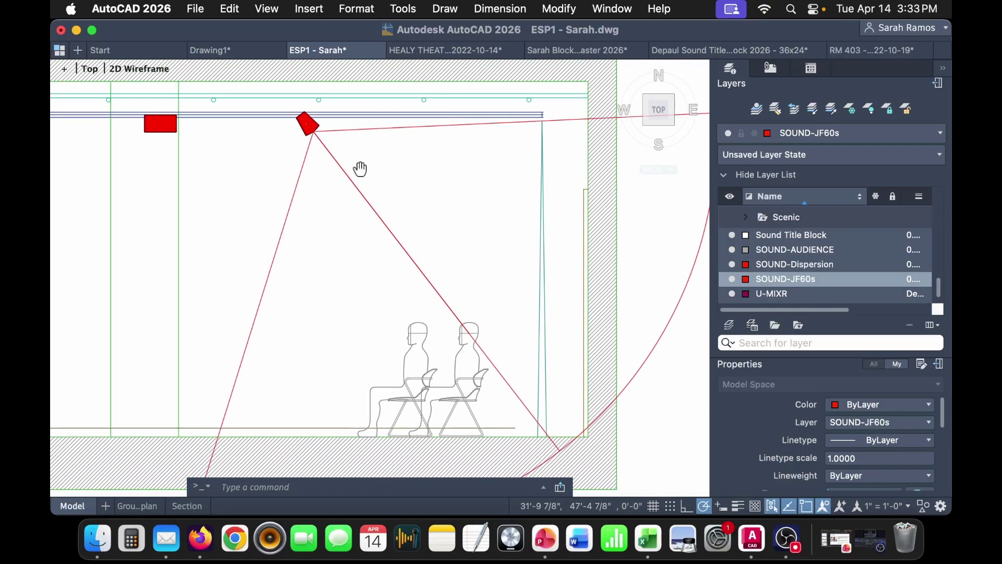
scroll(366, 177, down, 3)
scroll(543, 368, up, 2)
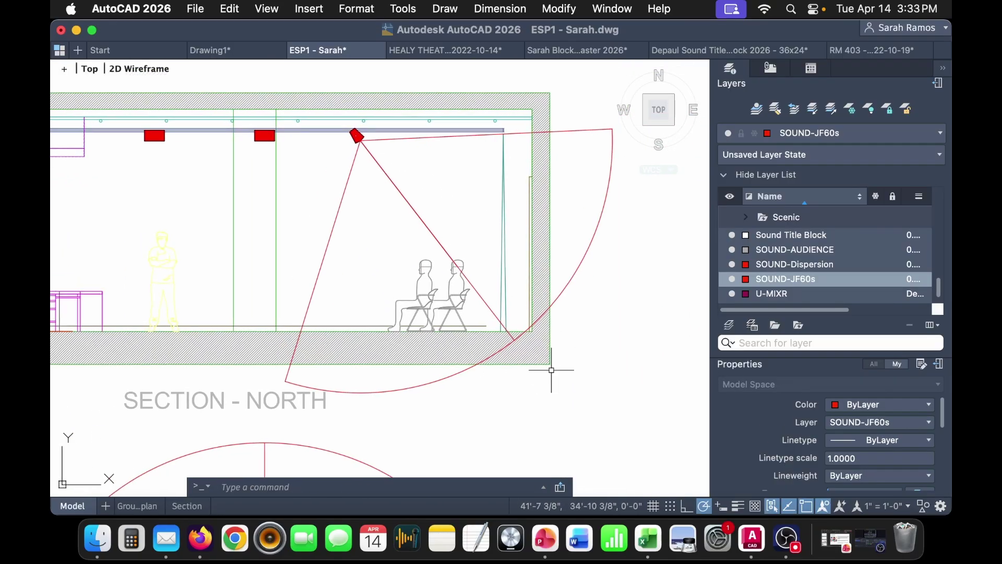
scroll(472, 386, down, 2)
scroll(488, 388, up, 2)
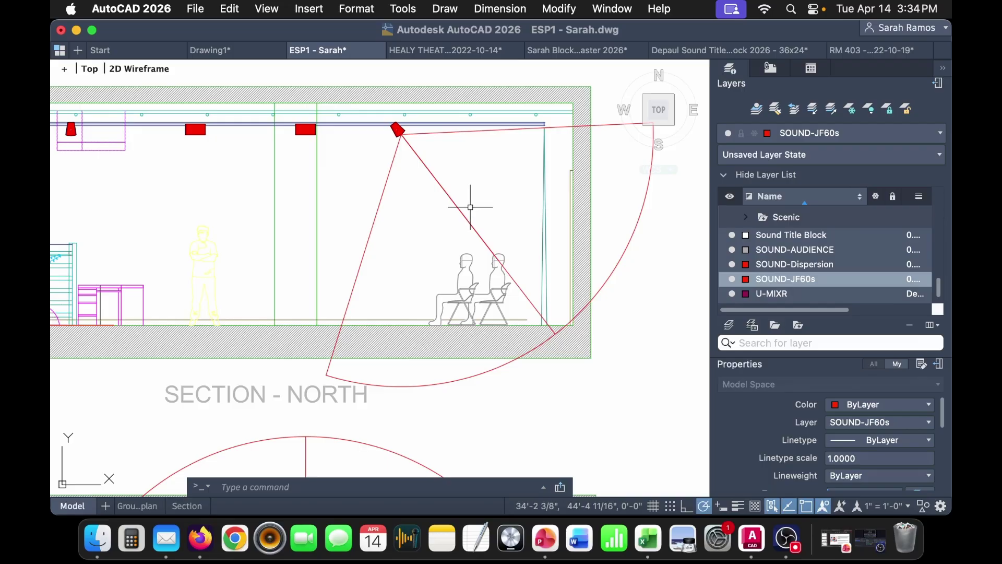
middle_drag(411, 225, 437, 221)
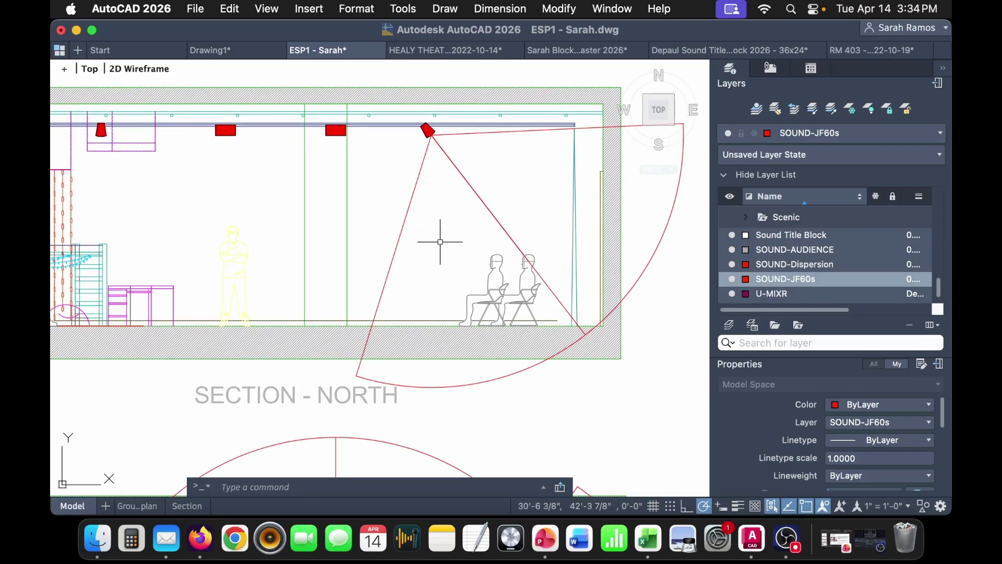
middle_drag(518, 290, 512, 319)
middle_drag(673, 347, 607, 401)
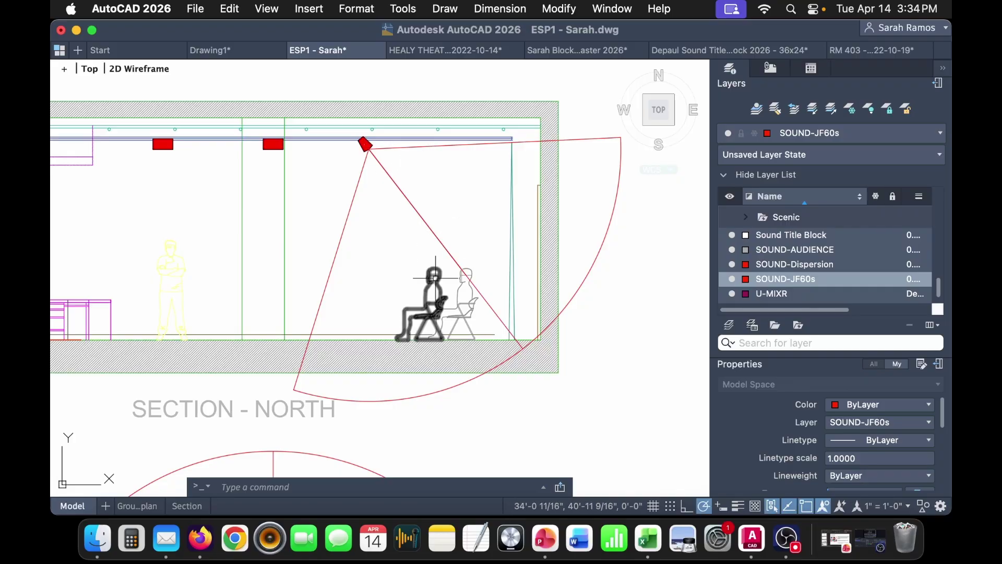
scroll(434, 276, up, 2)
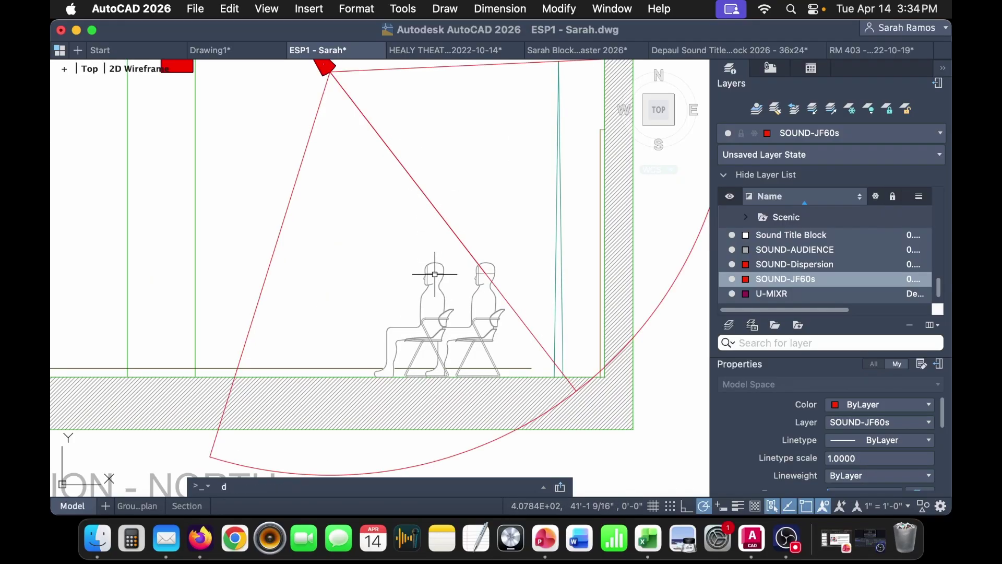
key(Return)
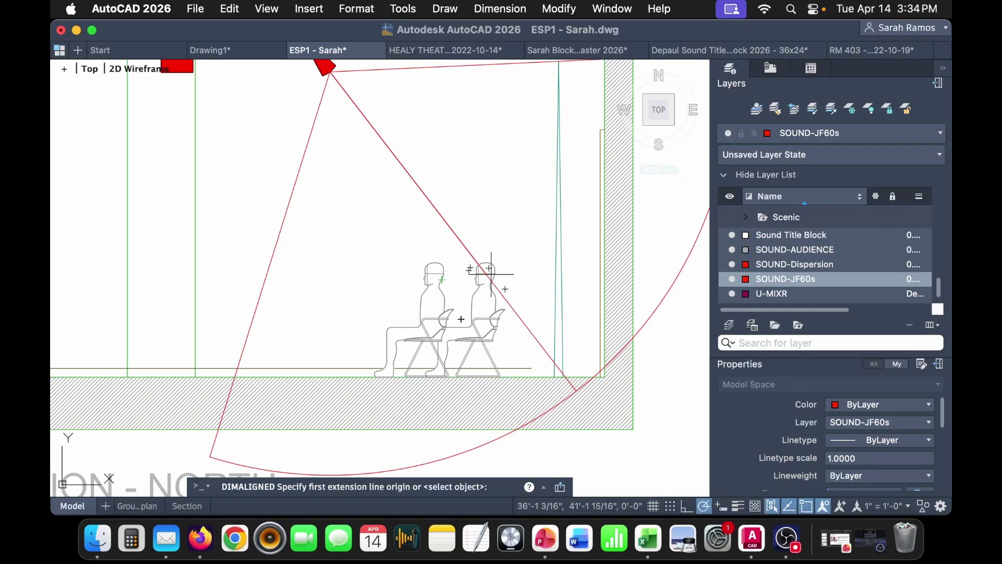
click(484, 271)
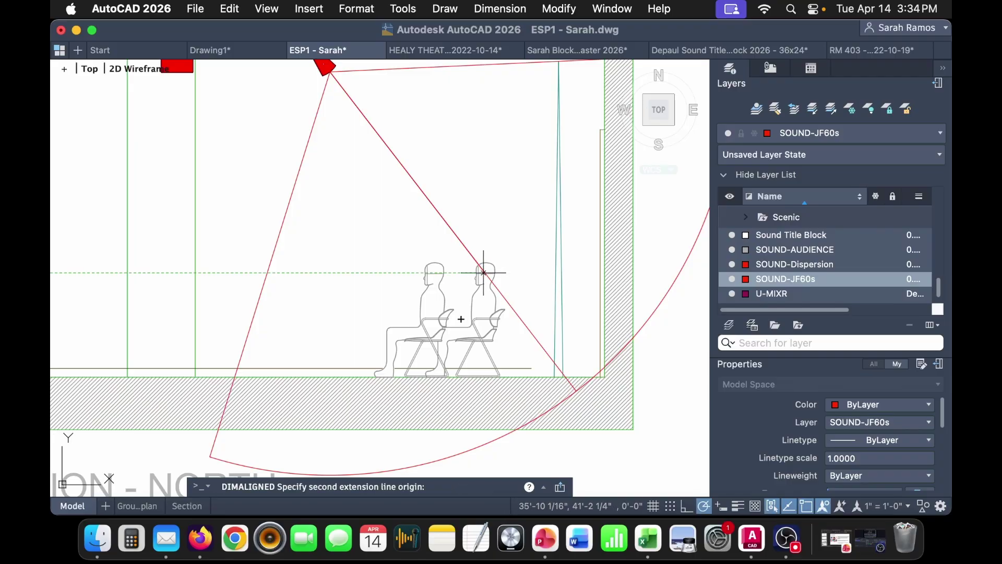
click(330, 72)
scroll(442, 168, up, 2)
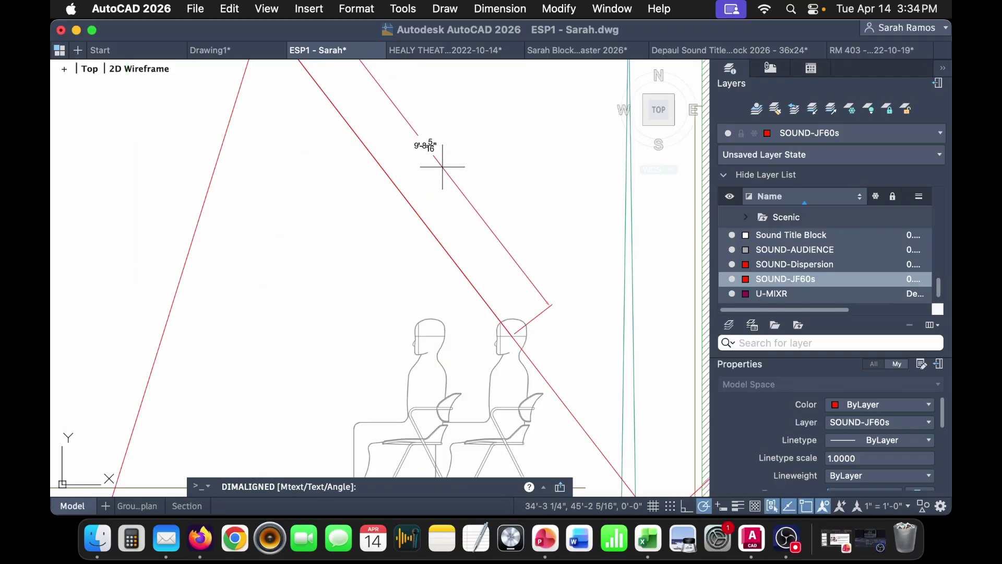
scroll(441, 166, down, 3)
key(Escape)
scroll(454, 177, up, 1)
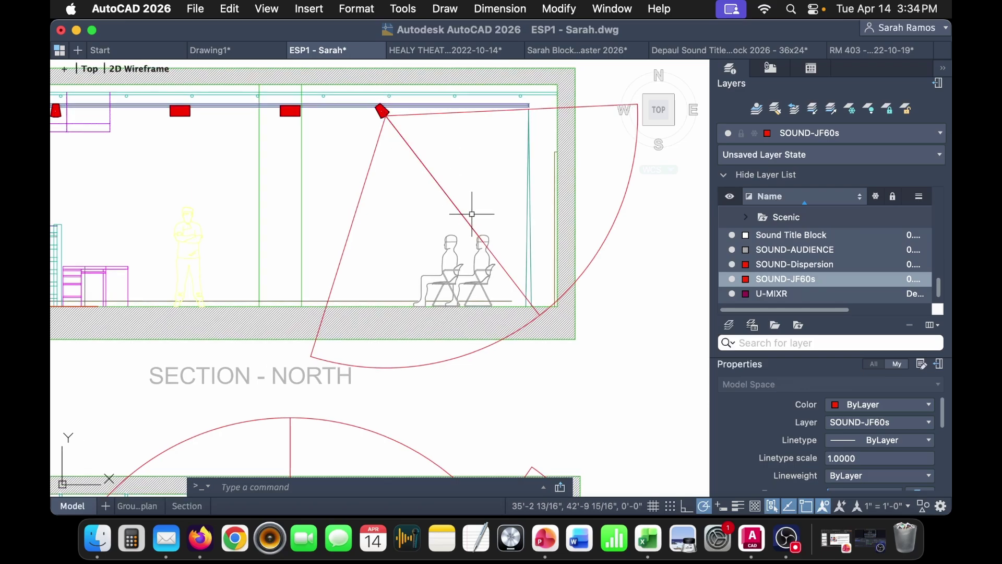
middle_drag(399, 271, 412, 275)
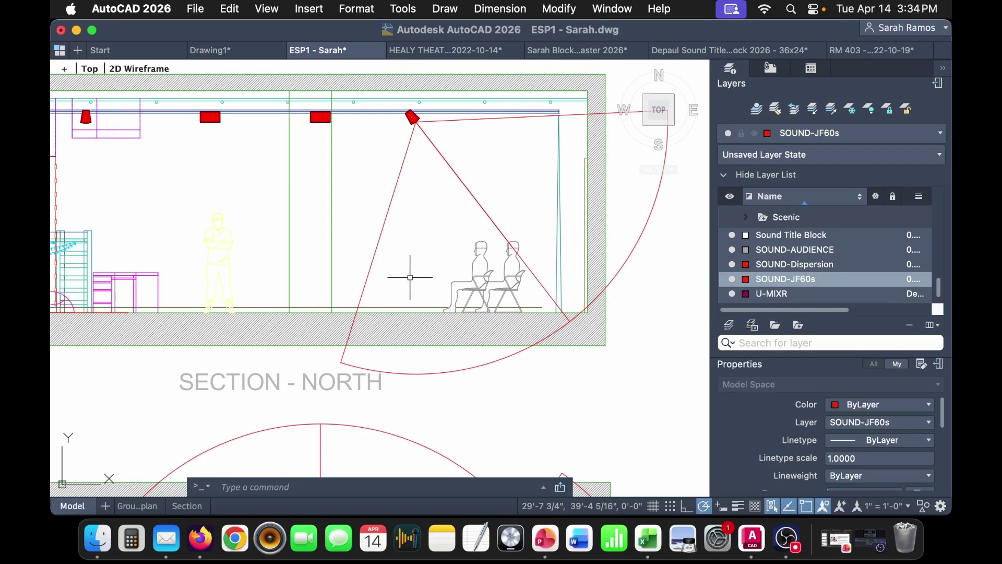
middle_drag(409, 277, 476, 284)
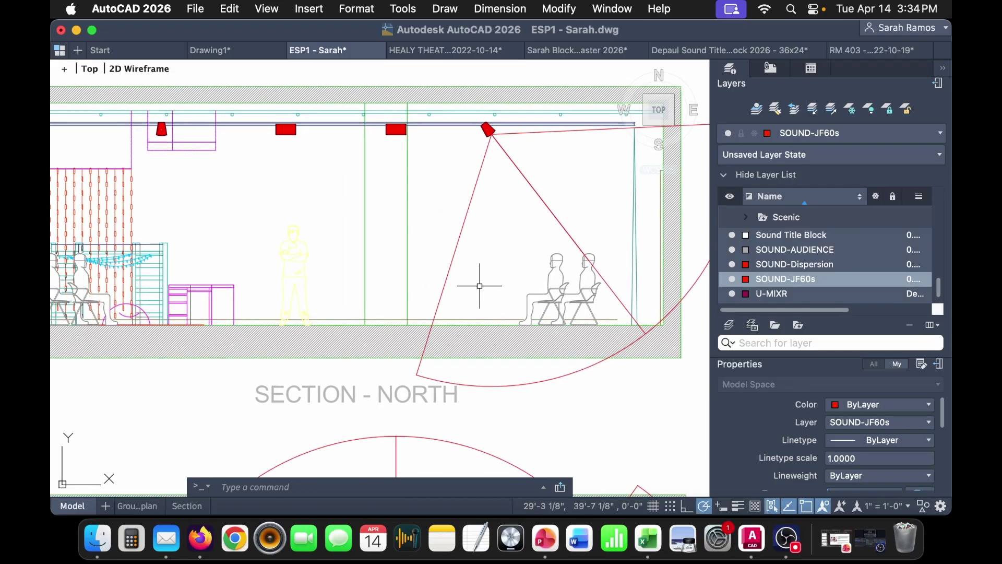
scroll(474, 285, down, 4)
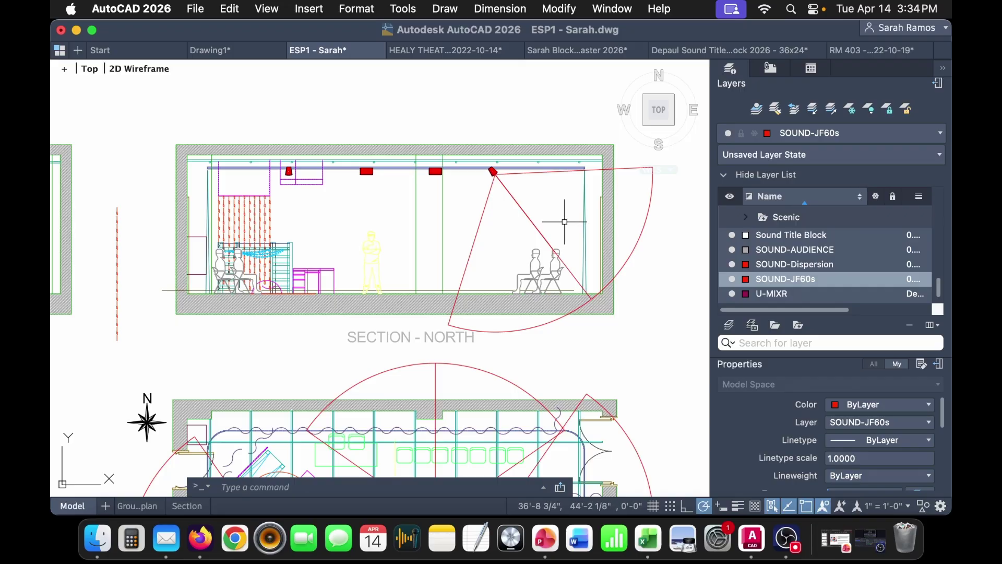
scroll(563, 214, up, 2)
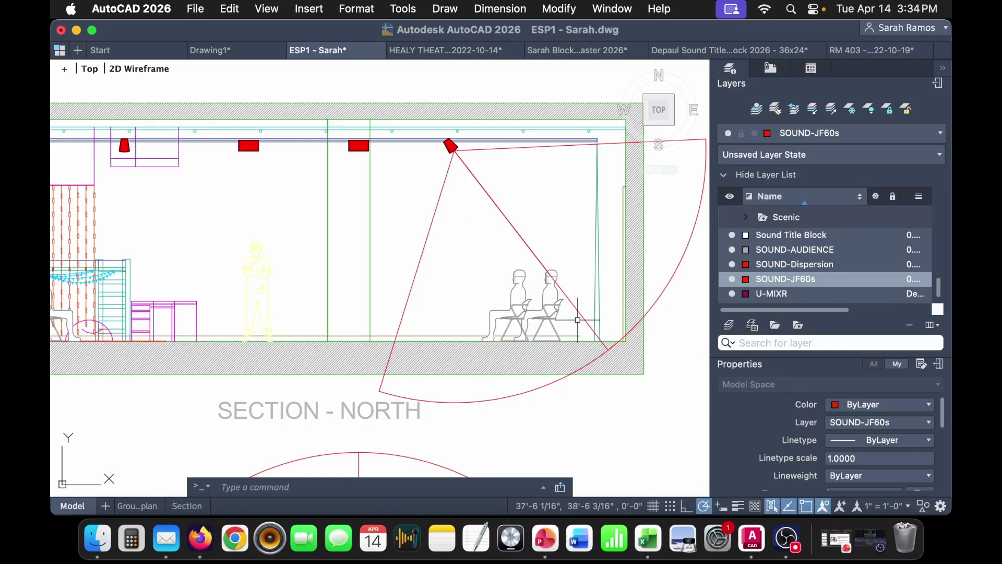
scroll(627, 292, down, 2)
middle_drag(519, 273, 540, 271)
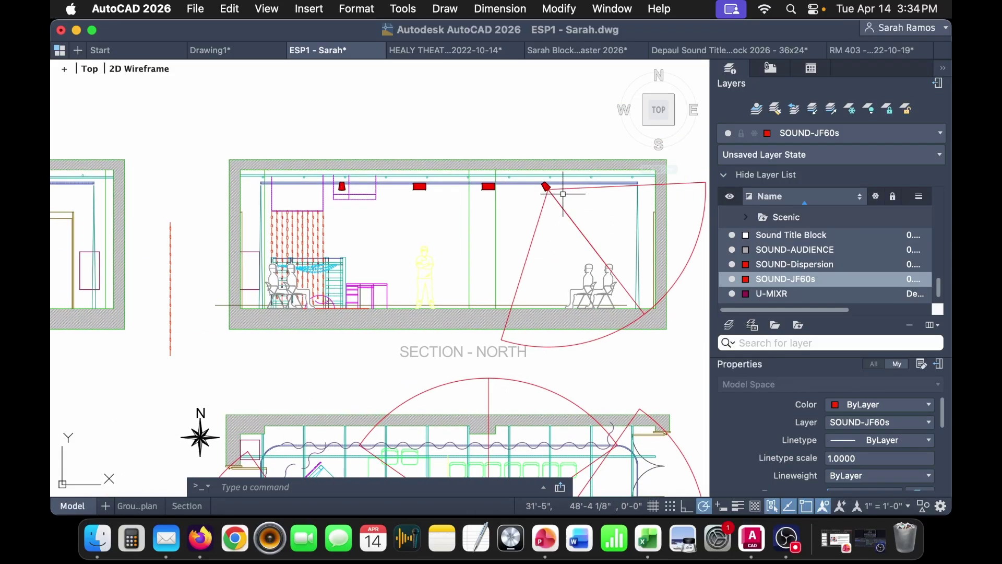
scroll(338, 194, up, 4)
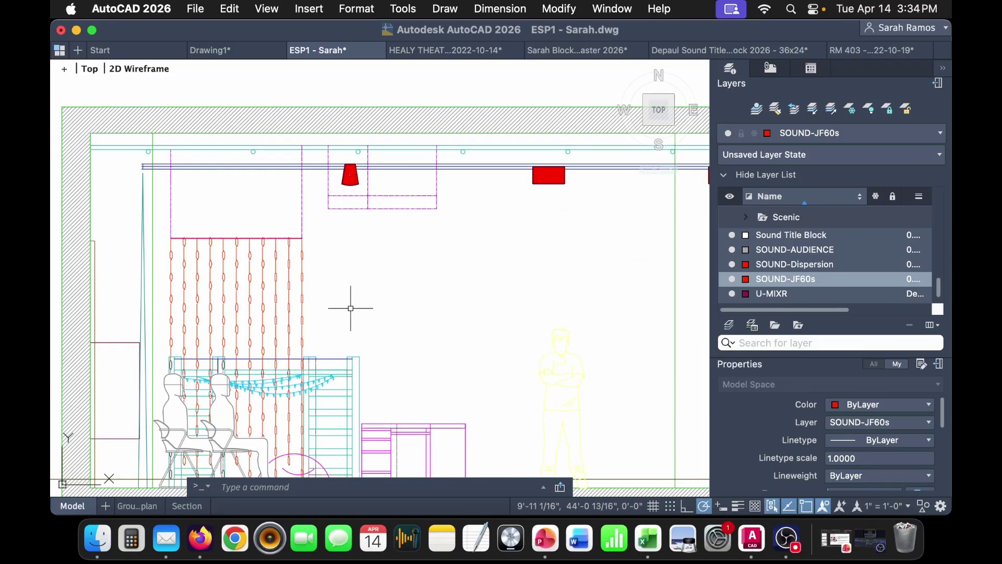
- Draw a red aiming line from the seated figure's head up to the speaker
scroll(392, 292, right, 5)
scroll(435, 275, left, 3)
text(l)
key(Return)
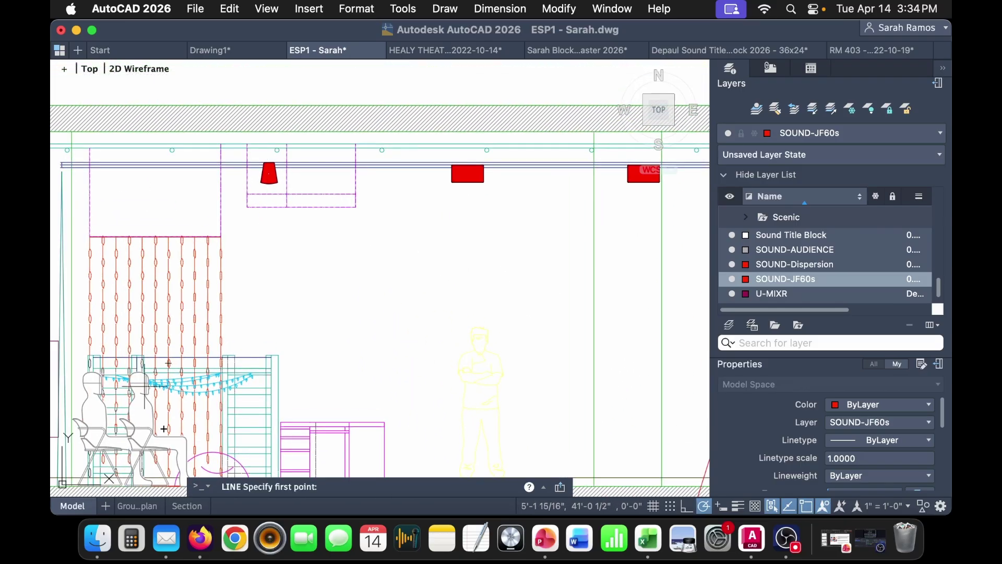
scroll(93, 374, up, 3)
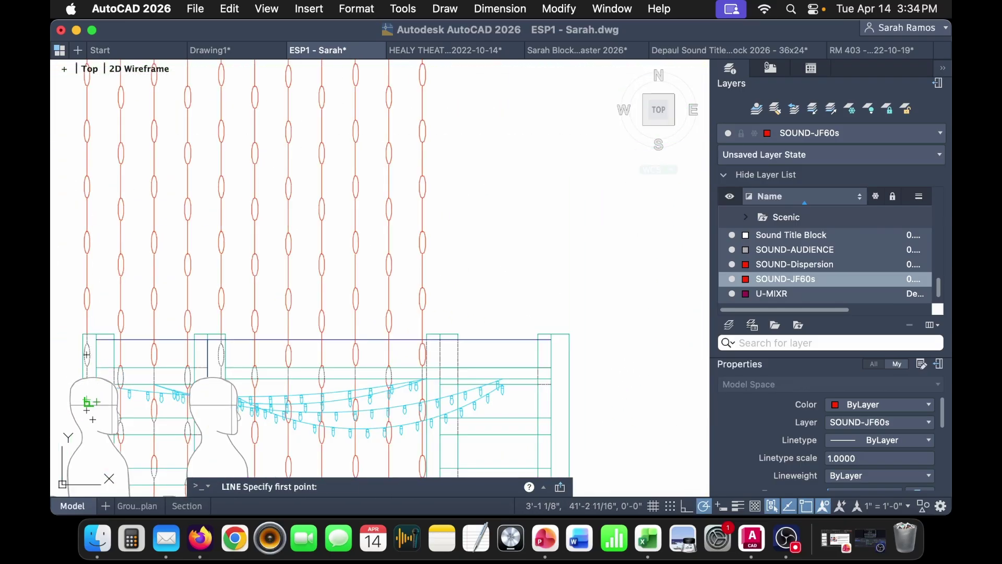
click(89, 401)
scroll(89, 402, down, 3)
scroll(365, 94, up, 4)
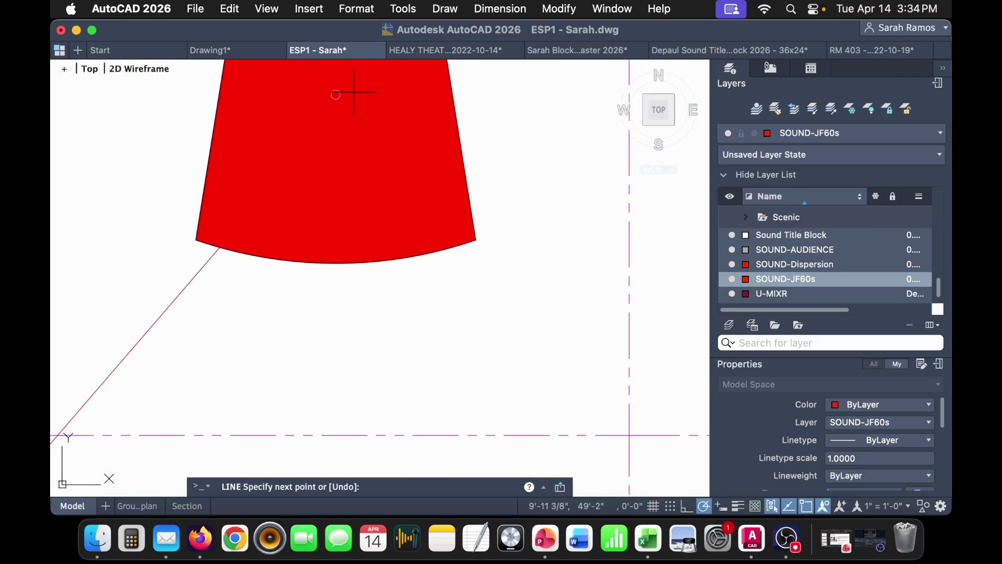
scroll(339, 89, up, 5)
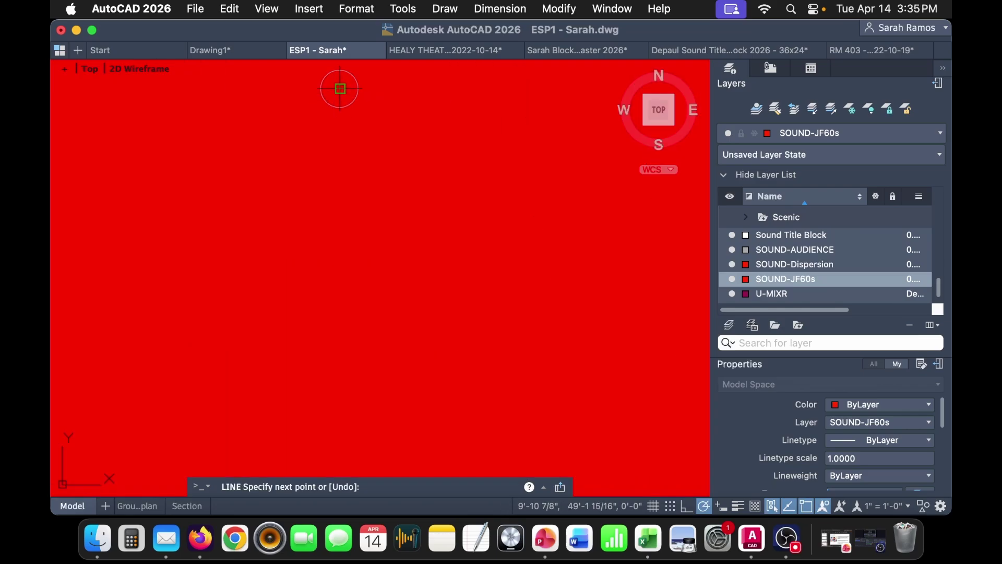
click(340, 89)
scroll(339, 89, down, 8)
key(Escape)
- Rotate the speaker fan about its centre, referencing the bottom quadrant, onto the aiming line
click(368, 119)
click(351, 108)
scroll(348, 107, up, 4)
middle_drag(338, 107, 381, 191)
text(ro)
key(Return)
scroll(366, 152, up, 4)
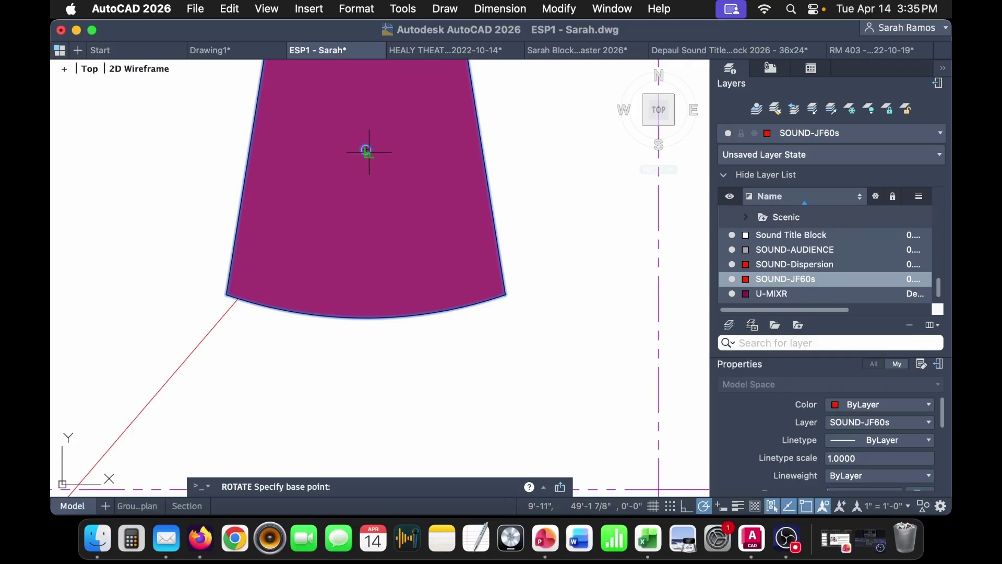
click(367, 150)
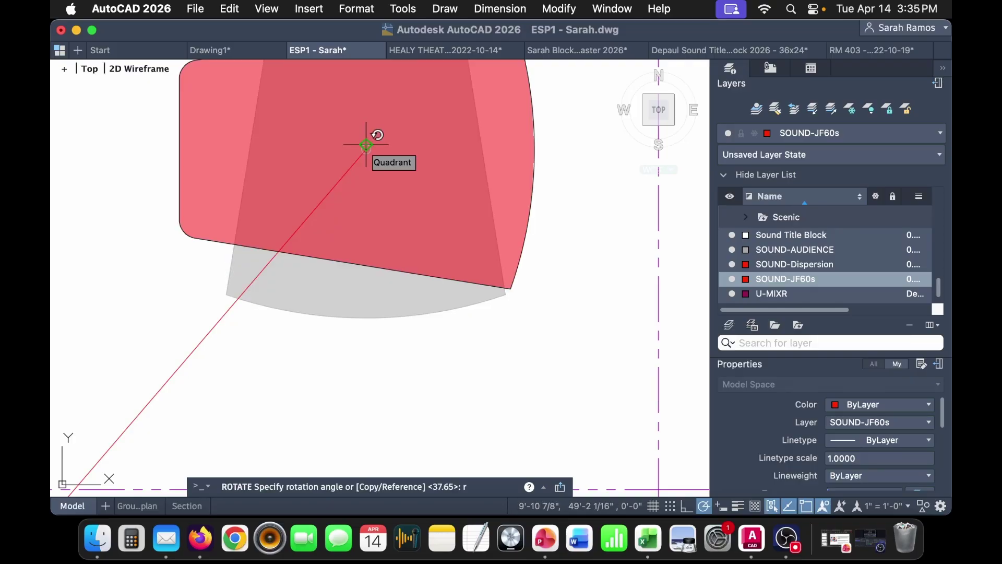
text(ref)
key(Return)
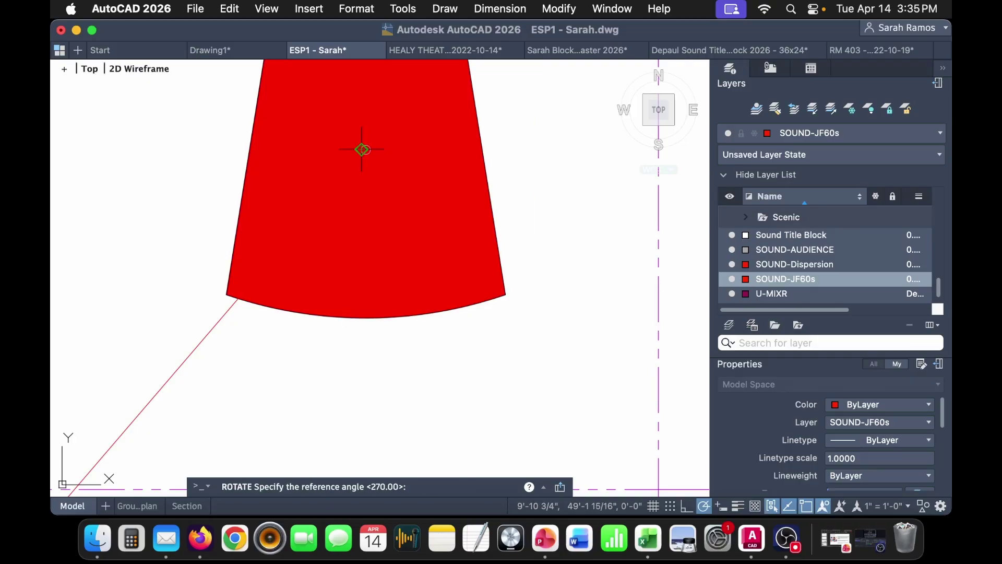
click(366, 152)
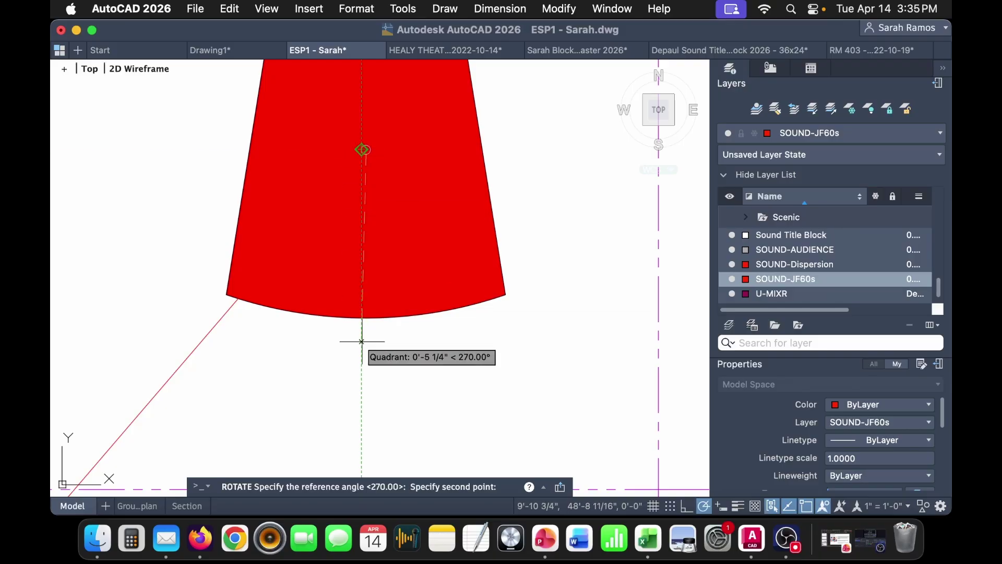
click(366, 317)
click(238, 298)
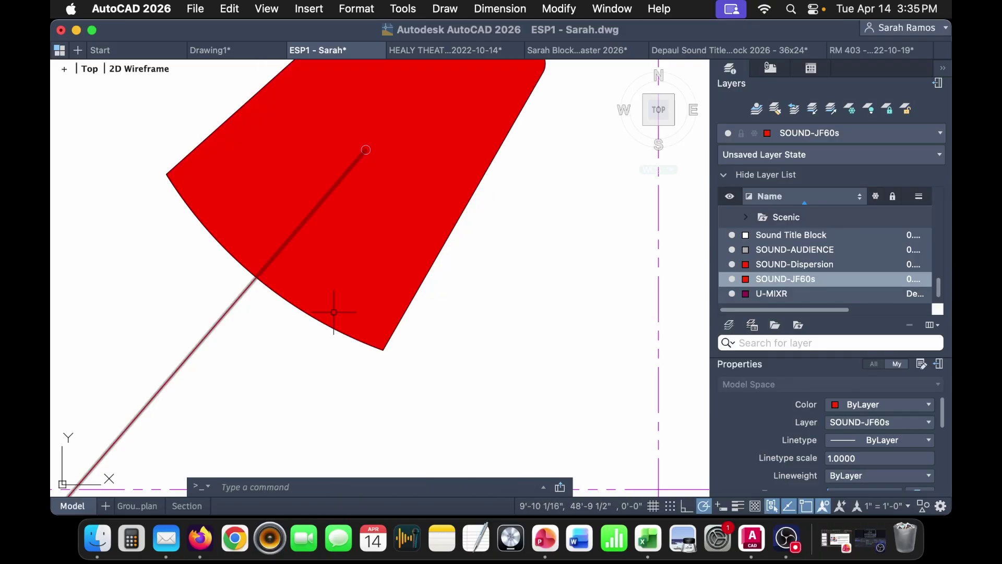
- Draw a horizontal guide line across the North section beneath the speakers
scroll(334, 316, down, 5)
middle_drag(468, 347, 295, 266)
scroll(295, 266, down, 2)
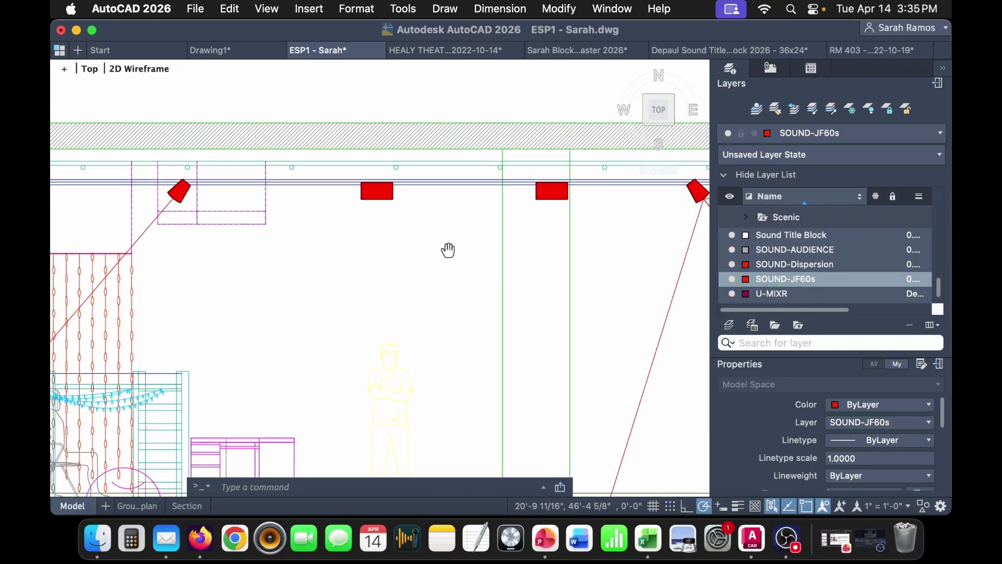
middle_drag(462, 261, 404, 203)
scroll(396, 224, down, 2)
text(l)
key(Return)
scroll(126, 324, up, 5)
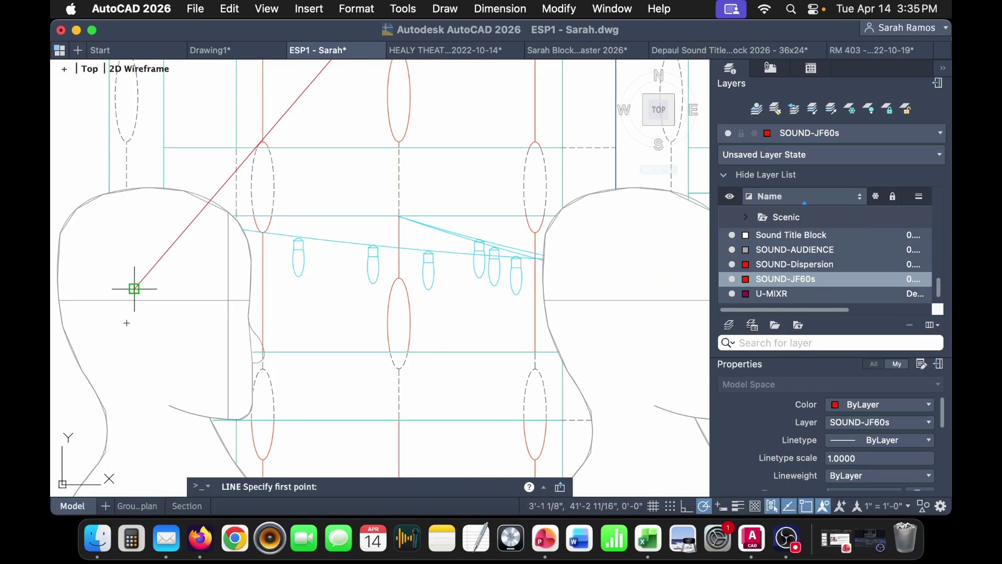
click(134, 288)
scroll(134, 288, down, 5)
click(594, 289)
key(Return)
- Draw vertical aim lines from both centre speakers' midpoints down to the guide line
middle_drag(595, 326, 622, 302)
scroll(375, 273, up, 3)
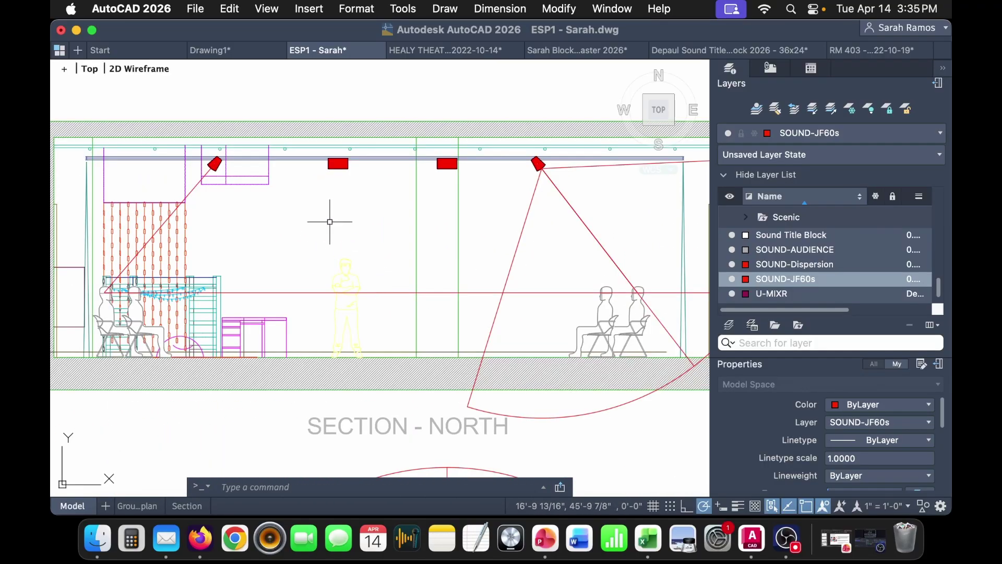
scroll(330, 205, up, 4)
key(l)
key(Return)
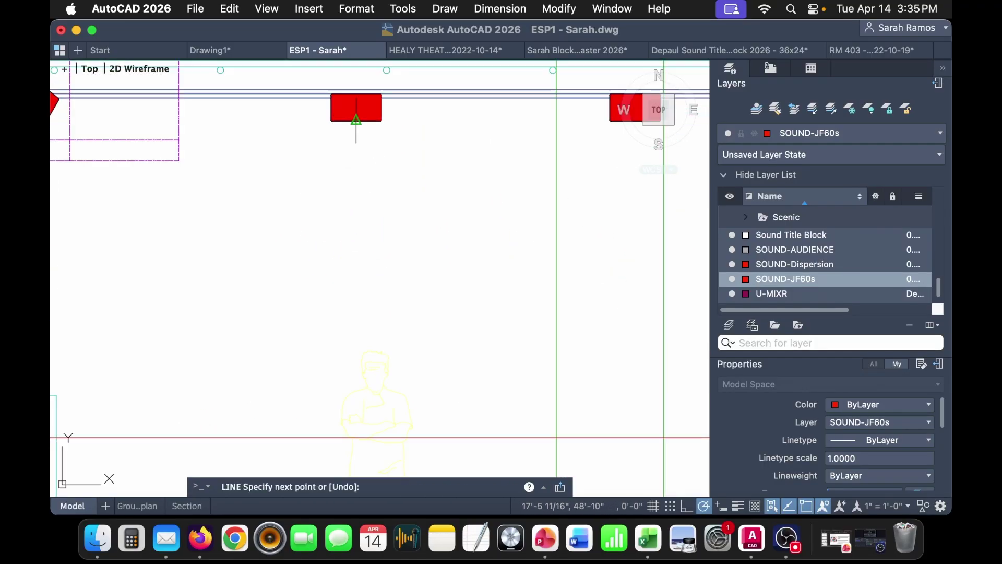
scroll(356, 140, down, 4)
scroll(358, 209, up, 4)
click(358, 241)
scroll(412, 275, down, 4)
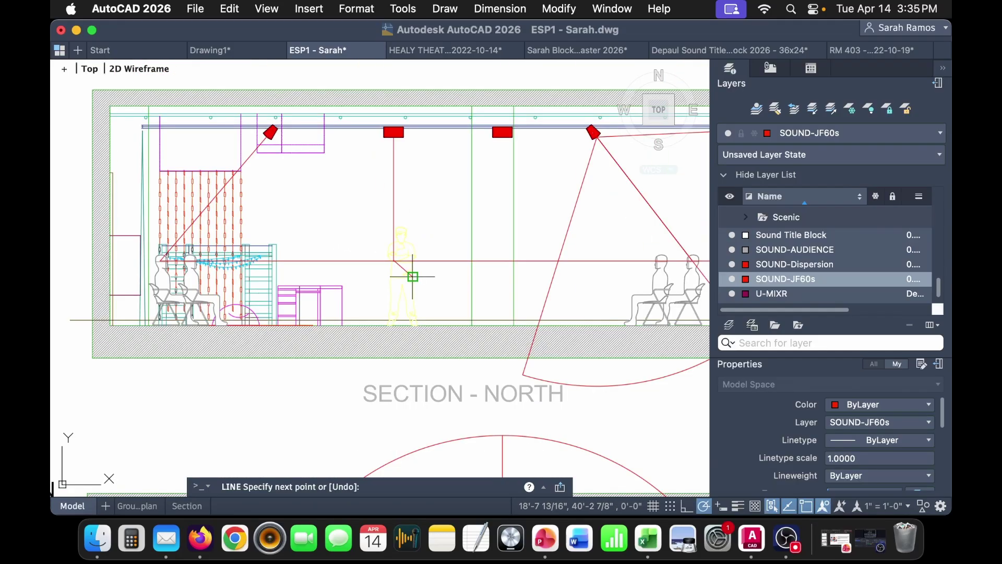
key(Return)
middle_drag(543, 185, 420, 207)
key(Return)
click(379, 159)
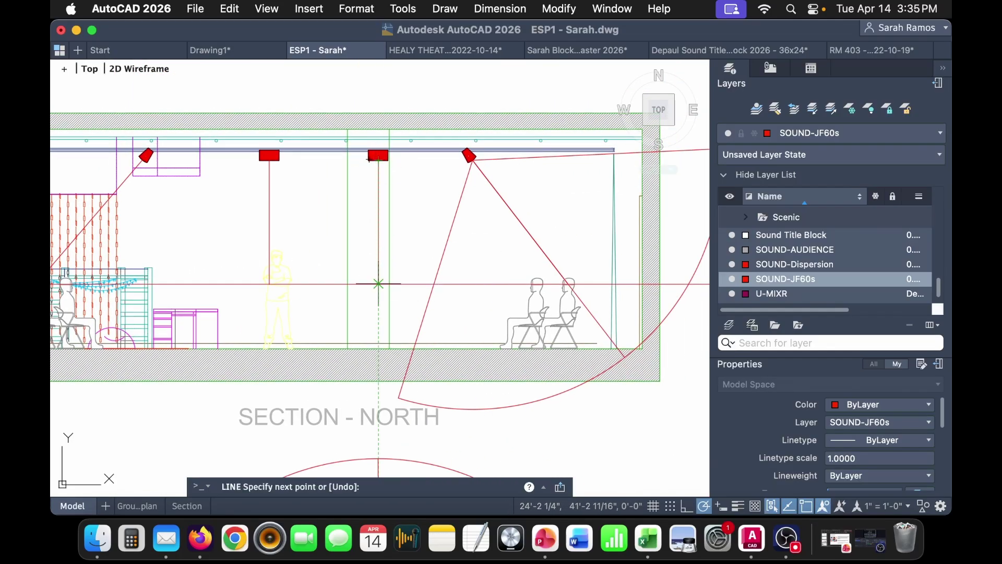
click(379, 283)
key(Escape)
- Delete the horizontal guide line and turn off the SOUND-Dispersion layer
click(480, 292)
click(505, 237)
key(Delete)
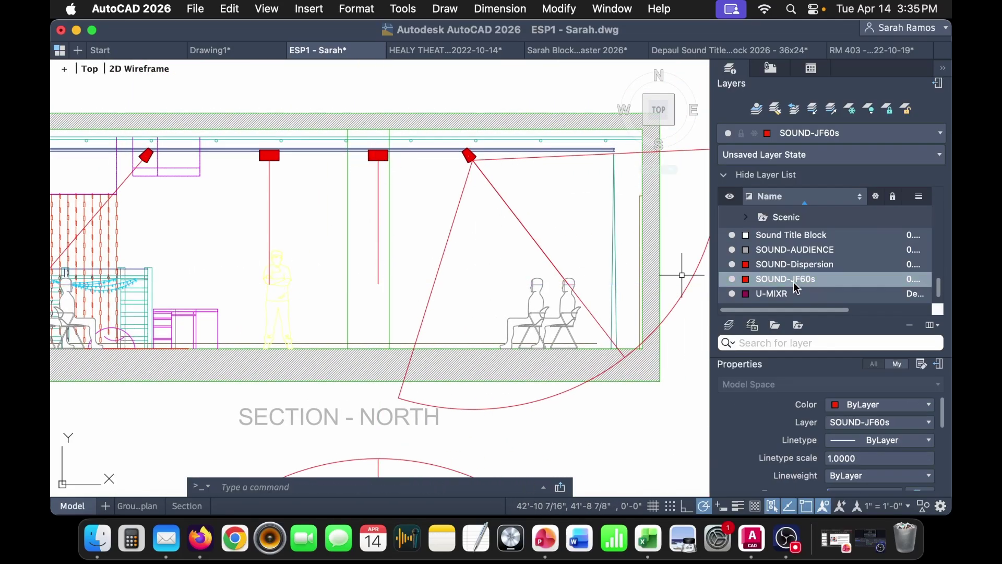
click(731, 266)
scroll(527, 308, down, 2)
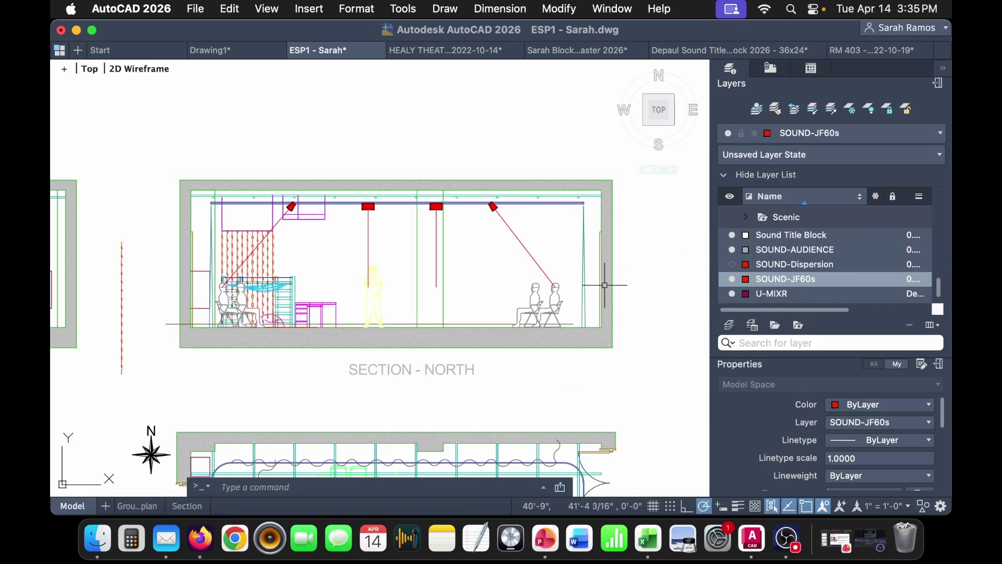
- Place a point where the outer speaker's aim line meets the seated listener's head
scroll(560, 291, up, 2)
scroll(573, 290, up, 2)
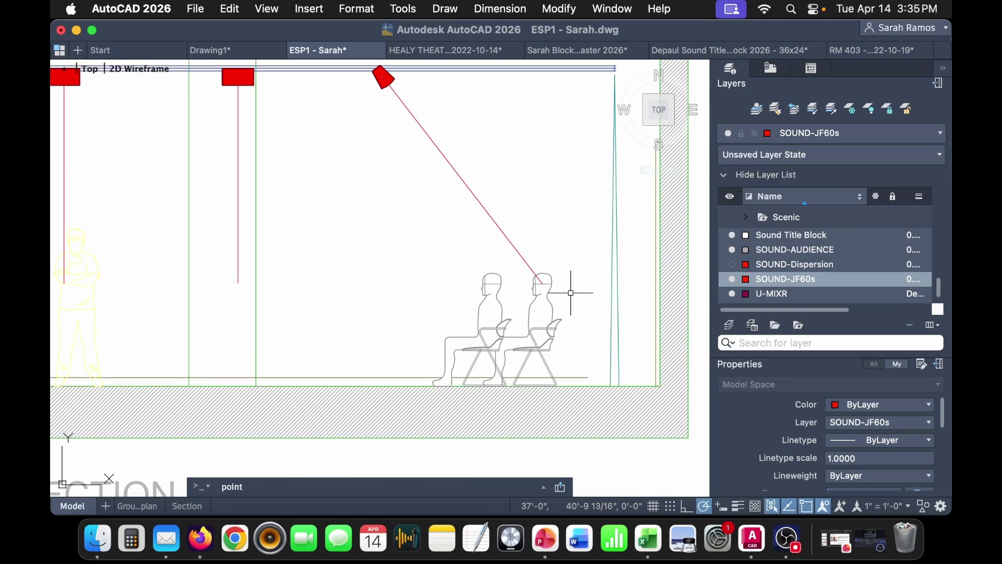
key(Return)
scroll(541, 280, up, 3)
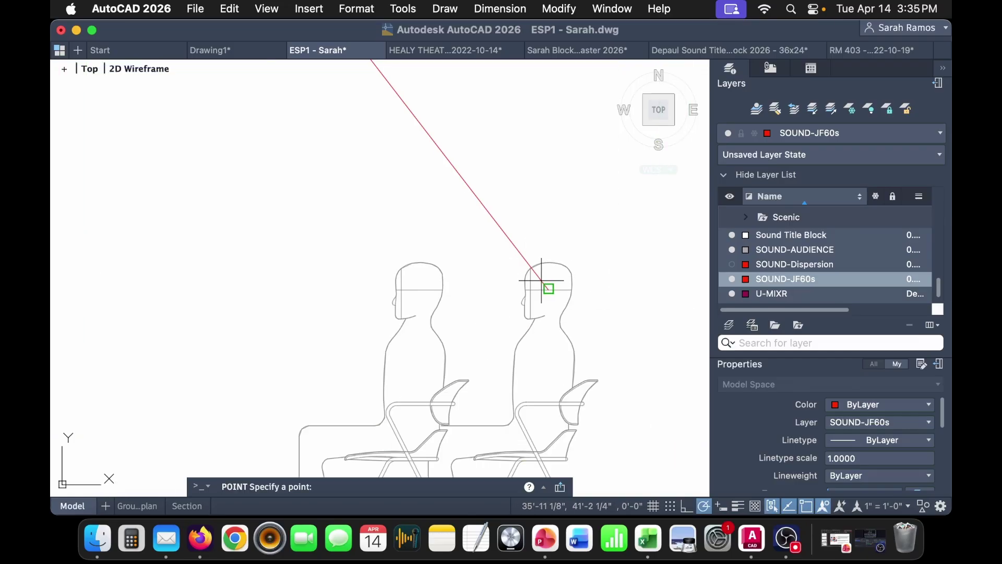
click(548, 288)
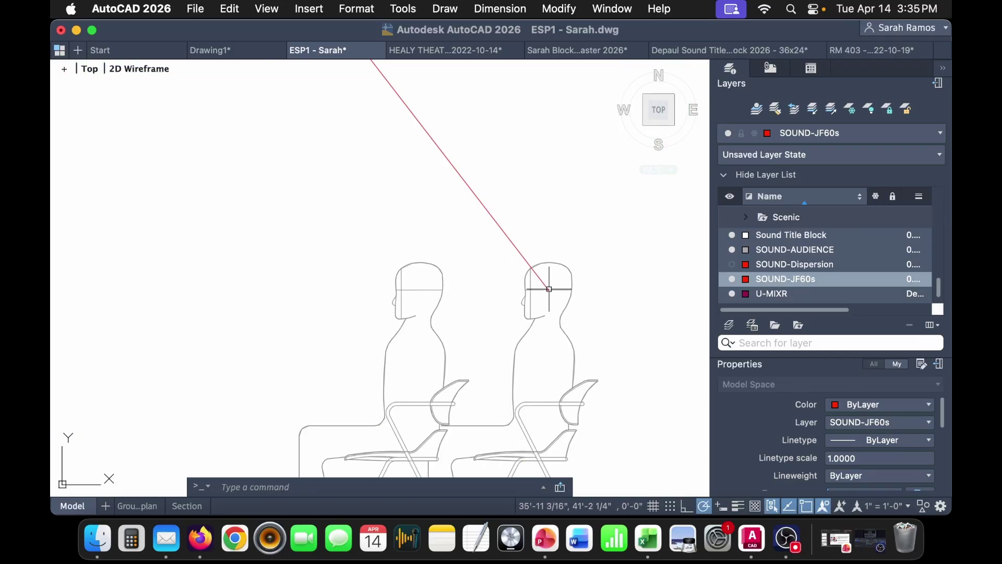
- Set the point style to circle-with-X, sized 5 in absolute units
click(319, 9)
mouse_move(349, 9)
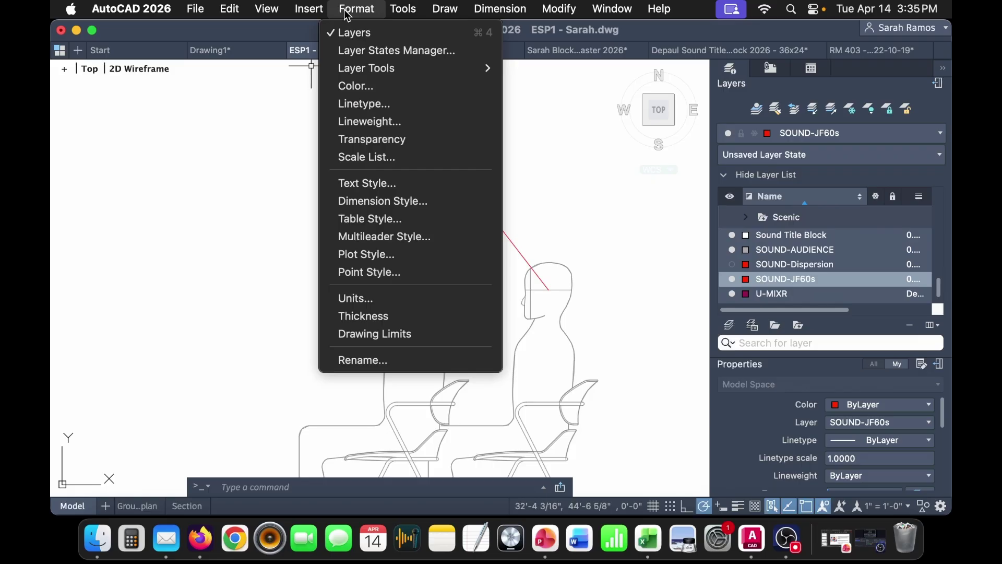
click(409, 272)
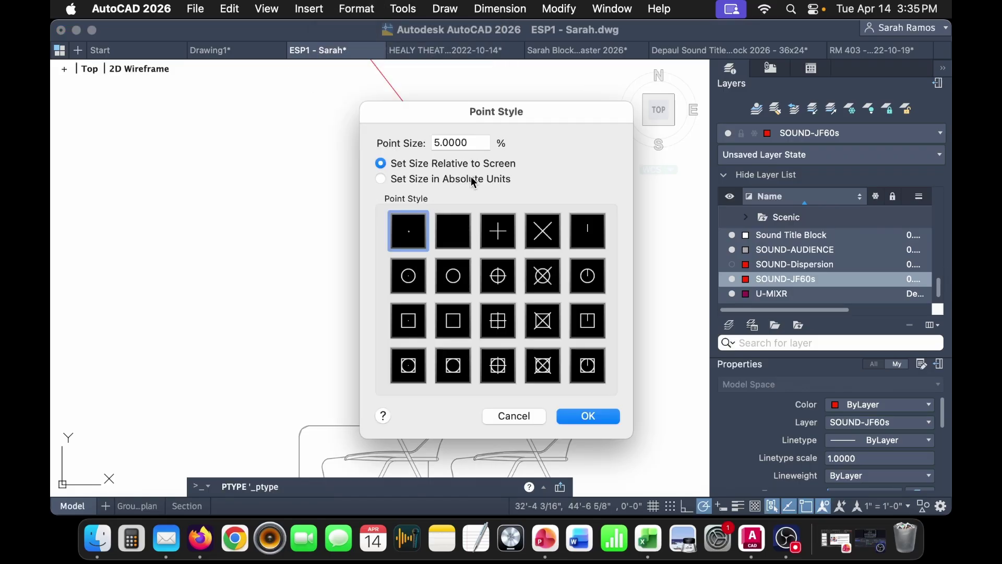
click(471, 178)
click(474, 142)
click(556, 277)
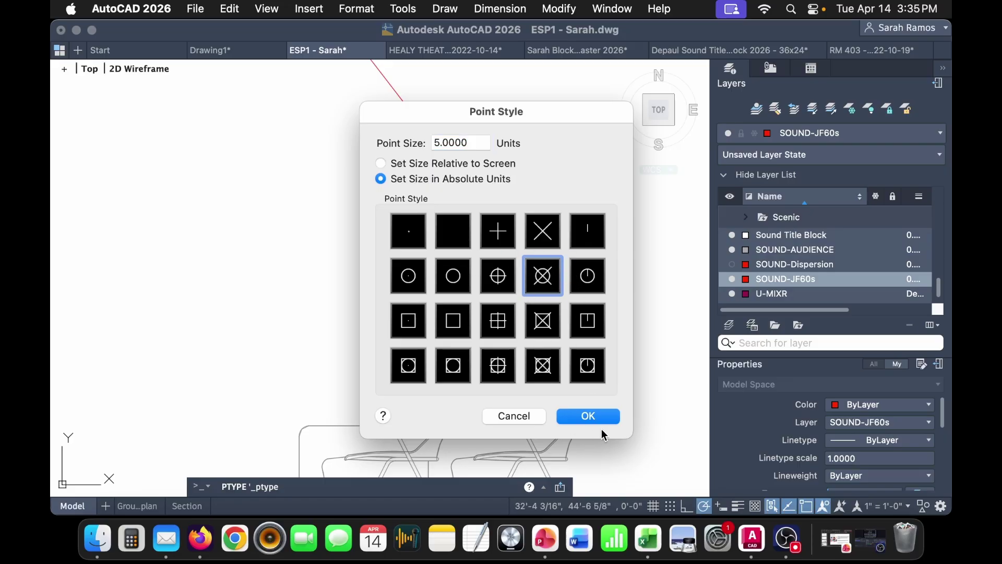
click(591, 416)
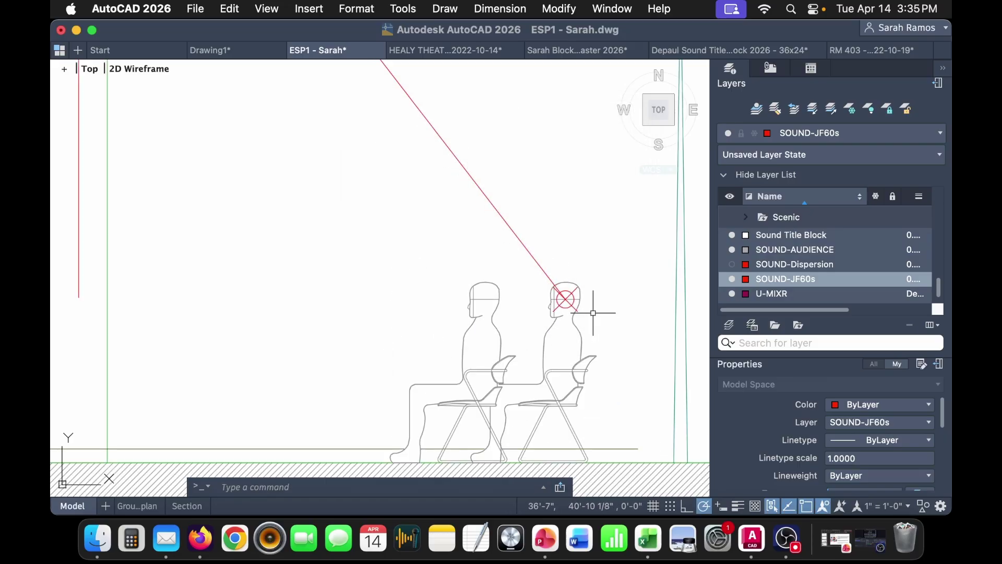
- Place a circle-X point at the lower end of the centre speaker's aim line
scroll(593, 312, down, 2)
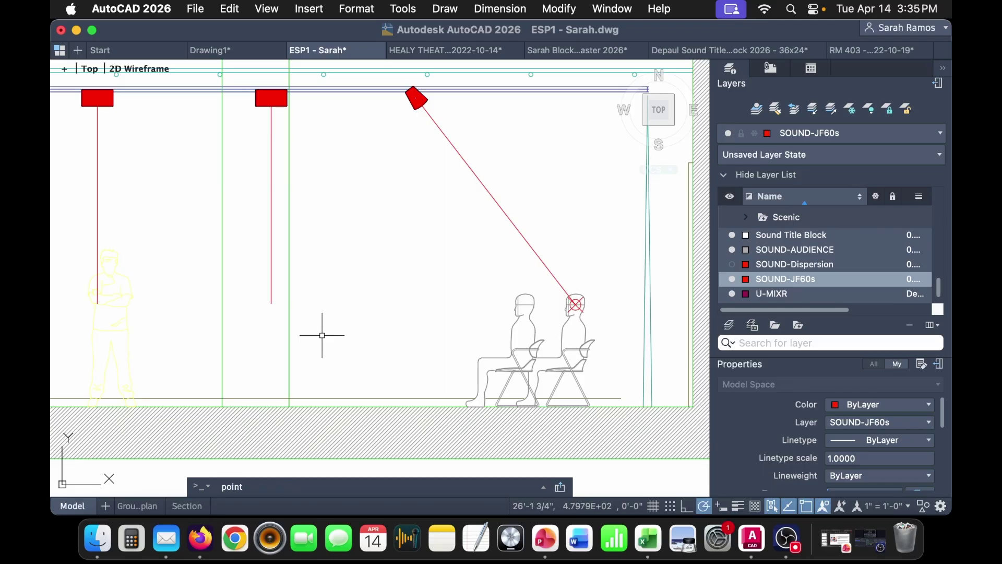
key(Return)
click(271, 304)
middle_drag(280, 366, 475, 353)
middle_drag(289, 279, 376, 279)
key(Return)
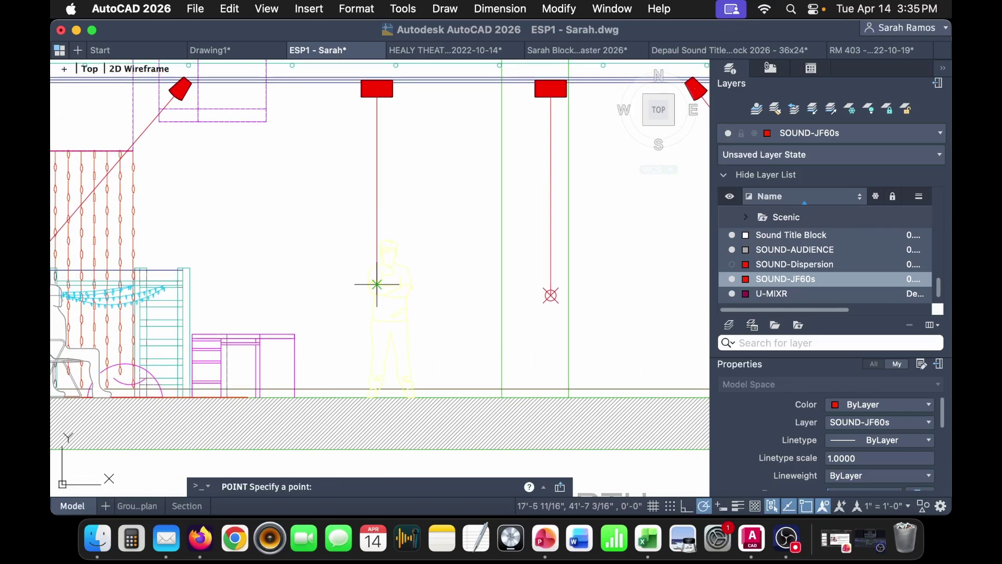
scroll(375, 279, up, 5)
scroll(373, 285, up, 10)
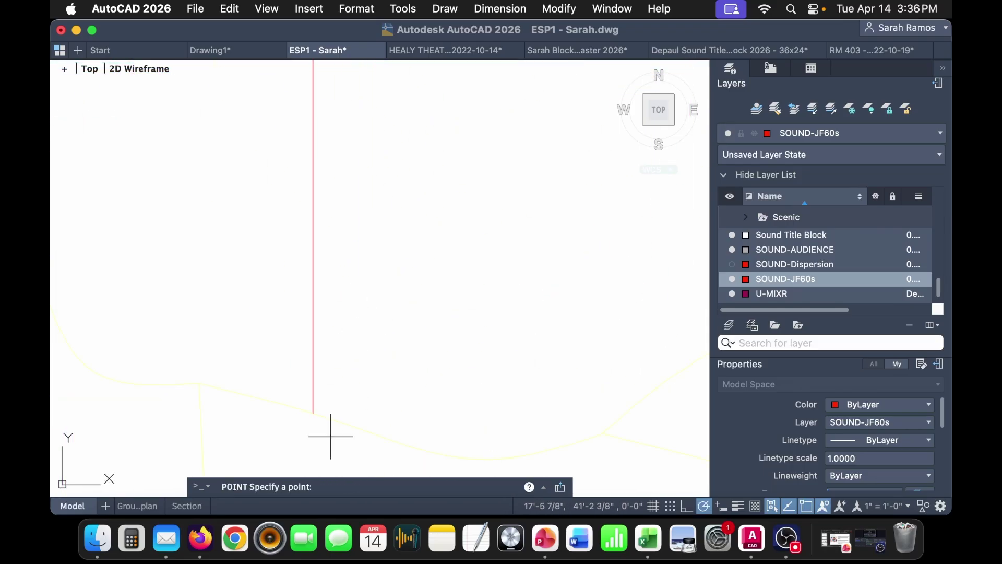
click(316, 410)
scroll(329, 397, down, 15)
- Move the standing figure block to the right, clear of the aim line
click(340, 396)
text(m)
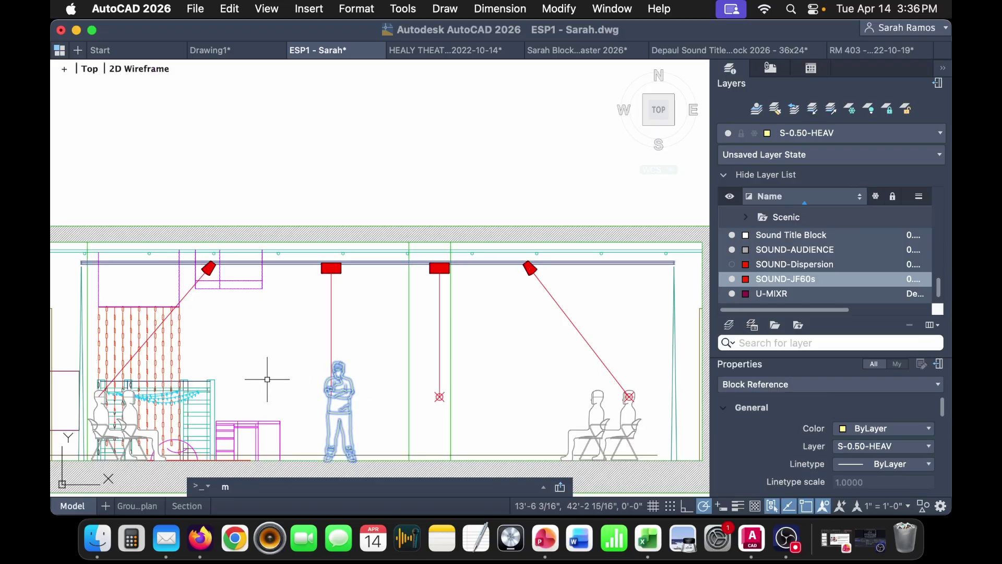
key(Return)
click(261, 372)
click(289, 377)
scroll(308, 396, up, 5)
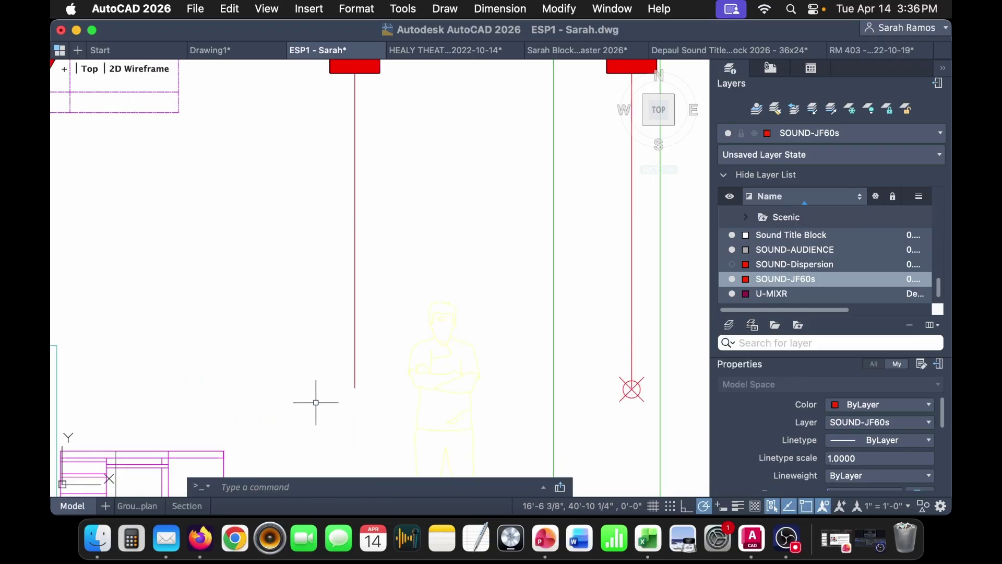
- Place points at the end of the aim line and near the chair
key(Return)
click(355, 387)
middle_drag(290, 363, 510, 358)
scroll(177, 376, up, 5)
scroll(177, 376, up, 3)
key(Return)
click(94, 381)
- On the groundplan, draw an aim line from the speaker's midpoint to the front seating
scroll(99, 384, down, 6)
scroll(395, 403, down, 5)
middle_drag(437, 405, 375, 261)
middle_drag(516, 391, 472, 255)
middle_drag(514, 369, 482, 228)
scroll(291, 310, up, 2)
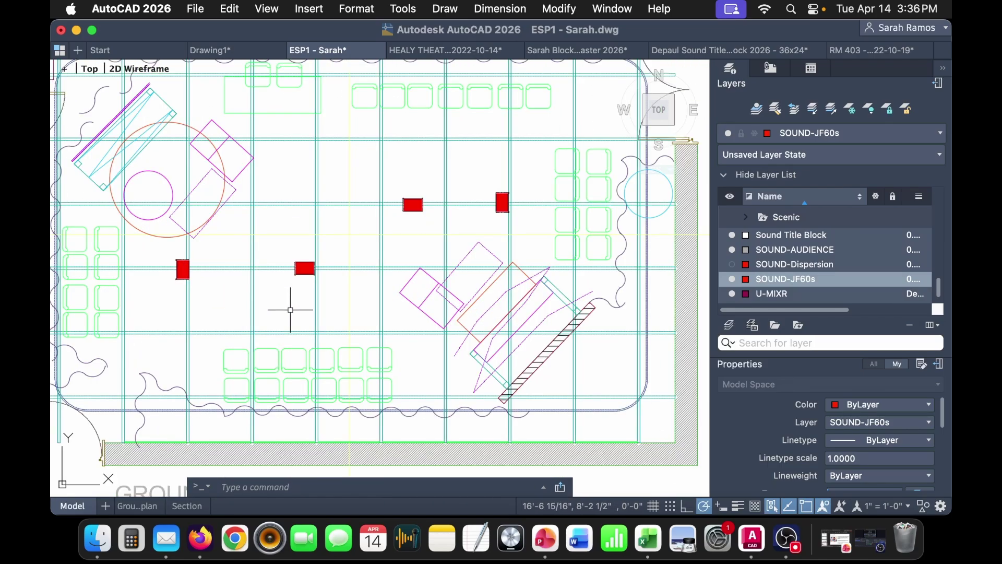
text(l)
key(Return)
scroll(301, 293, up, 4)
click(311, 246)
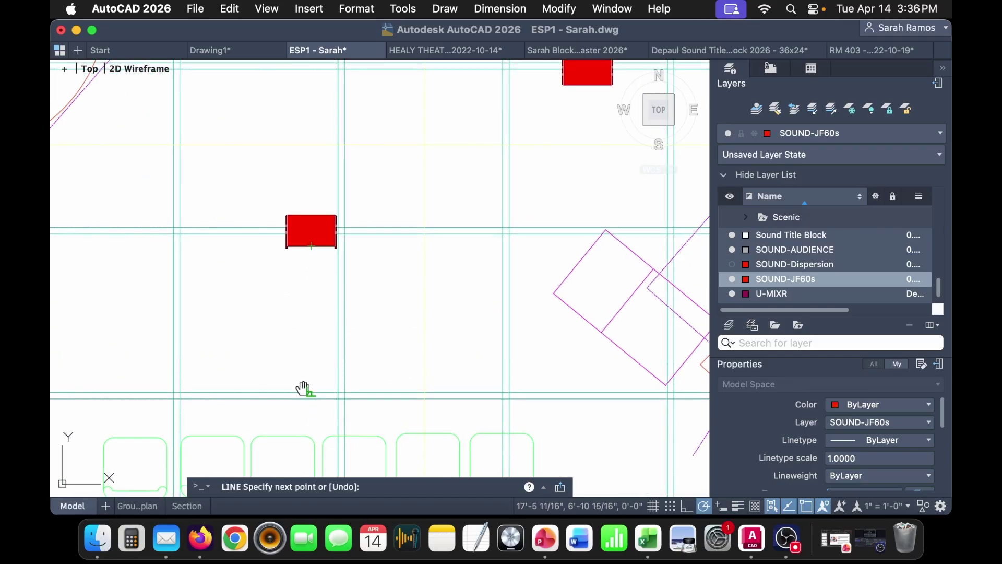
scroll(307, 396, down, 5)
click(303, 400)
key(Escape)
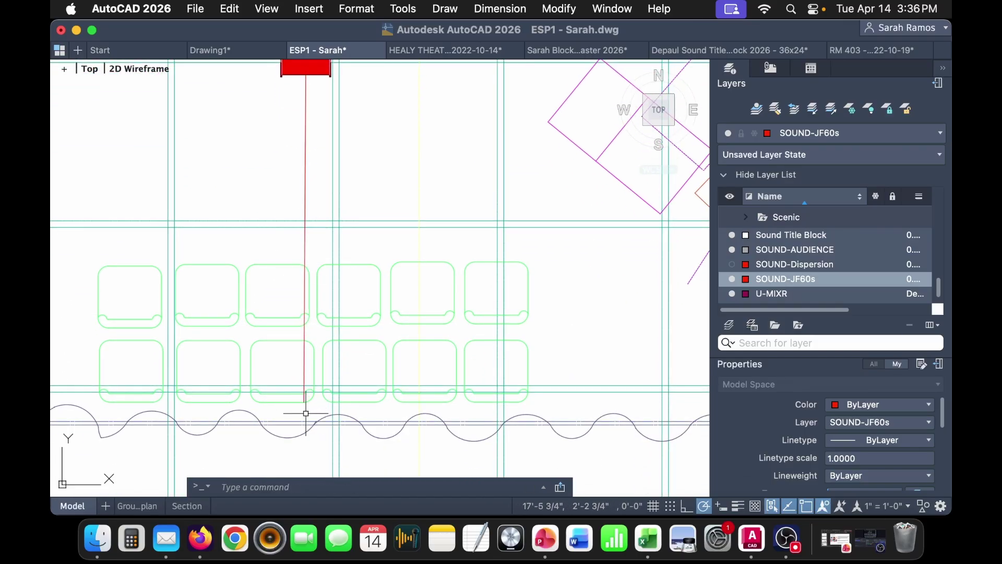
- Mark the aim line's end and the speaker's edge with points, erasing a misplaced one
key(Return)
click(305, 402)
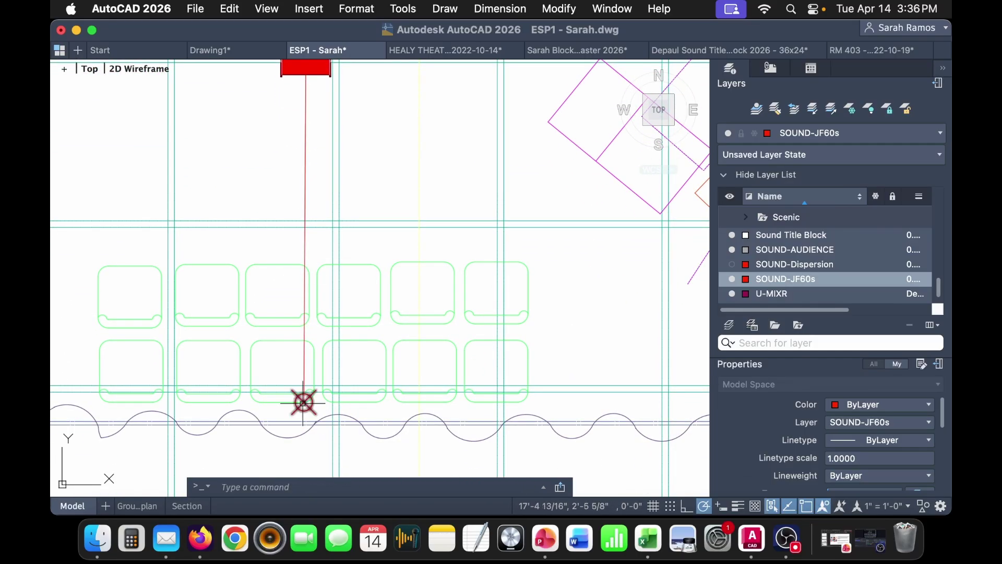
scroll(304, 365, down, 5)
scroll(282, 340, up, 5)
key(Return)
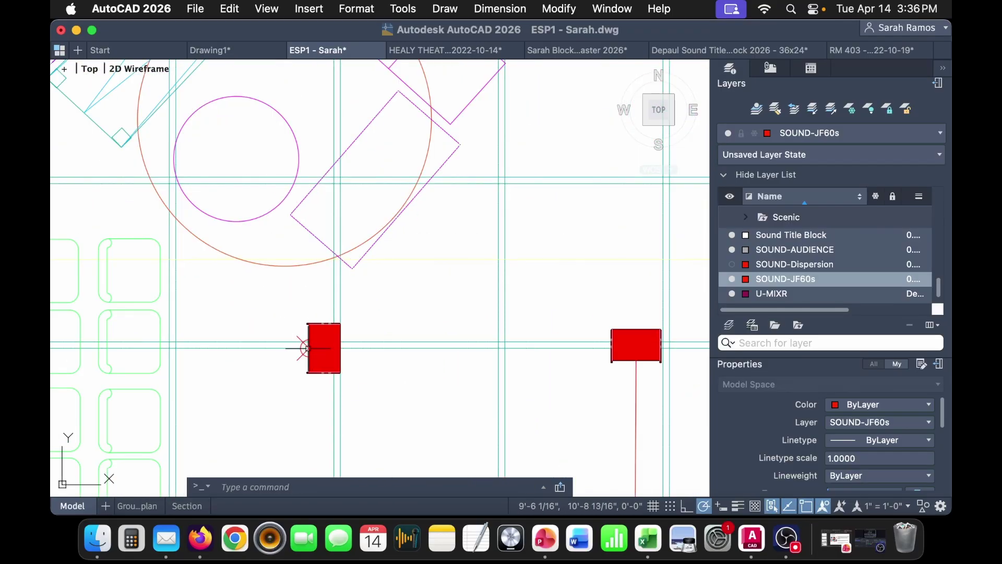
click(308, 348)
scroll(308, 348, up, 5)
click(292, 373)
key(Delete)
- Draw an aim line from the next speaker's left edge and mark its end with a point
middle_drag(291, 373, 332, 387)
text(l)
key(Return)
click(351, 362)
scroll(351, 363, down, 3)
middle_drag(195, 365, 427, 347)
click(124, 344)
key(Return)
text(point)
key(Return)
click(124, 343)
scroll(124, 343, down, 5)
scroll(347, 342, up, 8)
- Cancel a started line and place a point marker near the seating and curtain
text(l)
key(Return)
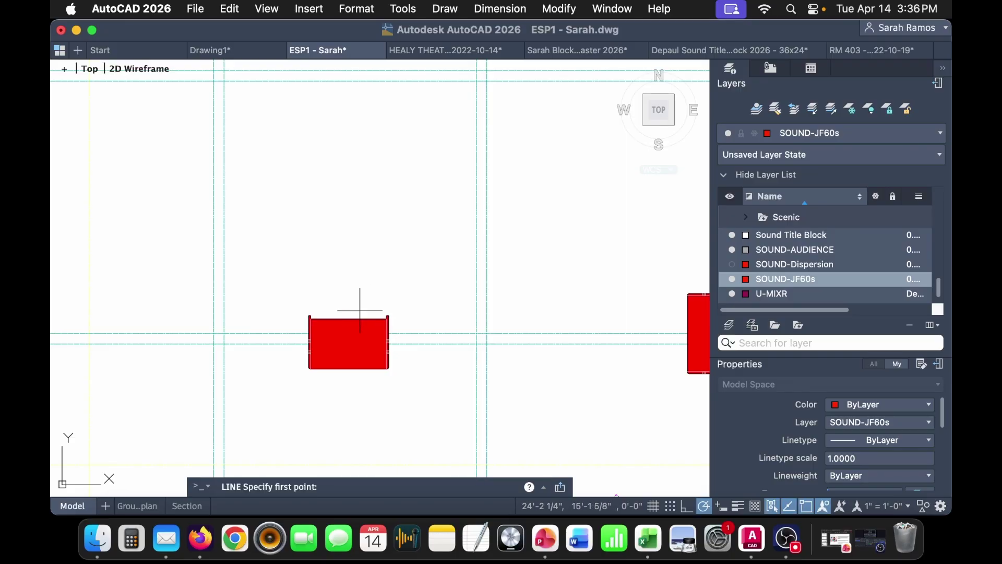
mouse_move(342, 203)
middle_down()
mouse_move(347, 409)
mouse_move(368, 234)
mouse_move(372, 353)
middle_up()
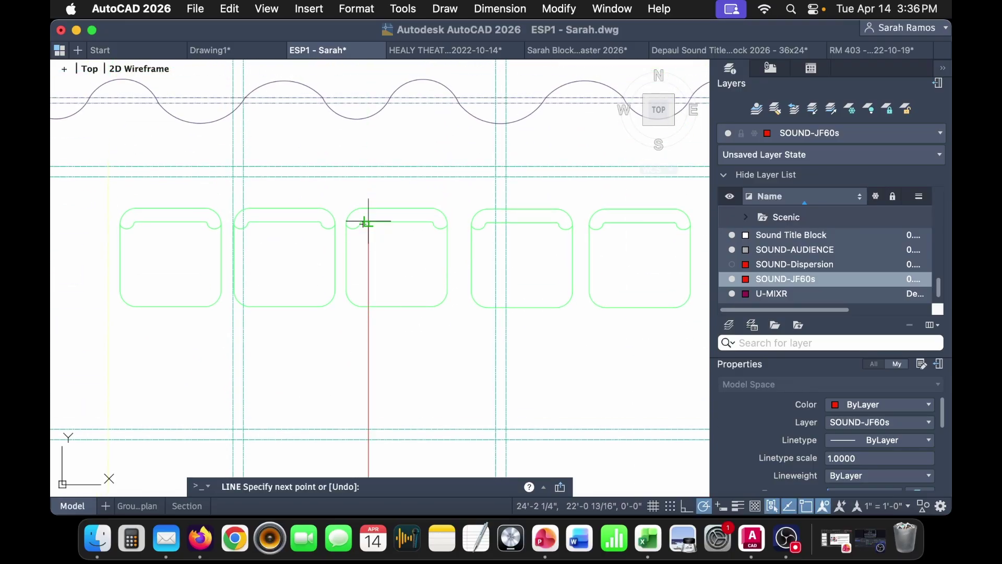
key(Escape)
text(point)
key(Return)
click(368, 207)
scroll(368, 207, down, 2)
scroll(369, 335, down, 3)
scroll(324, 280, up, 5)
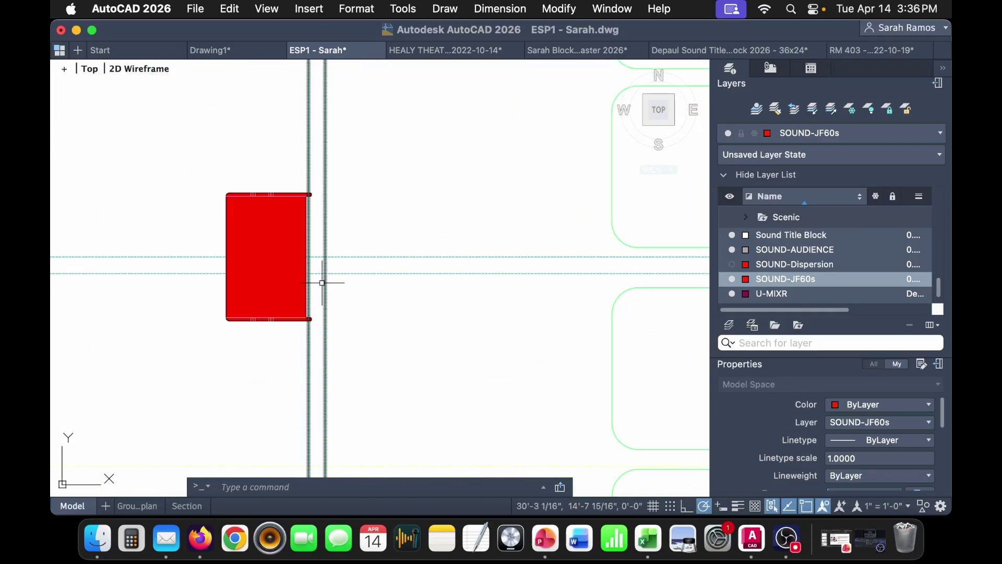
- Draw a guide line from the speaker's right-edge midpoint and mark where the guide lines cross
text(l)
key(Return)
scroll(306, 272, up, 3)
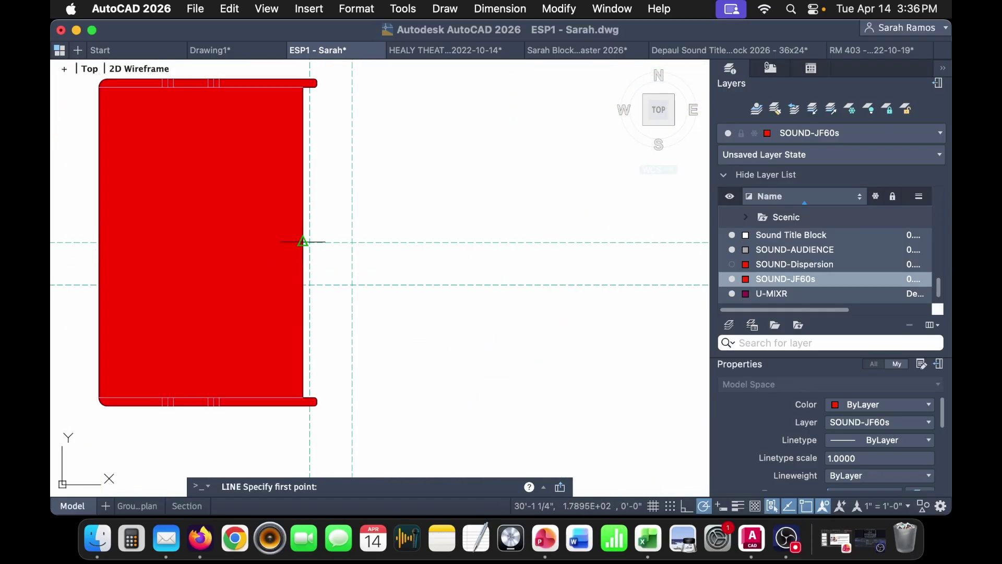
click(302, 242)
scroll(303, 241, down, 5)
middle_drag(550, 254, 398, 262)
scroll(408, 241, up, 4)
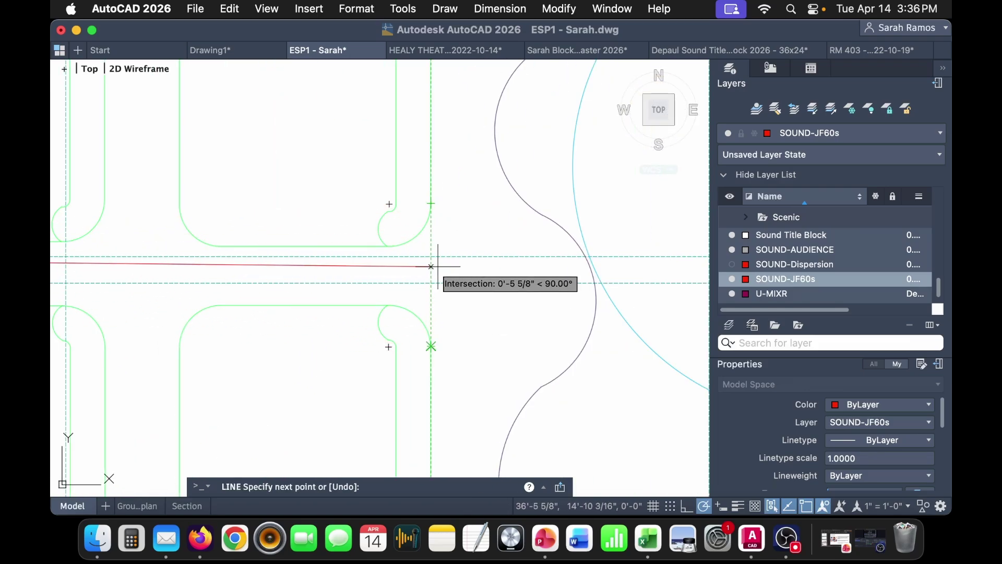
key(Escape)
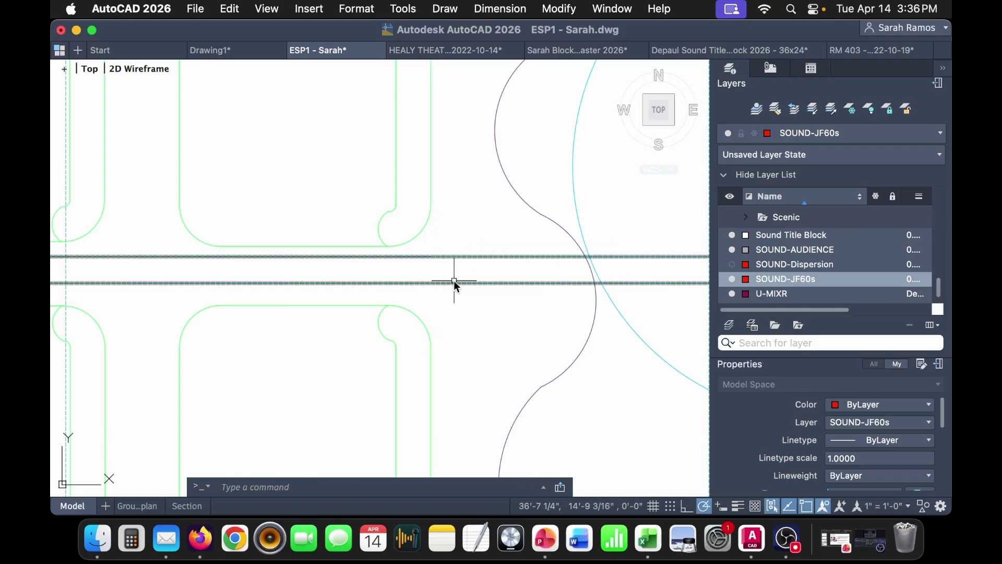
text(poin)
key(Return)
click(426, 253)
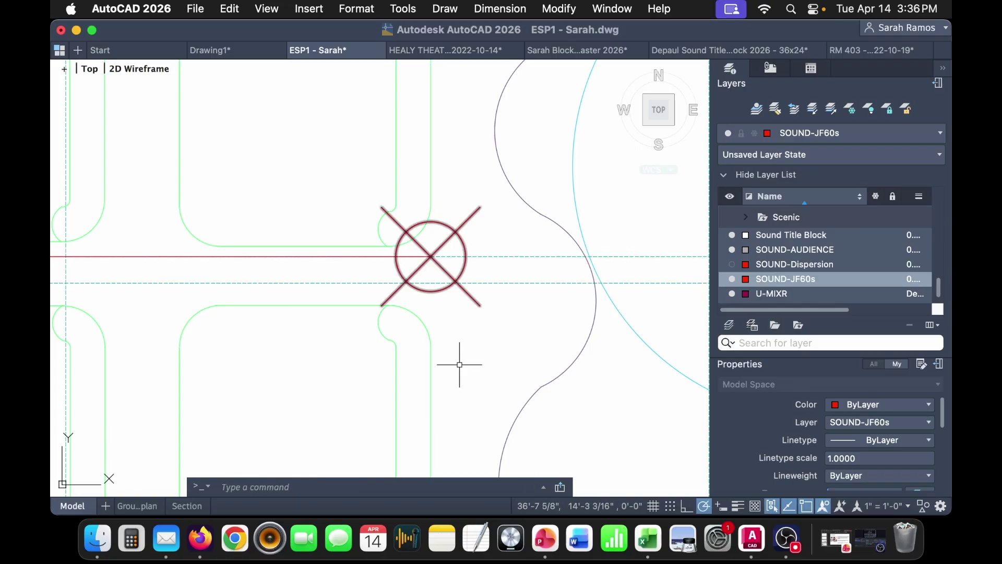
scroll(459, 359, down, 10)
scroll(460, 360, down, 5)
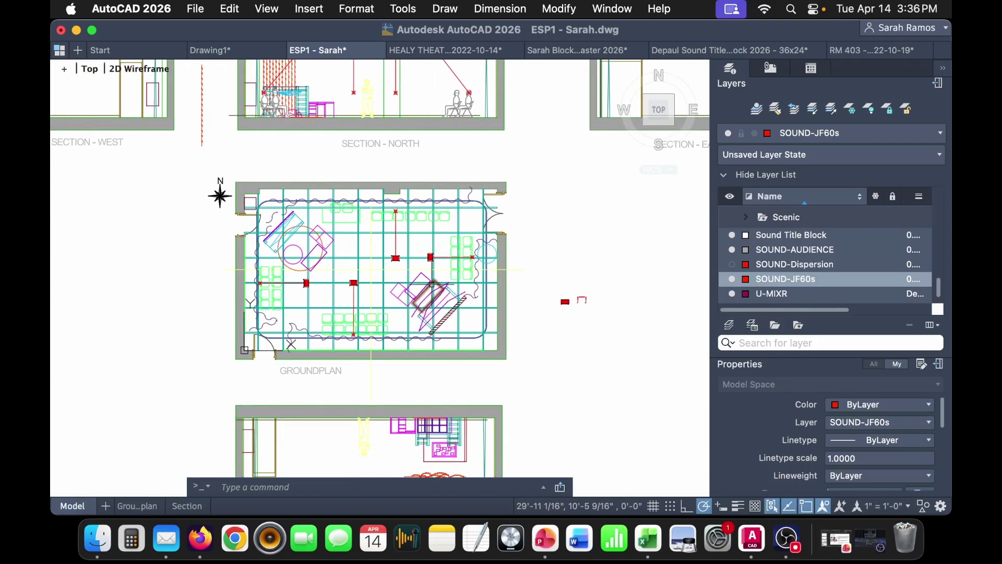
- Open ESP1 LX 2.pdf from the Feminine Octagon folder in Finder
click(98, 538)
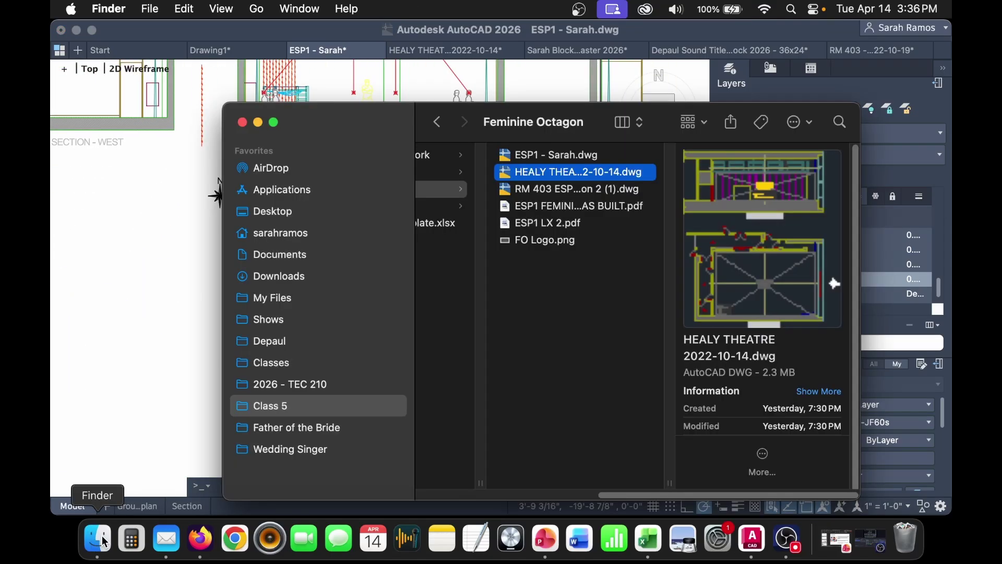
click(574, 225)
double_click(625, 206)
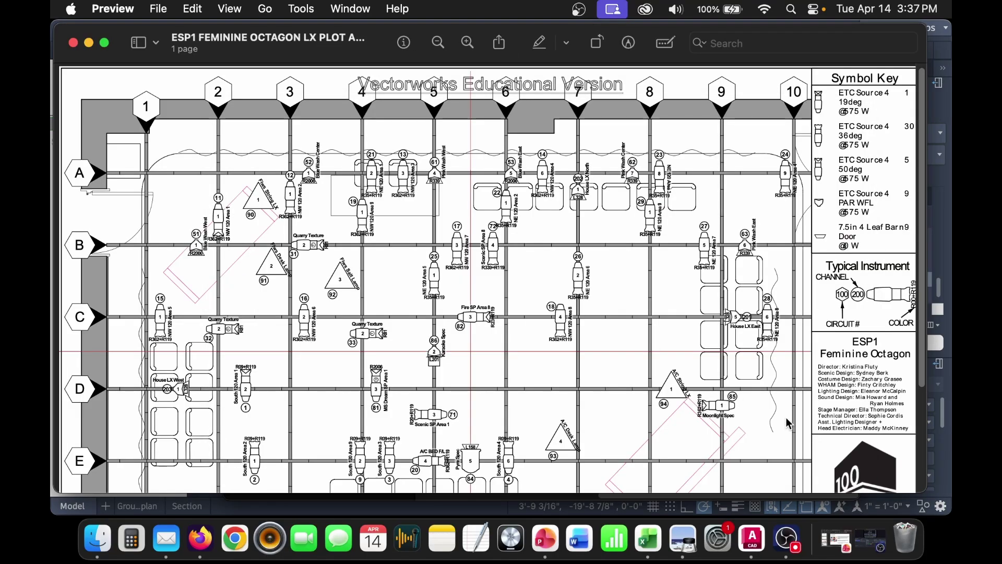
- Scroll through the lighting plot and title block, then minimize the Preview window
scroll(788, 423, down, 5)
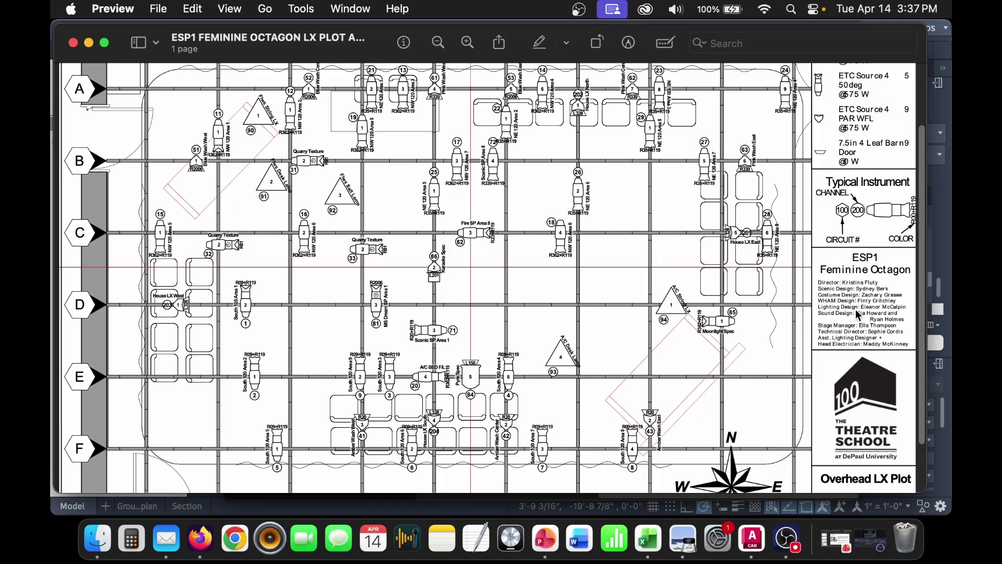
scroll(899, 425, down, 4)
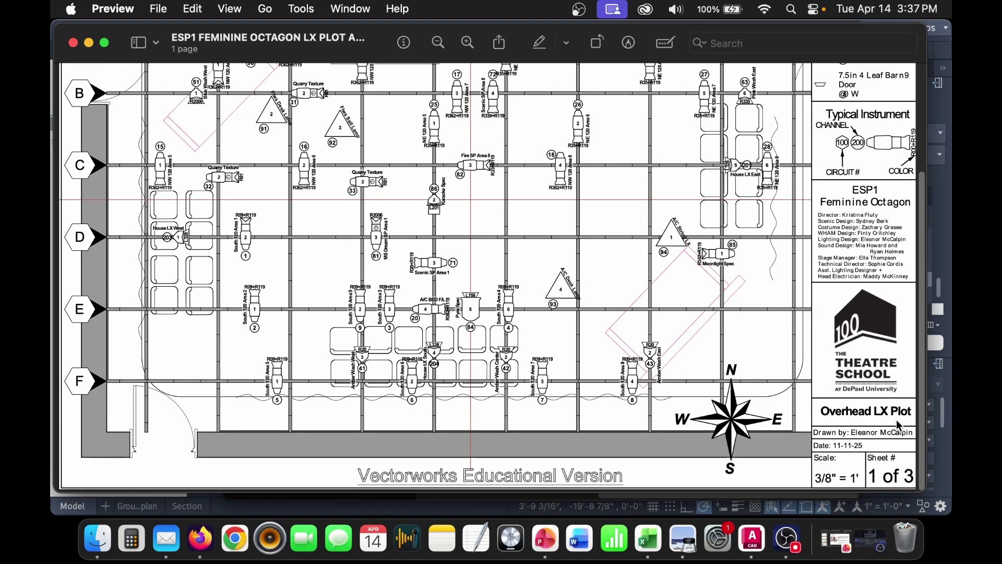
scroll(897, 459, up, 8)
scroll(897, 457, down, 7)
scroll(897, 456, up, 4)
scroll(897, 456, down, 1)
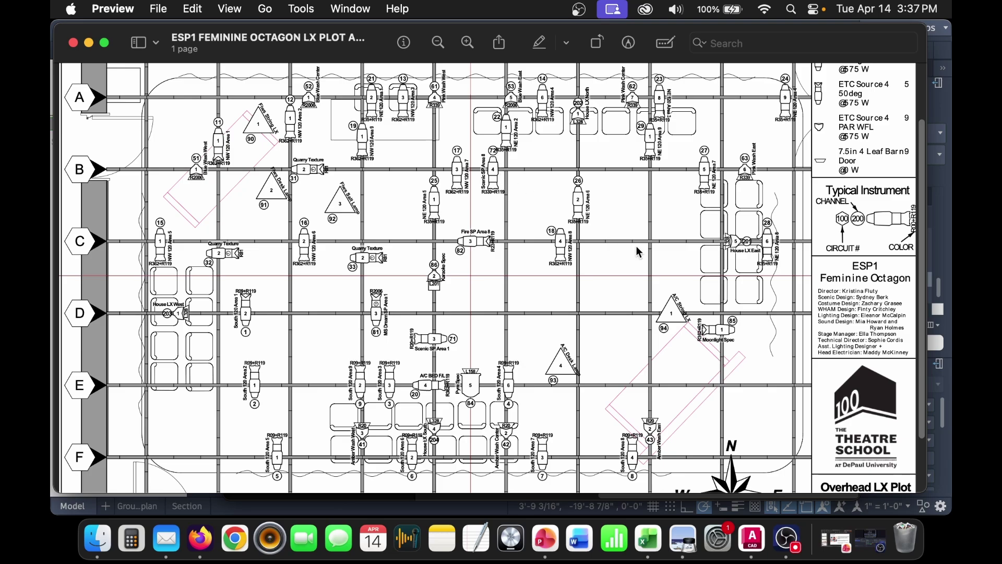
click(89, 42)
- Create a new layer named SOUND-LX Overlay
click(141, 335)
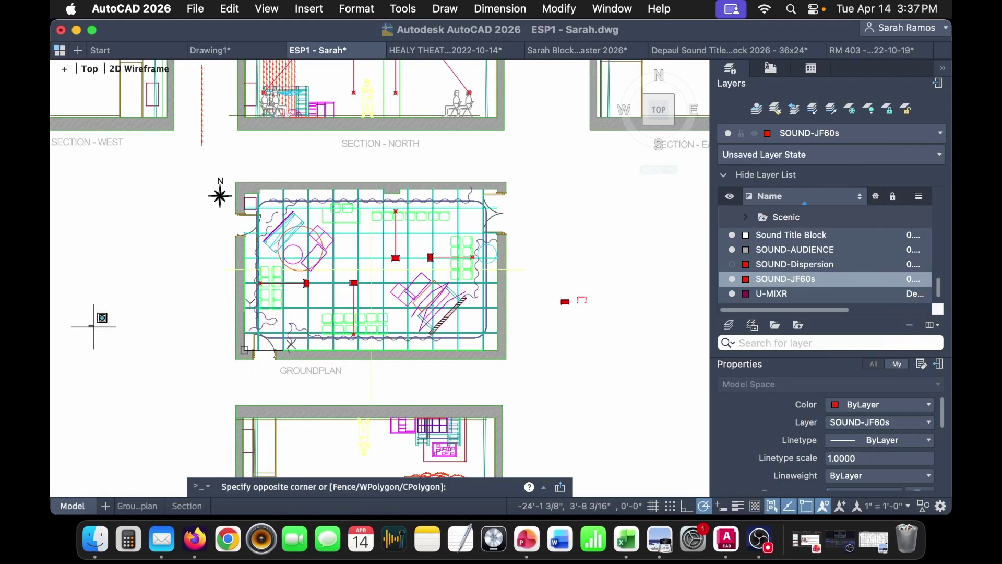
right_click(815, 279)
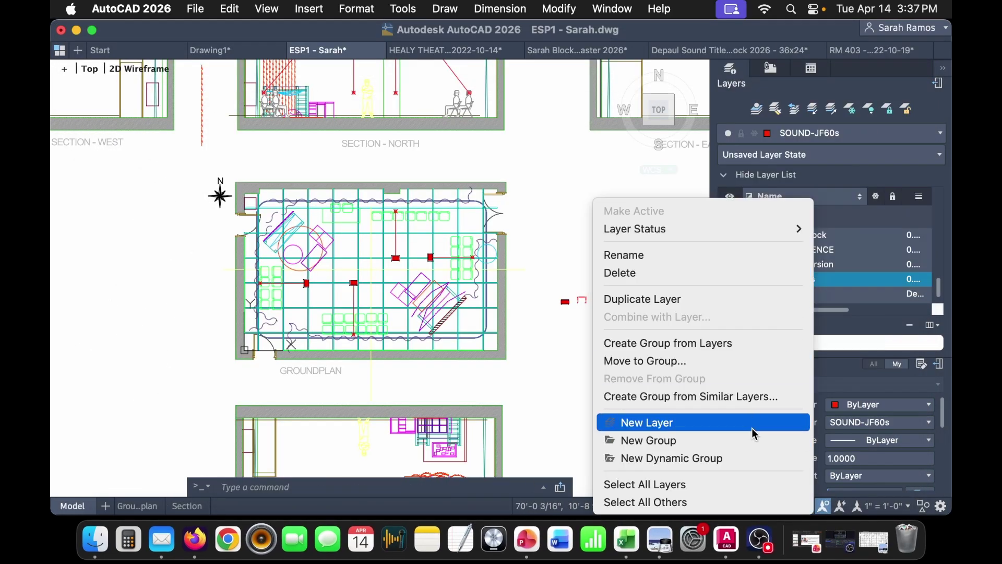
click(751, 428)
text(SOUND-)
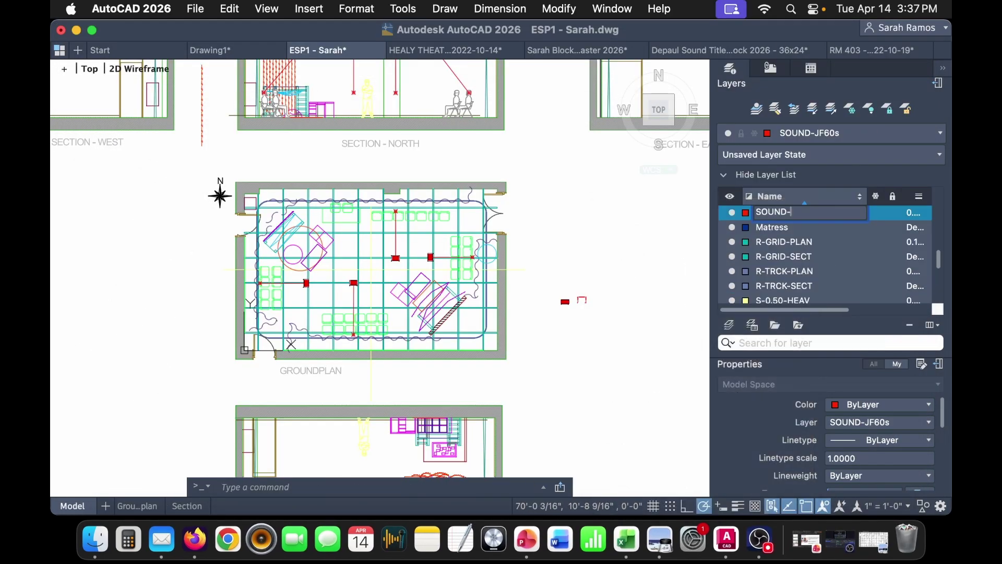
text(LX Overlay)
key(Return)
scroll(824, 283, down, 10)
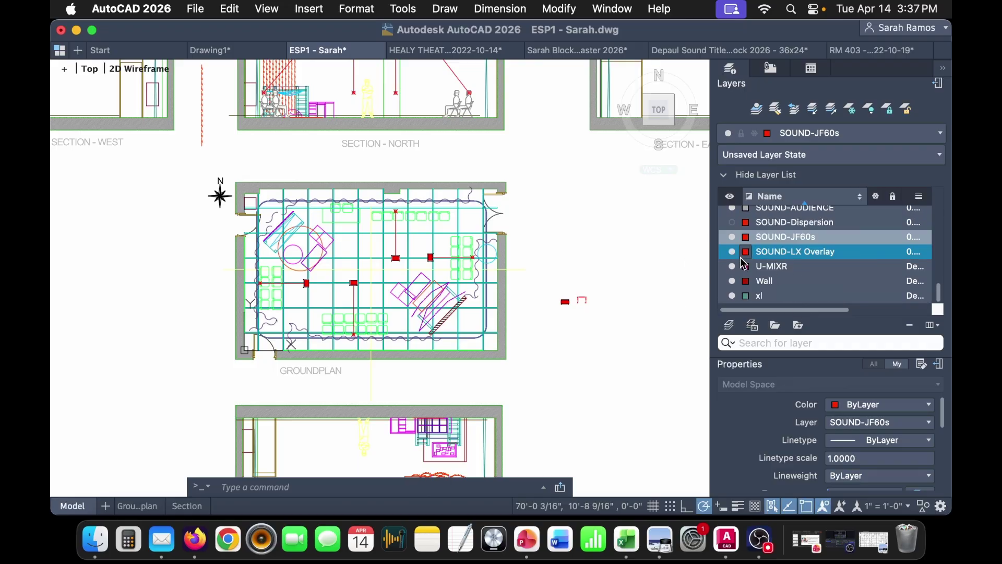
- Give the SOUND-LX Overlay layer a grey colour and make it current
click(746, 253)
click(791, 396)
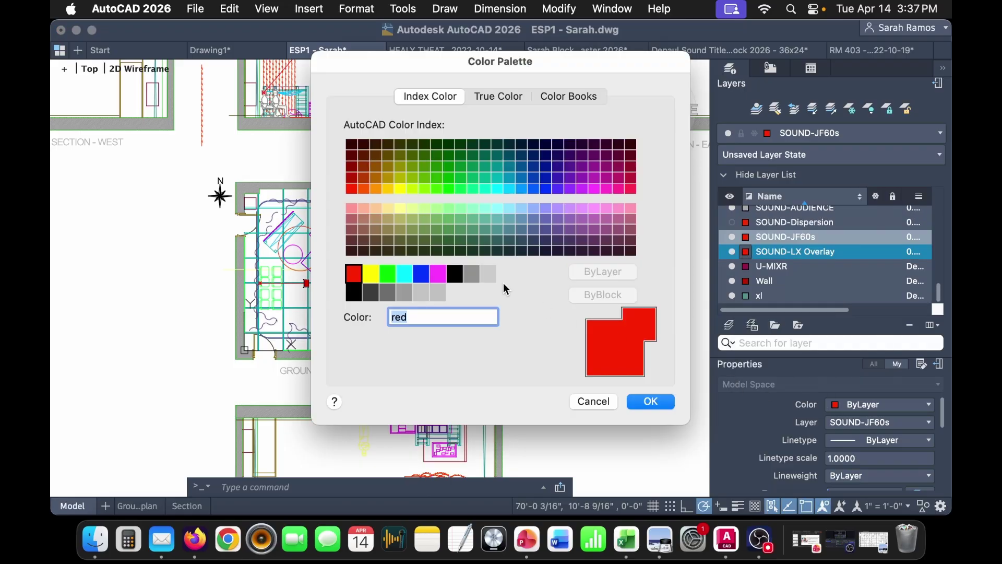
click(472, 283)
click(650, 402)
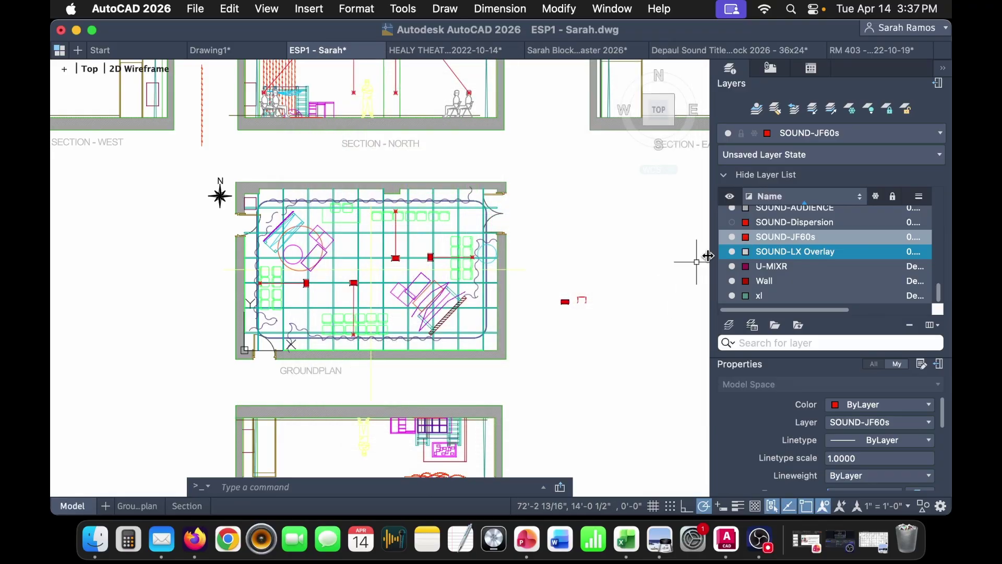
double_click(800, 252)
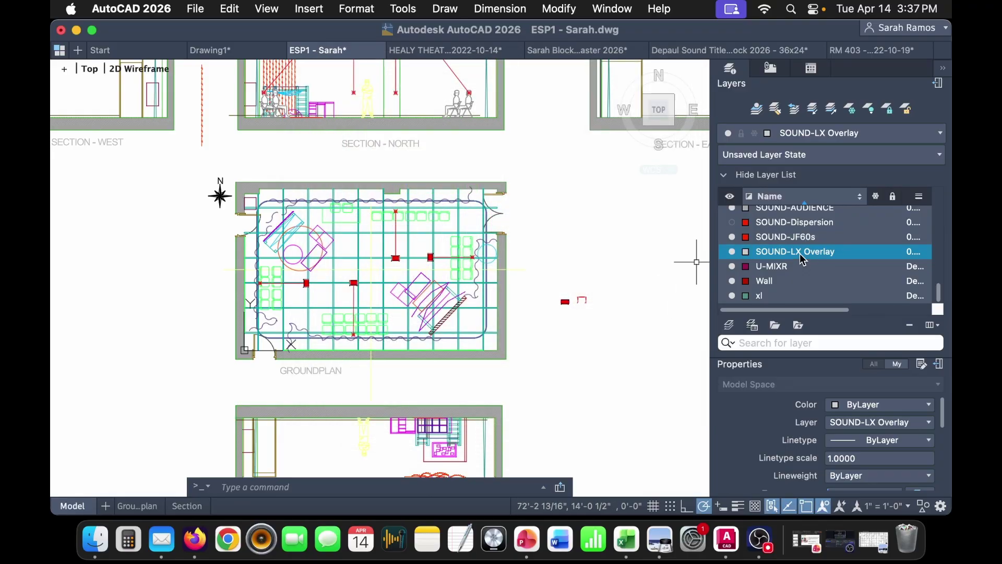
- Try attaching LX PLOT AS BUILT.pdf as a PDF underlay; the password is rejected, so cancel
click(311, 13)
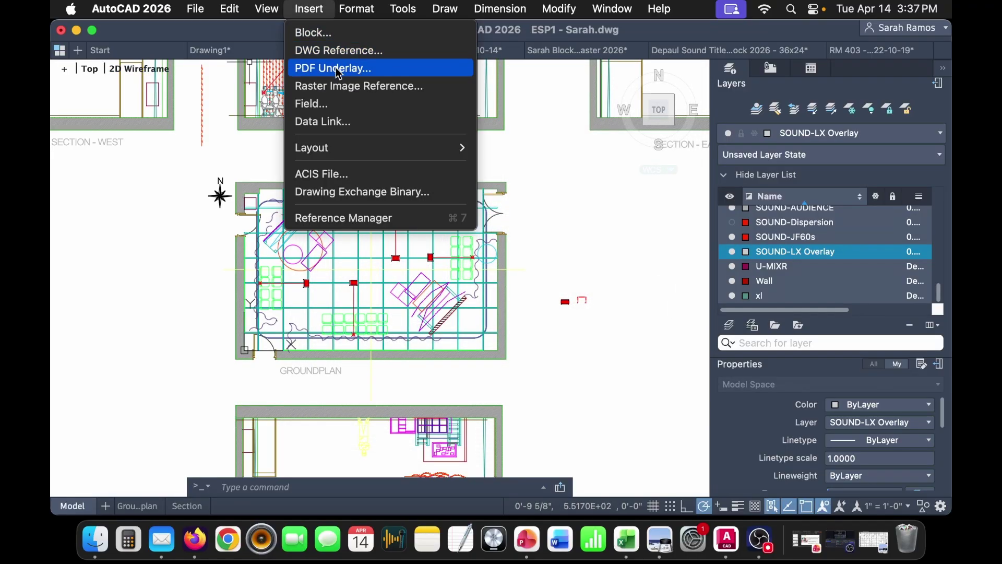
click(363, 70)
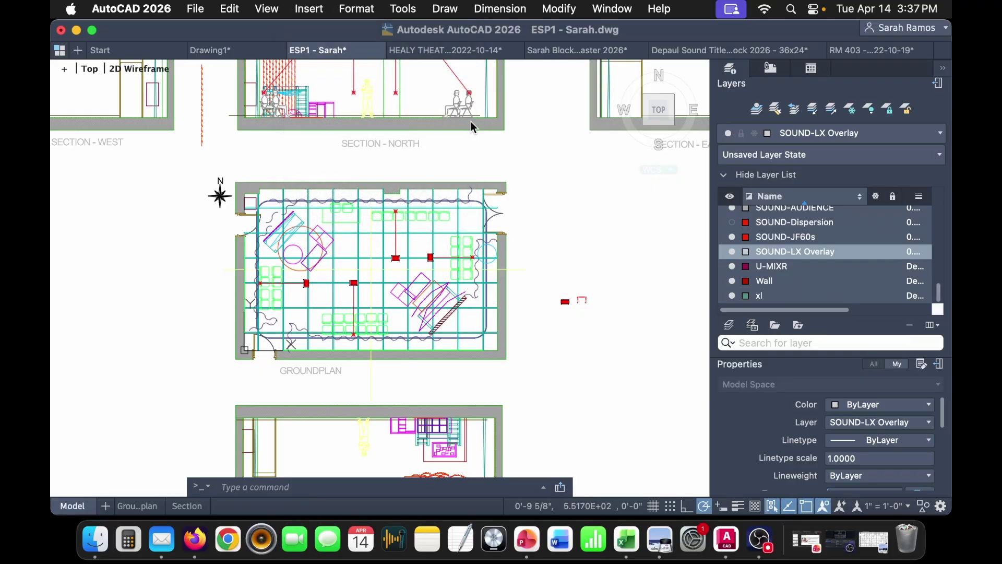
click(735, 136)
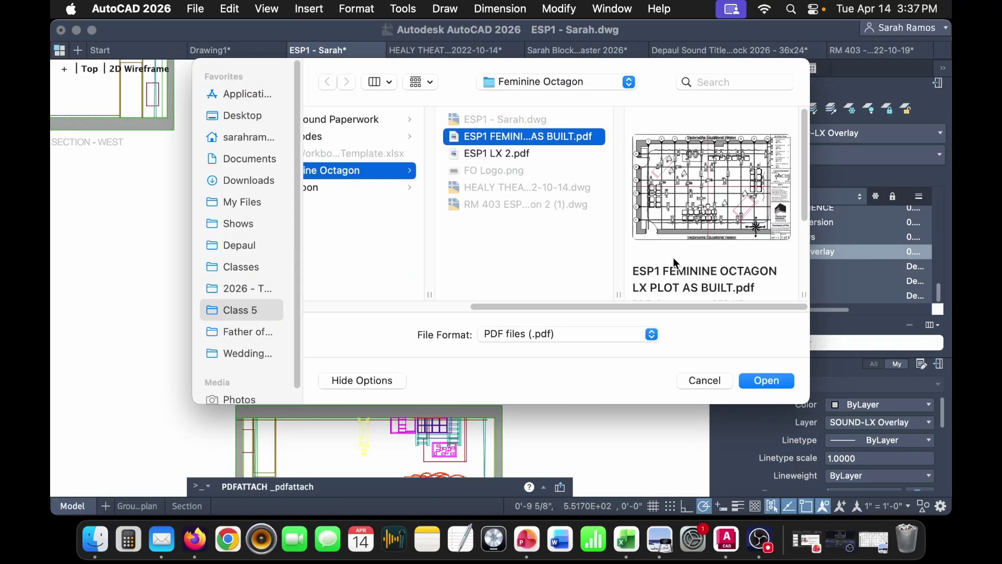
click(774, 381)
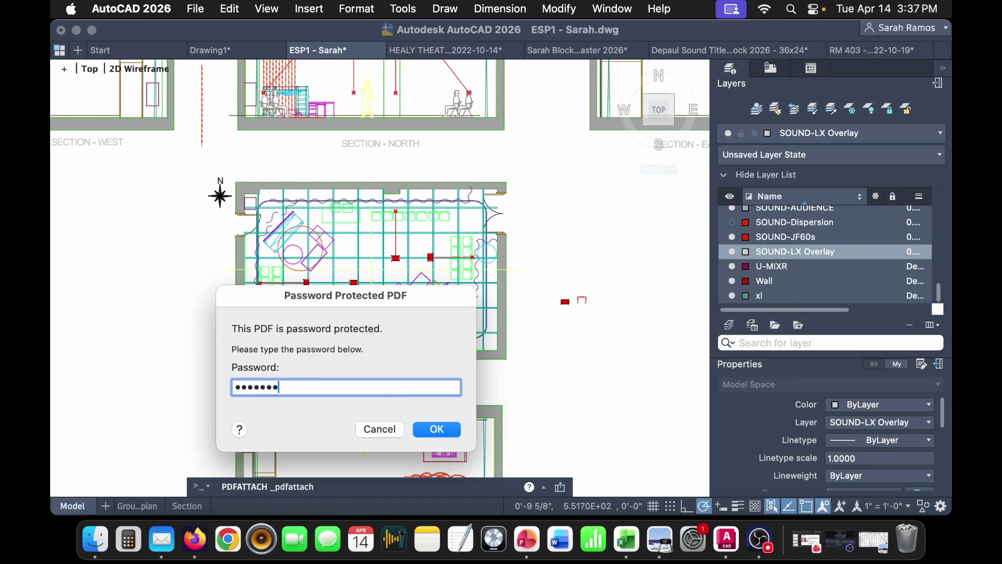
text(••)
key(Return)
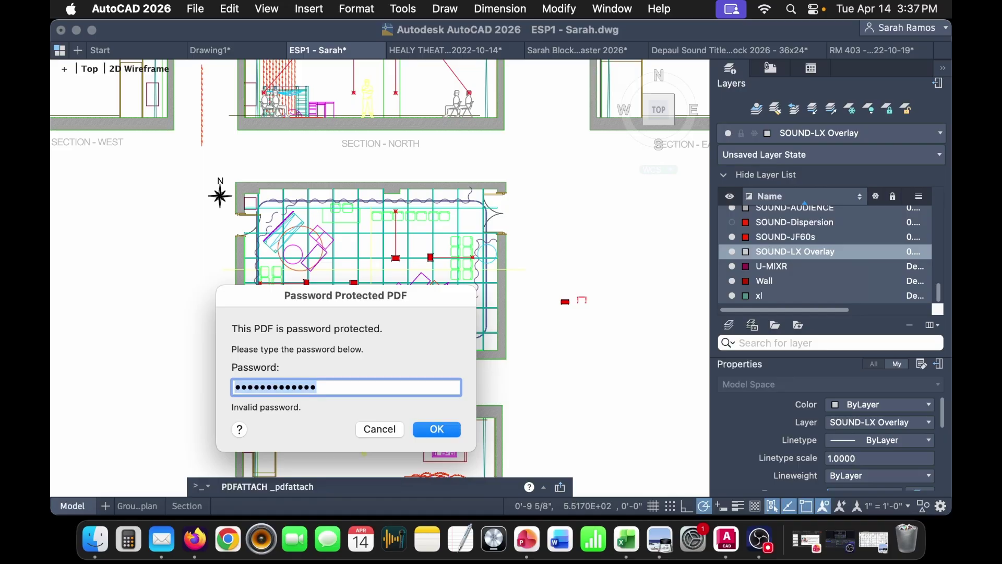
click(379, 429)
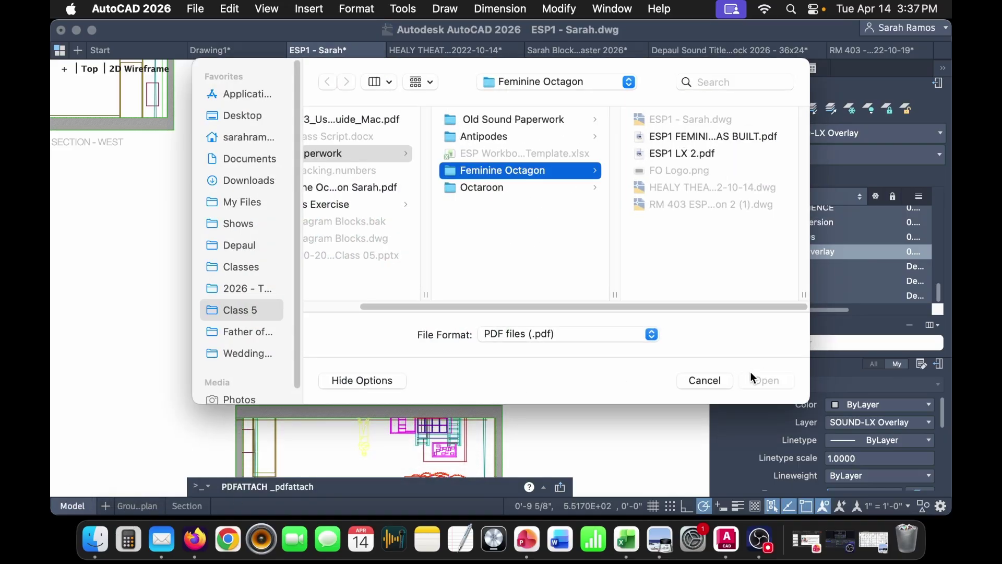
- Close the PDF file chooser and open the as-built LX plot in Preview
click(716, 380)
click(95, 539)
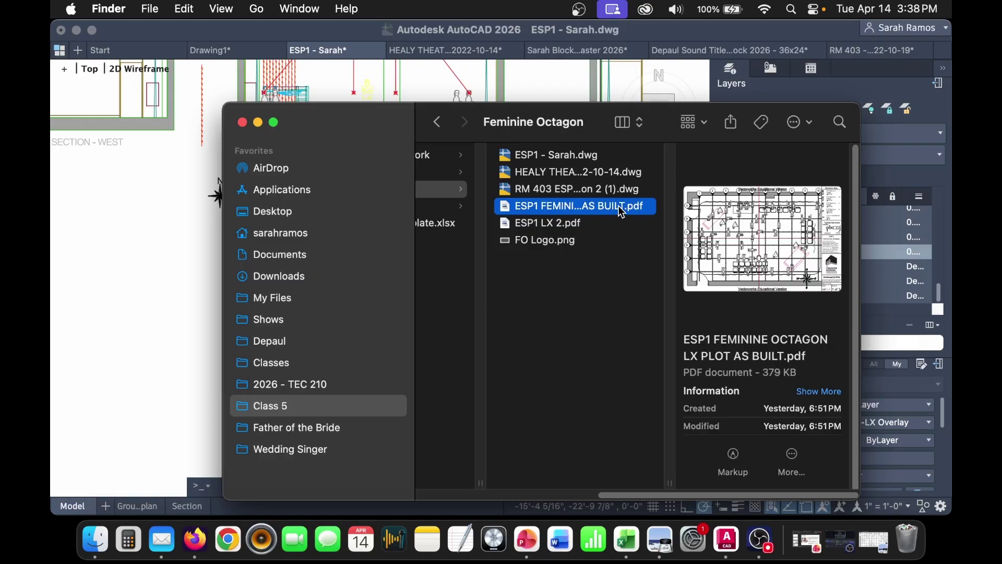
double_click(619, 206)
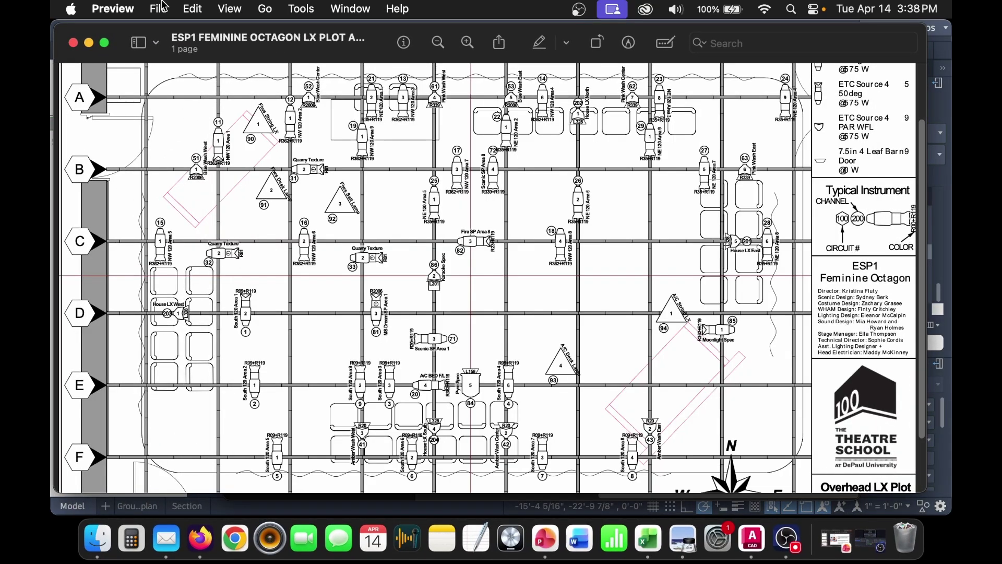
- Print the plot to PDF as ESP LX Plot Coooool in the Feminine Octagon folder
click(158, 9)
click(239, 412)
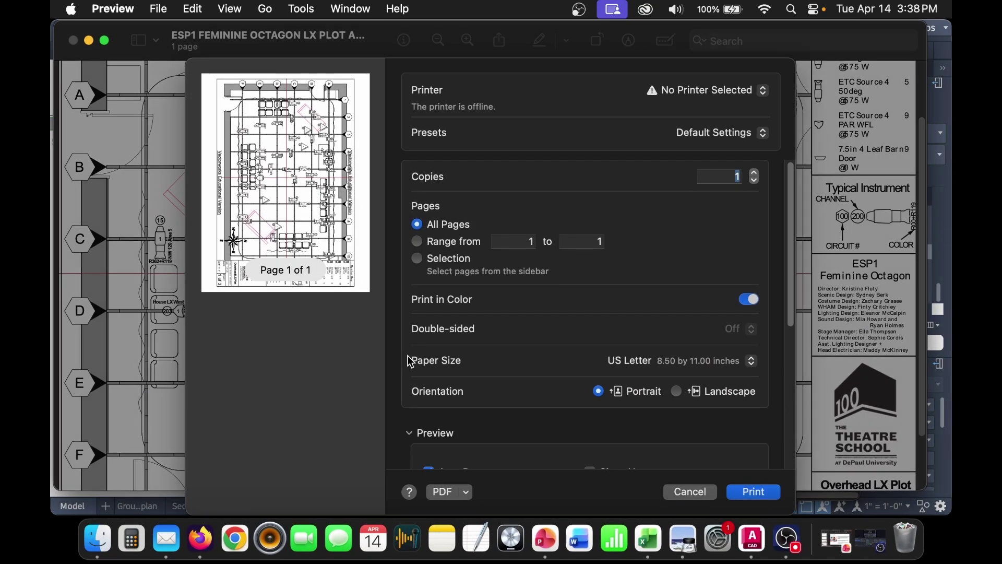
click(465, 497)
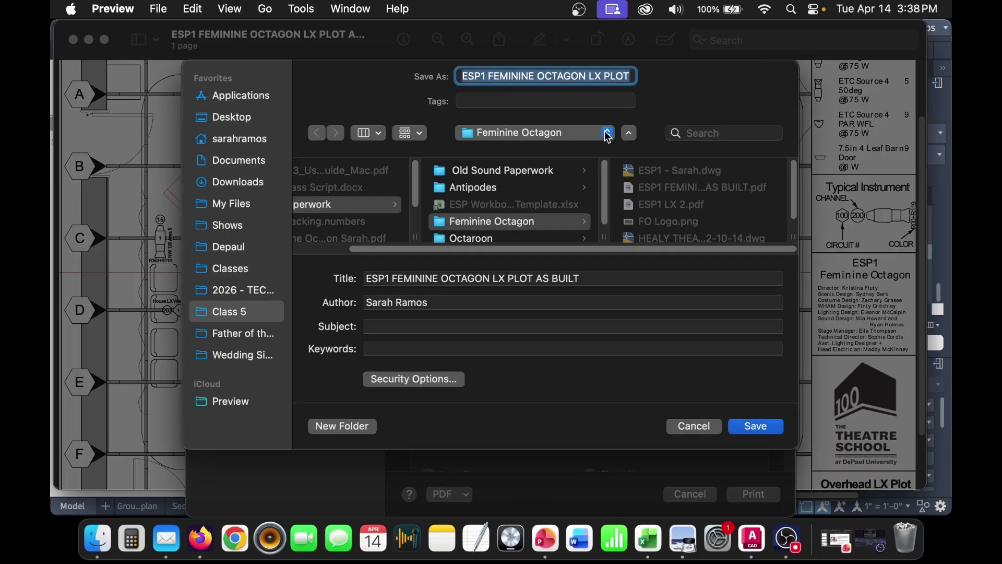
text(ESP LX P)
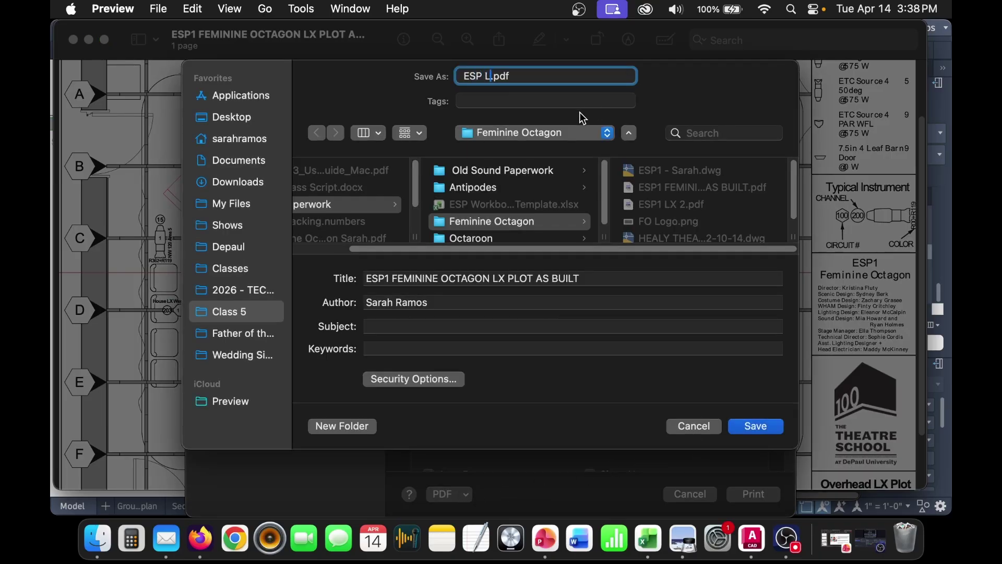
text(lot Coooool)
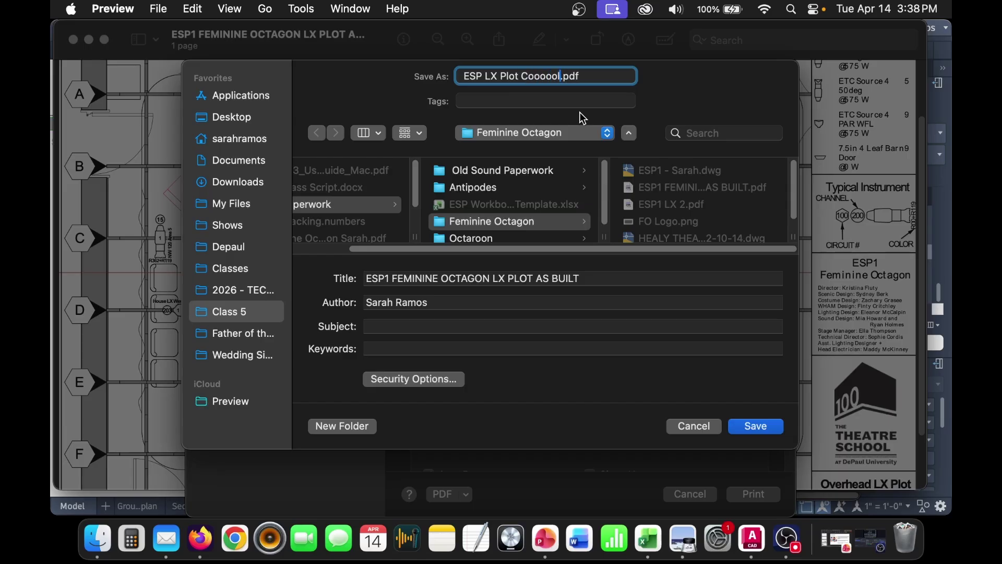
click(775, 428)
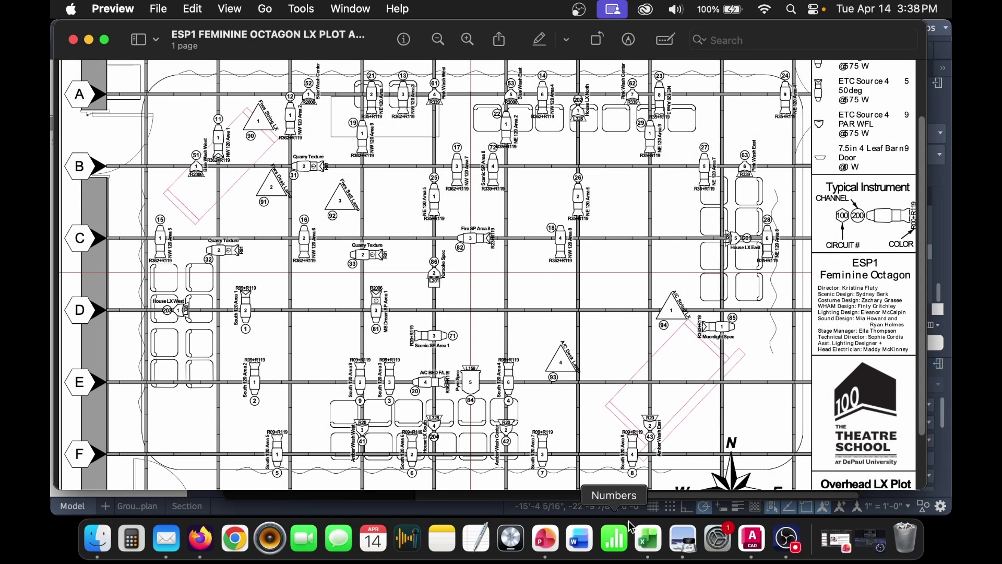
click(752, 538)
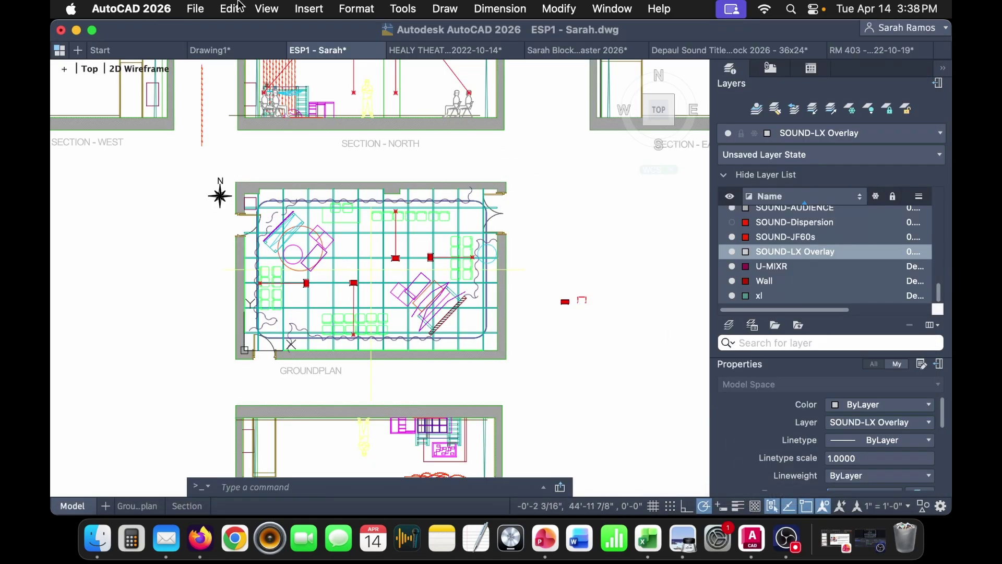
- Attach ESP LX Plot Coooool.pdf at scale 1, placed right of the groundplan and sections
click(309, 9)
click(329, 68)
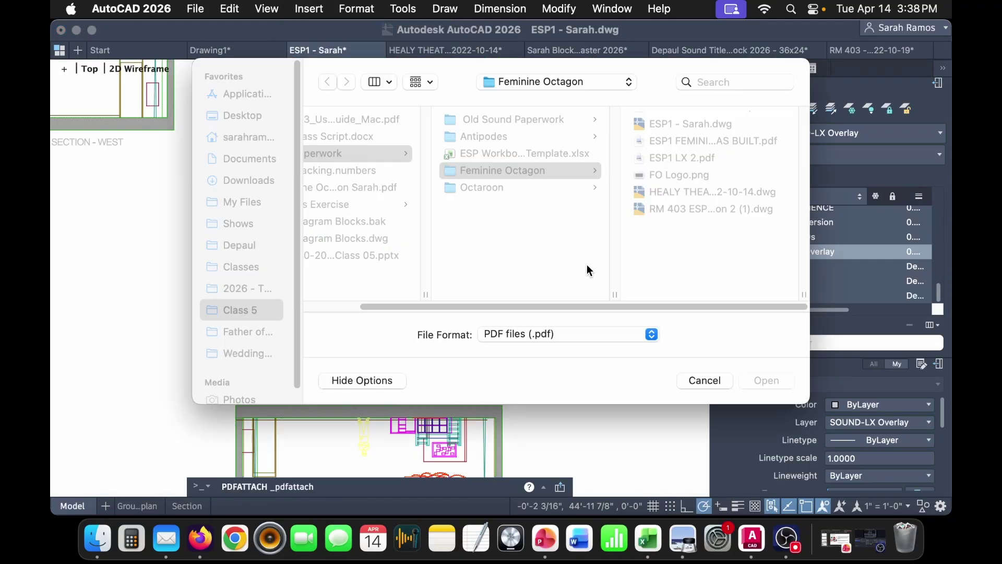
click(724, 118)
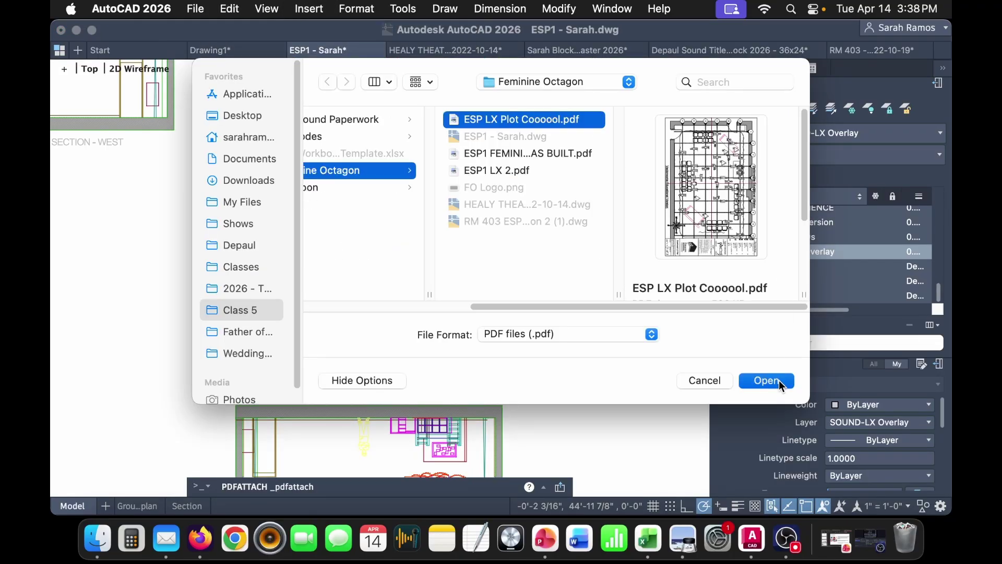
click(777, 380)
click(634, 316)
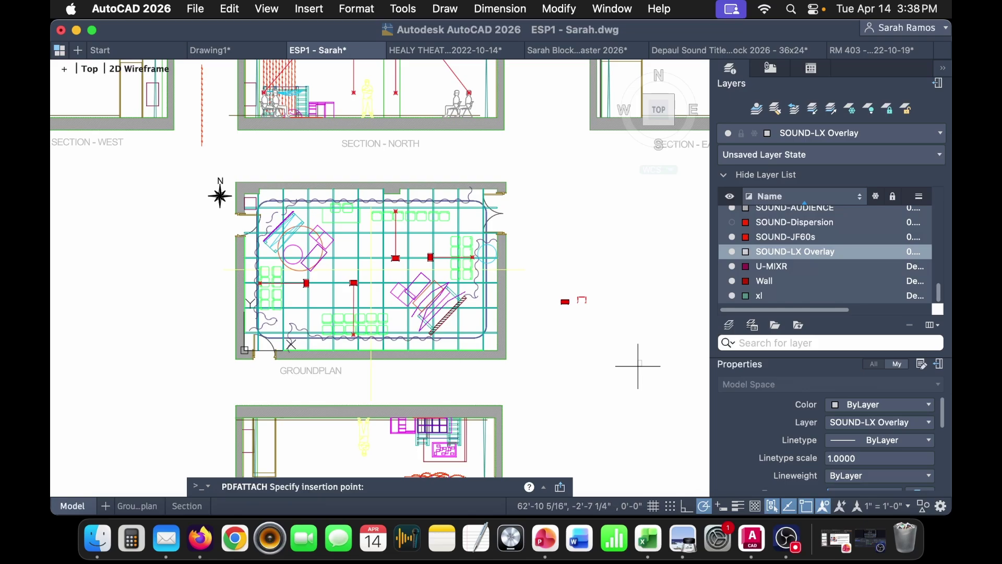
scroll(642, 364, down, 3)
middle_drag(642, 364, 402, 282)
click(468, 287)
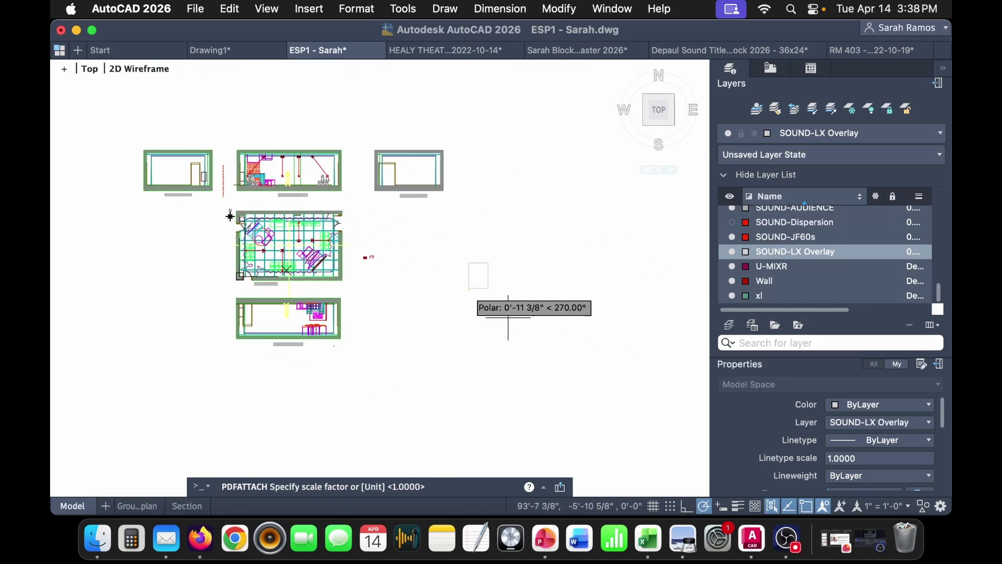
scroll(537, 262, down, 2)
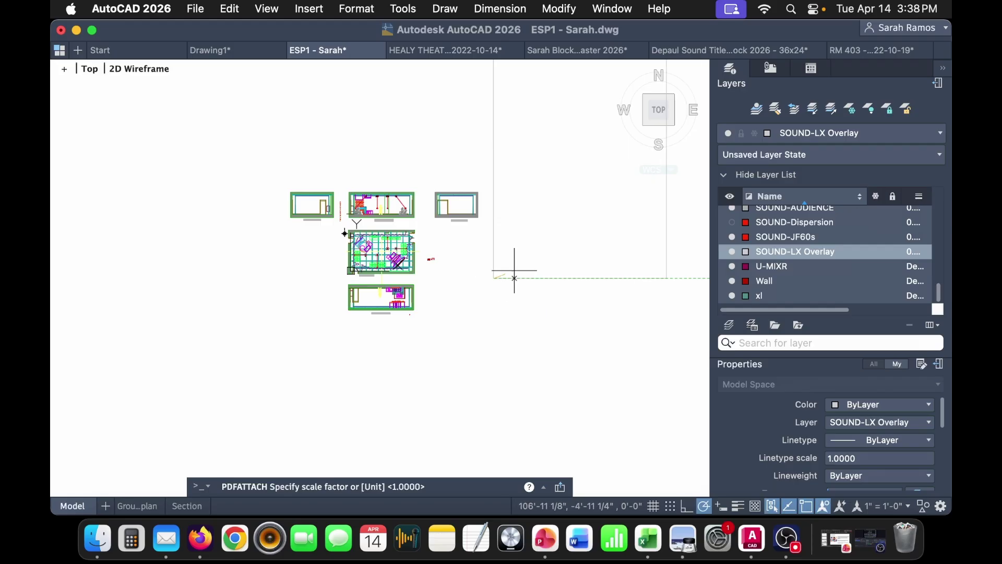
click(499, 278)
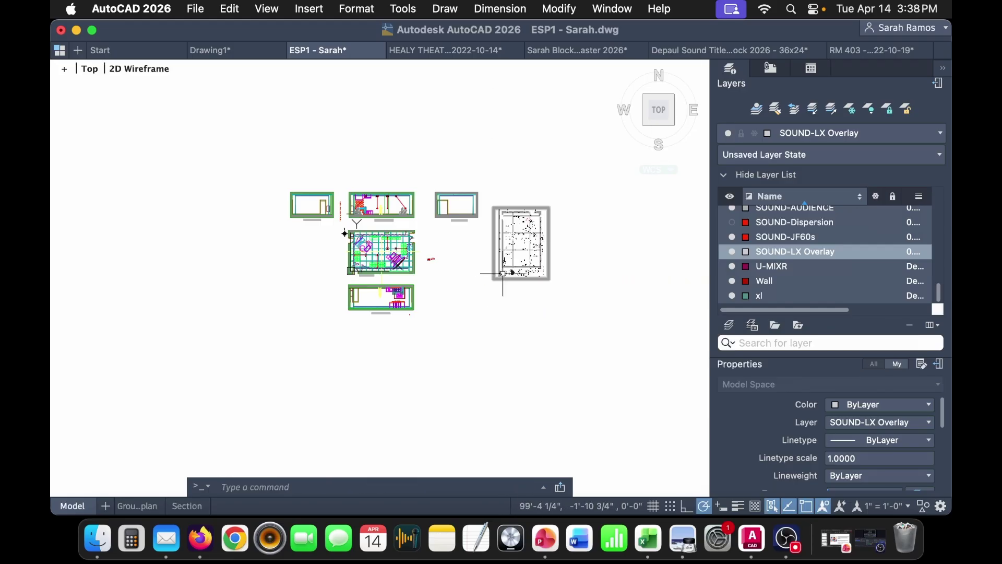
- Rotate the lighting-plot underlay 90° to landscape orientation
click(548, 276)
middle_drag(586, 320, 428, 320)
text(ro)
key(Return)
click(411, 276)
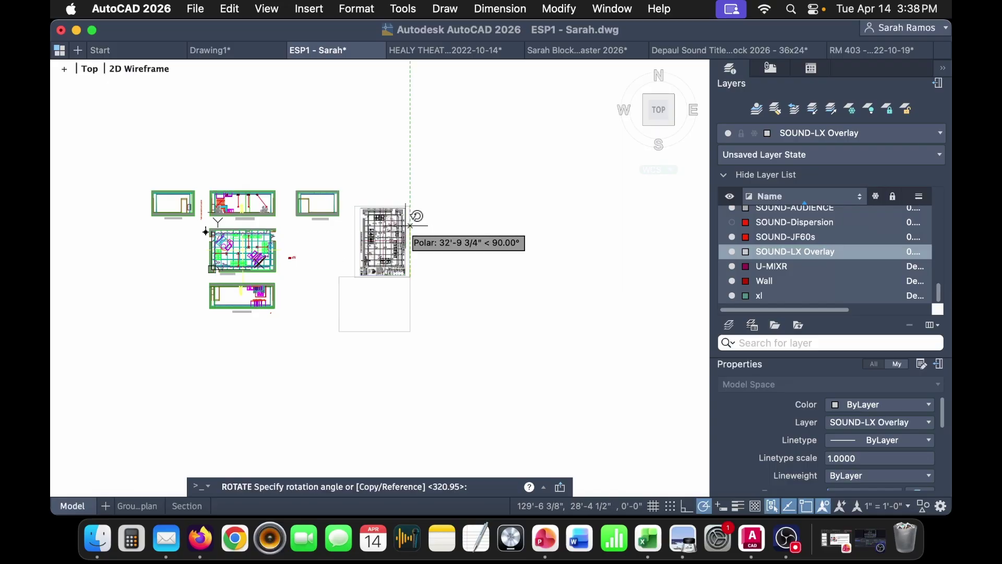
click(410, 219)
scroll(376, 304, up, 4)
scroll(255, 407, up, 6)
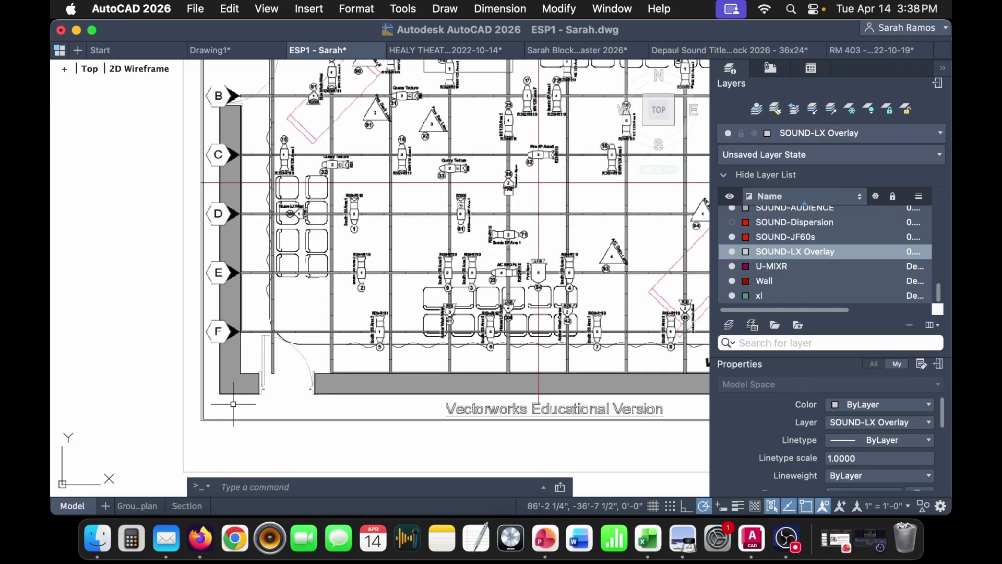
scroll(264, 411, down, 4)
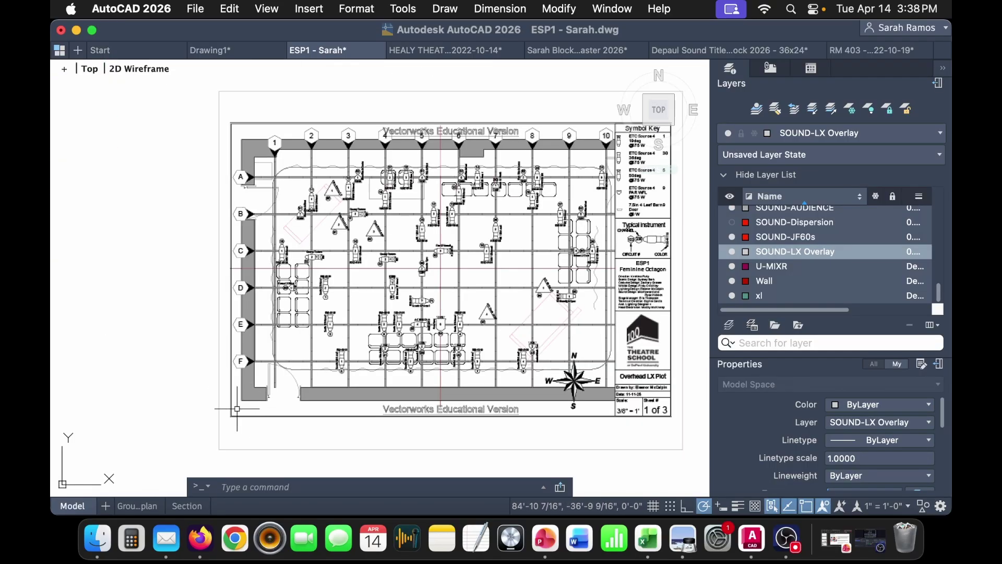
- Move the underlay so its lower-left corner sits on the groundplan's lower-left corner
click(242, 405)
scroll(241, 405, up, 5)
text(m)
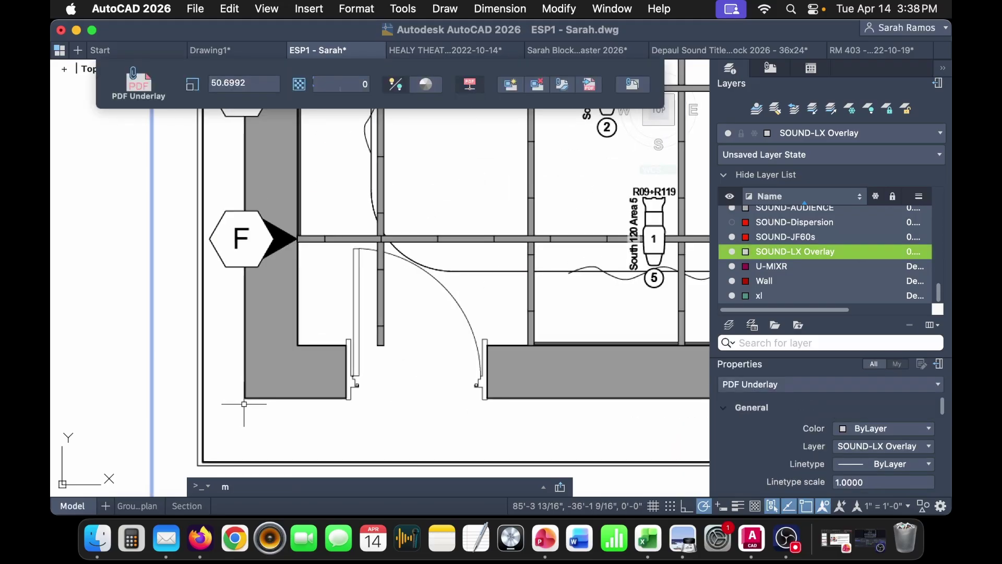
key(Return)
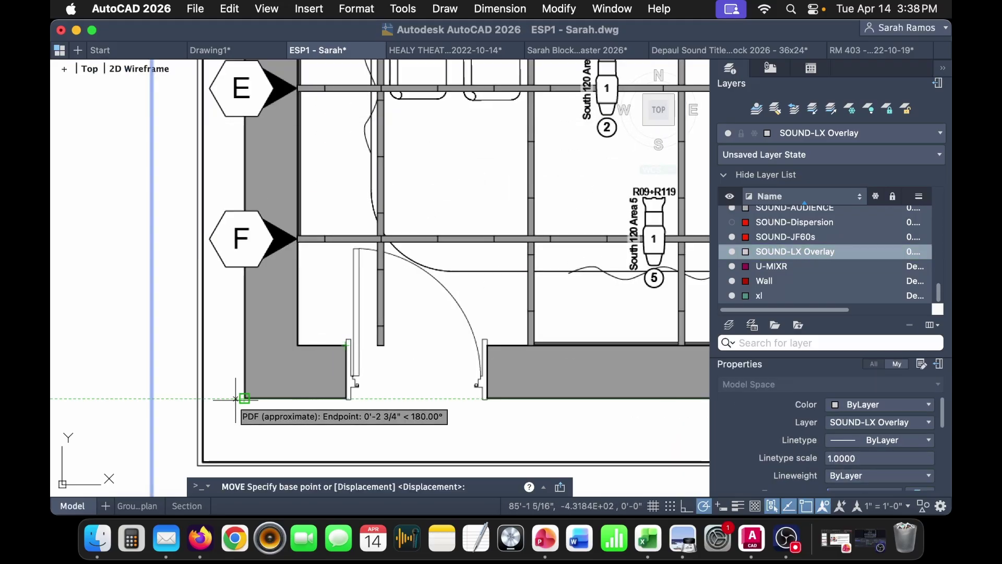
click(243, 398)
scroll(244, 397, down, 6)
middle_drag(214, 324, 524, 431)
scroll(218, 345, up, 5)
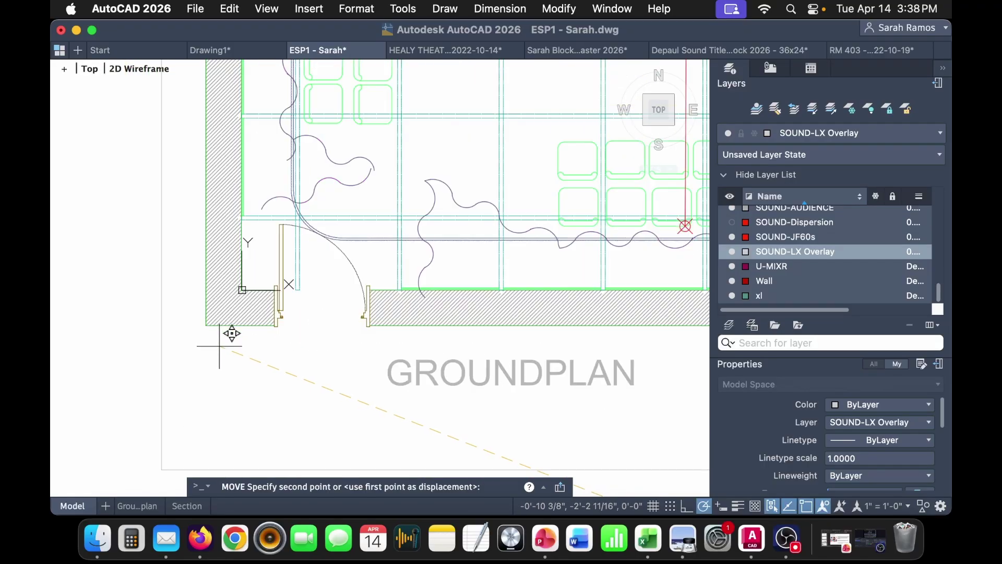
click(219, 312)
scroll(219, 334, down, 4)
middle_drag(234, 394, 263, 418)
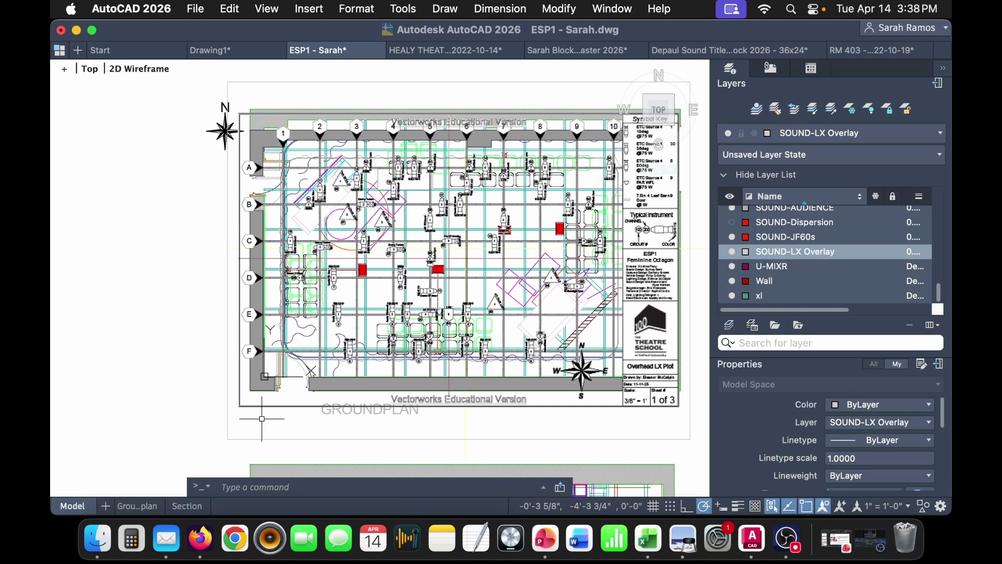
- Start scaling the underlay from its corner base point using the Reference option
click(249, 404)
key(Escape)
click(249, 405)
scroll(249, 405, up, 4)
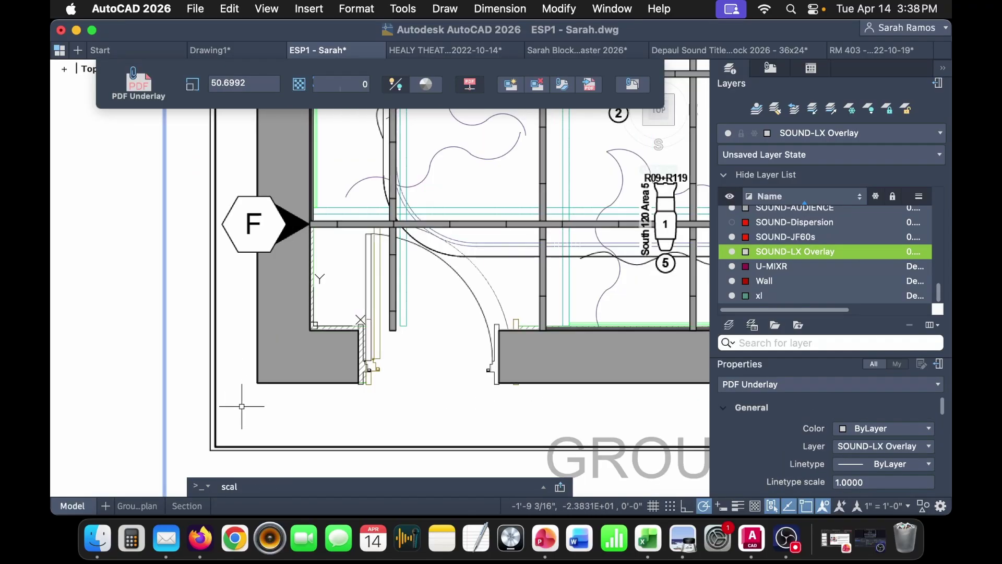
text(e)
key(Return)
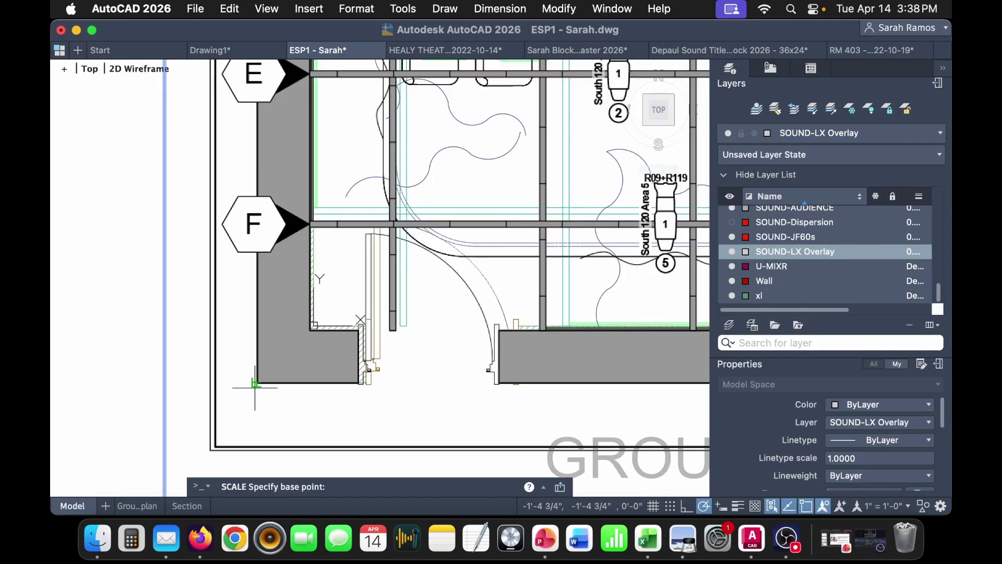
click(256, 382)
text(ref)
key(Return)
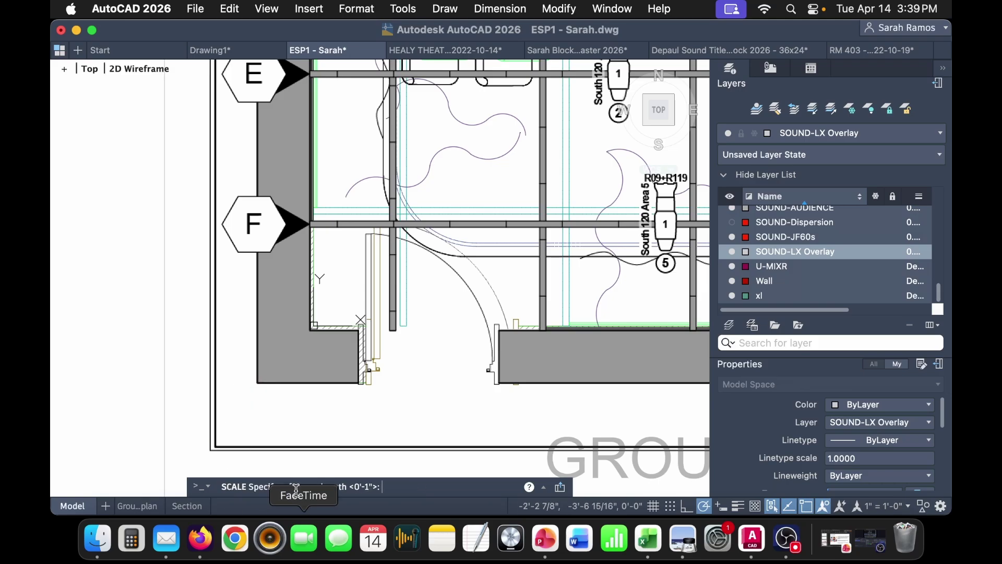
- Match the PDF reference length to the groundplan wall corner, scaling the underlay by 54.9470
click(257, 383)
scroll(256, 383, down, 2)
scroll(296, 135, up, 10)
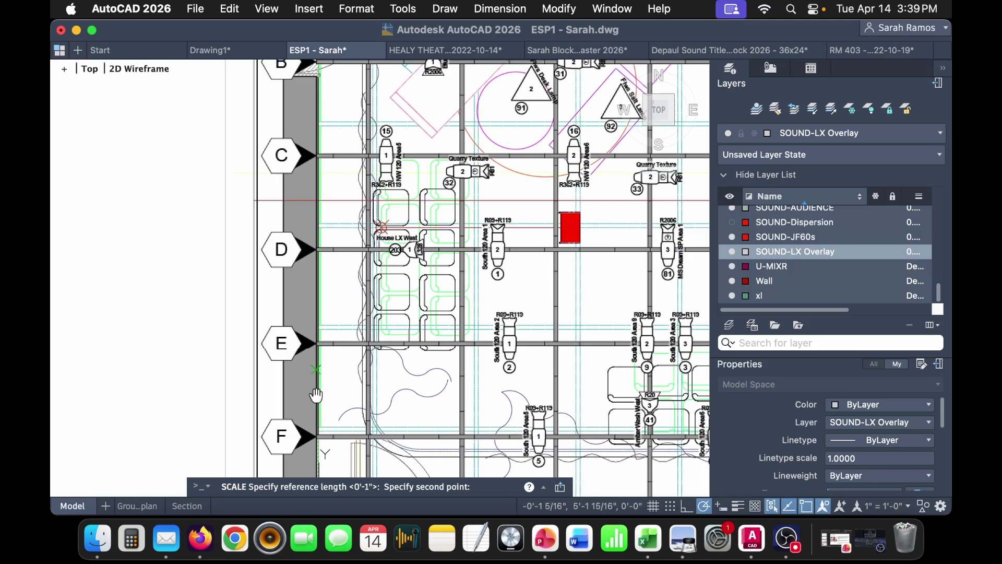
scroll(295, 136, up, 5)
scroll(295, 231, up, 5)
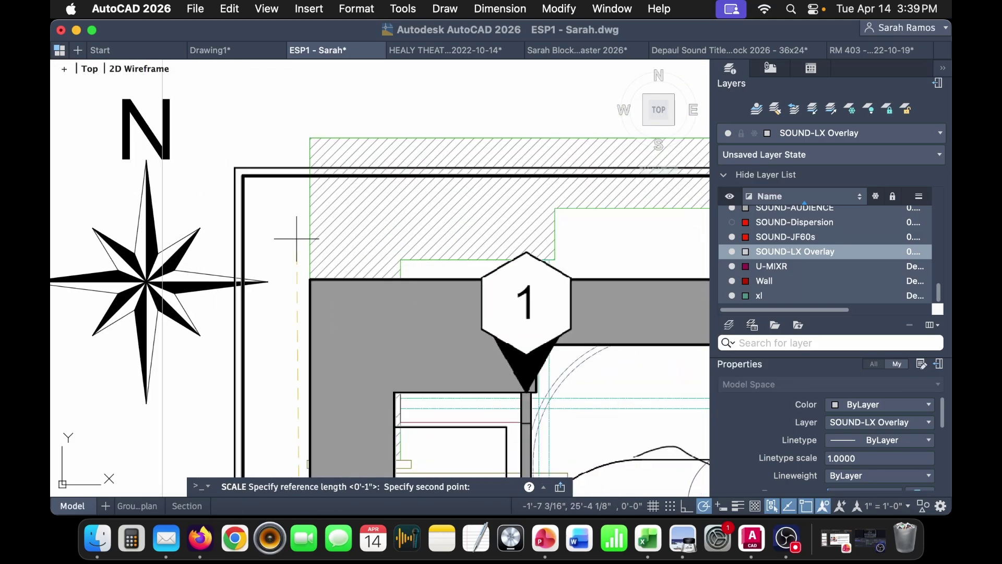
click(291, 85)
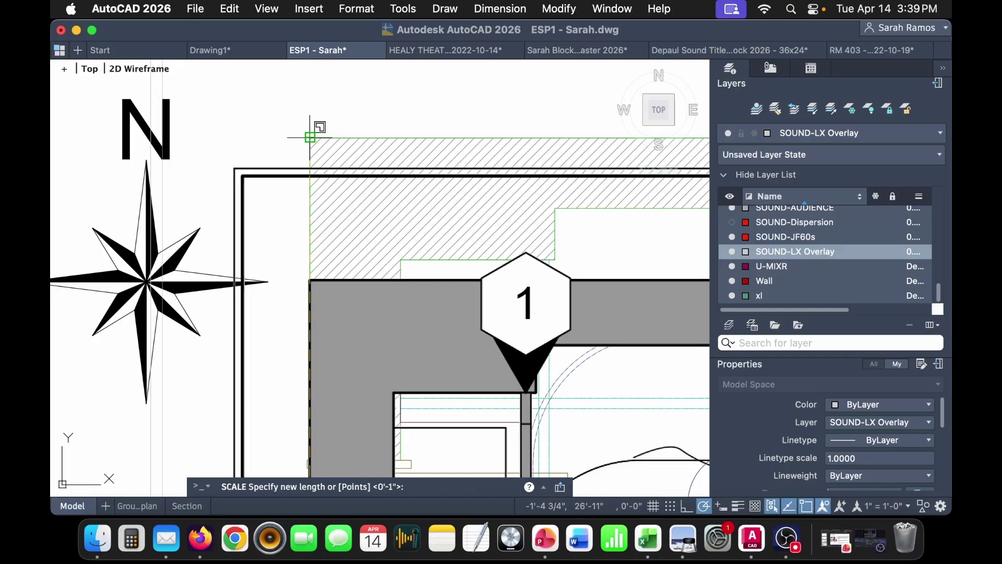
click(310, 138)
scroll(318, 349, down, 5)
scroll(313, 313, up, 2)
scroll(383, 368, down, 5)
scroll(384, 368, up, 2)
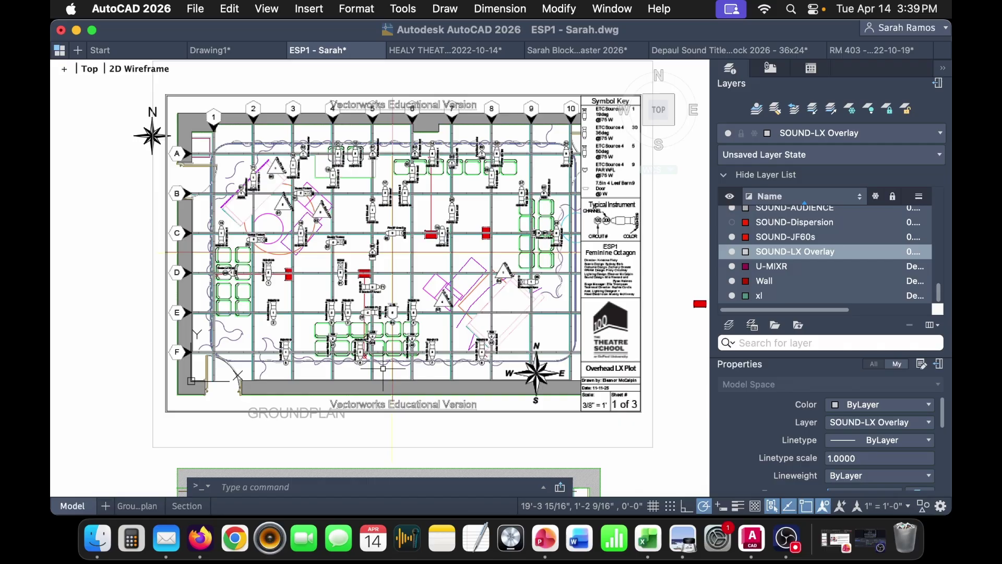
click(653, 447)
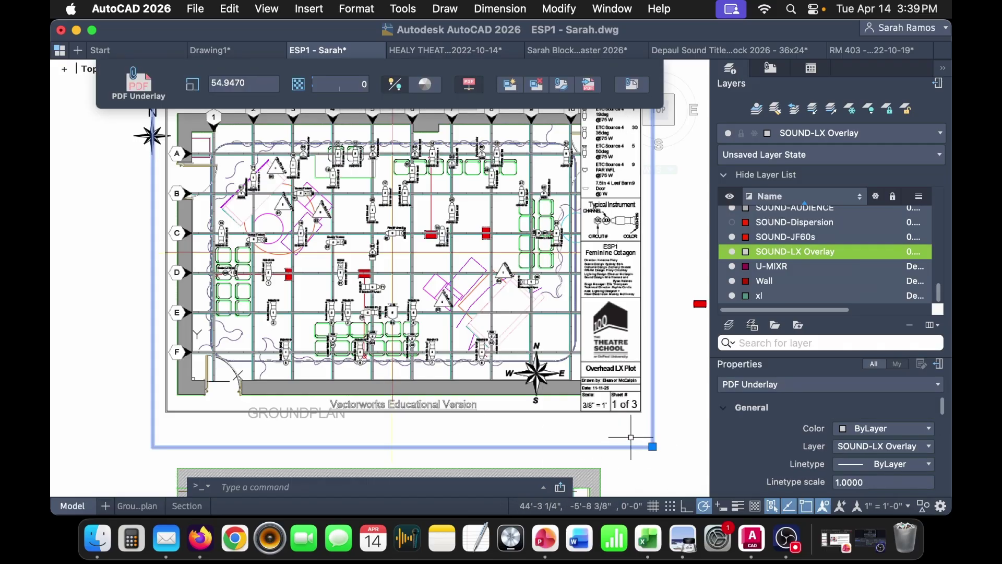
- Send the lighting-plot underlay behind the sound drawing
right_click(630, 437)
mouse_move(767, 335)
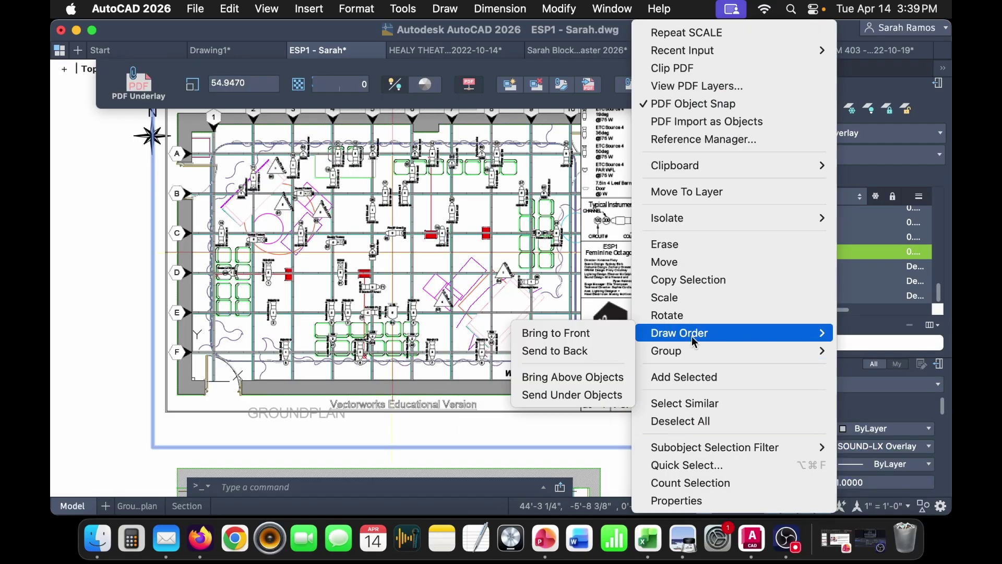
click(579, 361)
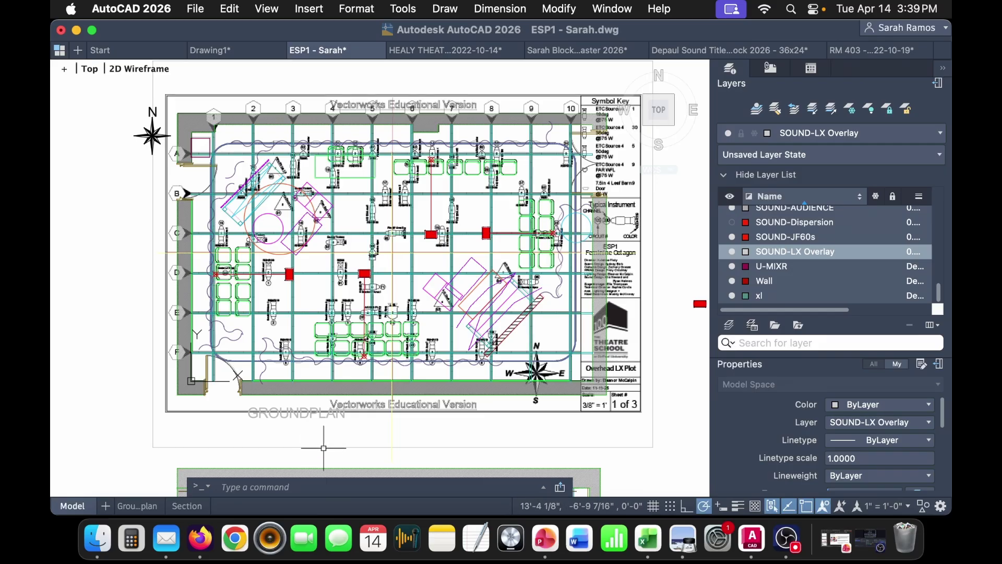
scroll(343, 283, up, 5)
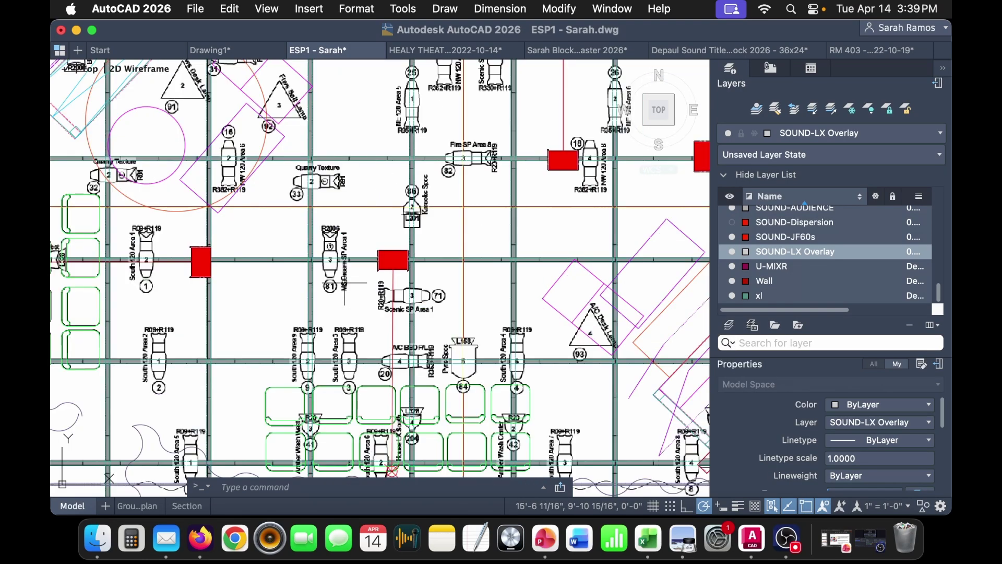
mouse_move(303, 327)
middle_down()
mouse_move(399, 288)
mouse_move(385, 301)
middle_up()
scroll(385, 301, down, 5)
scroll(418, 292, up, 2)
mouse_move(502, 277)
middle_down()
mouse_move(482, 277)
mouse_move(435, 231)
middle_up()
scroll(482, 276, down, 2)
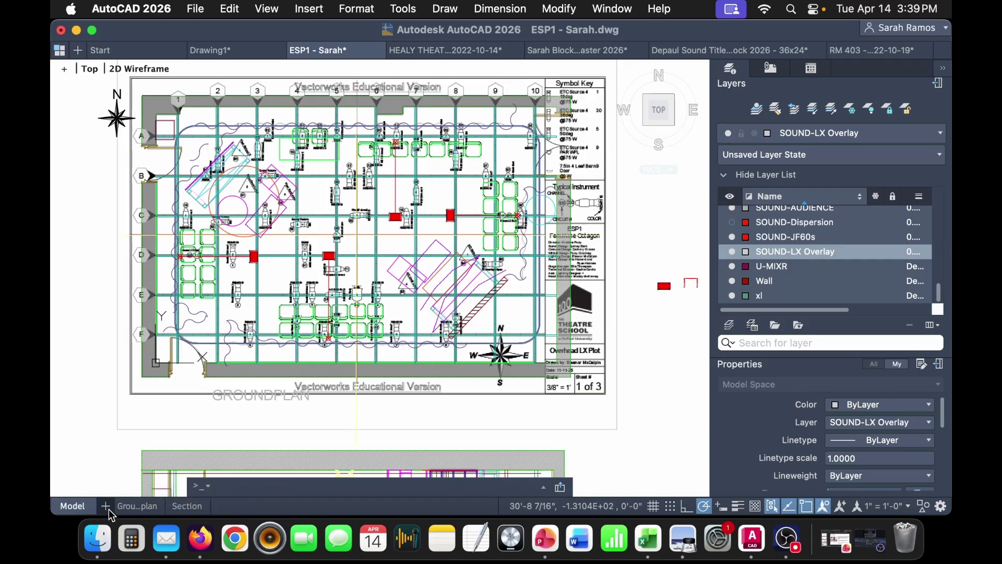
- Switch off the SOUND-LX Overlay layer, then go from the Groundplan layout to model space
click(732, 252)
click(483, 209)
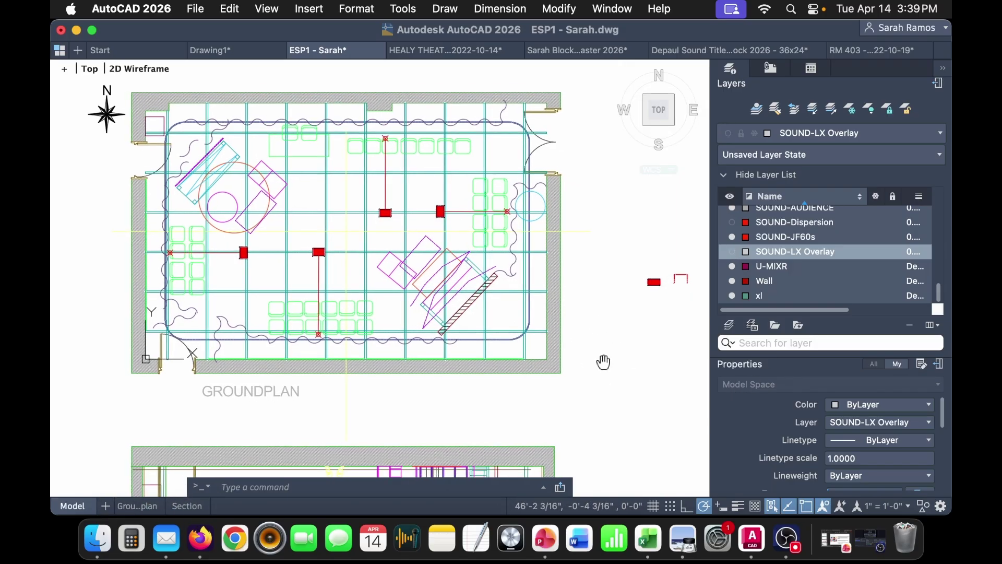
scroll(604, 363, down, 2)
click(140, 507)
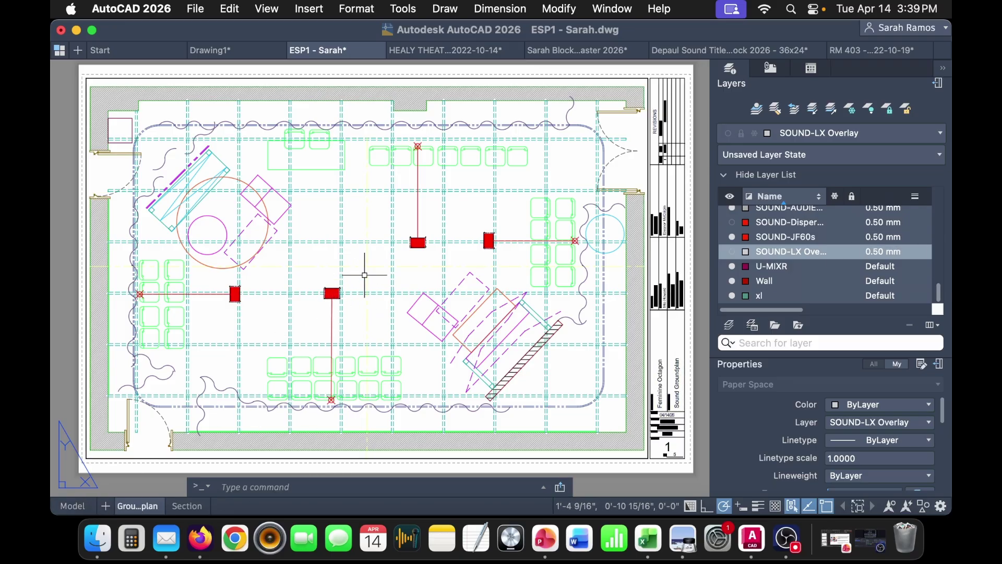
click(73, 505)
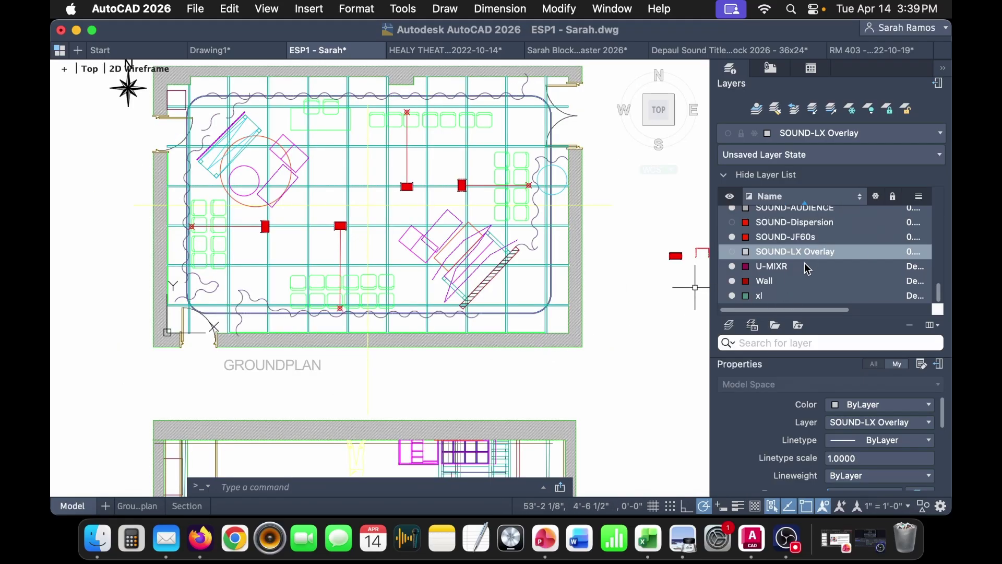
- Set the G-COMP and Matress layers to grey colour 252
scroll(808, 269, up, 10)
scroll(798, 260, down, 10)
scroll(795, 266, up, 2)
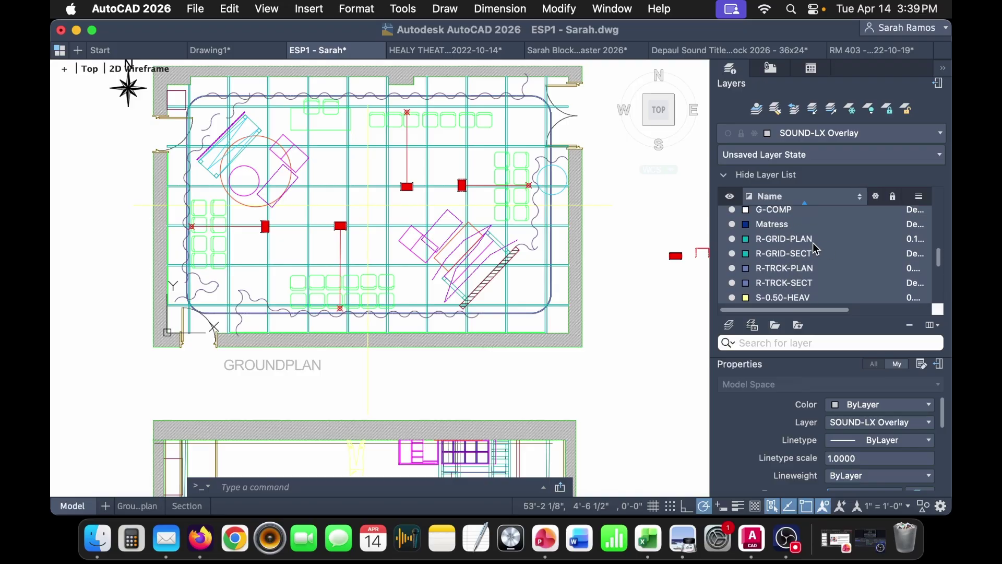
shift+click(744, 224)
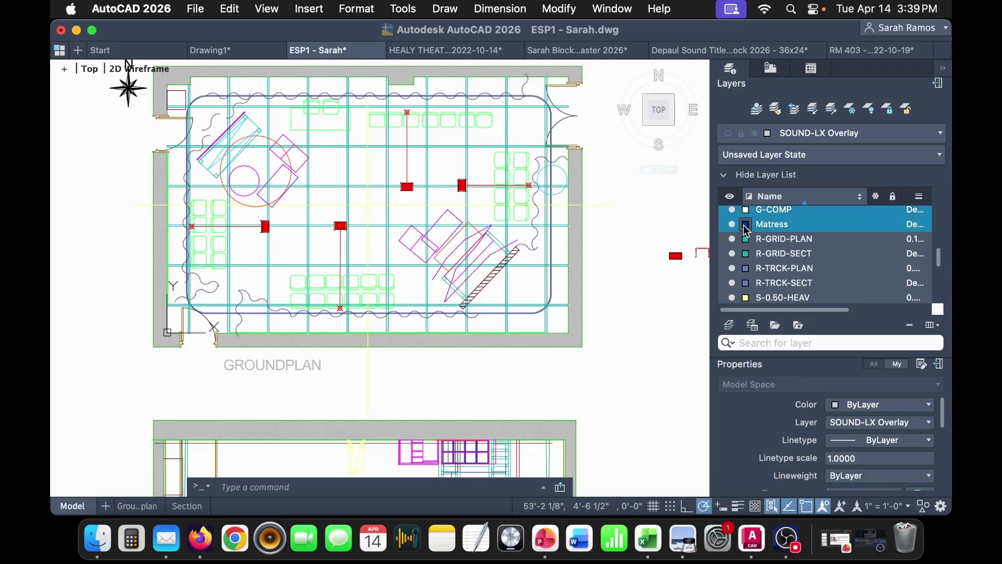
click(747, 228)
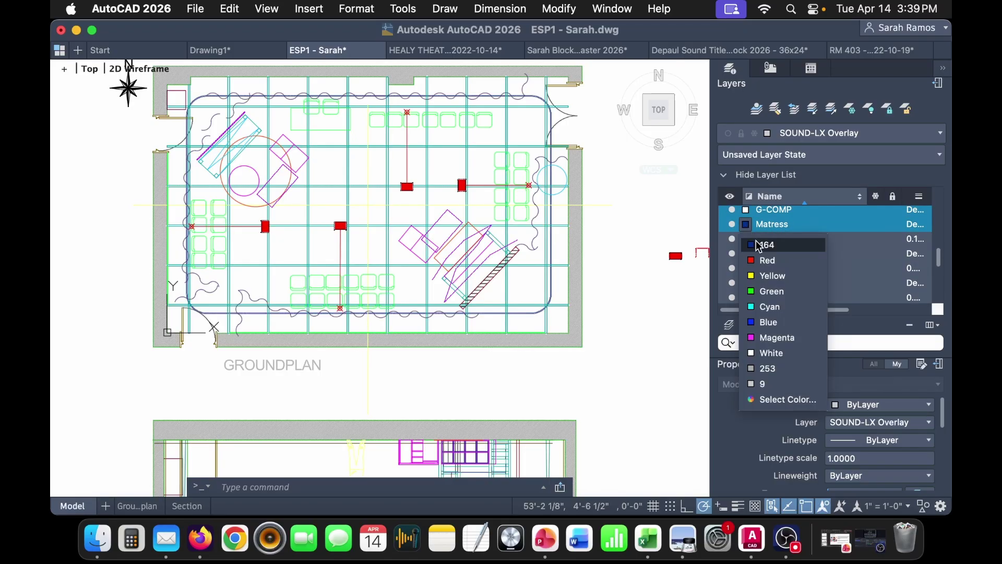
click(786, 400)
click(390, 300)
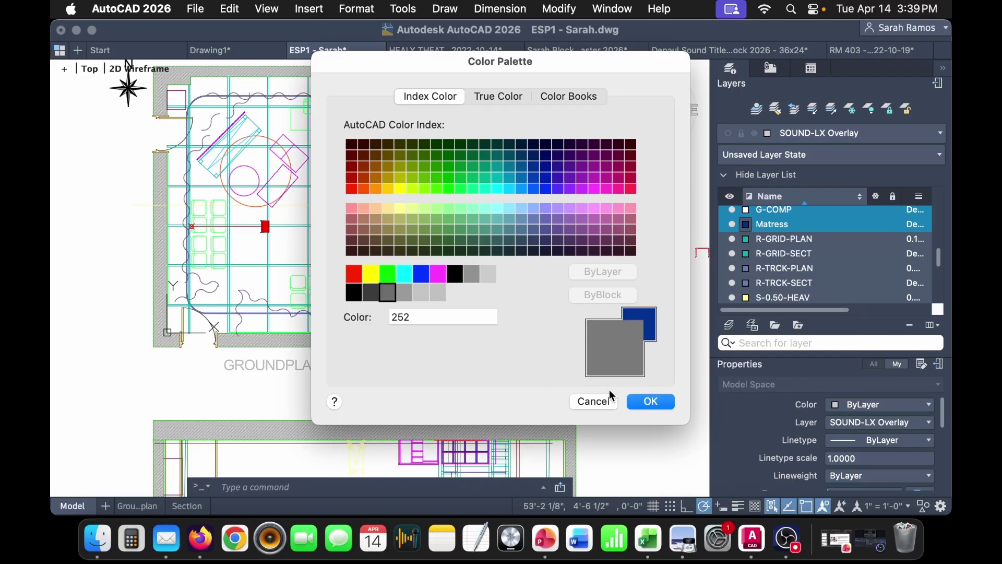
click(651, 401)
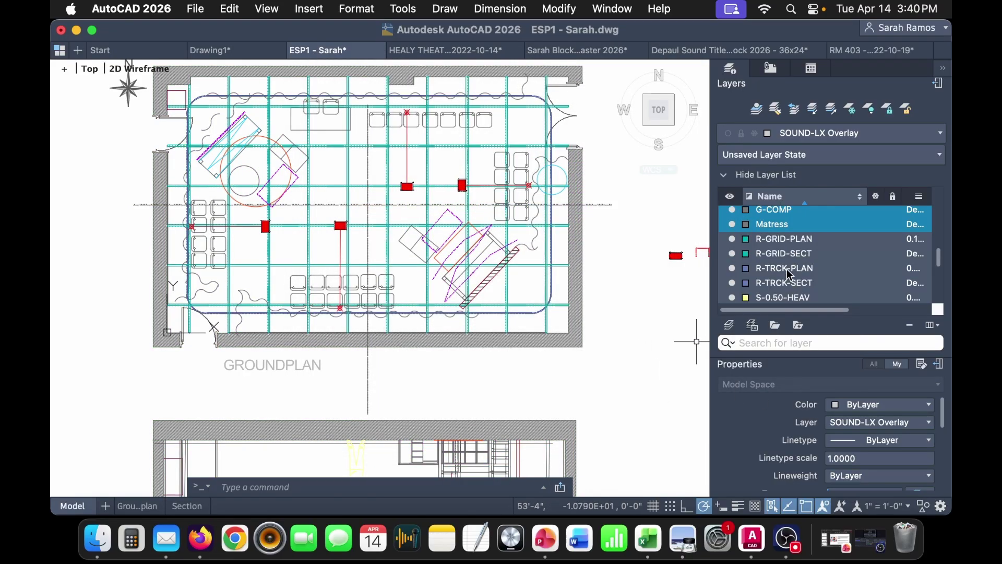
- Set the S-ABOV through S-FURN layers to grey 252
click(791, 273)
scroll(803, 274, down, 5)
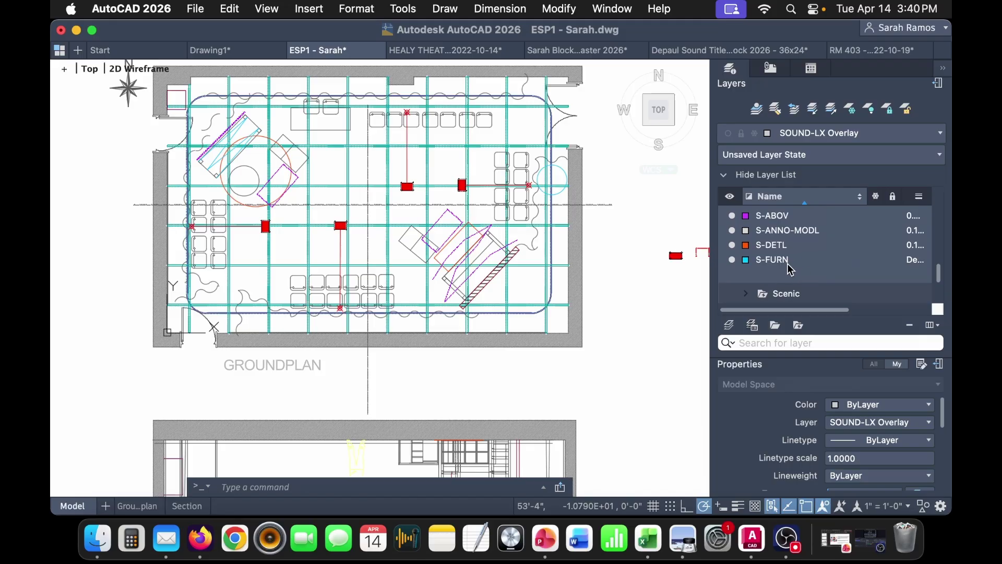
shift+click(791, 270)
click(746, 259)
click(757, 419)
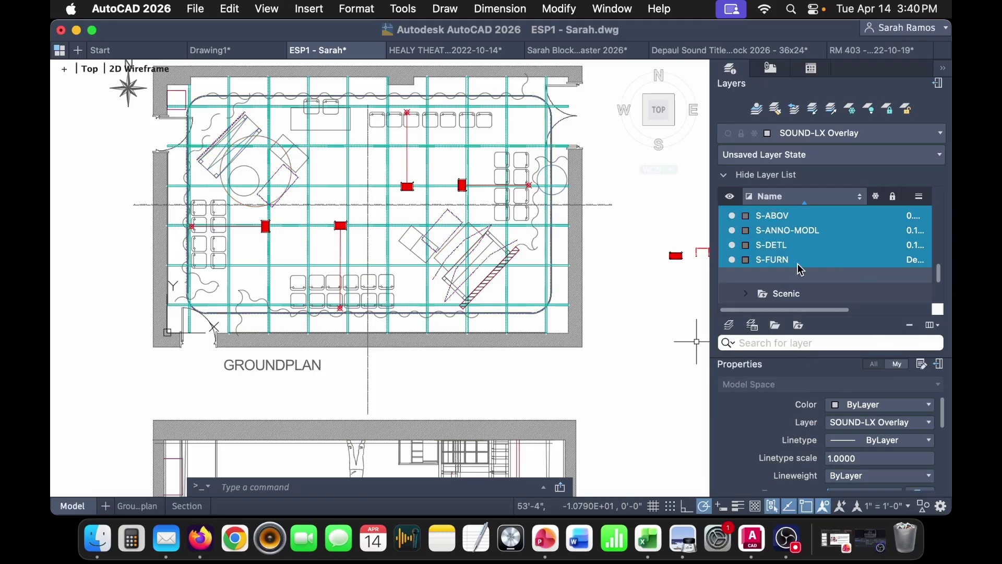
- Set the Wall and xl layers to grey 252
scroll(801, 273, down, 3)
scroll(780, 268, down, 3)
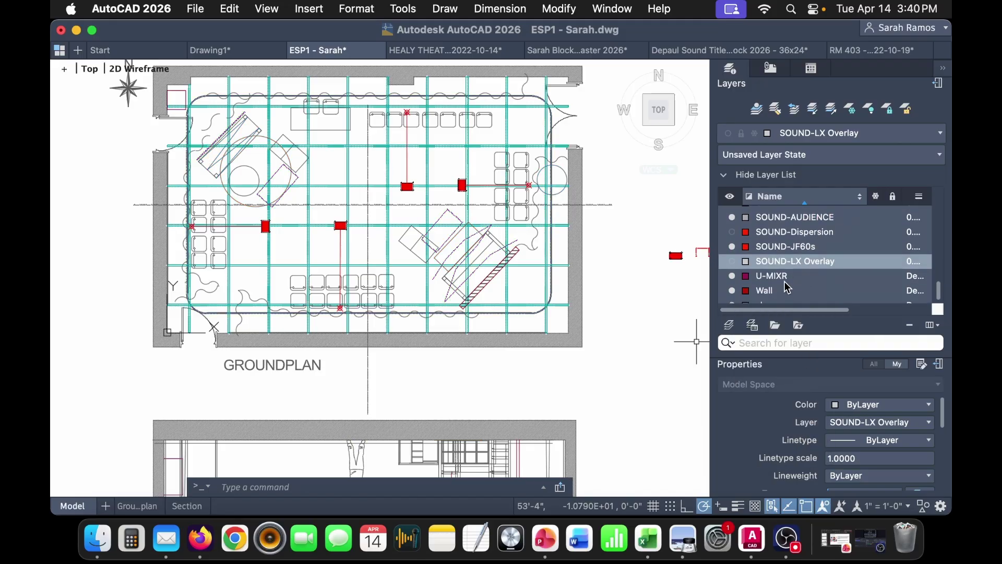
click(783, 282)
shift+click(772, 295)
click(747, 295)
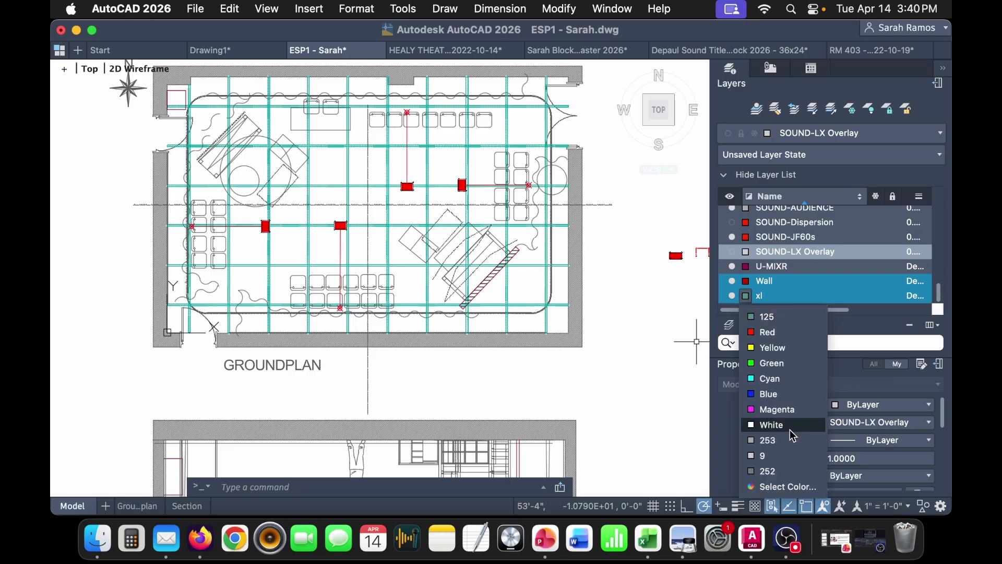
click(804, 473)
mouse_move(454, 378)
middle_down()
mouse_move(455, 431)
mouse_move(459, 277)
mouse_move(438, 219)
mouse_move(449, 433)
middle_up()
scroll(421, 355, down, 1)
scroll(420, 355, up, 3)
scroll(313, 245, down, 2)
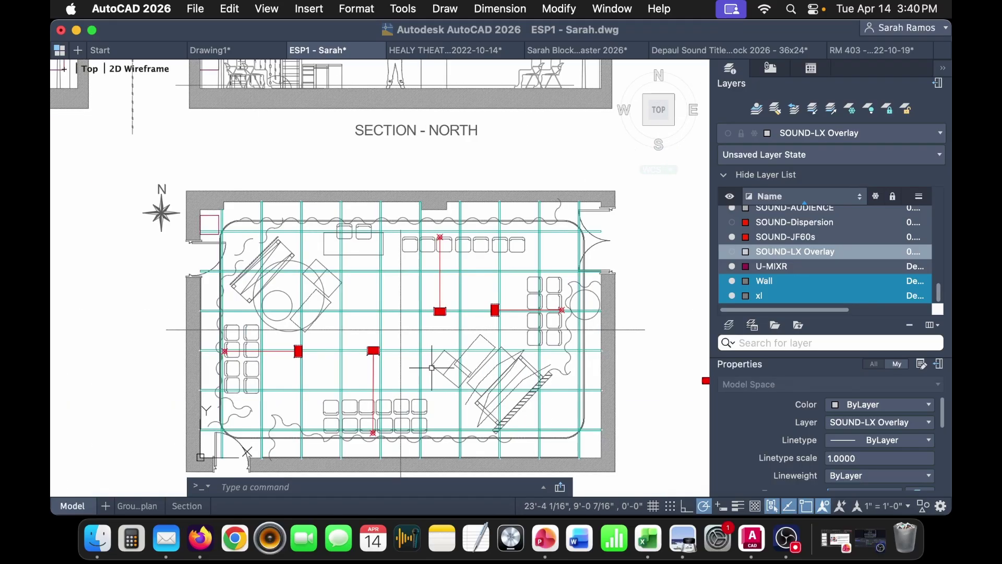
click(799, 238)
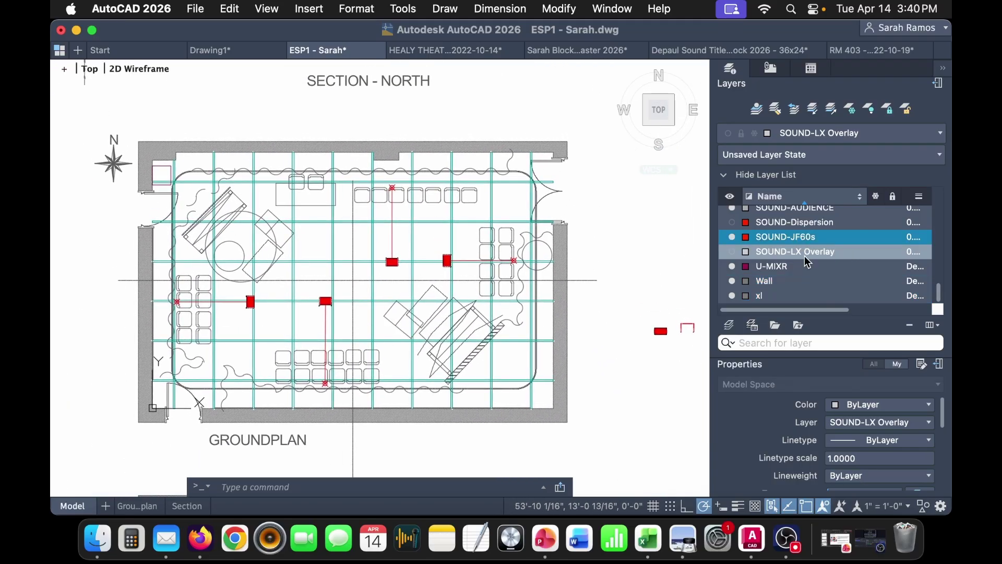
- Create a new layer named SOUND-Labels
right_click(785, 240)
click(710, 434)
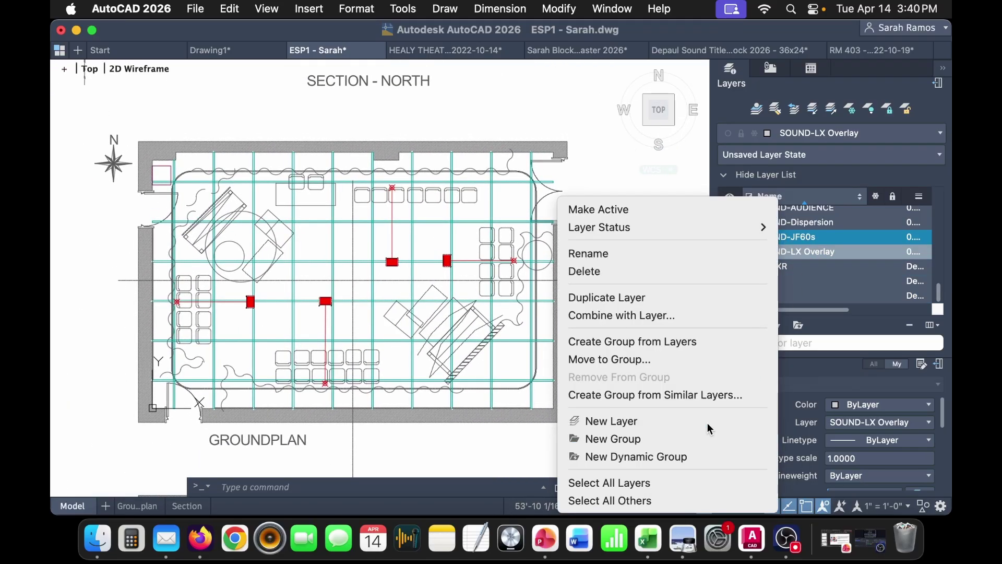
text(SOUND-Label)
key(Return)
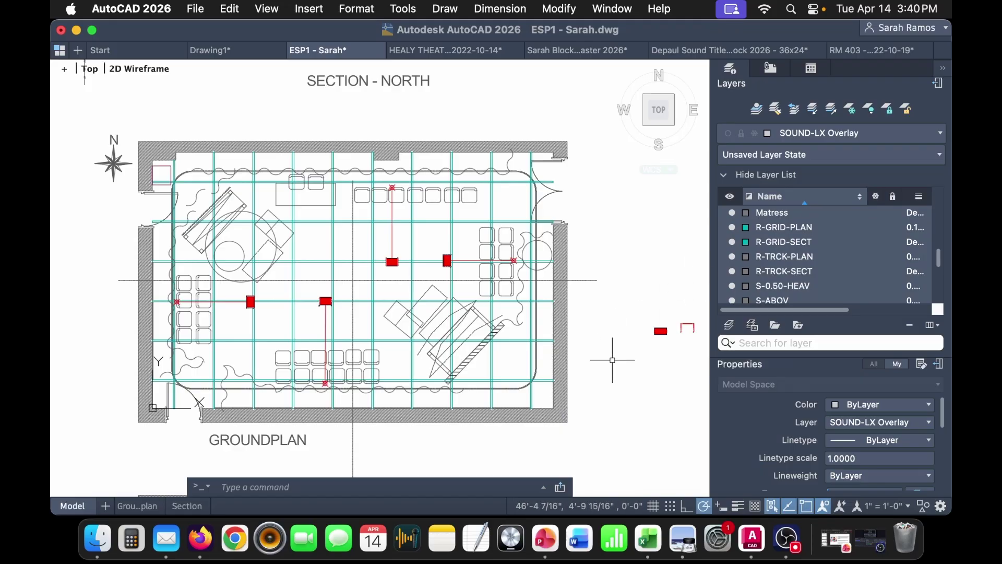
middle_drag(615, 358, 576, 346)
- Add a non-annotative 'Speaker Labels' text style with 6" height and apply it
text(st)
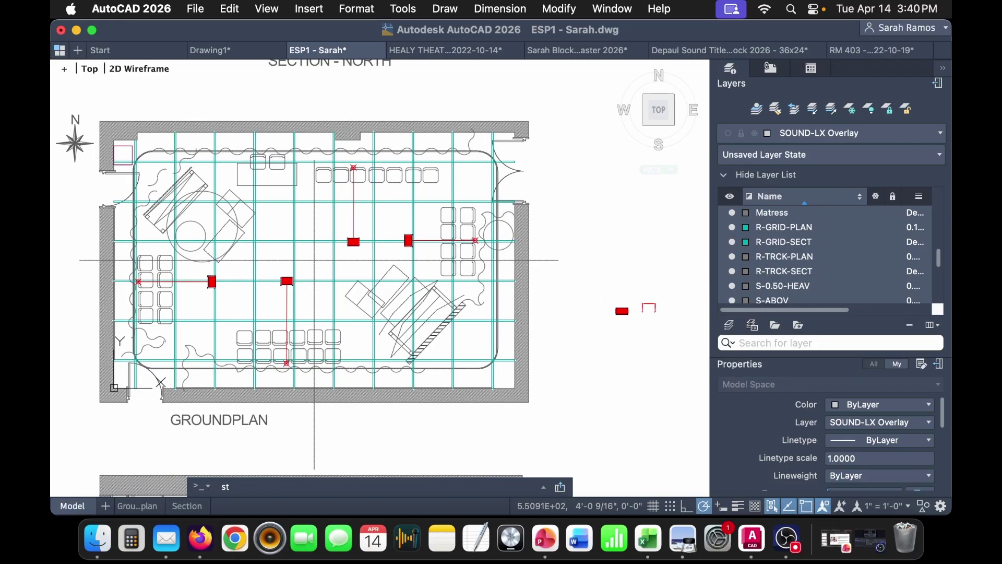
key(Return)
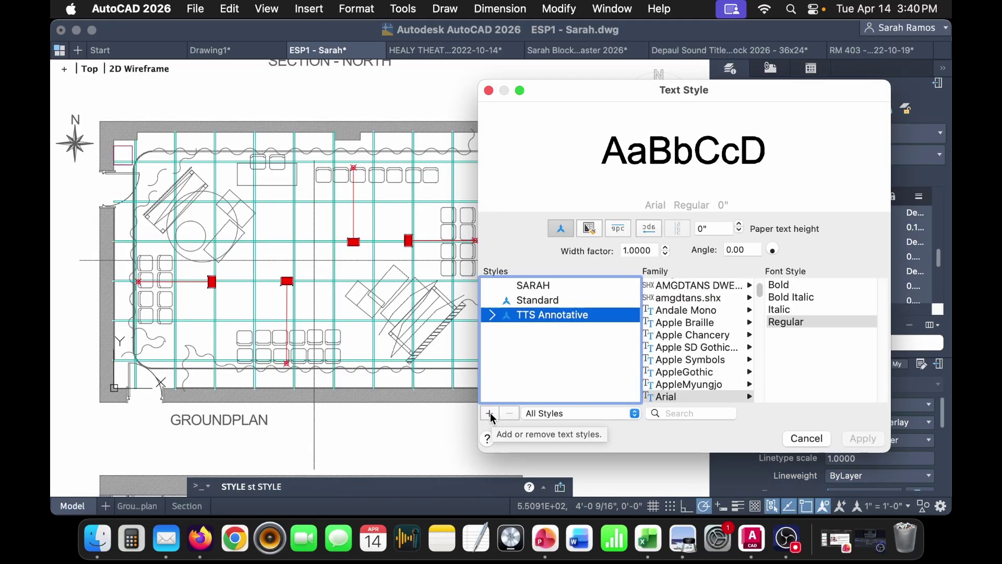
click(489, 414)
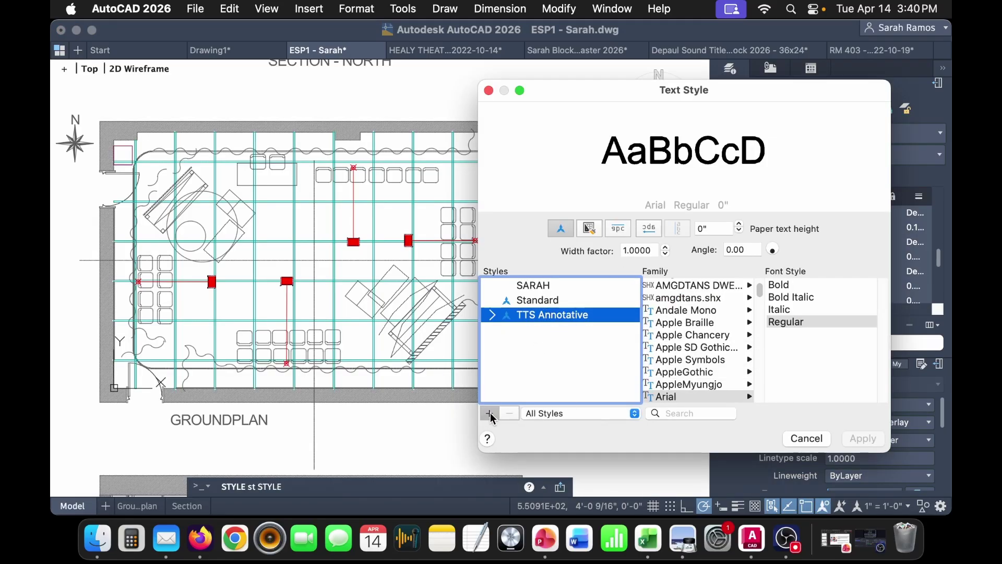
text(Spe)
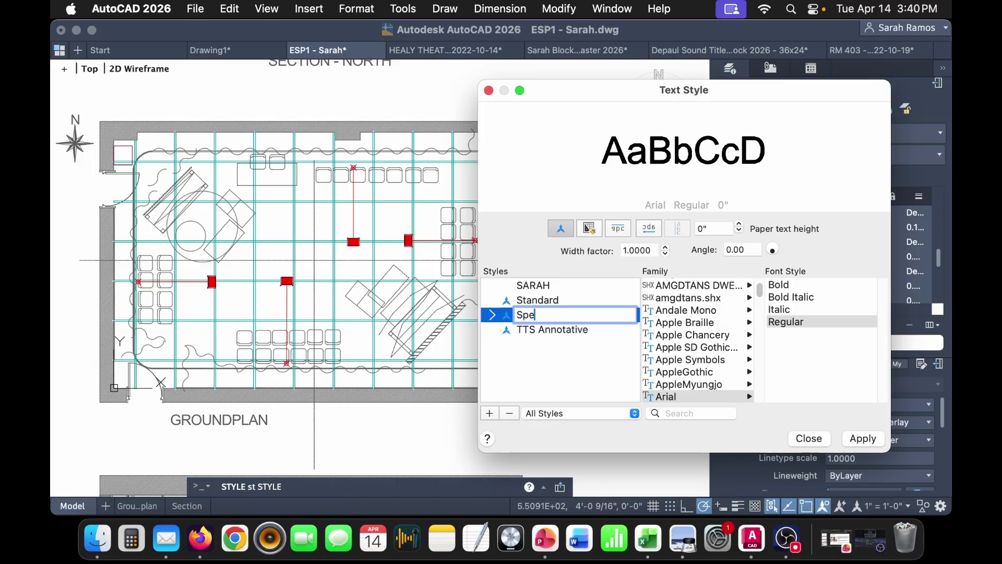
text(aker Labels)
key(Return)
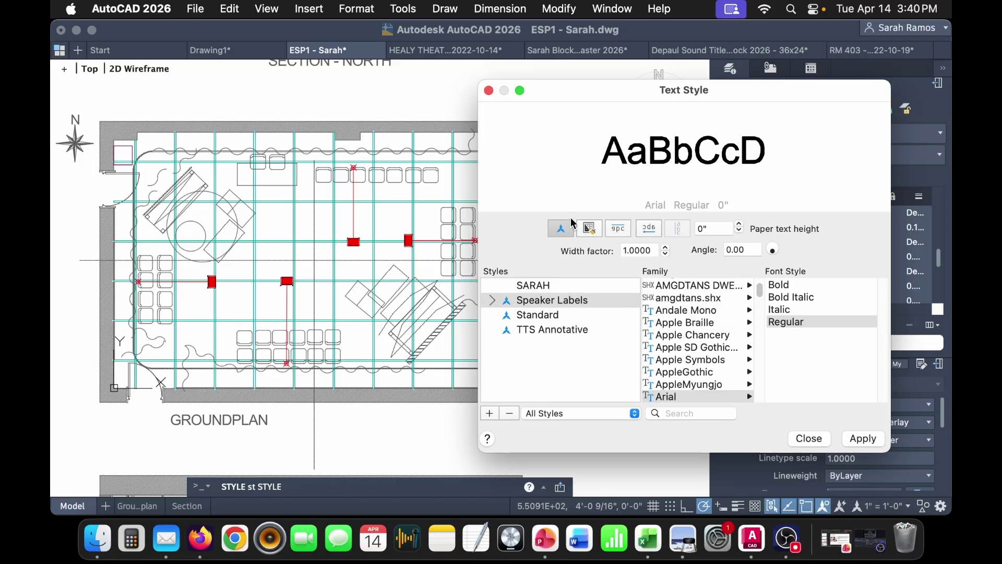
click(563, 235)
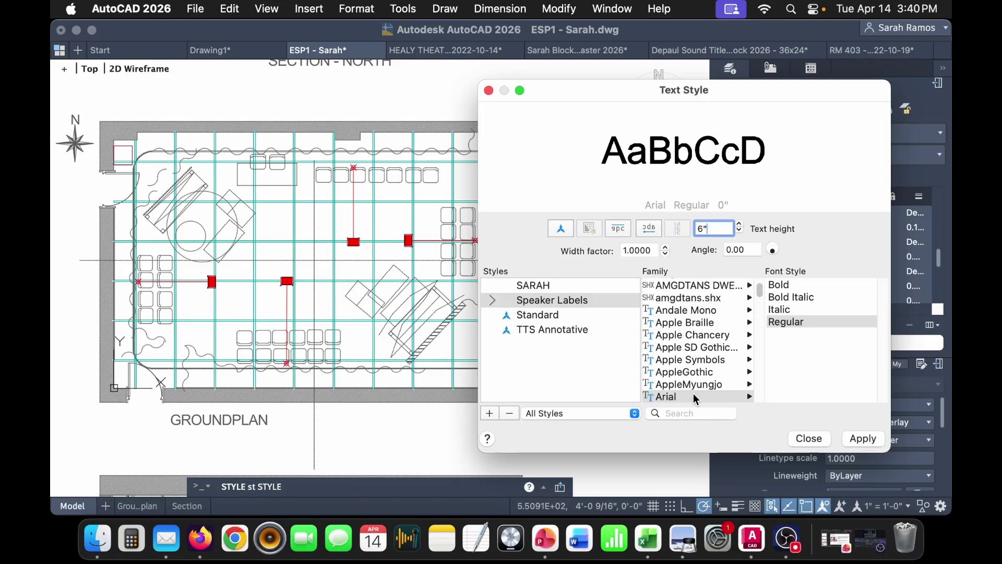
click(870, 443)
click(810, 439)
middle_drag(586, 358, 485, 339)
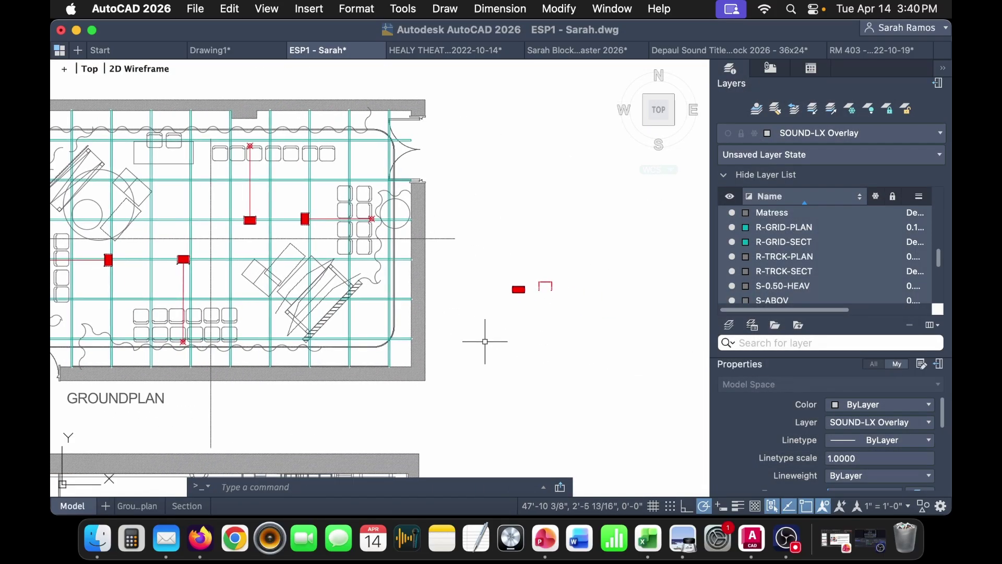
scroll(908, 277, down, 10)
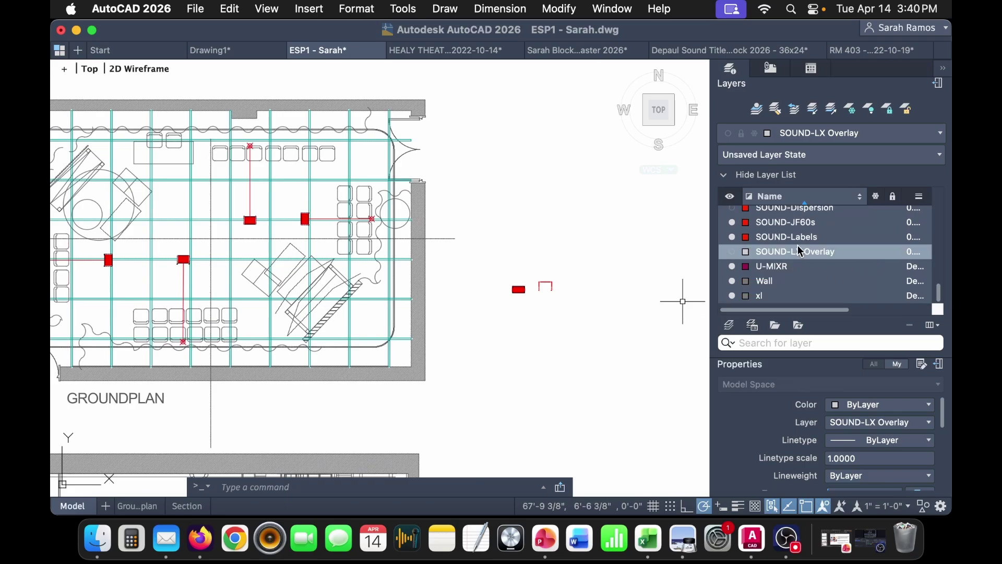
- Make SOUND-Labels current and write a two-line 'EAW JF60 / MAIN NORTH' multiline label
double_click(807, 237)
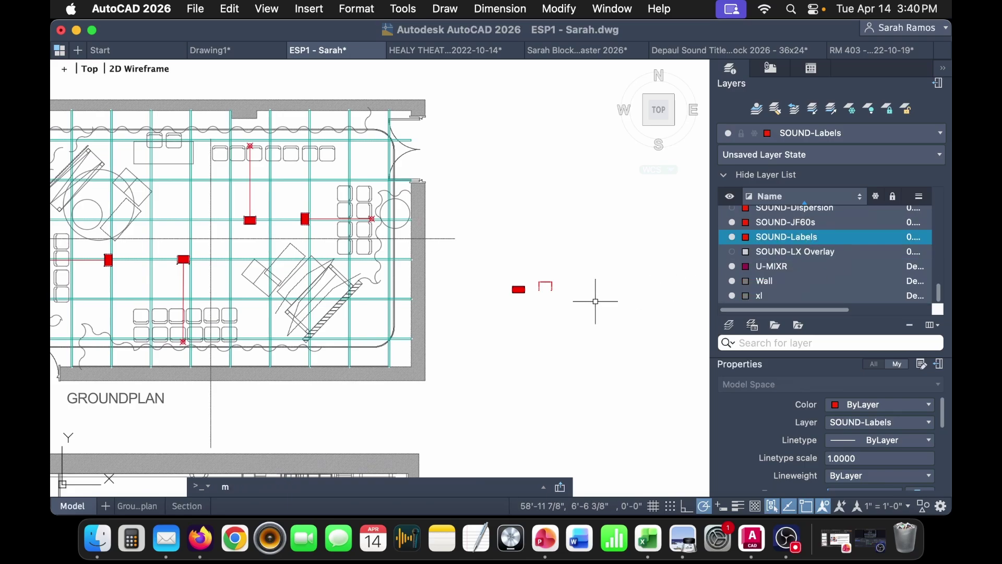
key(Return)
click(483, 326)
click(578, 369)
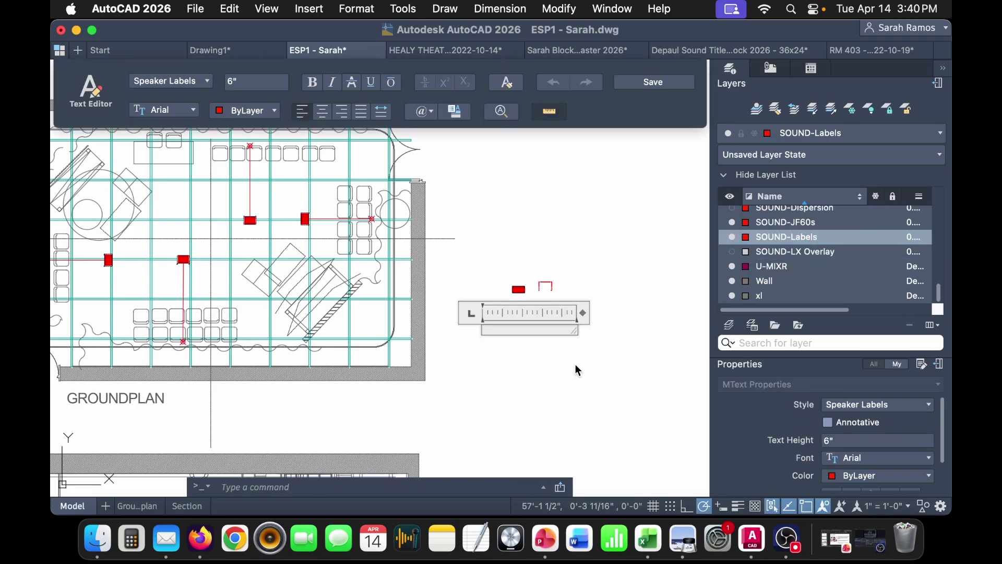
text(EAW JF60)
key(Return)
text(MAIN NOR)
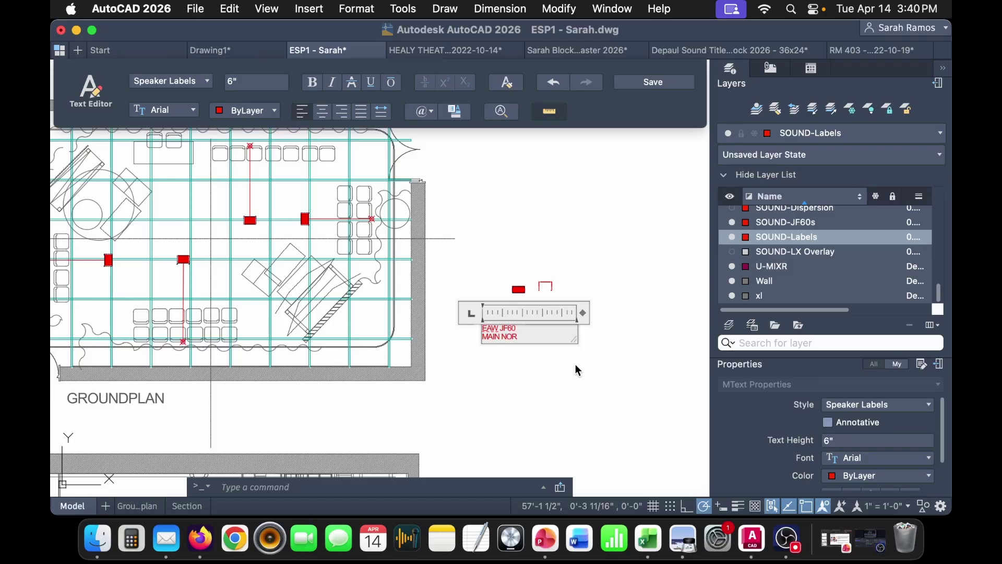
click(584, 369)
- Centre-justify the label and narrow its text box
click(496, 331)
scroll(875, 473, down, 3)
click(878, 450)
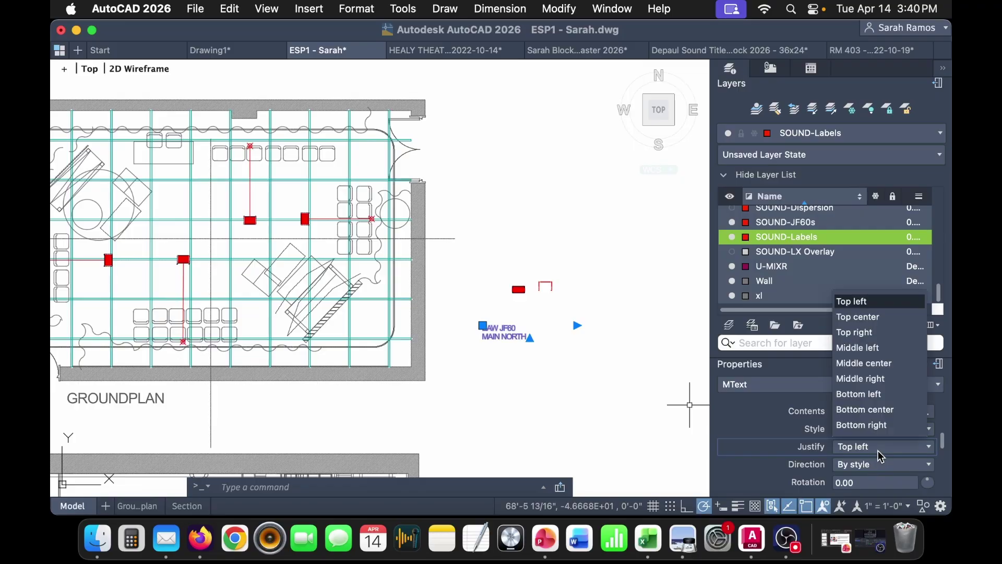
click(903, 364)
click(530, 325)
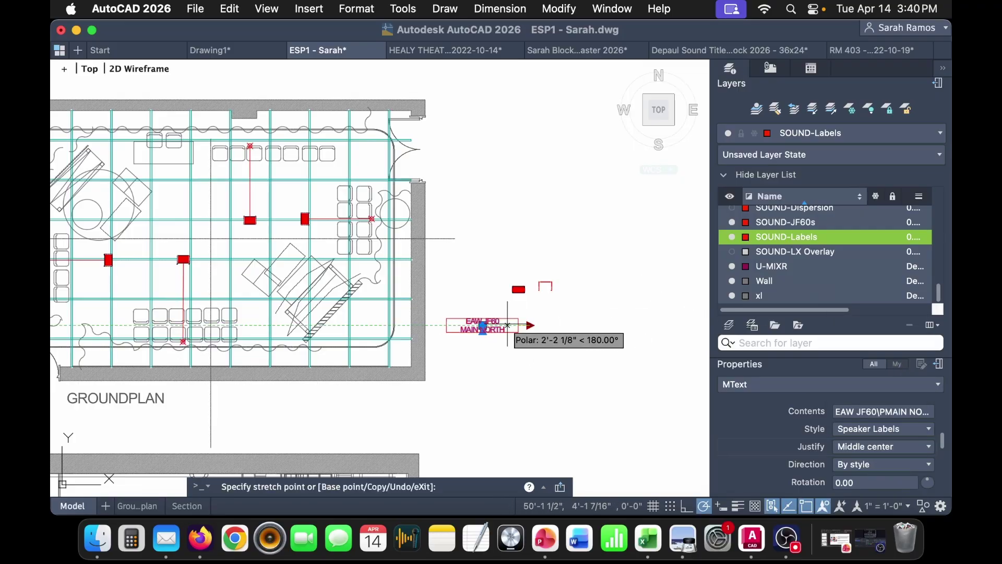
click(519, 325)
- Move the MAIN NORTH label beside its speaker on the groundplan
click(483, 326)
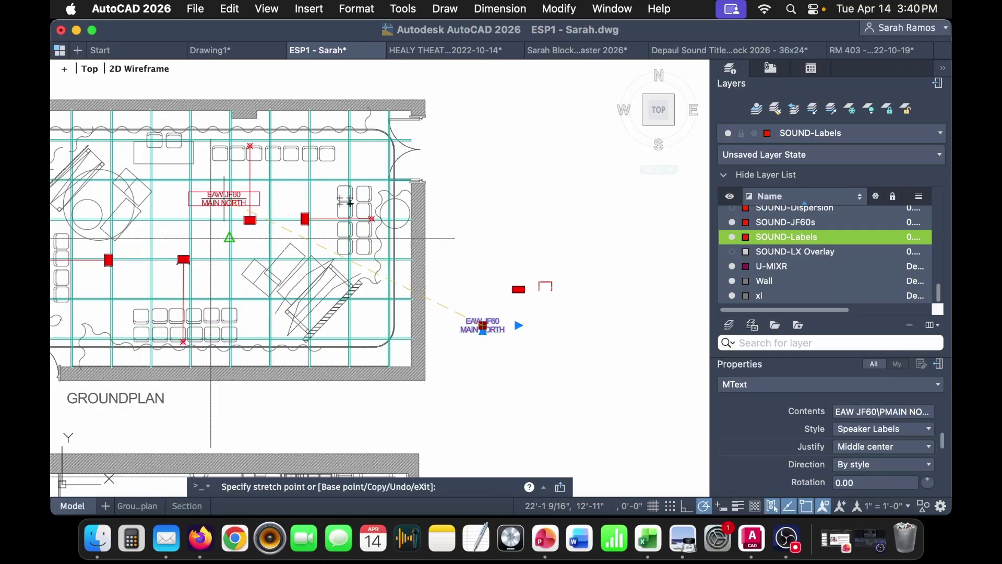
scroll(224, 205, up, 6)
middle_drag(218, 223, 386, 230)
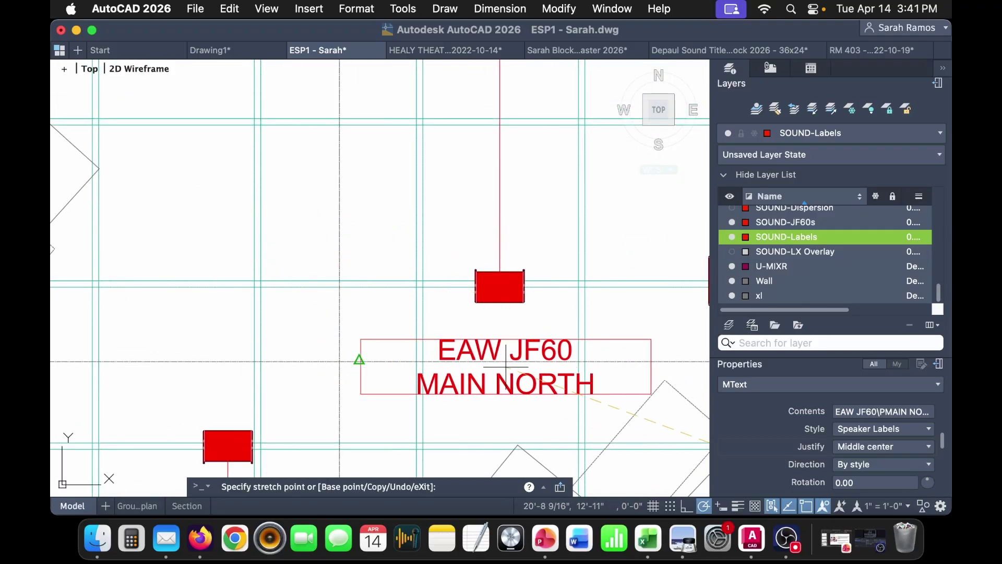
middle_drag(503, 363, 358, 392)
middle_drag(195, 250, 279, 248)
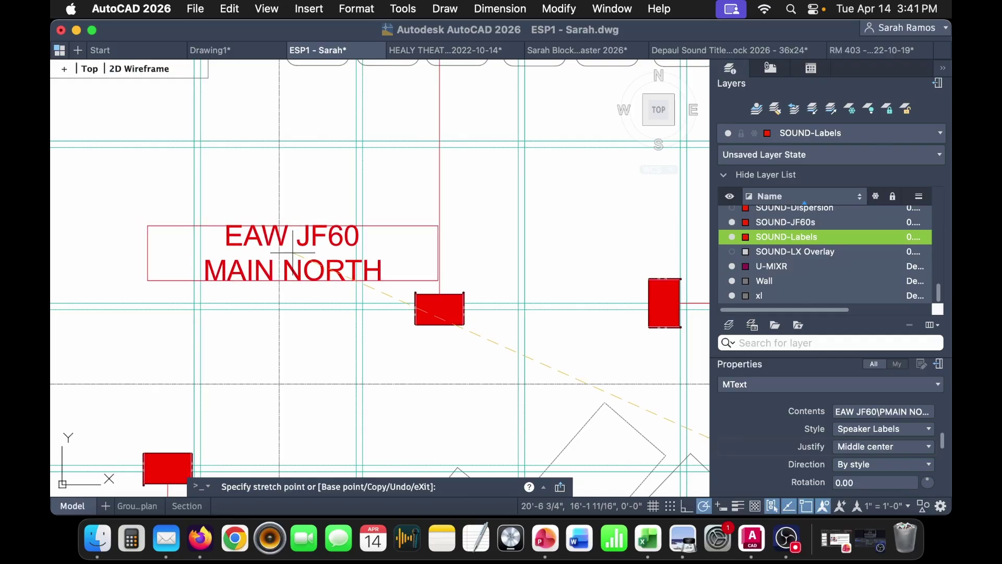
click(290, 251)
click(323, 268)
scroll(365, 266, down, 3)
- Paste a copy of the MAIN NORTH label by the next speaker and change it to MAIN EAST
key(super+c)
key(super+v)
scroll(436, 248, right, 4)
scroll(435, 248, up, 3)
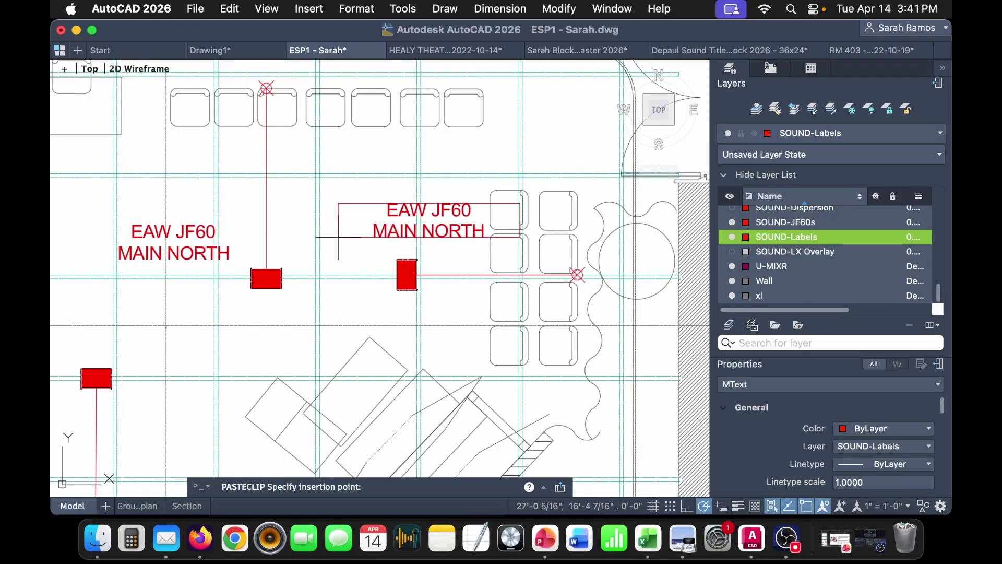
scroll(334, 241, up, 5)
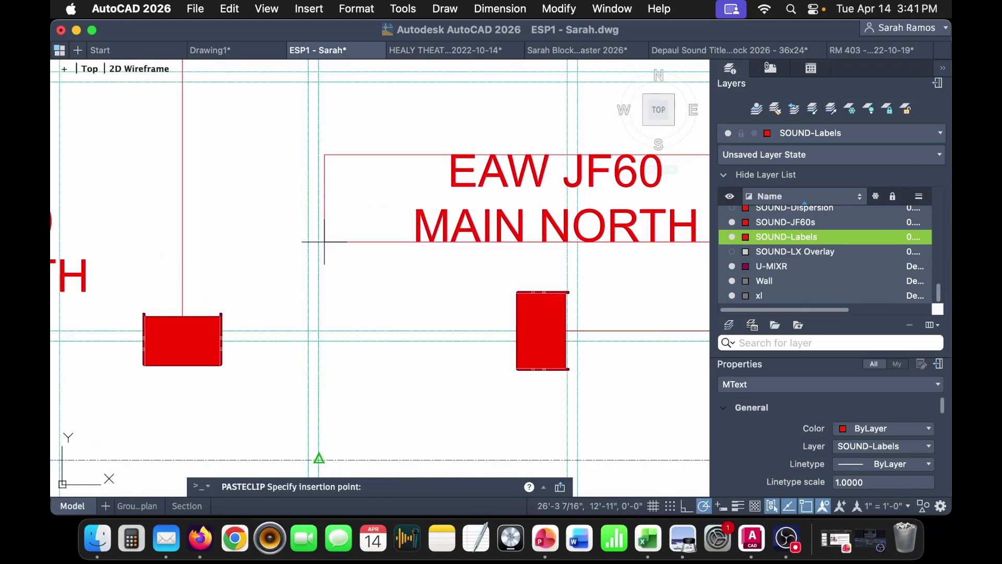
click(336, 246)
scroll(447, 253, right, 5)
double_click(432, 253)
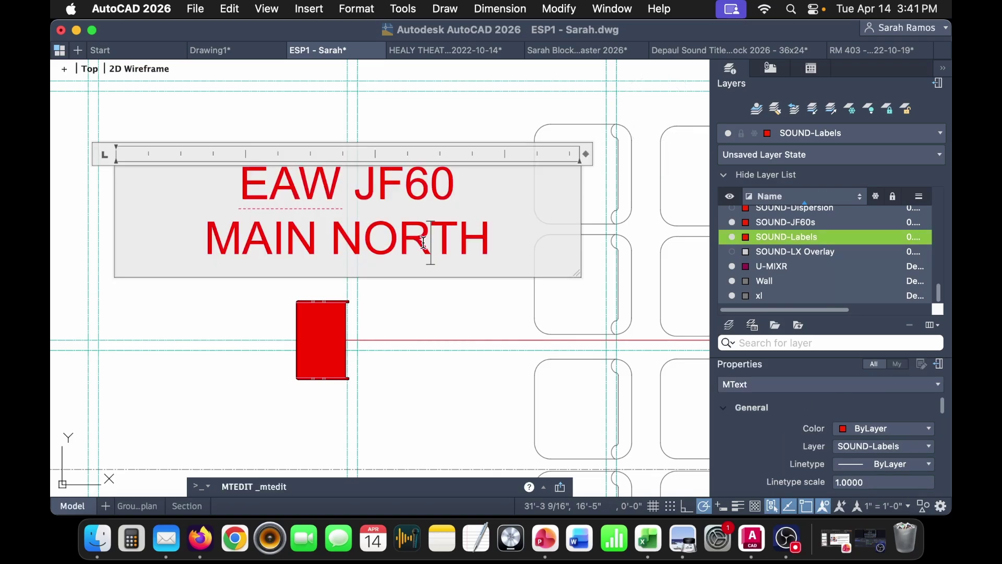
double_click(396, 251)
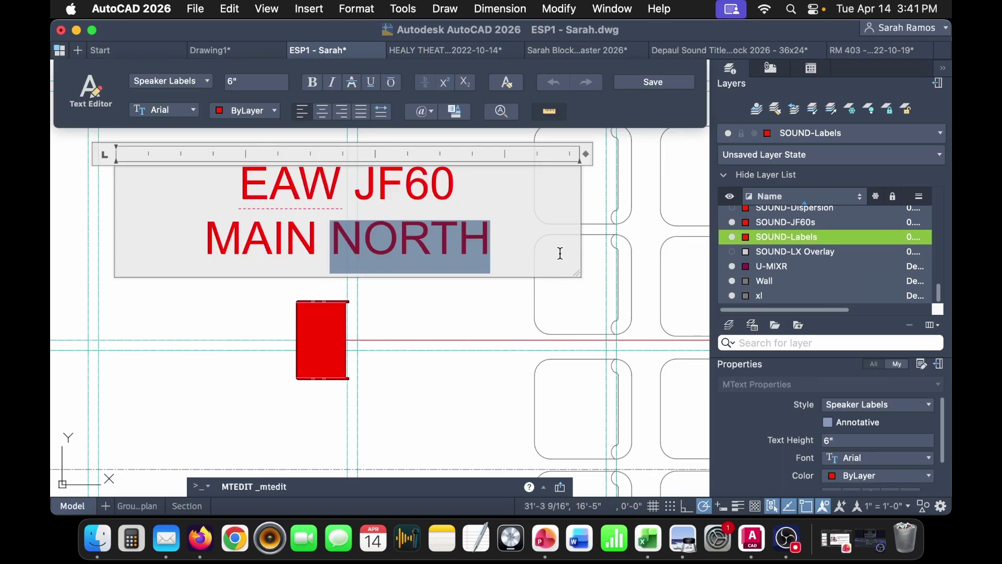
text(EAST)
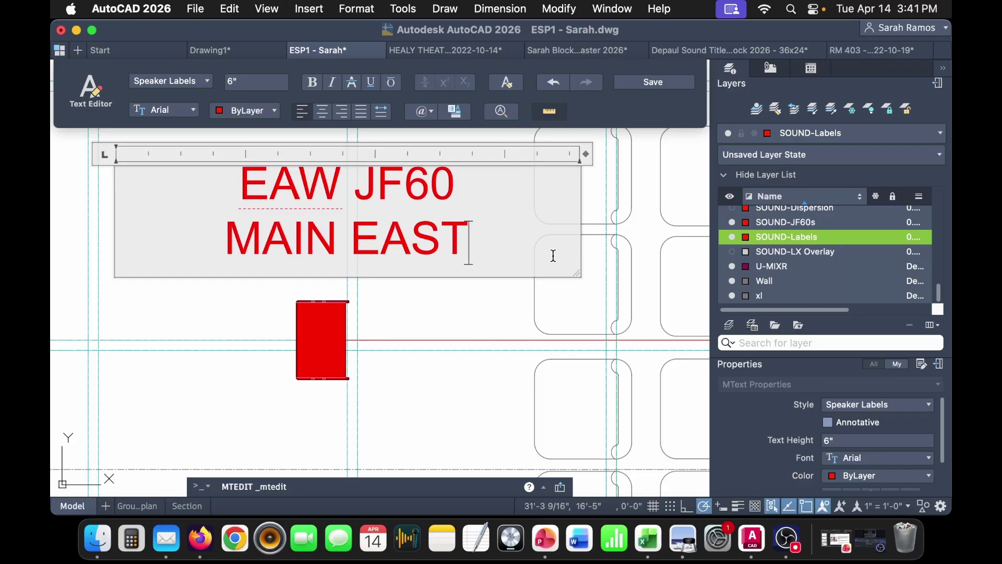
click(480, 321)
- Copy the MAIN EAST label and paste it near the left speaker
click(480, 321)
click(418, 234)
key(super+c)
scroll(427, 284, down, 9)
key(super+v)
scroll(183, 355, up, 6)
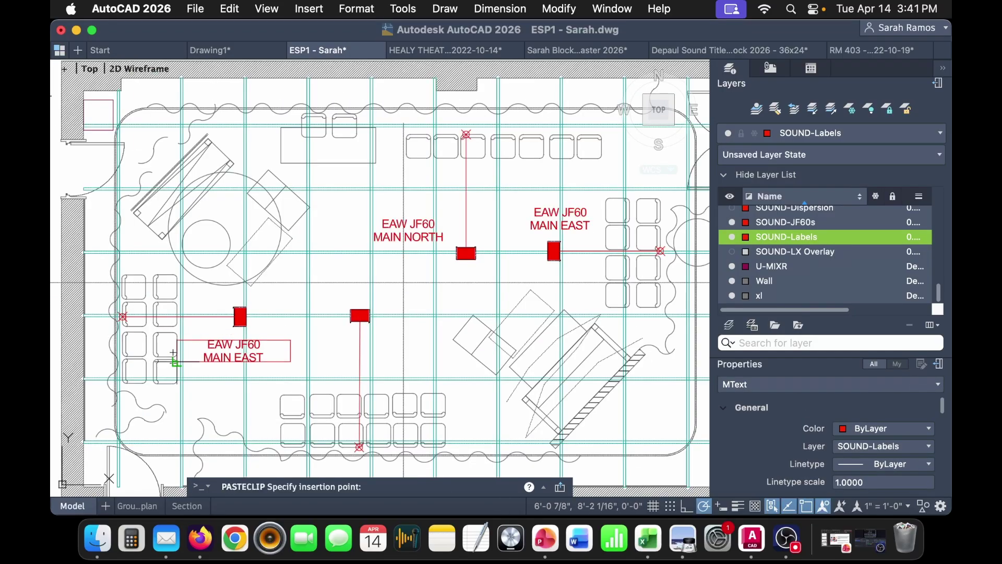
click(188, 167)
- Move the copy below the left speaker and change its text to MAIN WEST
scroll(331, 281, down, 2)
scroll(409, 347, up, 10)
scroll(409, 347, left, 10)
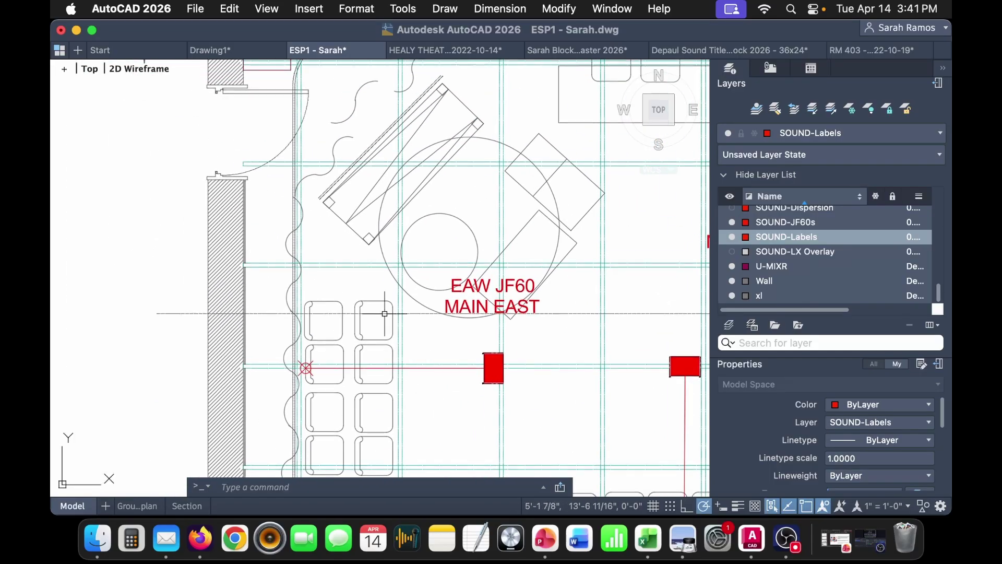
scroll(287, 204, down, 10)
scroll(287, 205, right, 10)
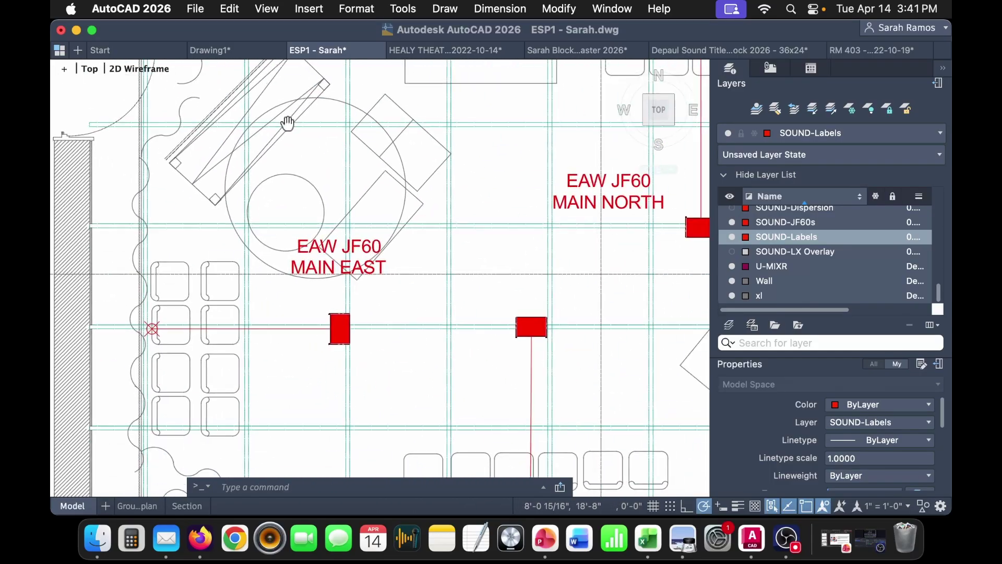
click(268, 181)
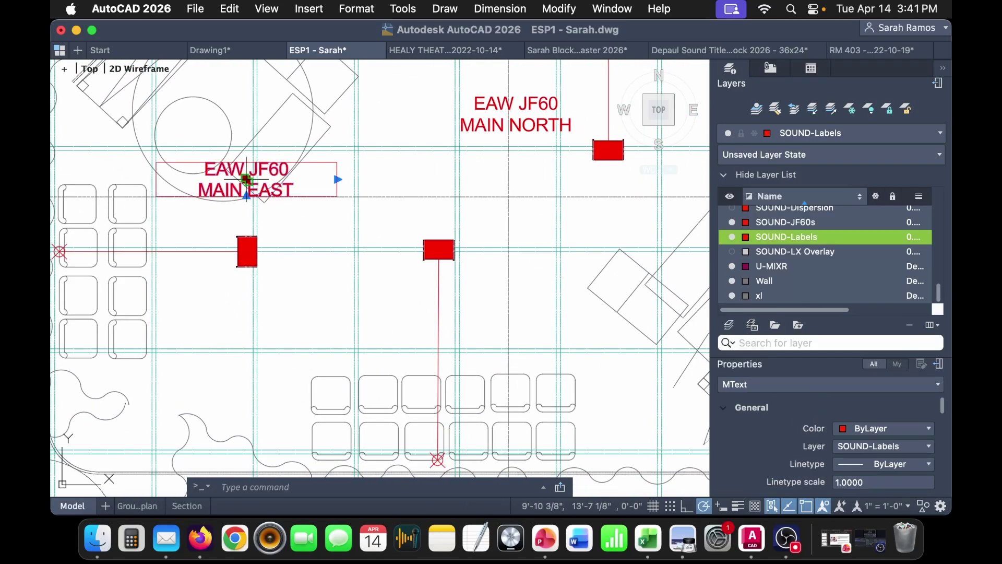
click(247, 179)
scroll(234, 292, up, 3)
click(252, 297)
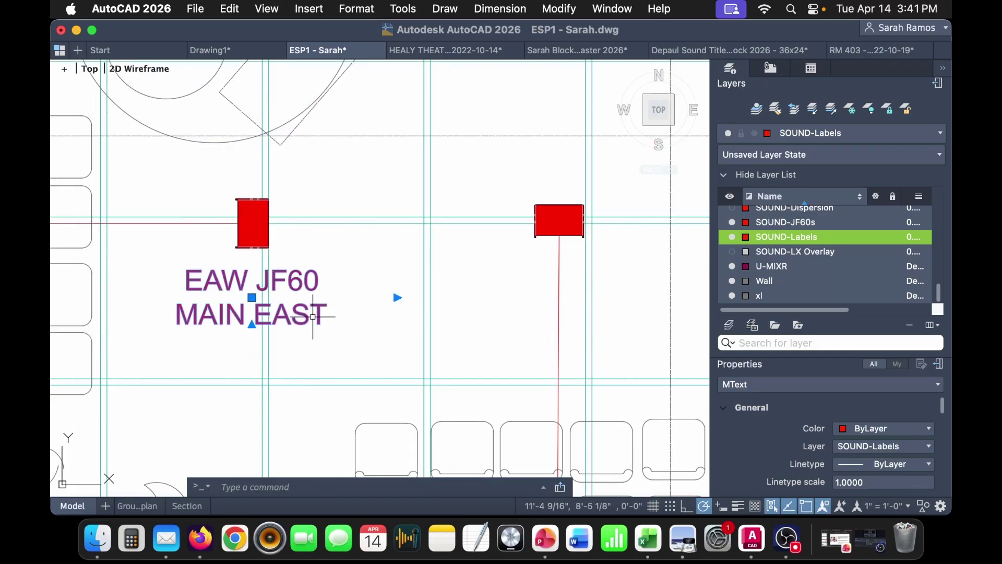
double_click(313, 317)
double_click(257, 317)
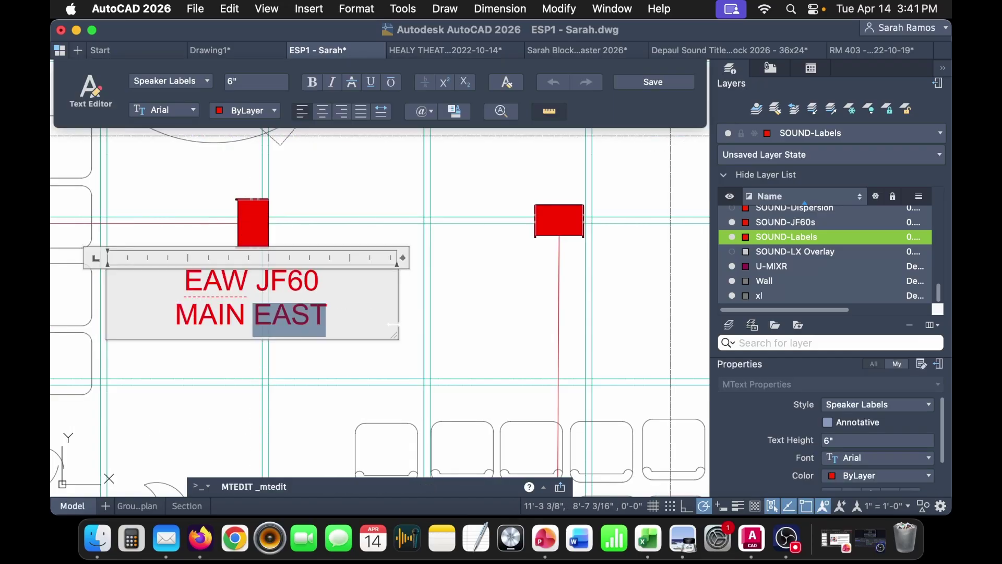
text(WESY)
key(BackSpace)
text(T)
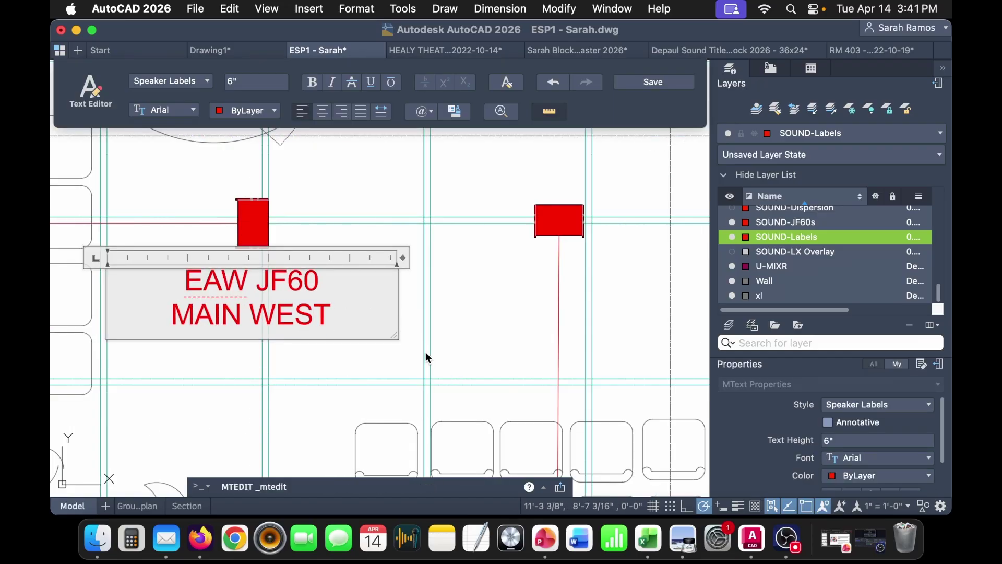
click(426, 359)
- Paste a copy above the lower speaker and edit it to read MAIN SOUTH
scroll(442, 286, right, 5)
key(super+c)
key(super+v)
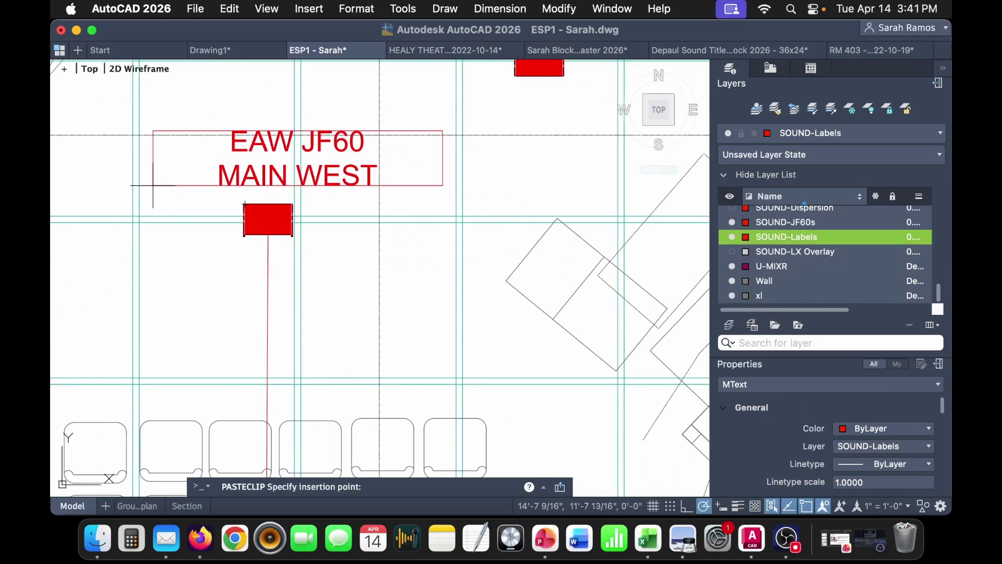
click(320, 182)
double_click(319, 183)
double_click(320, 182)
text(SOUTH)
click(396, 266)
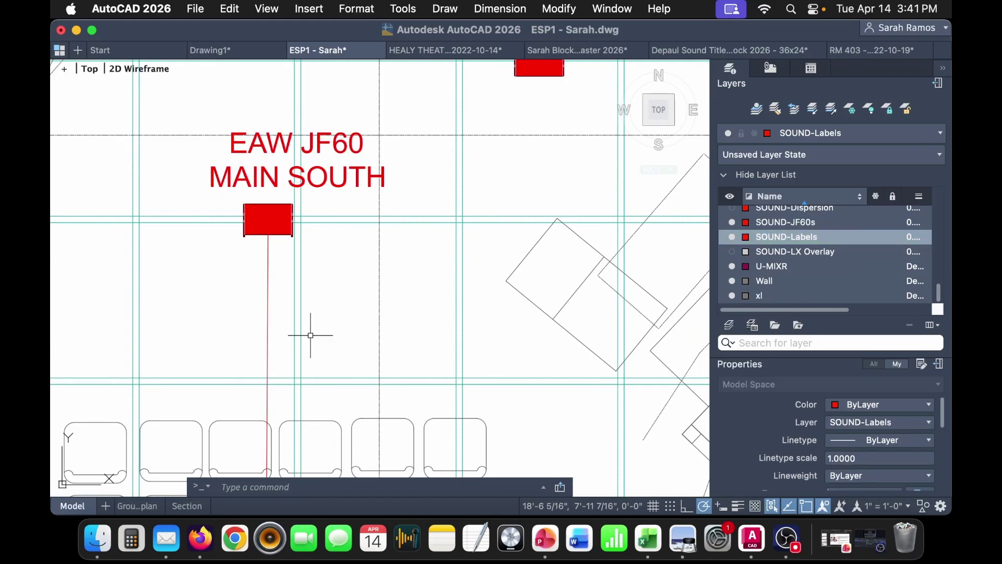
- Copy the MAIN NORTH and MAIN EAST plan labels beside their speakers in the north section
scroll(320, 347, down, 5)
scroll(402, 332, up, 4)
click(378, 309)
key(super+c)
scroll(418, 313, up, 10)
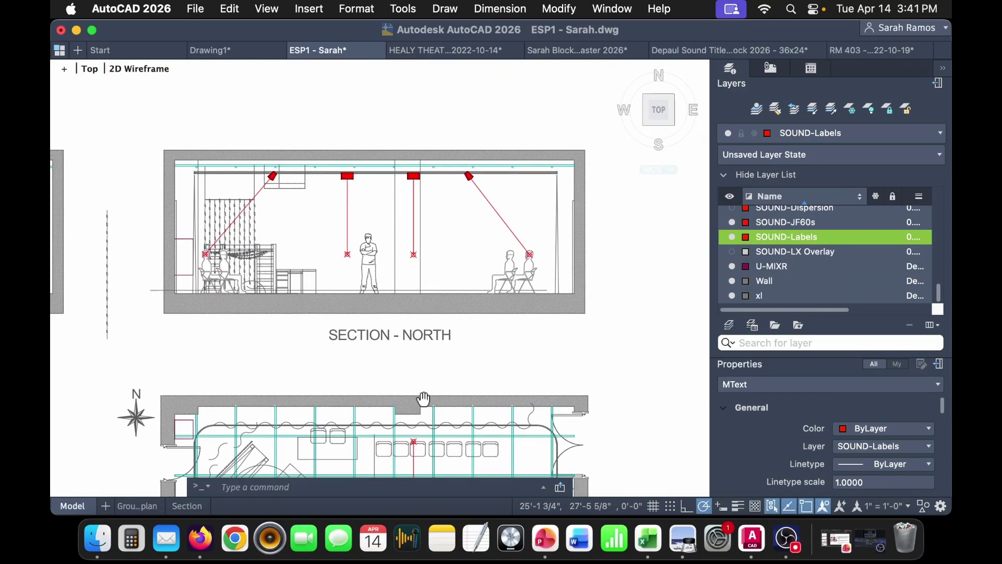
key(super+v)
scroll(410, 205, up, 5)
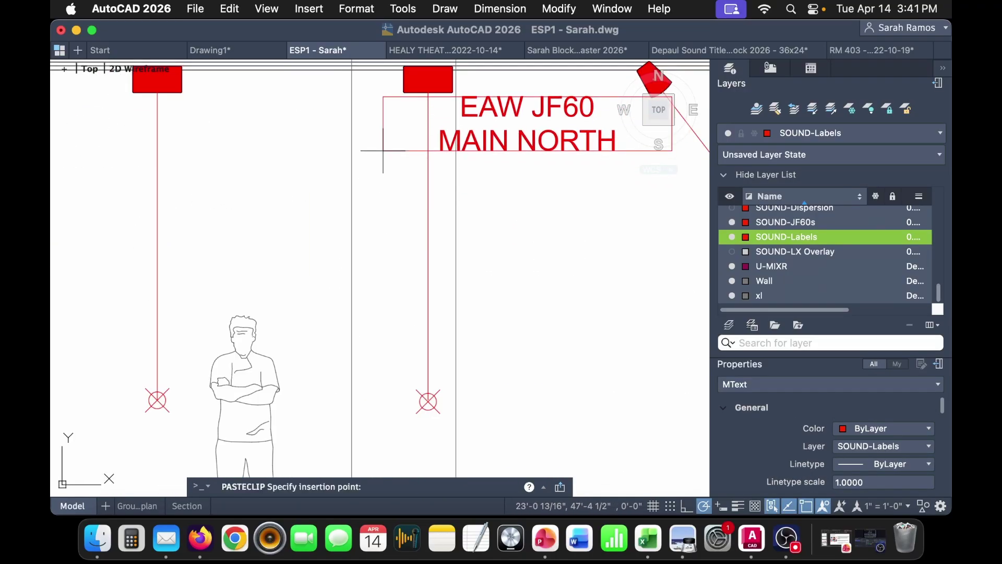
click(413, 177)
scroll(413, 177, down, 6)
click(415, 399)
key(super+c)
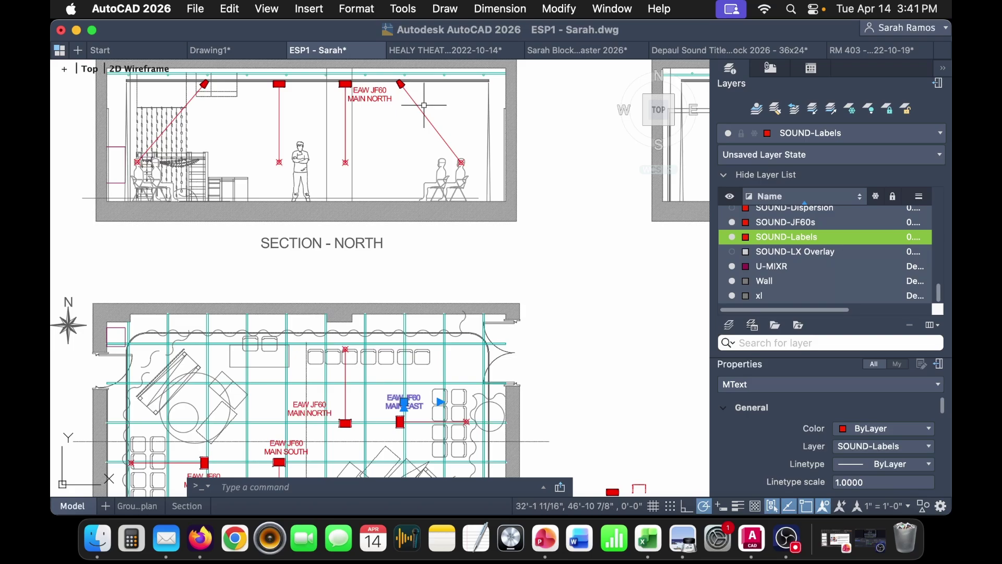
key(super+v)
scroll(412, 102, up, 6)
click(391, 101)
- Copy the MAIN SOUTH and MAIN WEST plan labels onto their speakers in the section
scroll(391, 101, down, 6)
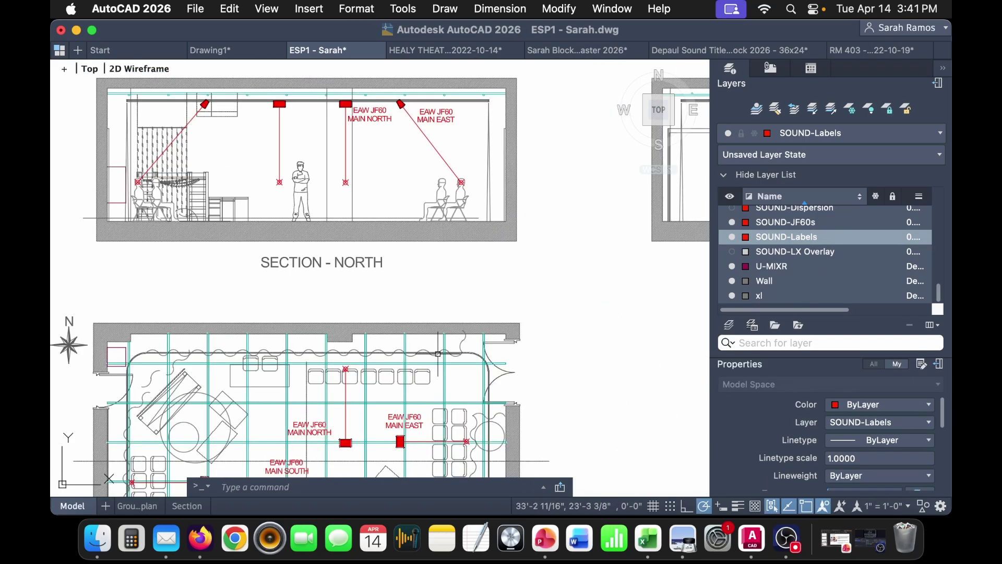
scroll(380, 372, down, 1)
click(363, 375)
key(super+c)
key(super+v)
scroll(298, 209, up, 6)
click(299, 210)
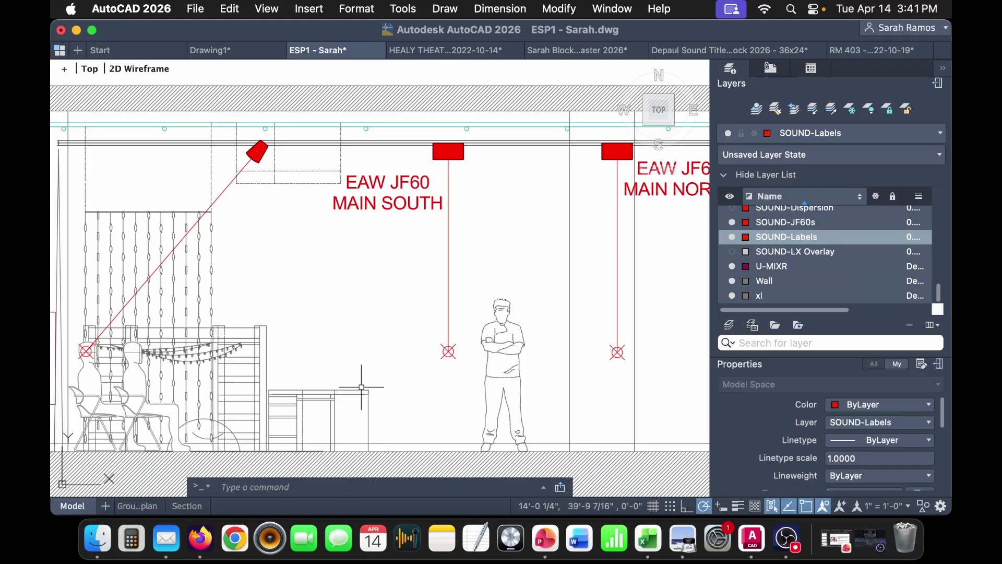
scroll(354, 362, down, 6)
click(343, 411)
key(super+c)
key(super+v)
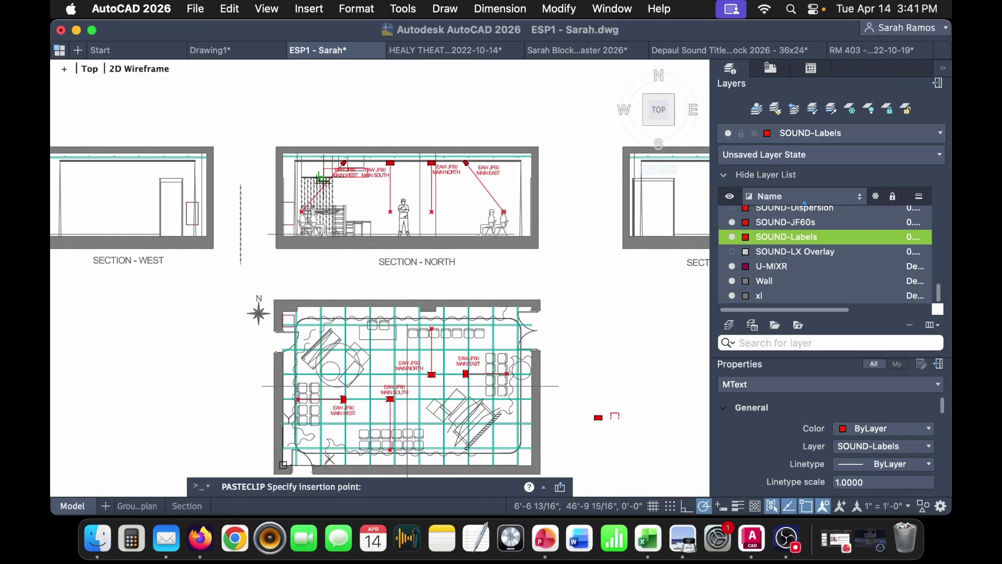
scroll(271, 166, up, 6)
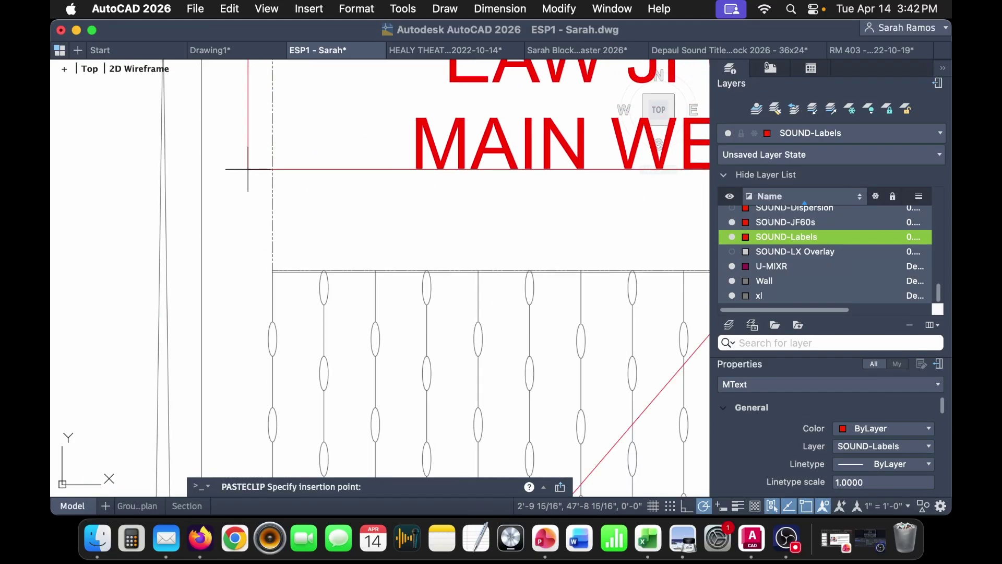
click(248, 166)
scroll(407, 276, down, 6)
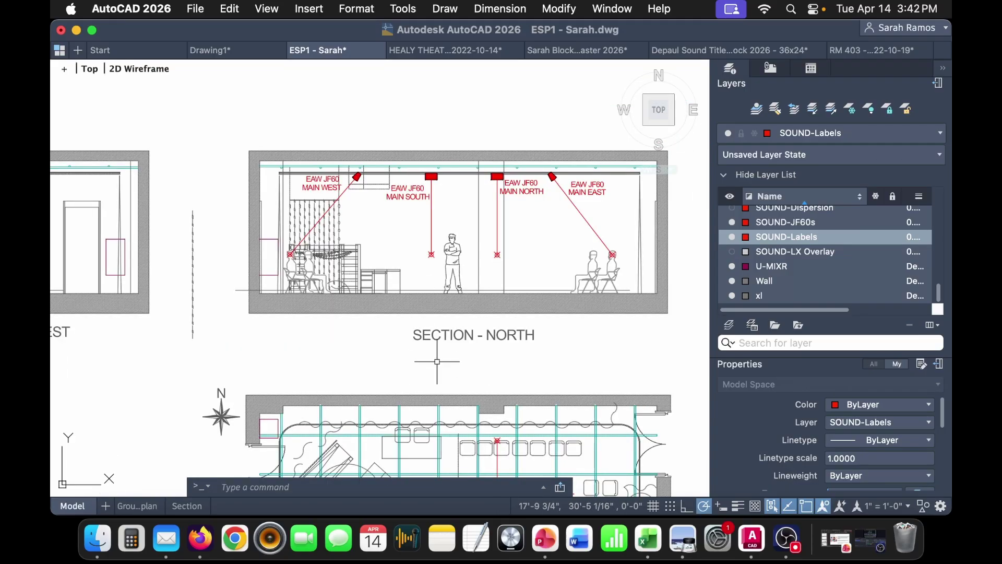
middle_drag(440, 365, 362, 265)
- Switch to the Groundplan sheet and enter its viewport
click(150, 508)
middle_drag(475, 442, 451, 447)
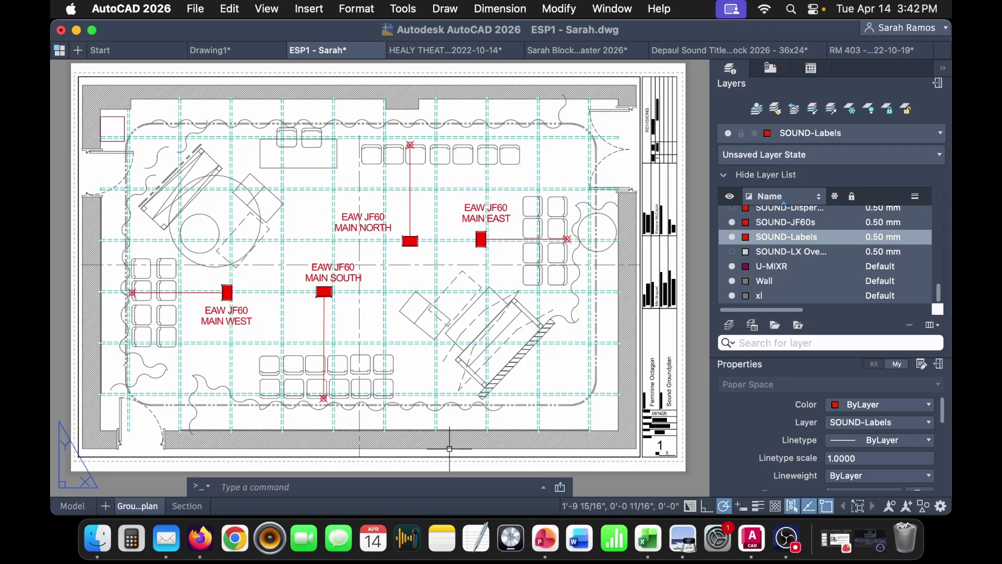
scroll(342, 280, up, 4)
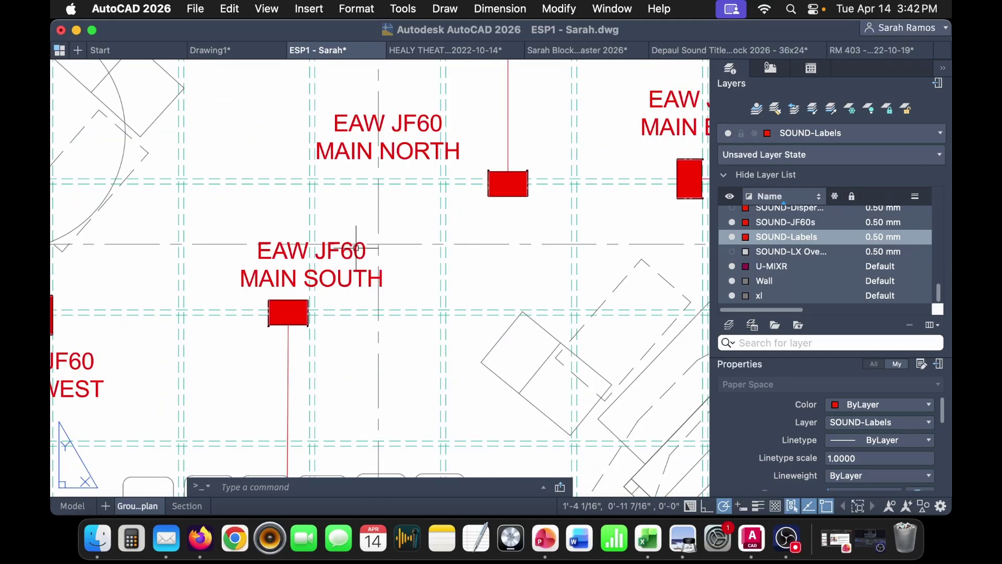
double_click(328, 279)
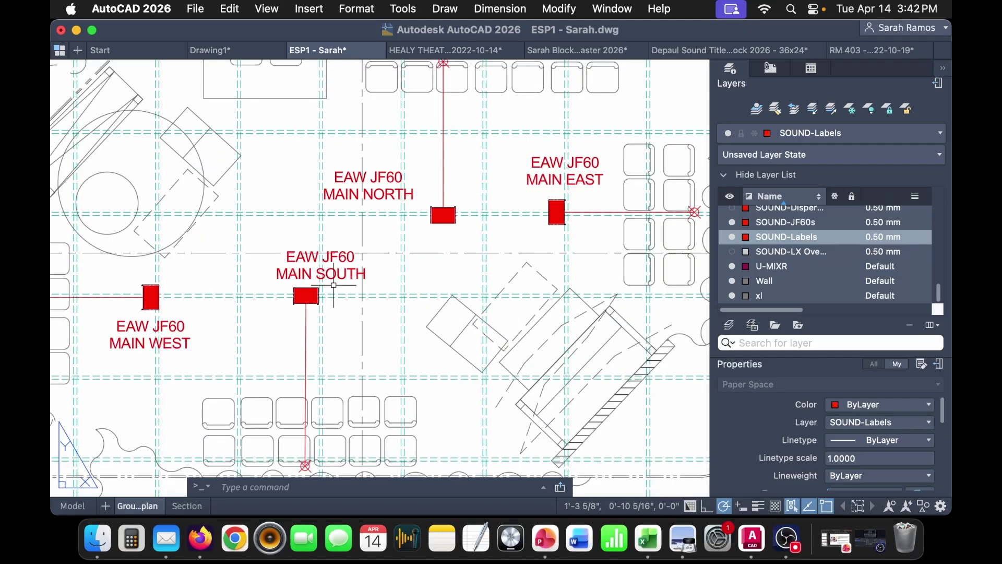
- Move the MAIN SOUTH label slightly lower, then return to paper space with PS
click(342, 274)
text(m)
key(Return)
click(337, 339)
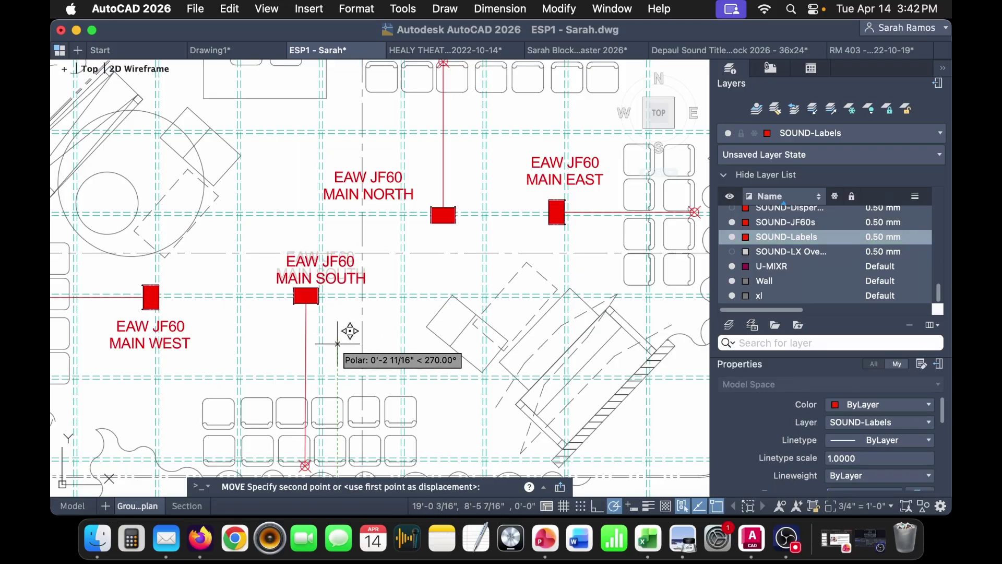
click(338, 345)
text(ps)
key(Return)
scroll(339, 343, down, 3)
middle_drag(340, 341, 349, 294)
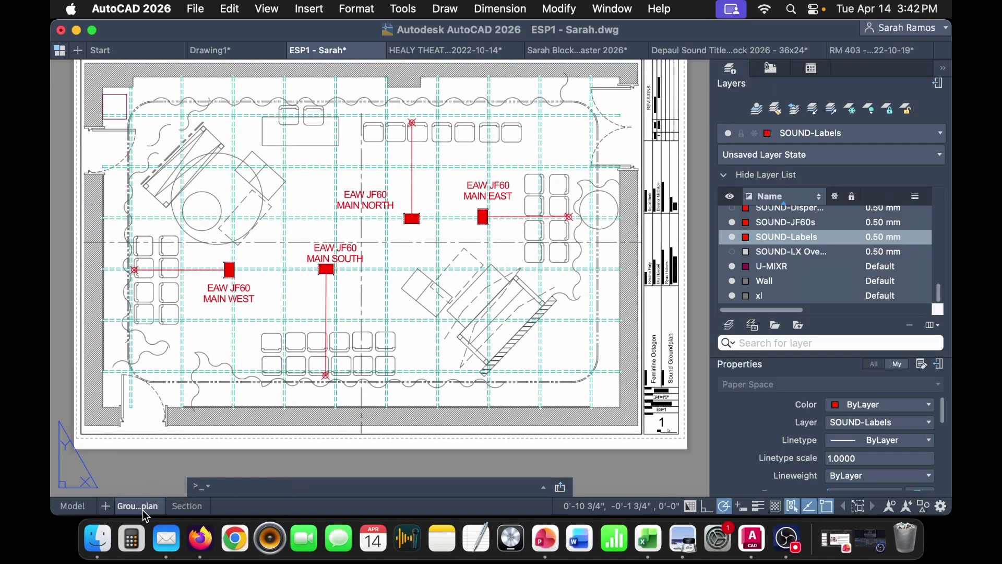
- Duplicate the Groundplan sheet as 'LX Overlay' after Section and turn on the SOUND-LX Overlay layer
right_click(143, 509)
click(219, 487)
drag(199, 506, 236, 506)
double_click(235, 505)
text(LX)
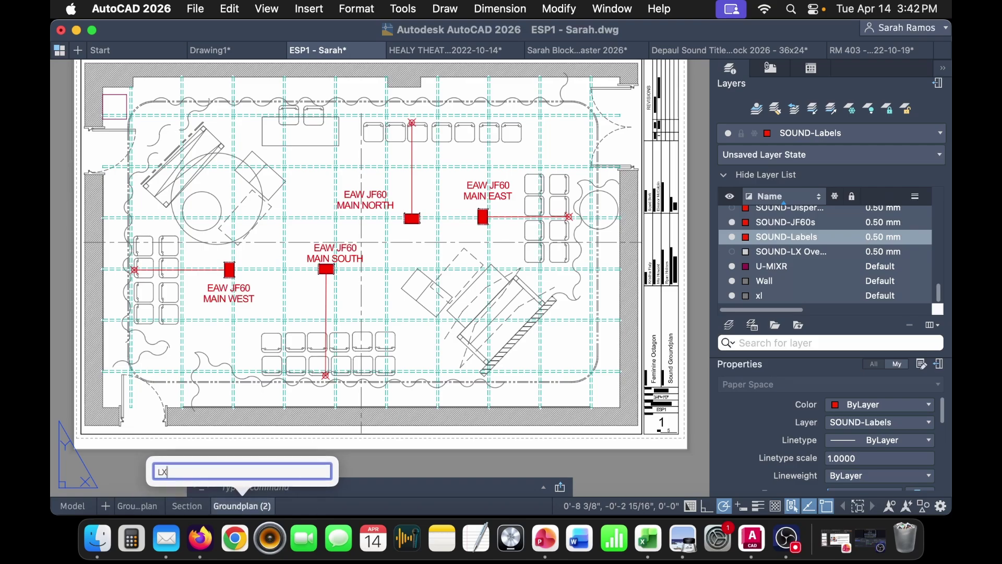
text( Overlay)
key(Return)
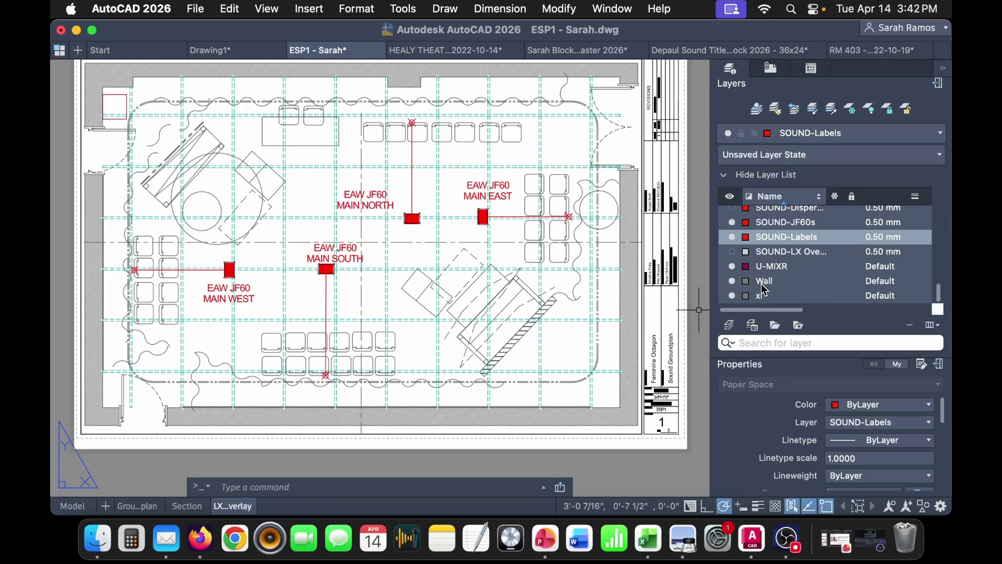
click(733, 252)
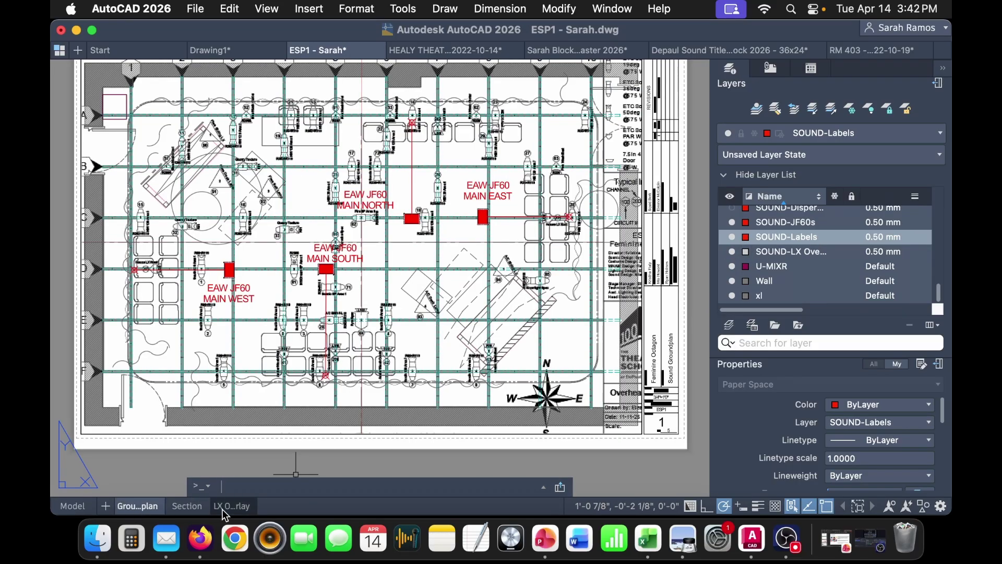
click(143, 509)
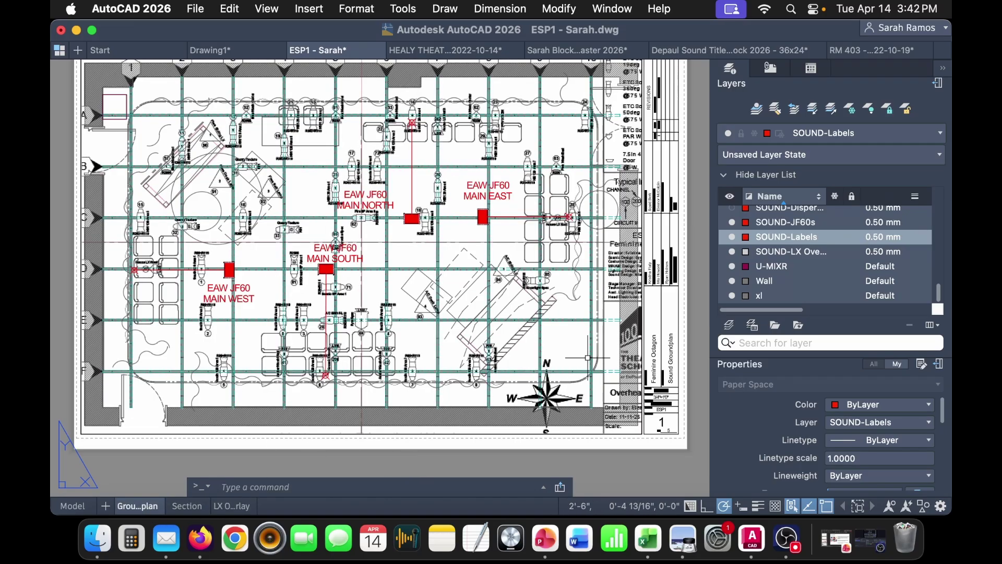
- VP-freeze the SOUND-LX Overlay layer in the Groundplan viewport
double_click(570, 346)
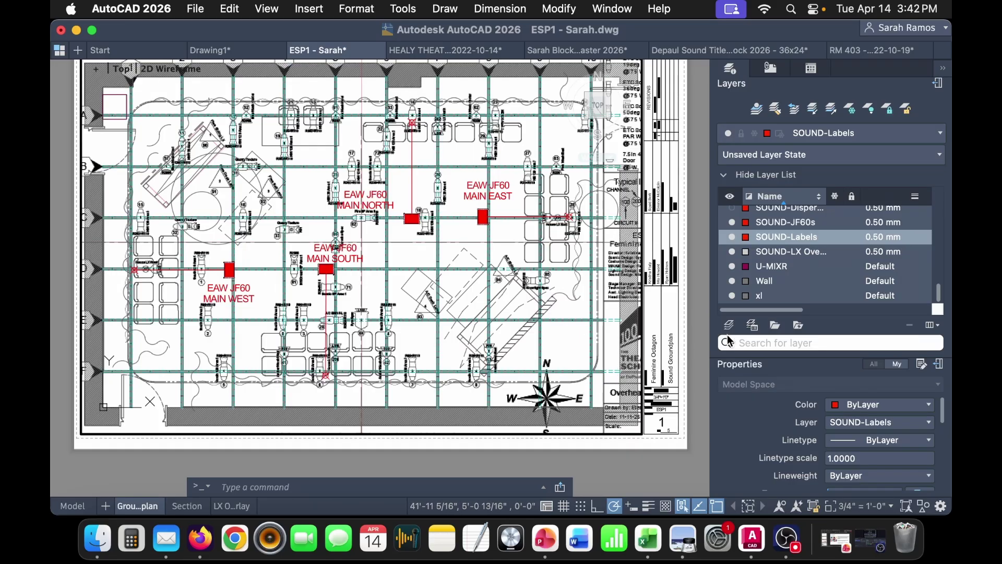
drag(785, 311, 856, 306)
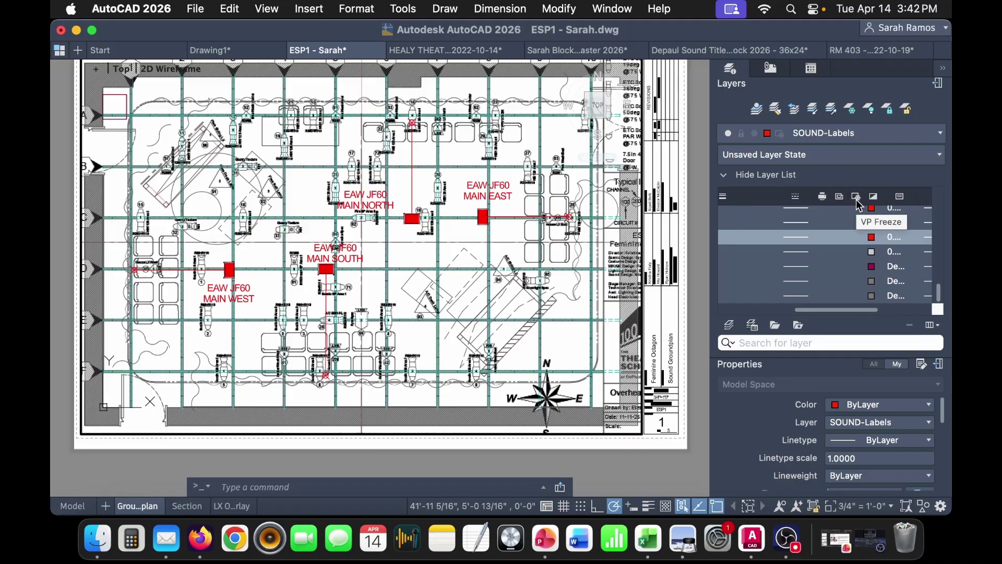
mouse_move(865, 310)
mouse_down()
mouse_move(789, 313)
mouse_move(872, 313)
mouse_up()
click(794, 258)
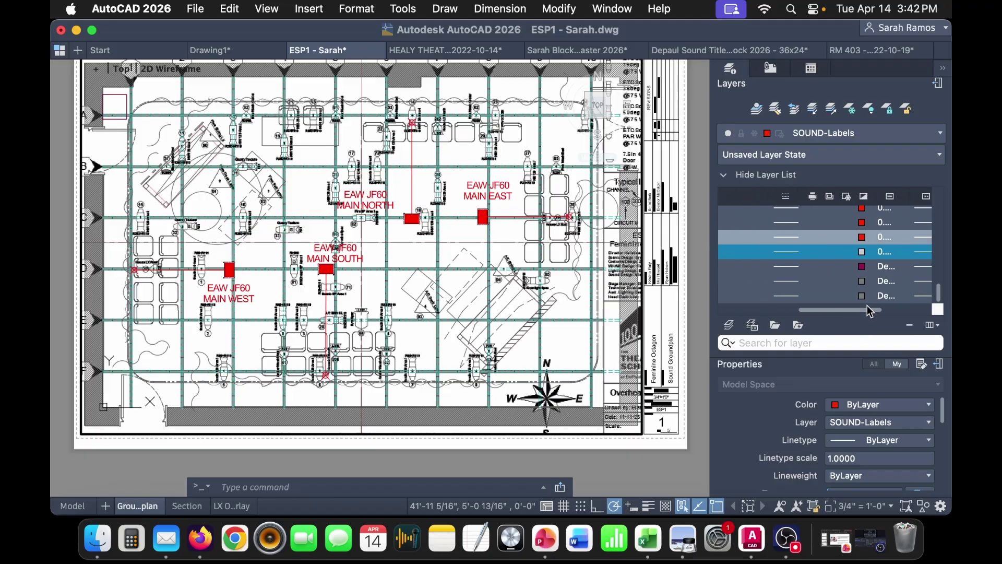
click(840, 254)
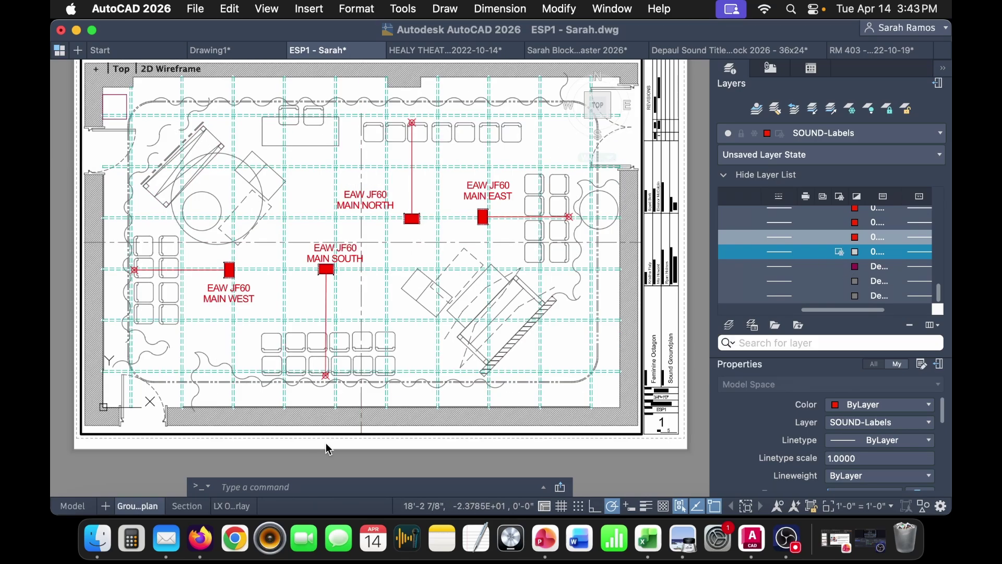
key(Return)
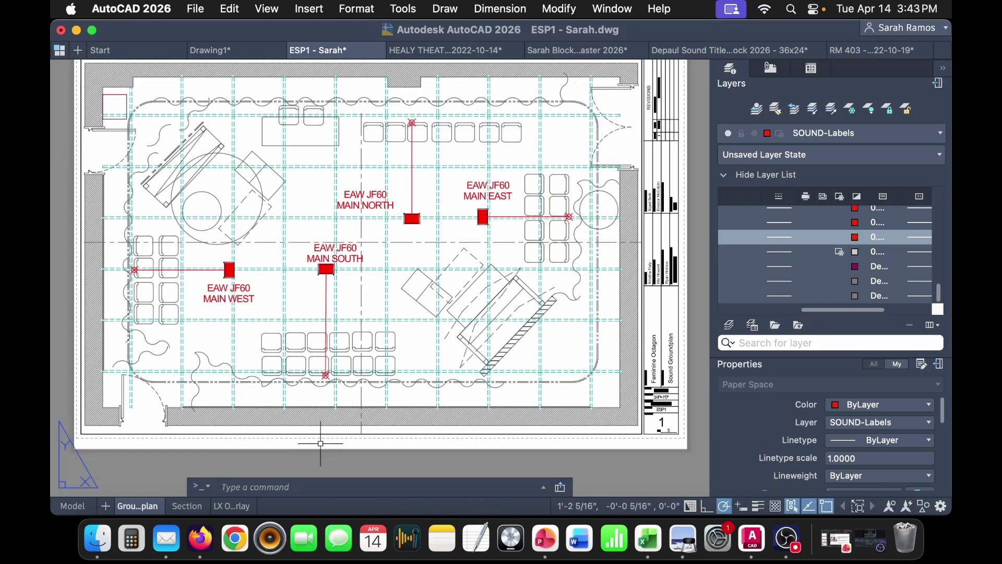
- Review the LX Overlay, Groundplan and Section sheets
click(240, 502)
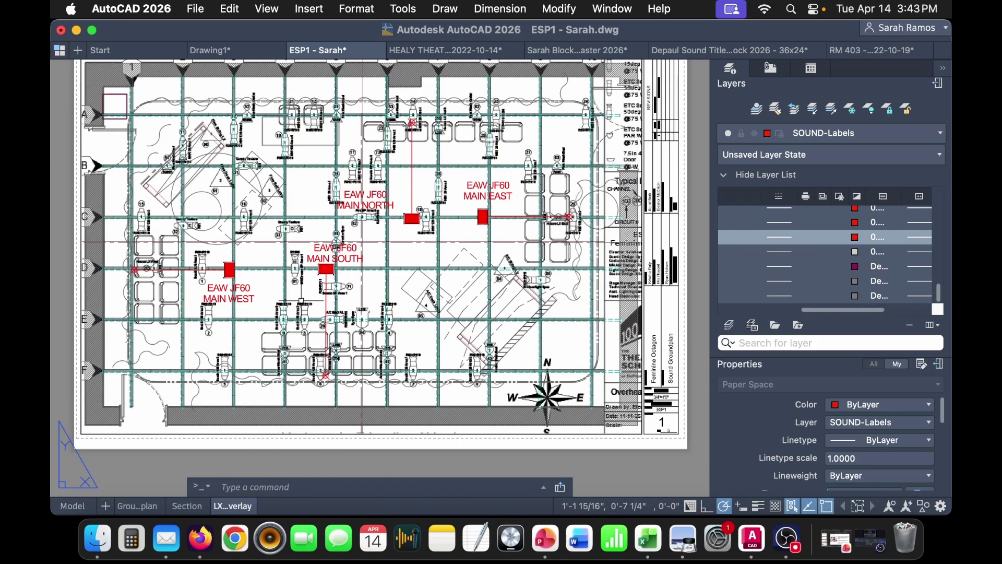
click(154, 507)
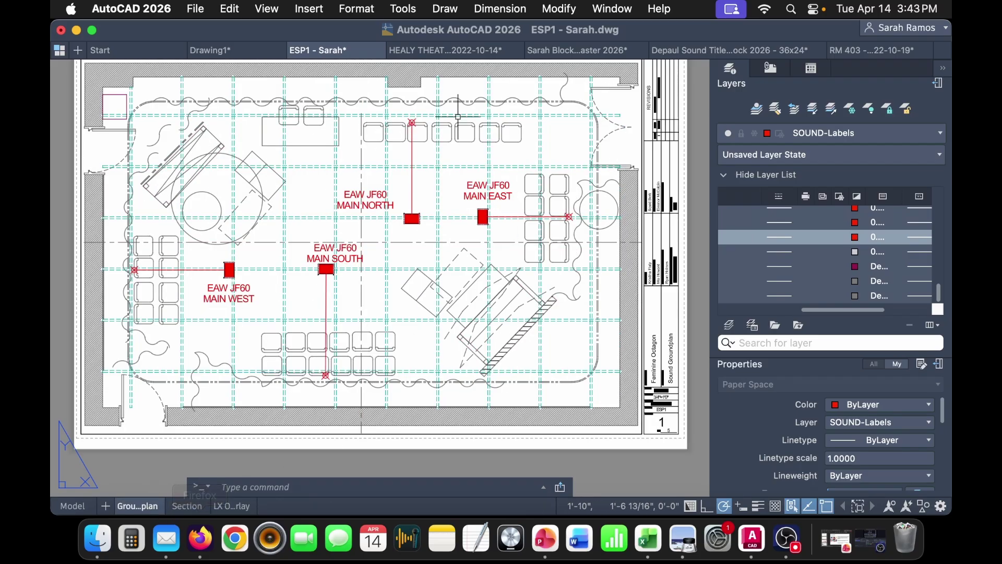
middle_drag(400, 322, 401, 333)
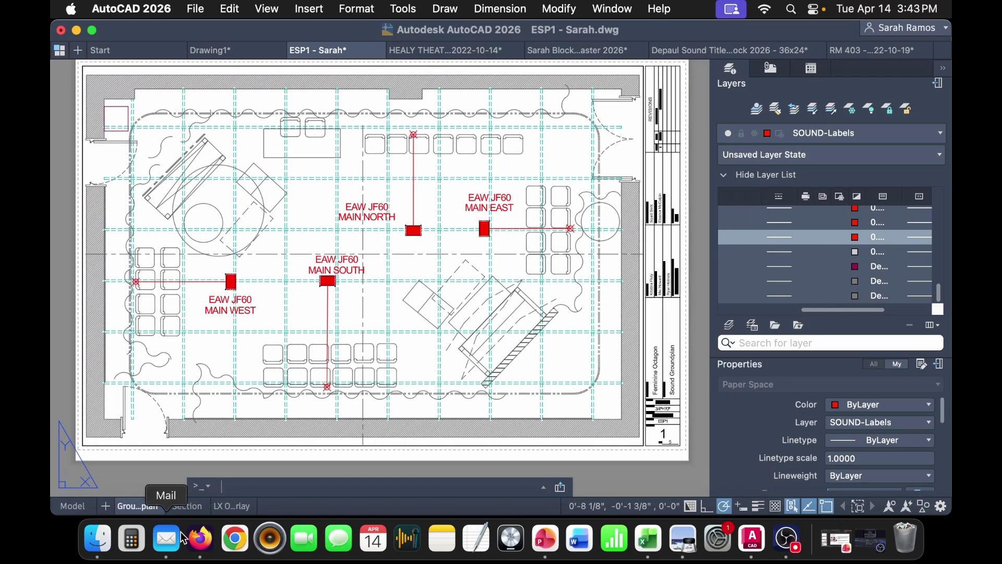
click(189, 505)
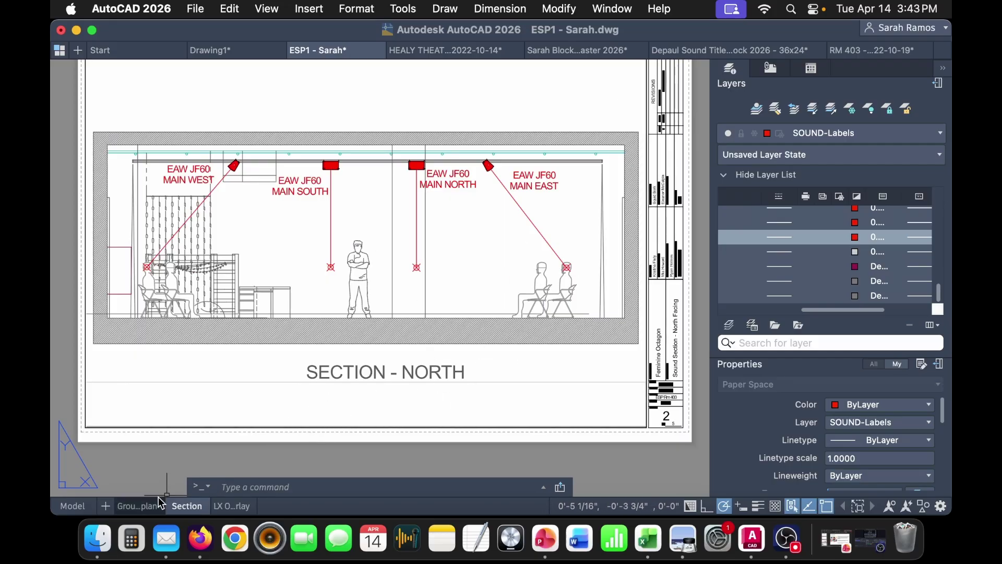
click(148, 504)
middle_drag(373, 399, 395, 371)
- VP-freeze the SOUND-Labels layer in the LX Overlay viewport
click(232, 506)
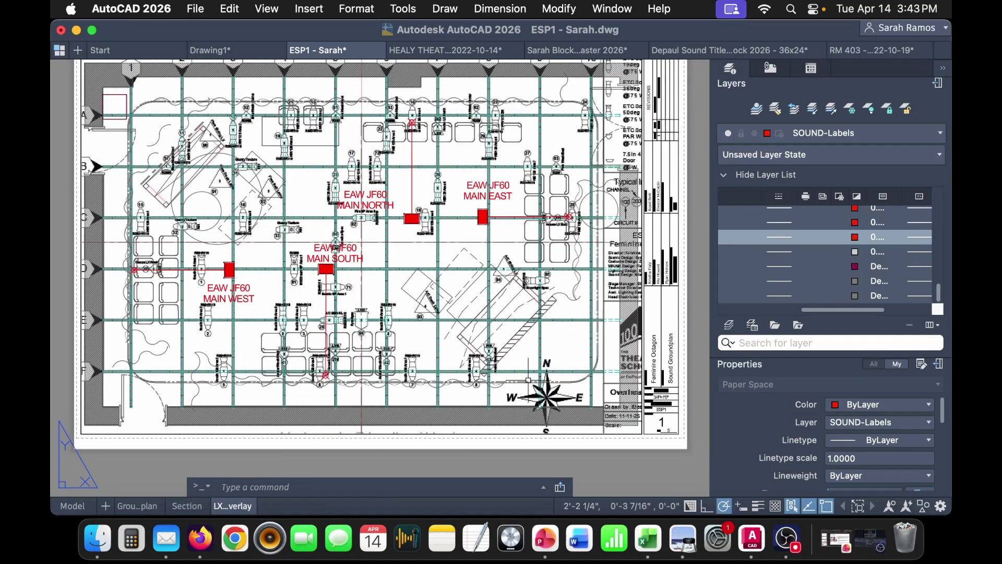
double_click(398, 280)
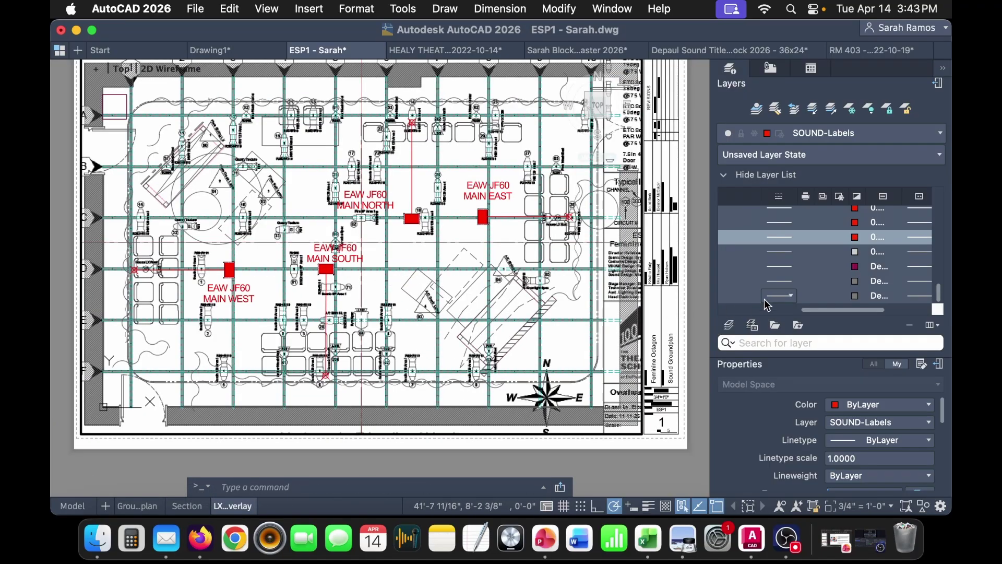
mouse_move(802, 309)
mouse_down()
mouse_move(723, 316)
mouse_move(802, 311)
mouse_up()
click(849, 237)
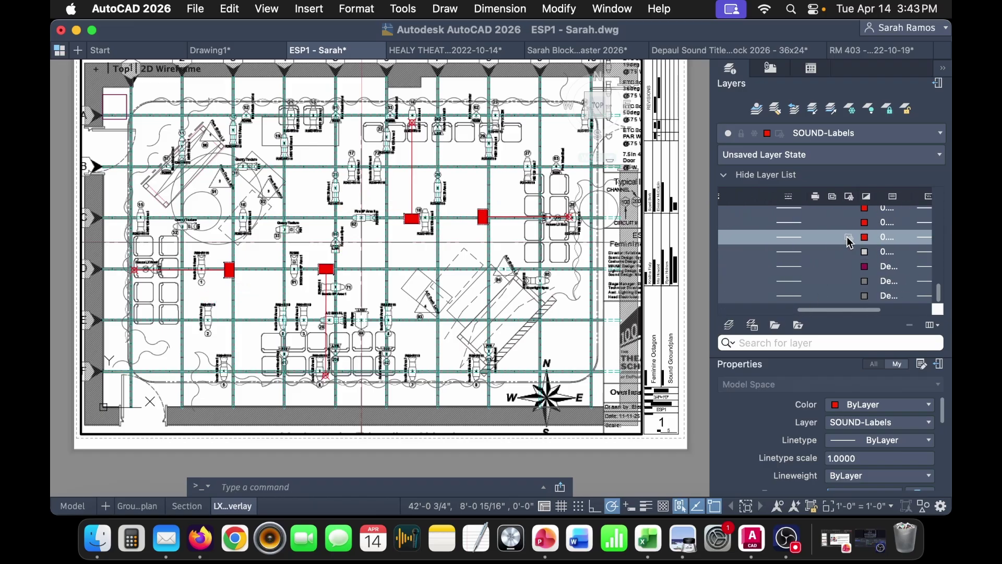
double_click(568, 444)
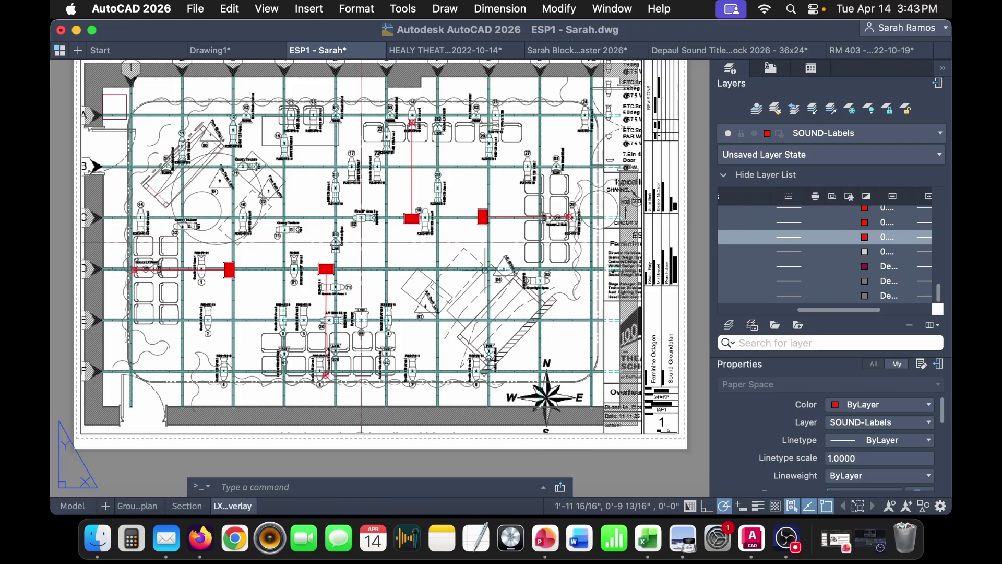
drag(891, 310, 784, 312)
- Select the lighting-plot PDF underlay in model space and draw a first clipping rectangle
click(74, 506)
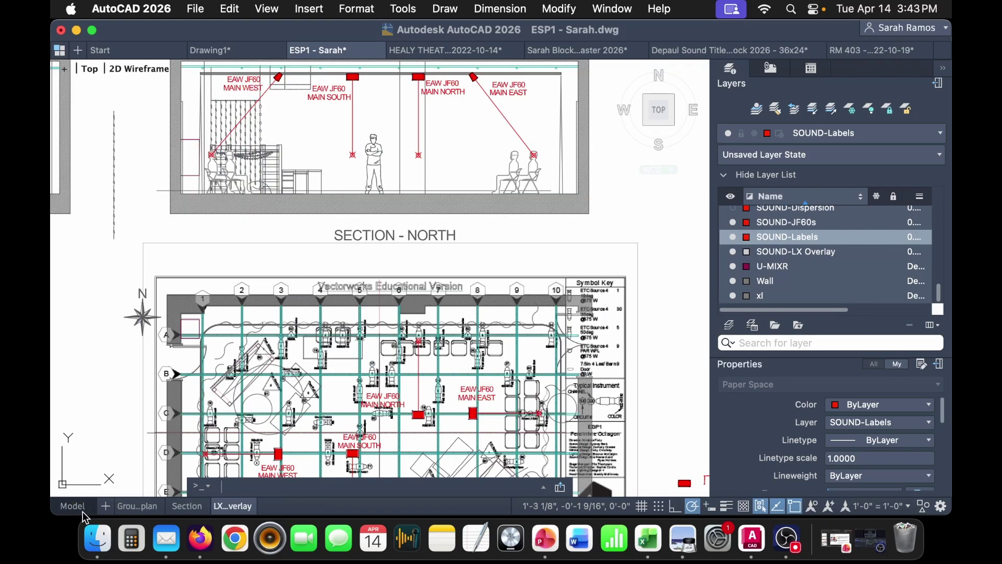
scroll(558, 417, down, 5)
click(552, 435)
scroll(543, 365, left, 3)
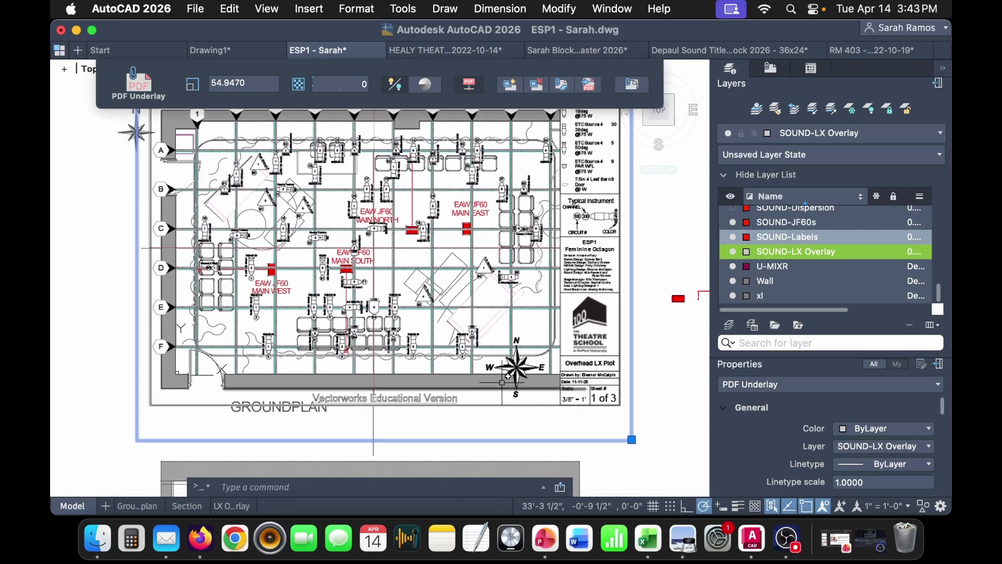
click(514, 87)
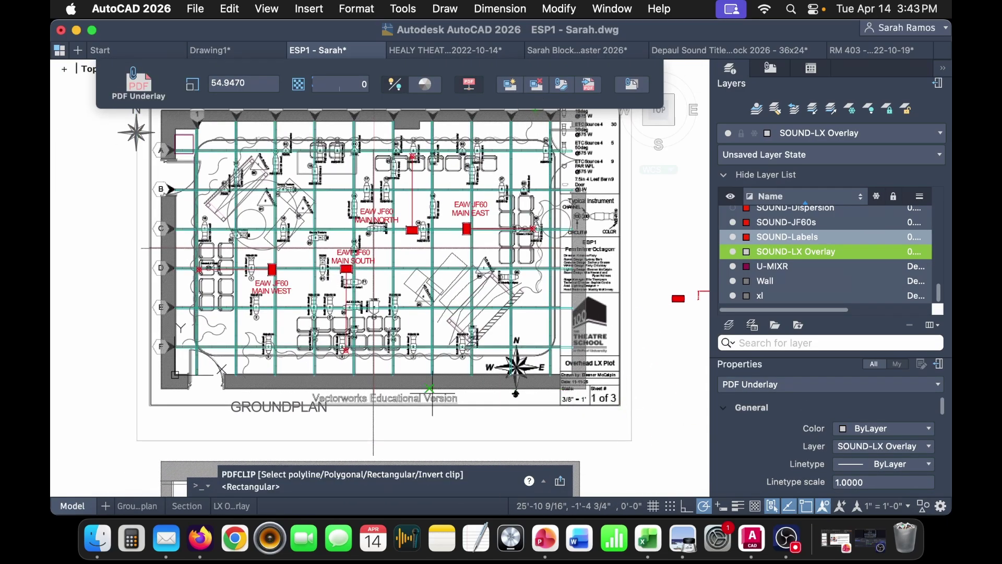
click(161, 388)
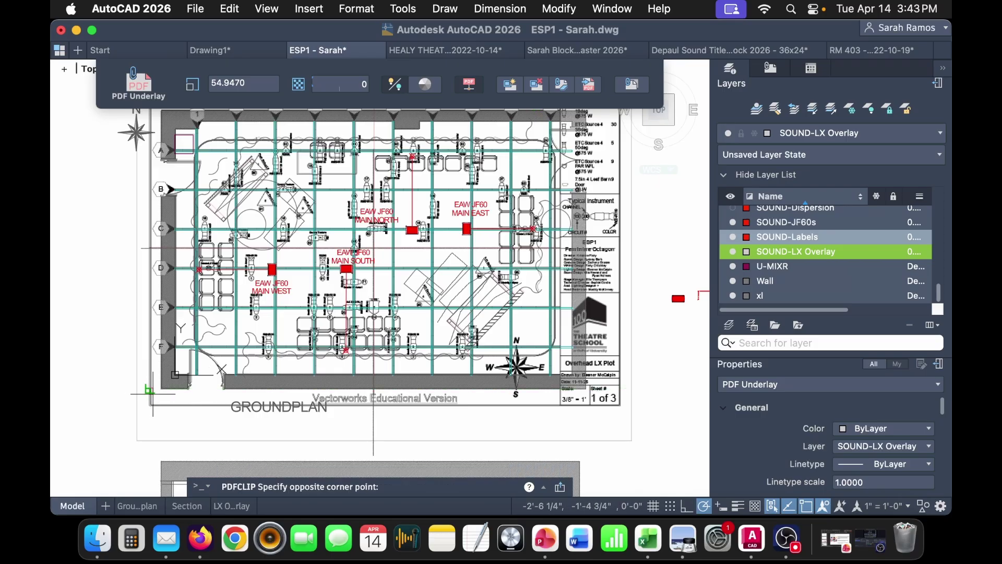
click(560, 390)
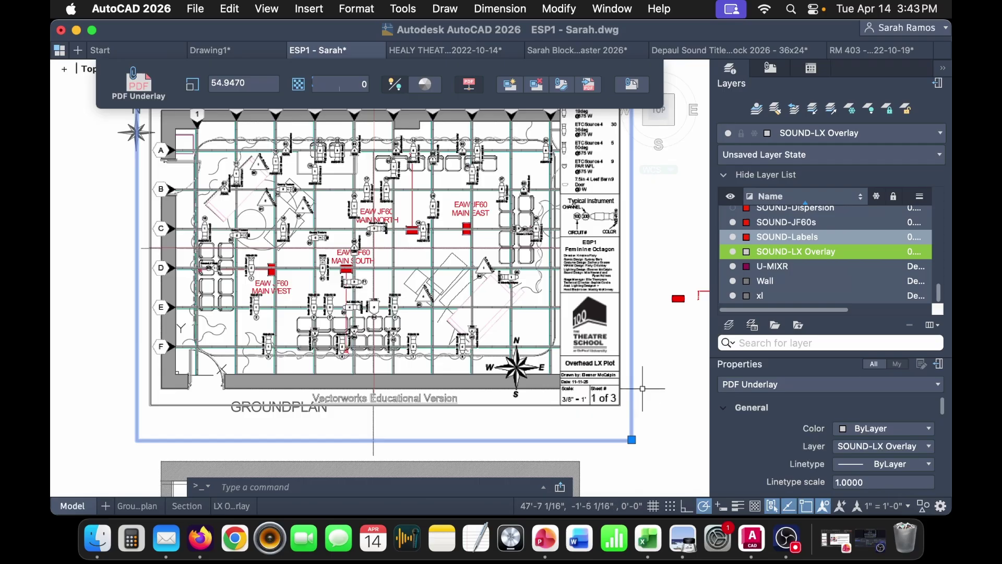
key(Escape)
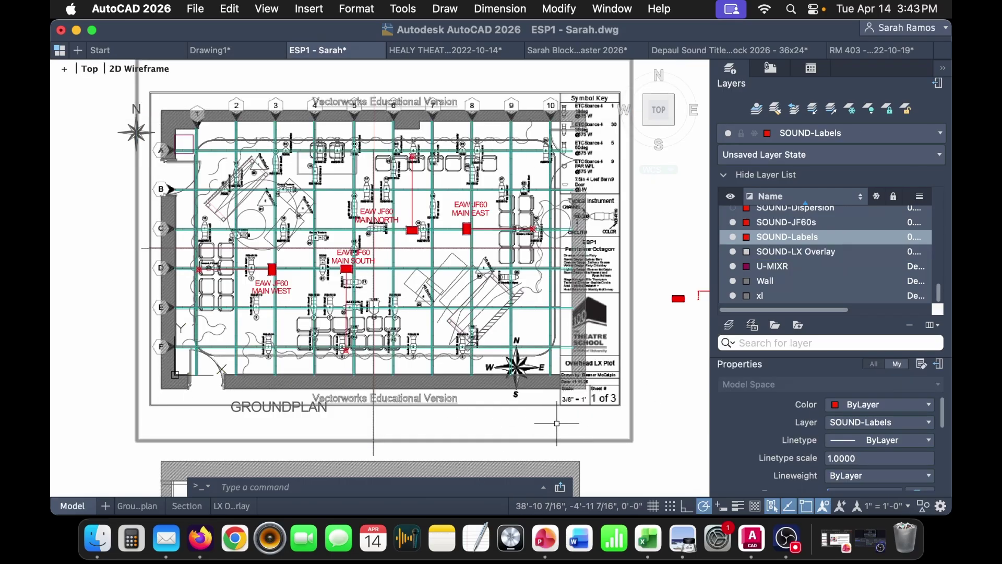
- Replace the old clip with a new boundary around just the groundplan
click(522, 172)
click(510, 85)
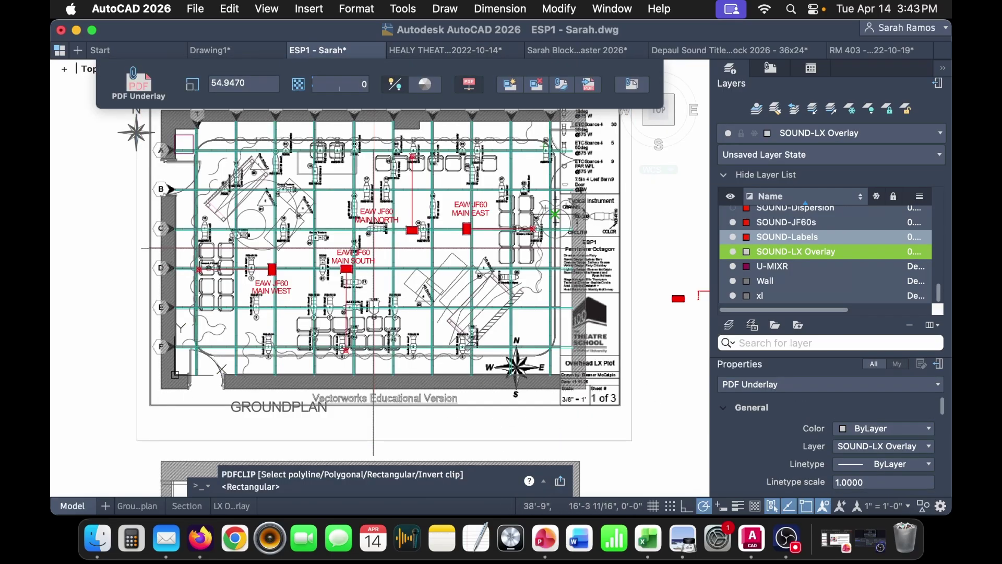
click(153, 149)
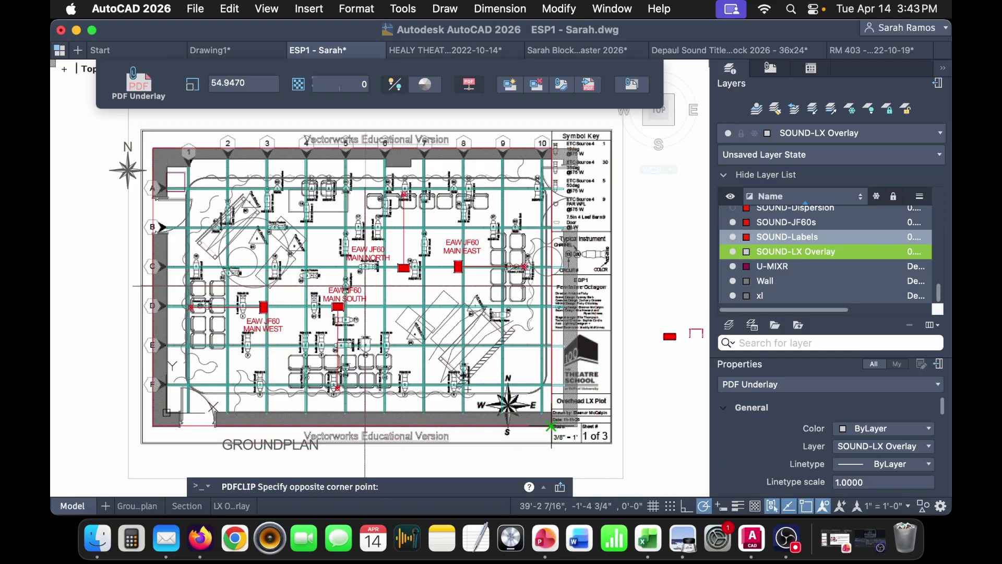
click(551, 426)
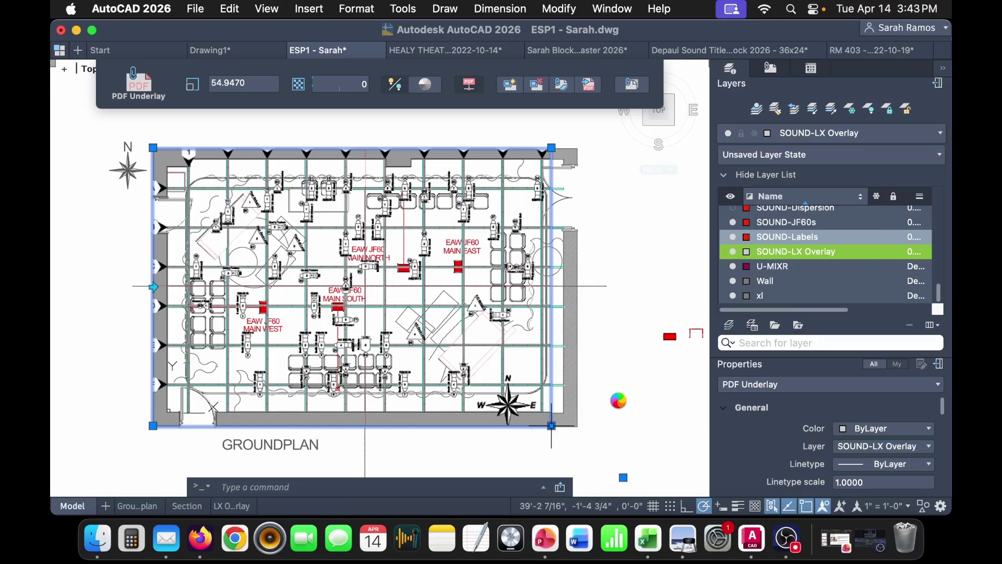
key(Escape)
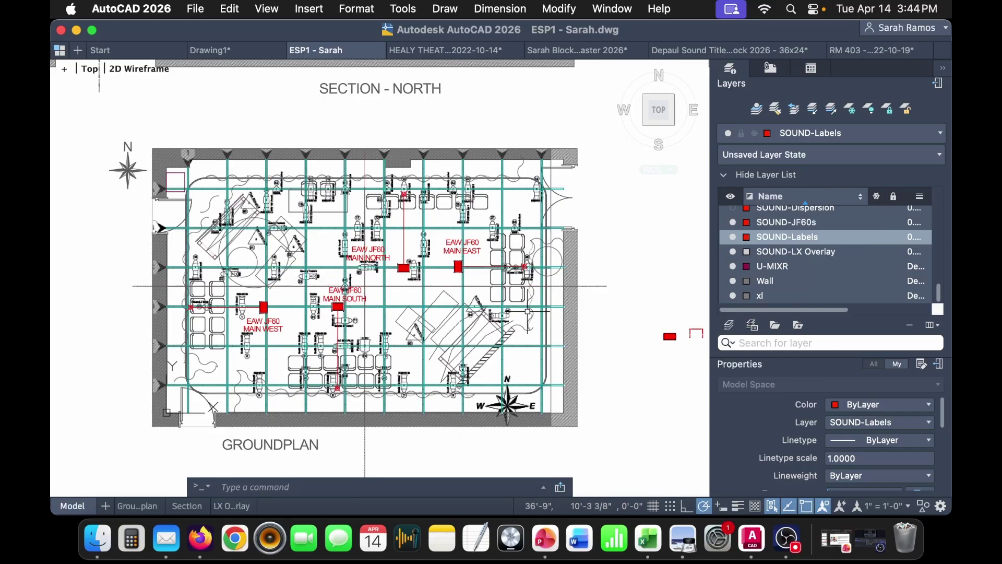
- Open the LX Overlay sheet and pan to review the clipped plot beneath the unlabelled speakers
click(232, 505)
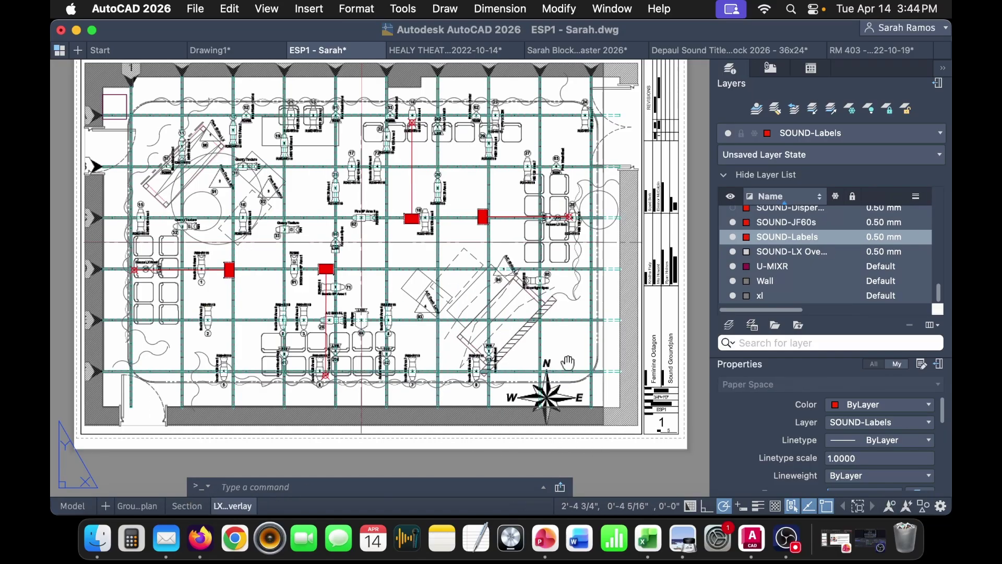
scroll(589, 417, up, 3)
middle_drag(581, 394, 595, 396)
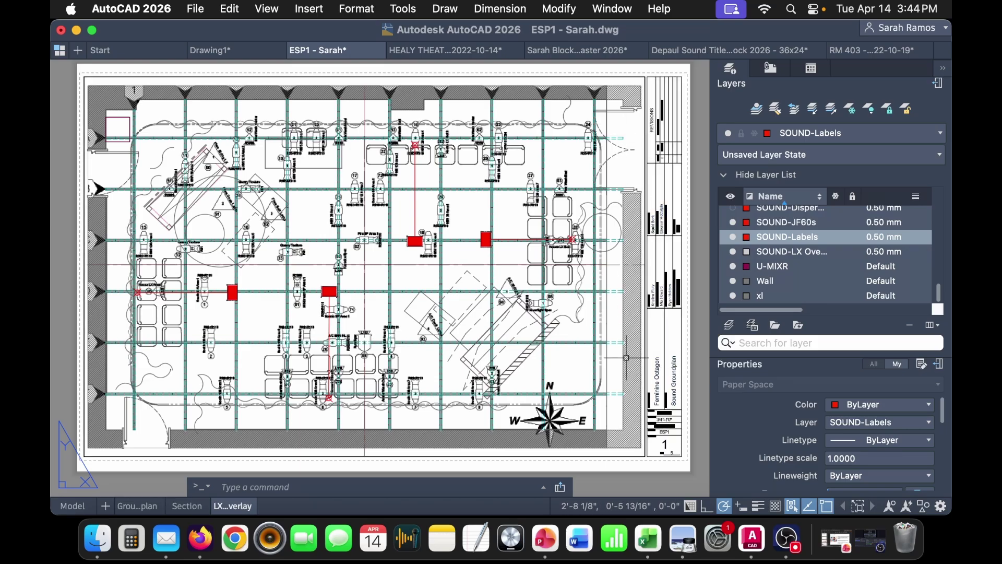
mouse_move(522, 409)
middle_down()
mouse_move(554, 406)
mouse_move(522, 411)
middle_up()
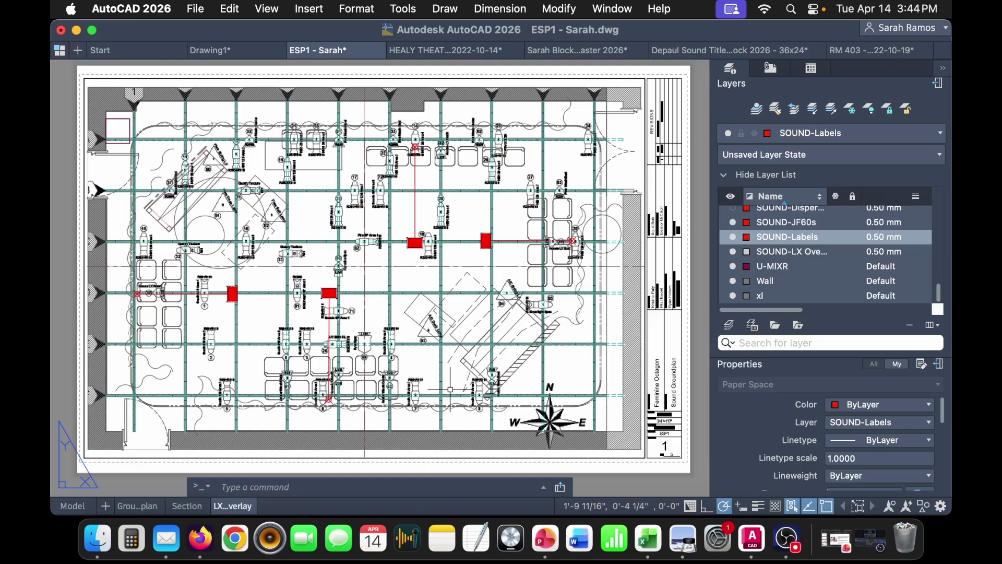
- Change the LX overlay title block's sheet number to 3
scroll(414, 233, up, 9)
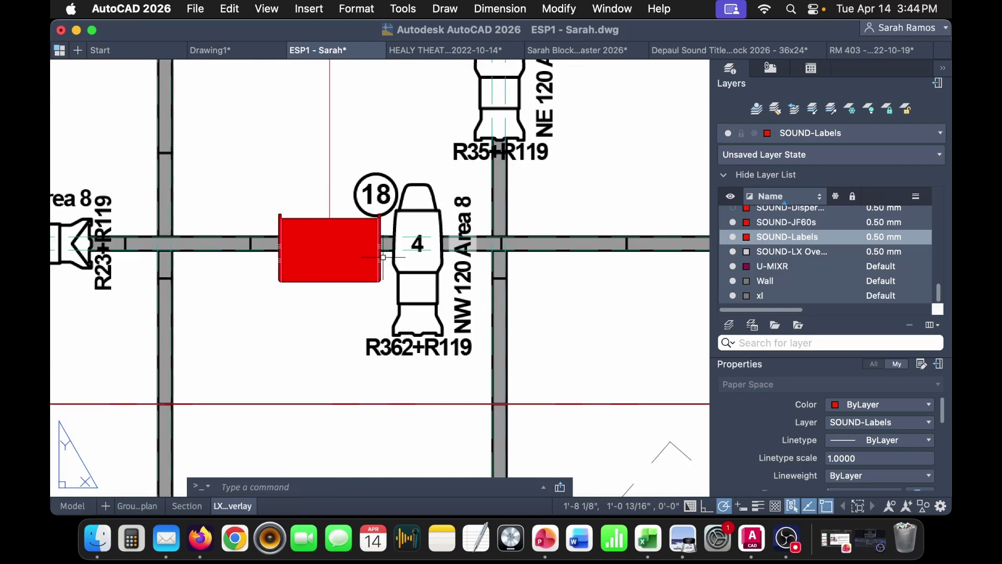
scroll(390, 260, down, 3)
scroll(380, 262, down, 3)
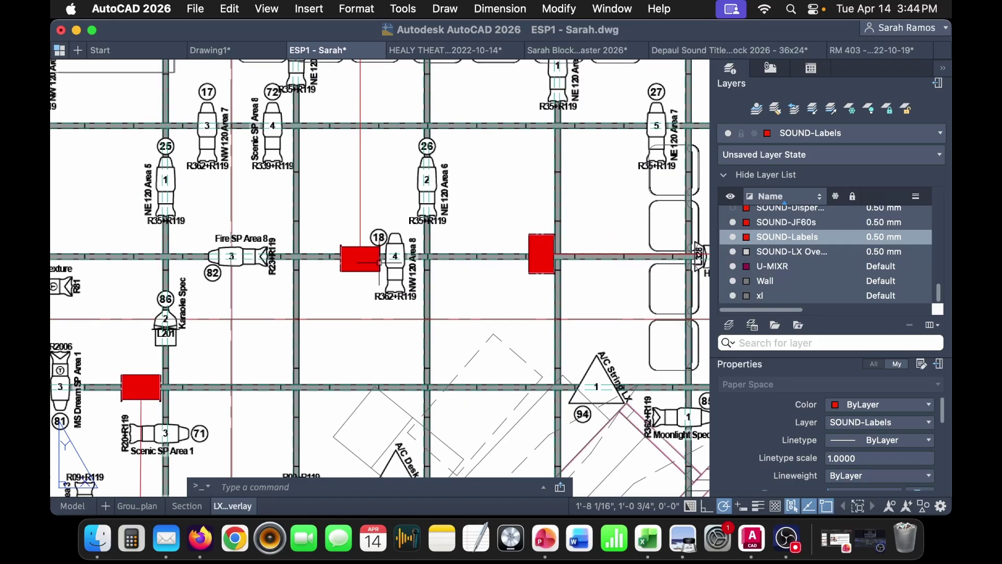
mouse_move(360, 308)
middle_down()
mouse_move(392, 302)
mouse_move(428, 241)
mouse_move(485, 268)
mouse_move(506, 312)
middle_up()
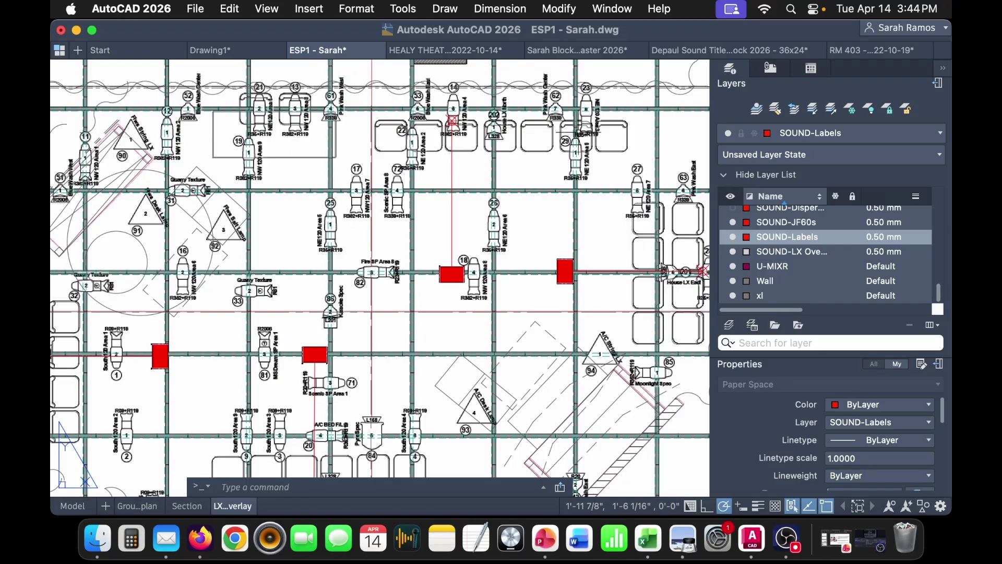
scroll(510, 337, down, 5)
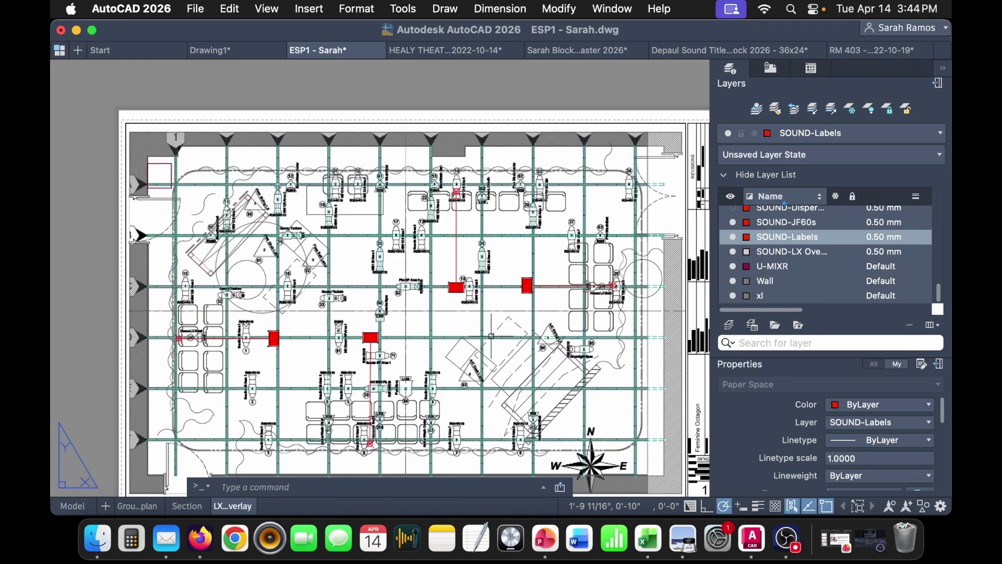
scroll(491, 335, down, 3)
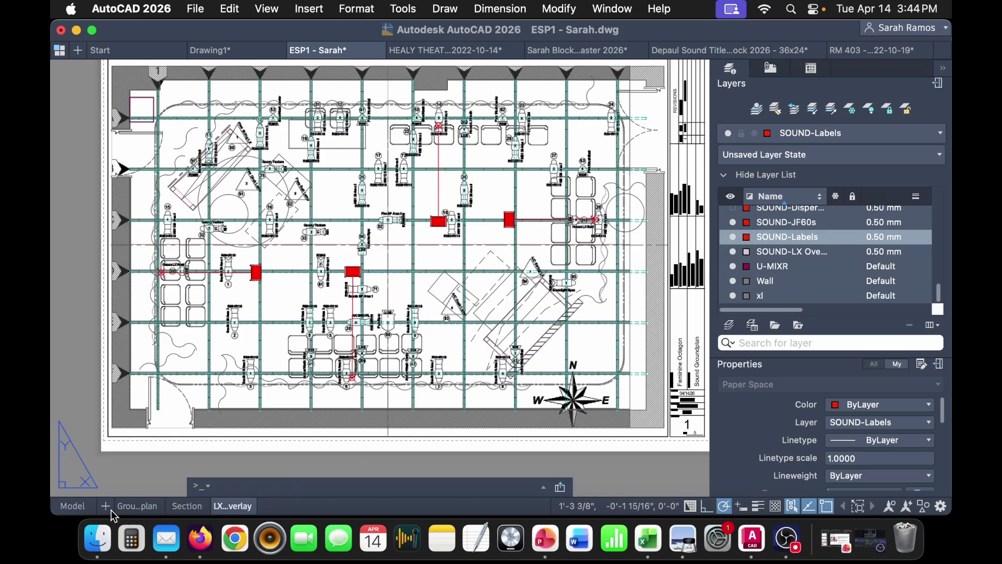
scroll(689, 425, up, 10)
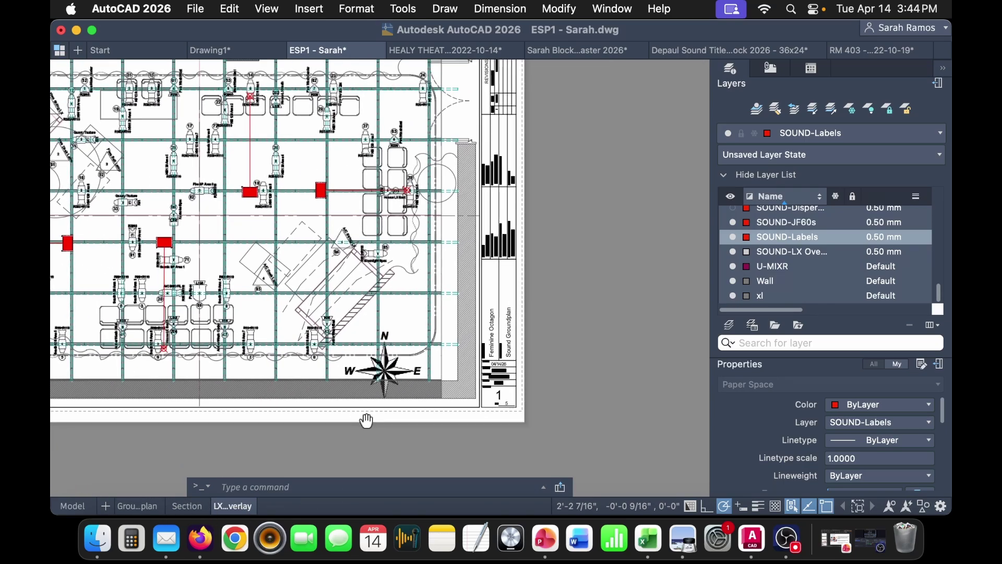
double_click(469, 413)
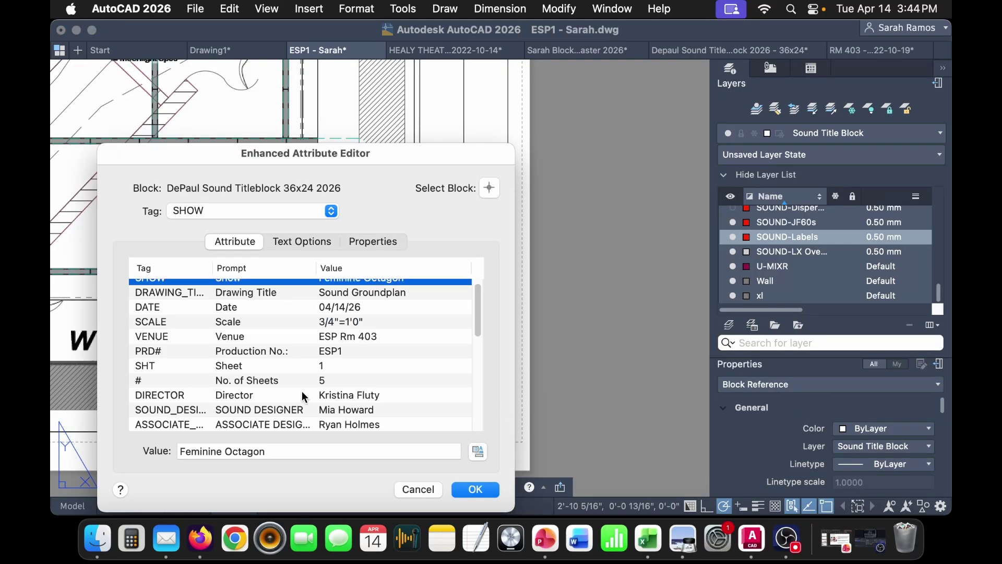
click(334, 367)
click(254, 446)
key(BackSpace)
text(3)
click(386, 337)
- Change the drawing title to Sound Light Plot Overlay and confirm the title block edits
click(392, 306)
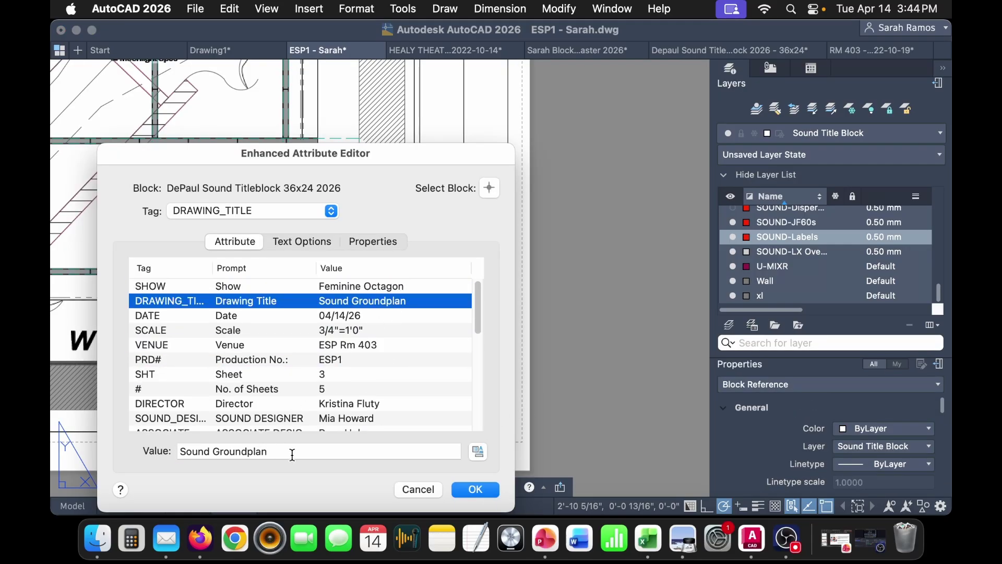
drag(306, 452, 211, 452)
text(Lgit)
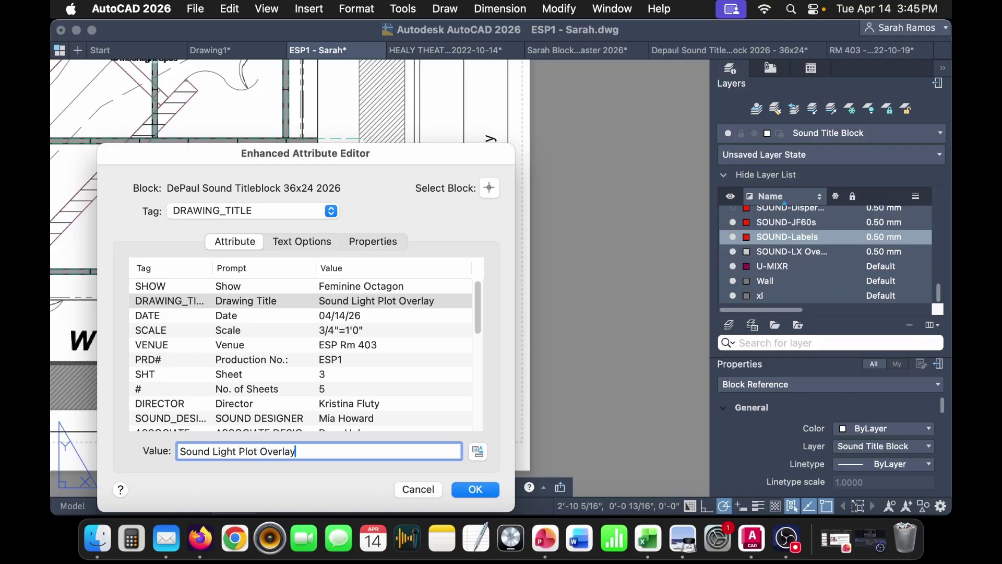
click(429, 347)
scroll(376, 389, down, 3)
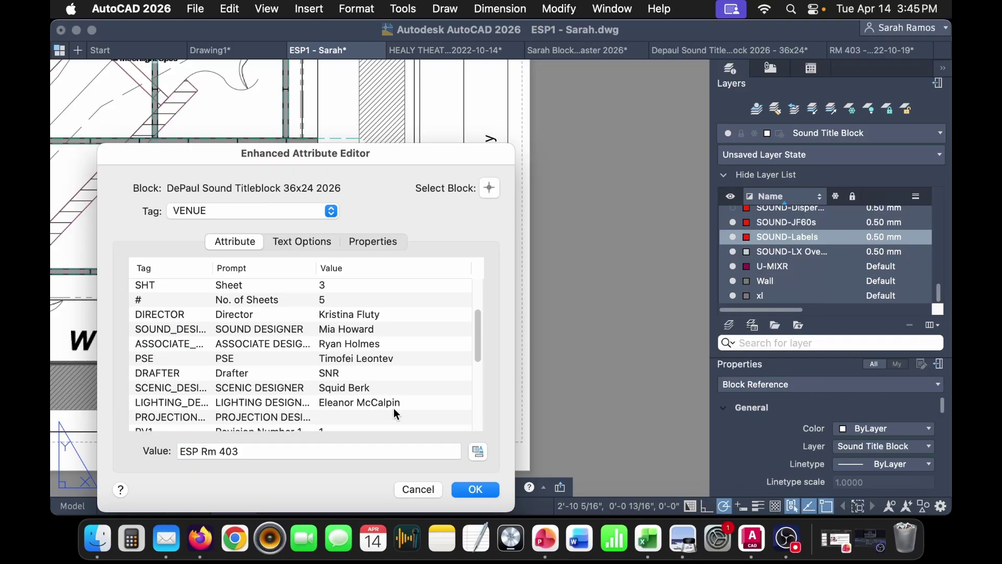
scroll(393, 408, up, 3)
click(485, 490)
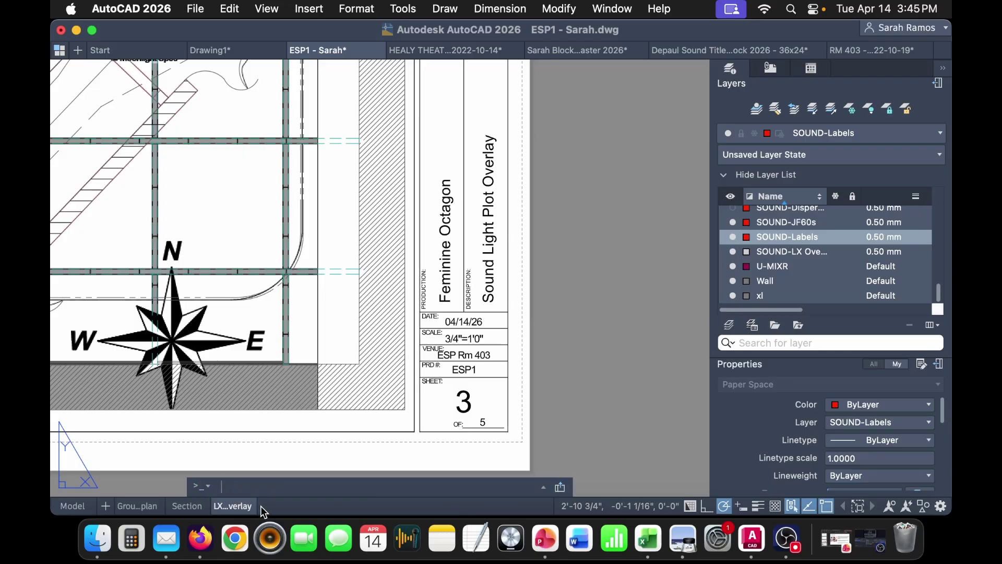
click(124, 503)
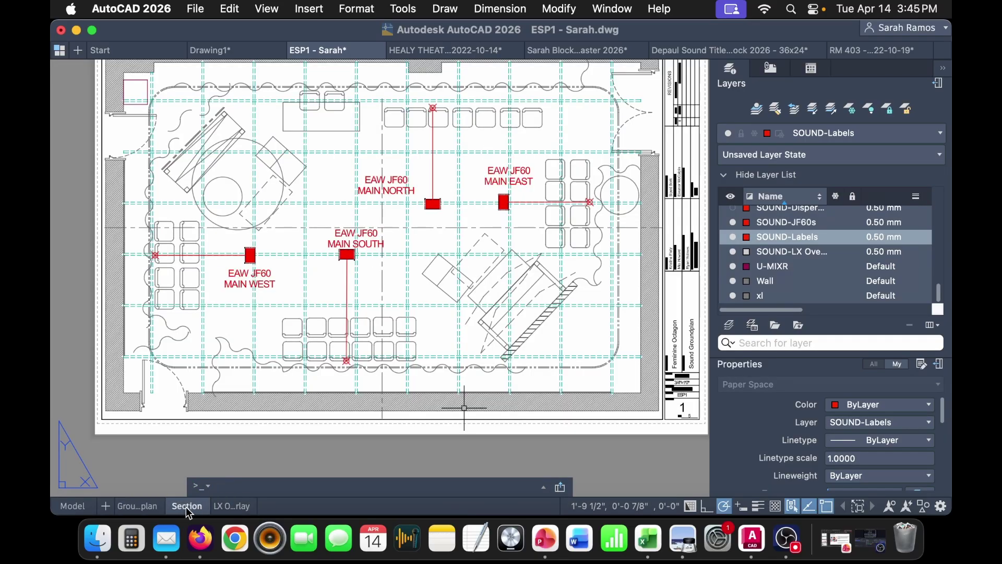
- Duplicate the Groundplan layout as a new layout named Line Diagram
right_click(130, 508)
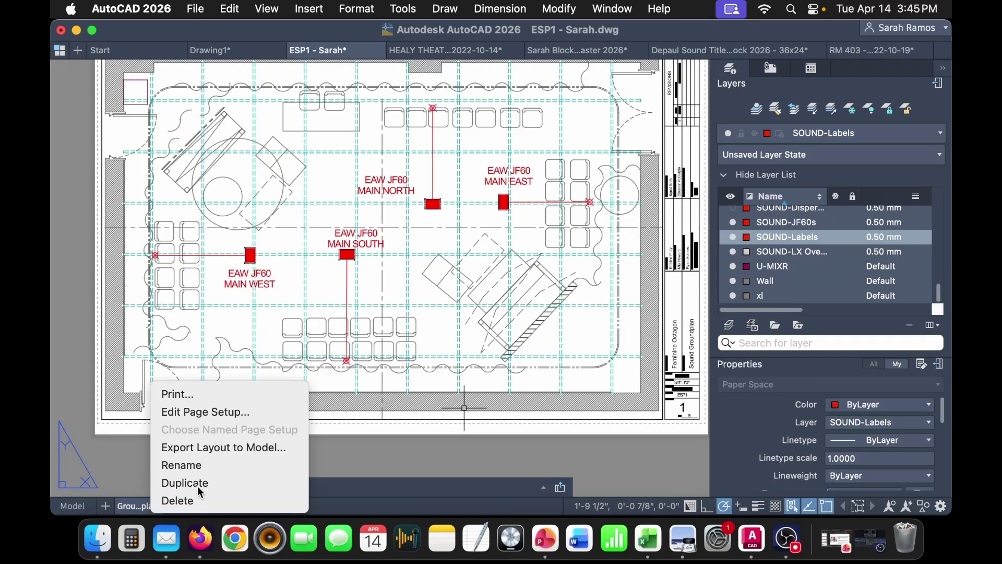
key(Escape)
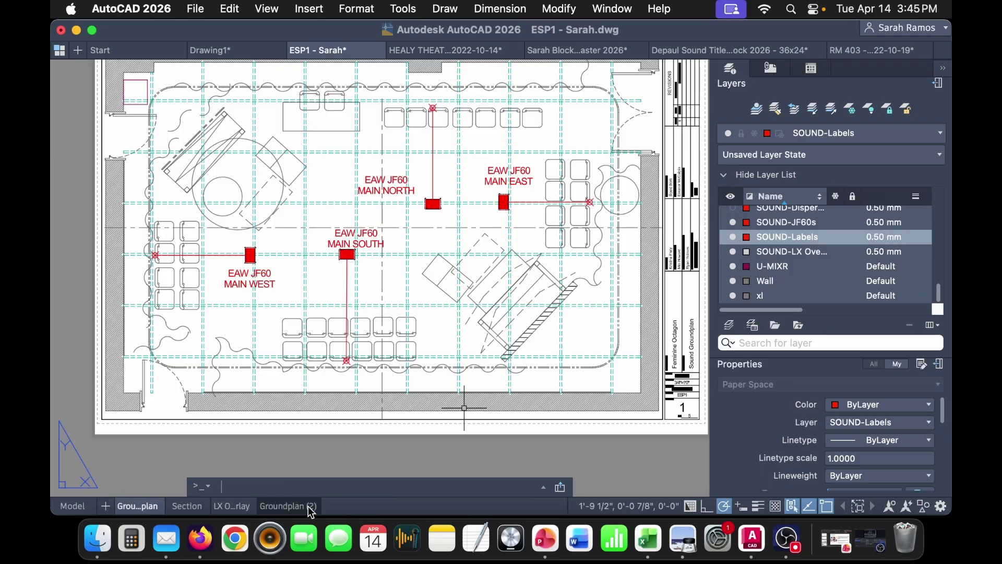
text(Line Diagram)
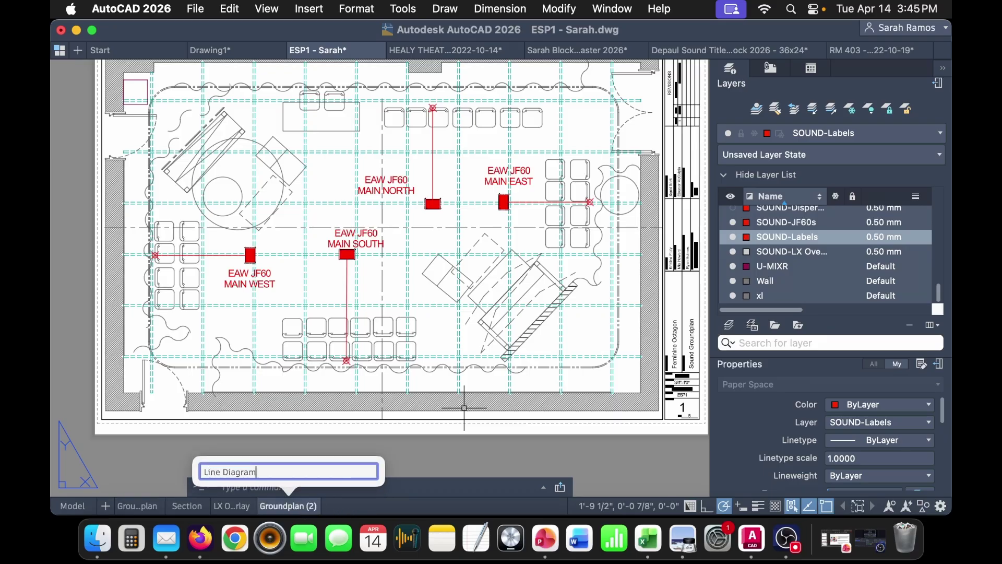
key(Return)
- Duplicate the Line Diagram layout and rename the copy Rack Elevation
right_click(288, 506)
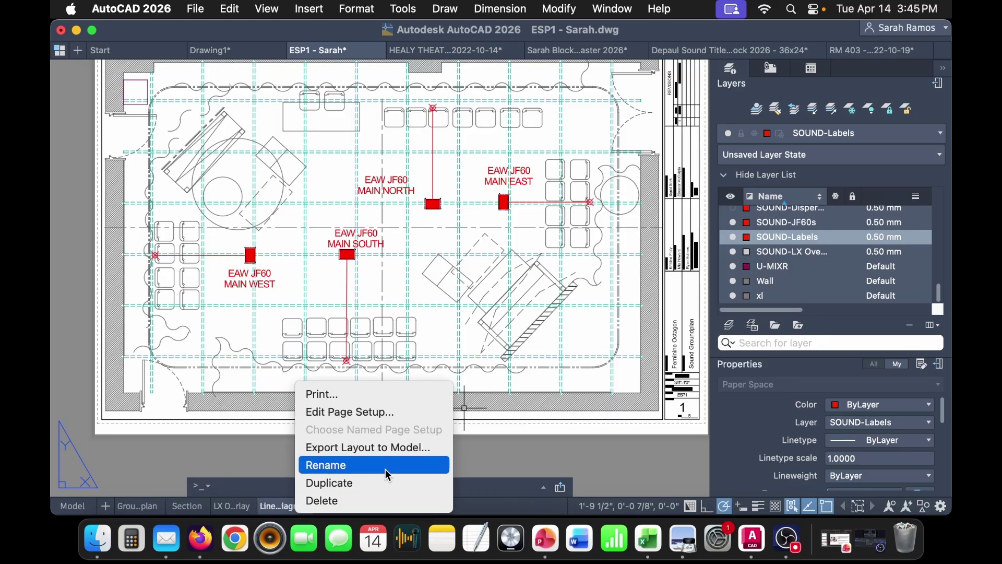
click(382, 487)
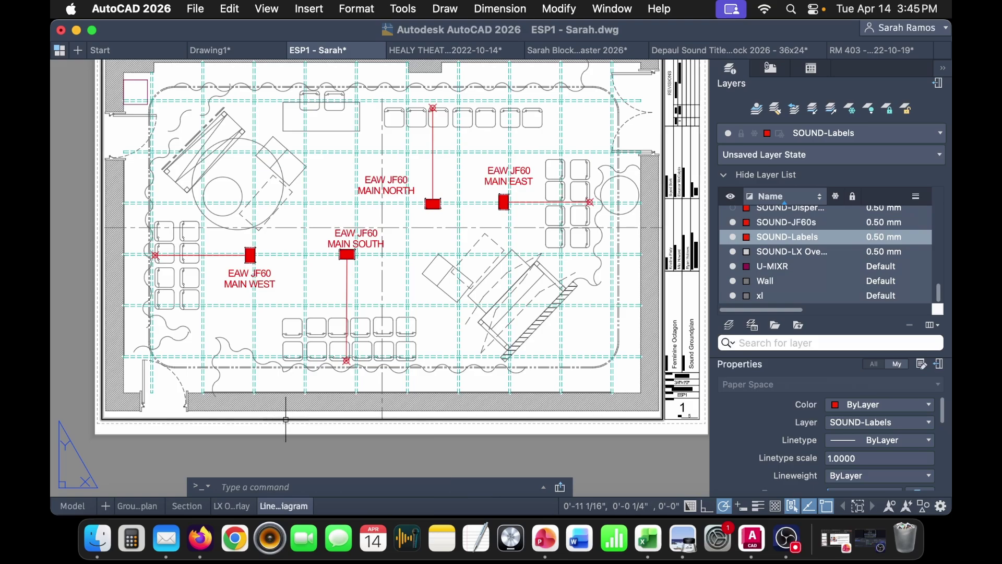
right_click(288, 509)
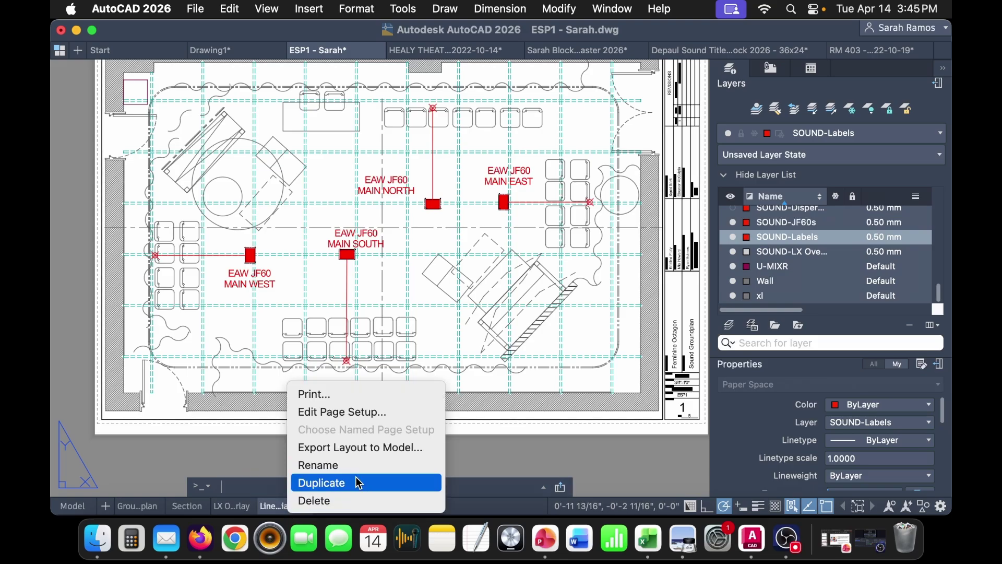
click(359, 482)
double_click(347, 506)
text(Rack Elevati)
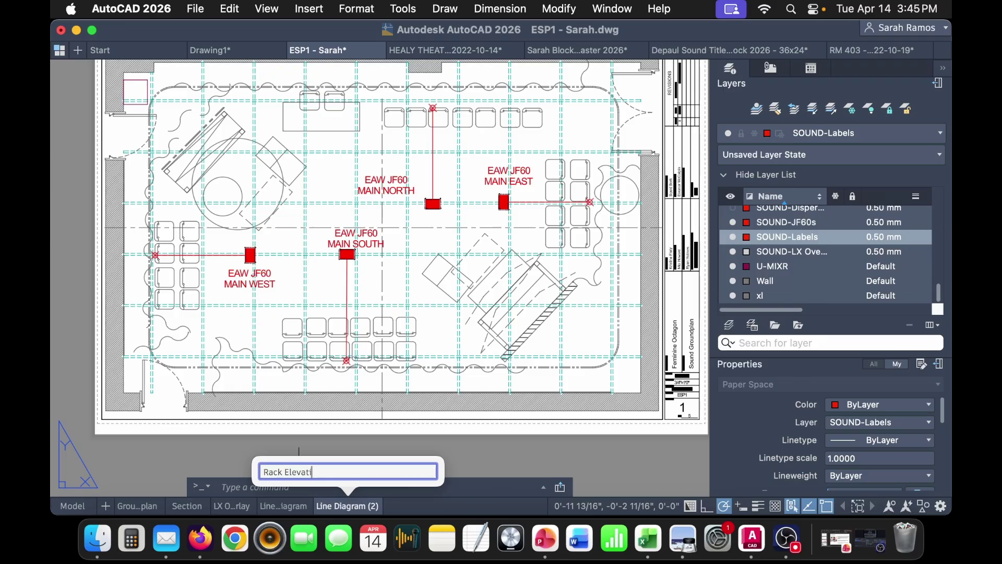
text(on)
key(Return)
scroll(437, 454, right, 5)
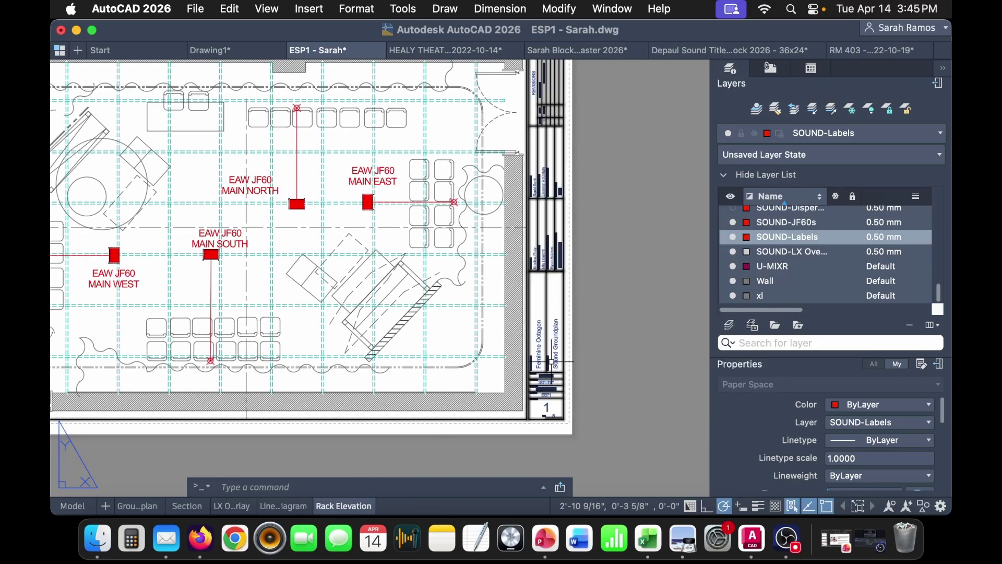
click(282, 505)
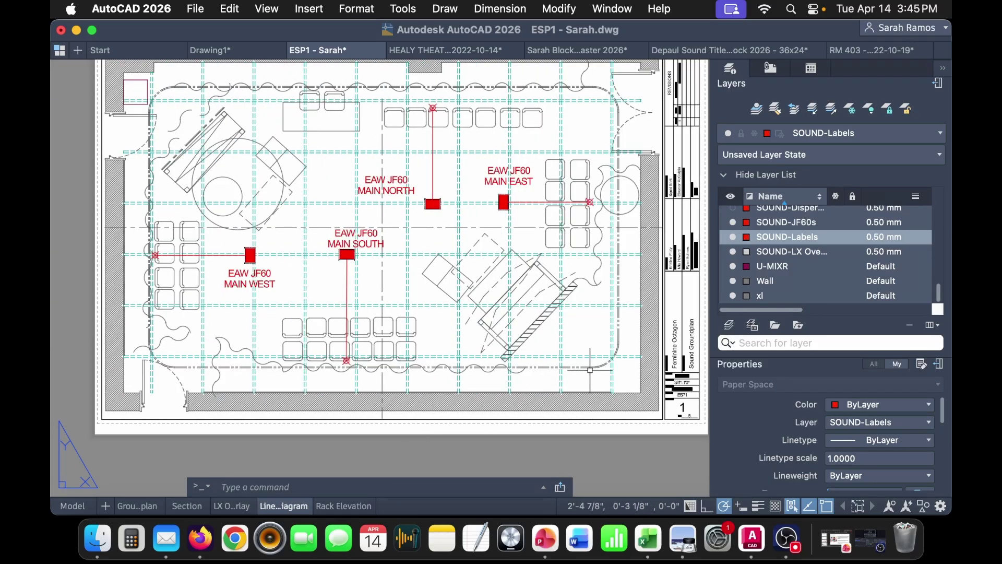
- Set the Line Diagram title block's title to Line Diagram and scale to NTS
double_click(680, 353)
scroll(364, 376, up, 2)
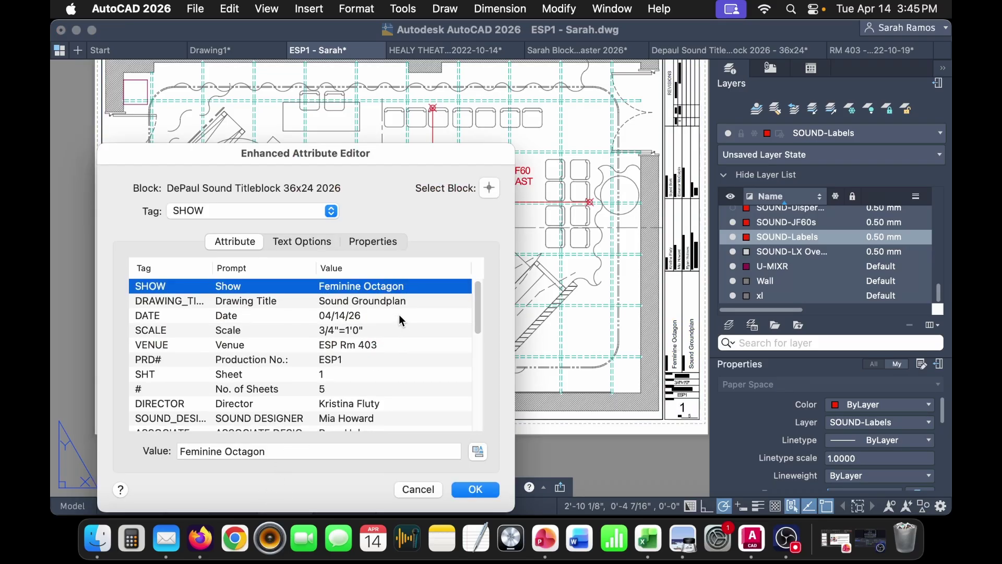
click(392, 304)
triple_click(294, 448)
text(me)
key(BackSpace)
key(BackSpace)
text(Line Diagram)
click(367, 334)
triple_click(264, 449)
text(NT)
click(475, 489)
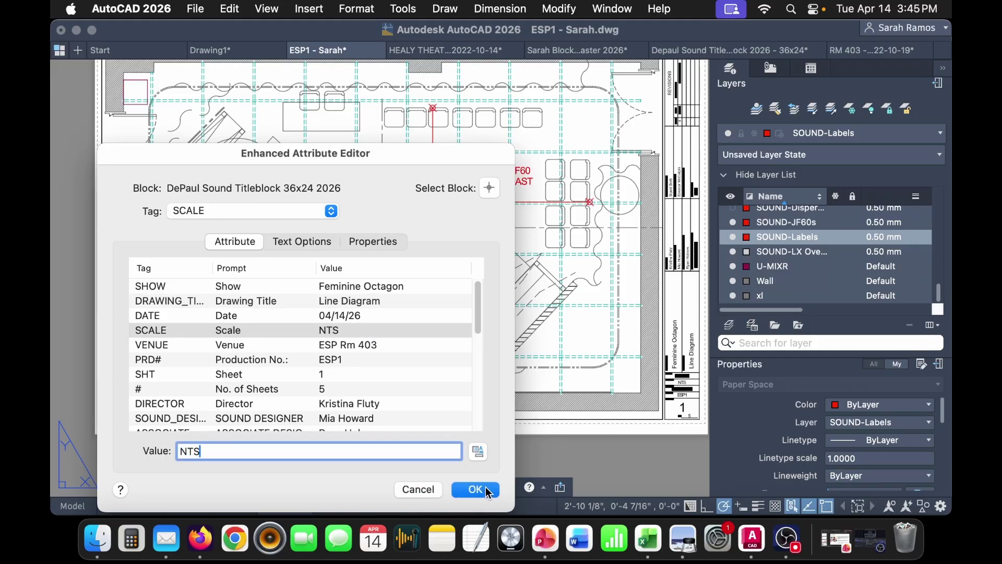
- Retitle the Rack Elevation title block and set its sheet number to 5
click(344, 506)
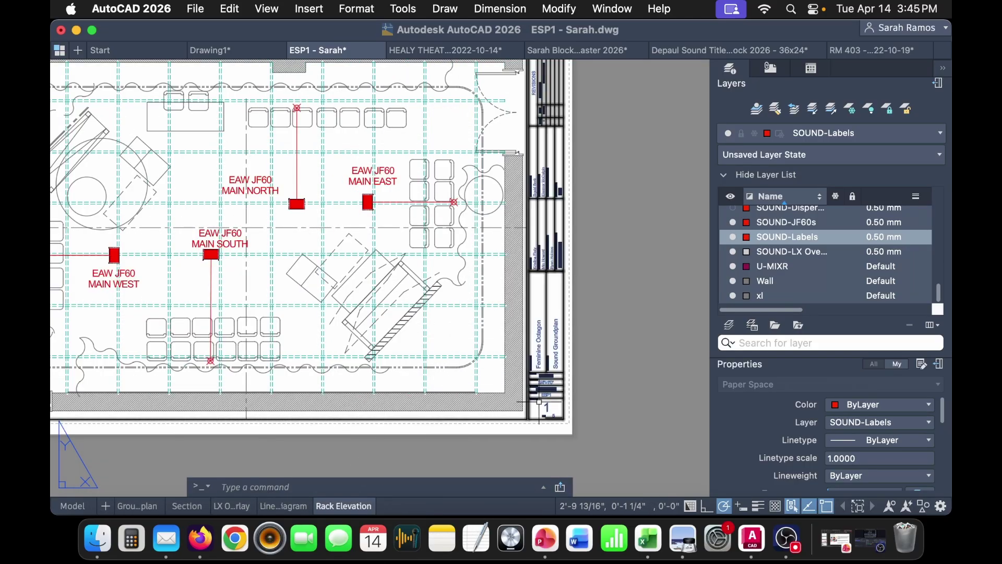
double_click(541, 387)
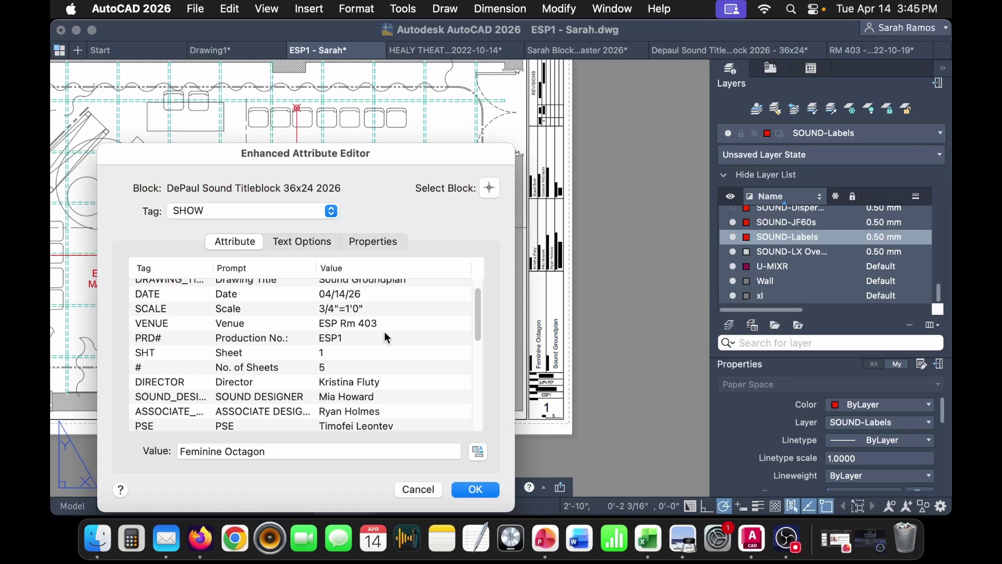
click(360, 311)
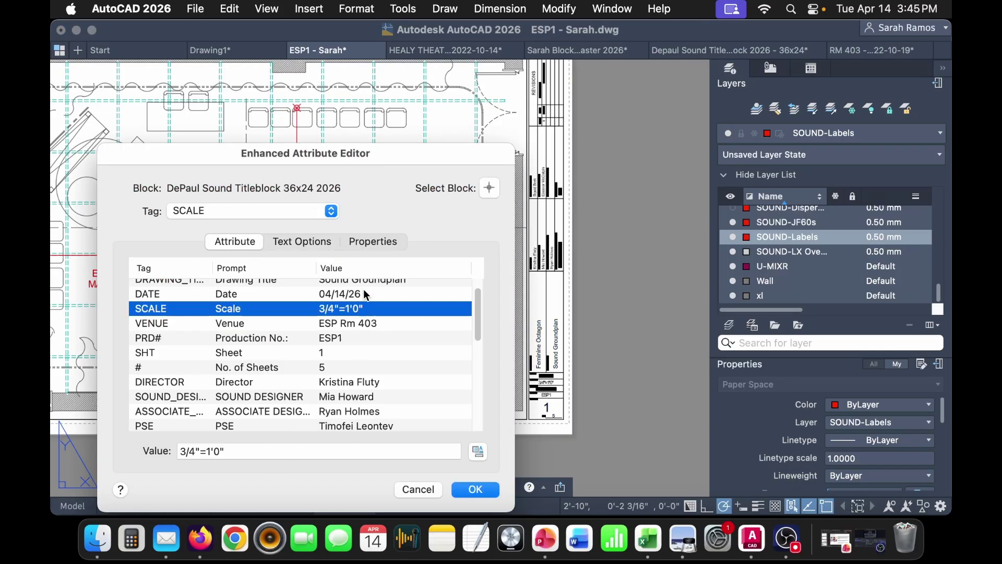
scroll(364, 325, up, 2)
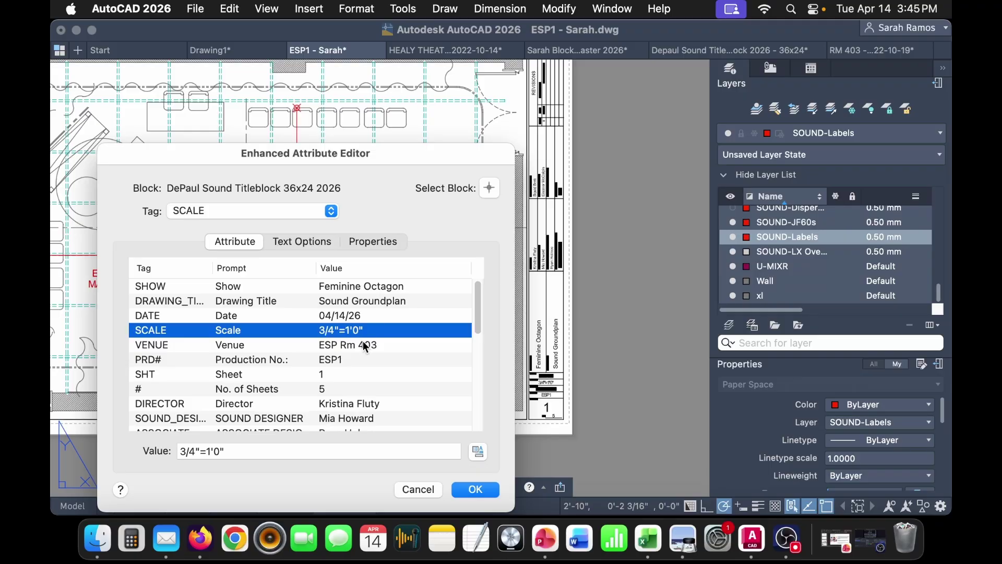
click(373, 302)
drag(288, 451, 116, 454)
text(Rack Elevation)
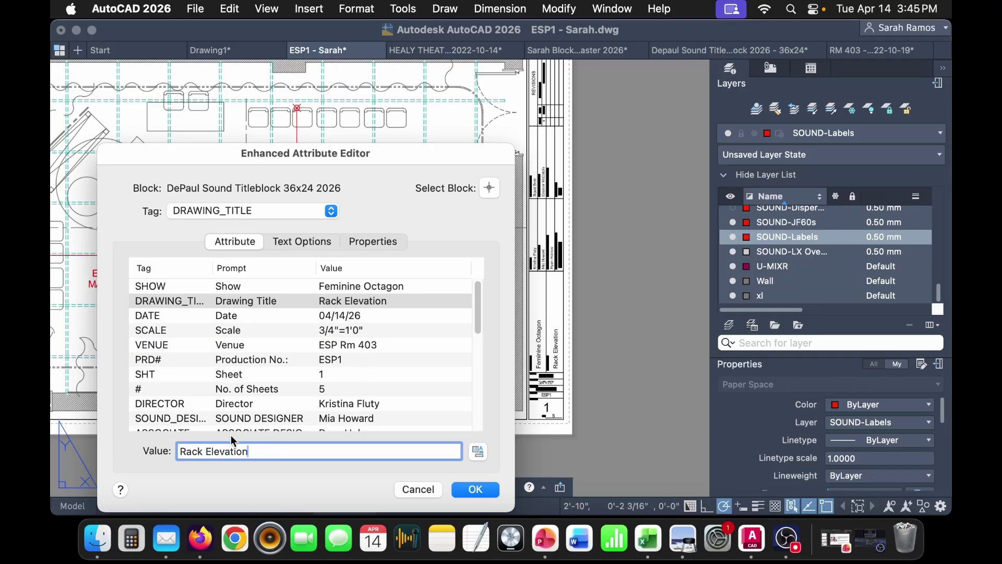
click(342, 376)
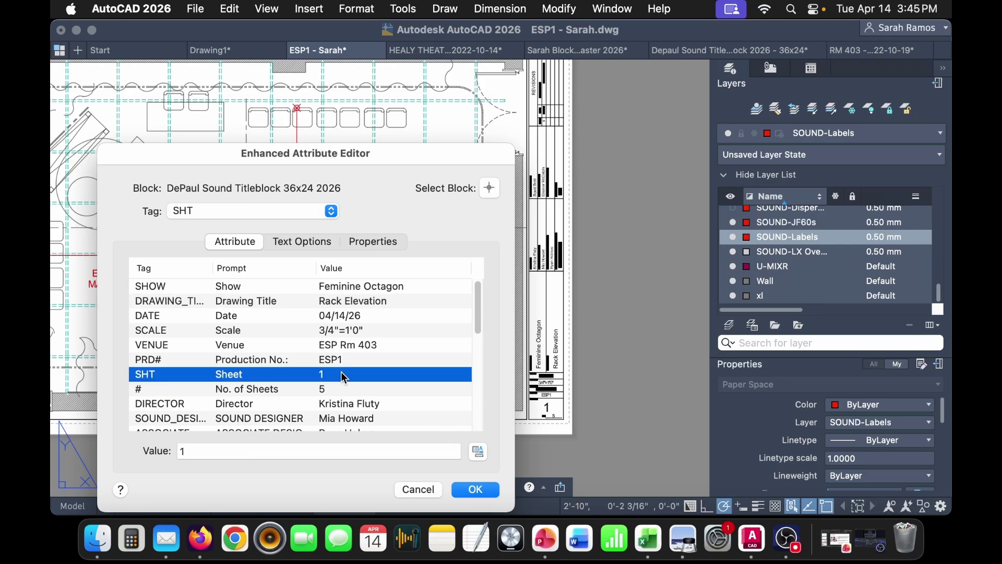
click(267, 452)
text(5)
click(476, 490)
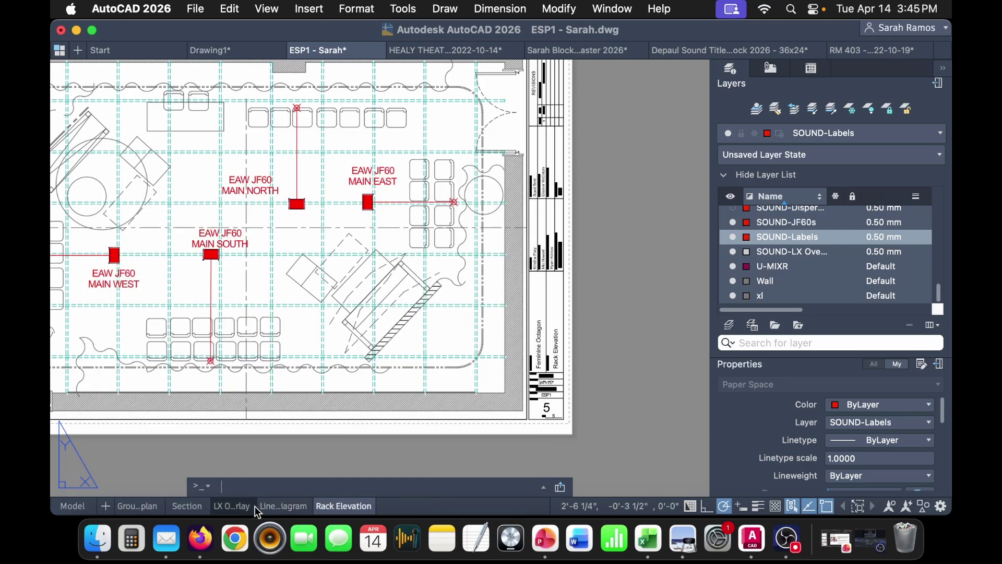
- Check the Line Diagram sheet number, then return to model space
click(284, 506)
double_click(431, 187)
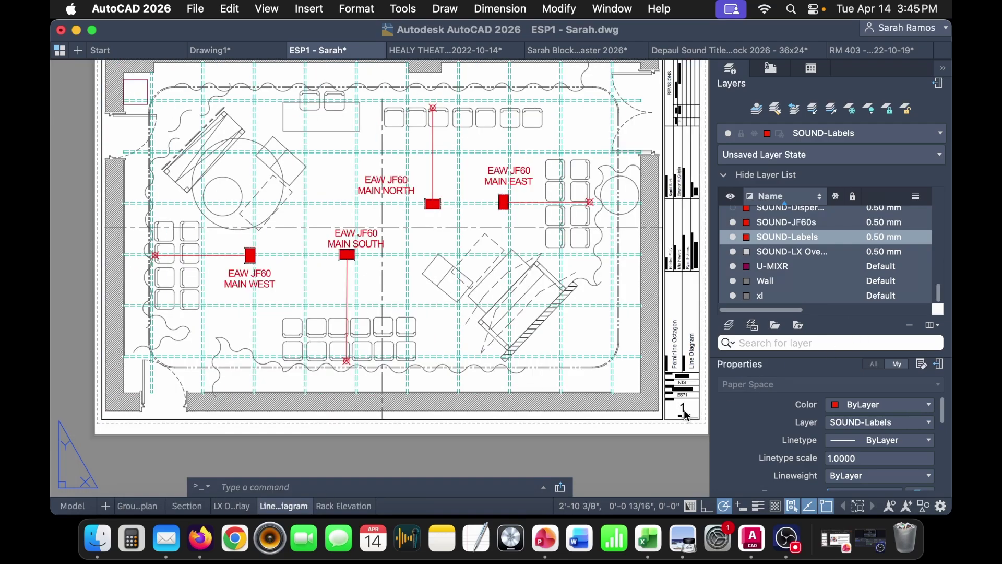
click(290, 365)
click(239, 452)
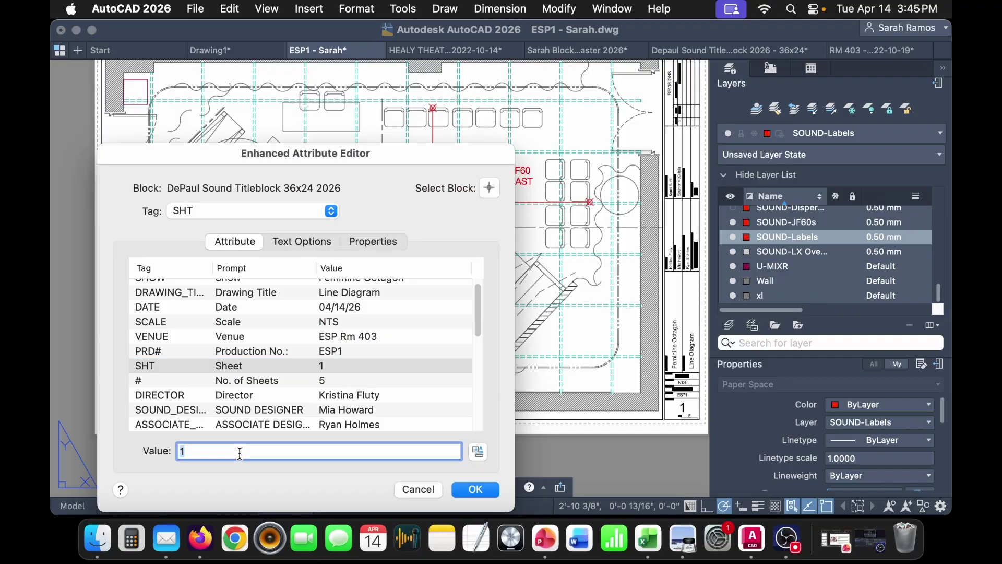
click(473, 489)
click(72, 506)
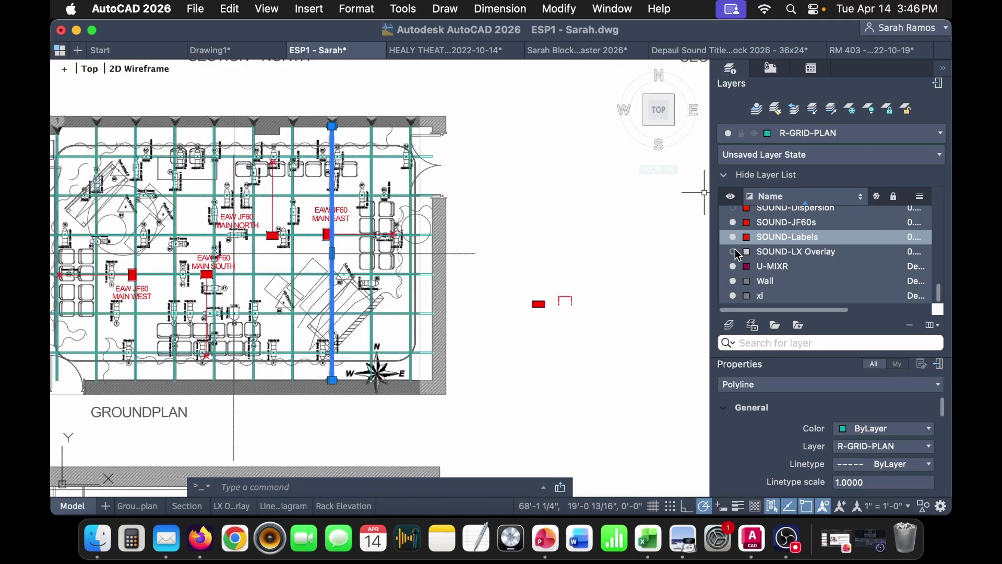
- Turn off the SOUND-LX Overlay layer, toggle Wall off and on, and pan to the section views
click(732, 252)
click(733, 281)
click(731, 283)
scroll(580, 305, down, 5)
middle_drag(590, 317, 241, 238)
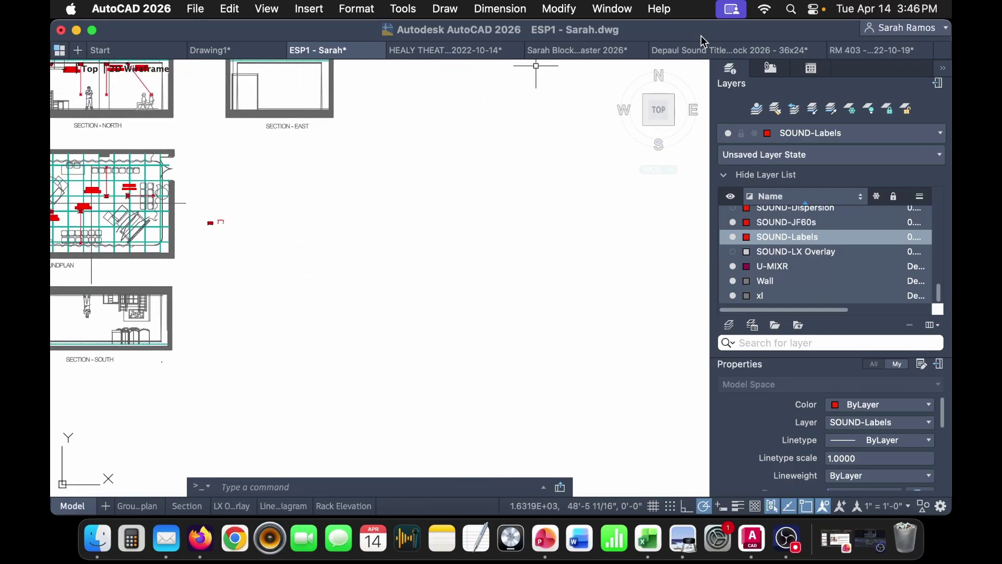
- Open Line Diagram Blocks.dwg from the ESP Paperwork folder in Finder
click(98, 538)
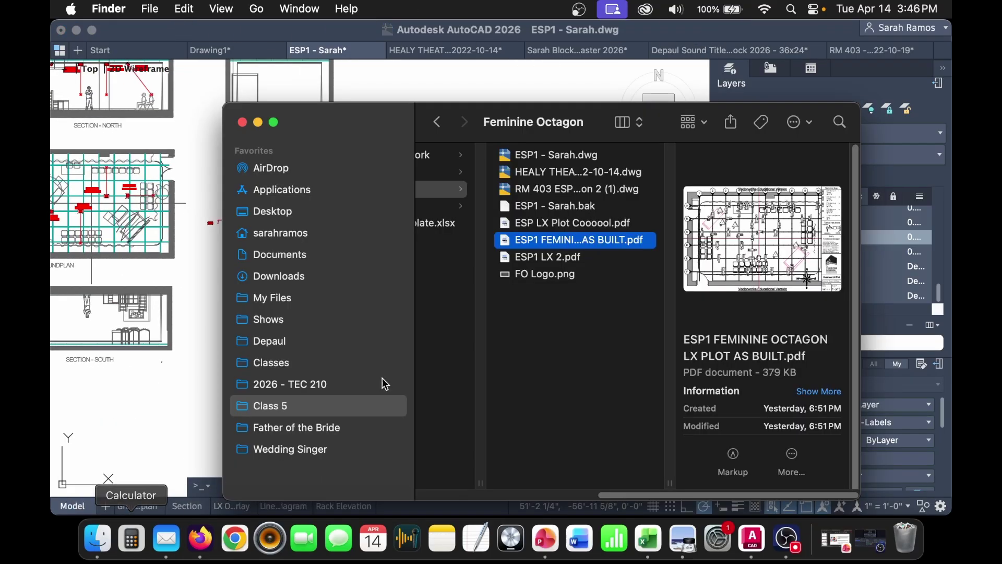
click(541, 320)
click(492, 262)
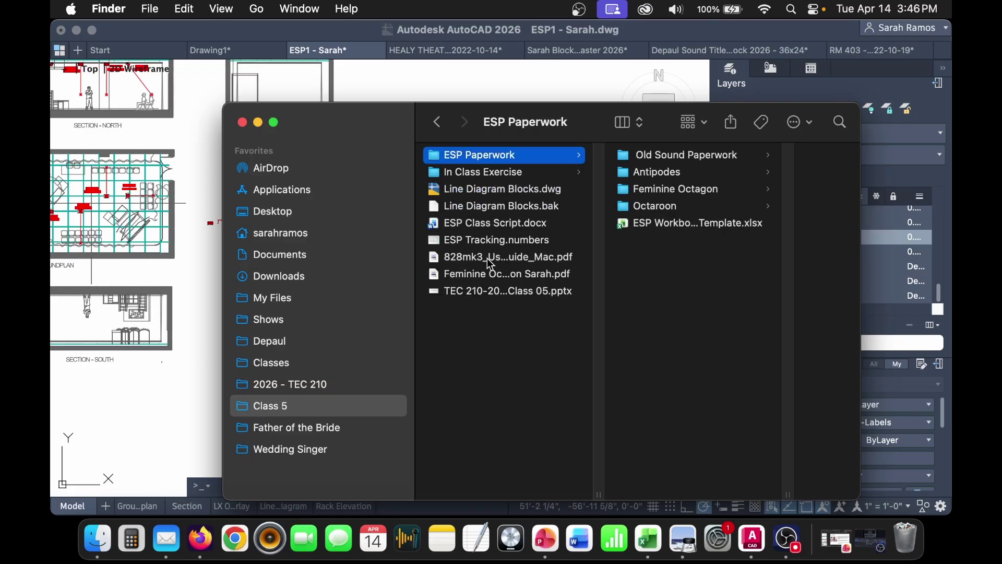
double_click(512, 200)
click(560, 432)
- Copy the Line Diagram Blocks table and paste it into an empty area of ESP1
click(175, 75)
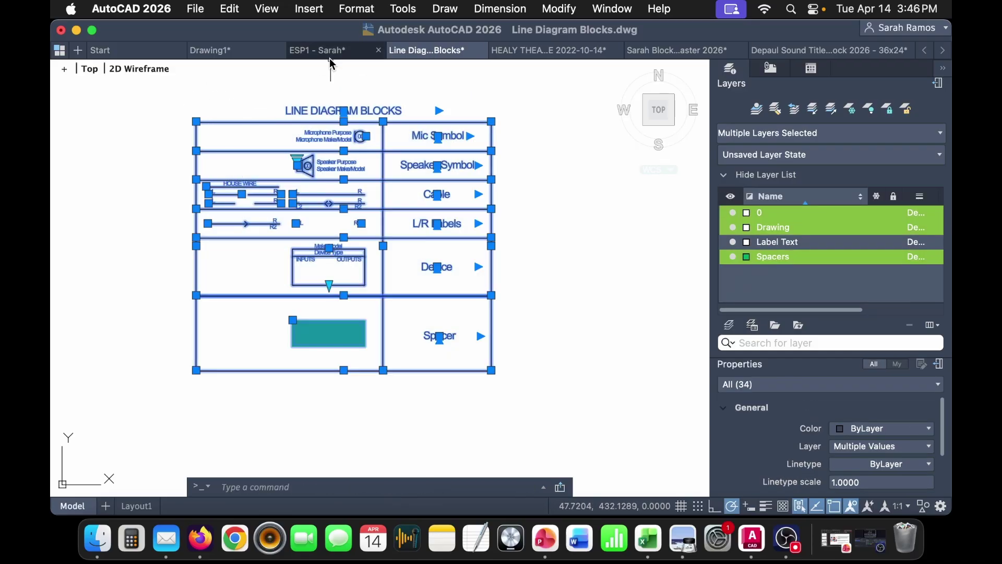
click(330, 52)
scroll(385, 223, down, 3)
middle_drag(411, 199, 222, 252)
key(super+v)
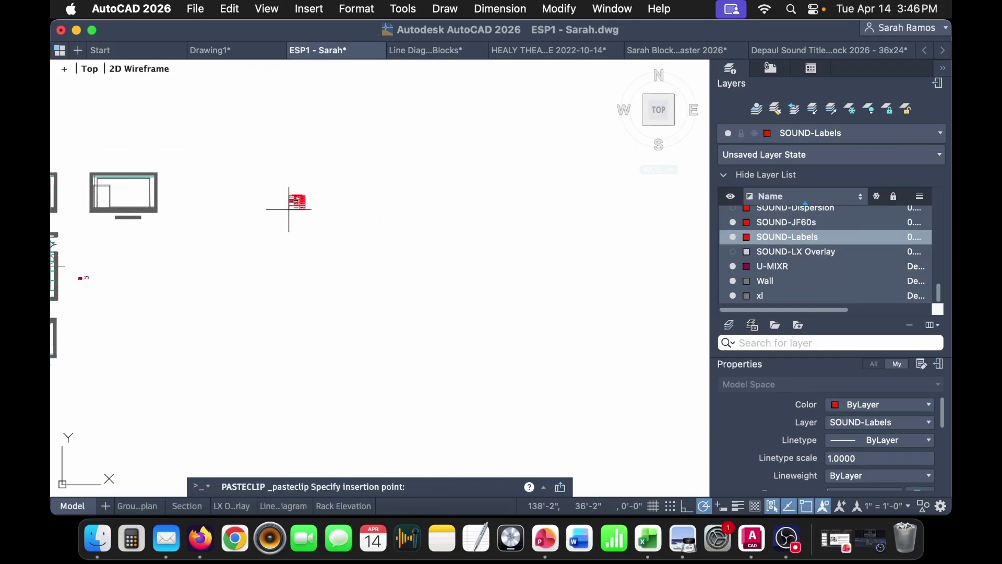
click(288, 209)
scroll(308, 198, up, 8)
- Create a new layer and set the SOUND-Labels layer colour to White
right_click(816, 239)
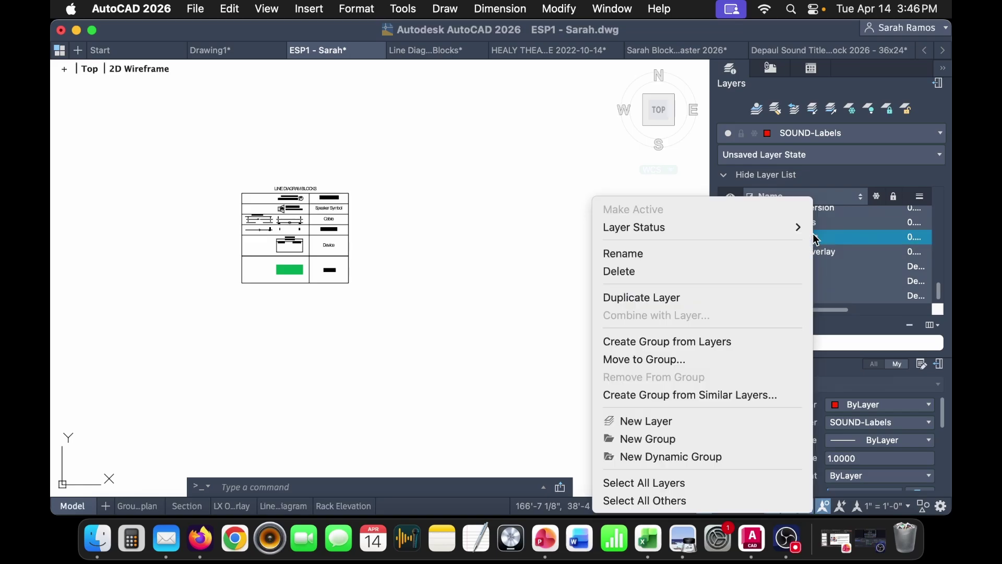
click(750, 419)
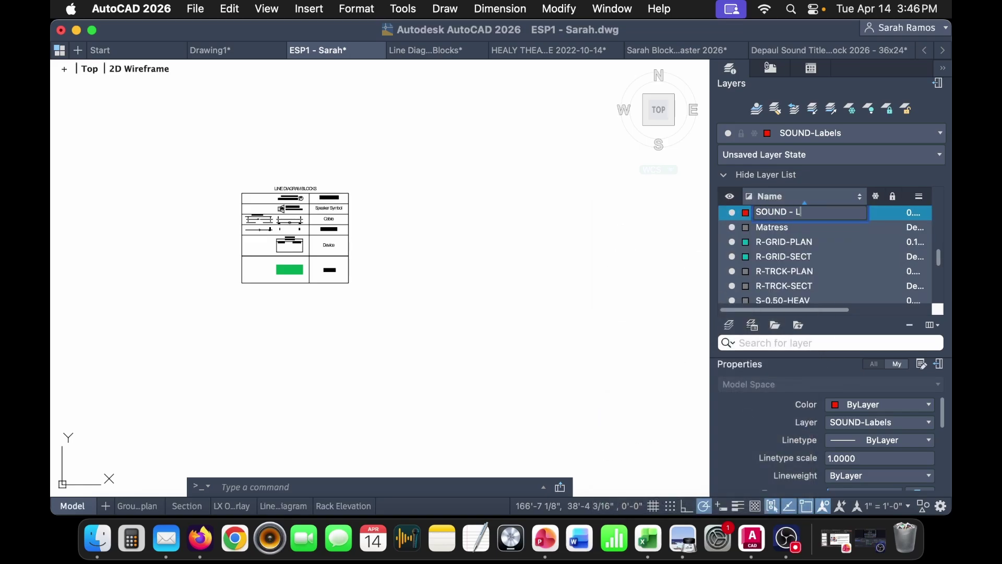
key(Return)
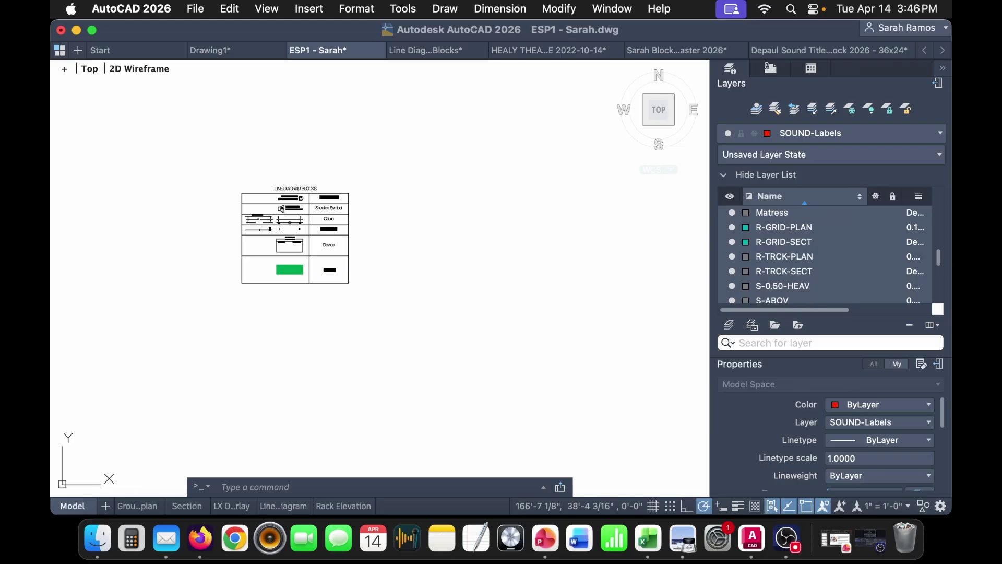
scroll(832, 240, down, 5)
click(746, 223)
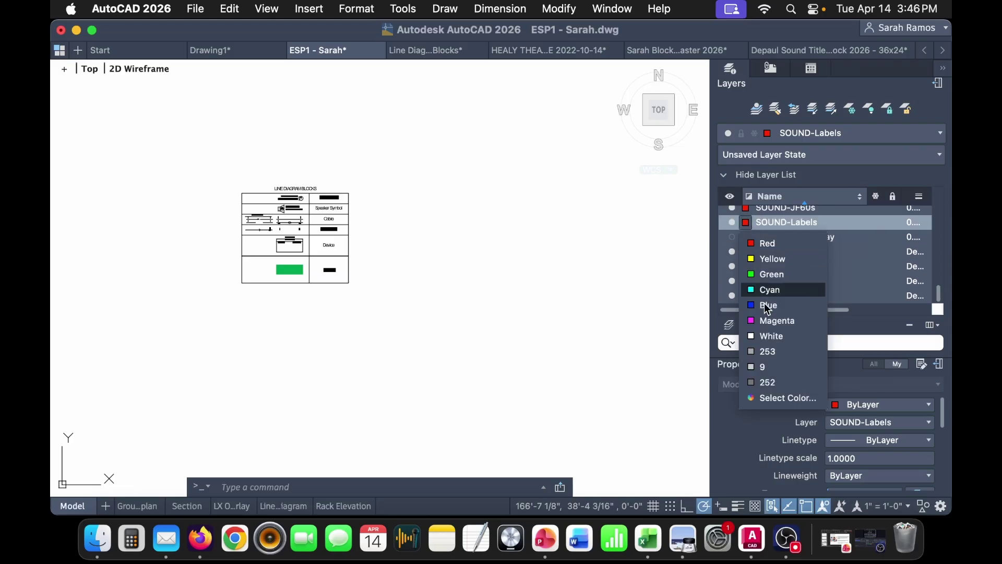
click(769, 335)
scroll(329, 224, up, 5)
- Paste and place a copy of the Device block
click(264, 300)
middle_drag(592, 233, 359, 272)
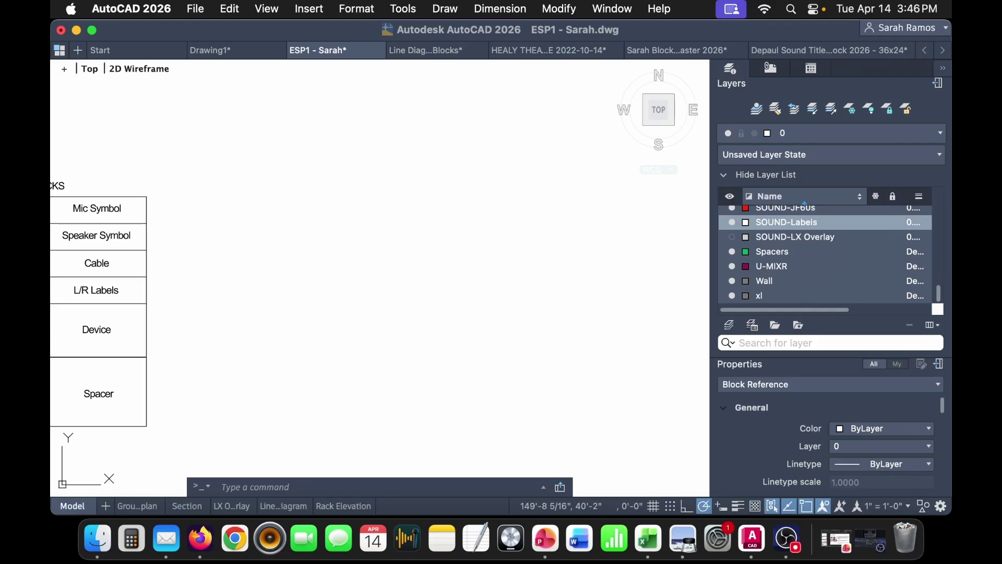
key(super+v)
click(336, 264)
scroll(383, 222, up, 5)
- Set the Device block's type to Qlab Computer and make/model to Mac Pro (Trashcan)
double_click(376, 229)
mouse_move(303, 153)
mouse_down()
mouse_move(366, 84)
mouse_move(667, 106)
mouse_up()
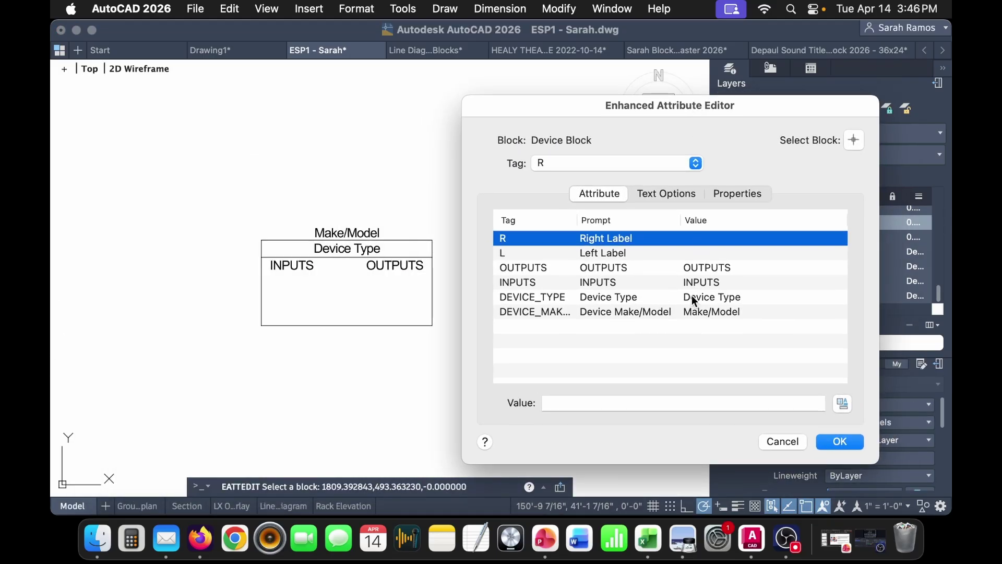
click(721, 315)
drag(639, 403, 484, 403)
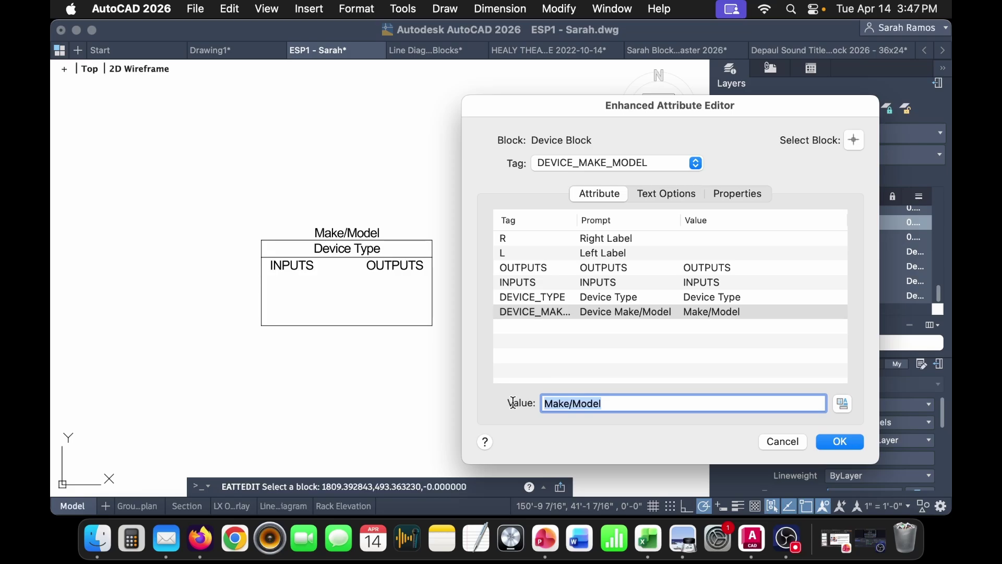
text(T)
text(Mac Pro)
key(BackSpace)
click(711, 301)
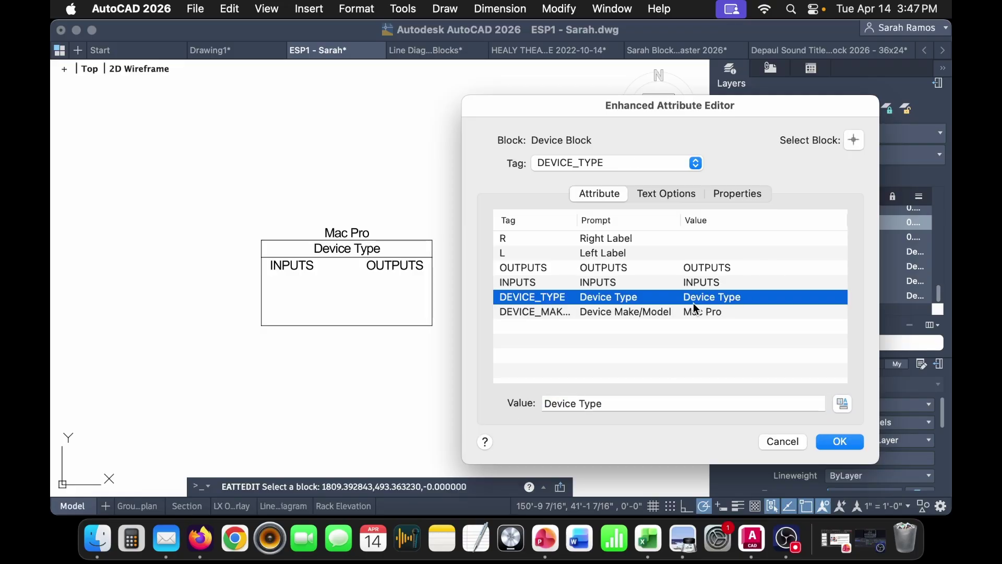
triple_click(634, 404)
key(BackSpace)
text(Qlab Computer)
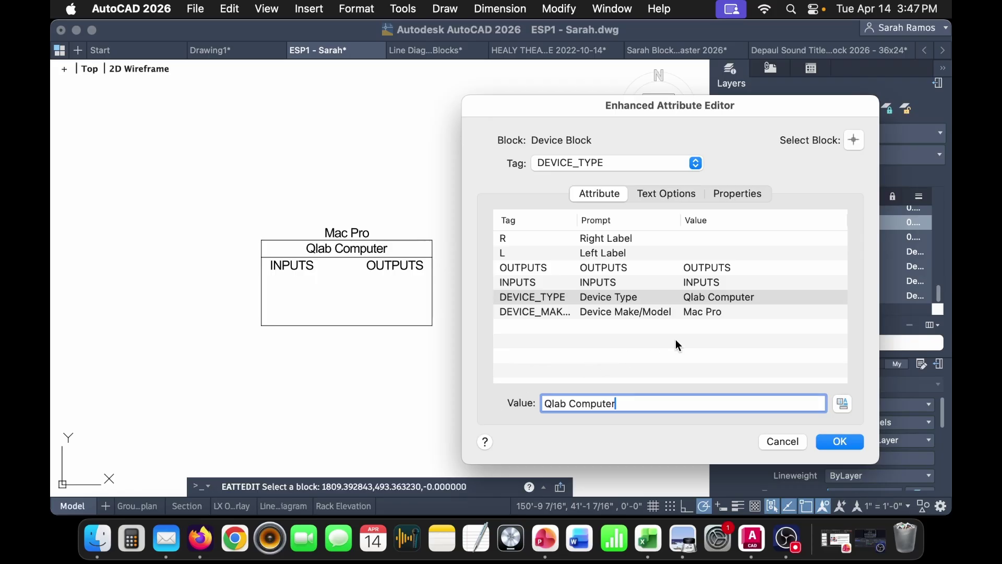
click(725, 312)
click(620, 404)
text(()
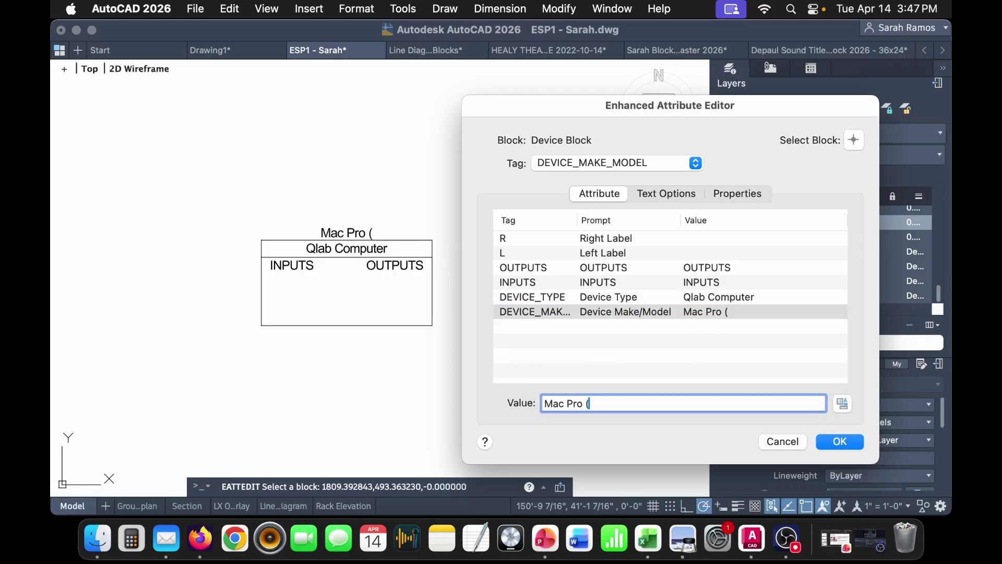
text(Trashcan))
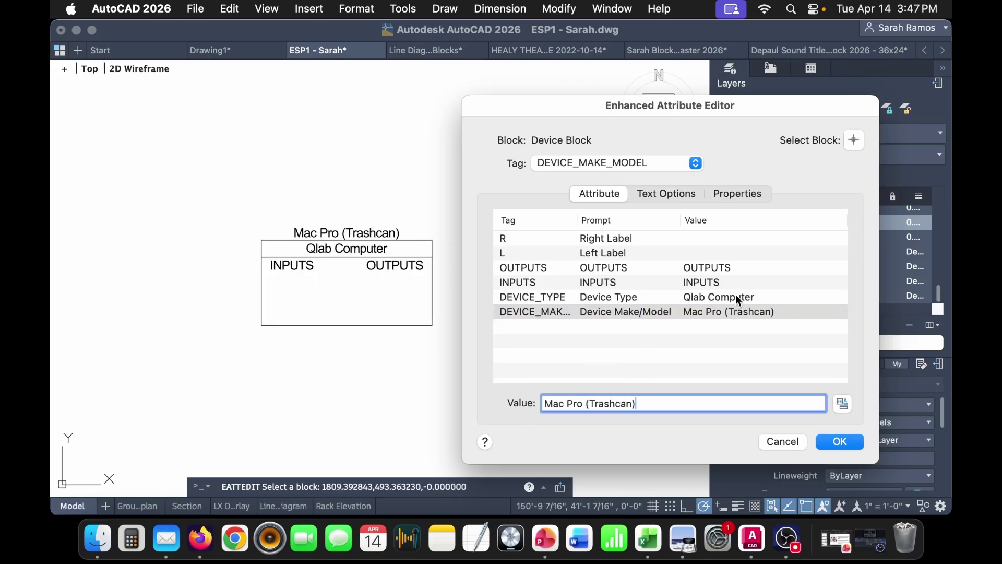
- Clear the Device block's OUTPUTS and INPUTS attribute values
click(728, 283)
click(700, 267)
click(710, 253)
click(709, 267)
key(Tab)
key(BackSpace)
click(697, 281)
key(Tab)
key(BackSpace)
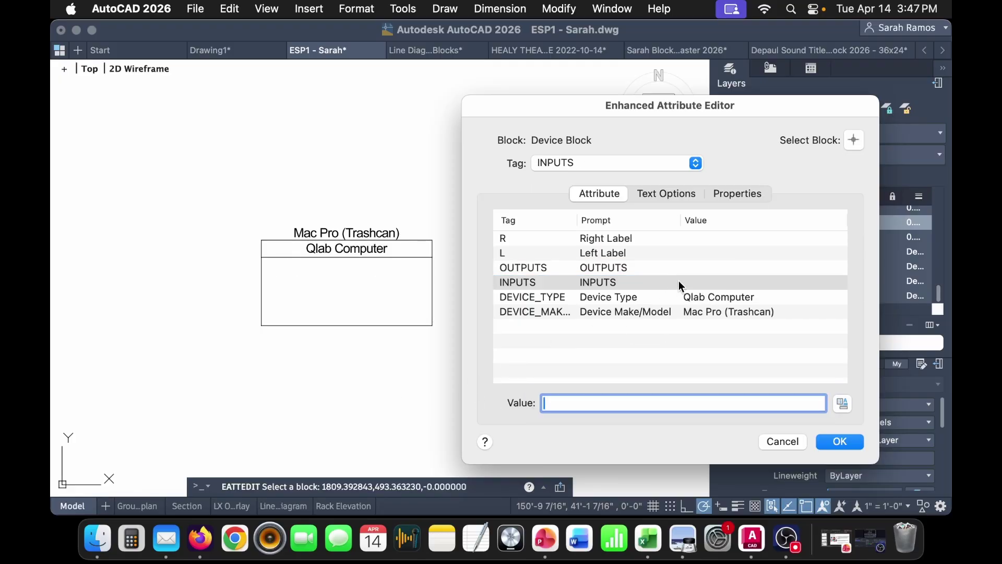
- Leave the left label blank and set the right label to USB A F
click(694, 253)
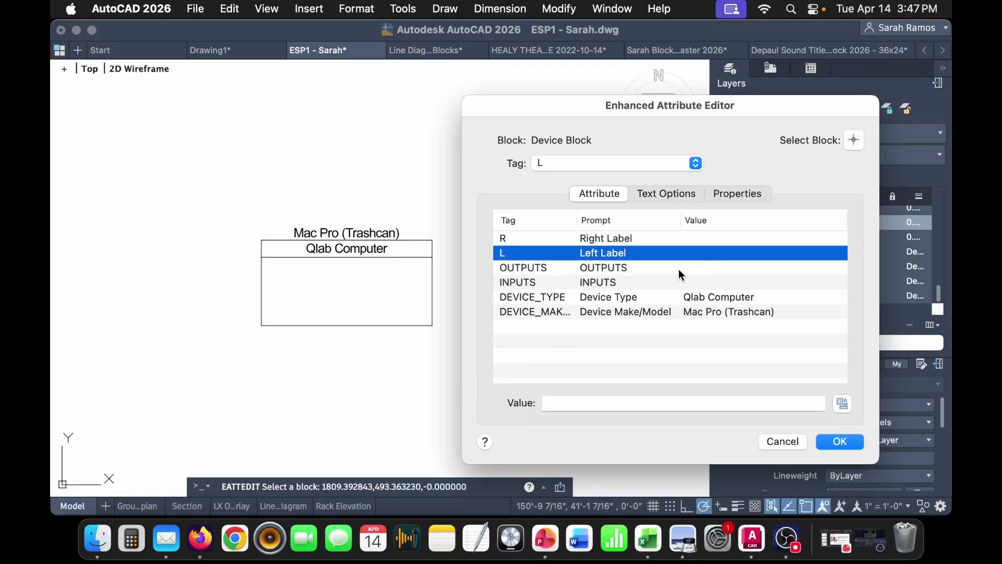
click(585, 404)
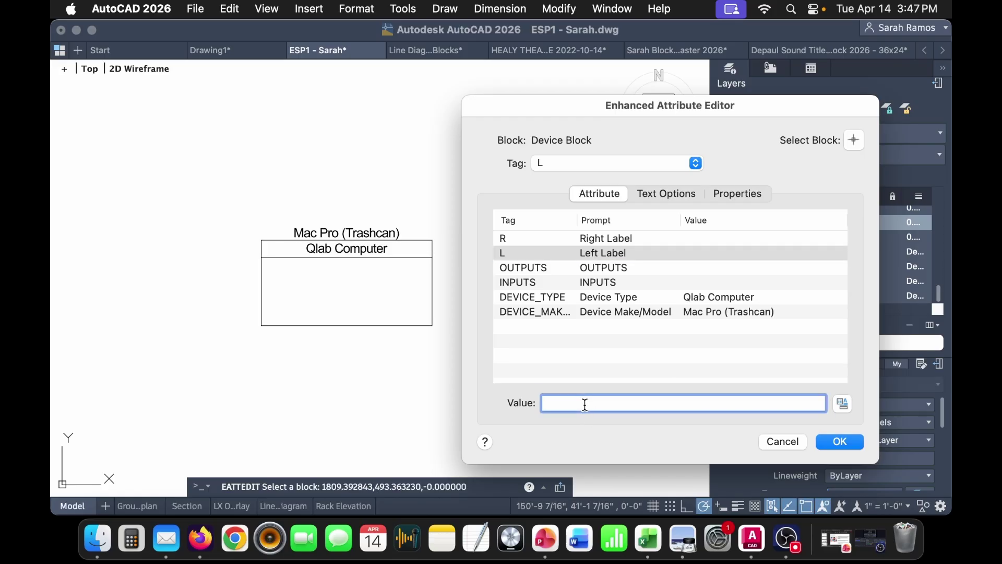
text(QSC)
drag(583, 406, 488, 407)
key(BackSpace)
click(718, 239)
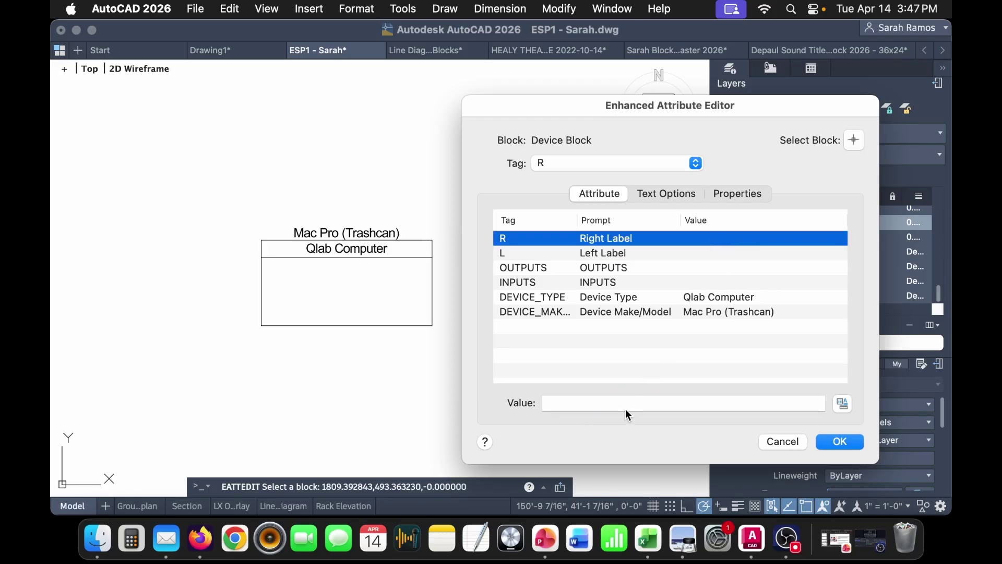
click(610, 403)
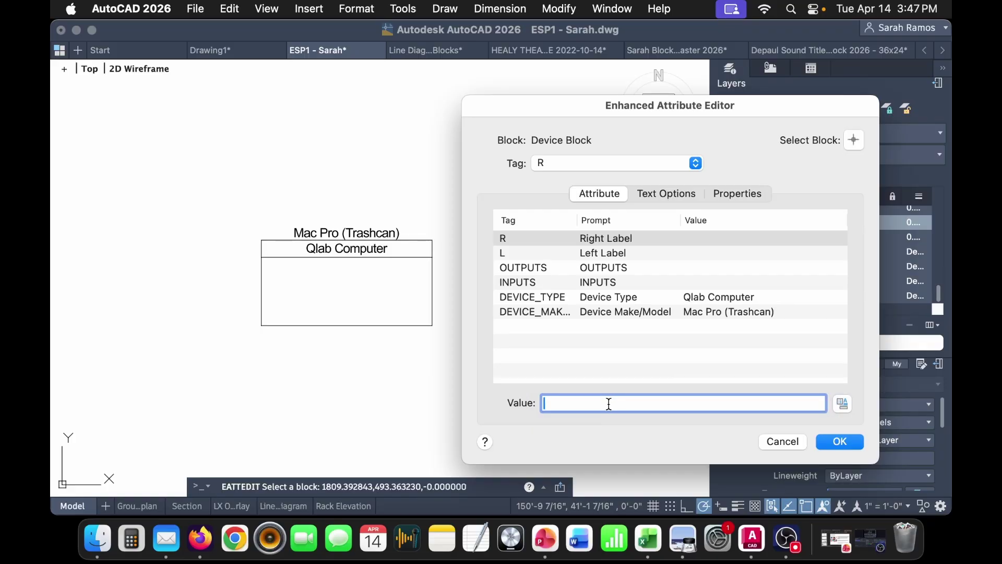
text(USB A F)
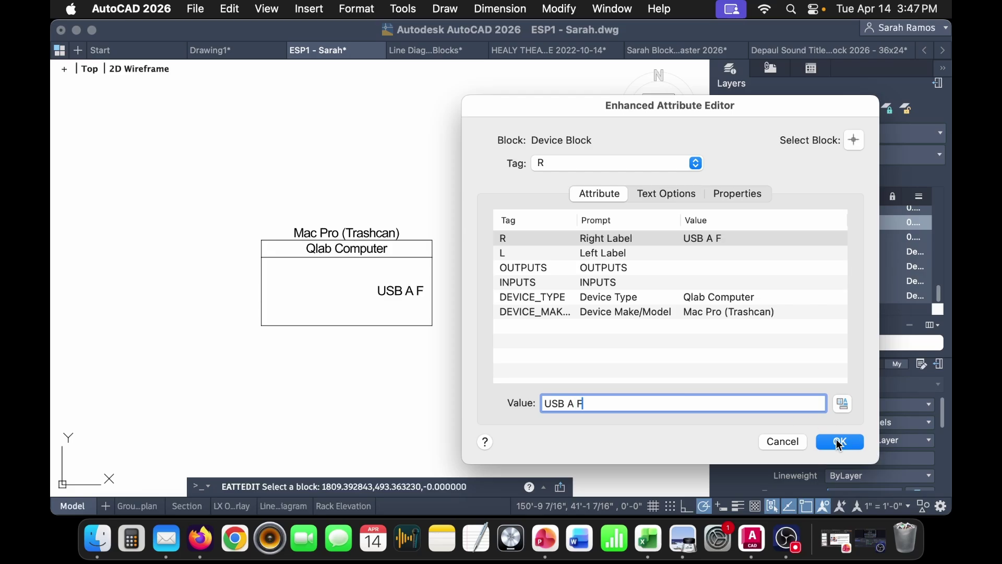
- Paste a copy of the Cable block at the Qlab Computer's USB output
click(839, 444)
scroll(445, 315, down, 2)
scroll(445, 315, left, 10)
click(206, 301)
click(90, 352)
scroll(298, 277, right, 10)
key(super+v)
scroll(571, 281, up, 3)
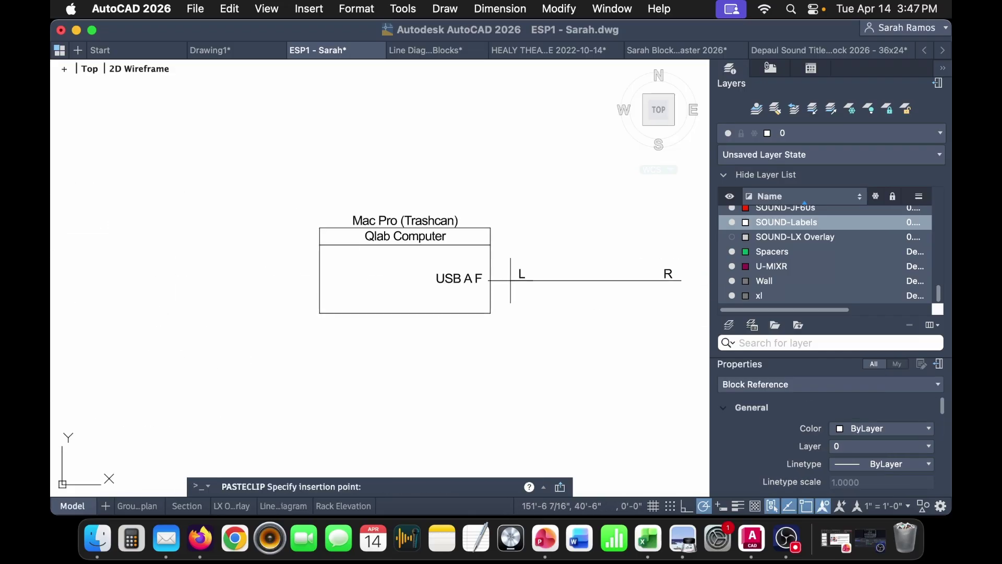
click(489, 276)
- Label the cable USB A M on the left and FIREWIRE 400 M on the right
double_click(503, 273)
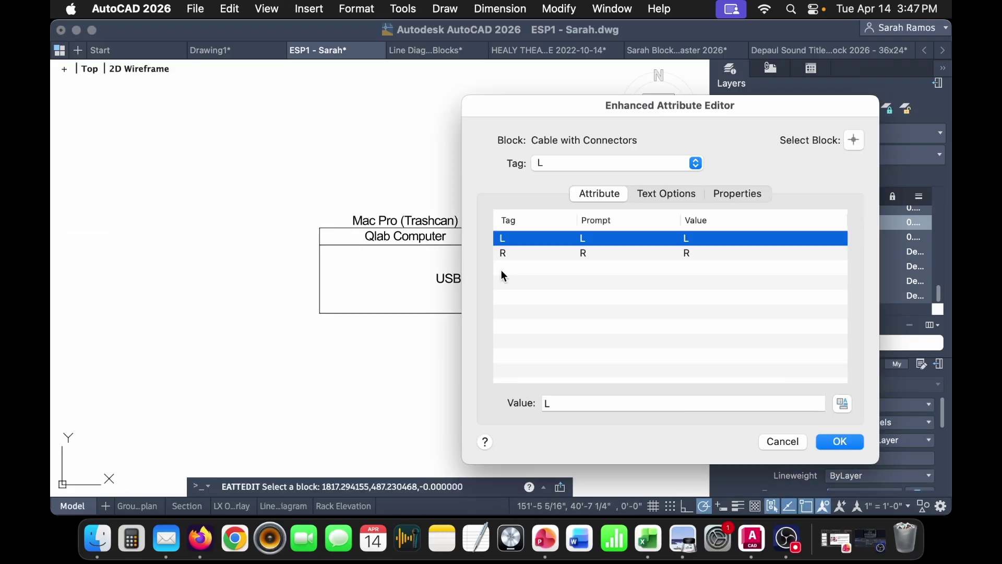
click(600, 401)
text(USB)
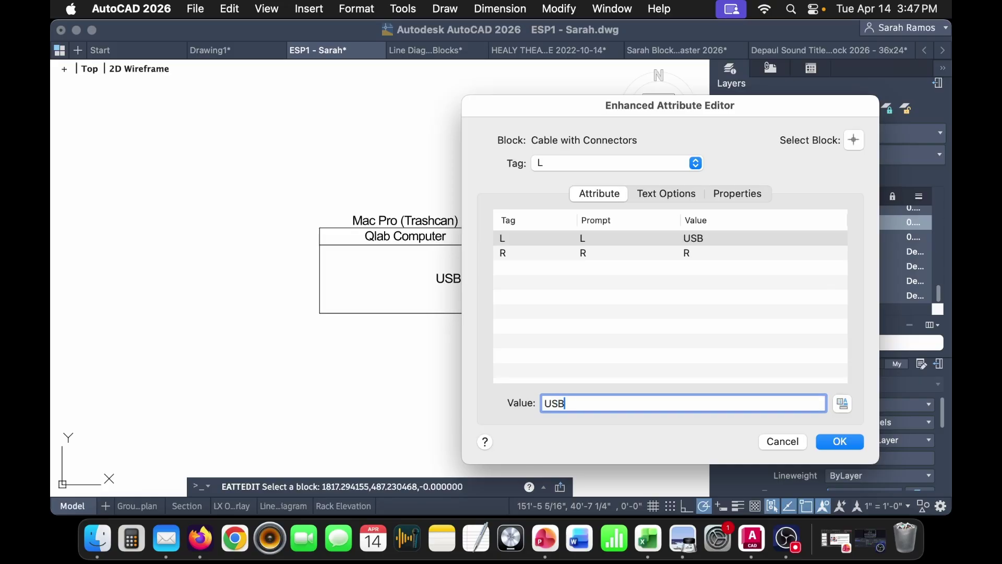
click(719, 254)
click(576, 406)
text(FIREWIRE 400 M)
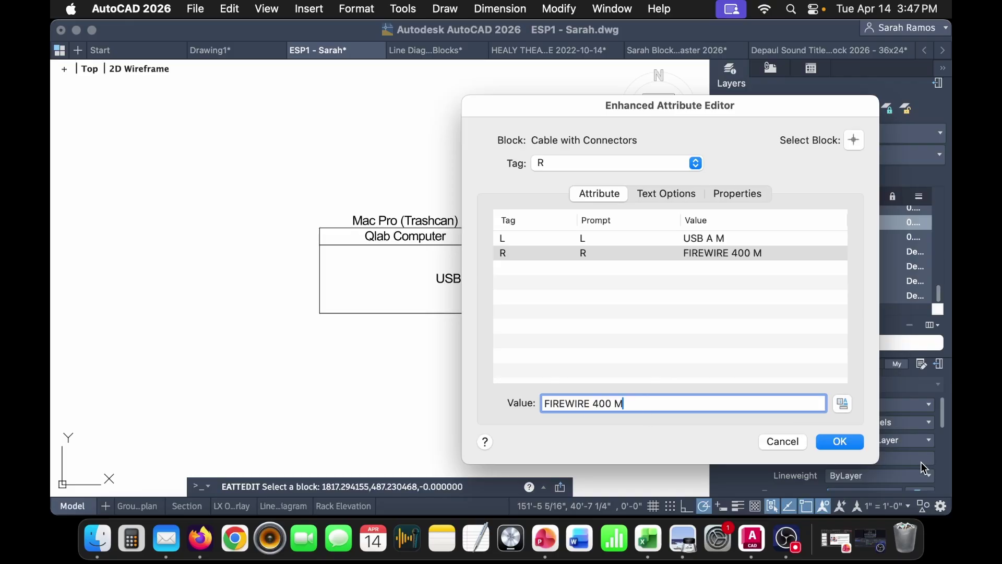
click(839, 442)
- Select the blank Device block in the blocks table
scroll(362, 358, down, 2)
scroll(137, 350, left, 5)
click(137, 350)
click(58, 404)
scroll(552, 320, right, 5)
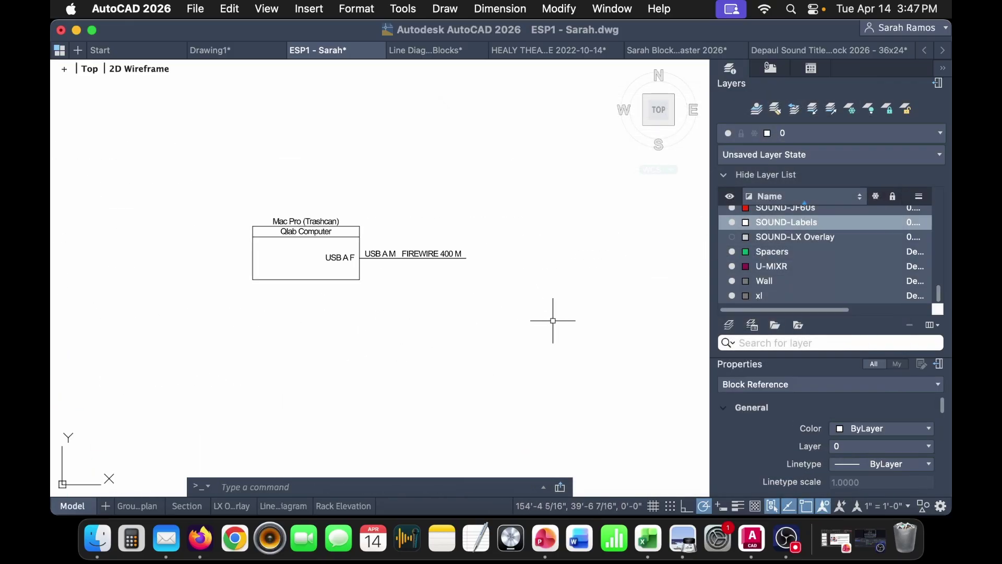
- Paste a Device block right of the Mac Pro and set its Make/Model to MOTU 828 mk3
scroll(553, 321, right, 2)
key(ctrl+v)
click(420, 285)
double_click(469, 240)
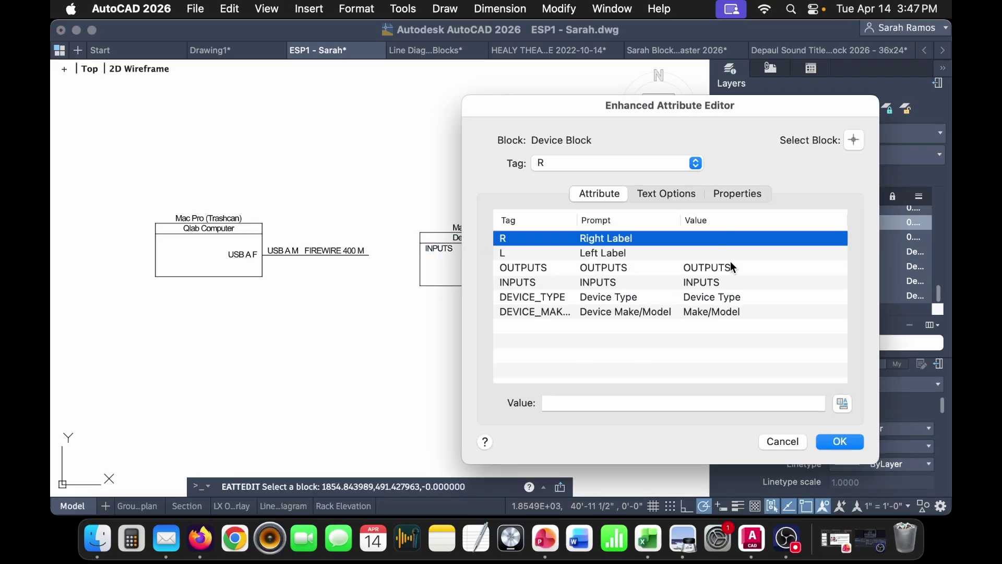
click(737, 312)
drag(629, 402, 465, 402)
text(MOTU)
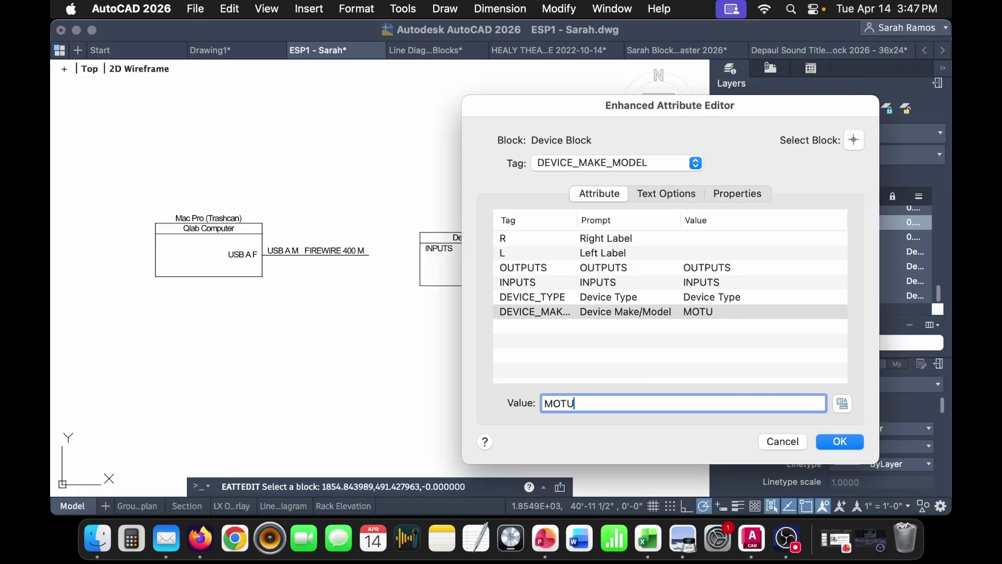
text( 828 mk3)
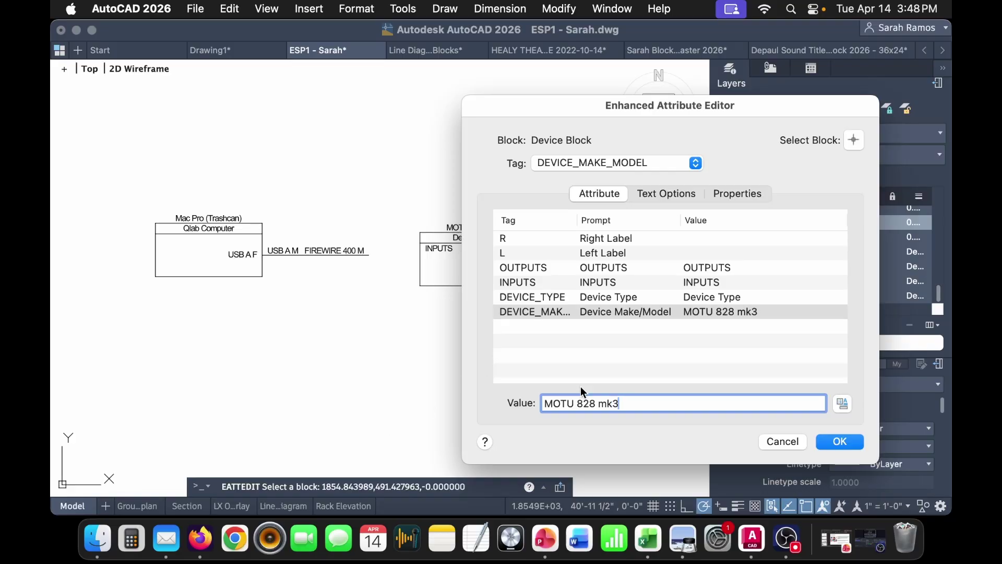
- Set the new block's Device Type to Audio Interface
click(751, 297)
drag(640, 104, 688, 120)
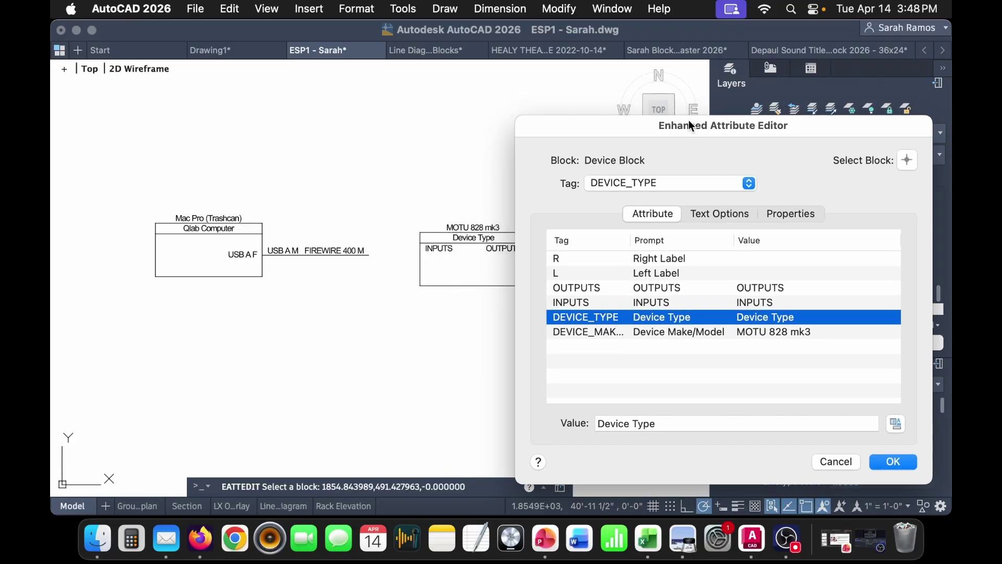
click(687, 426)
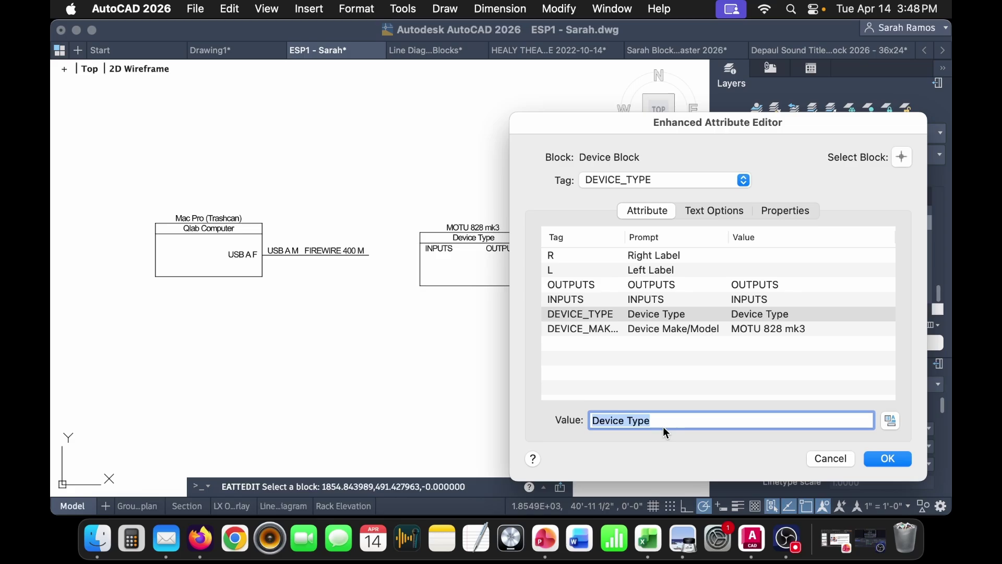
text(Audi)
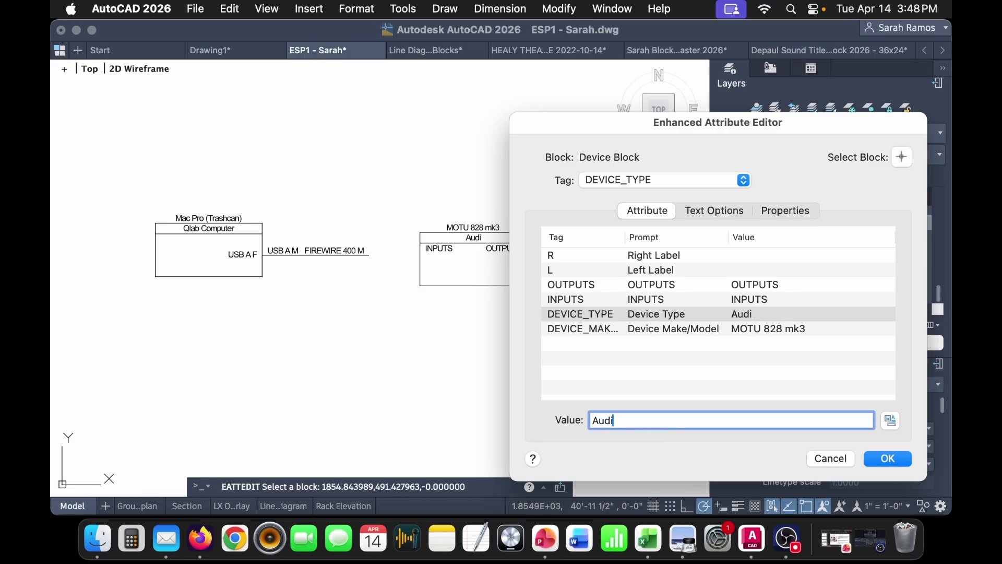
text(o Interface)
click(789, 300)
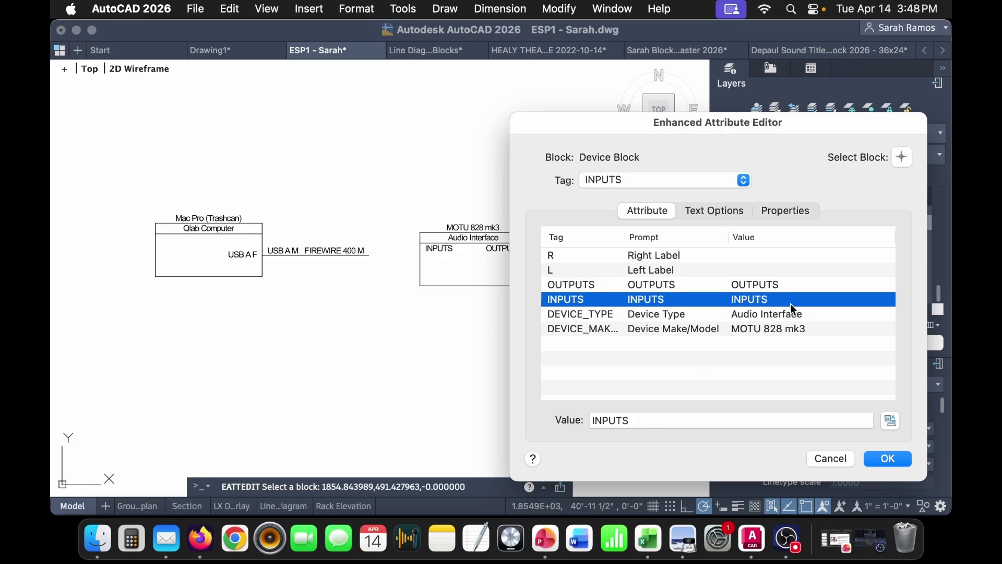
- Label the MOTU block Firewire 400 F on the left and Out 1 on the right
click(705, 270)
click(639, 420)
text(firewire 400 F)
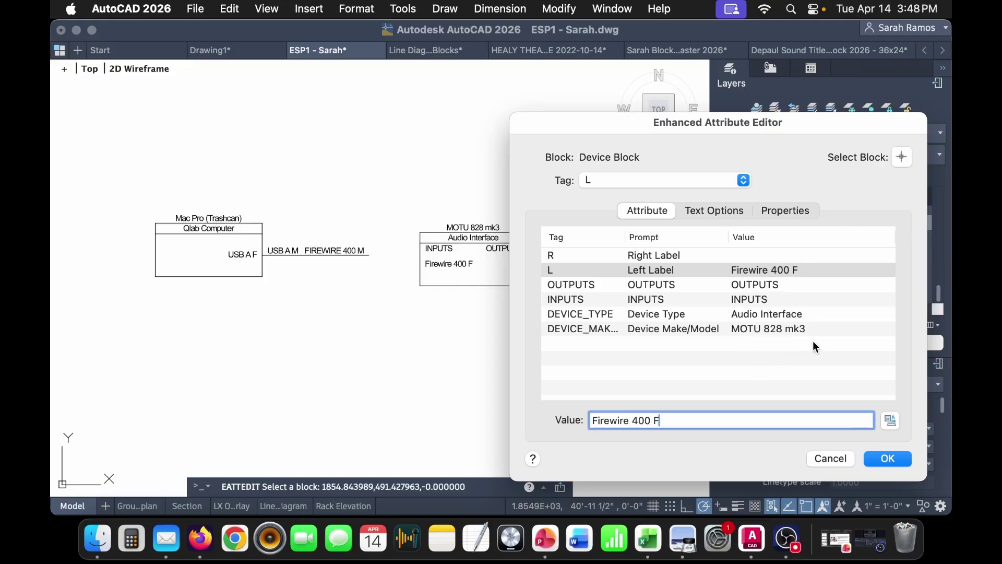
click(766, 255)
click(678, 419)
text(Out 1)
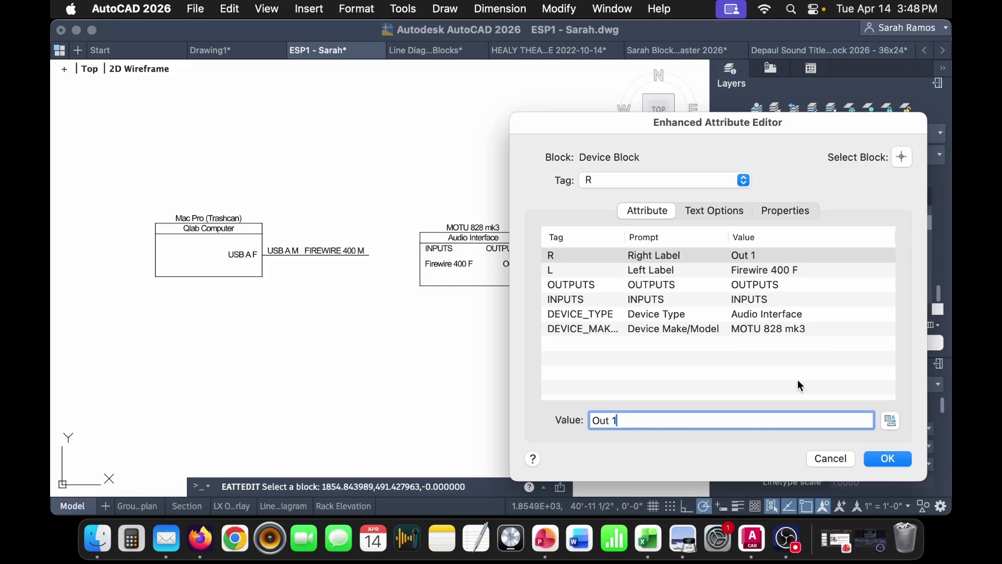
click(887, 458)
scroll(402, 265, up, 5)
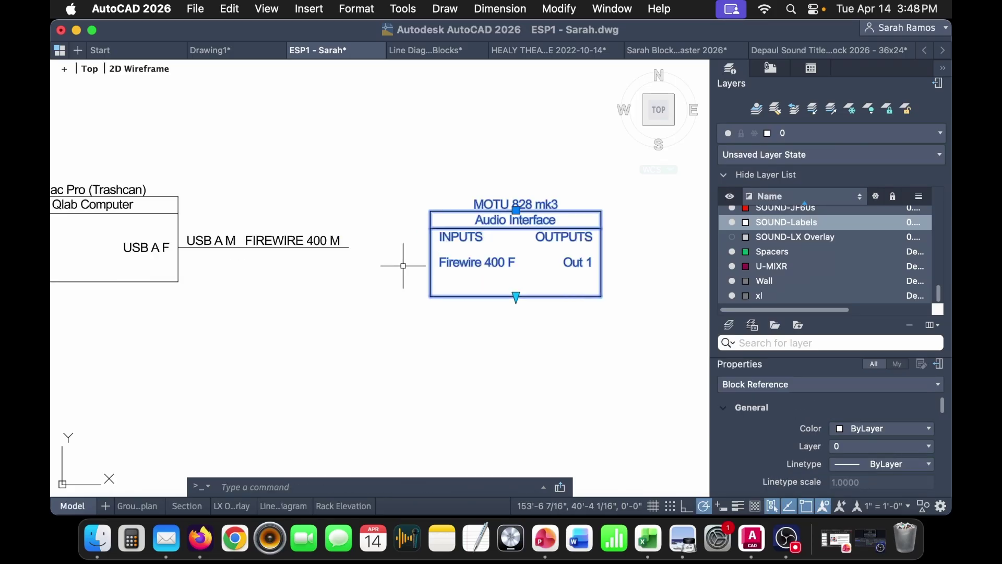
- Move the MOTU block to the FireWire cable's end and stretch it taller
text(m)
key(Return)
click(448, 259)
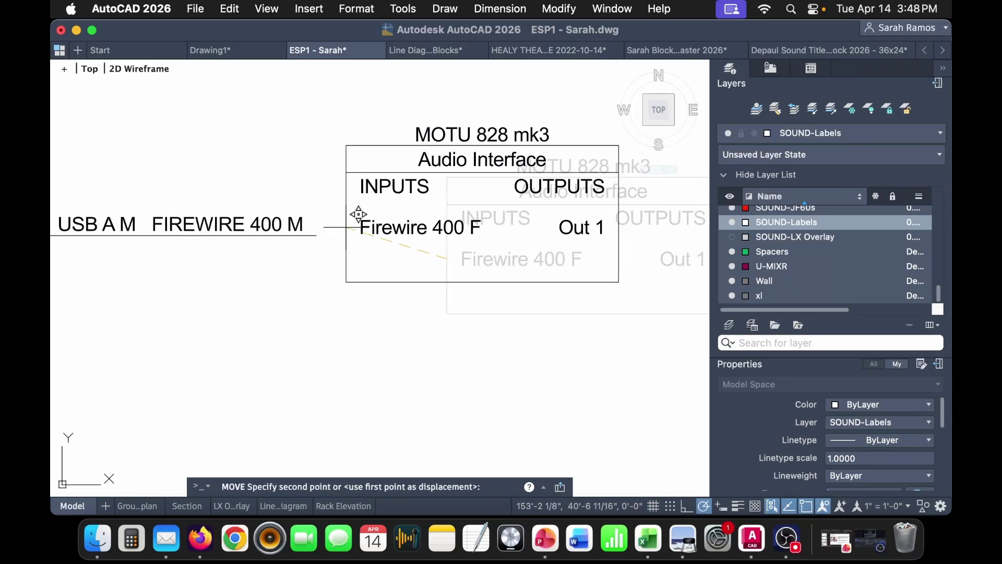
click(329, 222)
scroll(323, 230, down, 4)
click(368, 250)
click(369, 259)
click(374, 425)
key(Escape)
- Copy the Cable block from the table and paste it at the MOTU's Out 1
scroll(325, 286, left, 10)
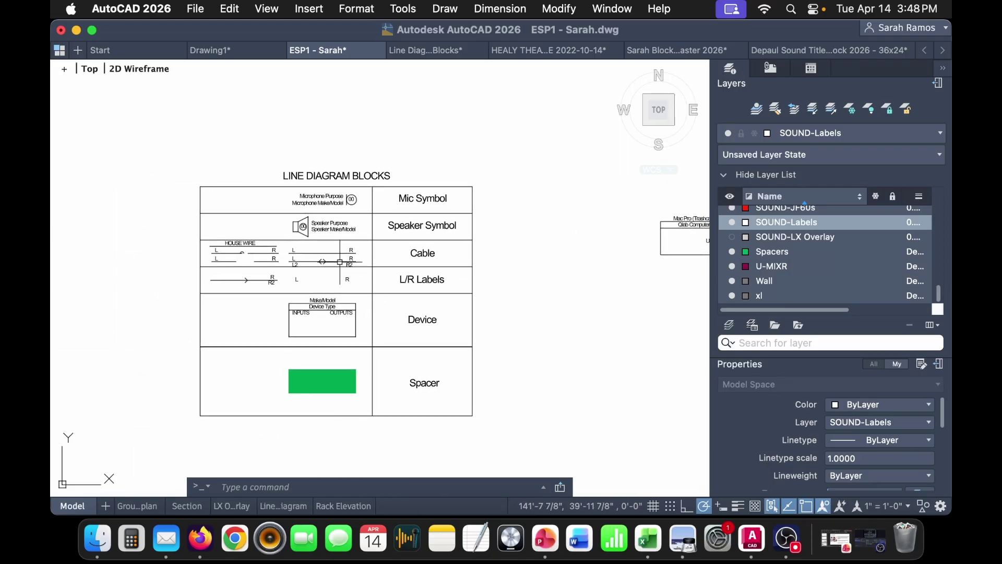
click(340, 253)
key(ctrl+c)
scroll(469, 260, right, 10)
key(ctrl+v)
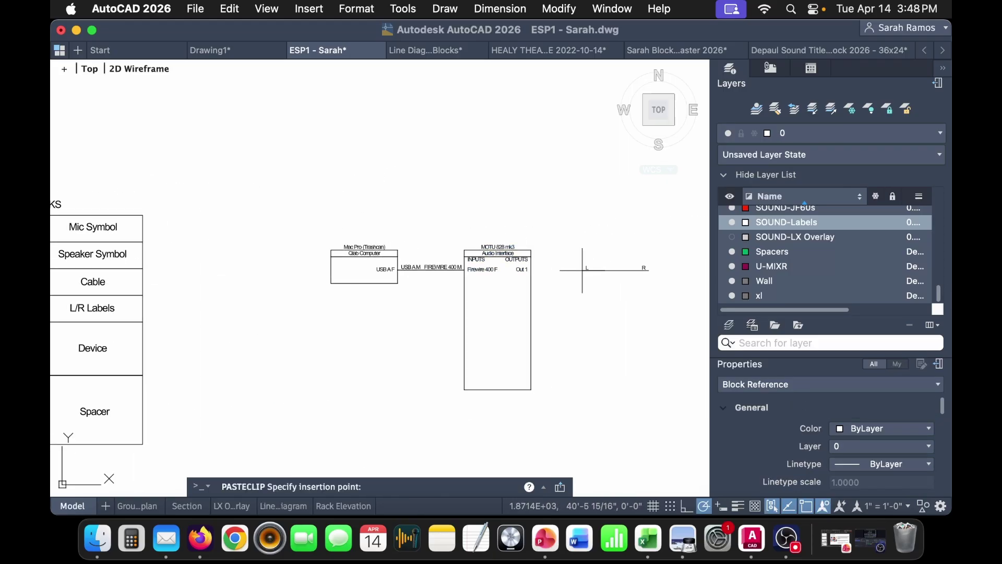
scroll(522, 248, up, 5)
click(453, 268)
middle_drag(513, 288, 411, 294)
- Label the new cable 1/4" TRS M on the left and XLR M on the right
double_click(362, 267)
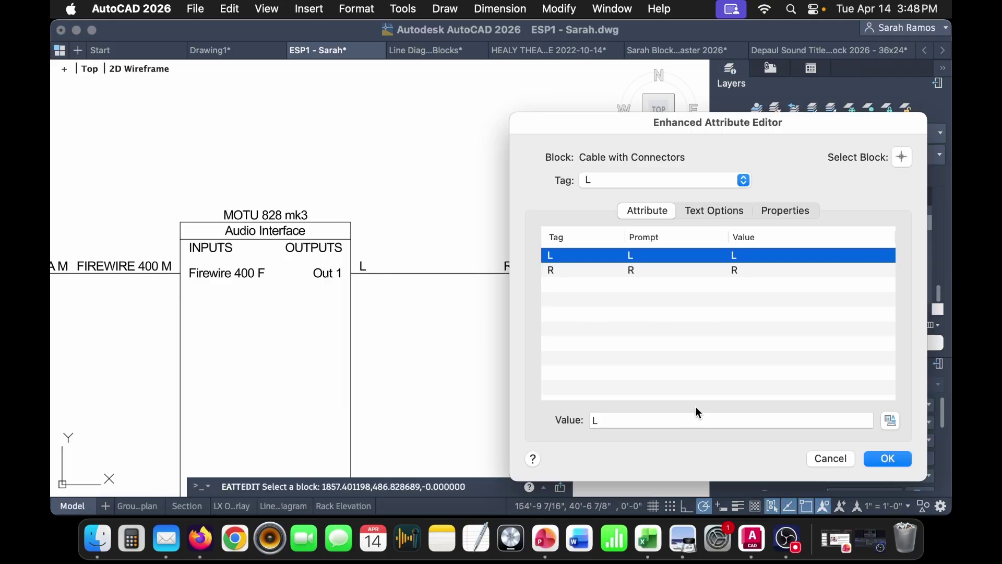
text(1/4" )
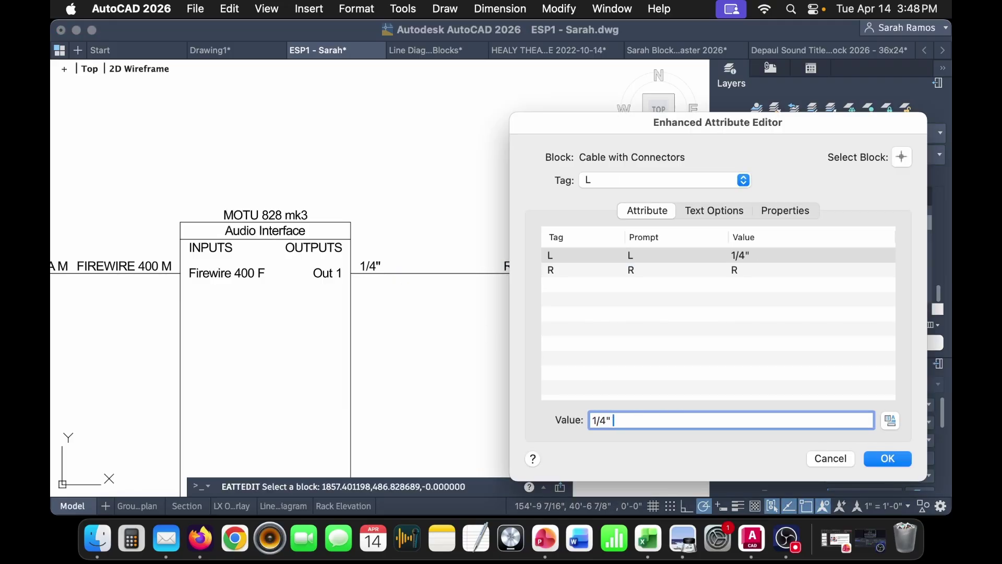
text(TRS M)
click(759, 272)
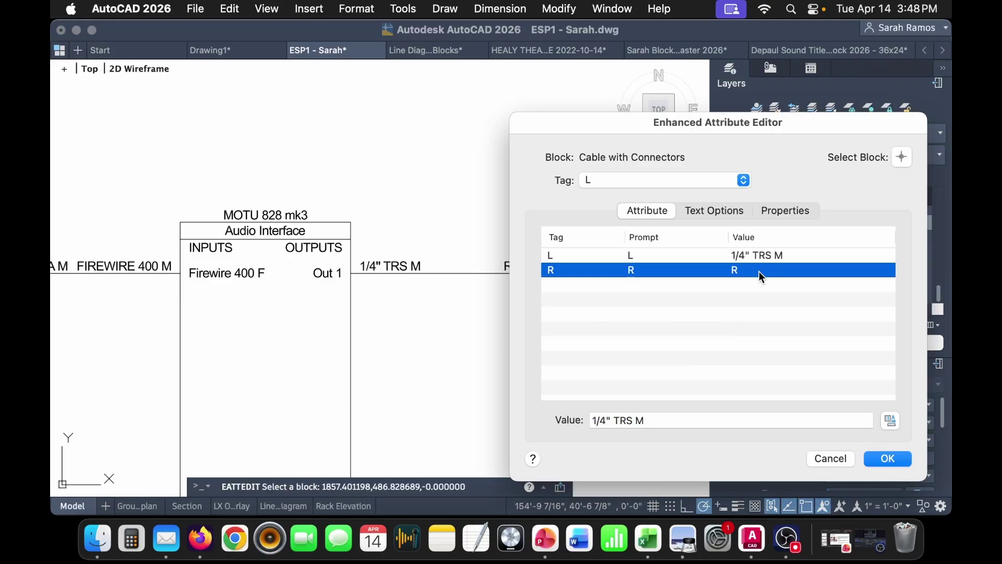
drag(668, 425, 571, 421)
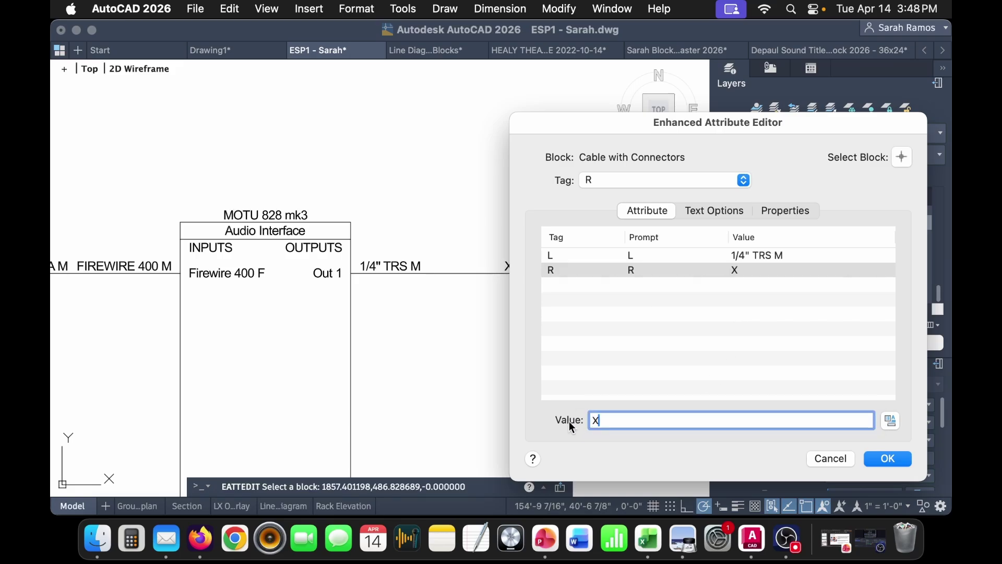
text(XLR M)
click(888, 459)
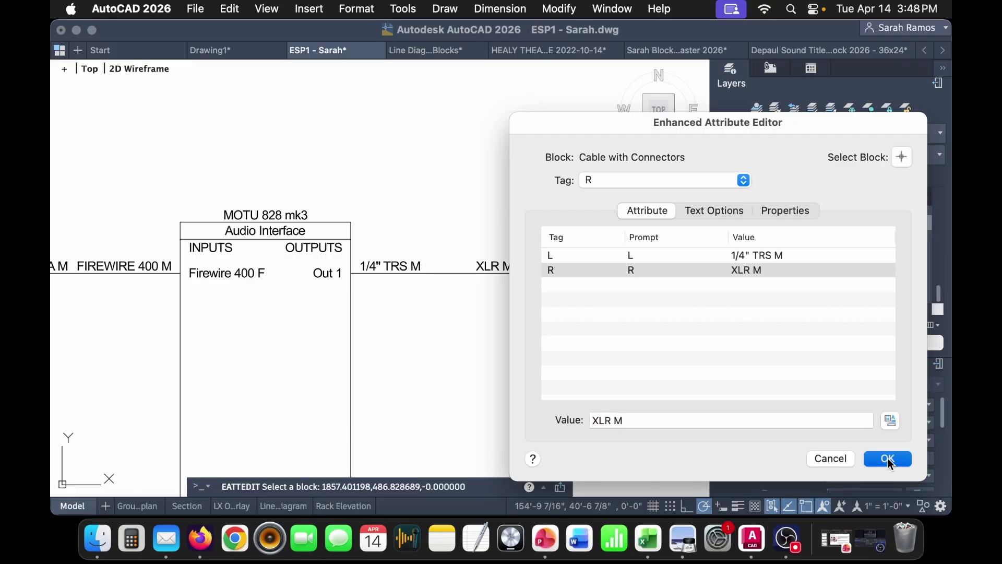
- Select the blank Device block in the blocks table
scroll(369, 290, down, 3)
mouse_move(192, 335)
middle_down()
mouse_move(527, 330)
mouse_move(518, 317)
mouse_move(58, 328)
middle_up()
click(160, 361)
middle_drag(610, 334, 373, 342)
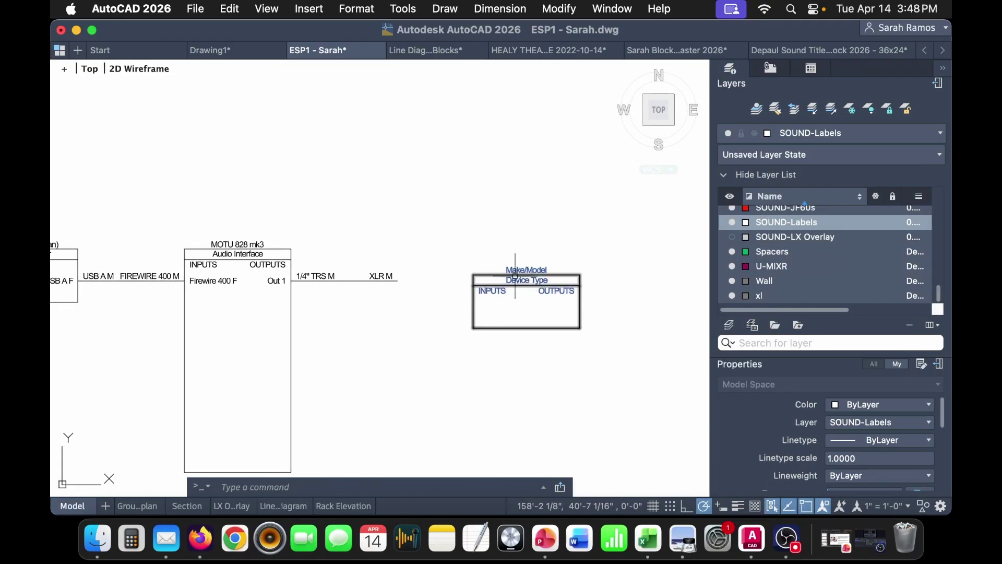
- Set the pasted Device block's Make/Model to Crown XTI 2000
double_click(538, 277)
click(790, 313)
click(768, 330)
drag(677, 419, 445, 422)
text(Cri)
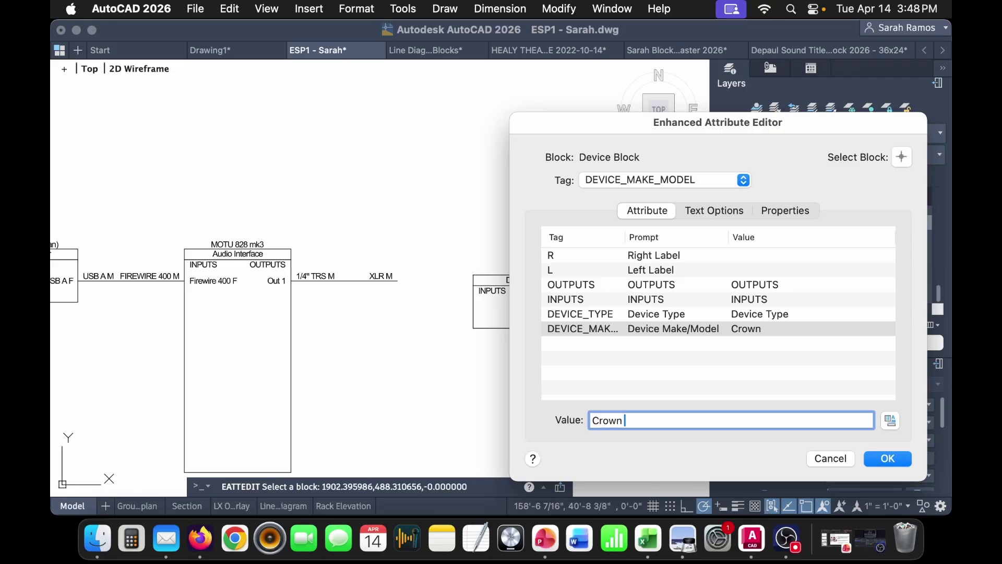
text(wn XTI 2000)
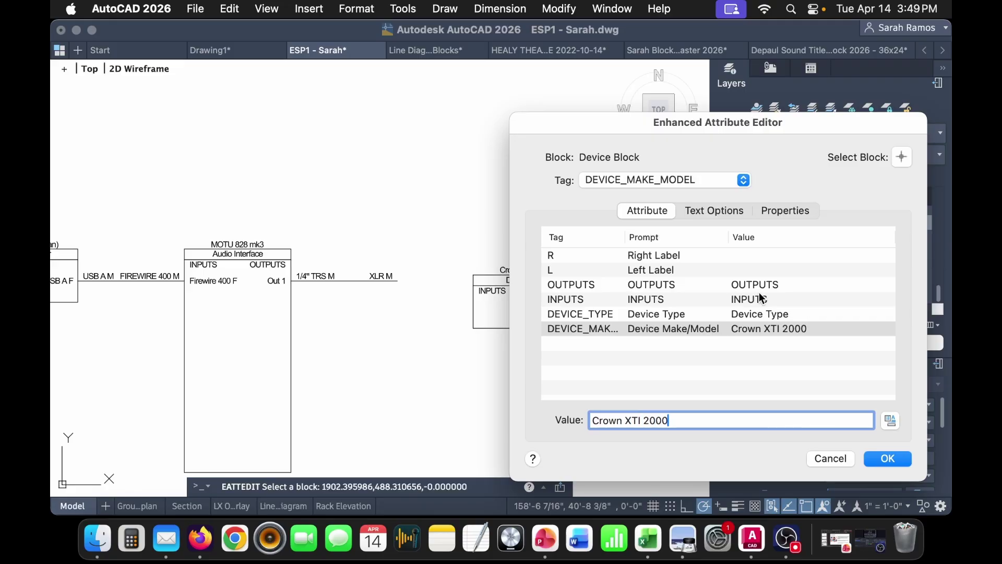
- Set its Device Type to 2 Channel Amplifier
click(777, 303)
click(768, 317)
drag(676, 420, 538, 418)
text(A)
key(BackSpace)
text(2 Channel)
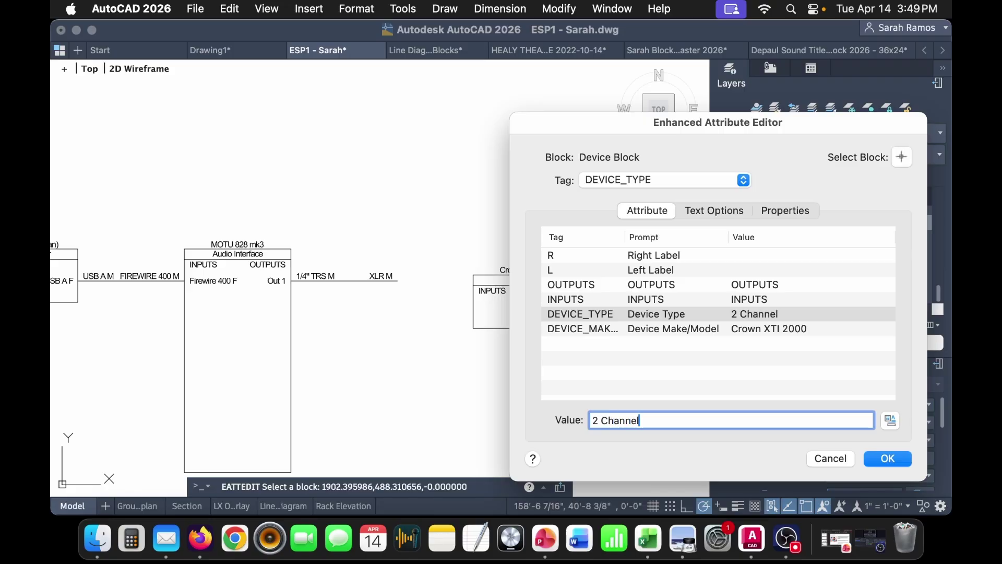
text( Amplifier)
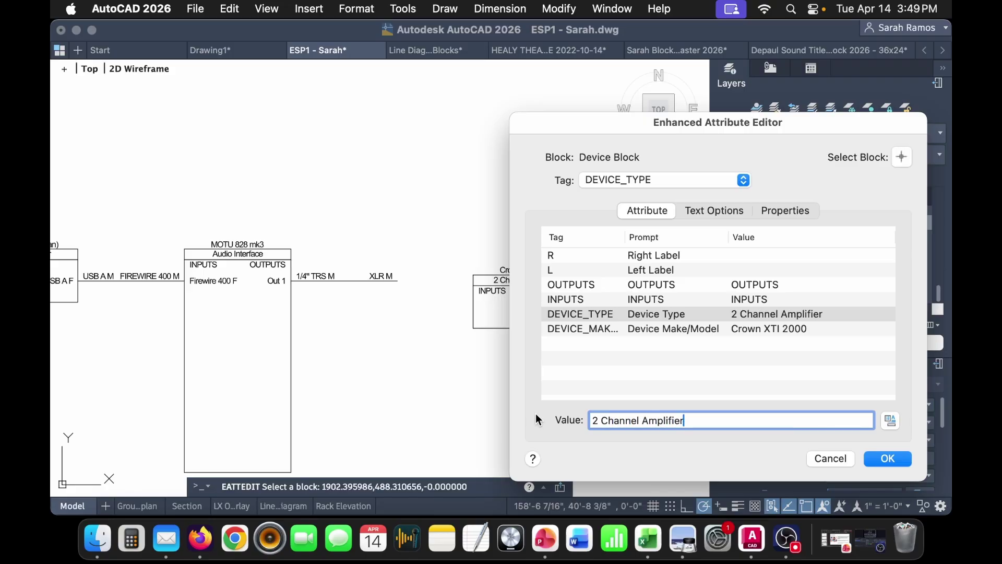
- Label the amplifier's left and right sides CH 1
click(772, 269)
click(660, 417)
text(CH 1)
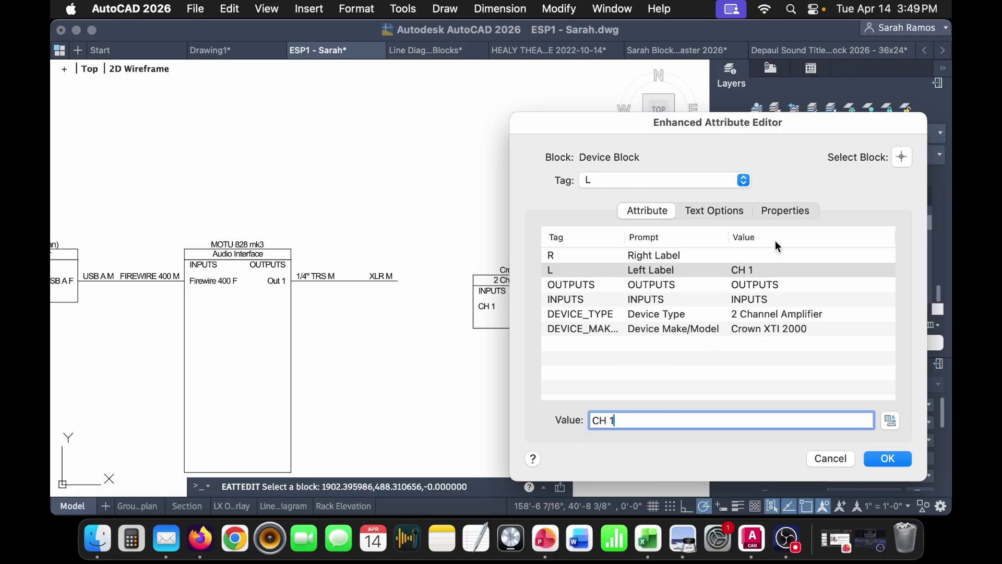
click(770, 255)
click(642, 420)
text(CH 1)
click(869, 462)
- Move the Crown amplifier block to the XLR M cable's end
click(481, 289)
click(469, 310)
scroll(469, 308, up, 5)
text(m)
key(Return)
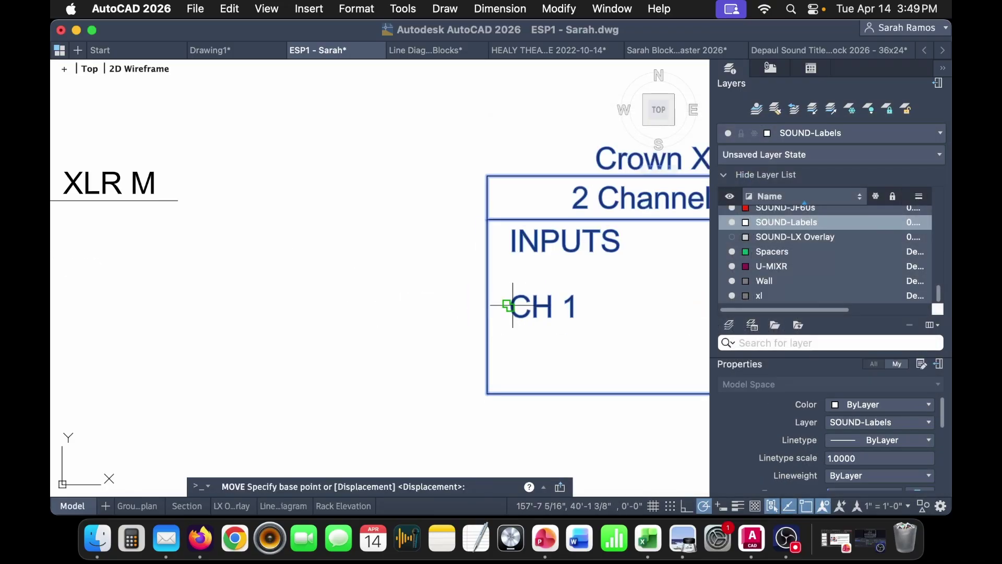
click(487, 306)
click(178, 201)
scroll(178, 200, down, 5)
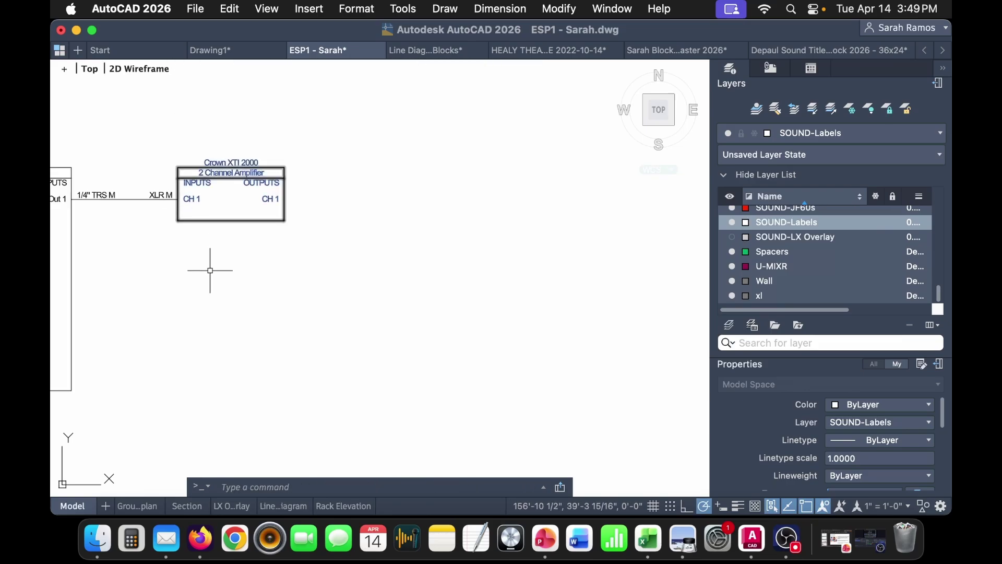
- Stretch the Crown amplifier box taller from its bottom grip
middle_drag(206, 255, 351, 200)
click(369, 165)
click(375, 166)
click(375, 293)
key(Escape)
middle_drag(157, 313, 517, 329)
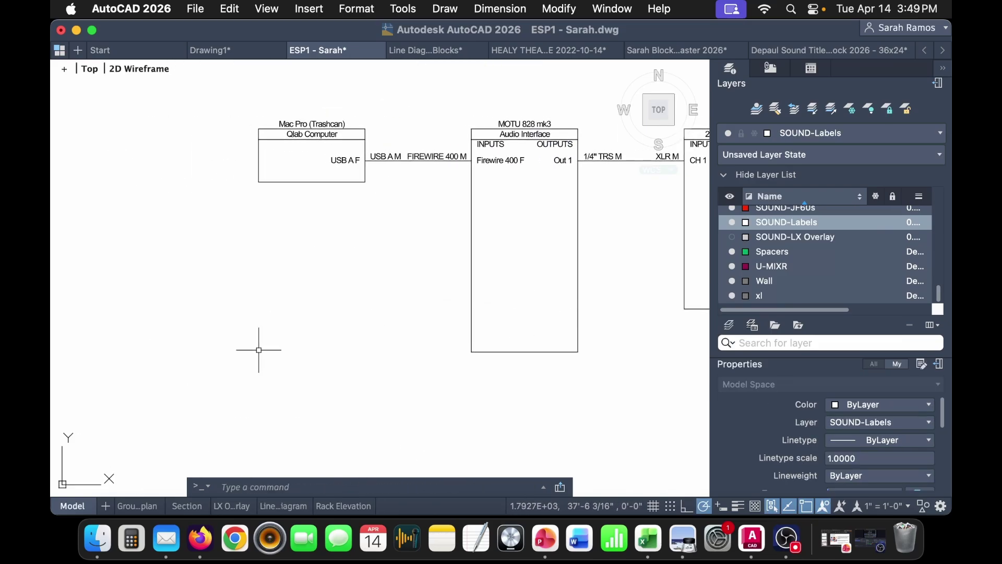
middle_drag(216, 356, 505, 286)
- Copy the green Spacer block and place it below the interface-to-amplifier cable
click(74, 334)
click(62, 318)
scroll(90, 331, down, 4)
key(super+c)
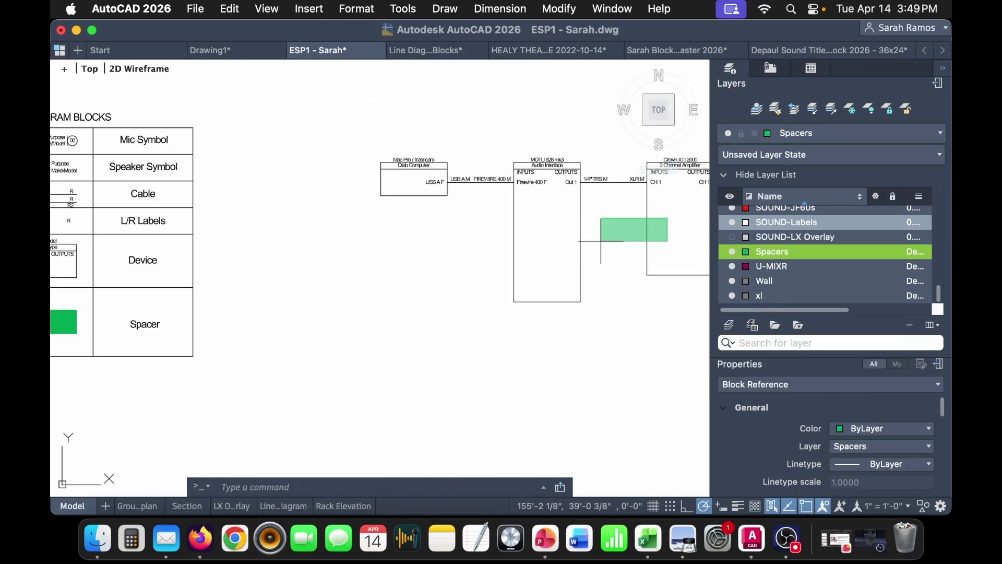
key(super+v)
click(593, 240)
- Copy the upper Cable block from the table and paste it near the diagram
middle_drag(93, 255, 320, 261)
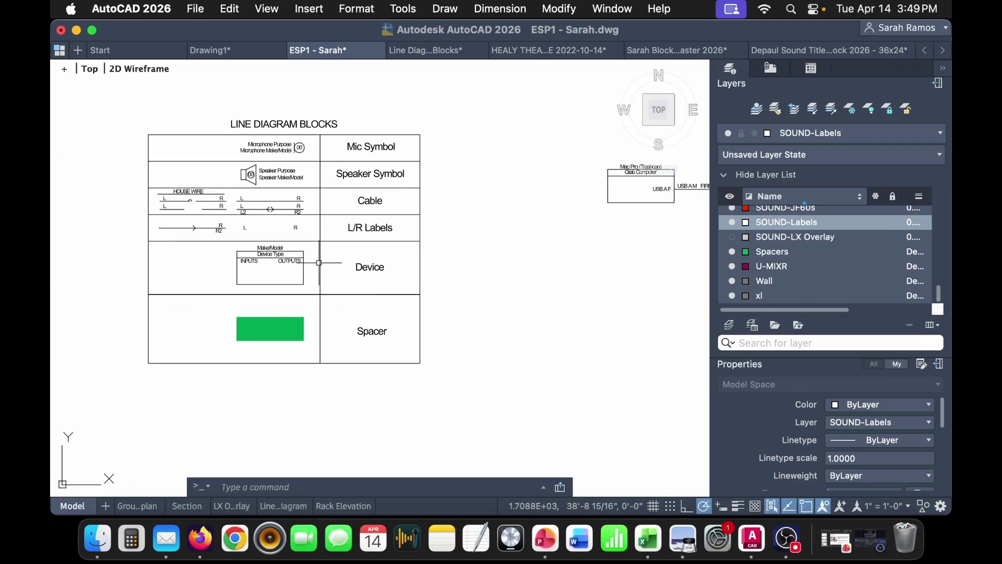
scroll(262, 199, up, 2)
click(263, 202)
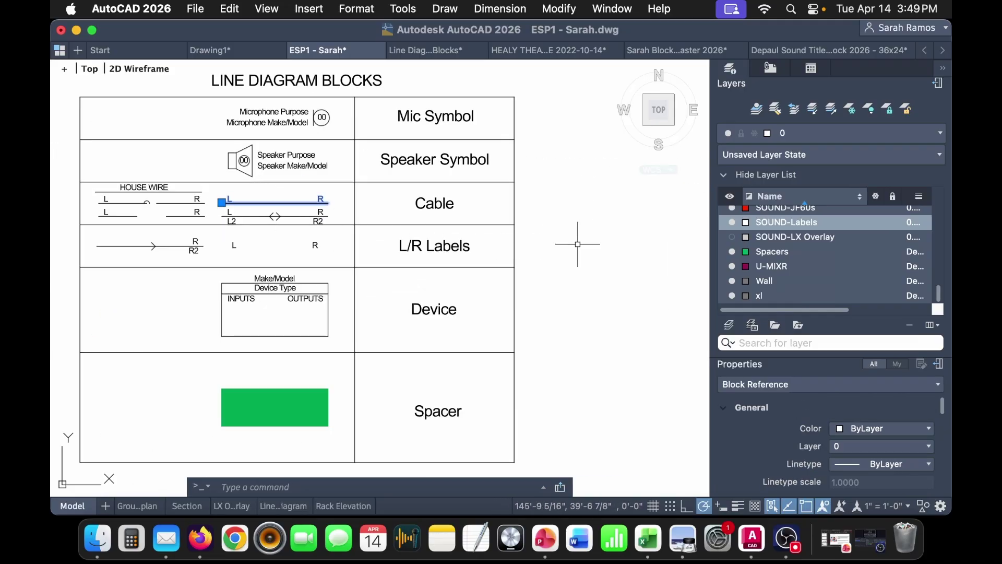
middle_drag(593, 241, 190, 270)
middle_drag(598, 243, 247, 264)
middle_drag(516, 263, 339, 261)
key(super+v)
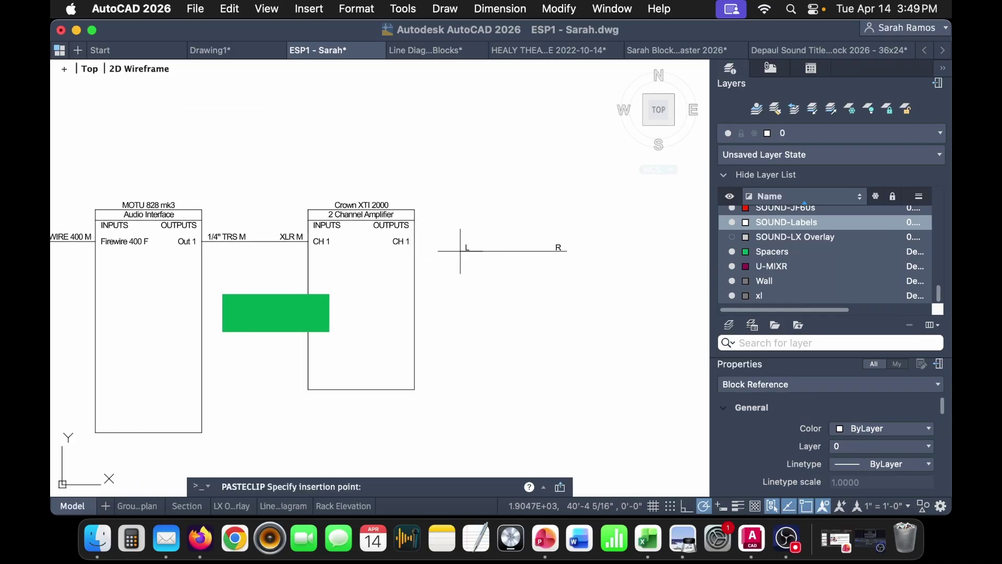
scroll(463, 242, up, 3)
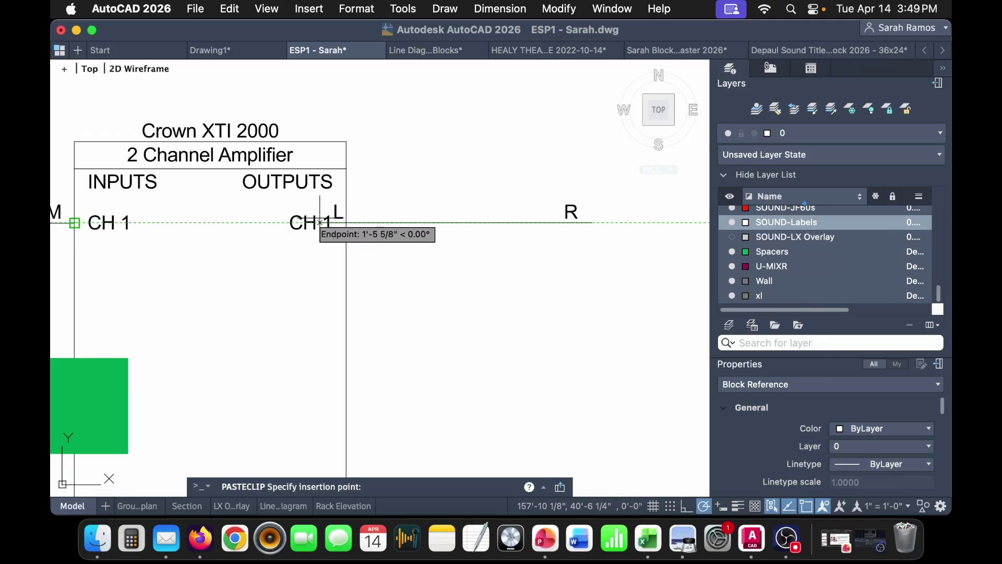
- Place the cable at the Crown's CH 1 output and set its L label to NL2 M
click(346, 223)
double_click(364, 213)
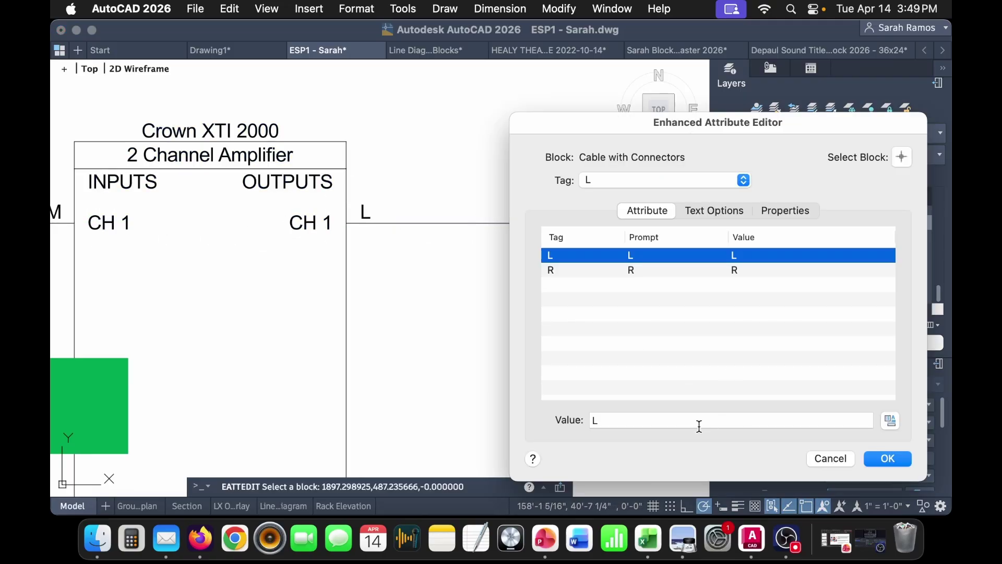
click(702, 420)
text(NL3)
key(BackSpace)
key(BackSpace)
key(BackSpace)
key(BackSpace)
text(NL2 M)
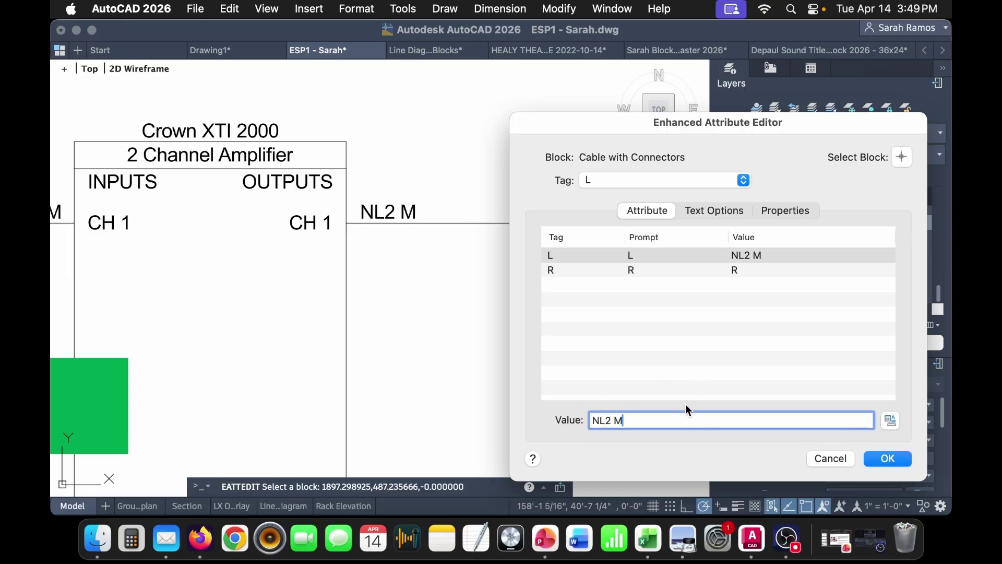
- Set the cable's R label to NL2 M as well and apply the changes
click(768, 271)
click(609, 418)
text(NL2 M)
drag(706, 421, 461, 418)
text(NL2 M)
click(898, 461)
scroll(526, 298, down, 5)
middle_drag(377, 323, 526, 325)
middle_drag(97, 327, 409, 327)
middle_drag(105, 380, 417, 328)
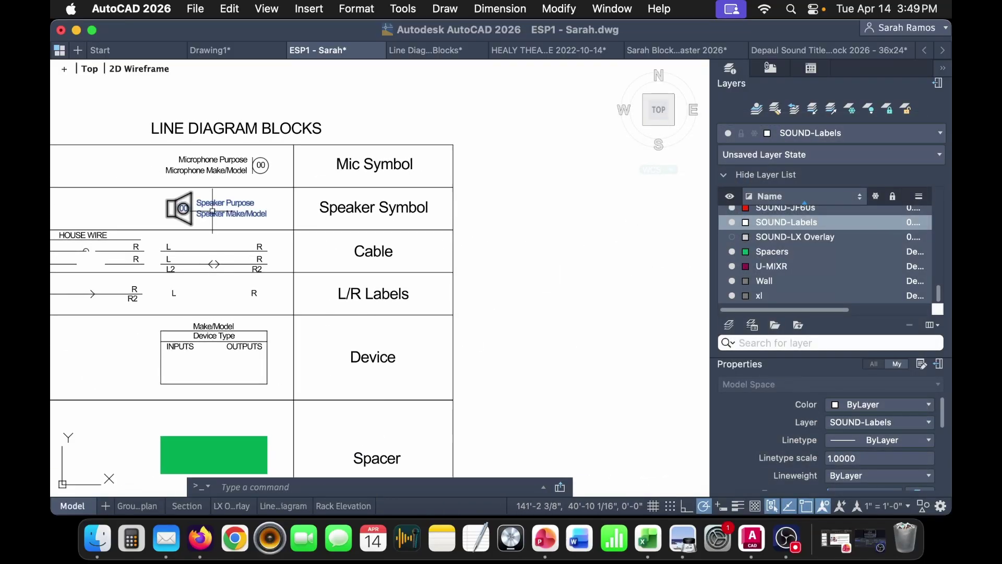
- Copy the Speaker Symbol block and paste it after the NL2 M cable
click(177, 208)
key(super+c)
scroll(365, 271, down, 5)
key(super+v)
scroll(380, 273, up, 5)
click(325, 244)
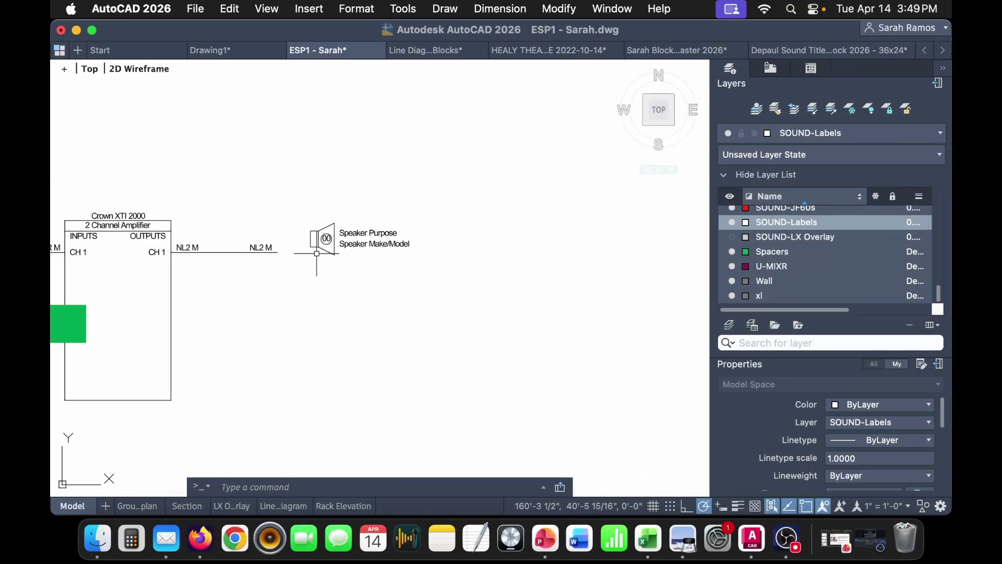
scroll(325, 244, up, 3)
- Set the speaker's attributes to make/model EAW JF60, purpose Main North, count 01
double_click(441, 214)
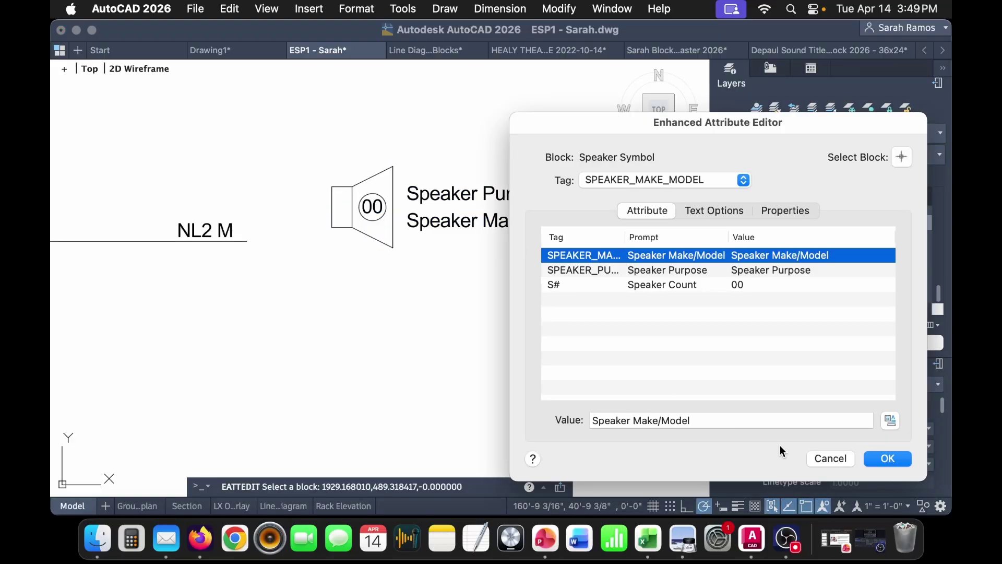
click(726, 416)
text(EAW)
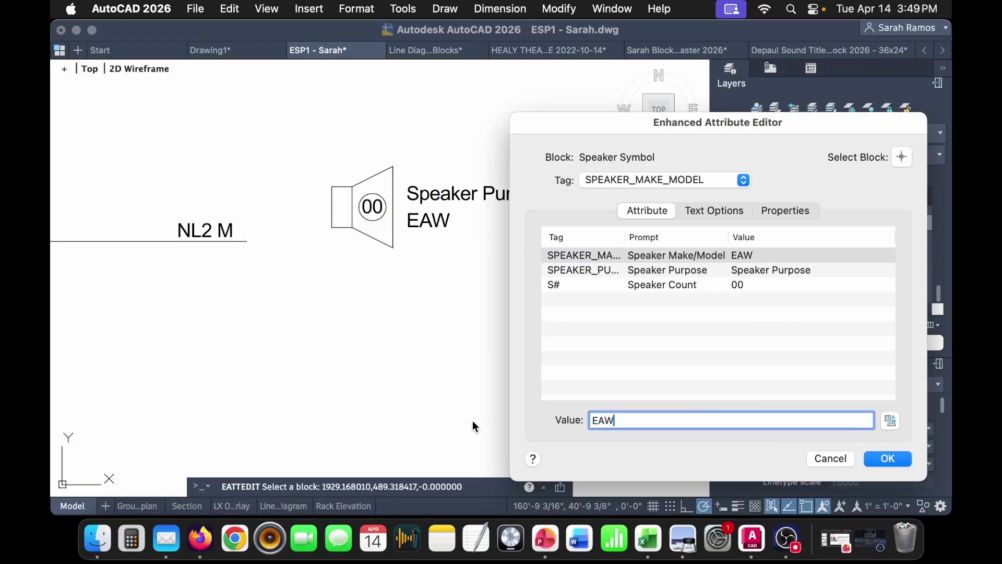
text( JF60)
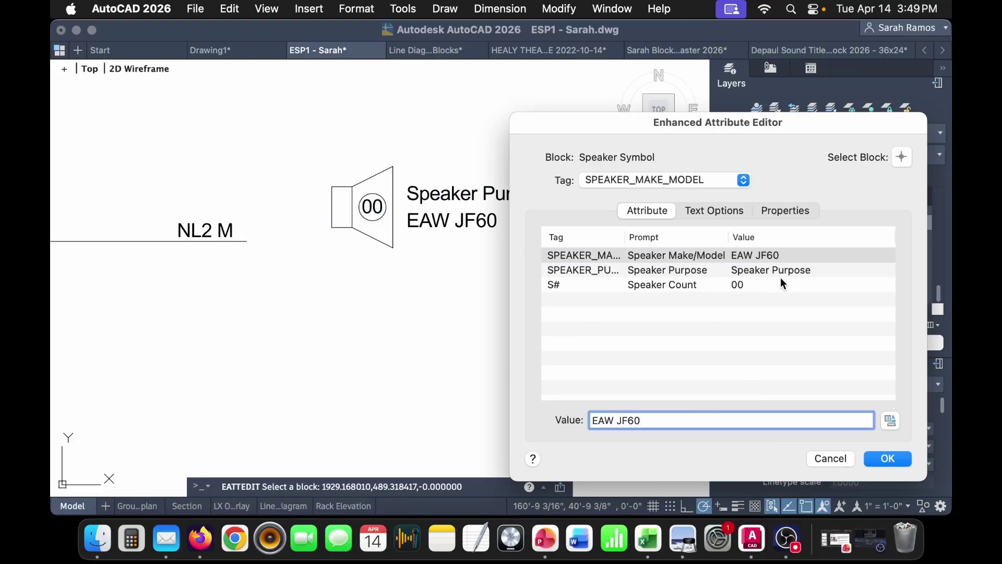
click(780, 276)
key(Tab)
text(Main North)
key(Return)
key(Tab)
text(01)
click(878, 459)
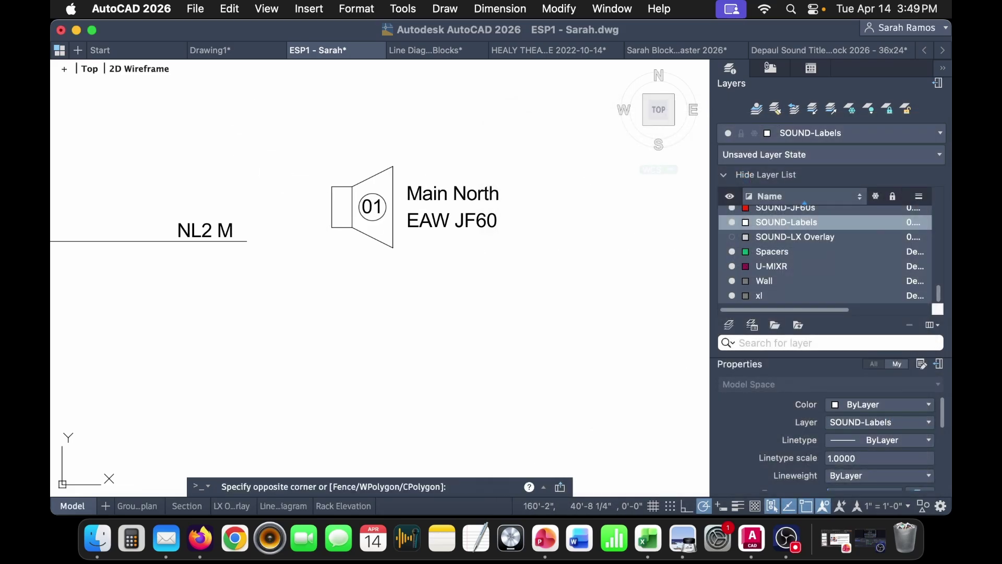
- Grip-stretch the new speaker so it snaps onto the NL2 M line end
click(326, 204)
click(326, 205)
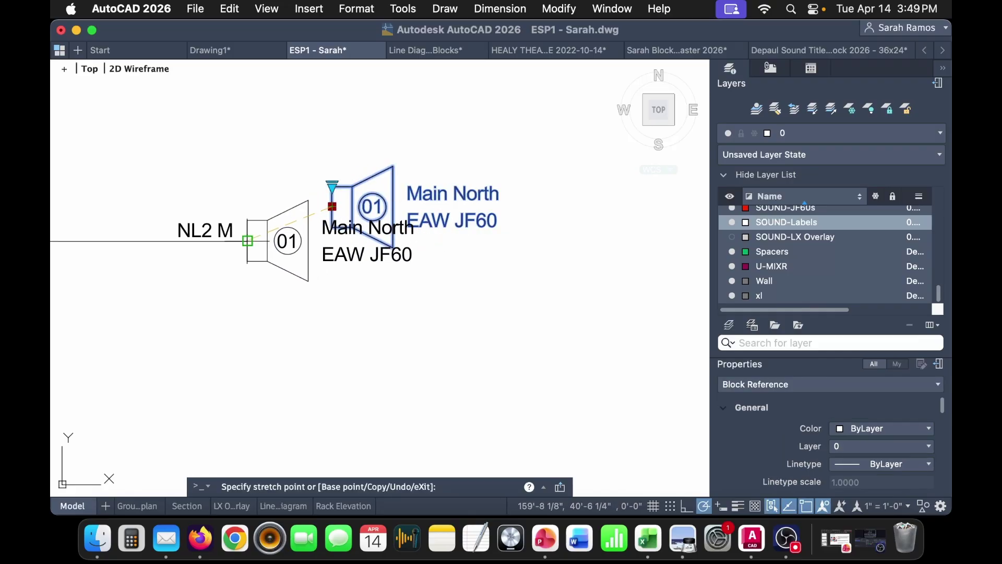
click(247, 241)
- Move the green spacer under the amplifier's output line
scroll(218, 290, down, 4)
middle_drag(217, 291, 414, 247)
click(148, 267)
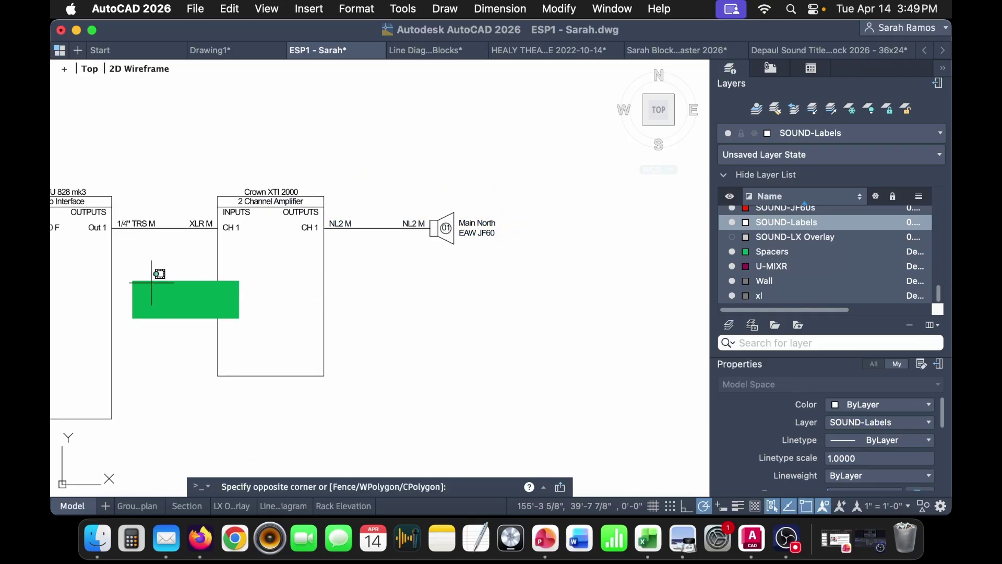
click(133, 284)
click(132, 280)
scroll(328, 256, up, 4)
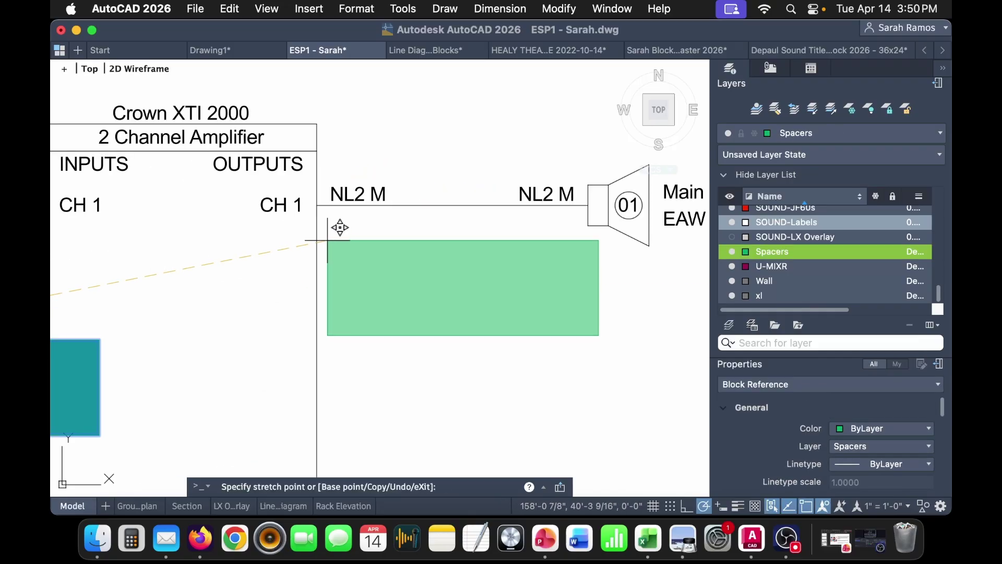
click(317, 206)
- Copy and paste the cable and speaker as a duplicate below and to the right
scroll(317, 206, down, 2)
click(561, 256)
click(529, 179)
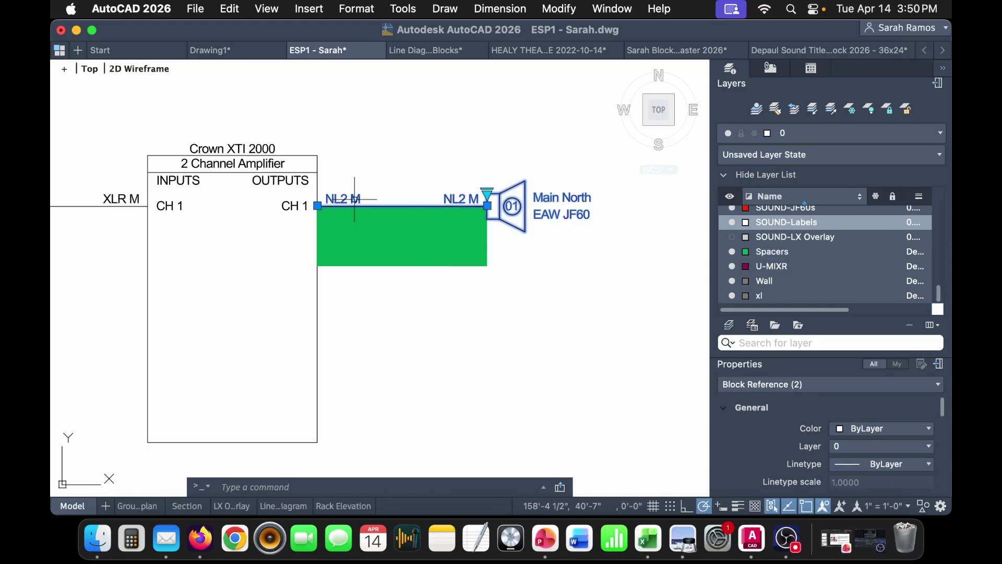
click(300, 207)
click(307, 175)
key(super+c)
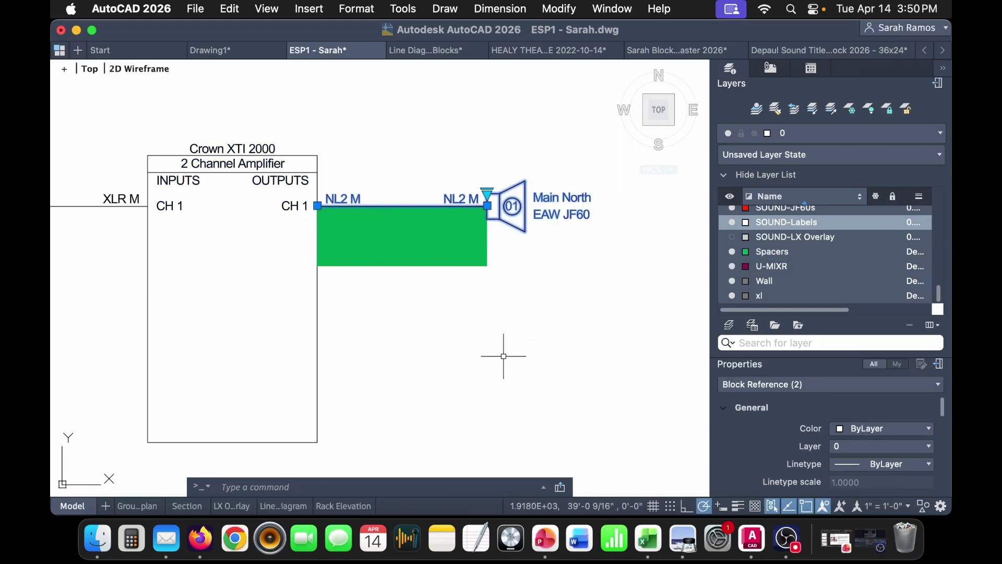
key(super+v)
click(422, 367)
middle_drag(685, 347, 562, 332)
- Change the copied speaker's purpose to Main East and its count to 02
double_click(562, 331)
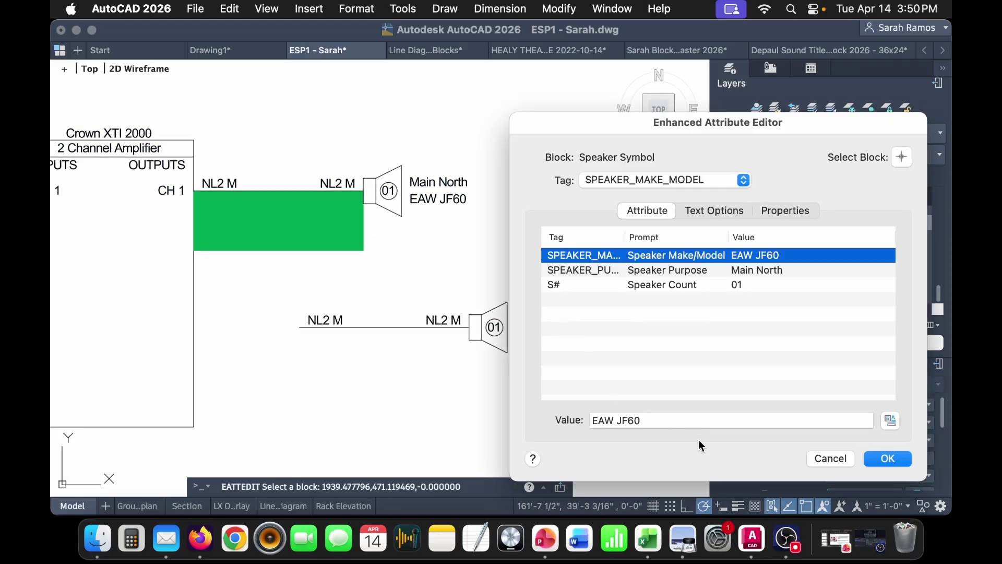
click(778, 271)
double_click(624, 417)
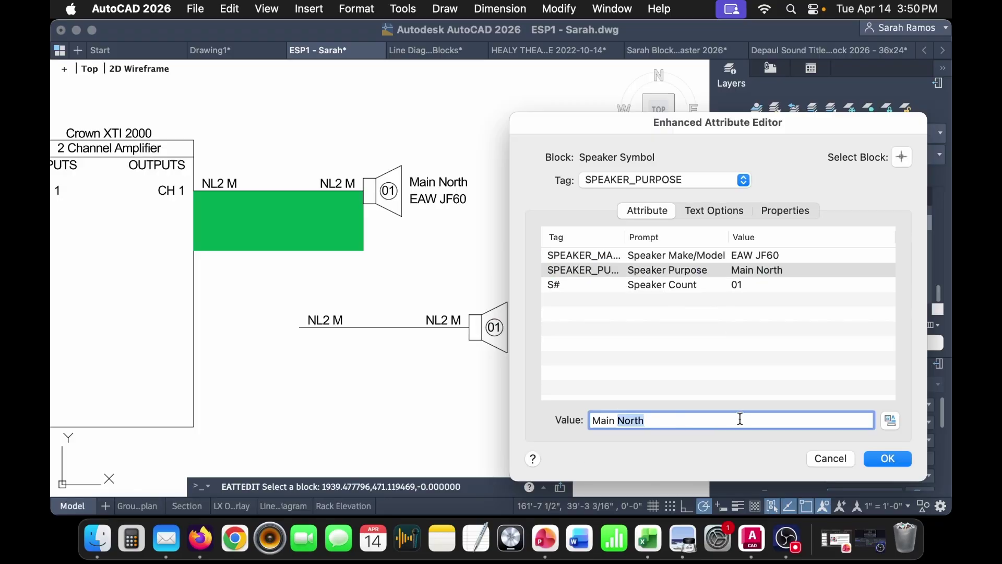
text(Easty\)
key(BackSpace)
key(BackSpace)
click(785, 284)
click(658, 423)
key(BackSpace)
text(2)
click(900, 458)
- Move the Main East cable and speaker directly under Main North
click(593, 371)
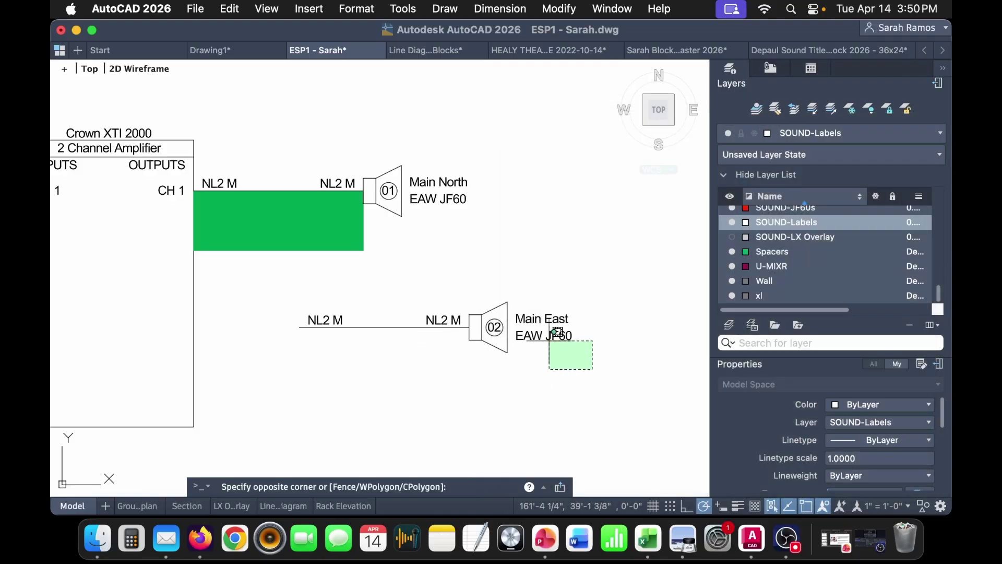
click(538, 324)
text(m)
key(Return)
click(301, 327)
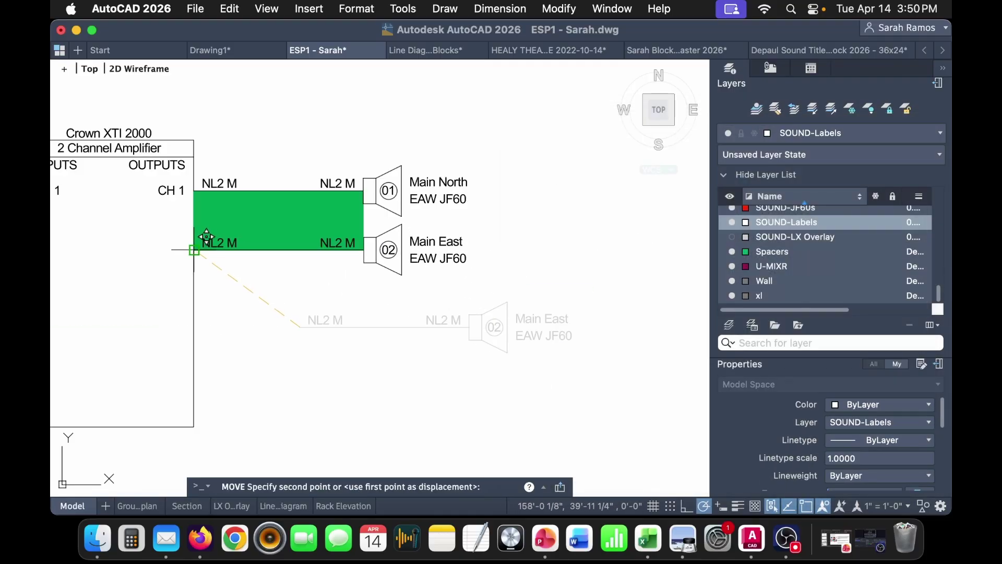
click(194, 251)
- Check the distance from the CH 1 line end to the speaker with DIMLINEAR (1'-8")
middle_drag(322, 285, 481, 287)
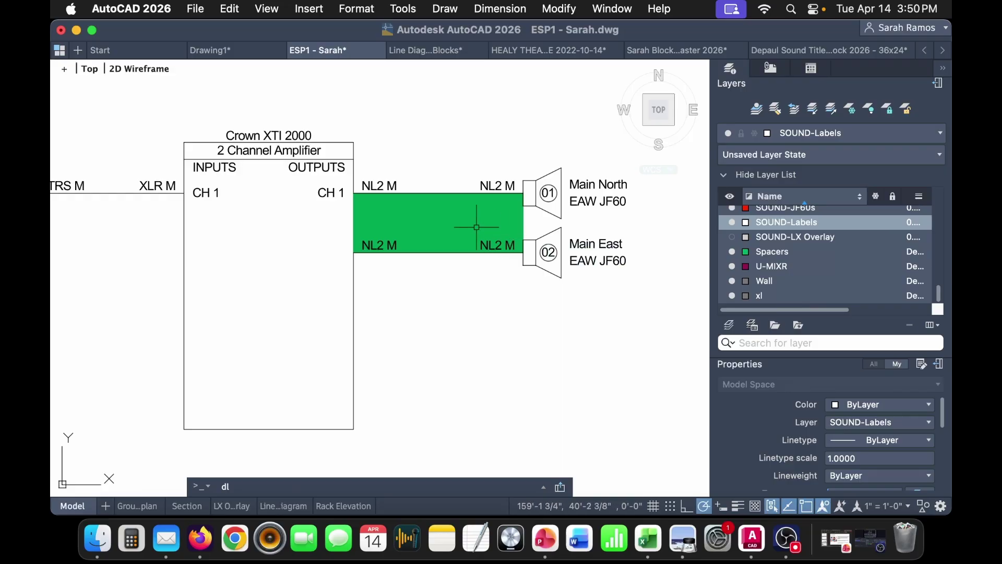
key(Return)
click(353, 193)
click(354, 253)
scroll(334, 243, up, 2)
key(Escape)
key(Return)
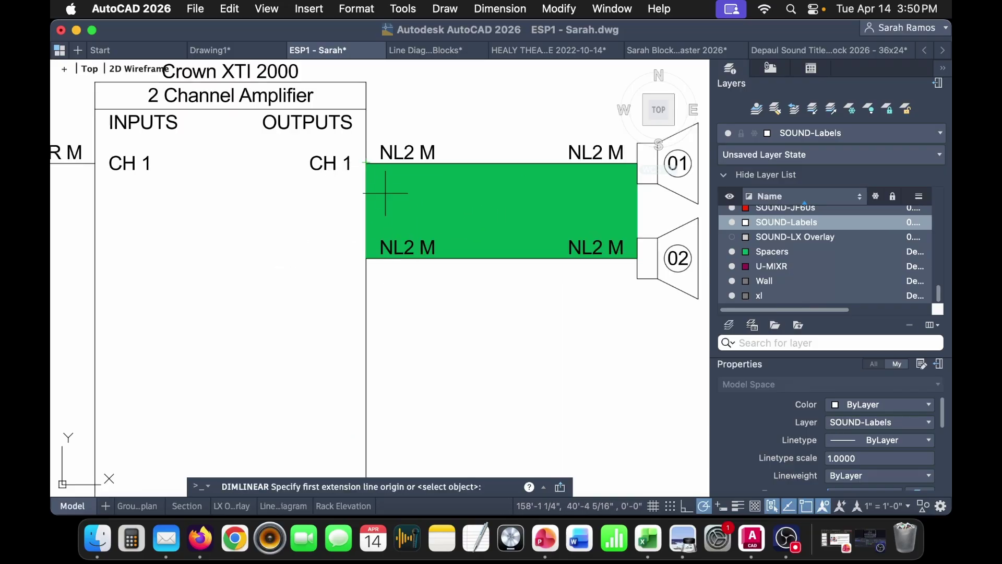
click(366, 163)
middle_drag(630, 171, 540, 199)
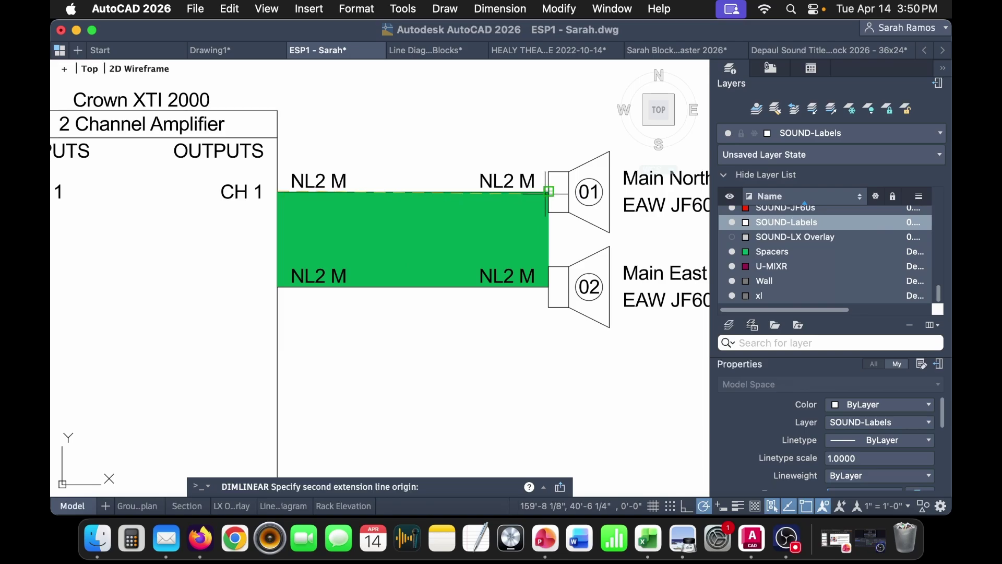
click(548, 191)
key(Escape)
scroll(537, 145, down, 3)
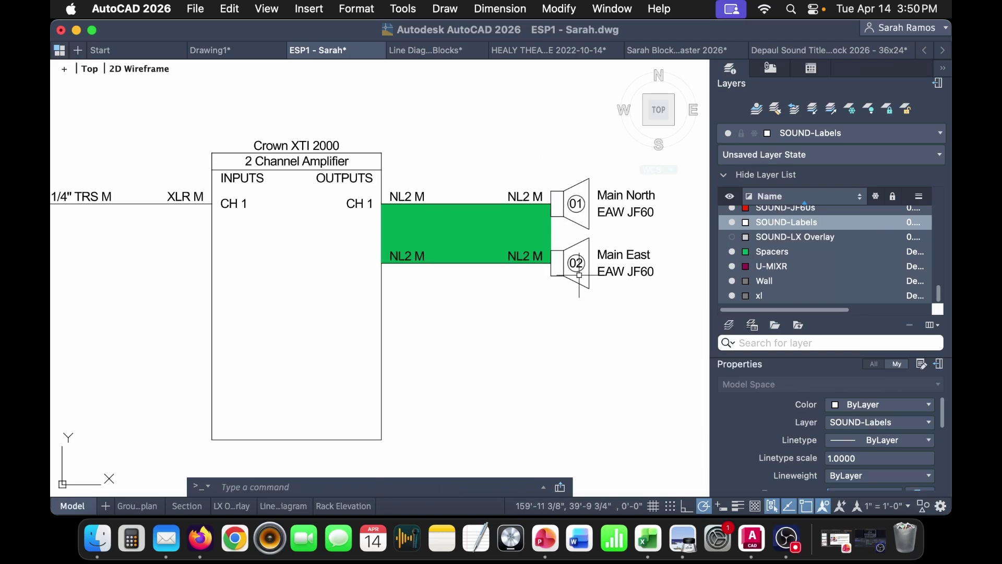
- Copy the Right Label block from the legend and place the R label near the amplifier output
middle_drag(566, 181, 563, 325)
click(488, 252)
middle_drag(436, 251, 472, 253)
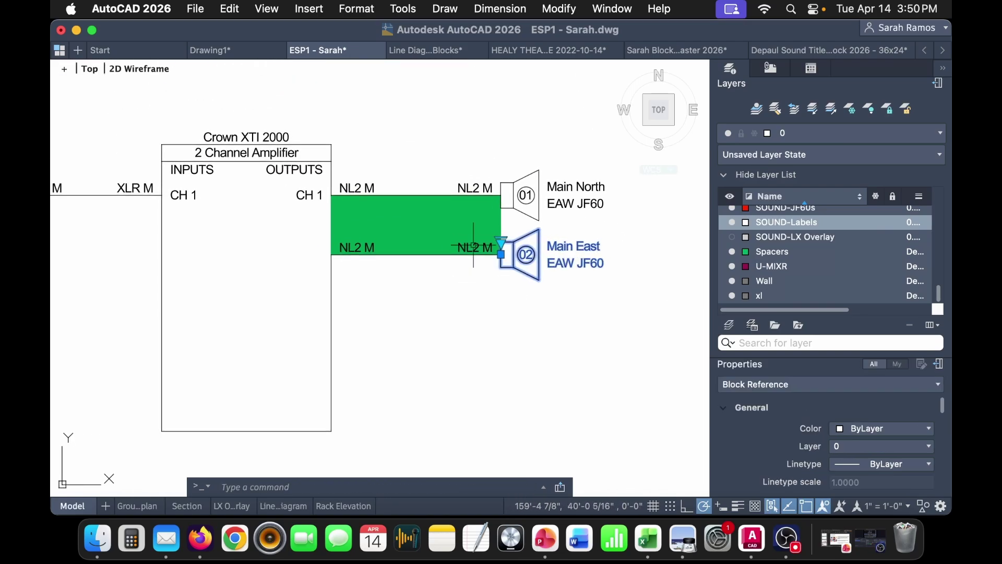
middle_drag(410, 314, 586, 320)
key(Escape)
middle_drag(172, 313, 519, 315)
middle_drag(157, 339, 469, 339)
middle_drag(79, 261, 313, 261)
mouse_move(228, 257)
middle_down()
mouse_move(417, 257)
mouse_move(452, 273)
mouse_move(233, 272)
middle_up()
click(190, 233)
scroll(454, 277, down, 3)
key(ctrl+v)
scroll(454, 240, up, 2)
click(463, 249)
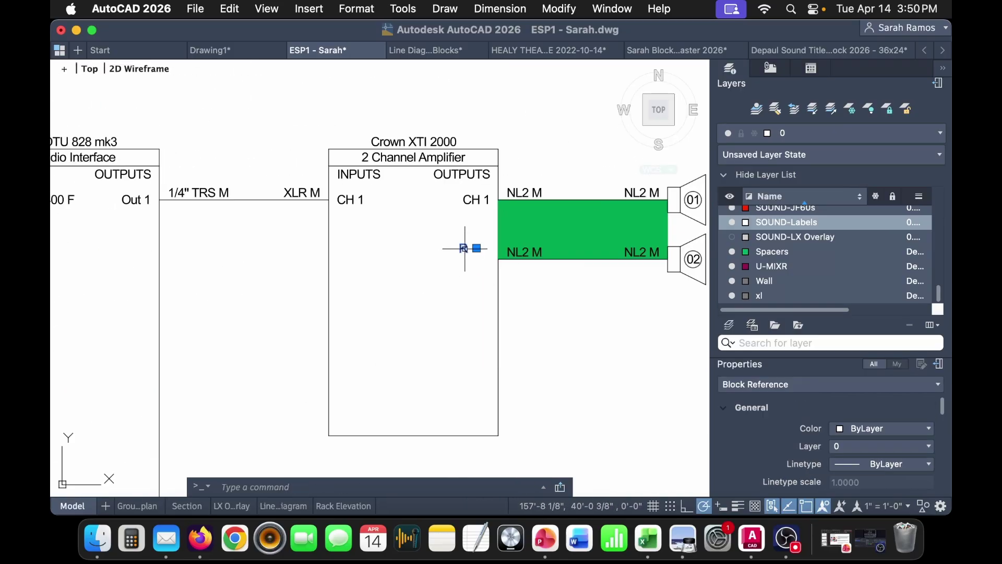
- Set the pasted label to CH 2 and move it onto the second output row
double_click(463, 249)
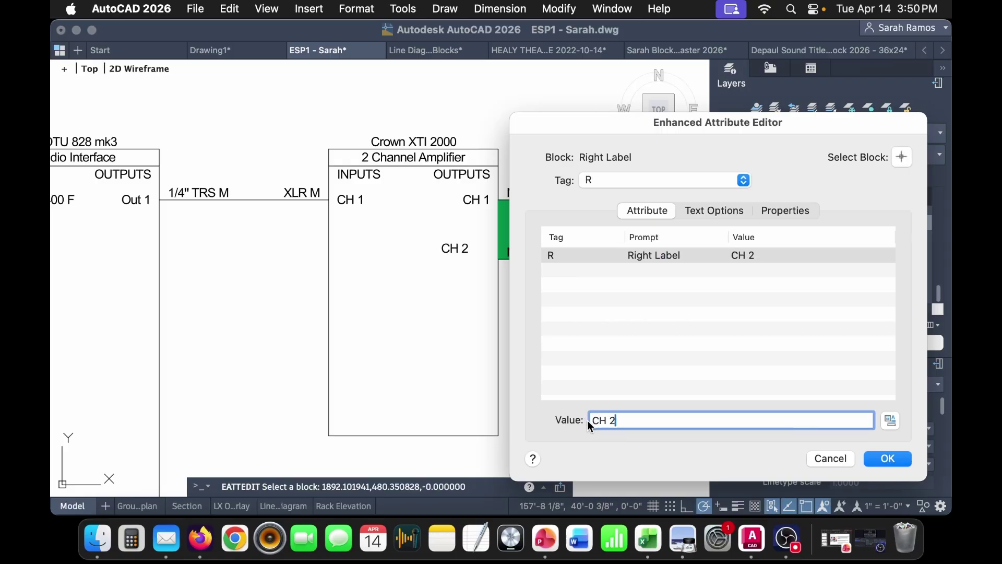
click(886, 463)
click(454, 249)
click(477, 248)
click(494, 259)
key(Escape)
- Copy the L label block from the line diagram blocks table into the amplifier
scroll(397, 267, down, 2)
mouse_move(178, 353)
middle_down()
mouse_move(626, 336)
mouse_move(352, 279)
middle_up()
click(277, 261)
key(ctrl+c)
scroll(508, 287, right, 15)
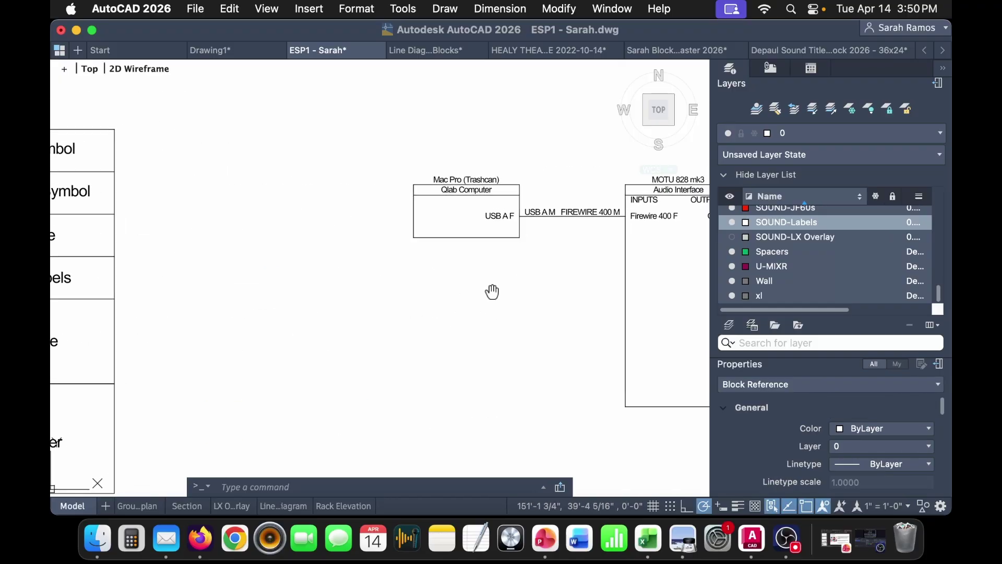
scroll(441, 281, up, 4)
key(ctrl+v)
click(441, 281)
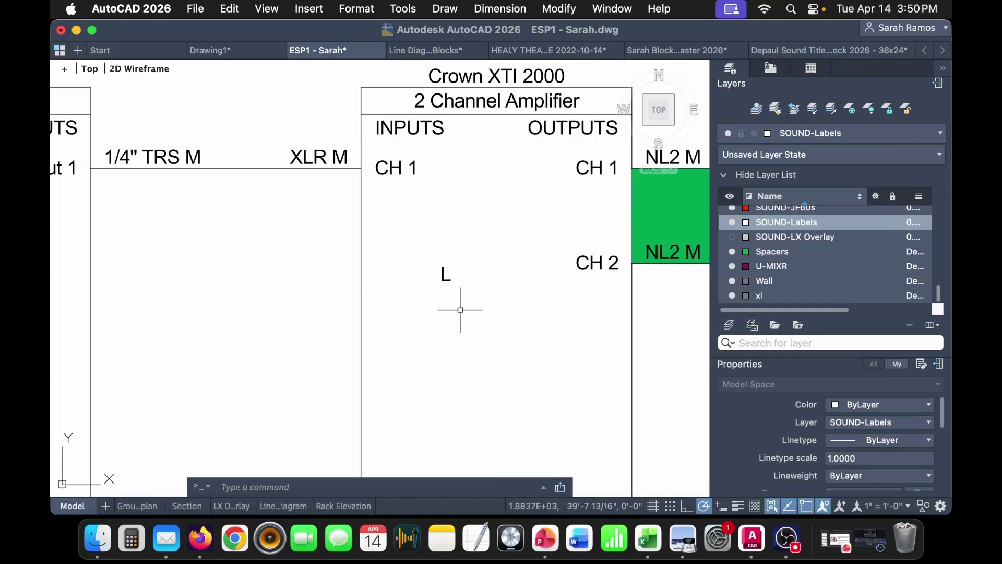
- Paste a copy of the NL2 cable block to the left of the amplifier
scroll(456, 310, down, 3)
scroll(369, 251, right, 5)
click(538, 231)
click(599, 286)
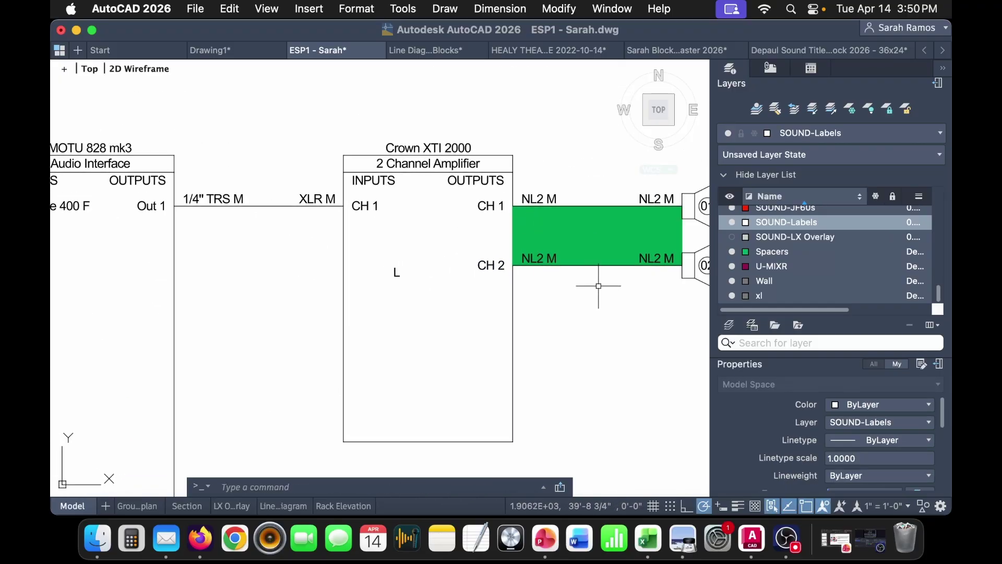
key(ctrl+c)
key(ctrl+v)
click(212, 331)
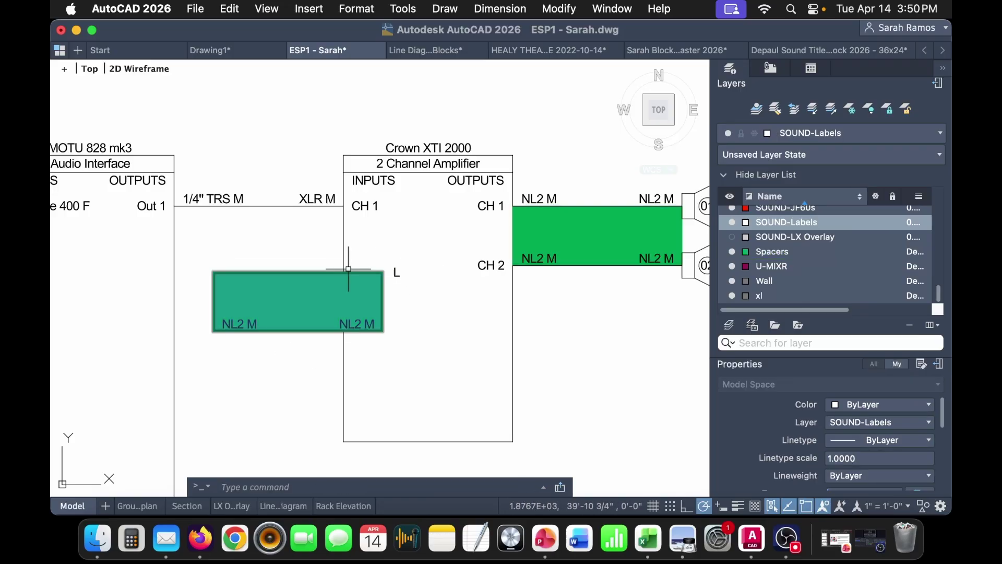
- Snap the pasted cable band under 1/4" TRS M and delete its leftover NL2 M labels
click(217, 259)
click(209, 276)
click(213, 271)
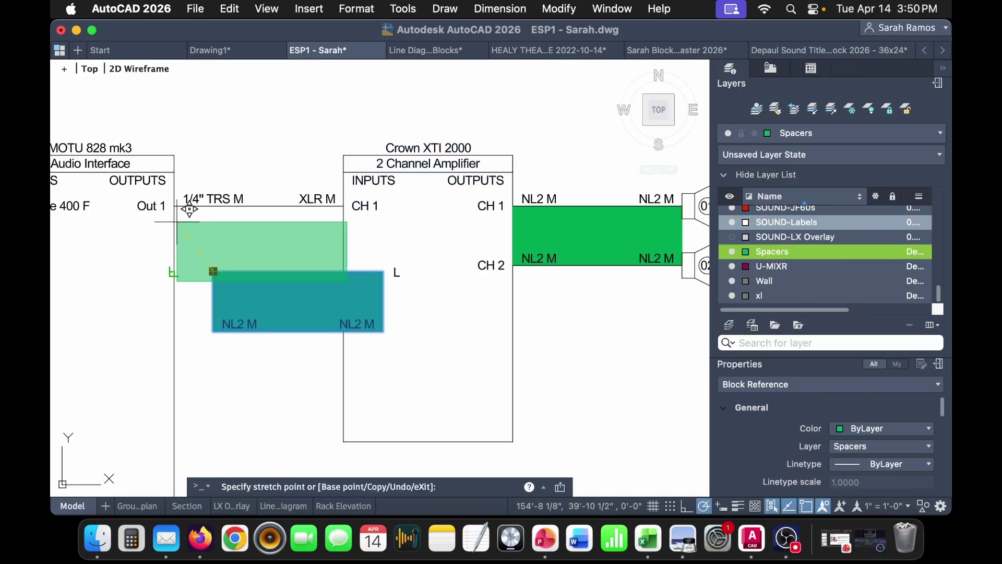
click(175, 207)
key(Escape)
click(222, 313)
key(Delete)
- Copy the 1/4" TRS M / XLR M labels onto the new green cable
click(224, 194)
key(ctrl+c)
key(ctrl+v)
click(223, 373)
click(242, 359)
click(223, 372)
click(223, 372)
click(174, 264)
key(Escape)
- Move the L label beside the second cable's XLR end and relabel it as CH 2 input
click(407, 278)
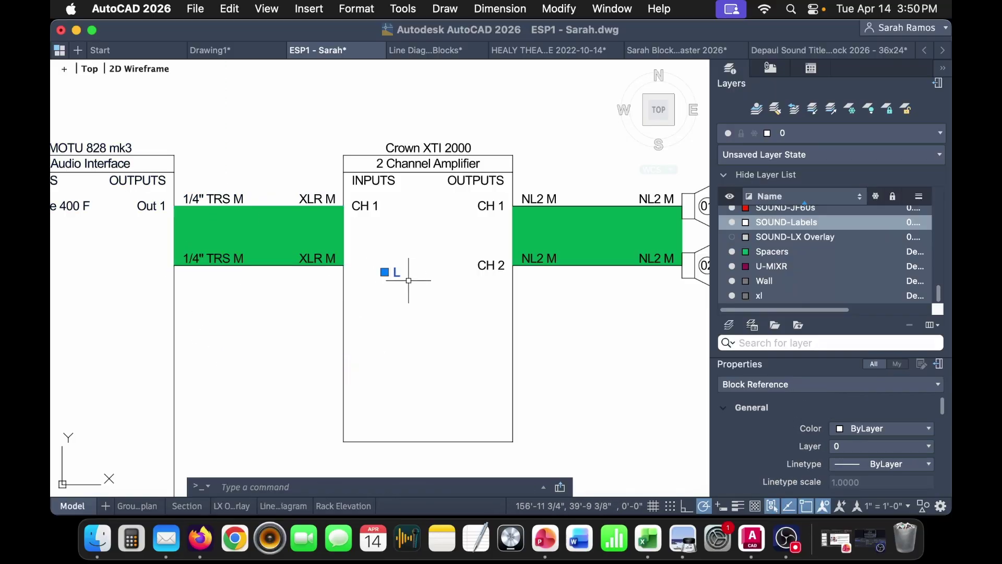
click(385, 272)
click(344, 266)
key(Escape)
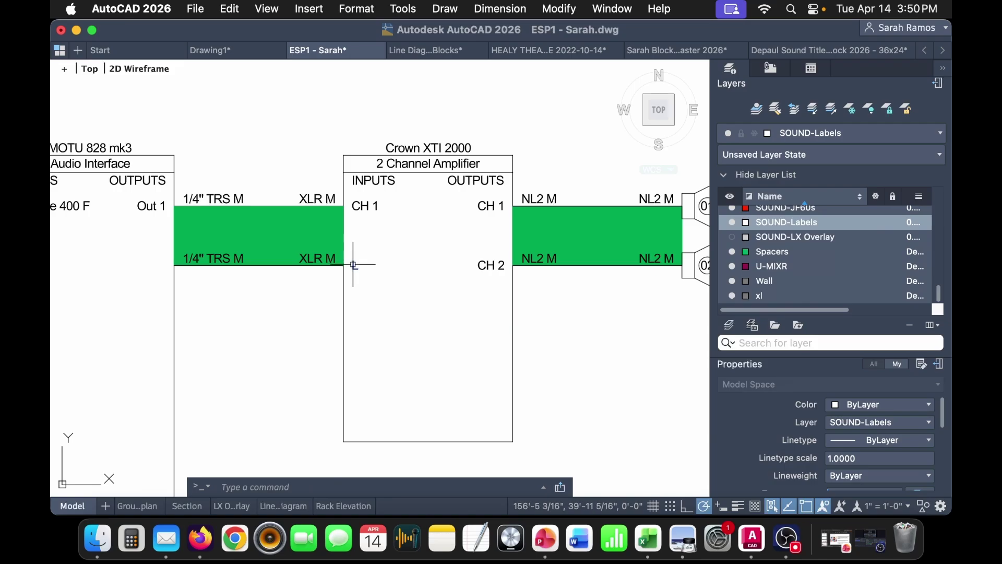
double_click(354, 265)
double_click(763, 423)
text(CH)
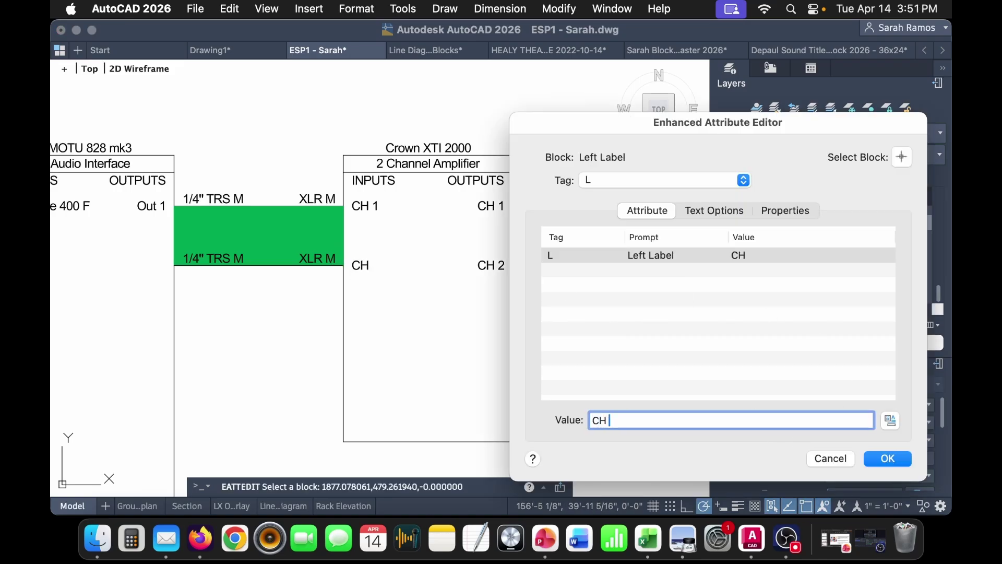
click(902, 459)
- Grip-stretch the Crown amplifier box's bottom edge upward to shorten it
click(432, 426)
key(Escape)
click(443, 431)
click(430, 444)
click(428, 441)
scroll(540, 301, right, 5)
click(540, 270)
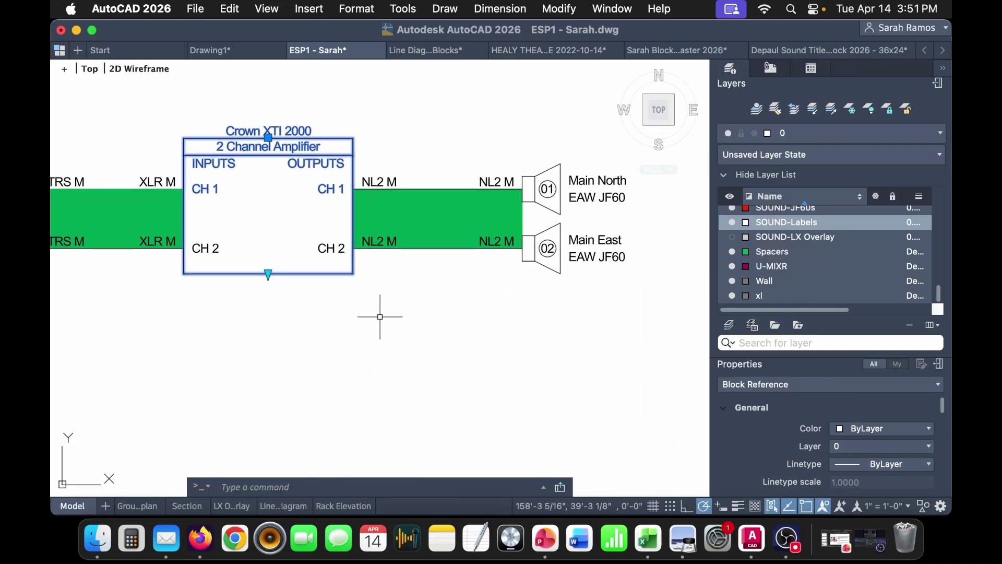
- Paste a copy of the spacer block and snap it directly under the amplifier
scroll(391, 293, left, 5)
key(Escape)
click(336, 204)
key(super+c)
key(super+v)
click(393, 328)
click(401, 325)
click(393, 327)
- Select the new spacer, the amplifier, and the left and right cables and speakers
click(414, 270)
click(511, 144)
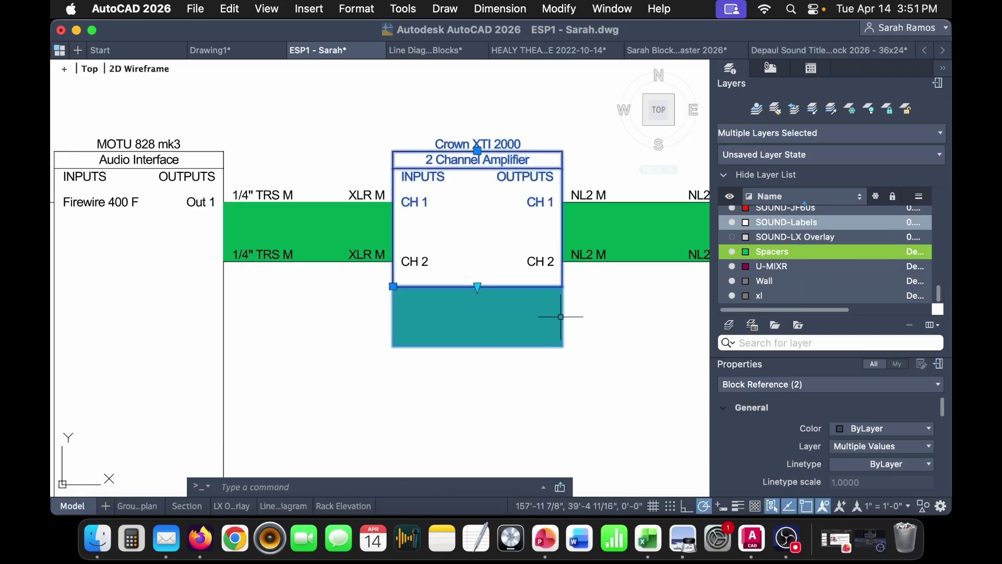
scroll(279, 306, down, 2)
click(372, 263)
click(249, 230)
click(630, 318)
click(506, 218)
- Add the remaining cables and paste a duplicate of the whole amplifier chain below the original
scroll(471, 319, down, 3)
click(417, 251)
click(301, 139)
middle_drag(449, 349, 405, 324)
key(super+c)
key(super+v)
click(311, 397)
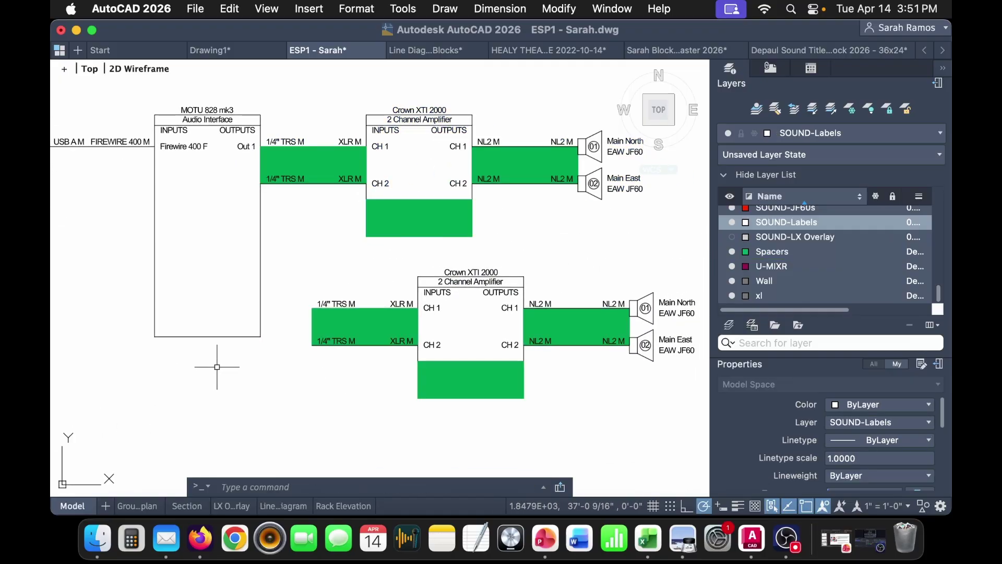
- Grip-stretch the MOTU interface block's bottom edge, cancel, and reselect the block
click(207, 337)
click(207, 337)
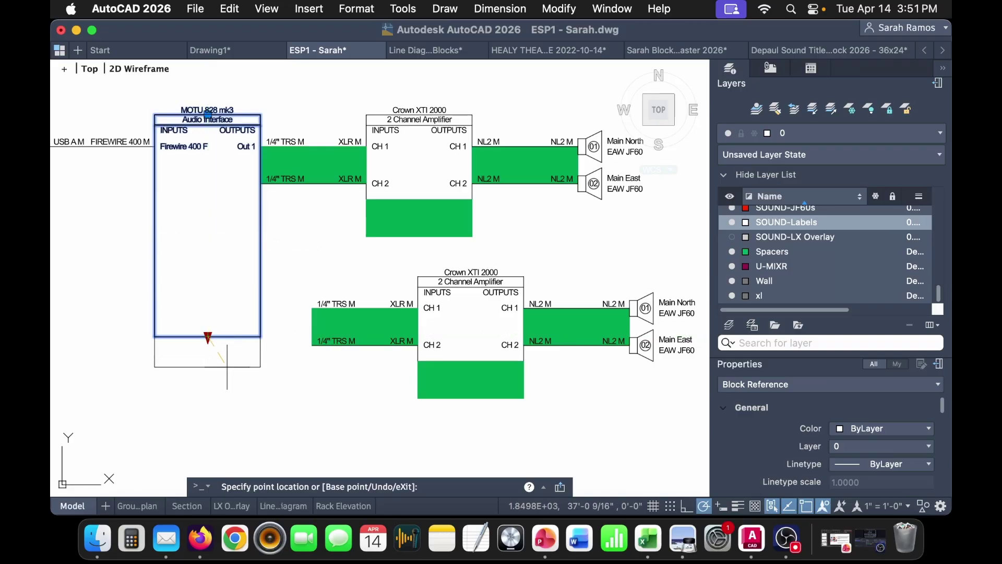
middle_drag(227, 369, 373, 391)
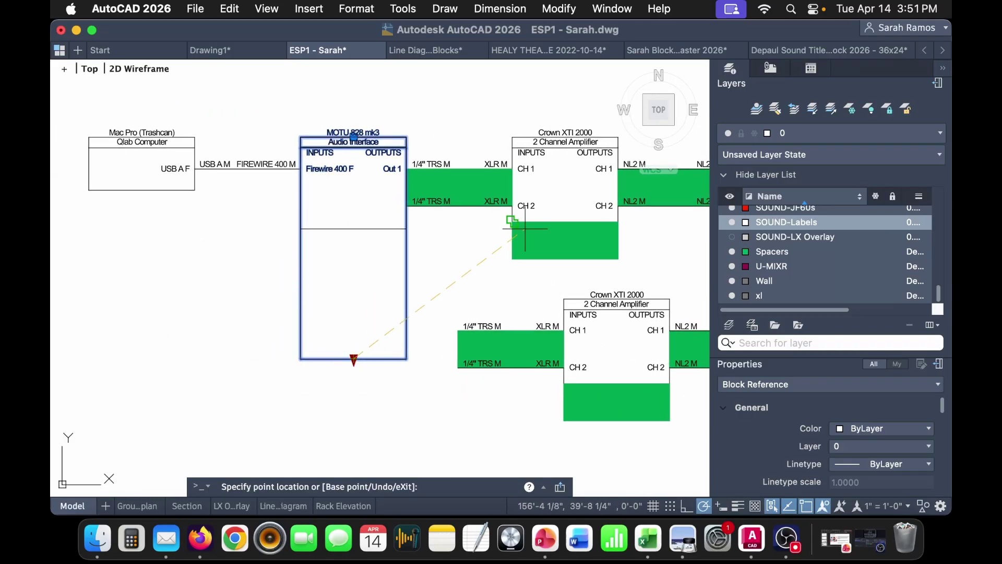
key(Escape)
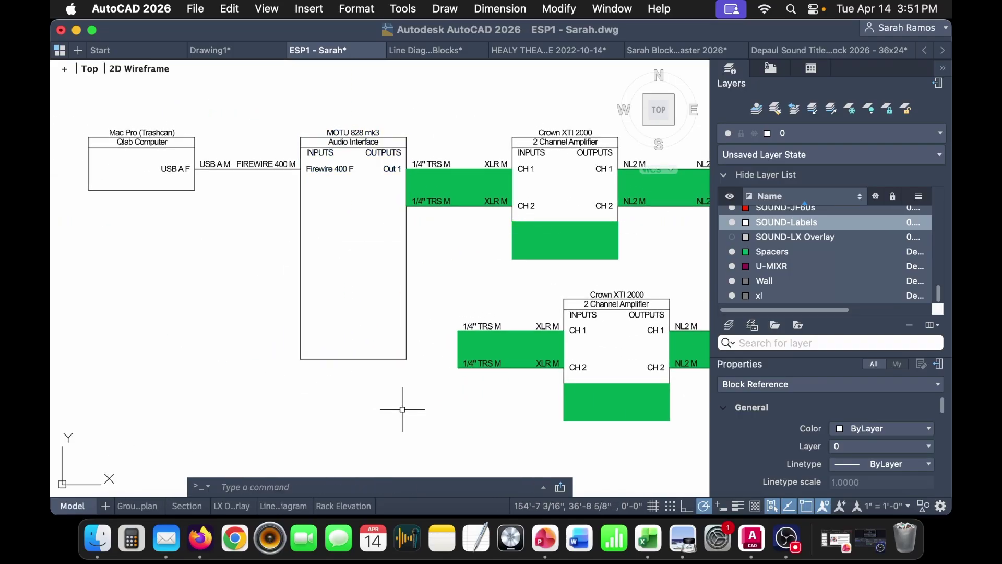
middle_drag(403, 407, 344, 404)
click(291, 335)
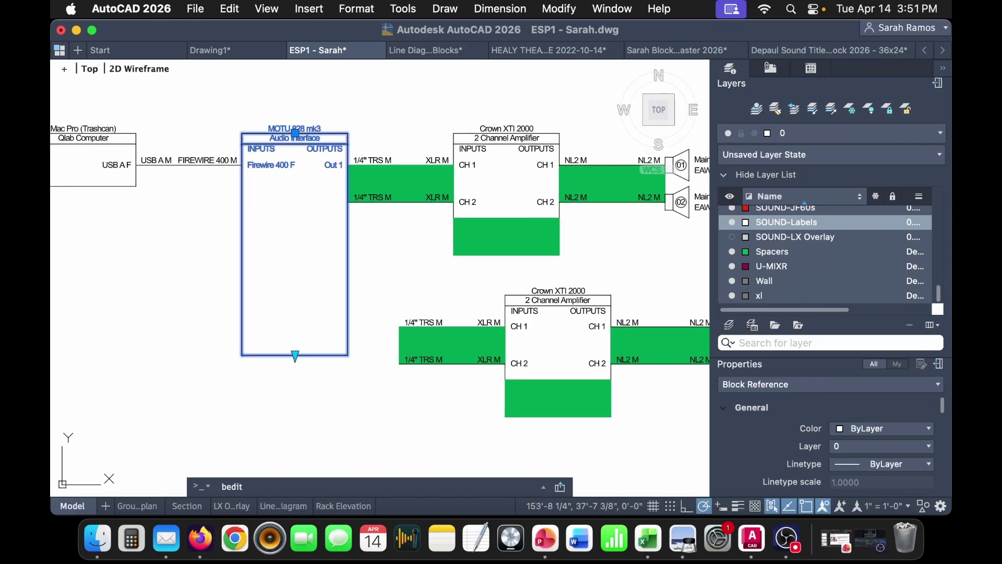
key(Return)
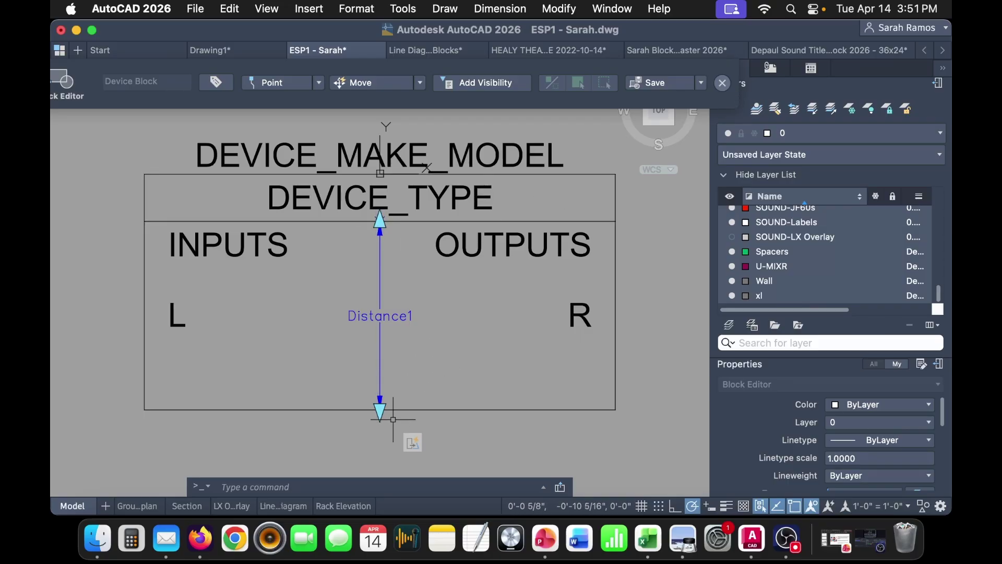
click(722, 83)
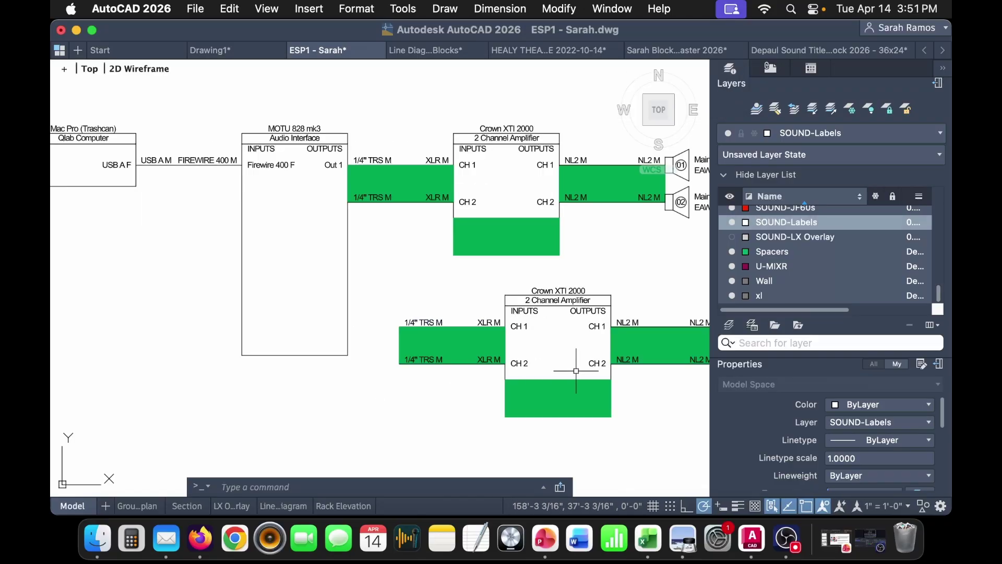
- Crossing-select the lower amplifier chain and MOVE it right under the upper amplifier
middle_drag(592, 358, 421, 369)
click(591, 381)
click(200, 262)
text(m)
key(Return)
click(269, 285)
click(217, 246)
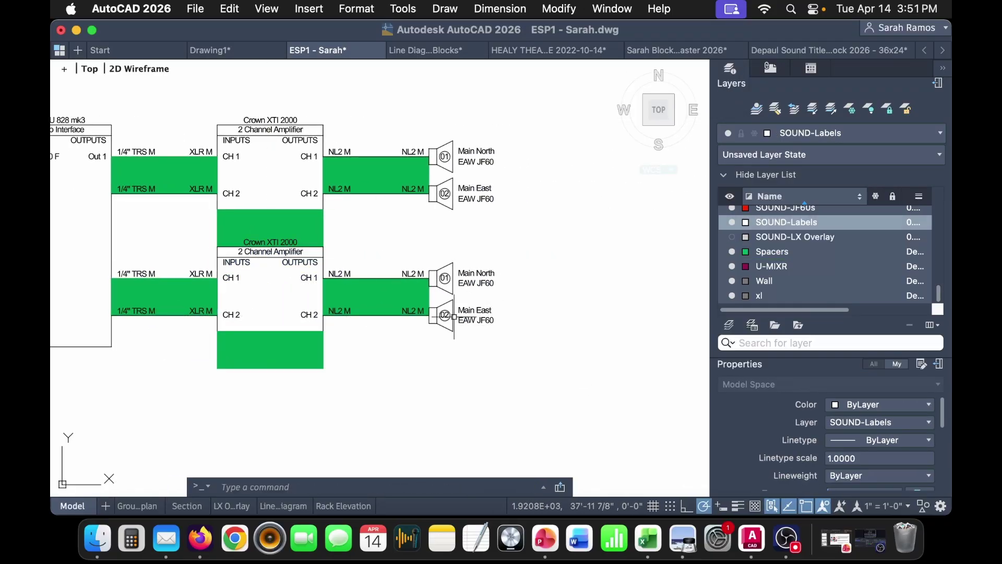
- Relabel the lower Main North speaker as 03 Main South
middle_drag(368, 324, 449, 317)
scroll(567, 264, up, 3)
double_click(567, 265)
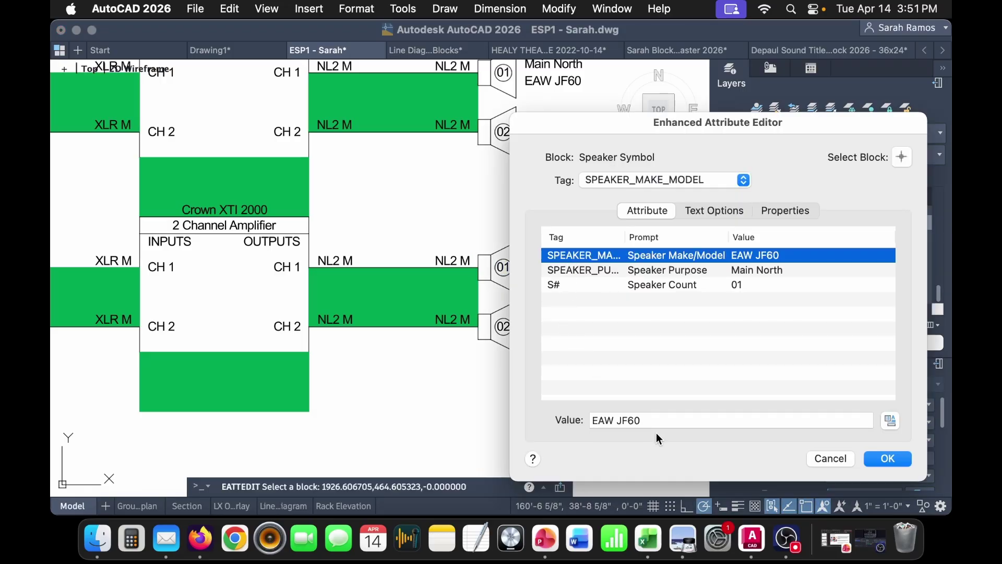
click(757, 286)
click(661, 418)
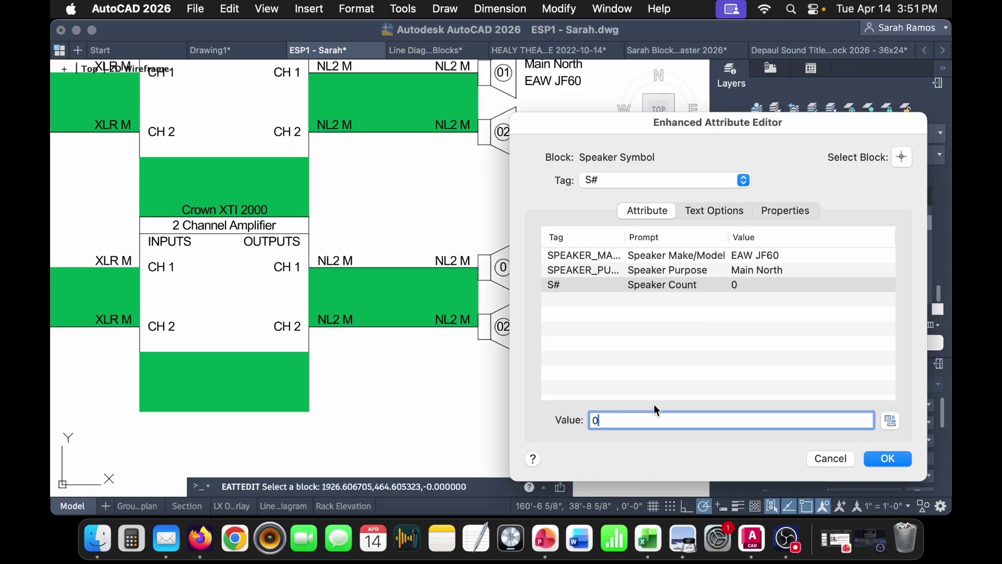
click(770, 267)
drag(618, 420, 738, 431)
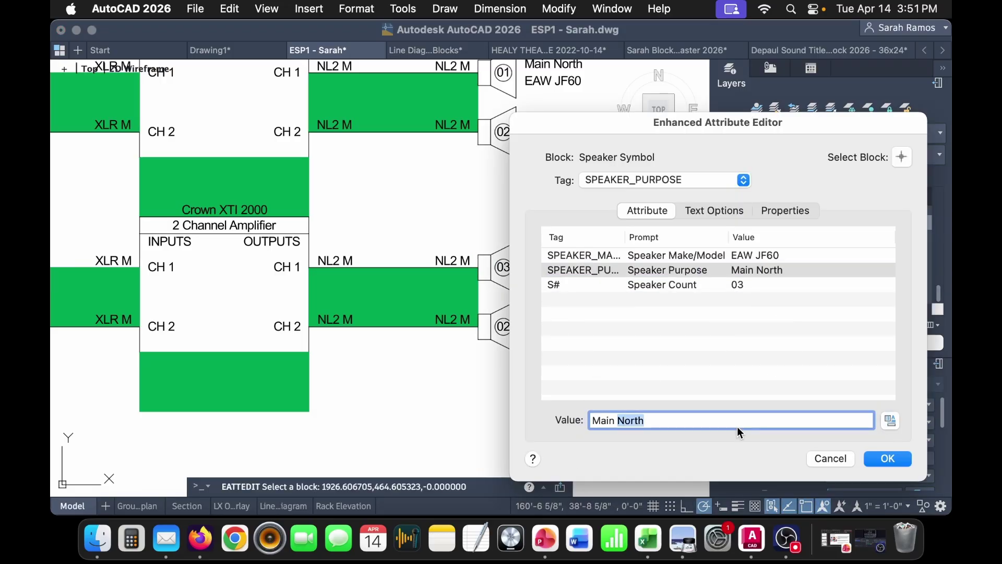
text(South)
click(890, 461)
- Relabel the lower Main East speaker as 04 Main West
double_click(566, 329)
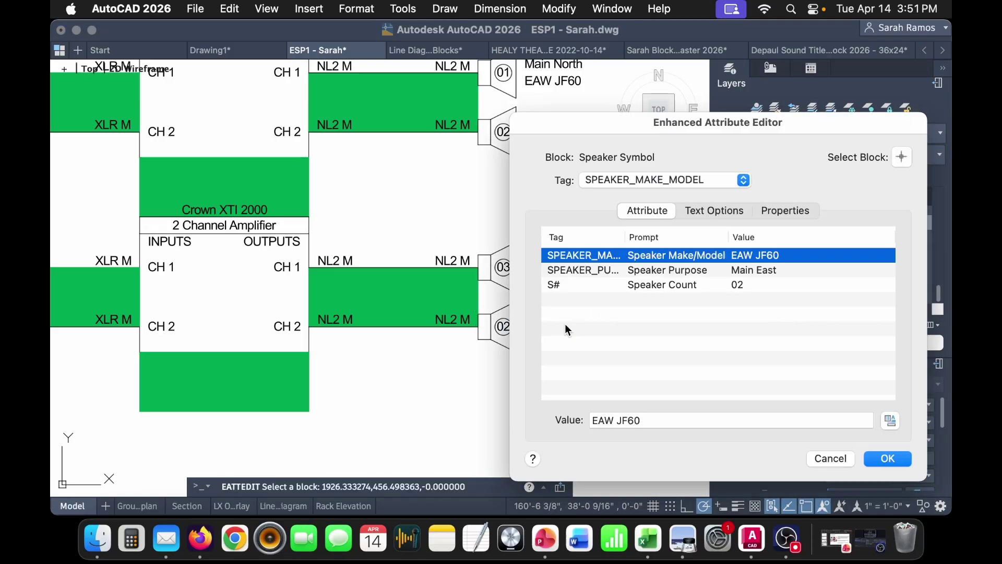
click(743, 286)
click(609, 419)
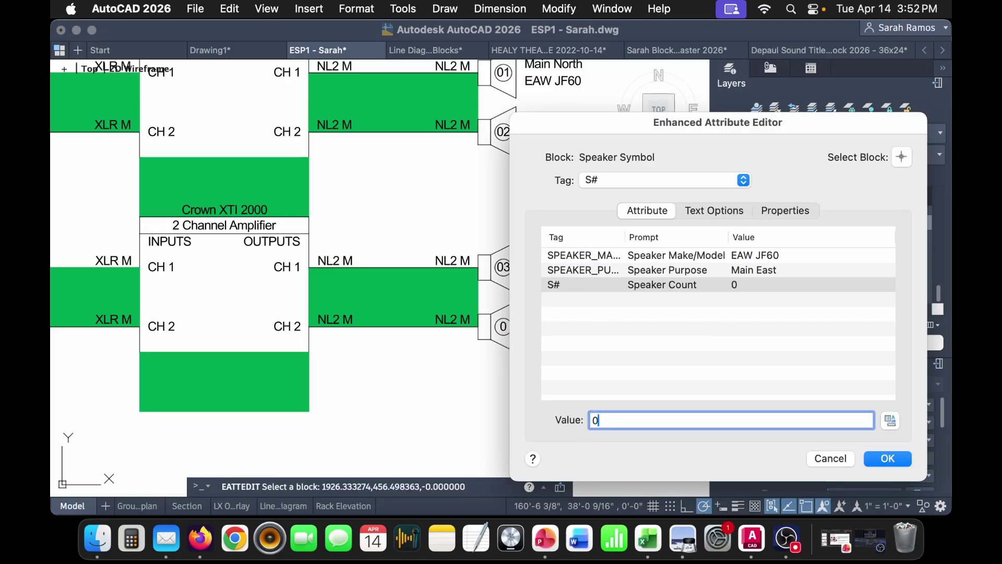
click(780, 271)
double_click(619, 421)
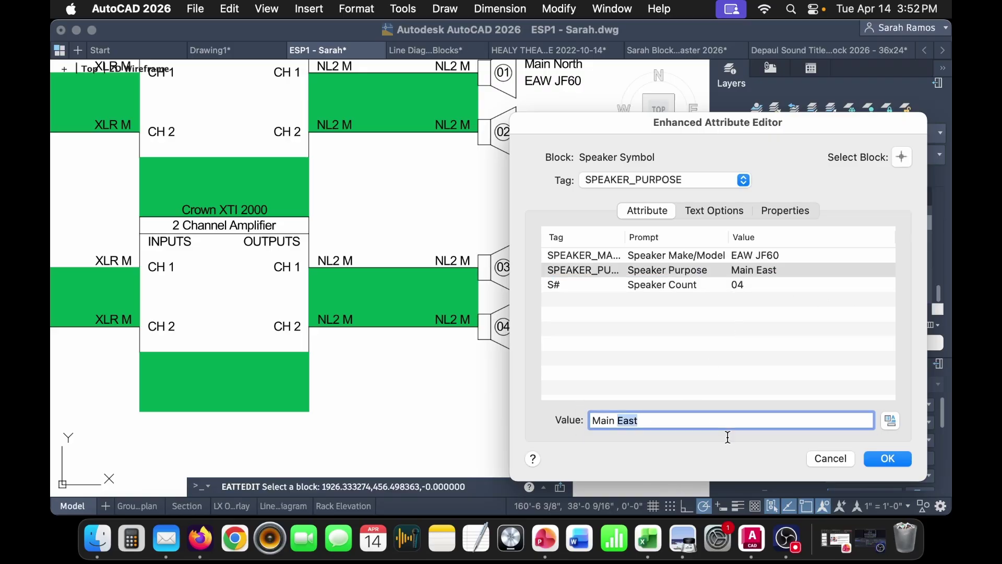
click(881, 460)
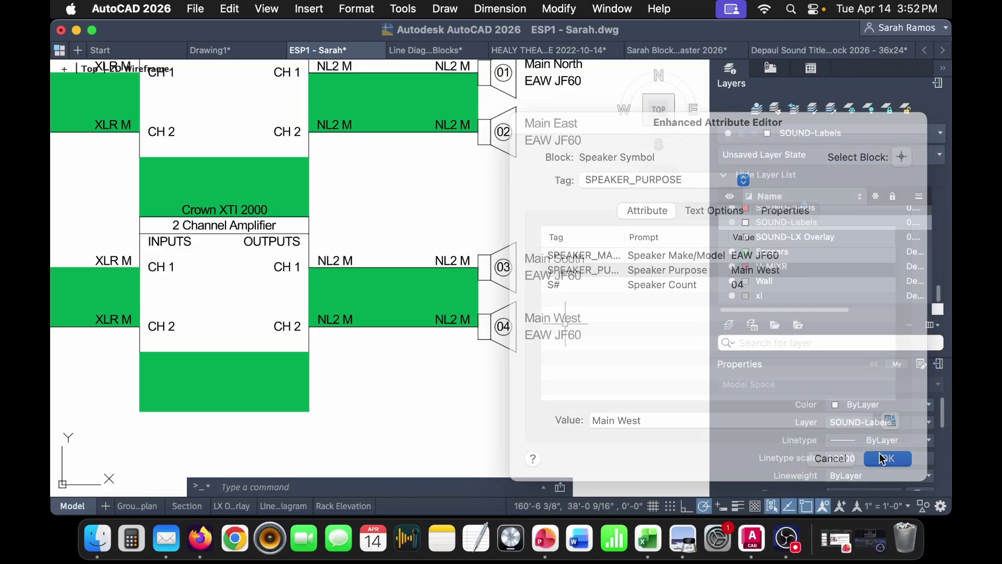
scroll(414, 385, down, 5)
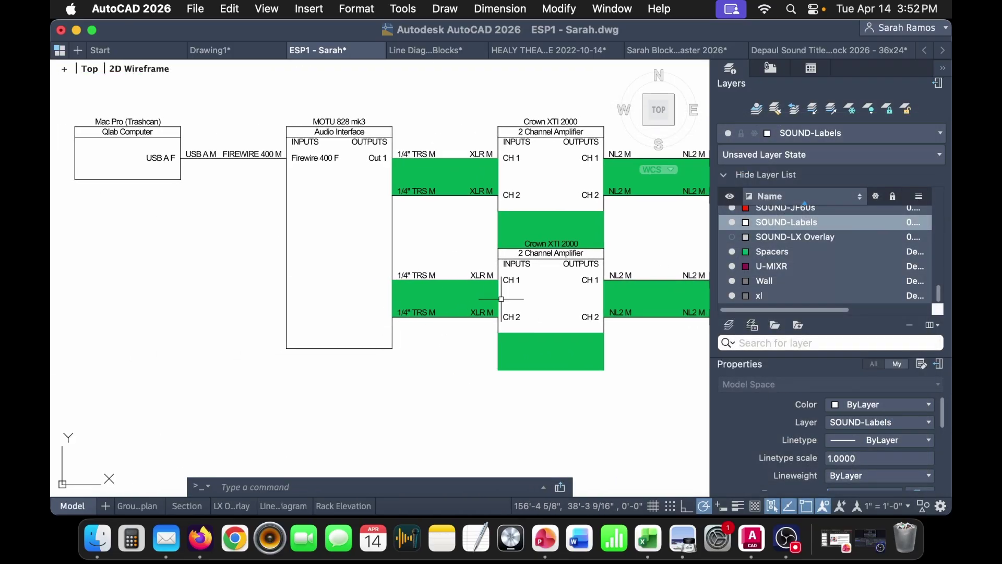
- Paste a copy of the CH 2 label into the MOTU block and change it to Out 2
click(392, 163)
click(589, 194)
key(super+c)
key(super+v)
click(325, 202)
double_click(337, 202)
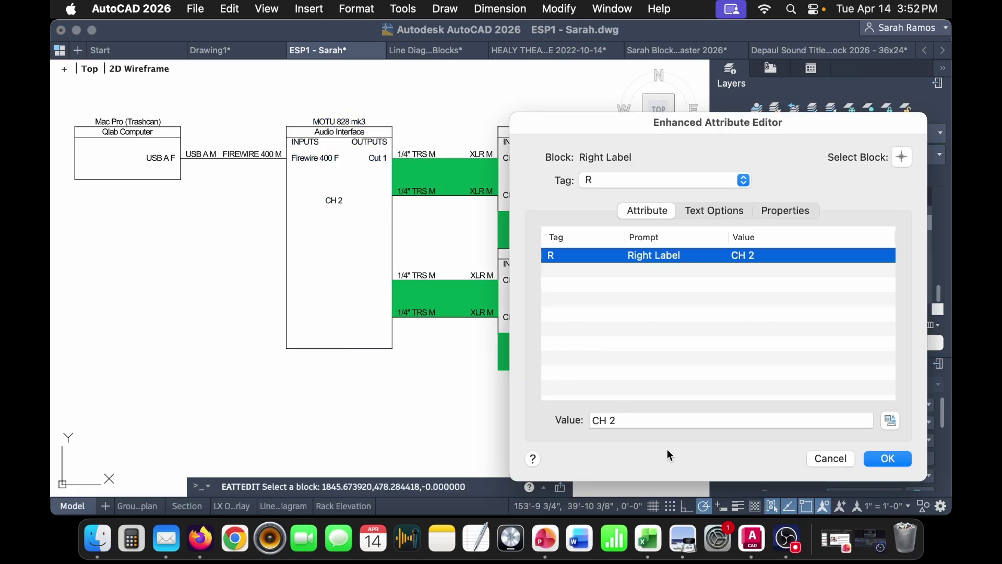
click(591, 417)
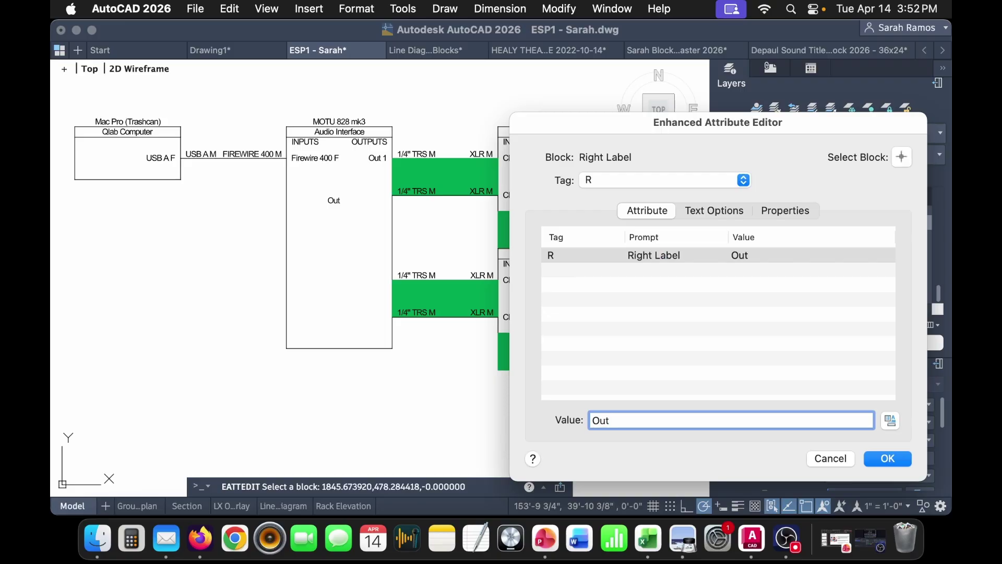
click(902, 459)
- Copy the Out 2 label lower in the MOTU block and rename it Out 3
click(329, 223)
click(317, 203)
key(super+c)
key(super+v)
click(320, 277)
click(331, 276)
double_click(331, 275)
click(710, 423)
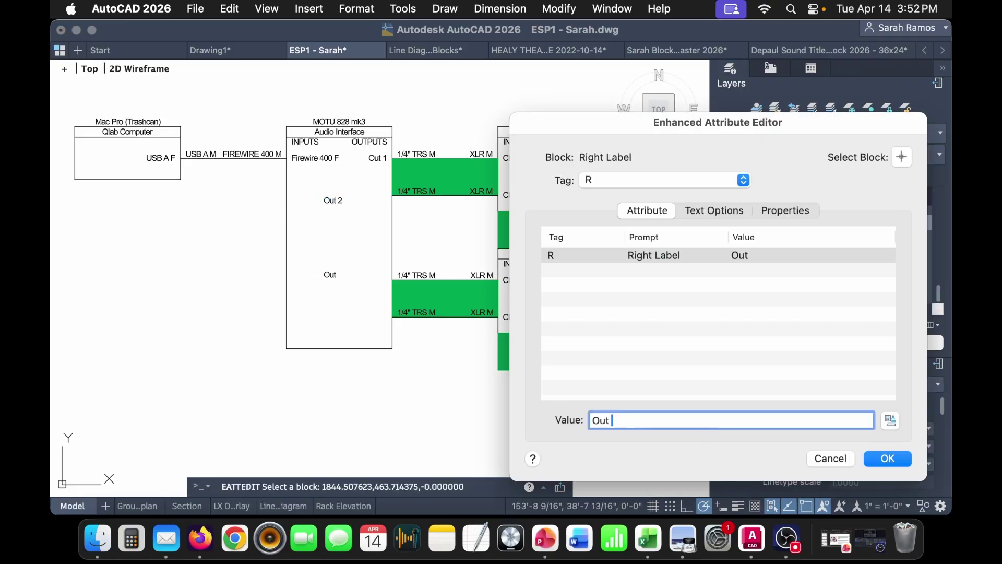
click(889, 459)
- Copy the Out 3 label below it and rename it Out 4
click(329, 275)
key(super+c)
key(super+v)
click(331, 304)
double_click(329, 305)
click(673, 419)
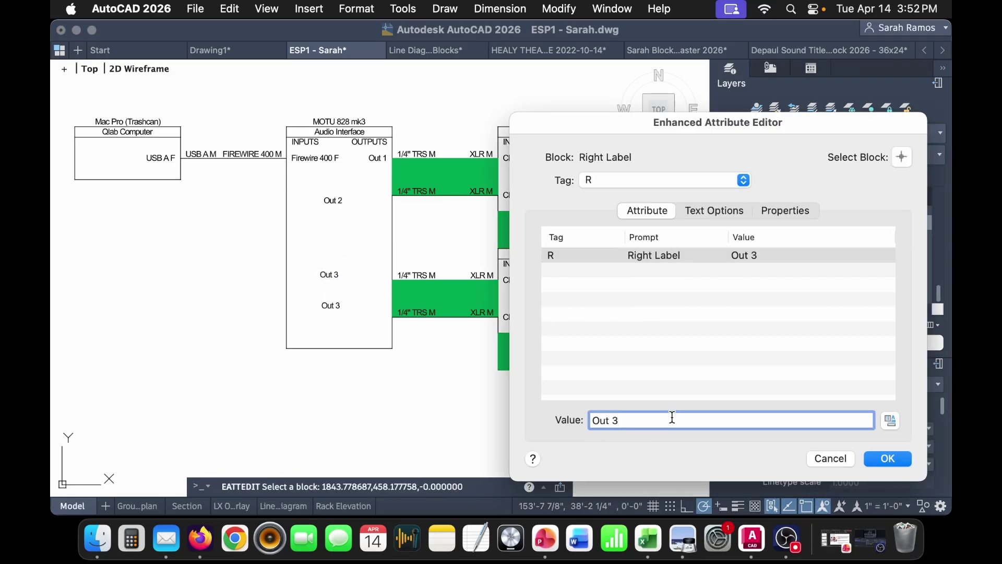
click(888, 459)
- Move the Out 2, Out 3 and Out 4 labels right-aligned beside their output lines
click(334, 200)
click(348, 200)
click(392, 195)
click(333, 274)
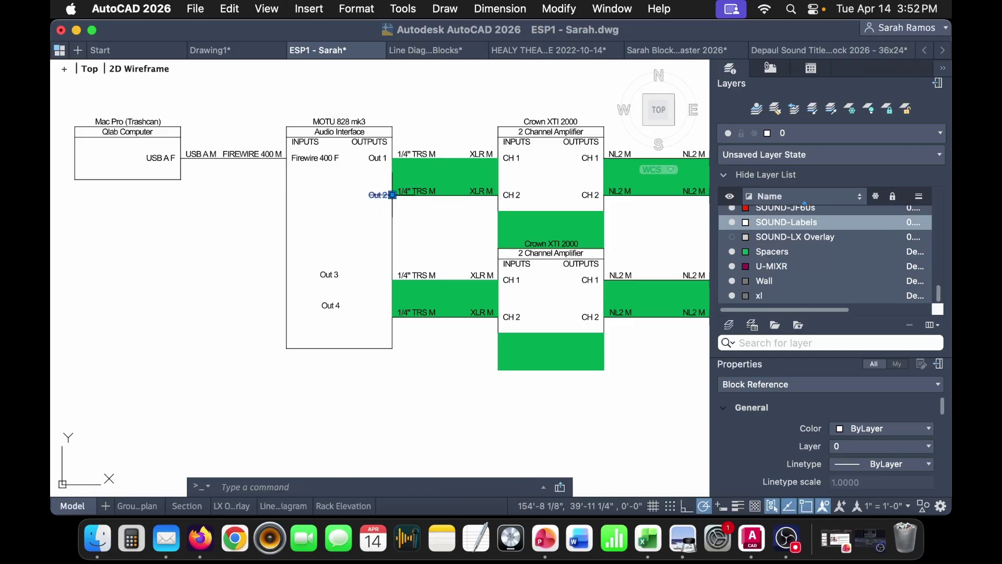
click(336, 273)
click(392, 280)
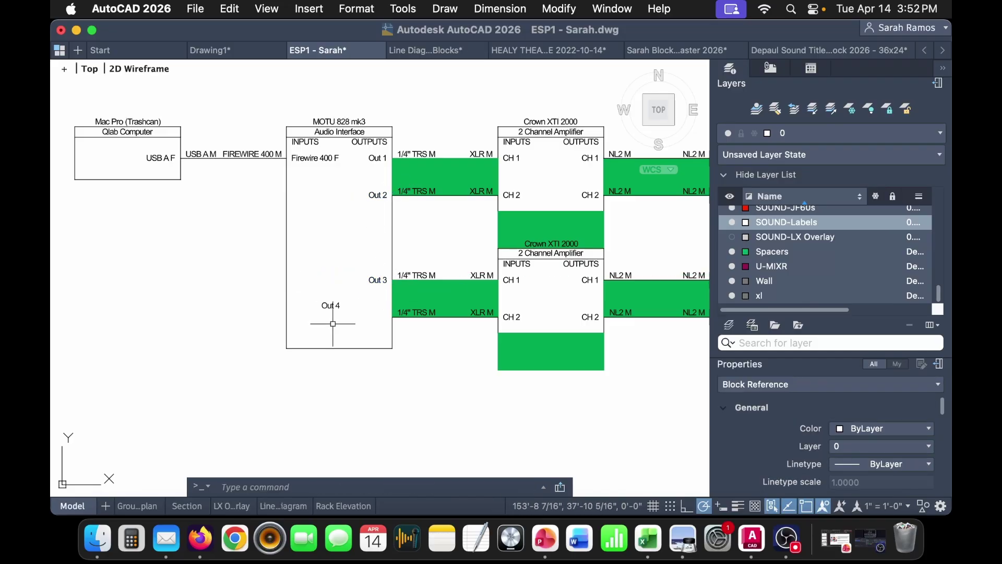
click(331, 306)
click(340, 308)
click(392, 317)
- Stretch the MOTU box's bottom edge up to end just below Out 4
click(339, 348)
click(339, 348)
click(339, 333)
scroll(467, 363, down, 2)
middle_drag(467, 363, 381, 364)
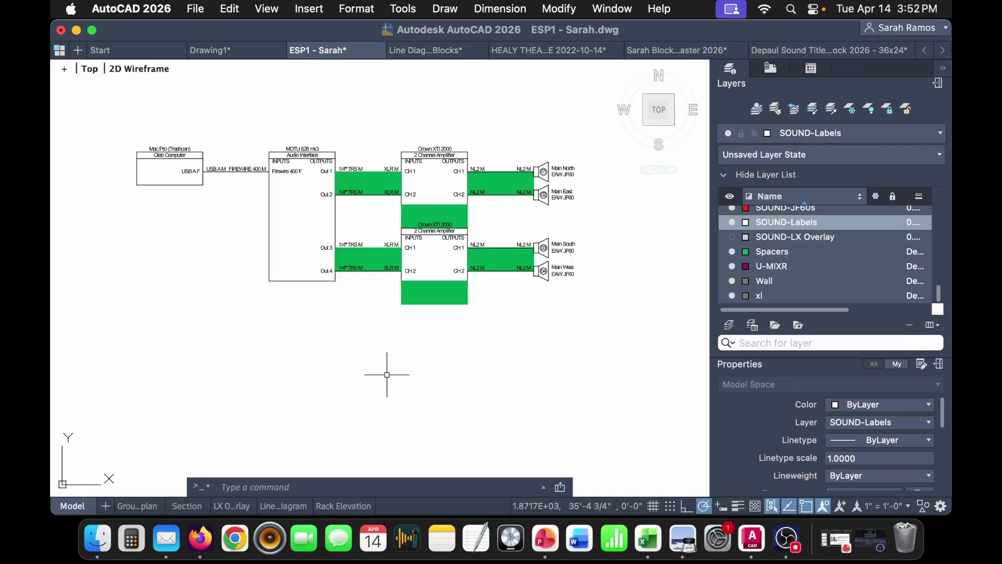
middle_drag(380, 359, 412, 390)
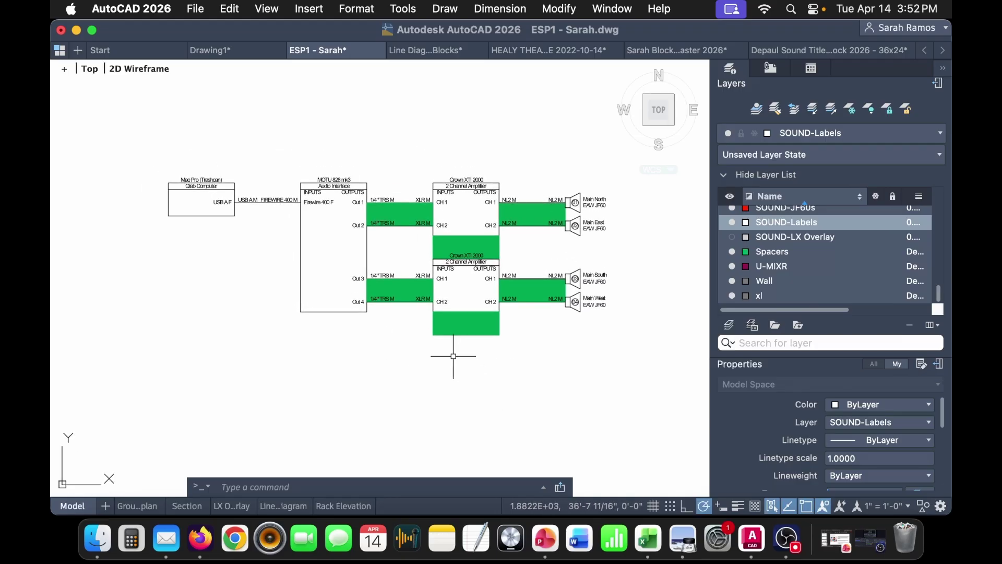
middle_drag(599, 340, 537, 295)
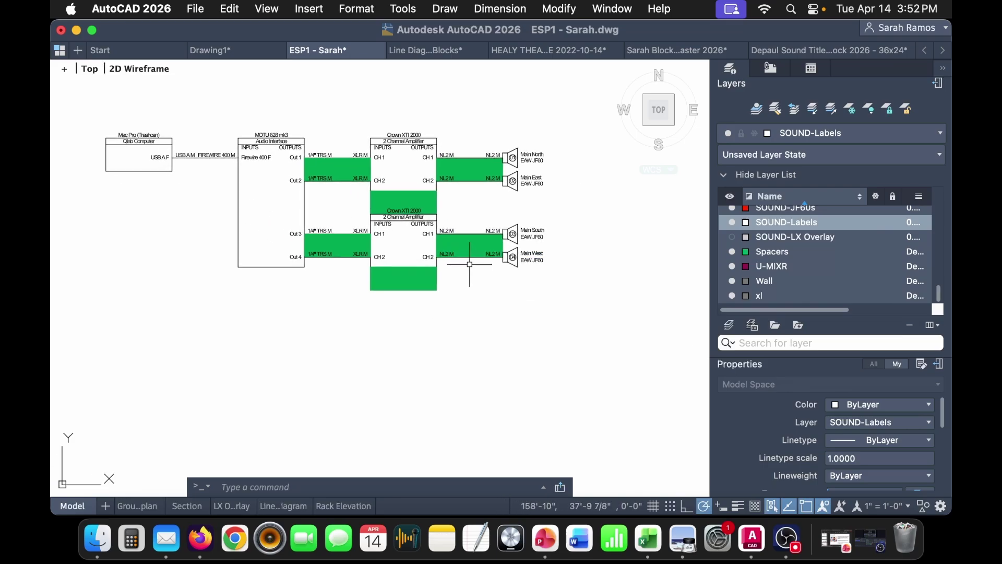
- Show the JF60 datasheet tab in Firefox and enter 'bose' in the address bar
click(201, 545)
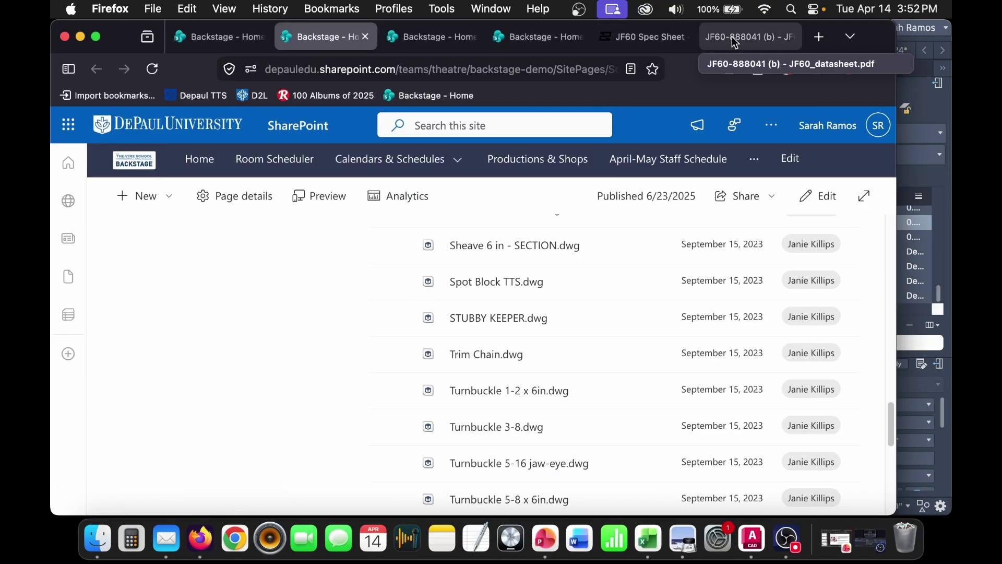
click(744, 36)
click(576, 71)
text(bose)
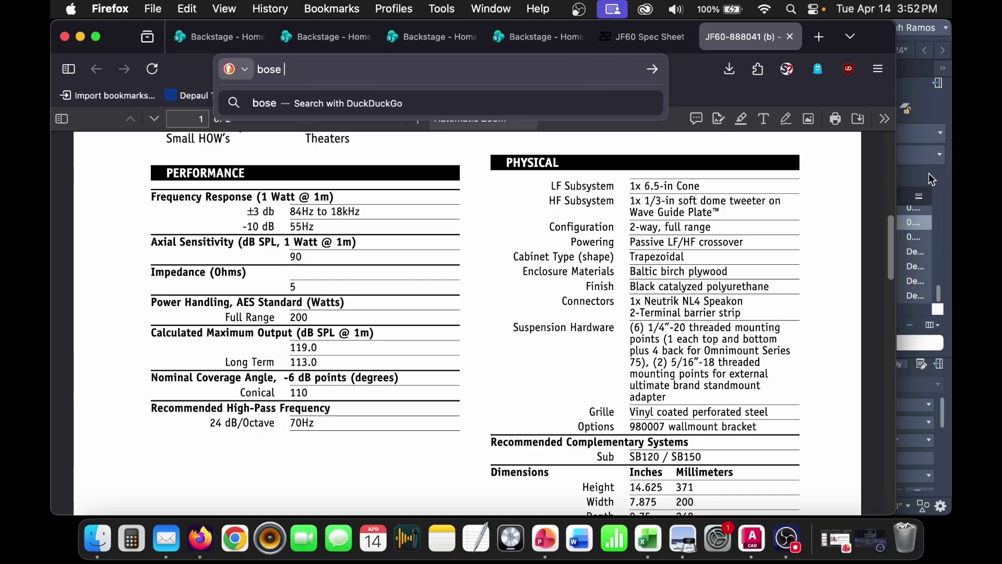
- Browse Class 5 through In Class Exercise into ESP Paperwork, then bring up the Class 05 PowerPoint deck
click(97, 537)
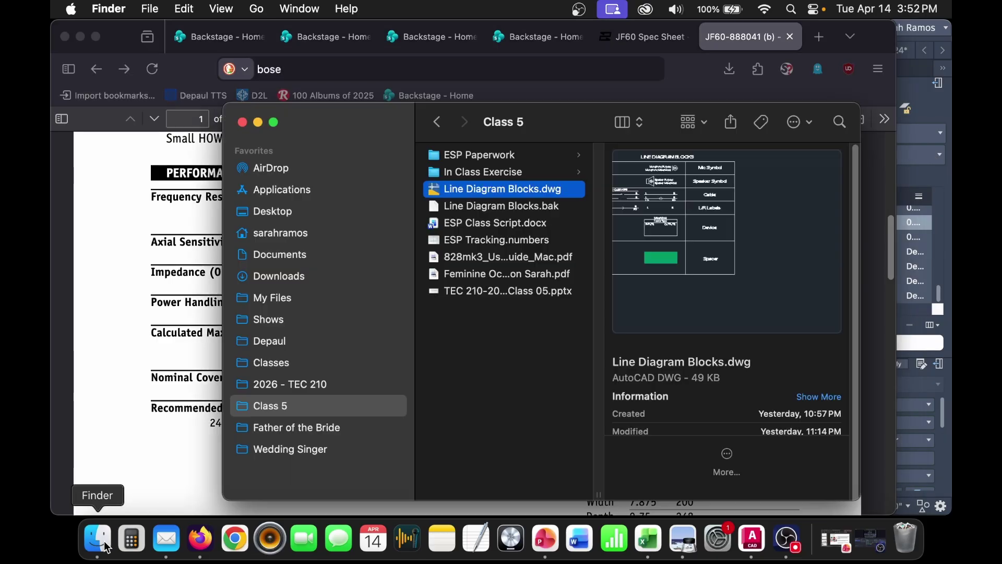
click(499, 173)
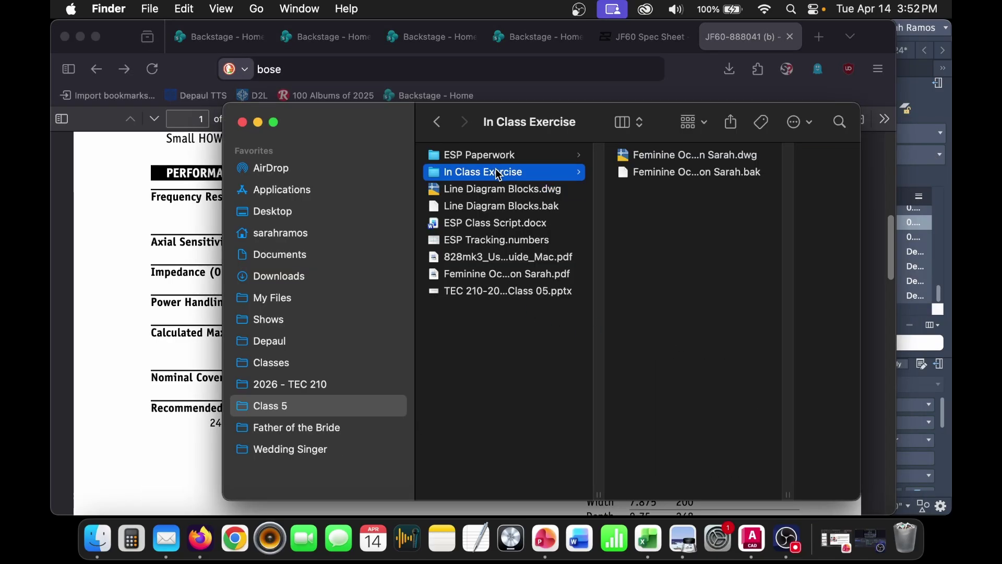
click(548, 156)
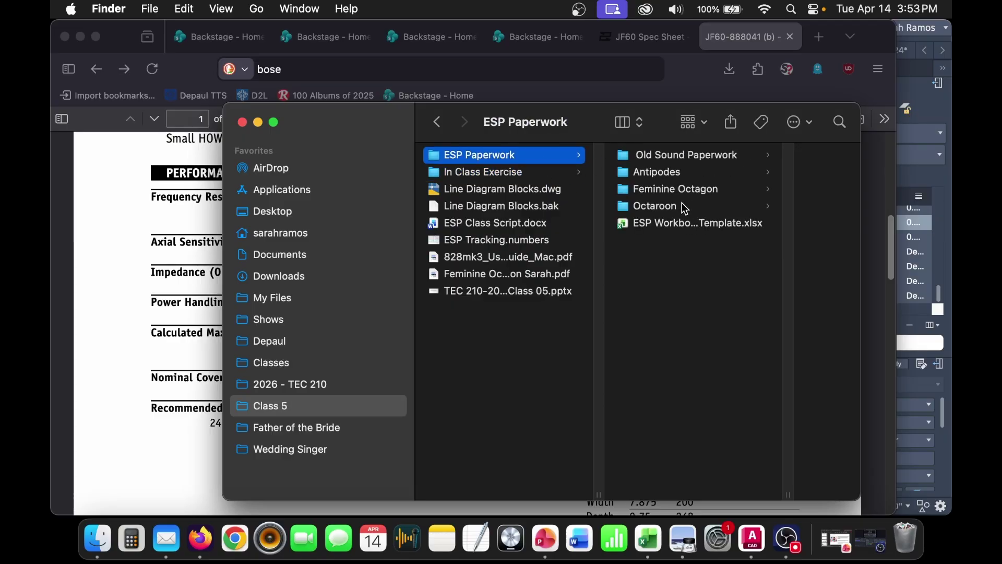
click(546, 539)
scroll(165, 383, up, 5)
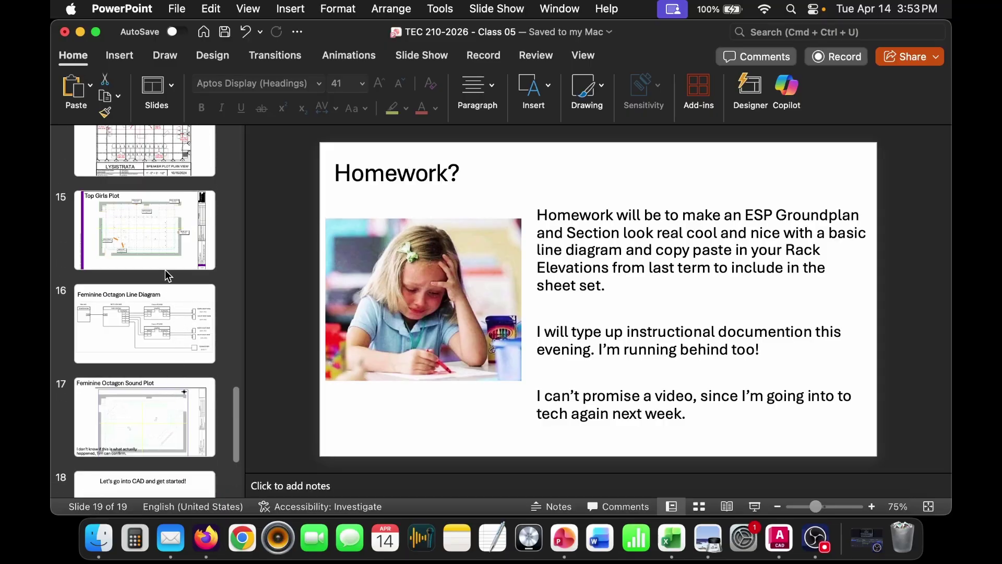
- Go to slide 12 and select the model name Bose Acoustimass 302-II
click(182, 360)
scroll(184, 349, up, 6)
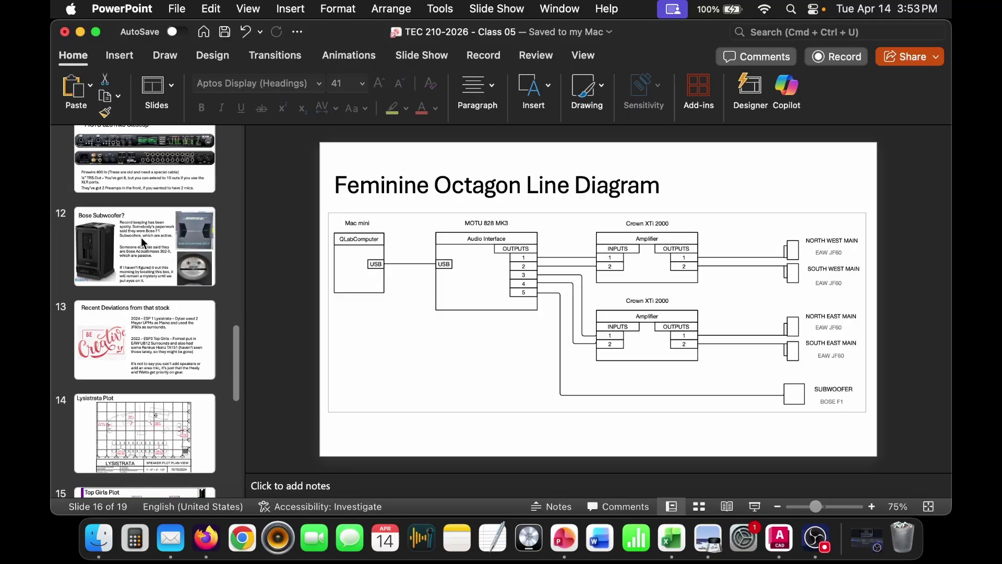
click(144, 243)
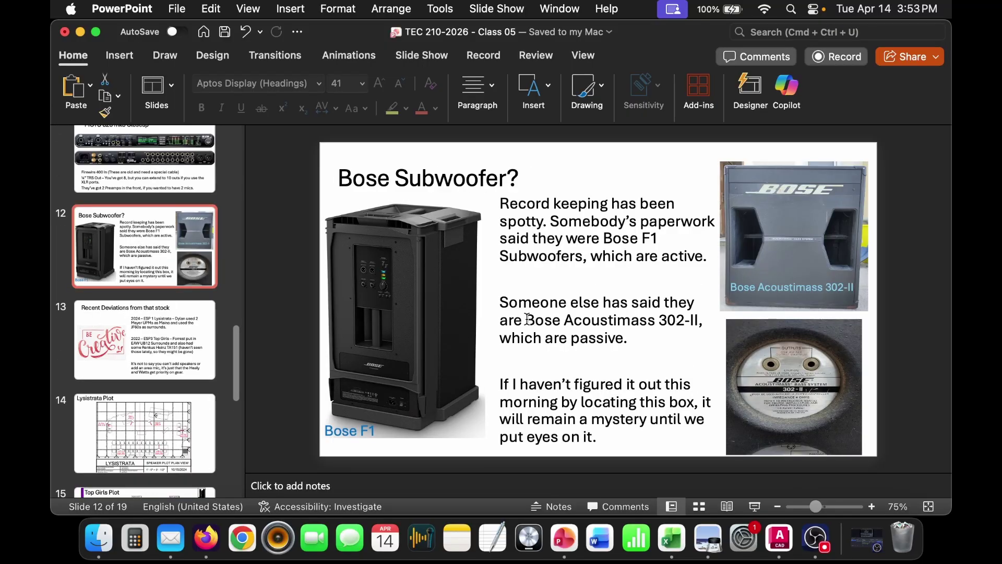
drag(528, 319, 682, 325)
key(super+c)
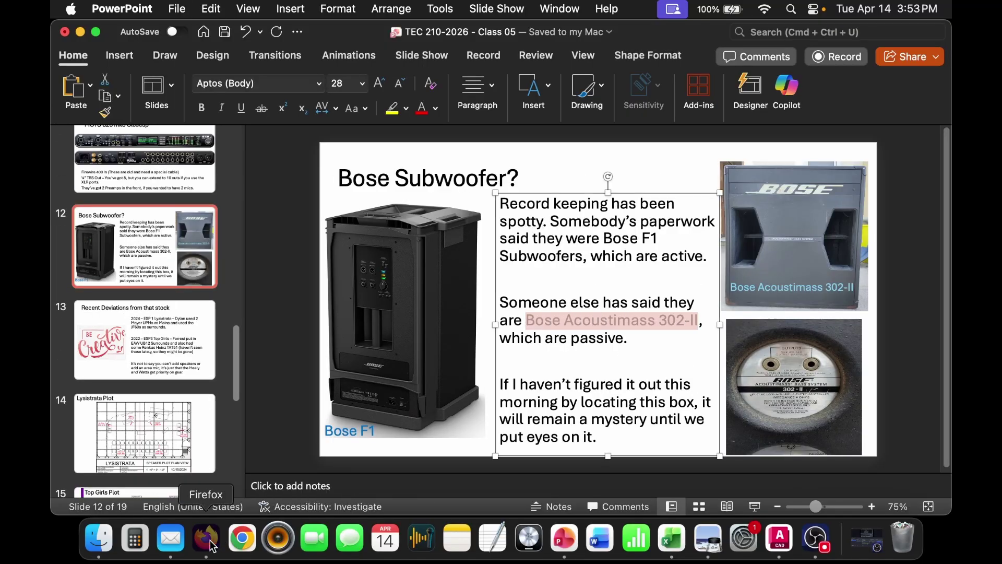
- Paste Bose Acoustimass 302-II into Firefox's address bar and search for it
click(206, 538)
click(489, 64)
text(bose)
key(super+a)
key(super+v)
key(Return)
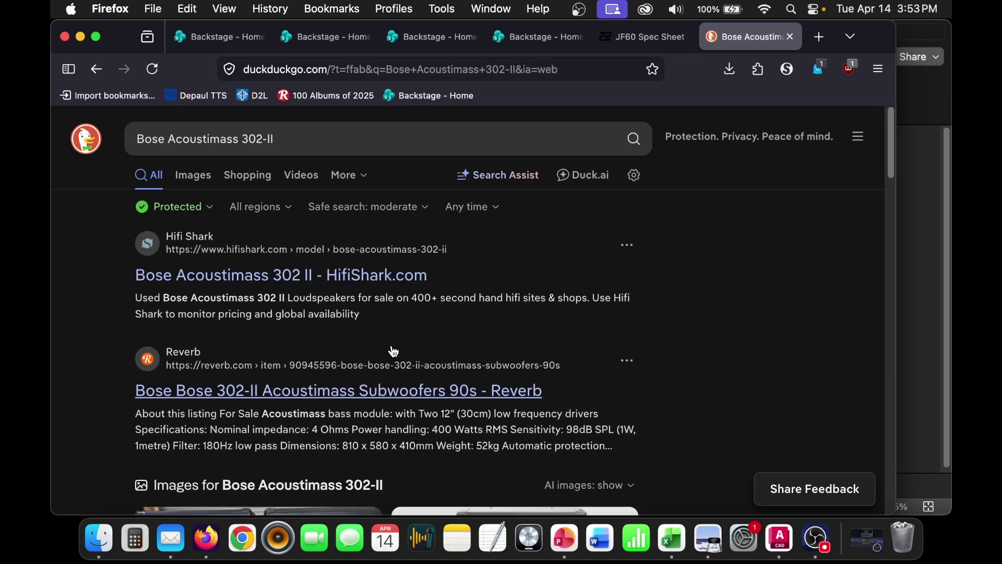
- Review the Acoustimass 302-II results, then remove the model number and search just 'Bose'
scroll(380, 300, down, 10)
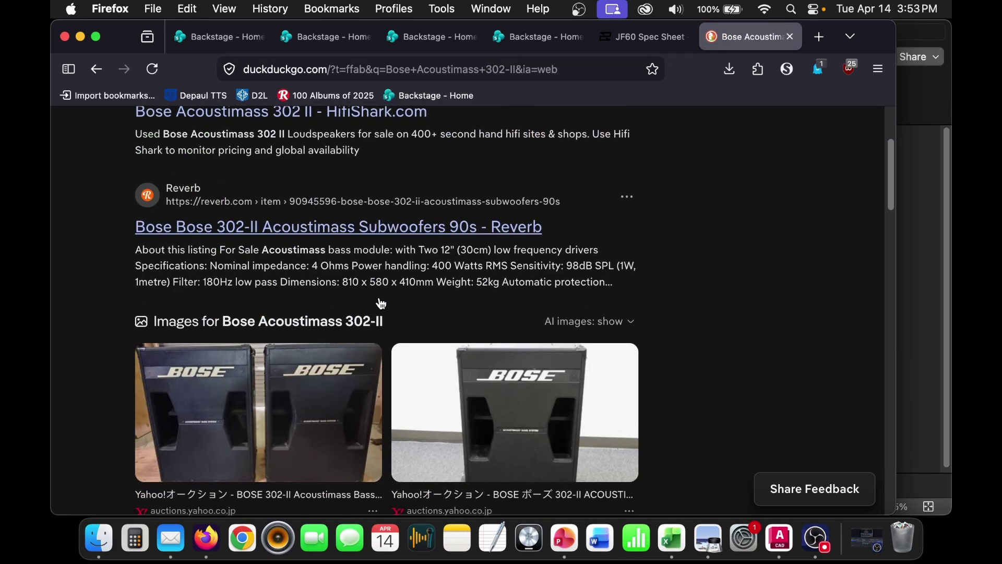
scroll(382, 303, down, 14)
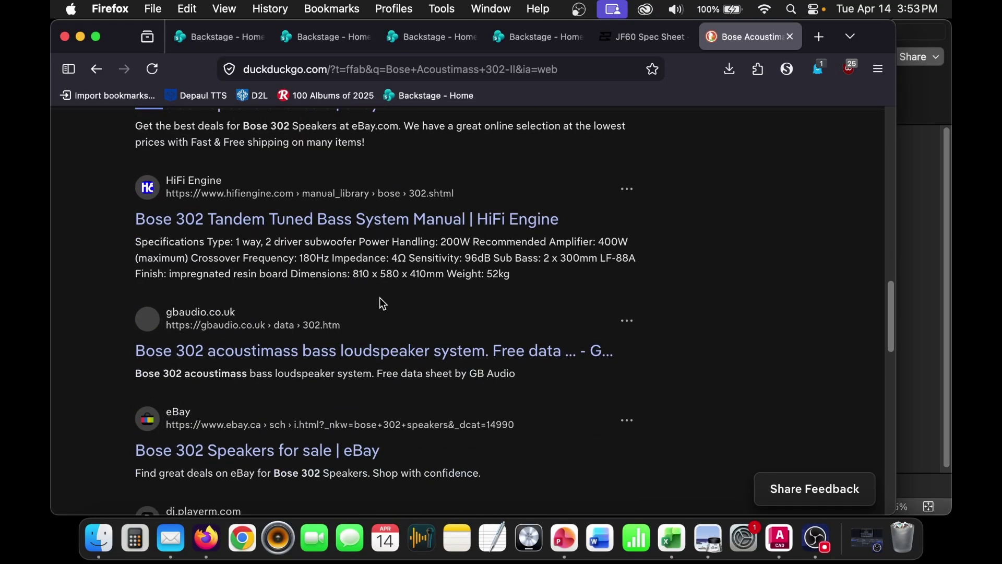
scroll(383, 305, down, 11)
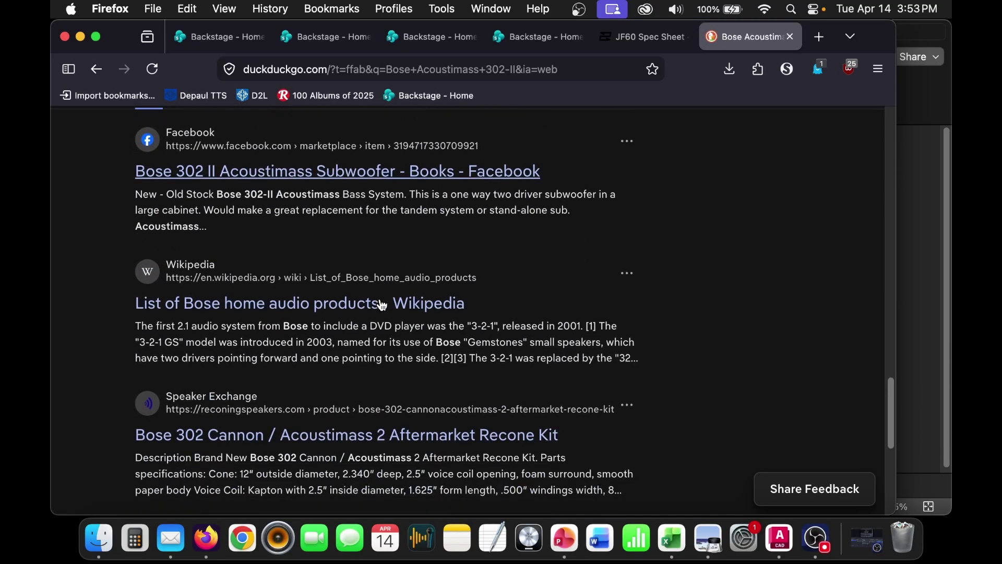
scroll(382, 305, down, 4)
scroll(447, 351, up, 20)
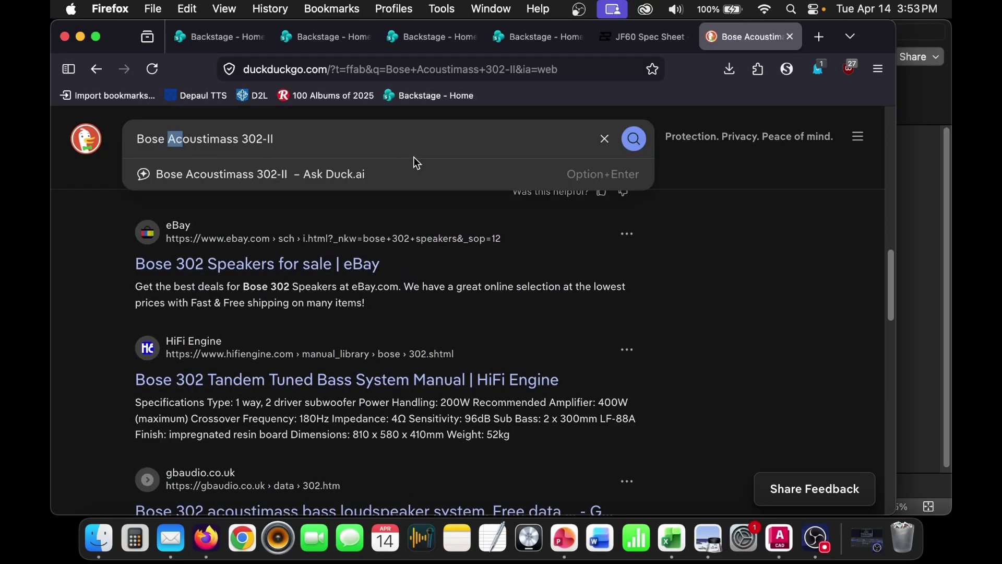
drag(173, 144, 418, 142)
key(BackSpace)
key(Return)
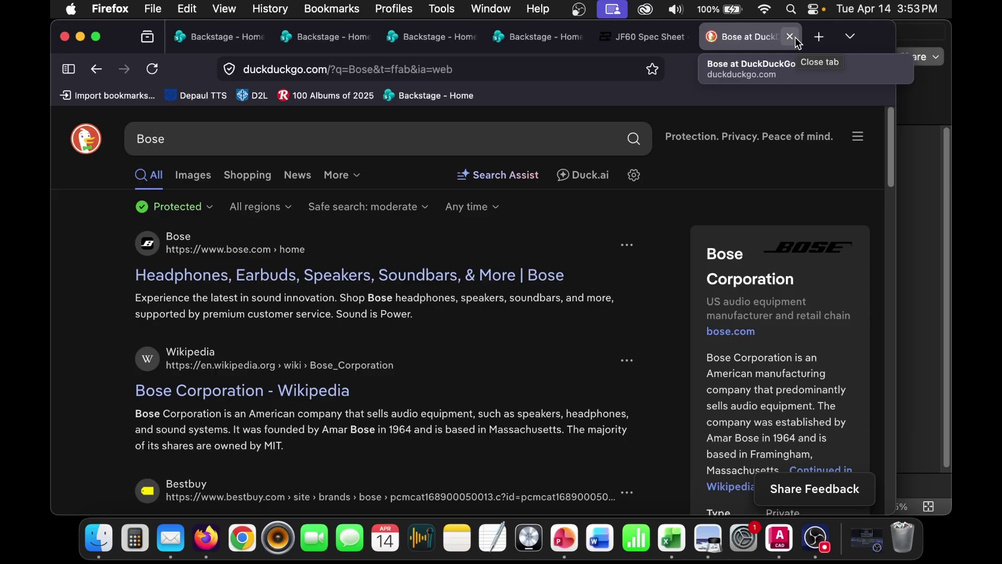
- Glance at the slide deck, return to the Bose results, then go back to AutoCAD
click(930, 108)
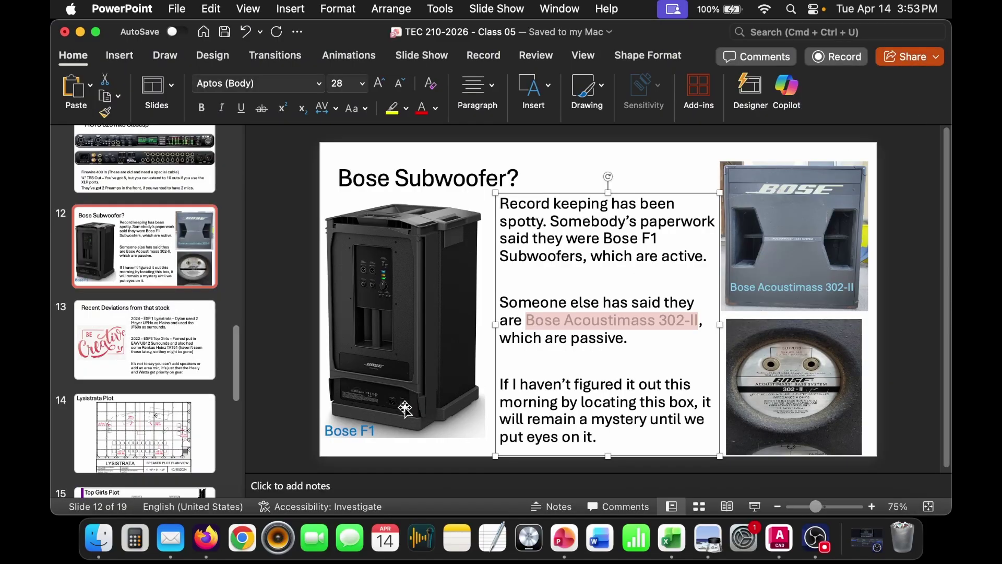
click(202, 552)
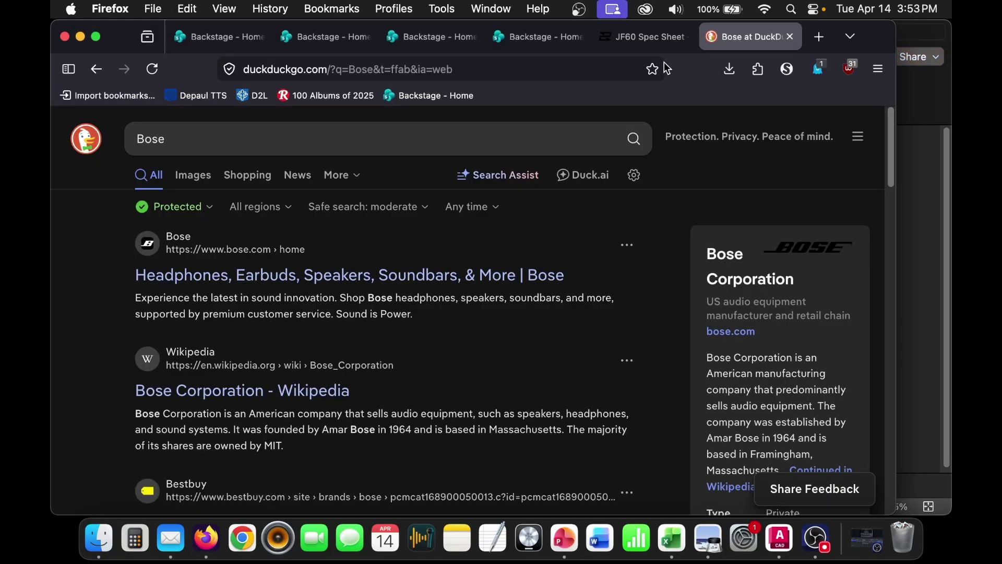
click(779, 554)
- Fit the Line Diagram sheet's viewport to the line diagram using ZOOM Object
scroll(475, 279, up, 1)
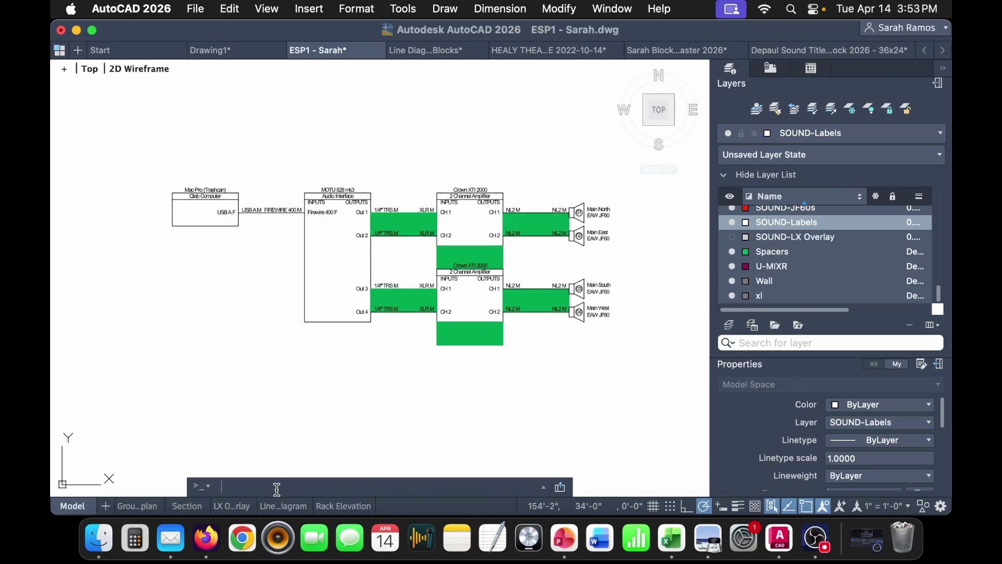
click(307, 504)
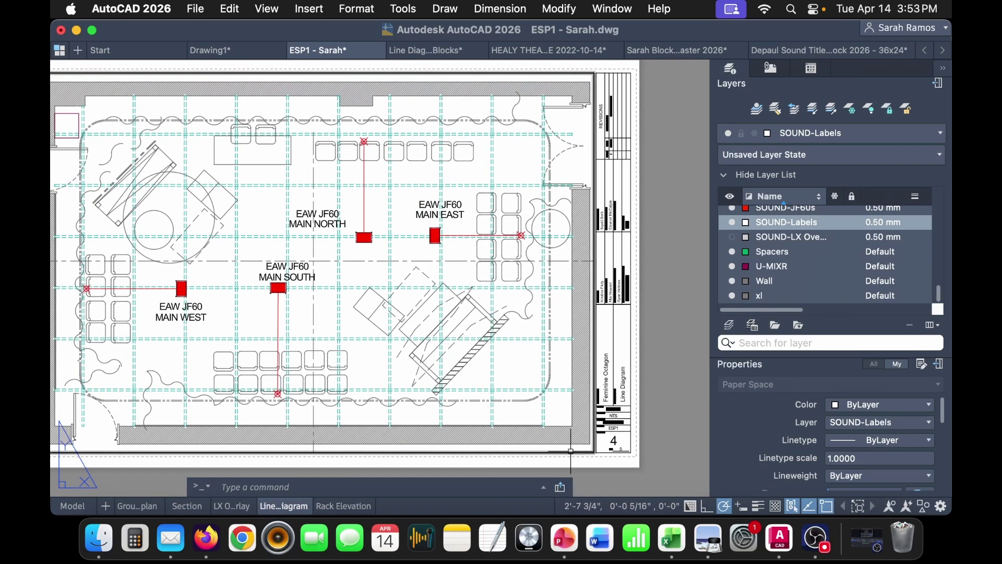
double_click(362, 220)
scroll(362, 220, down, 10)
middle_drag(543, 381, 351, 340)
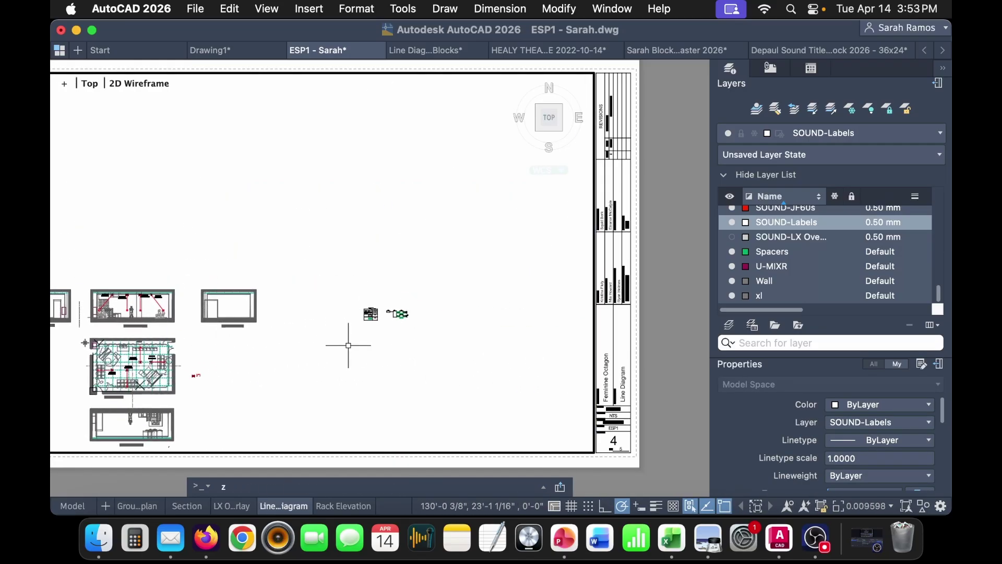
key(Return)
click(434, 335)
click(361, 273)
key(Return)
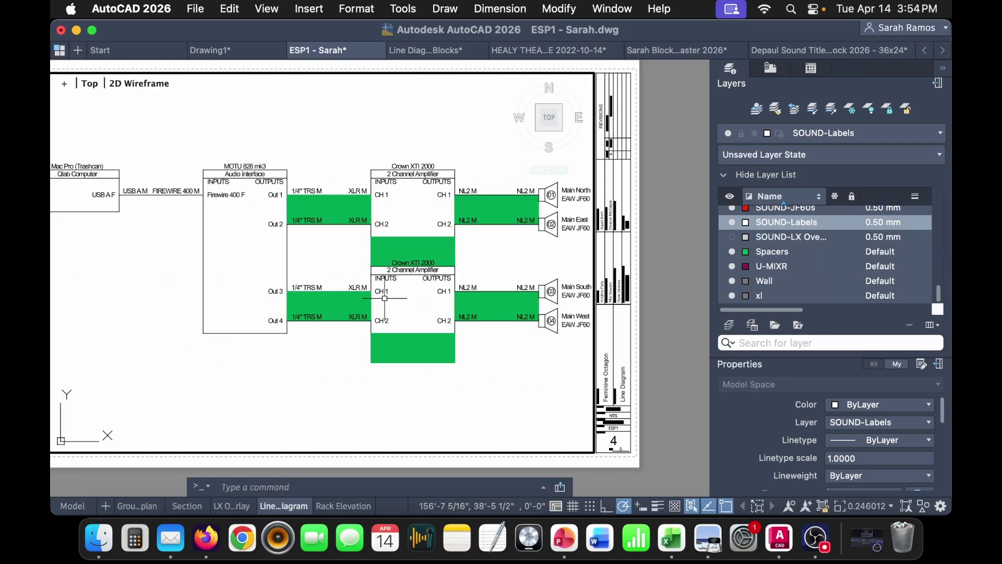
double_click(355, 331)
- Turn off the Spacers layer's green fills and go to the Rack Elevation sheet
middle_drag(430, 355, 476, 357)
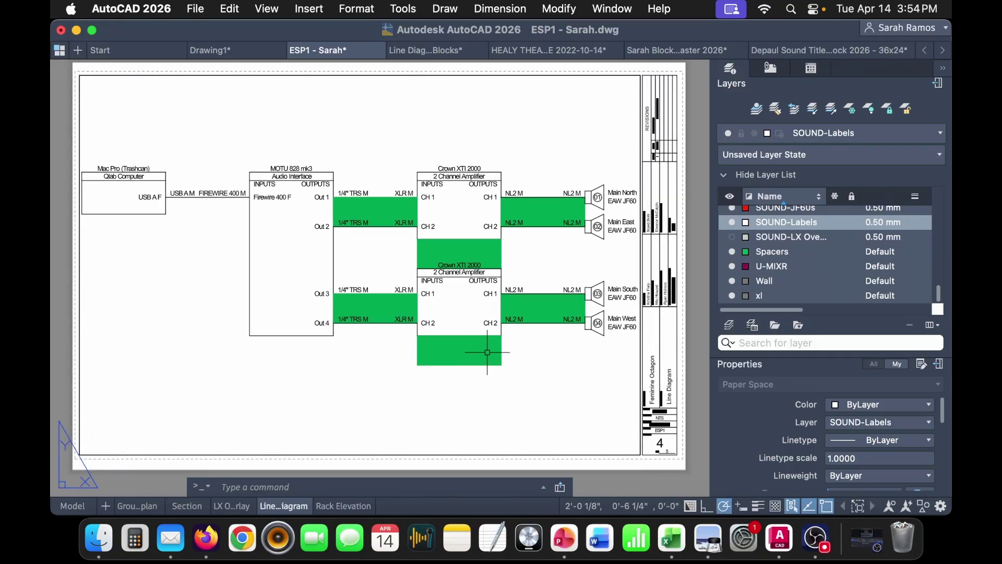
click(731, 251)
click(343, 506)
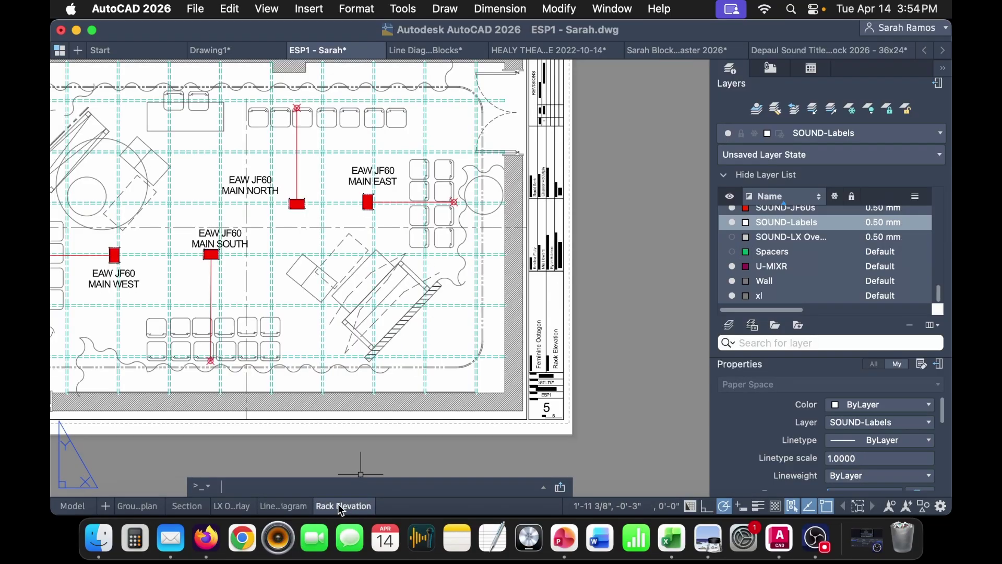
- Open Depaul Rack Elevations.dwg from recent files and window-select the whole rack elevation in model space
click(194, 8)
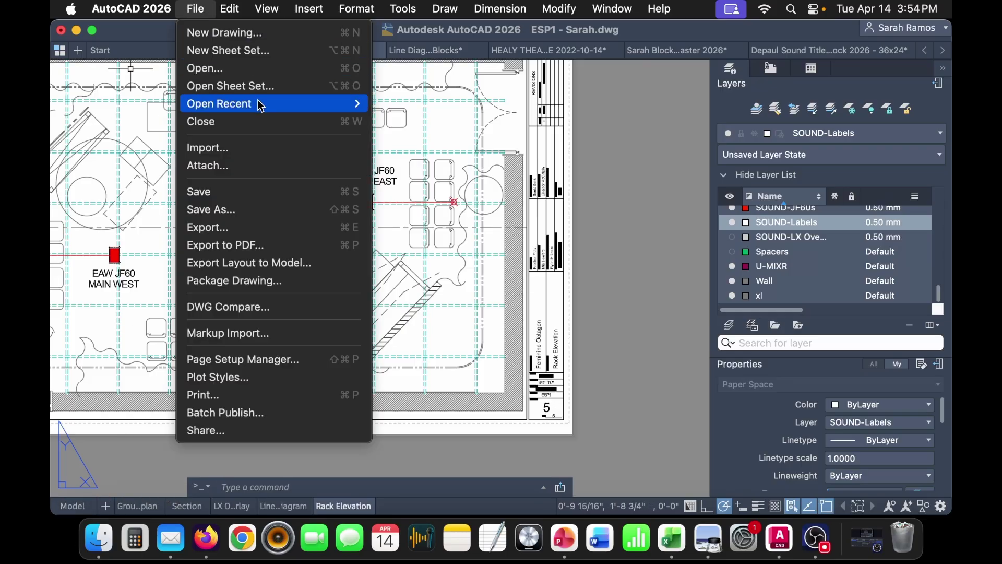
mouse_move(257, 104)
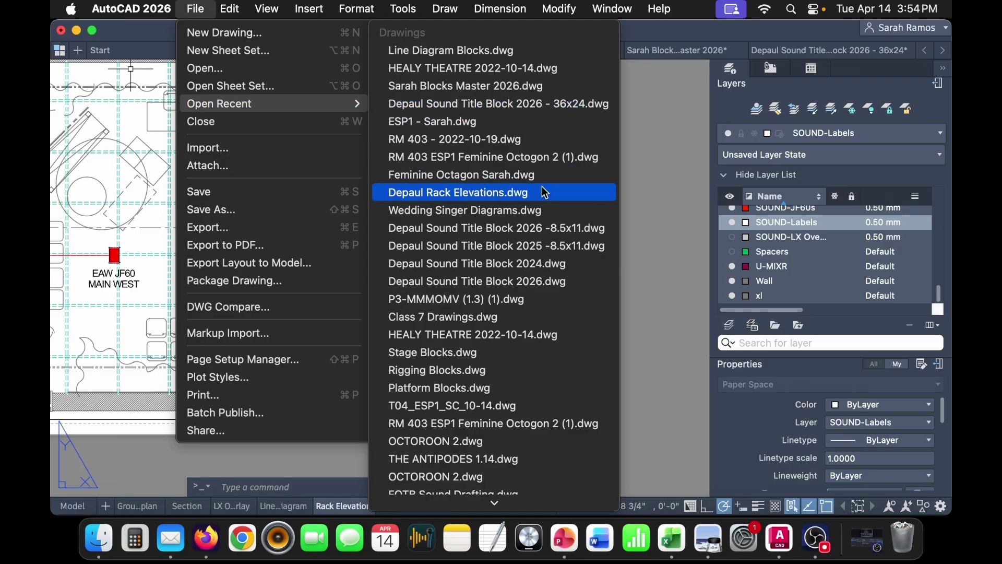
click(544, 192)
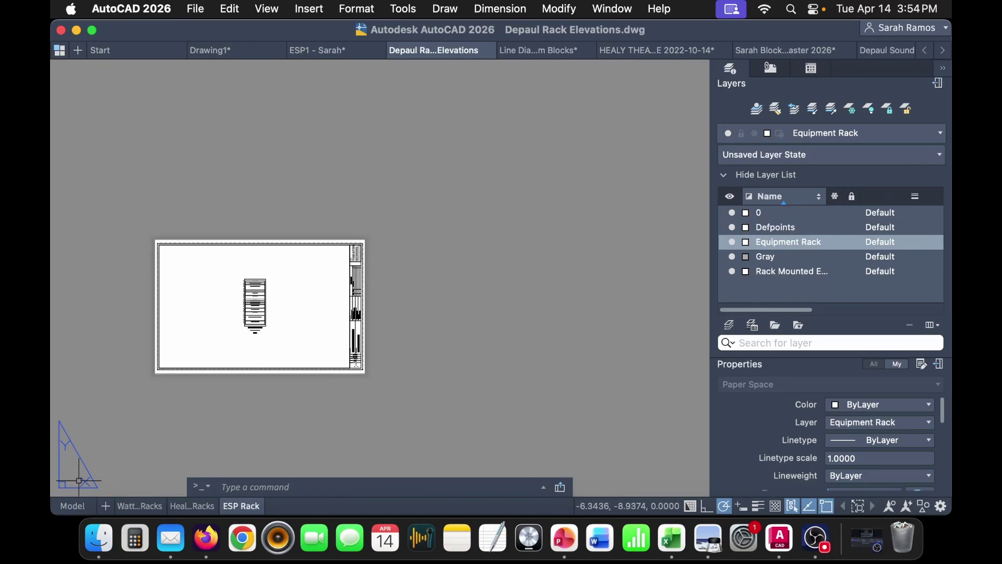
click(72, 506)
scroll(415, 313, down, 5)
click(509, 396)
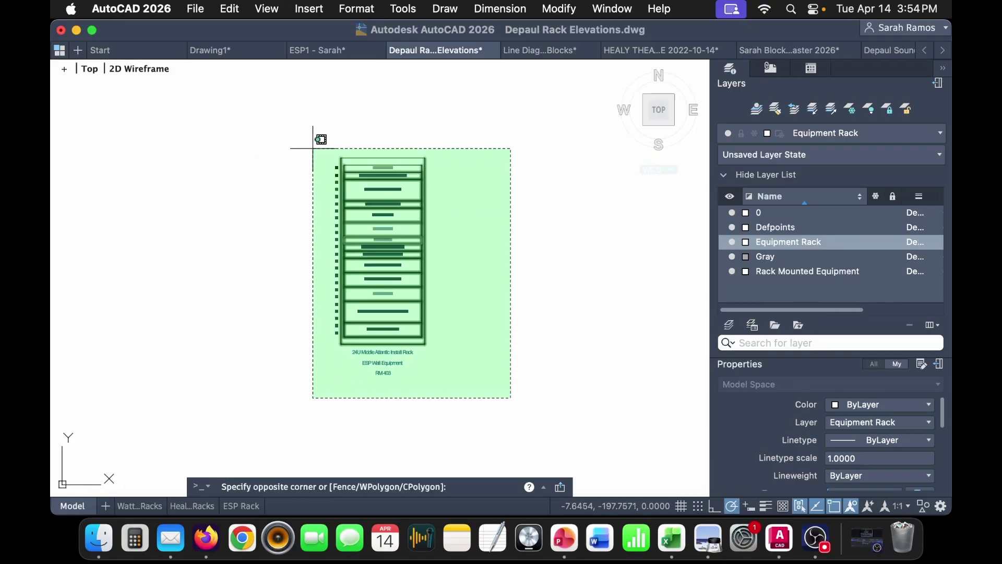
click(319, 151)
- Paste the rack elevation into ESP1 model space beside the line diagram
click(340, 51)
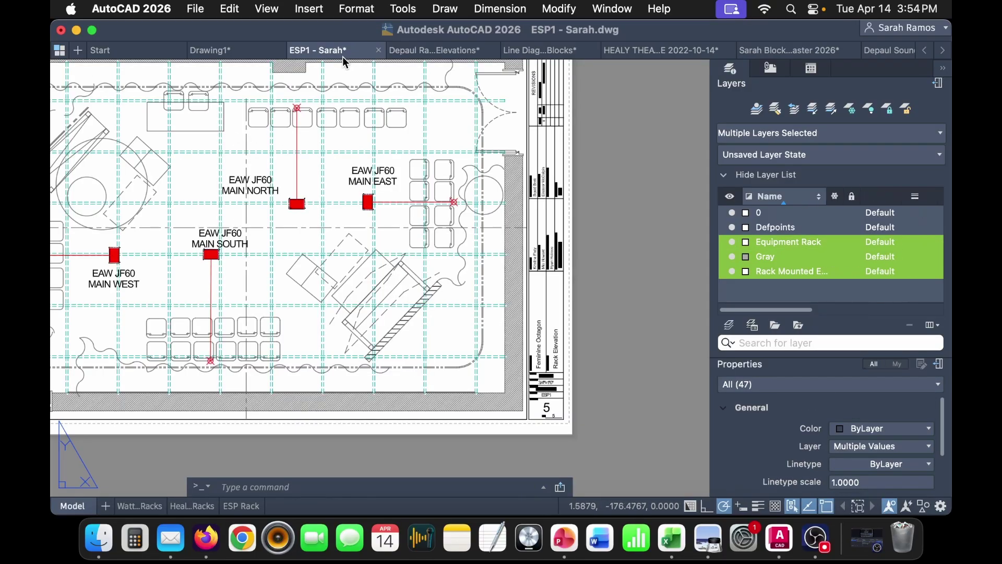
click(73, 506)
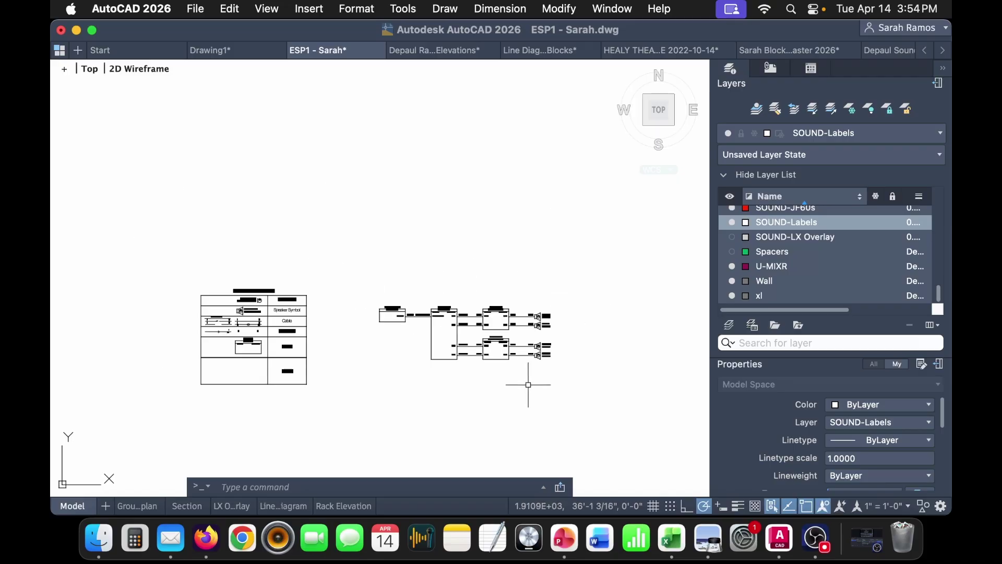
scroll(470, 213, down, 4)
key(super+v)
click(479, 187)
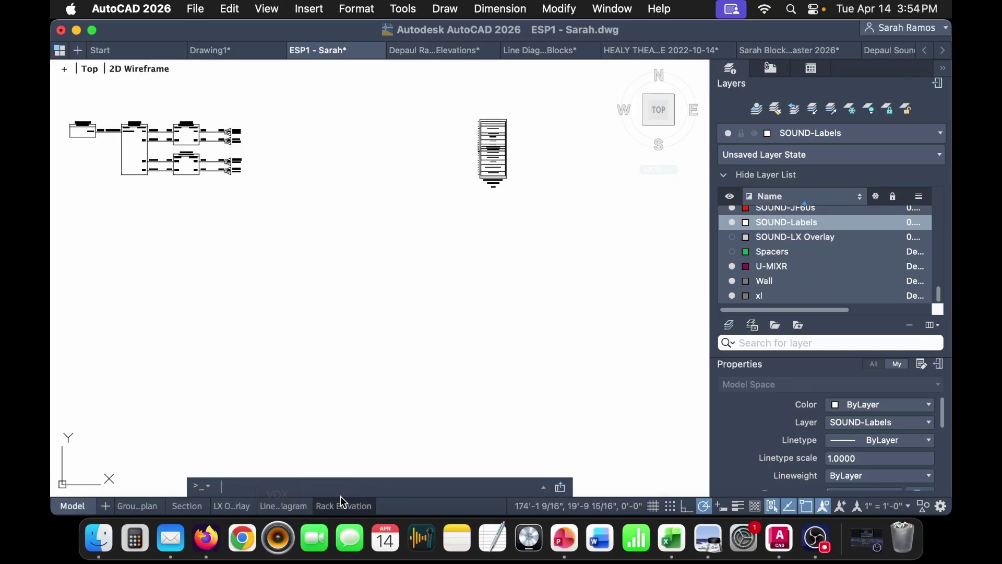
- Inside the Rack Elevation sheet's viewport, use ZOOM Object to frame the pasted rack
click(344, 506)
double_click(483, 434)
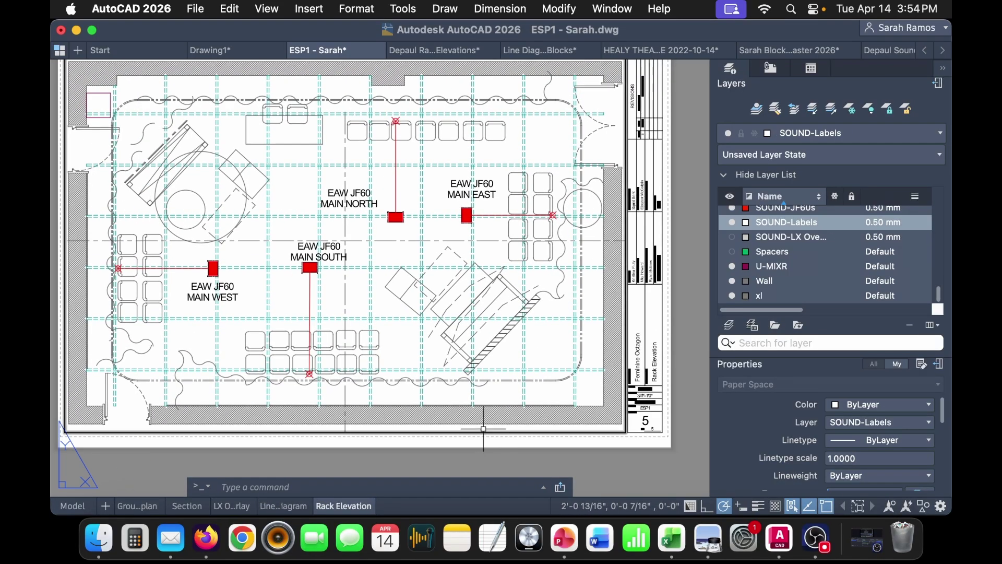
scroll(541, 369, down, 5)
middle_drag(541, 369, 149, 390)
text(z)
key(Return)
text(o)
key(Return)
key(Return)
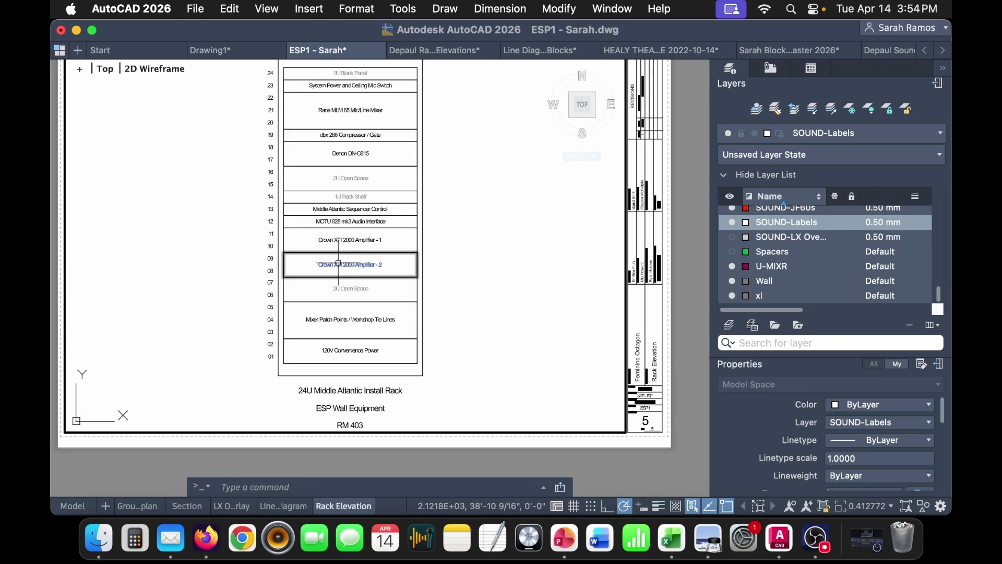
- Set the Rack Elevation viewport to annotation scale 6" = 1'-0" and standard scale 3" = 1'-0"
double_click(570, 431)
click(570, 431)
scroll(900, 458, down, 6)
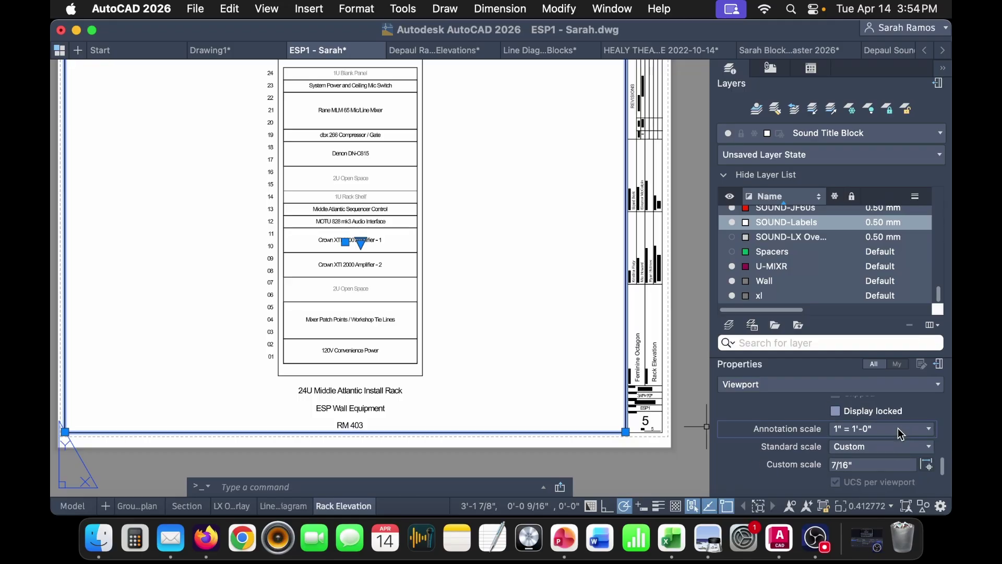
click(897, 427)
click(890, 390)
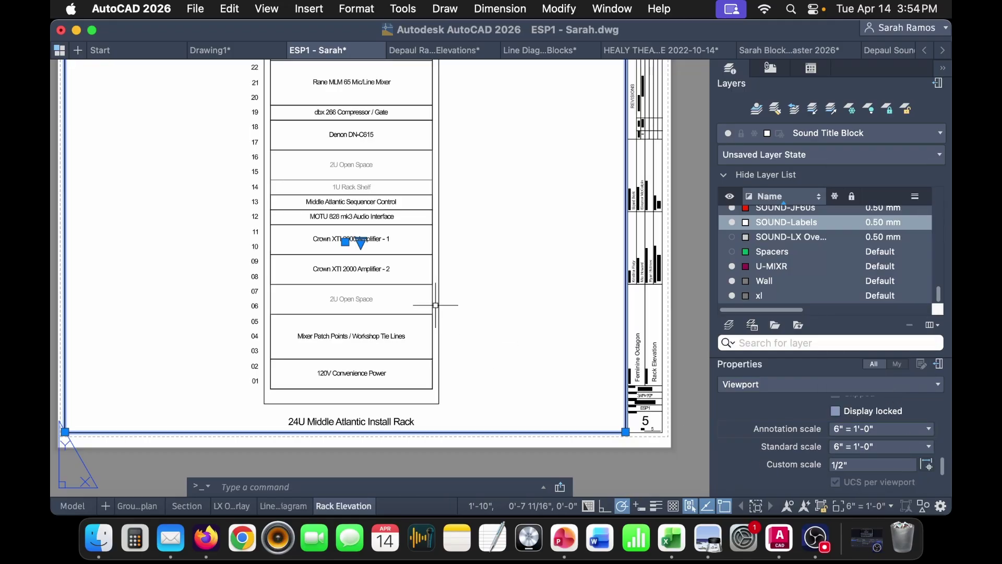
middle_drag(691, 289, 668, 242)
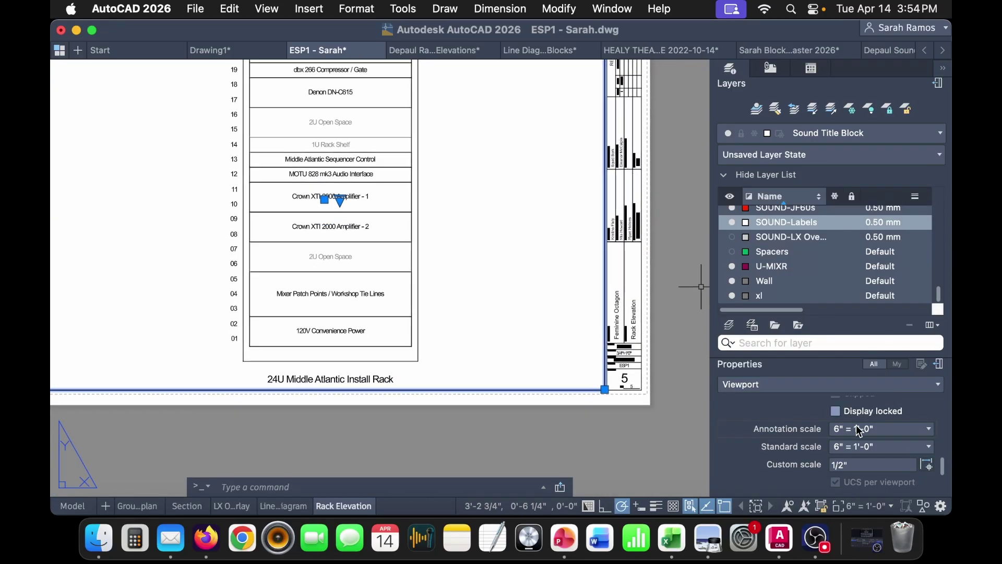
click(882, 446)
click(883, 391)
key(Escape)
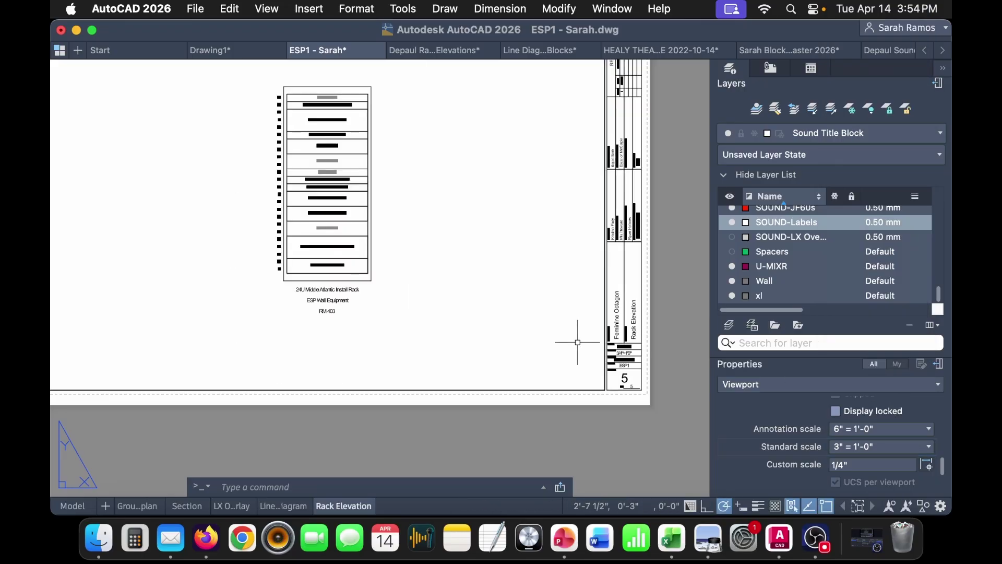
middle_drag(516, 336, 587, 342)
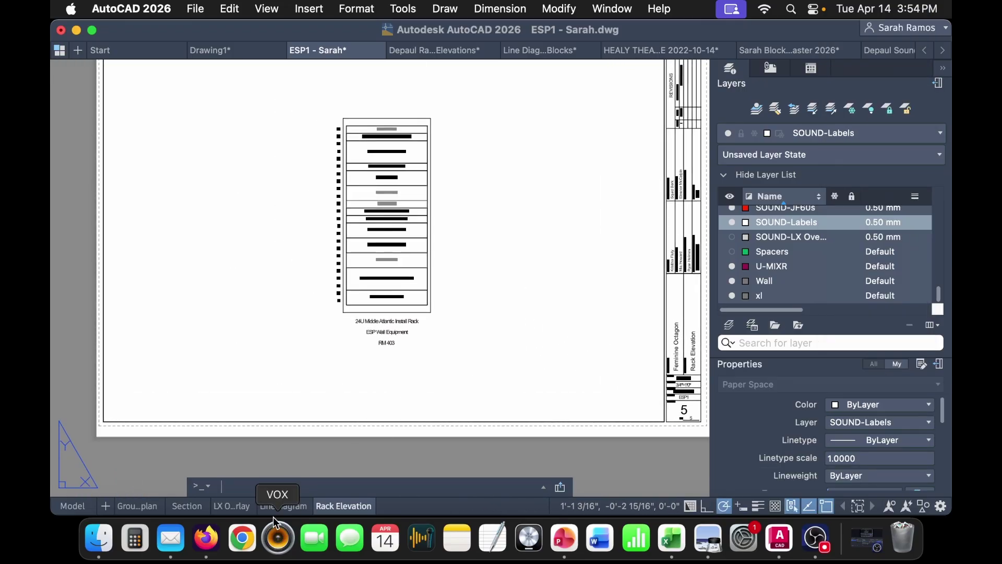
- Review the ground plan, LX overlay and line diagram sheets, then return to Rack Elevation
click(138, 507)
click(249, 507)
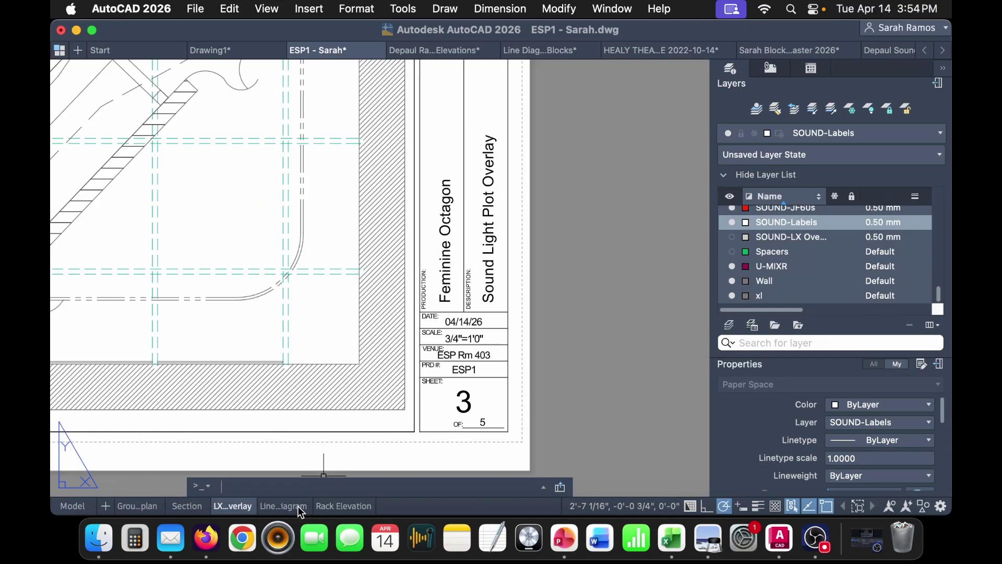
click(297, 505)
click(340, 505)
middle_drag(373, 442, 373, 492)
click(198, 9)
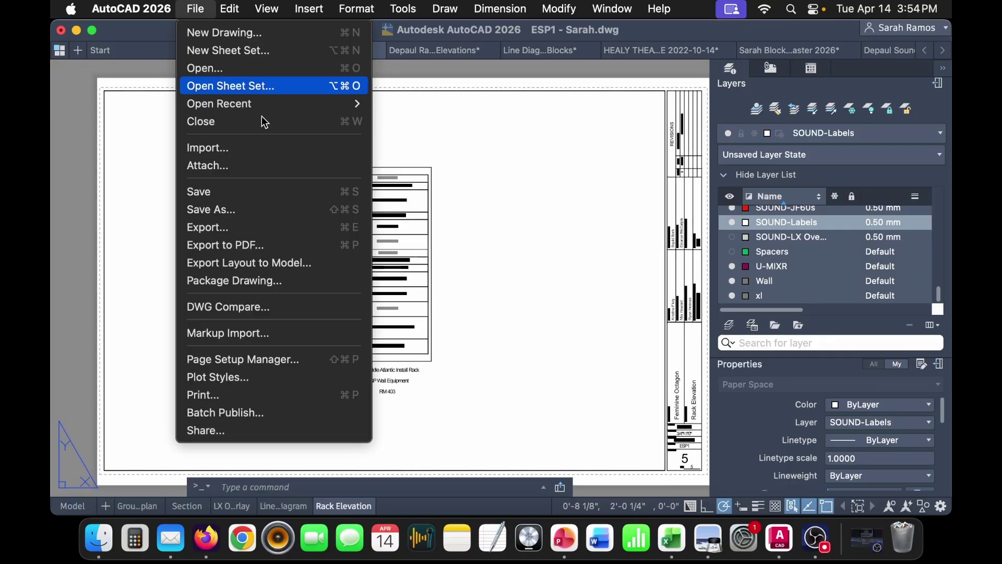
- In Batch Publish, add the current drawing's sheets, remove the Model row, and publish to PDF
click(334, 420)
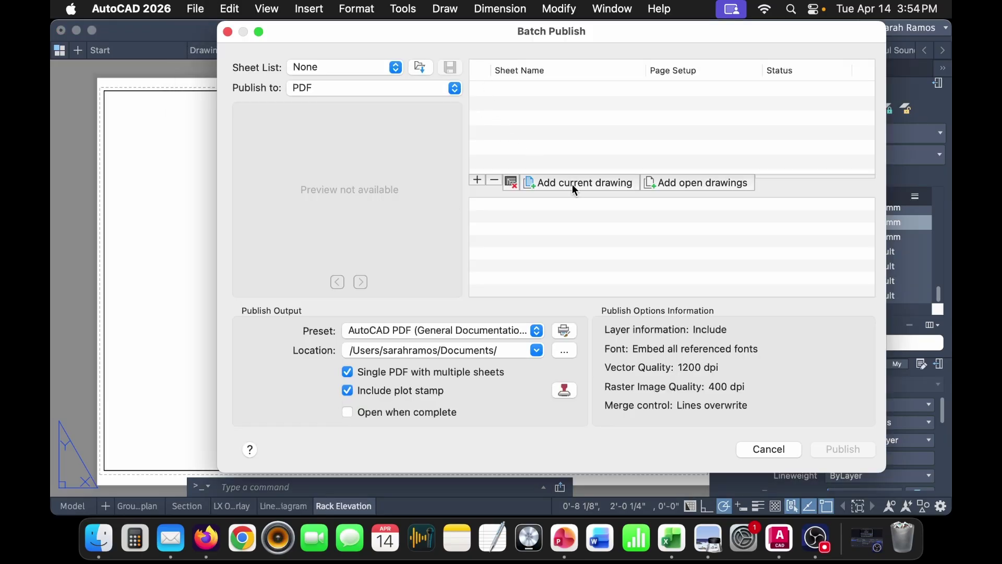
click(572, 183)
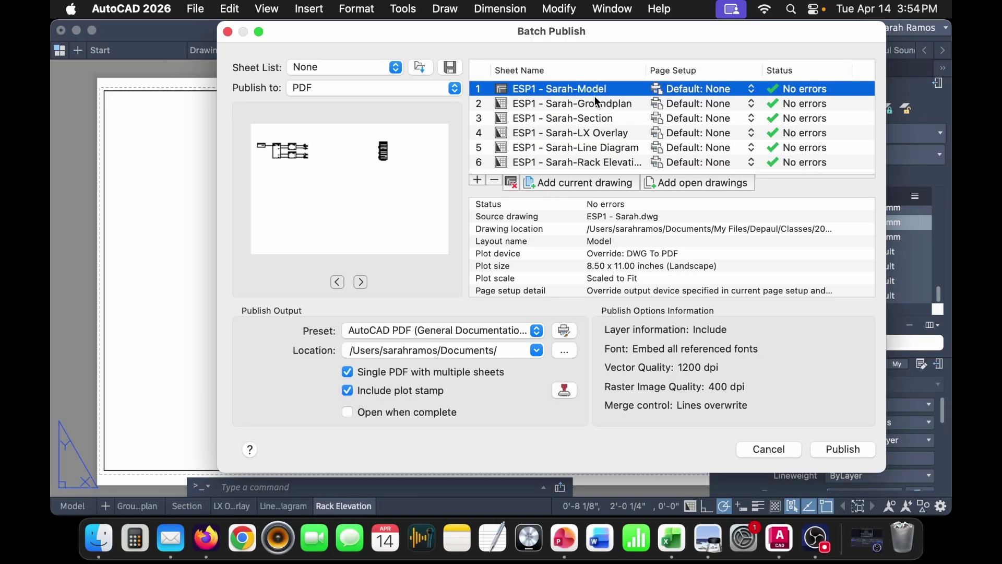
click(494, 180)
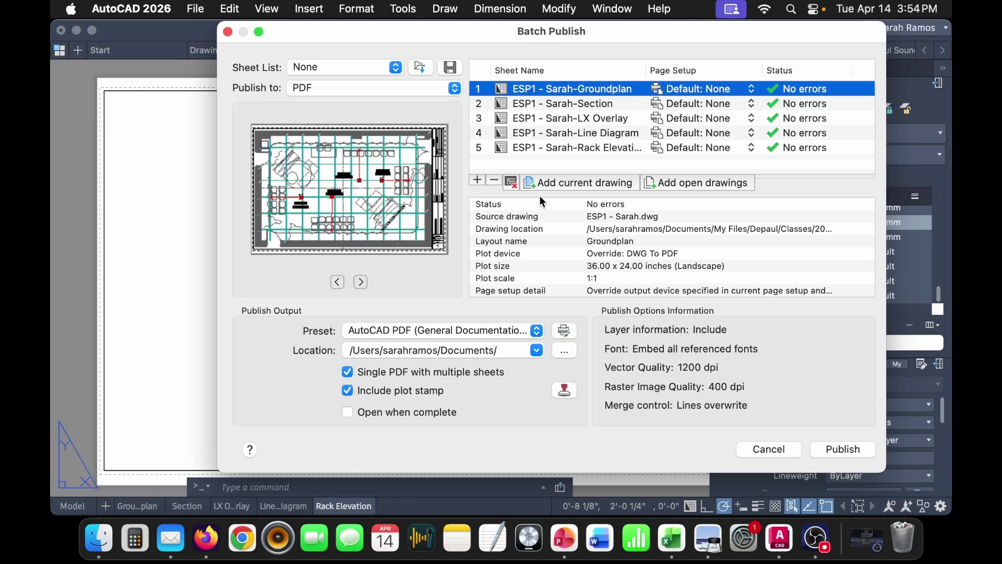
click(861, 450)
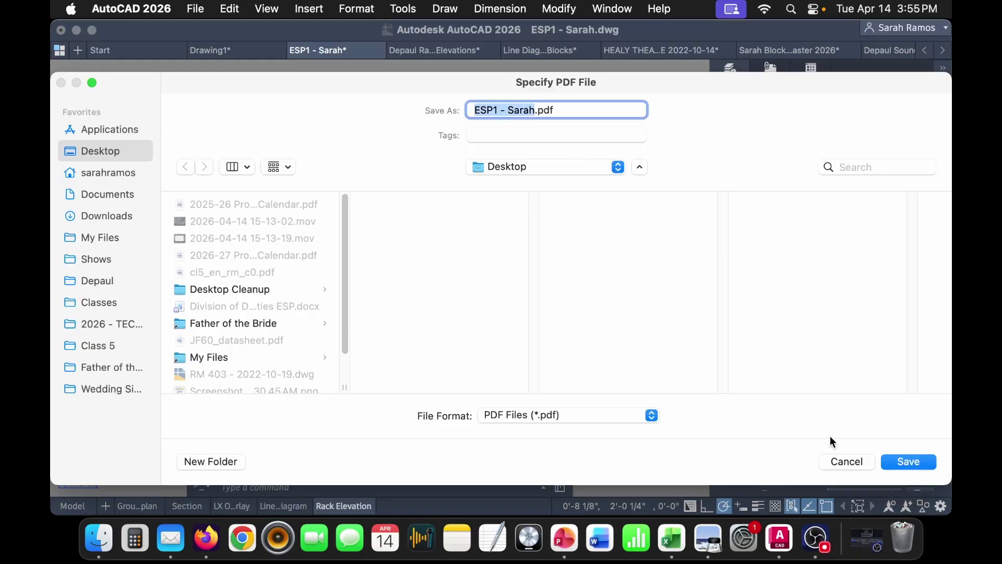
- Save the PDF with 'In Class' appended to the default name, then reveal the desktop
key(Right)
text(In Class)
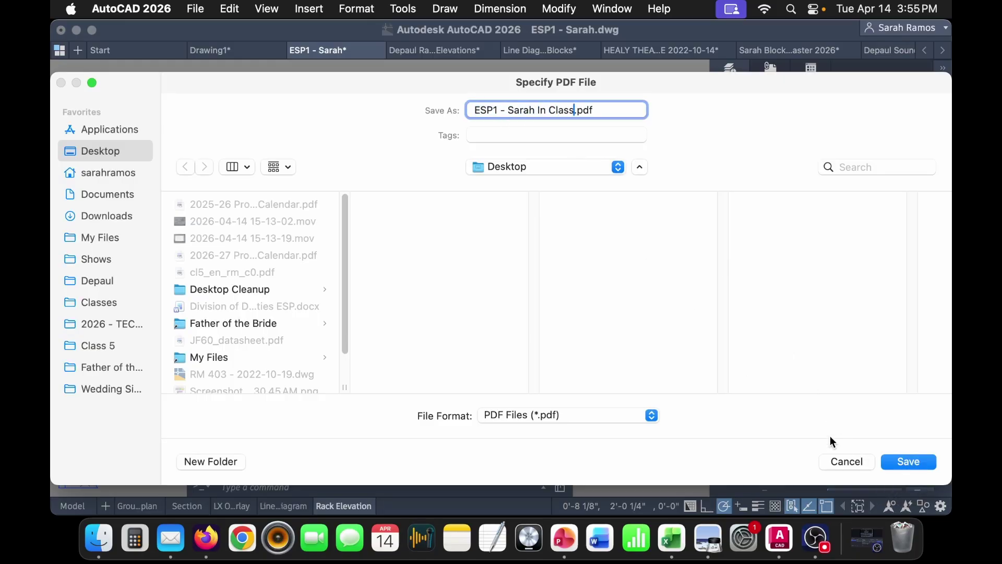
key(Return)
key(F11)
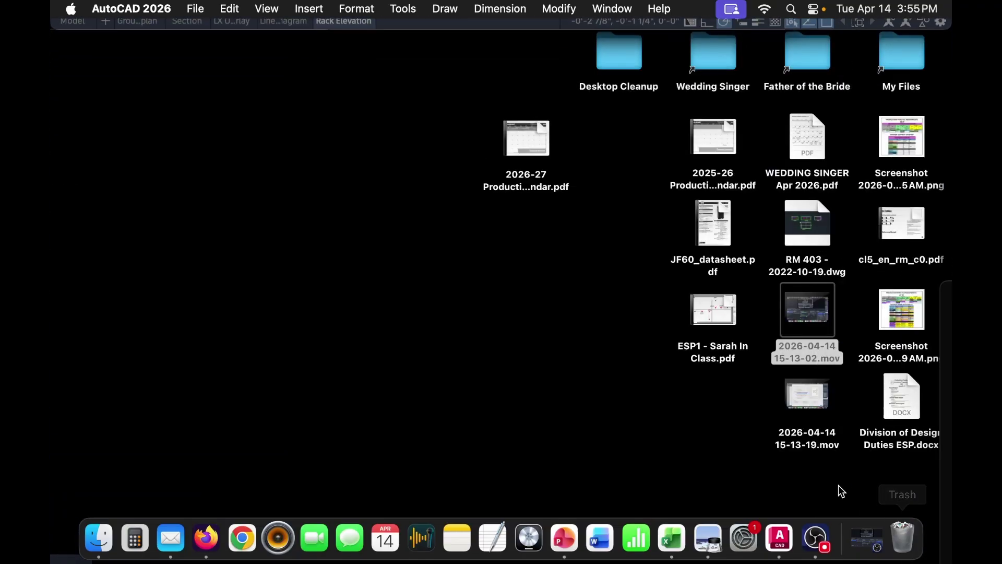
- Open the In Class PDF in Preview and scroll through to the rack elevation on page 5
double_click(709, 297)
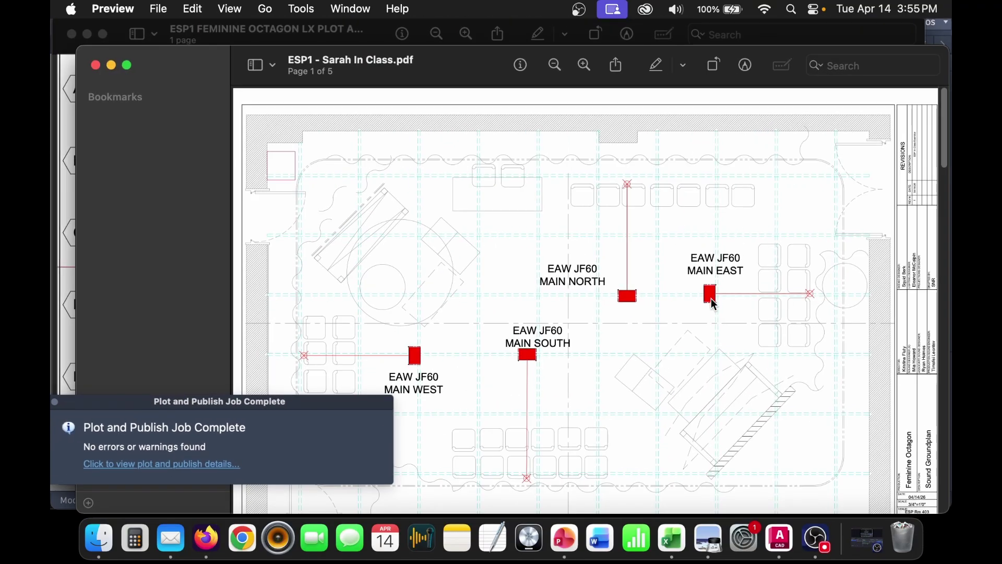
drag(477, 70, 396, 42)
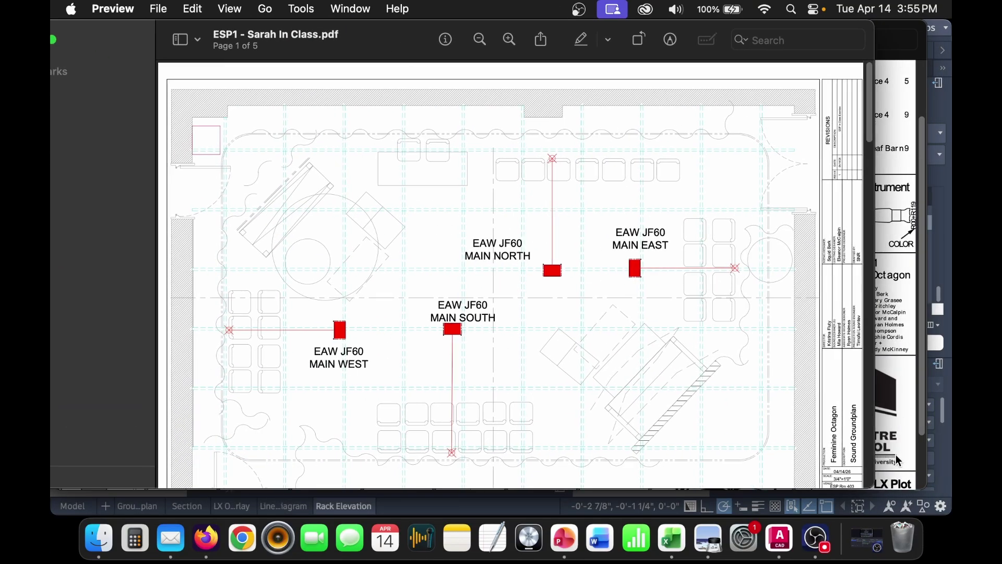
scroll(720, 316, up, 2)
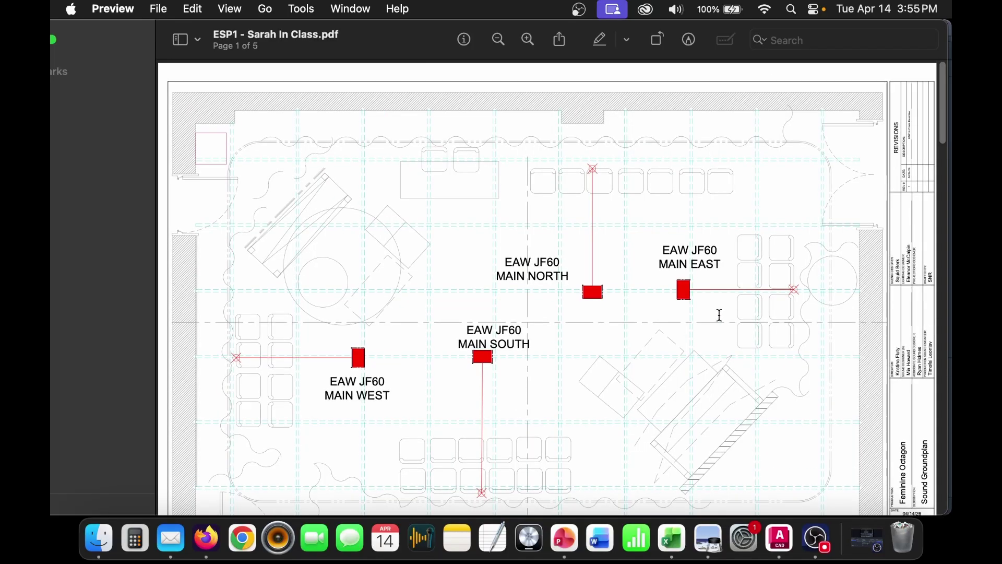
scroll(708, 312, down, 15)
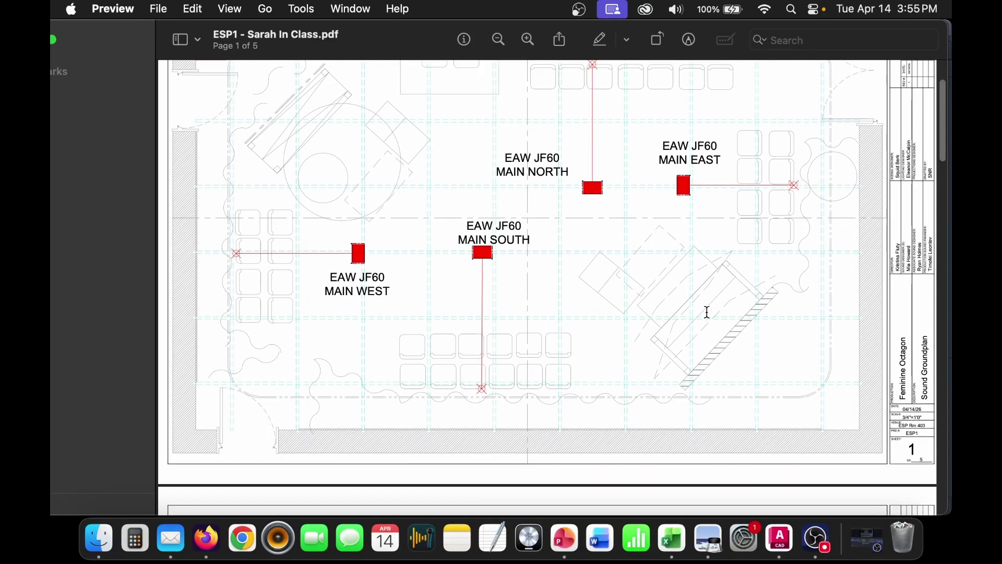
scroll(708, 312, down, 6)
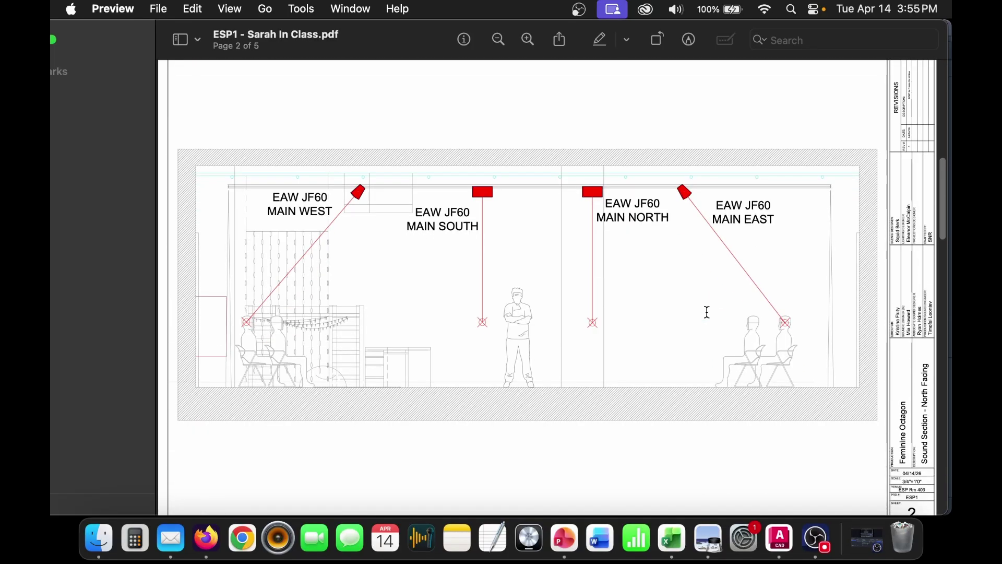
scroll(708, 312, down, 20)
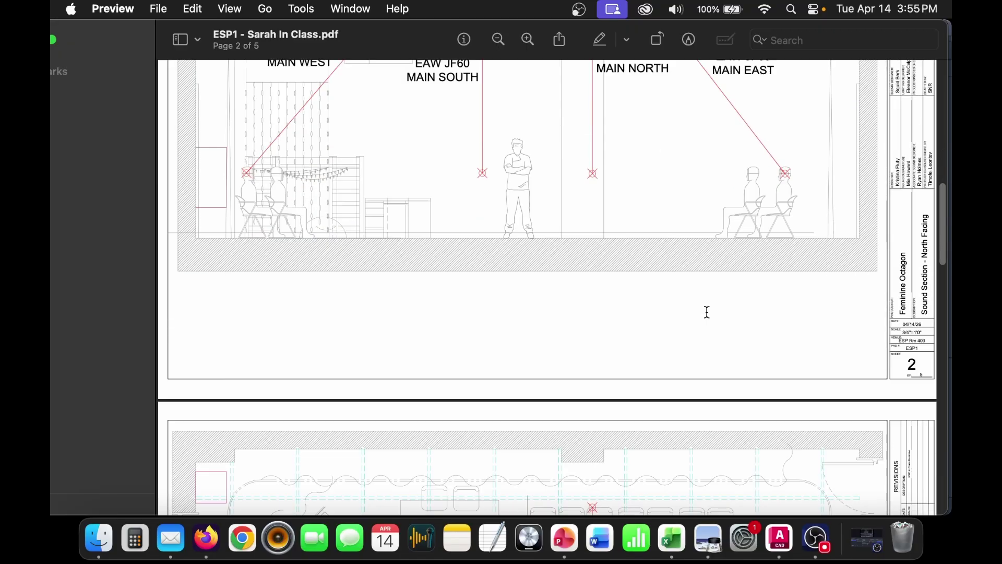
scroll(707, 313, down, 5)
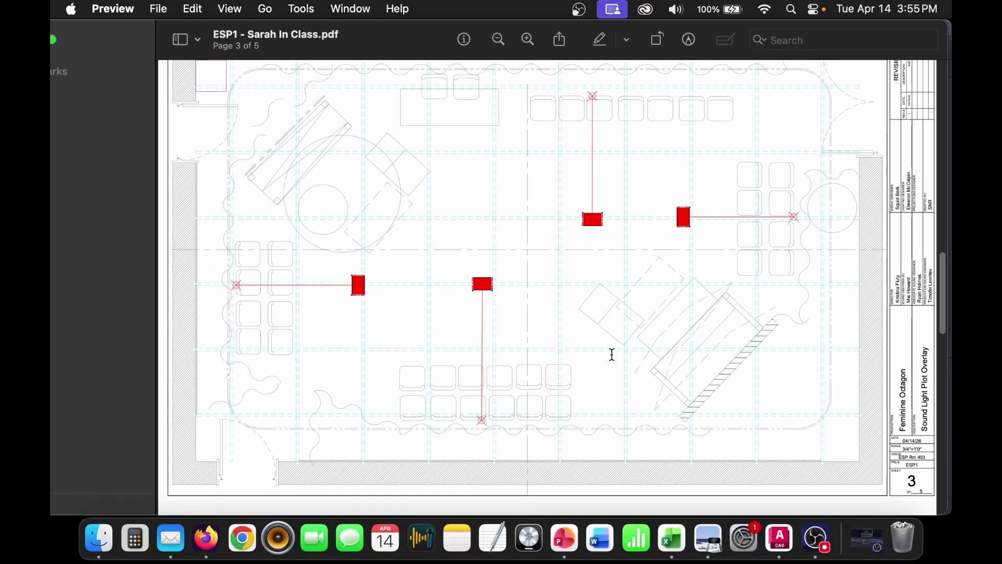
scroll(613, 355, down, 15)
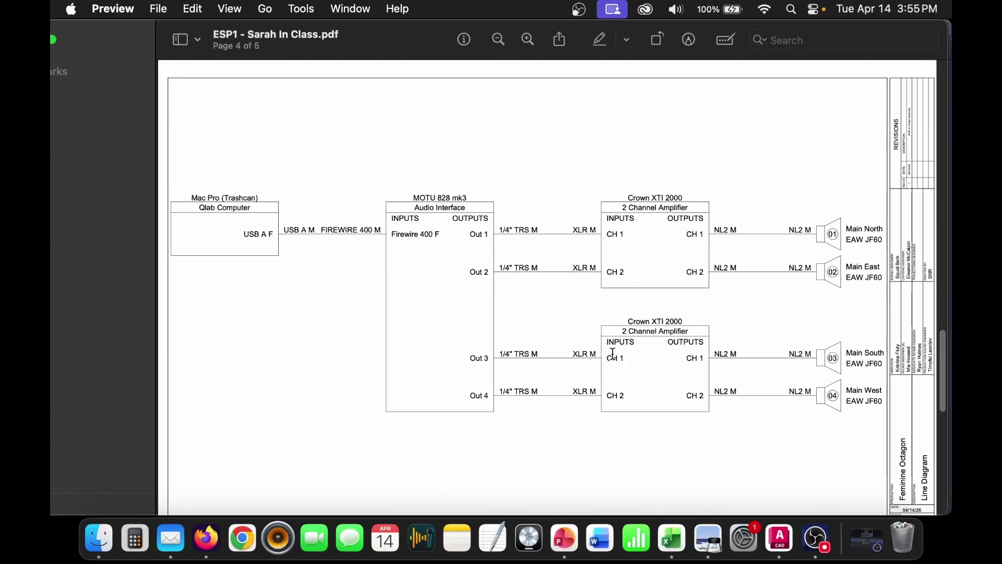
scroll(612, 354, down, 3)
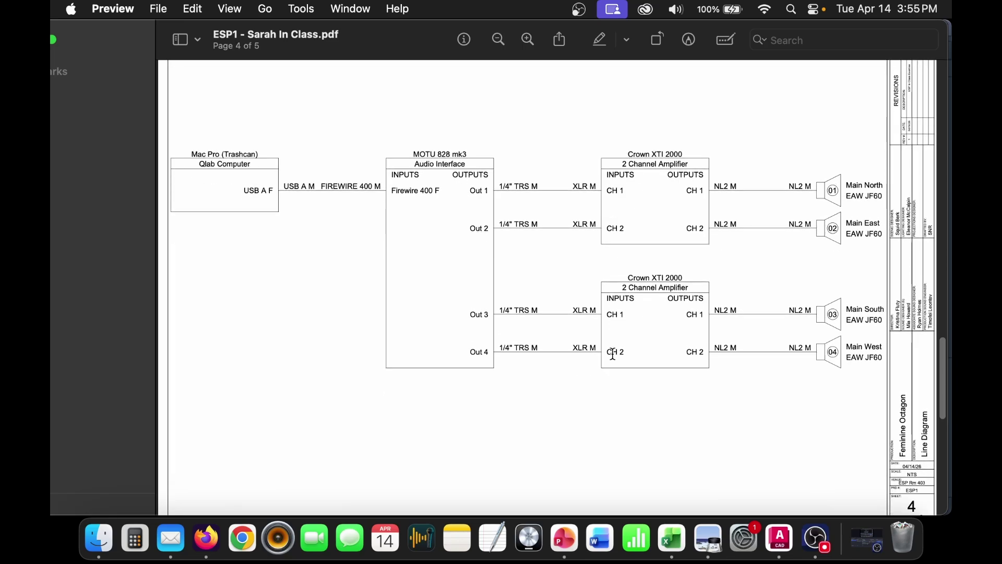
scroll(613, 354, down, 15)
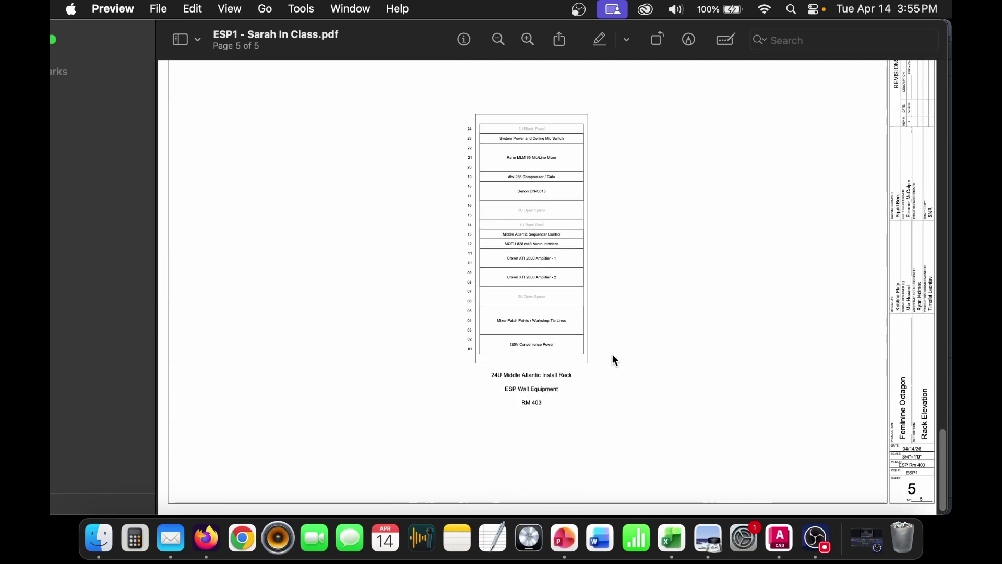
scroll(709, 375, down, 1)
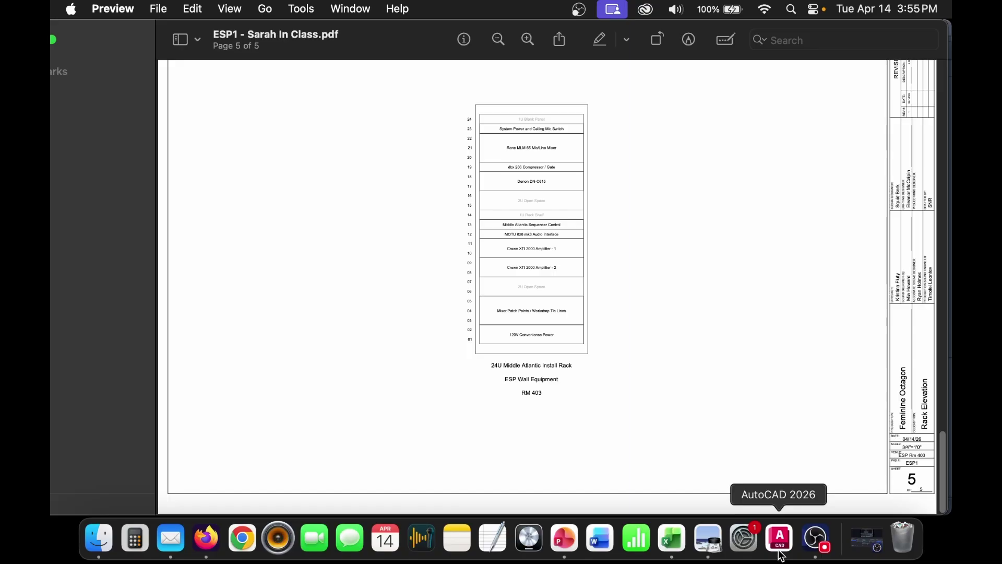
- Back in AutoCAD, start Batch Publish with the current drawing's sheets, excluding the Model row
click(779, 538)
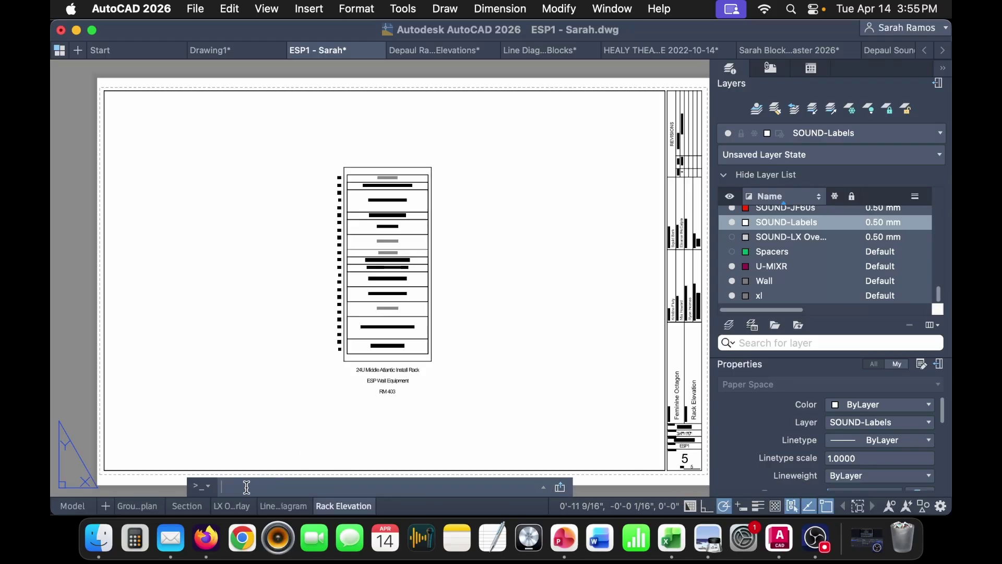
click(232, 506)
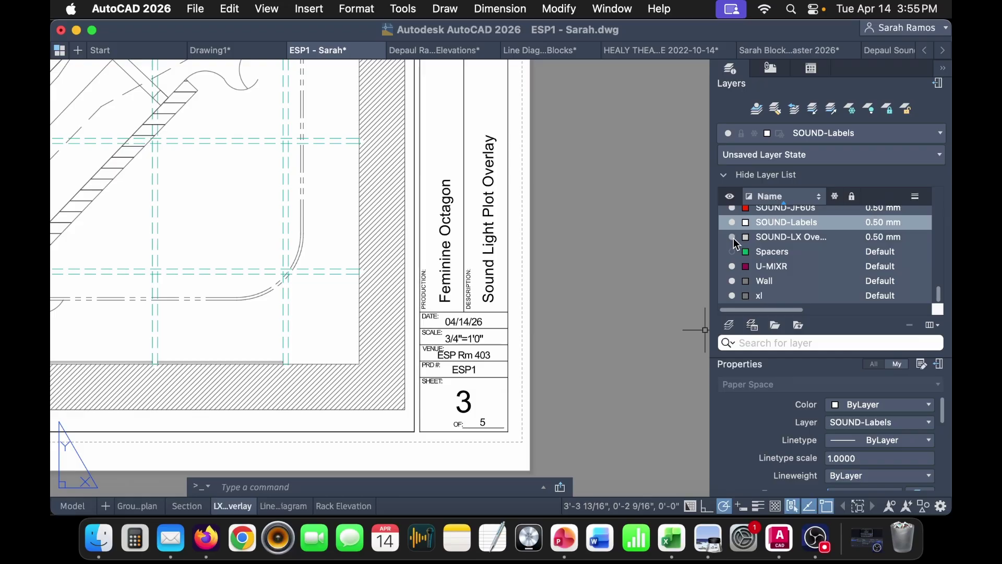
click(195, 9)
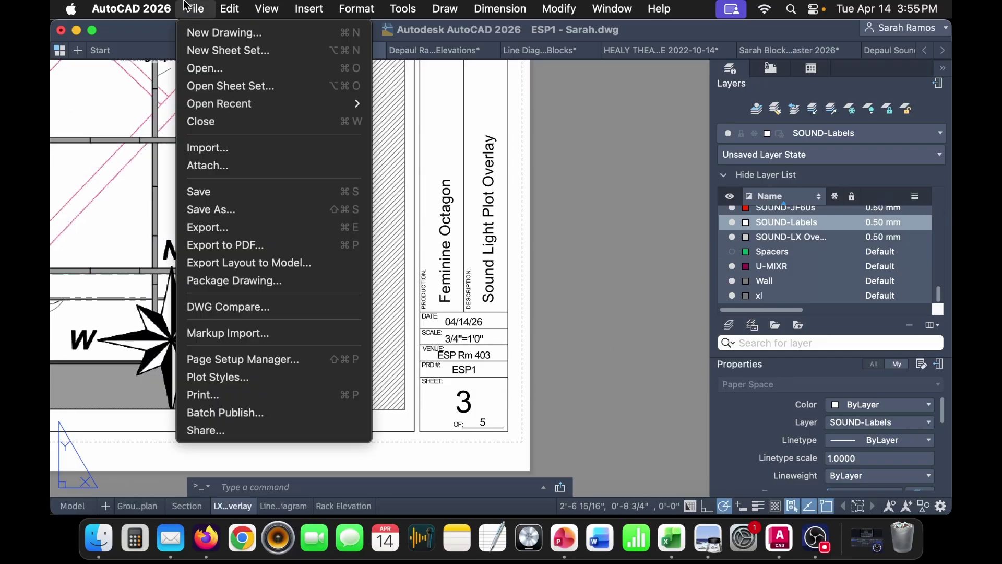
click(300, 412)
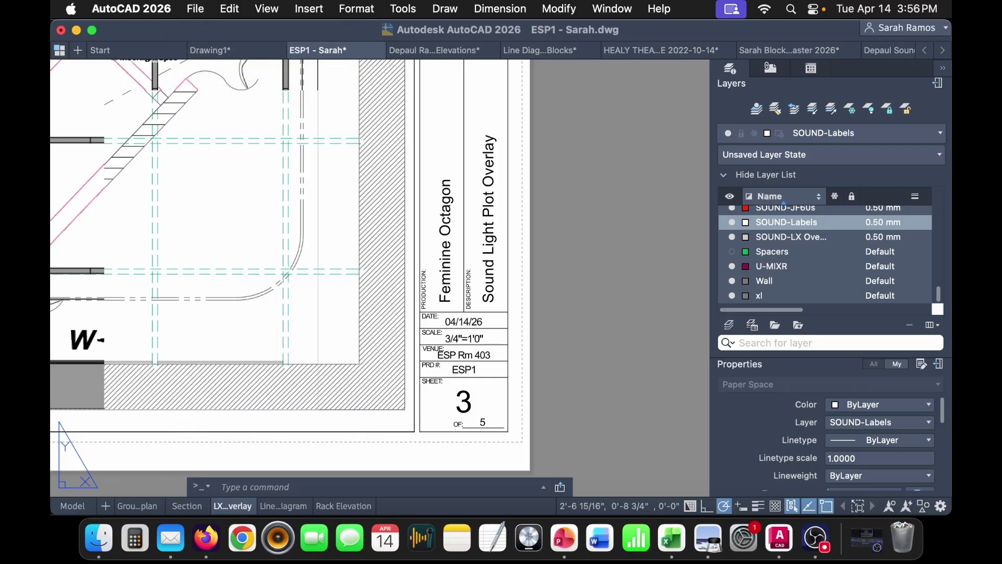
click(530, 182)
click(493, 180)
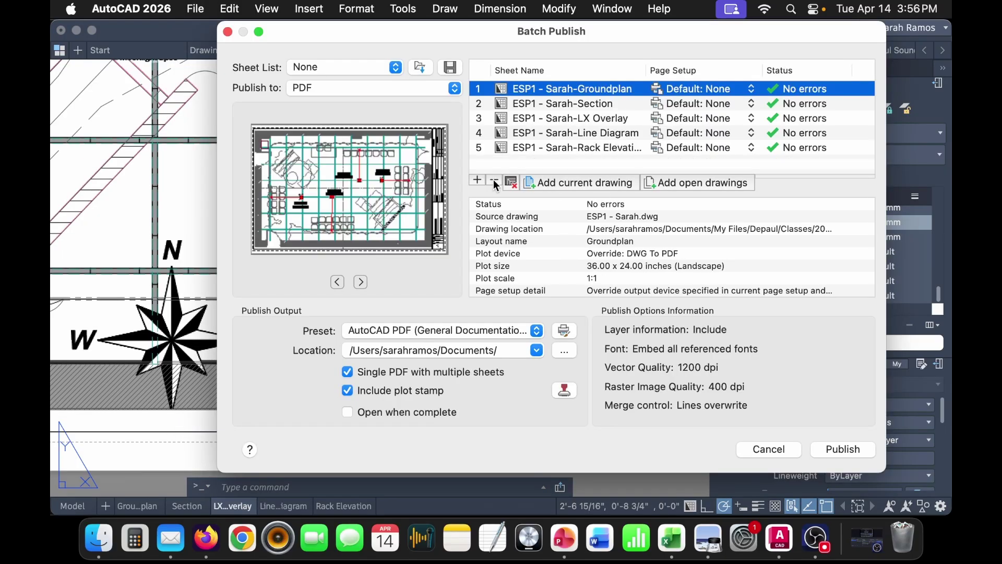
- Publish the five sheets as 'ESP1 - Sarah Round 2.pdf' and reveal the desktop
click(843, 452)
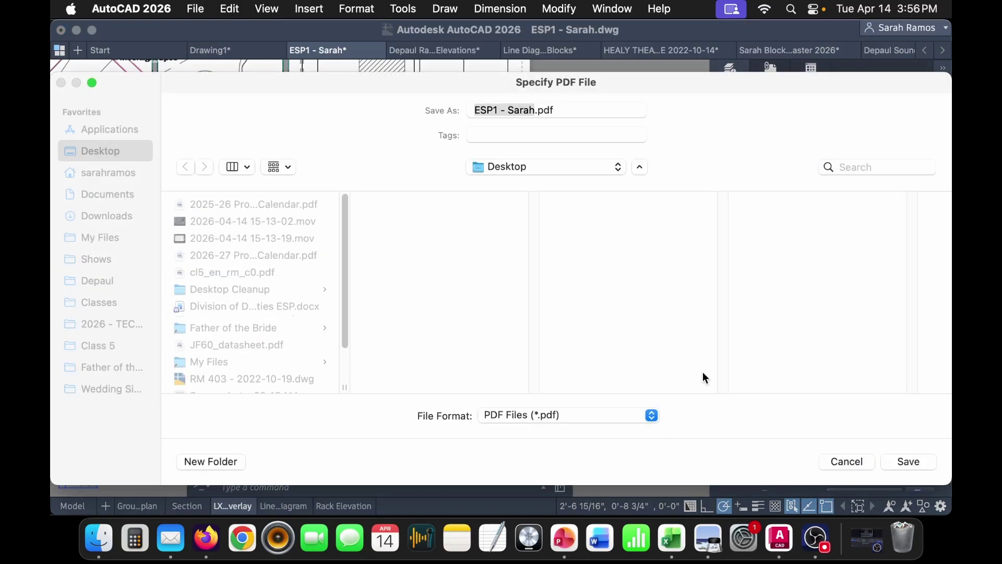
click(535, 110)
text(Round 2)
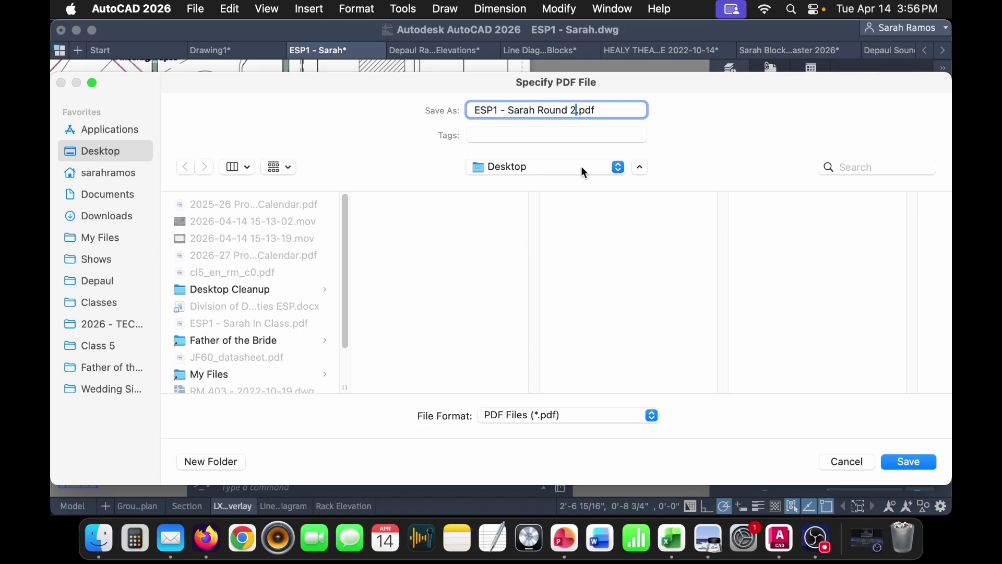
key(Return)
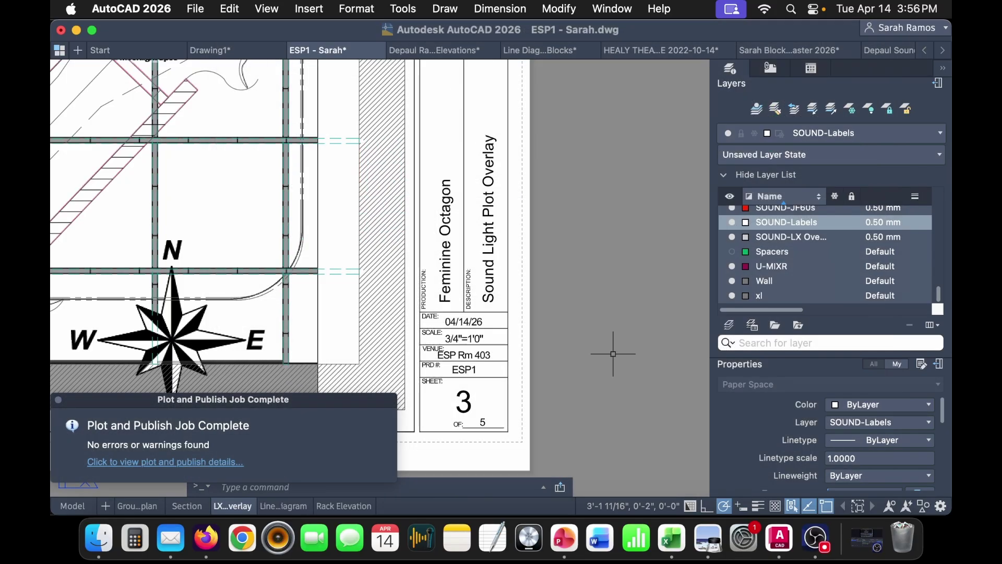
key(F11)
- Open ESP1 - Sarah Round 2.pdf in Preview and scroll through all five pages
double_click(721, 383)
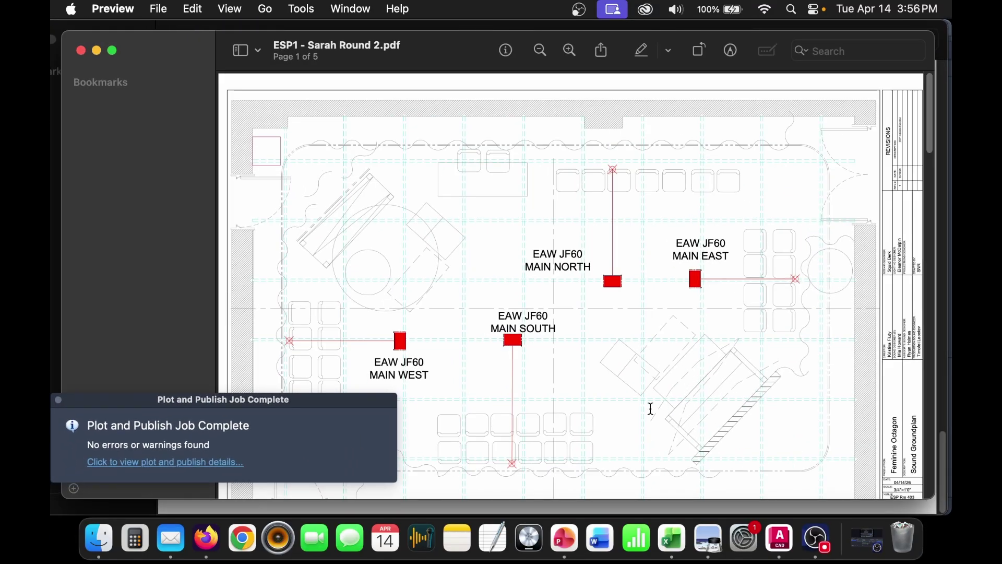
scroll(727, 415, down, 10)
scroll(733, 416, down, 15)
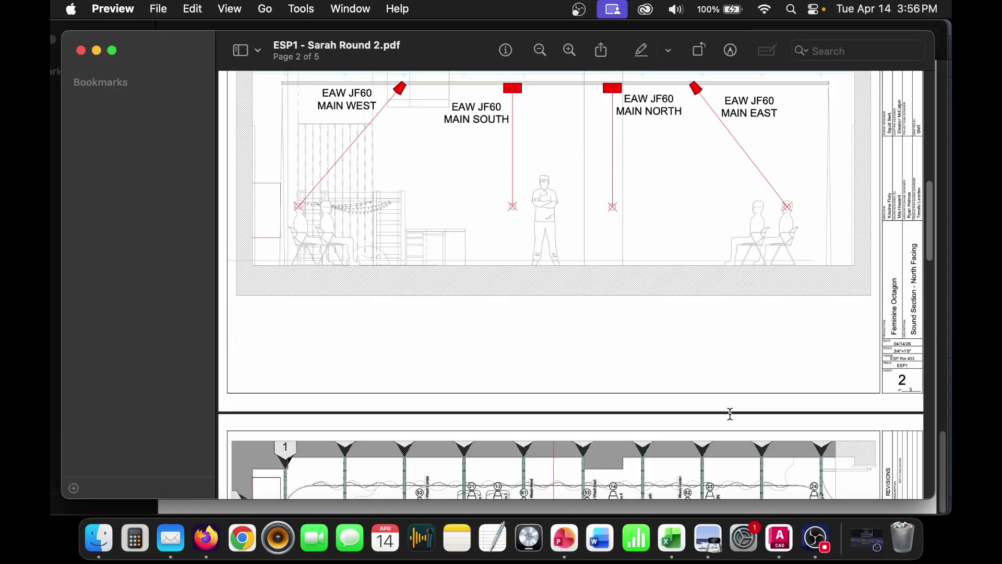
scroll(730, 414, down, 10)
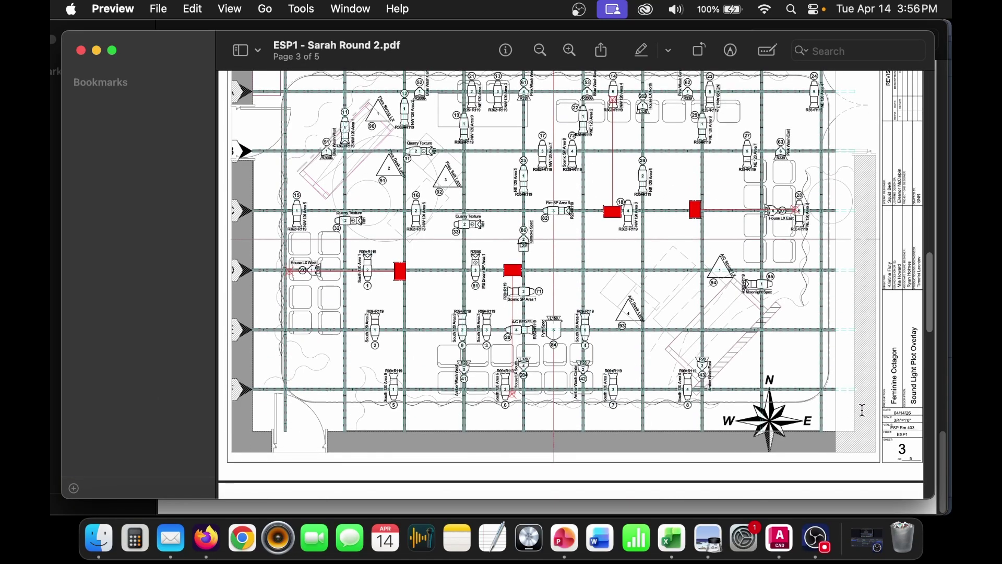
scroll(862, 410, down, 10)
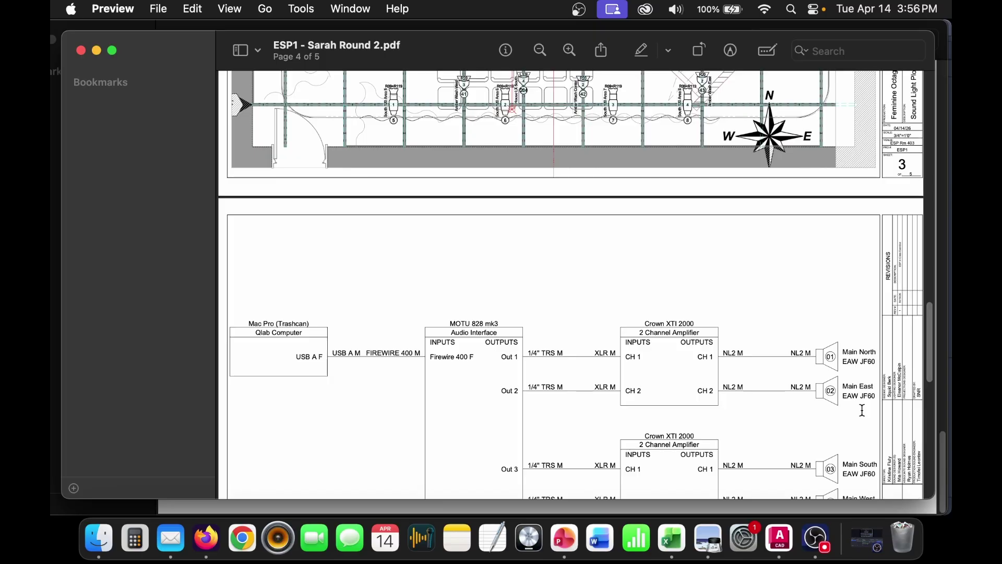
scroll(862, 410, down, 1)
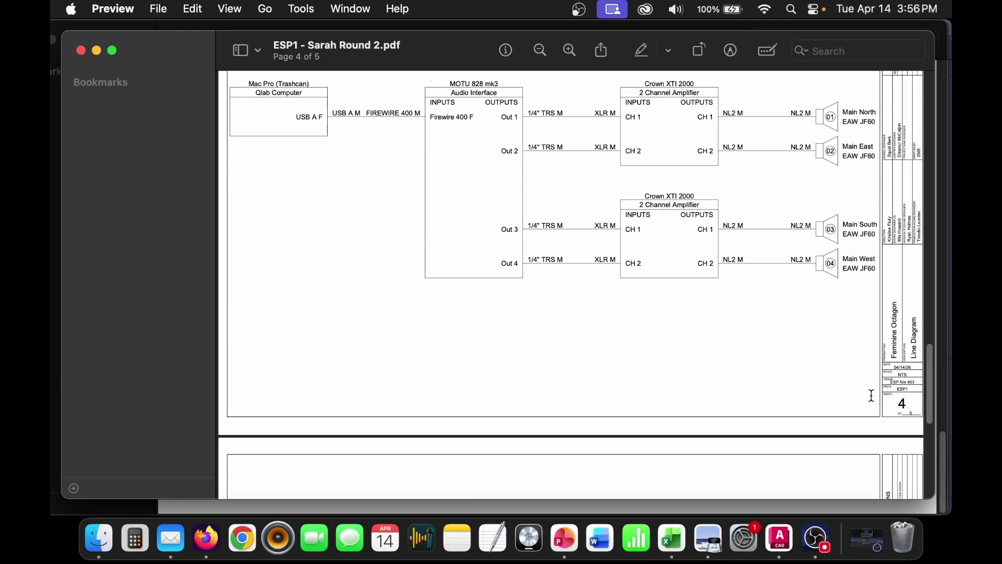
scroll(844, 400, down, 15)
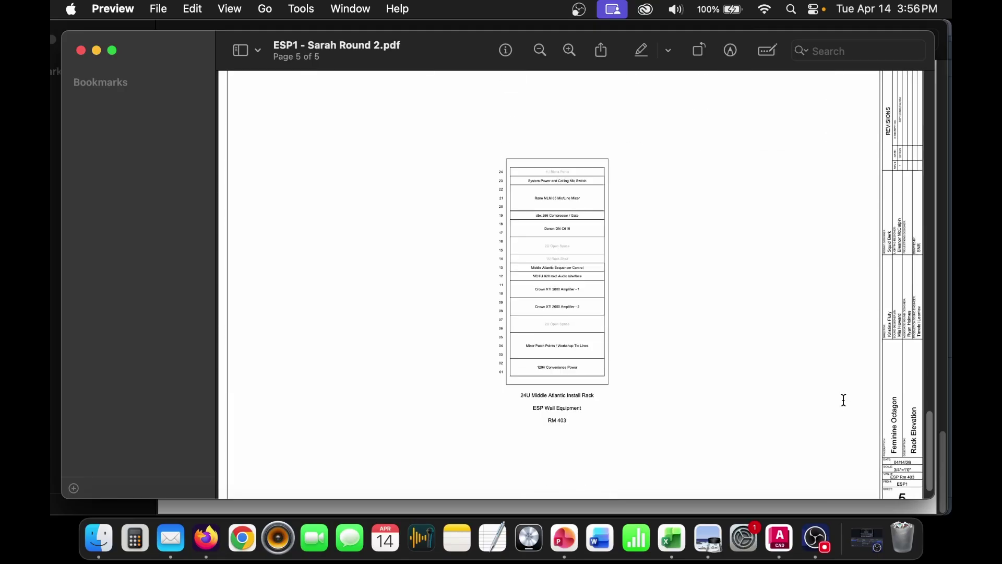
scroll(845, 406, up, 15)
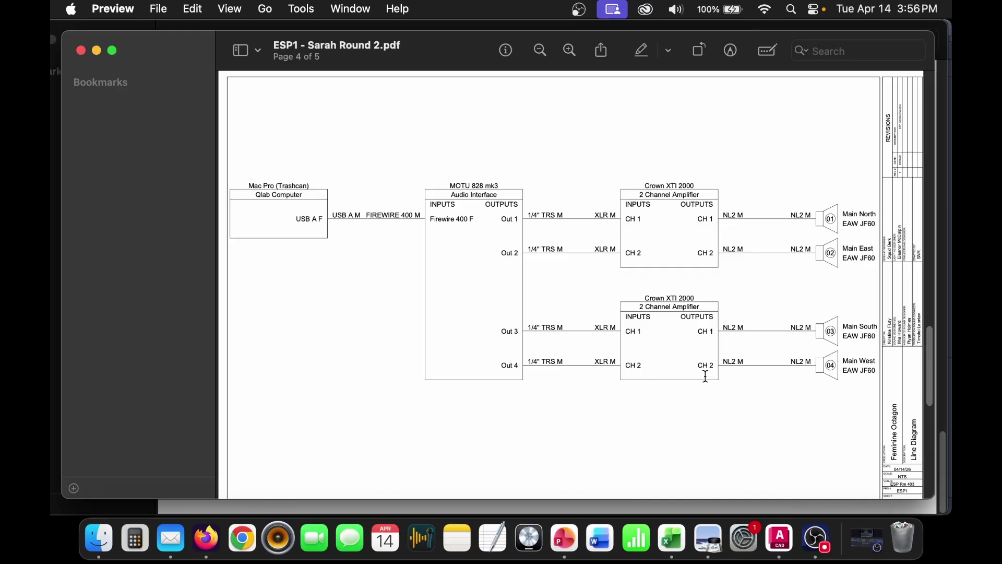
scroll(710, 373, down, 5)
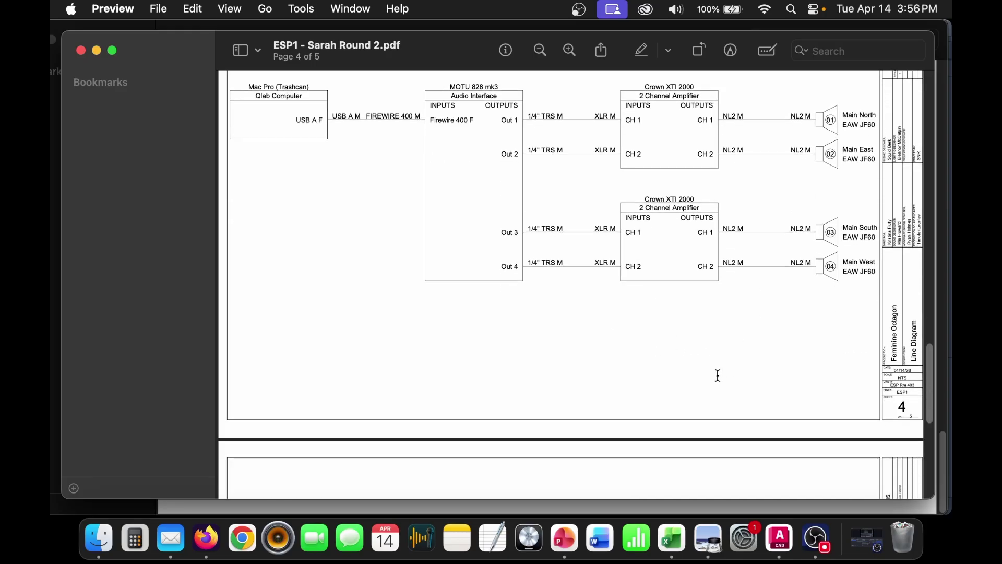
scroll(718, 373, down, 5)
scroll(737, 376, up, 6)
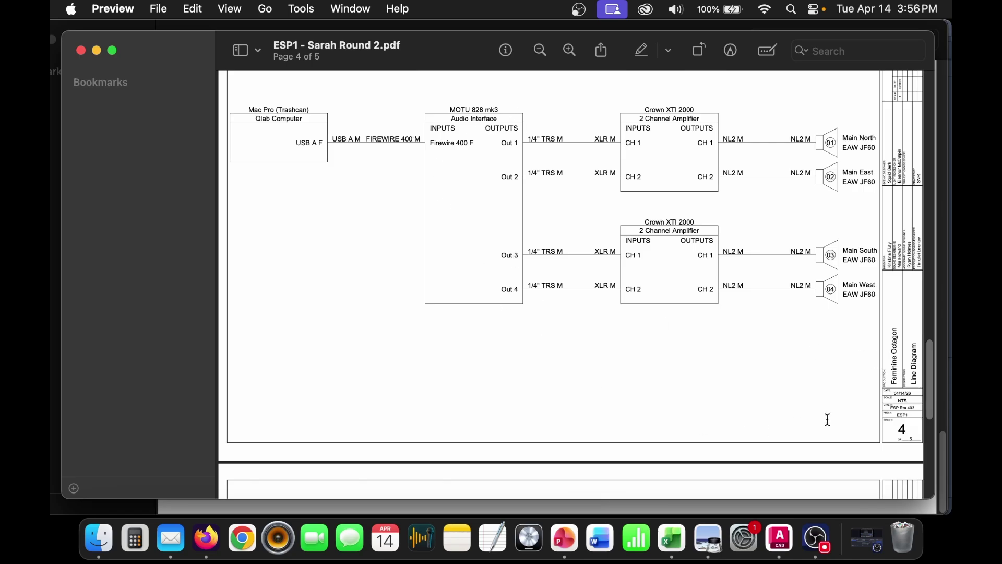
scroll(864, 420, down, 20)
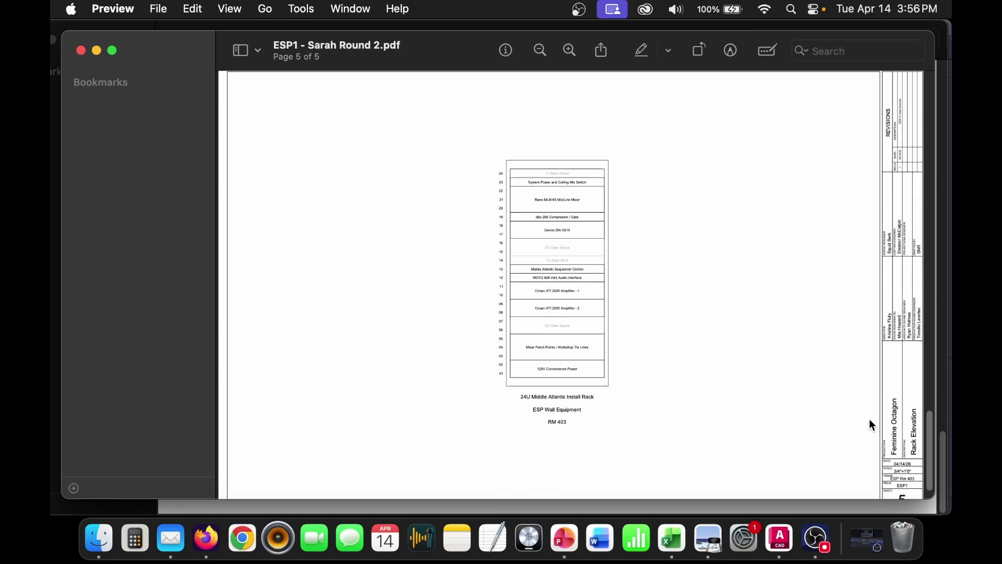
scroll(809, 431, up, 20)
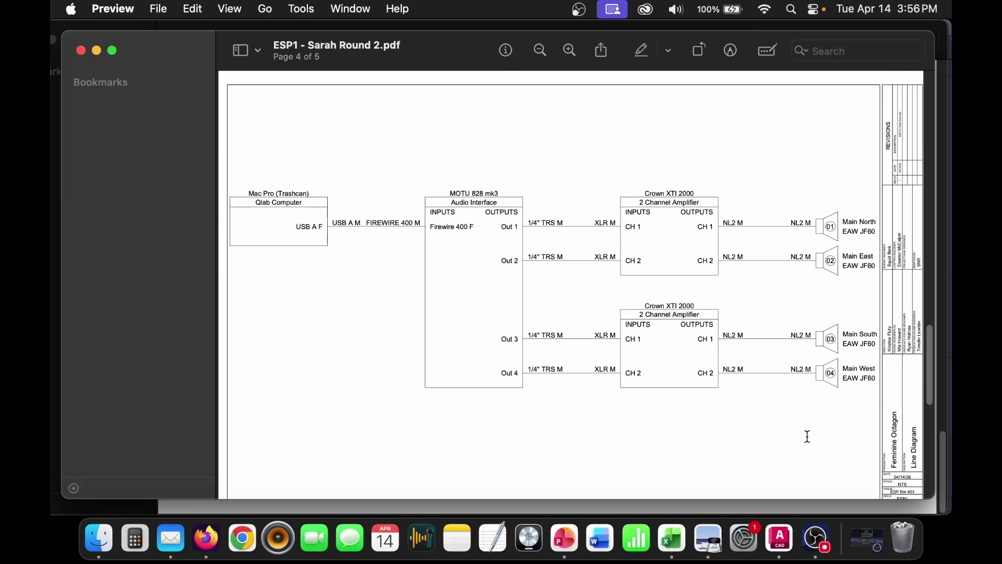
scroll(809, 437, up, 5)
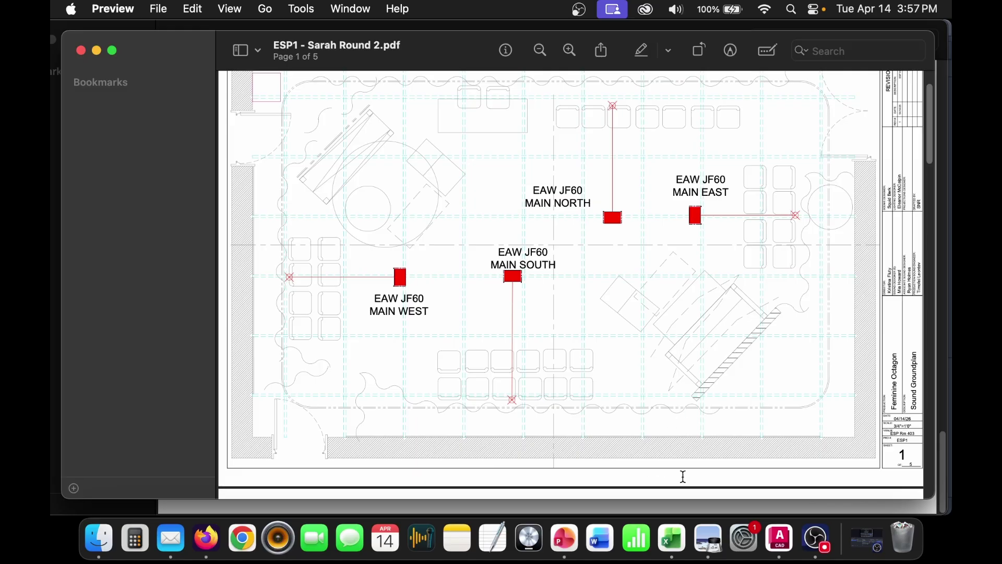
- Switch to the TEC 210-2026 Class 05 deck and show the Homework slide, 19 of 19
click(562, 540)
scroll(126, 427, down, 10)
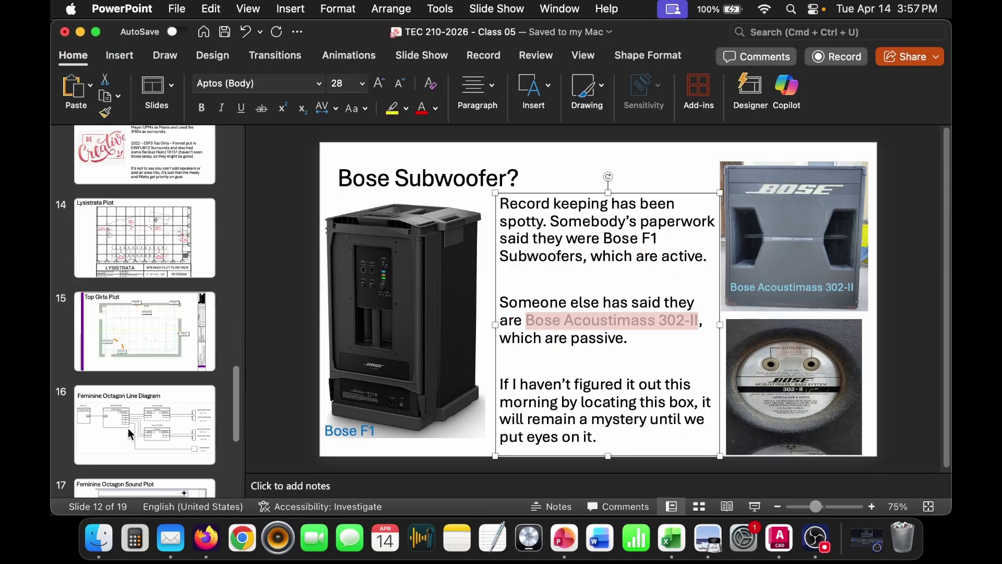
click(168, 449)
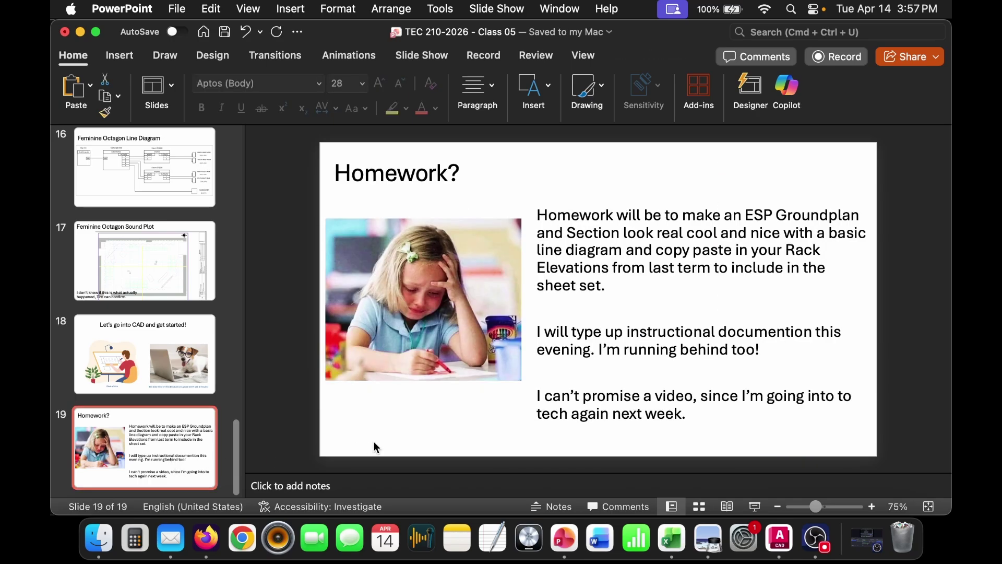